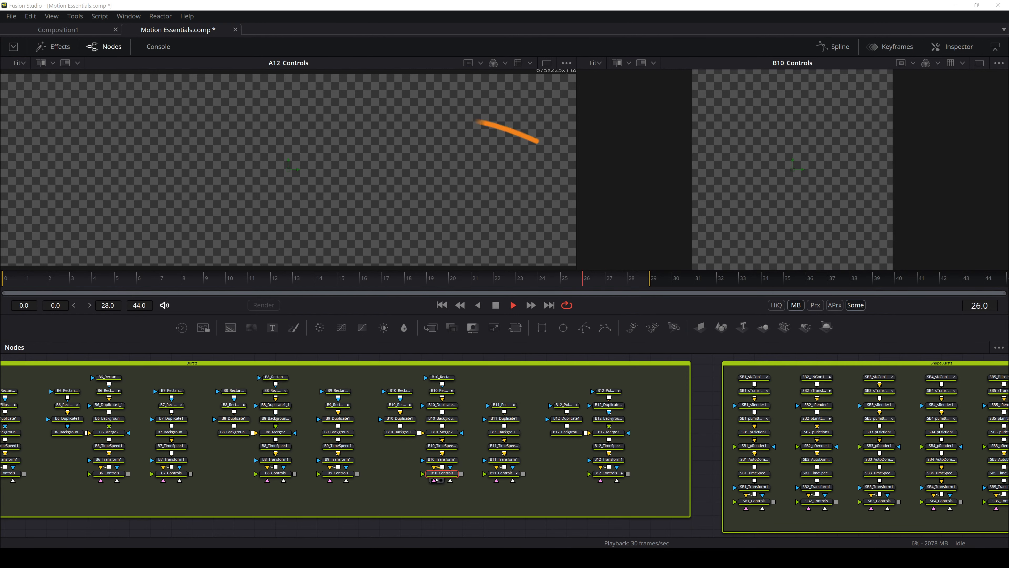
Look over the grouped Bursts and ShapeBursts node trees and the empty area beneath them in the node graph.
left_click(700, 408)
scroll(701, 408, "down", 5)
left_click_drag(701, 408, 534, 452)
scroll(534, 453, "up", 2)
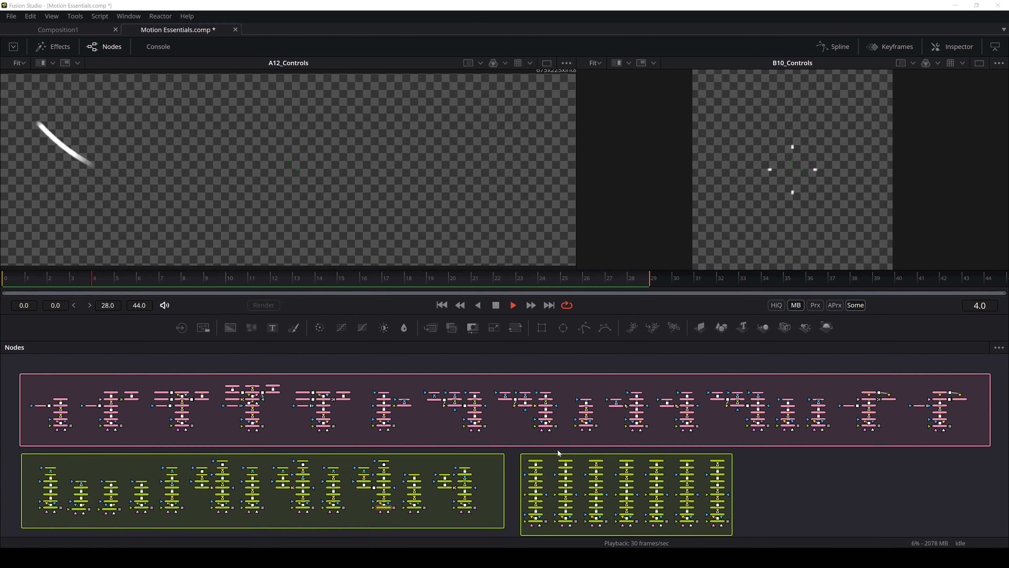
scroll(778, 472, "up", 3)
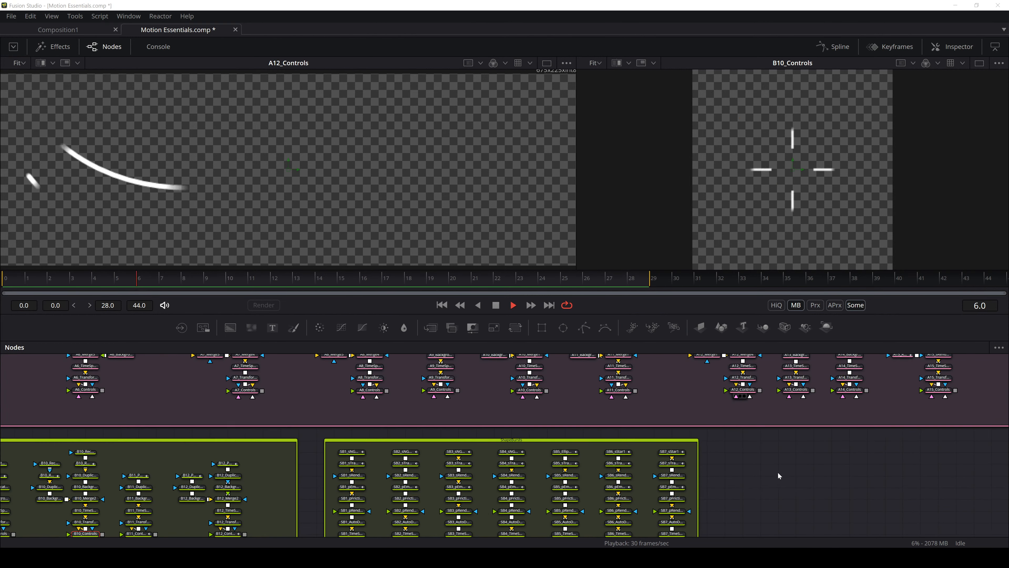
left_click_drag(767, 481, 910, 413)
left_click_drag(419, 461, 735, 516)
left_click_drag(308, 449, 471, 366)
left_click_drag(487, 413, 659, 329)
left_click_drag(495, 459, 470, 507)
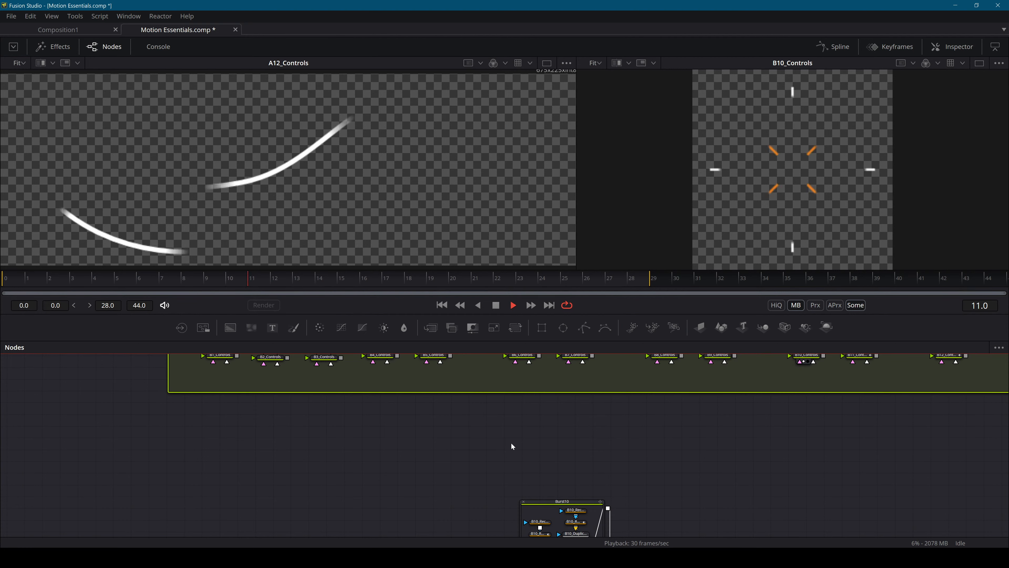
key("shift+space")
type("sre")
key("Escape")
Add a Background node in an empty area of the node graph.
left_click_drag(390, 466, 736, 398)
mouse_move(661, 404)
left_mouse_down()
mouse_move(568, 374)
mouse_move(662, 411)
left_mouse_up()
left_click_drag(506, 462, 577, 390)
left_click_drag(520, 376, 215, 523)
key("Delete")
left_click_drag(231, 327, 352, 455)
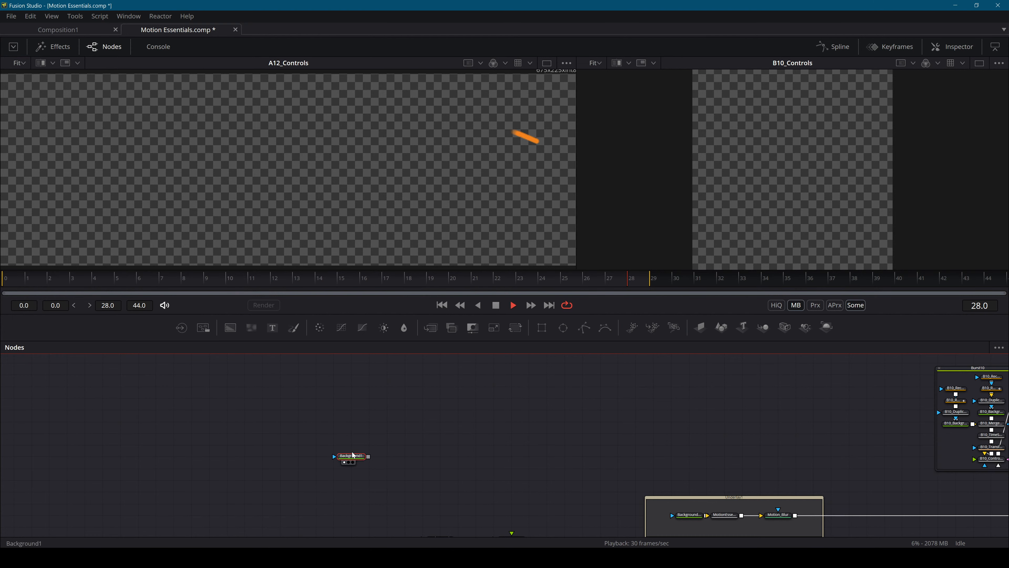
Stop the playback and fit the Background1 image to the first viewer.
scroll(417, 215, "down", 5)
scroll(383, 189, "up", 2)
scroll(765, 178, "down", 3)
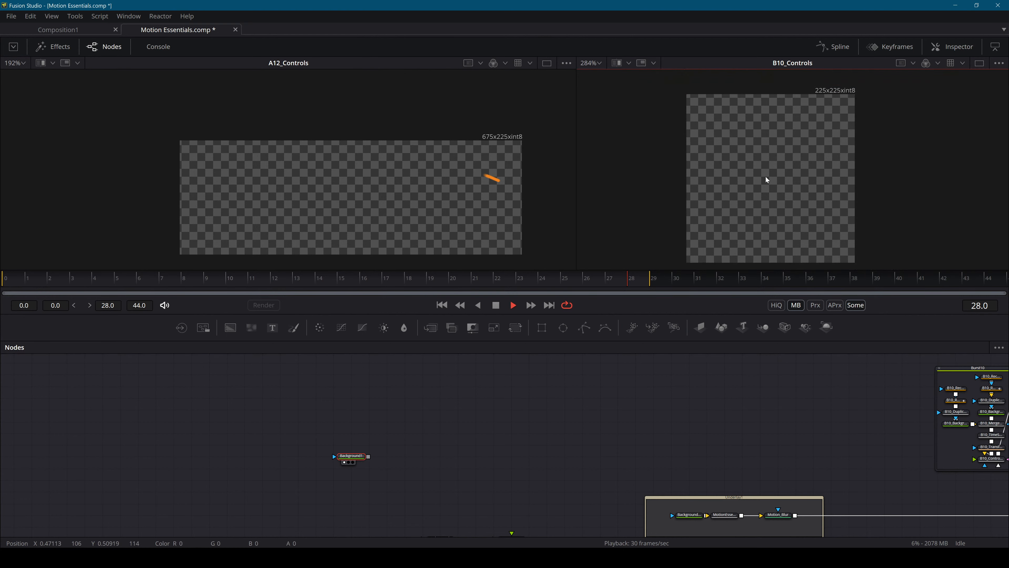
key("space")
scroll(439, 202, "down", 6)
left_click_drag(439, 201, 419, 173)
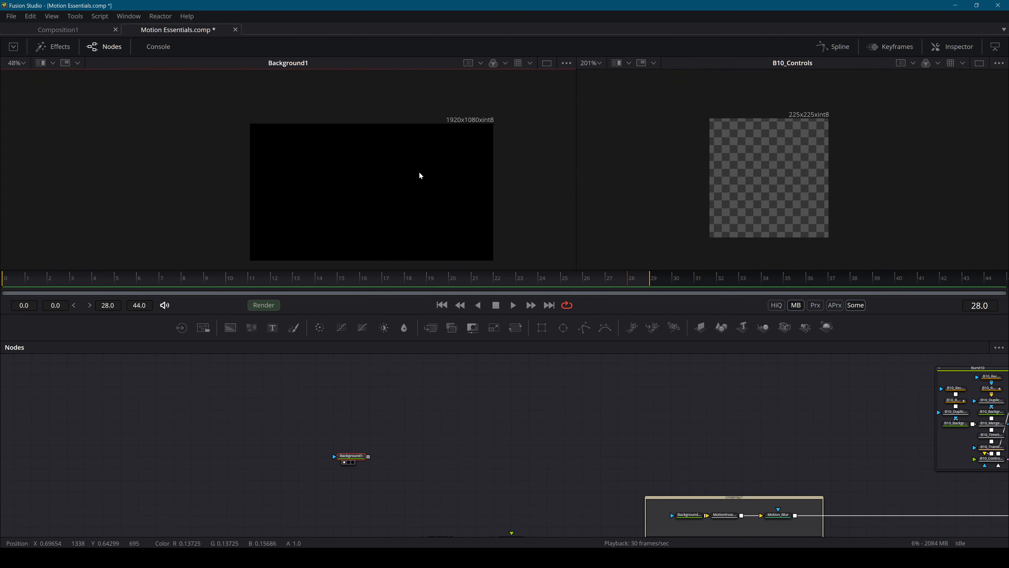
key("ctrl+f")
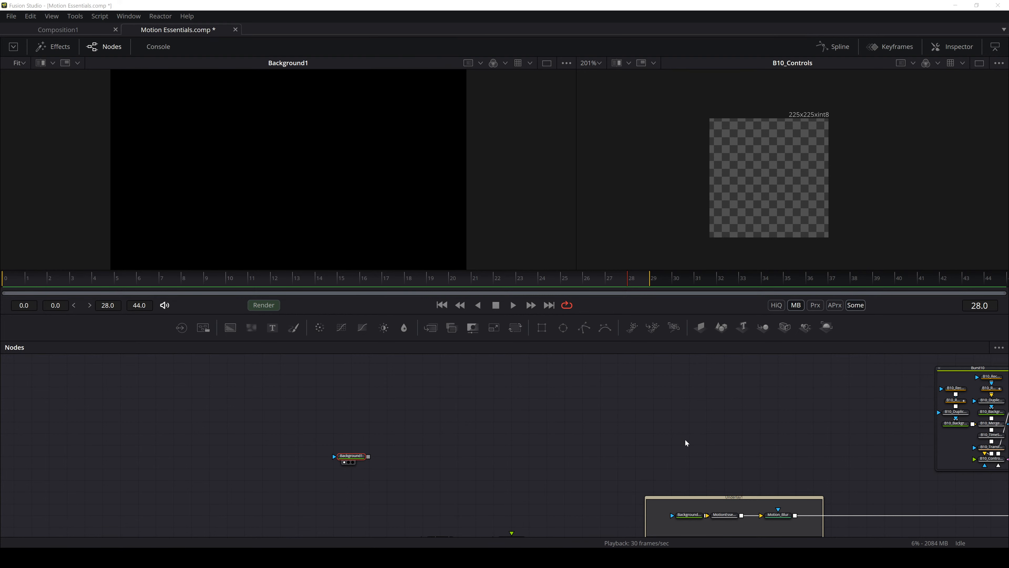
Add a Motion Essentials node connected after Background1.
scroll(470, 451, "up", 4)
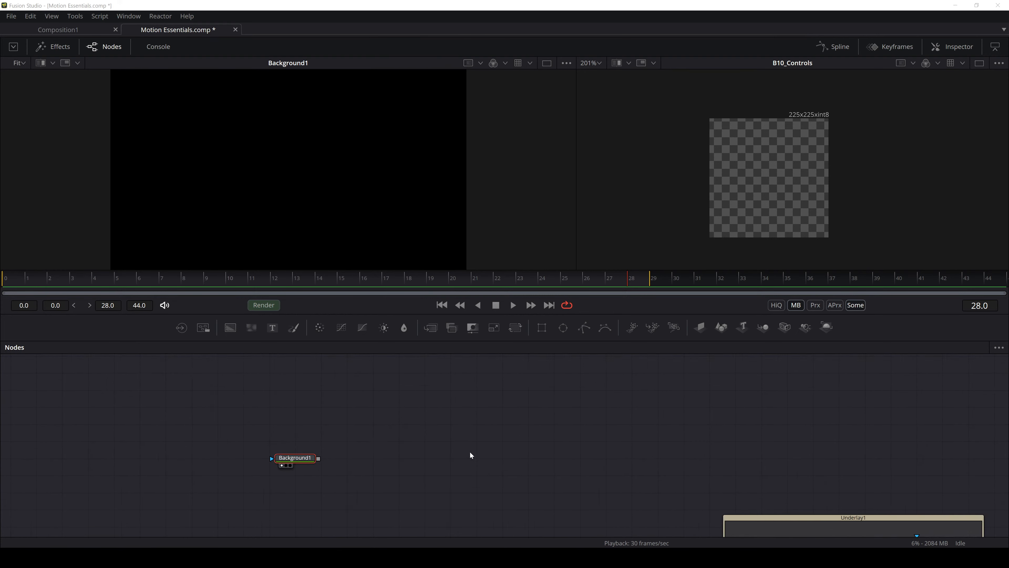
left_click_drag(295, 437, 526, 407)
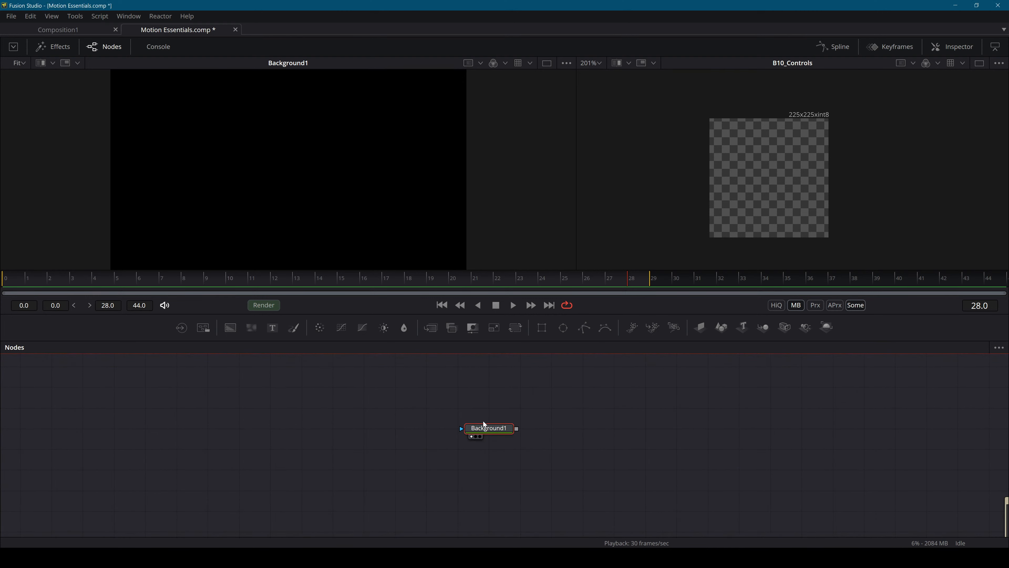
left_click_drag(485, 432, 362, 433)
key("shift+space")
type("sre")
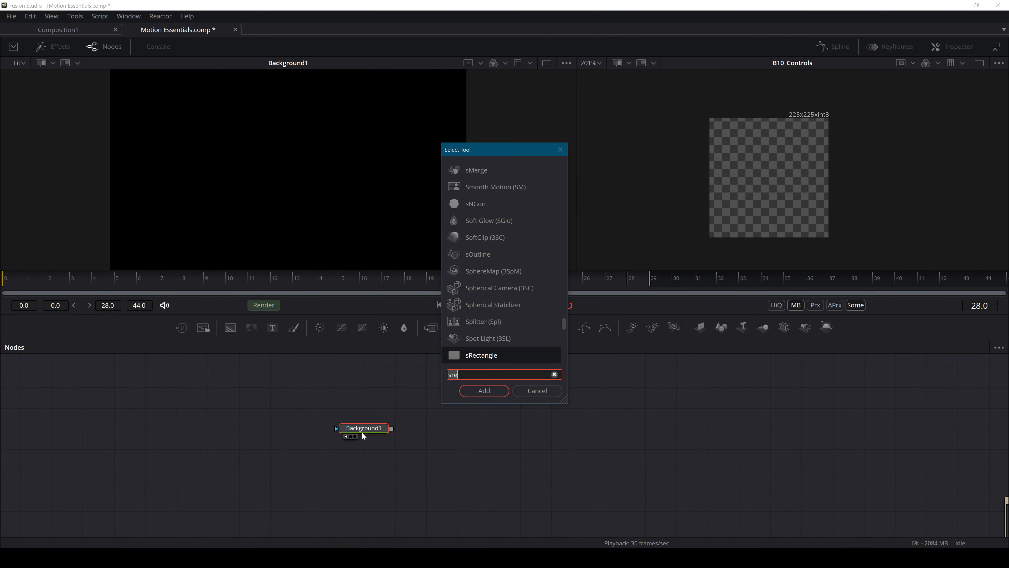
key("BackSpace")
key("BackSpace")
key("BackSpace")
type("motion")
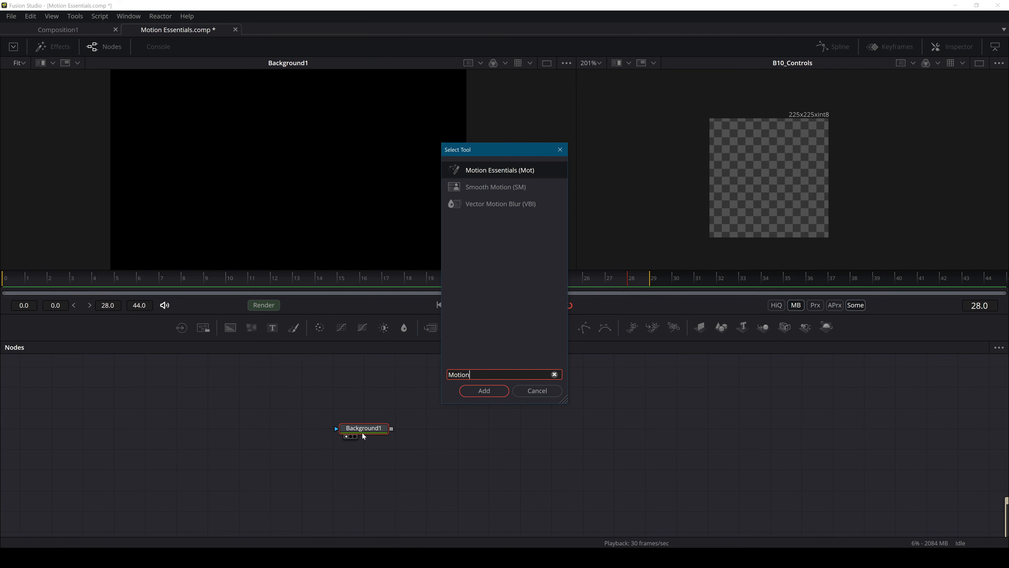
key("Return")
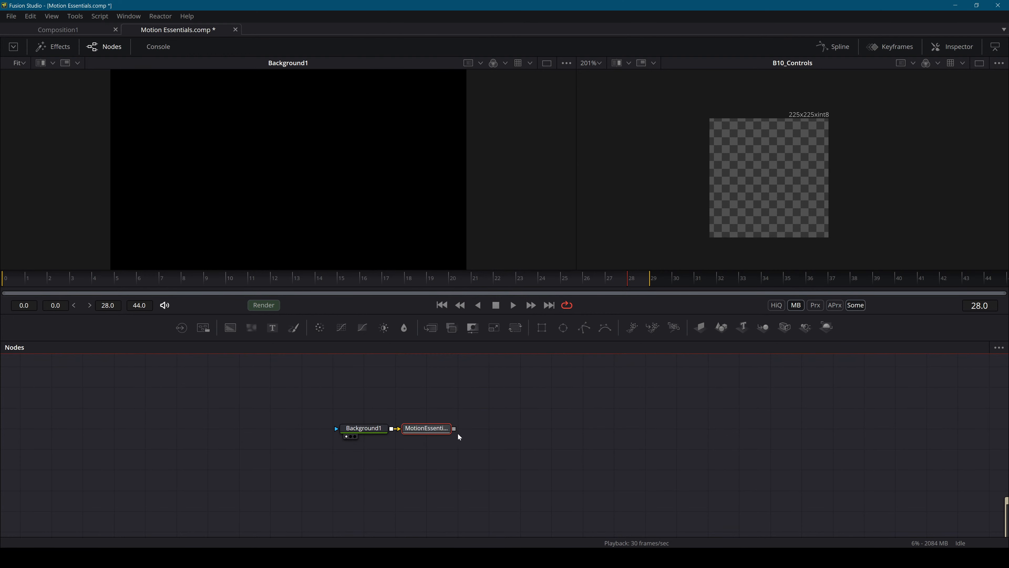
Add a Merge node after the Motion Essentials node, move it far along the flow, and show it in the first viewer.
key("shift+space")
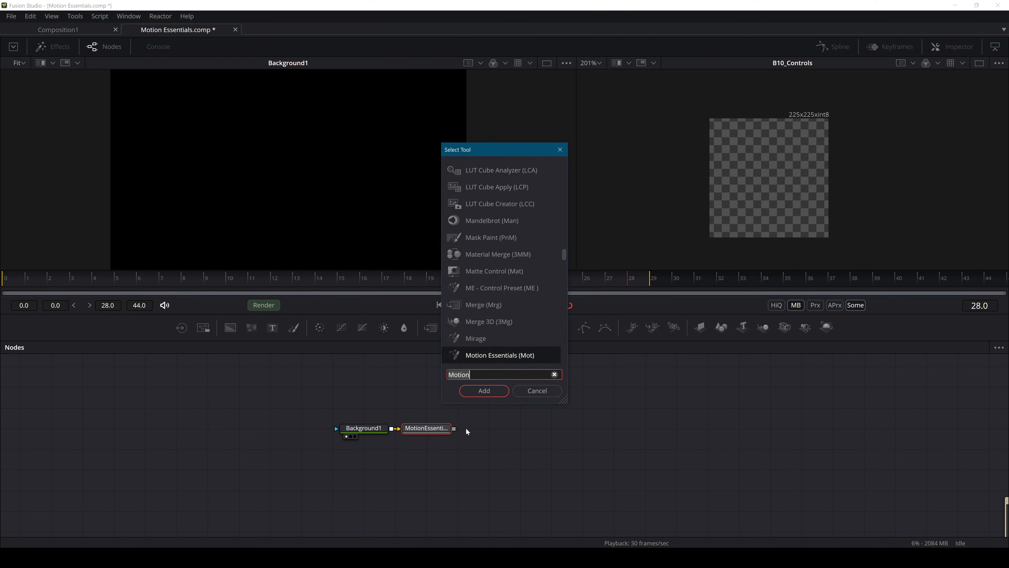
type("merge")
key("Return")
left_click_drag(481, 433, 898, 430)
key("1")
Show the Motion Essentials node's settings and browse its Accents, Backgrounds and Bursts presets.
left_click(426, 428)
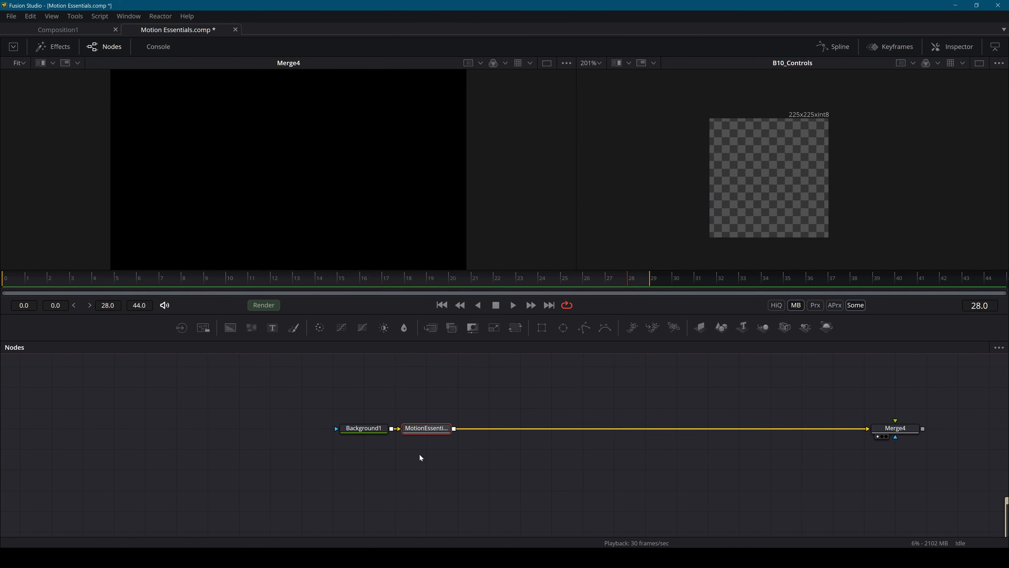
left_click_drag(494, 429, 403, 449)
left_click(962, 48)
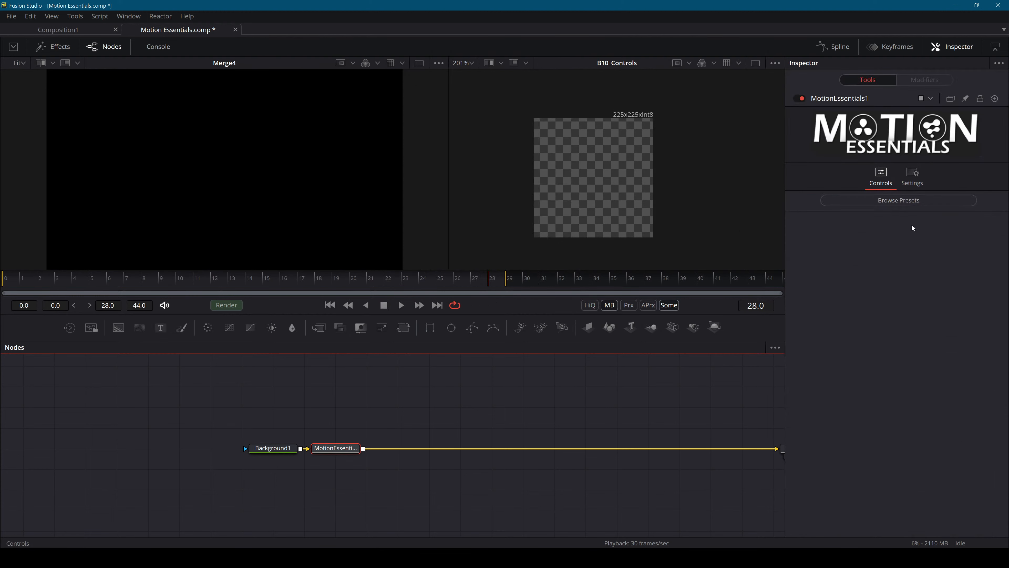
left_click(907, 201)
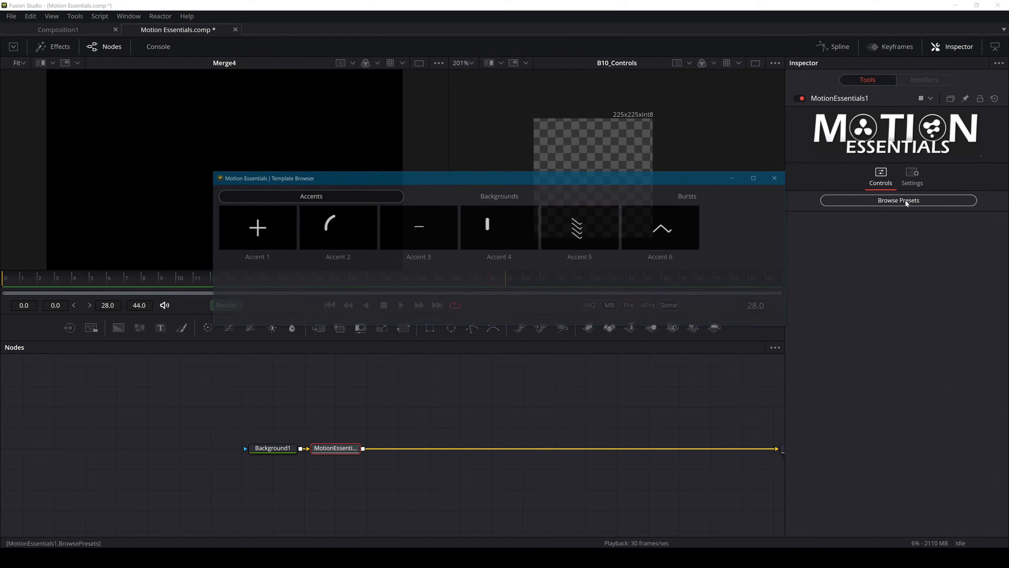
left_click(520, 194)
left_click(692, 196)
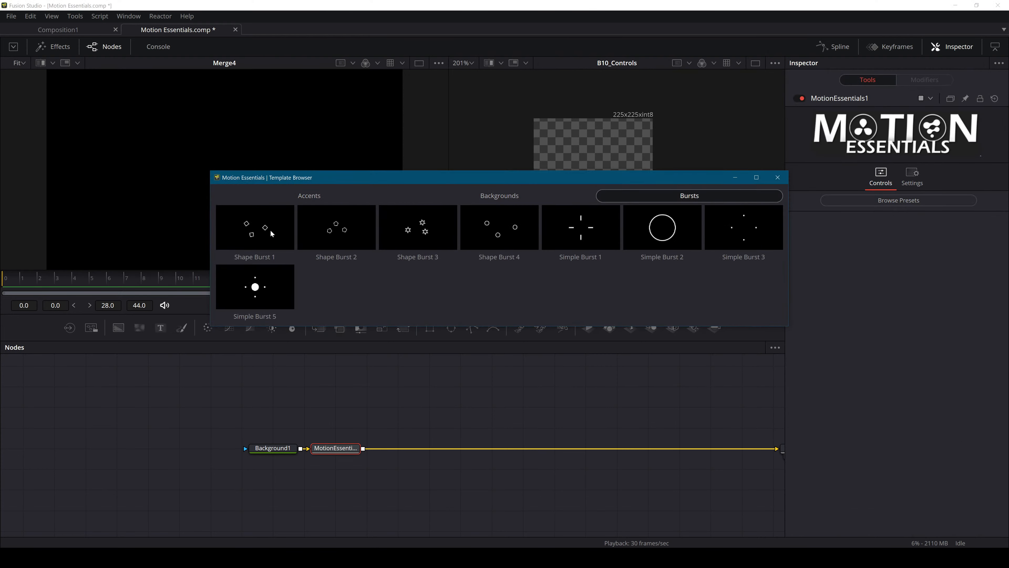
left_click(302, 196)
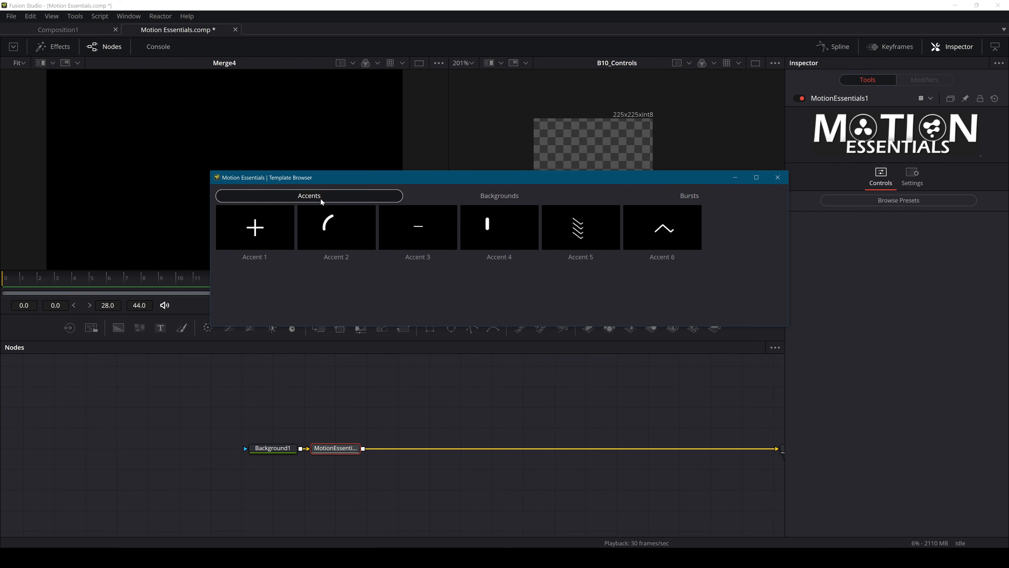
left_click(663, 195)
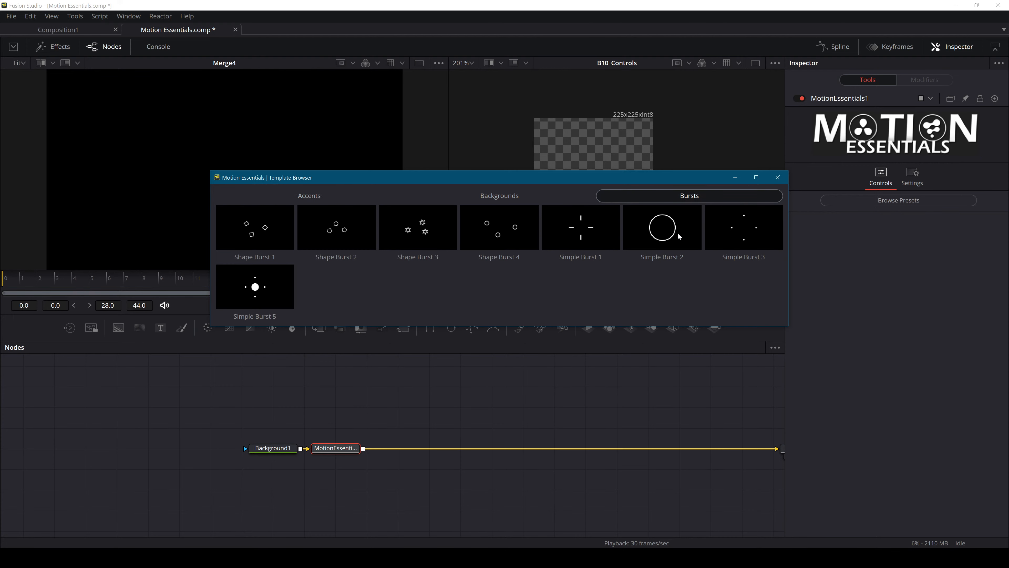
Insert the Simple Burst 1 preset and align its Merge after the Motion Essentials node, with the burst above the line.
left_click(580, 230)
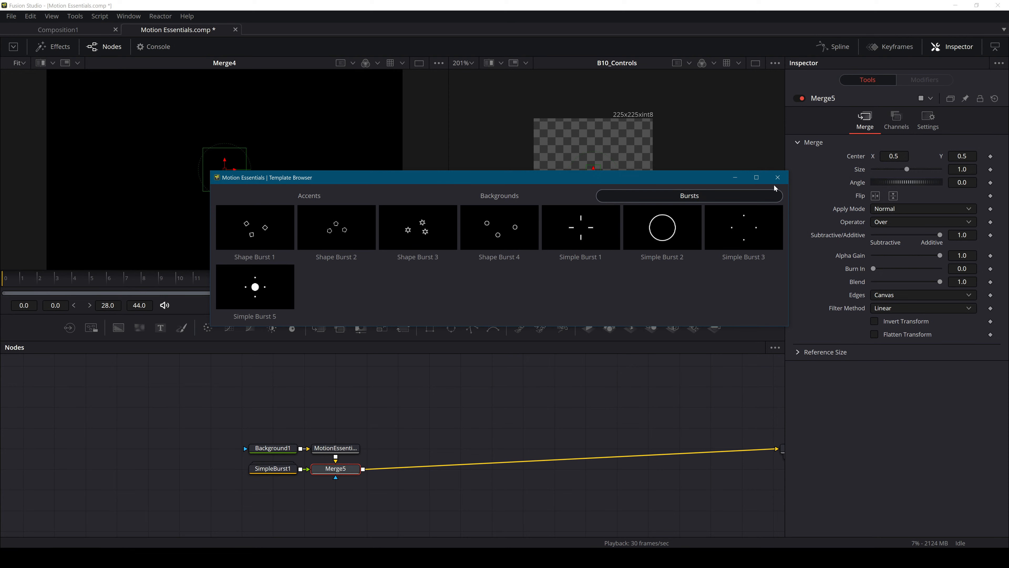
left_click(777, 178)
left_click_drag(335, 468, 396, 448)
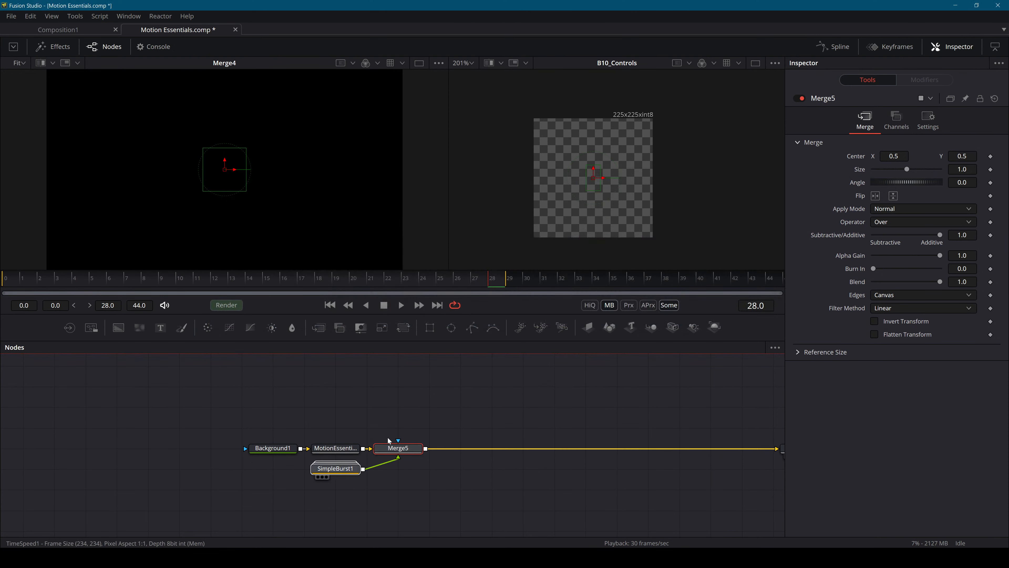
left_click_drag(335, 468, 429, 427)
Play the composition to preview the Simple Burst 1 animation and stop the playback.
key("space")
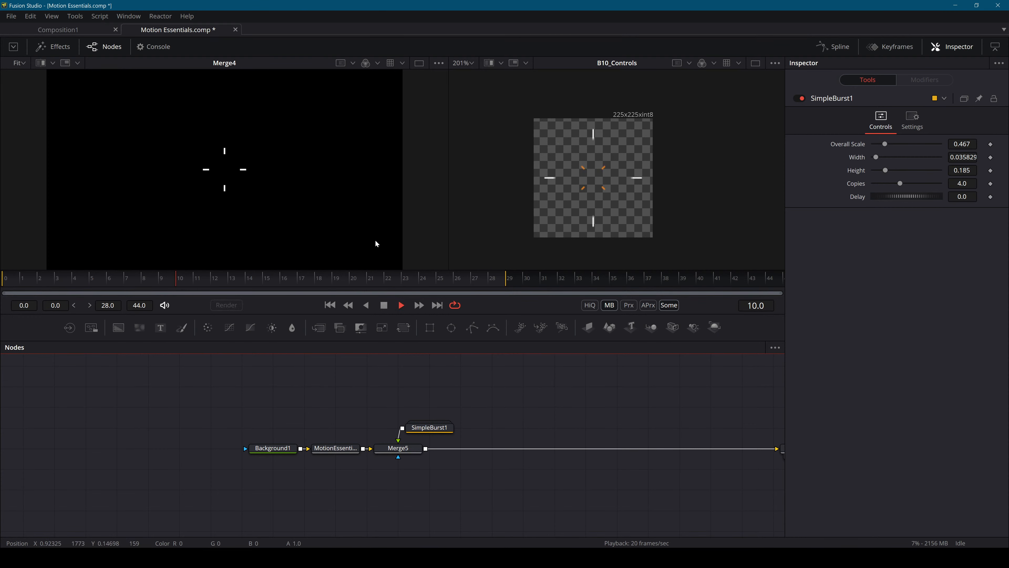
left_click_drag(476, 412, 398, 469)
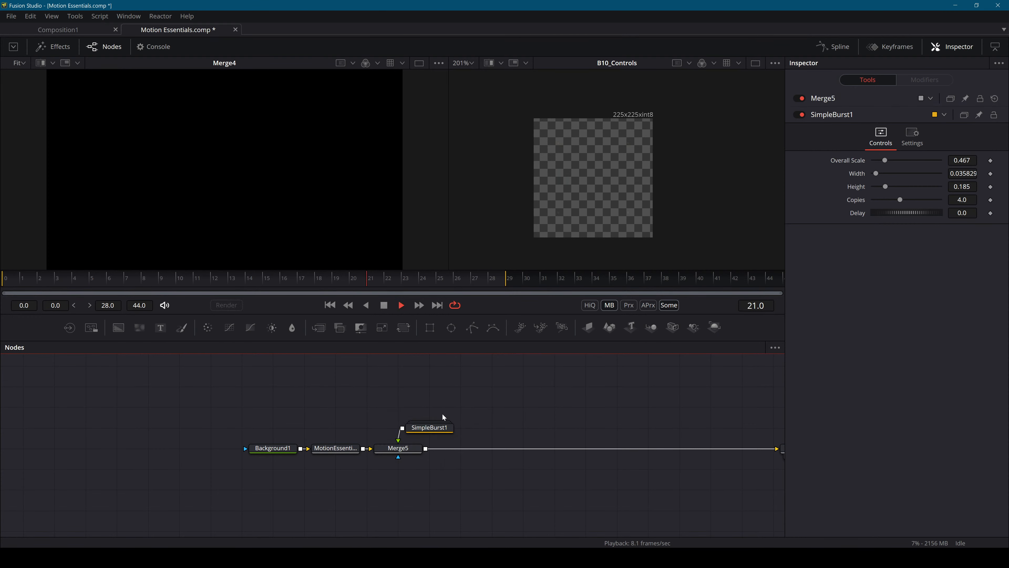
key("space")
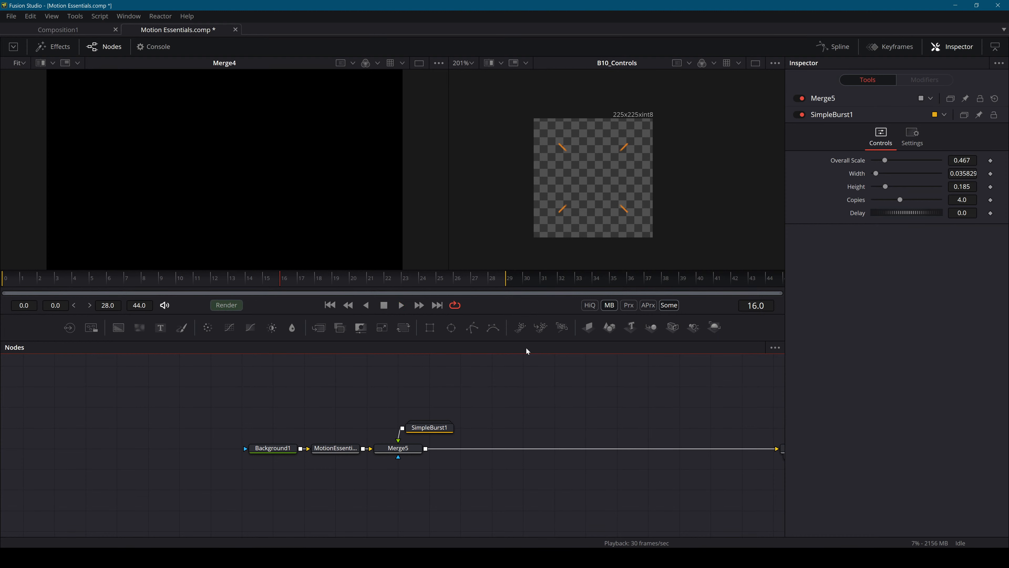
Move the SimpleBurst1 node directly above Merge5 and show its controls.
left_click_drag(477, 403, 408, 416)
left_click(439, 415)
left_click(409, 409)
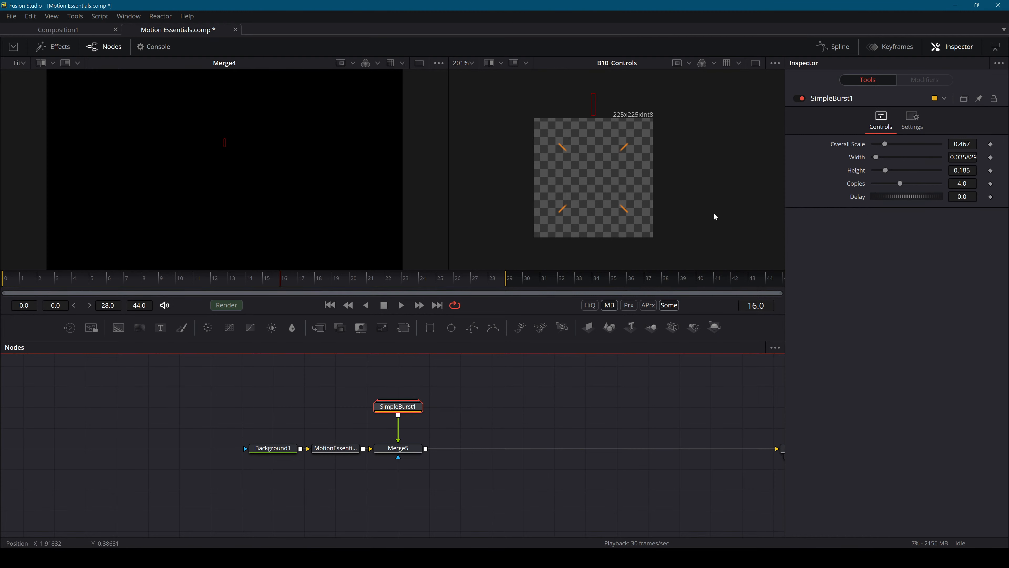
Replay the animation, stop it, and fit the B10_Controls image to the second viewer for a closer look.
left_click_drag(464, 363, 391, 479)
key("space")
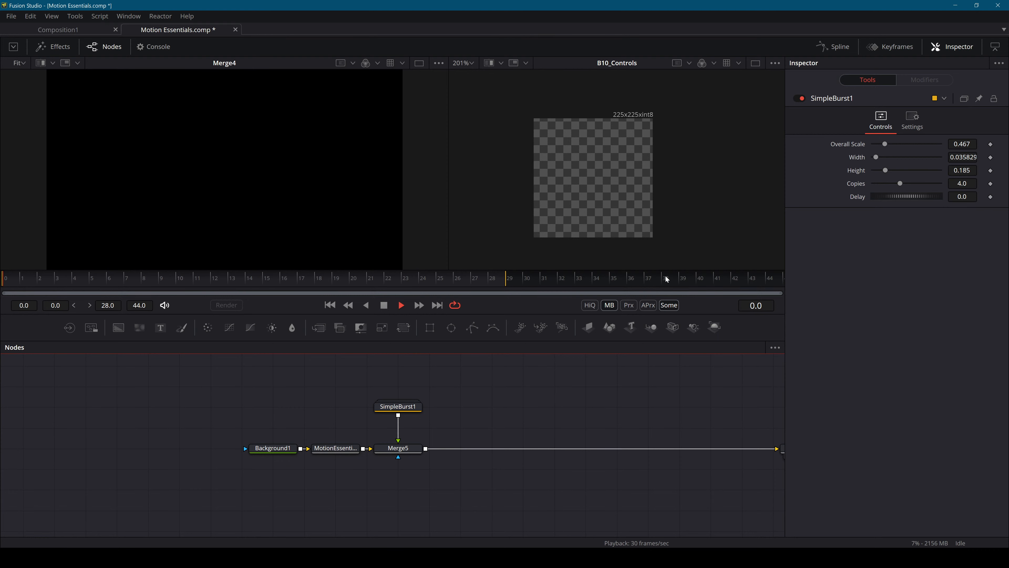
key("space")
scroll(582, 150, "up", 4)
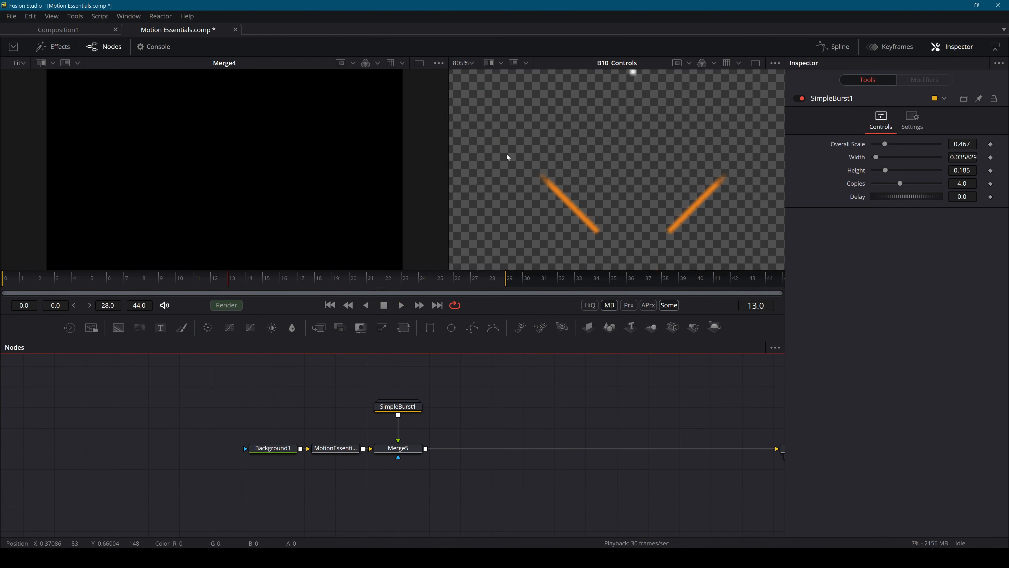
key("ctrl+f")
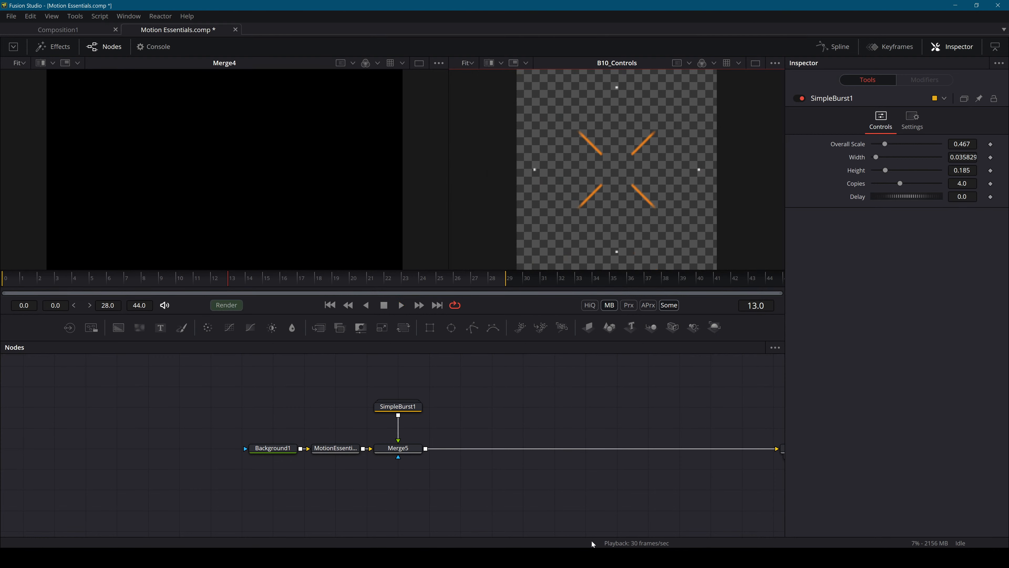
Delete the SimpleBurst1 node together with its Merge5 node.
left_click_drag(451, 461, 399, 377)
key("Delete")
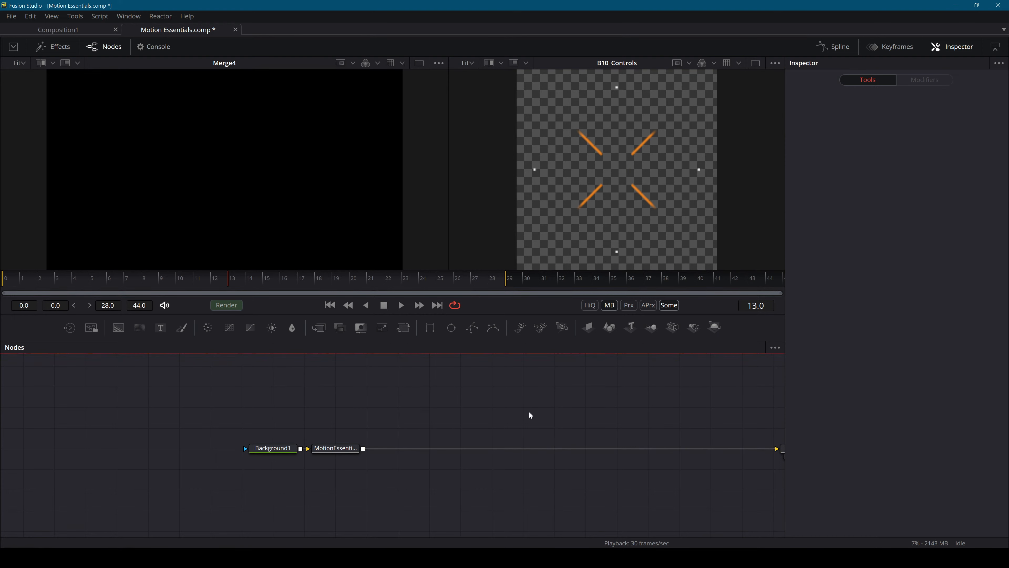
Select the Motion_Blur node in the Underlay1 group to view its controls.
left_click_drag(529, 412, 252, 367)
left_click_drag(649, 416, 536, 406)
scroll(537, 405, "down", 3)
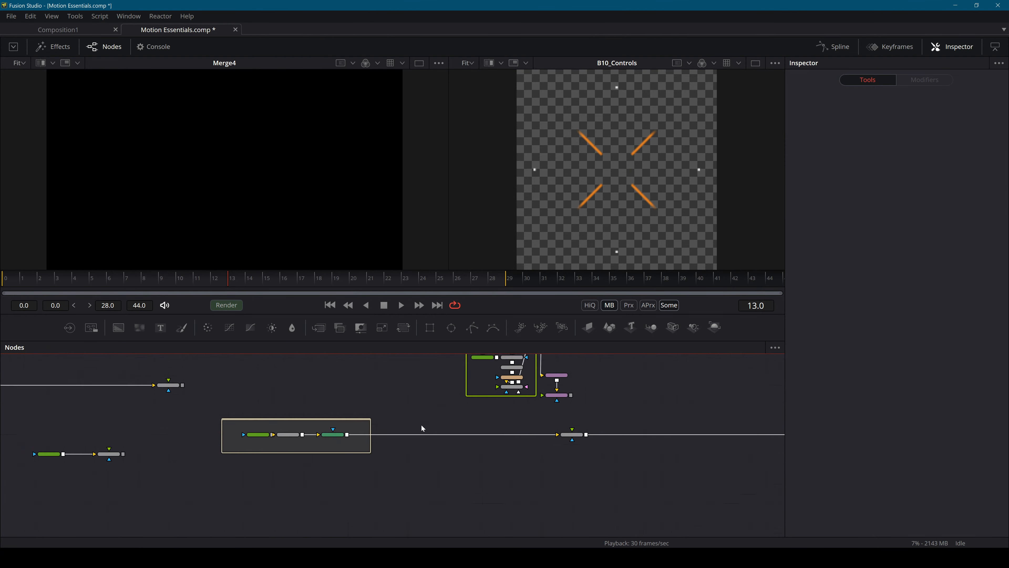
left_click_drag(631, 367, 695, 389)
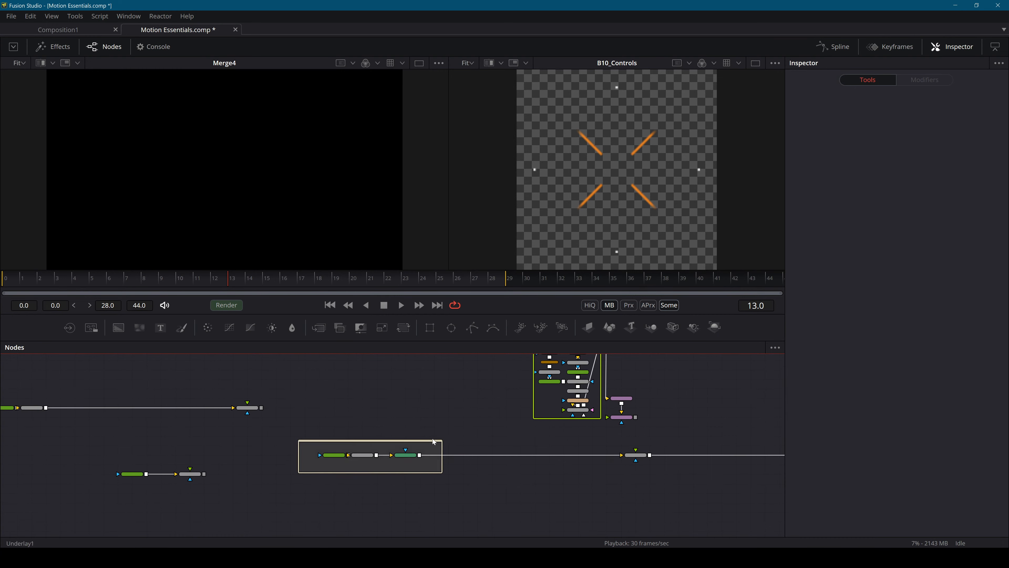
scroll(433, 439, "up", 2)
left_click_drag(487, 449, 577, 433)
scroll(491, 397, "up", 1)
left_click(475, 471)
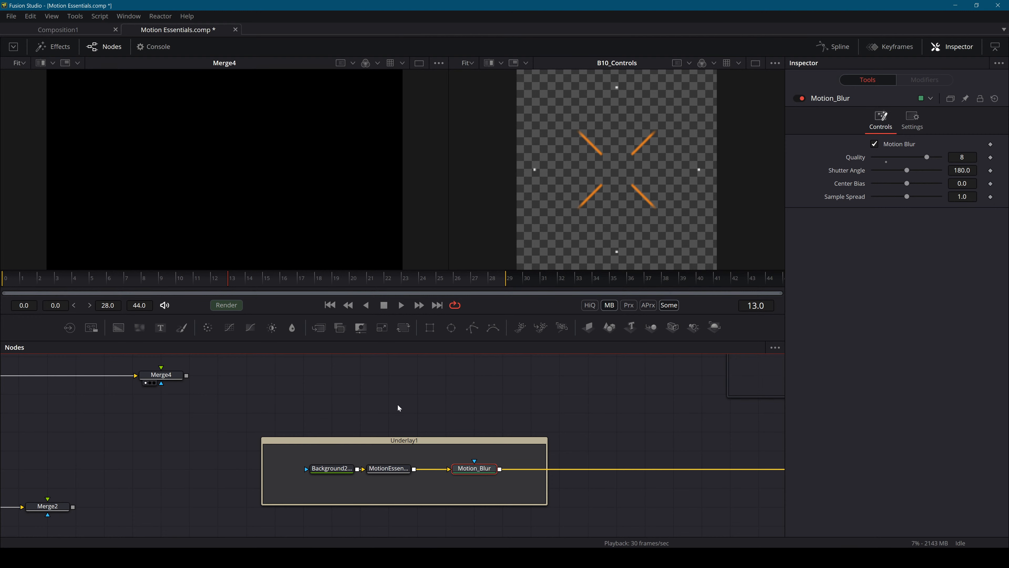
Select the MotionEssentials1 node, open its preset browser, and close the browser again.
left_click_drag(596, 387, 538, 402)
left_click_drag(131, 415, 581, 427)
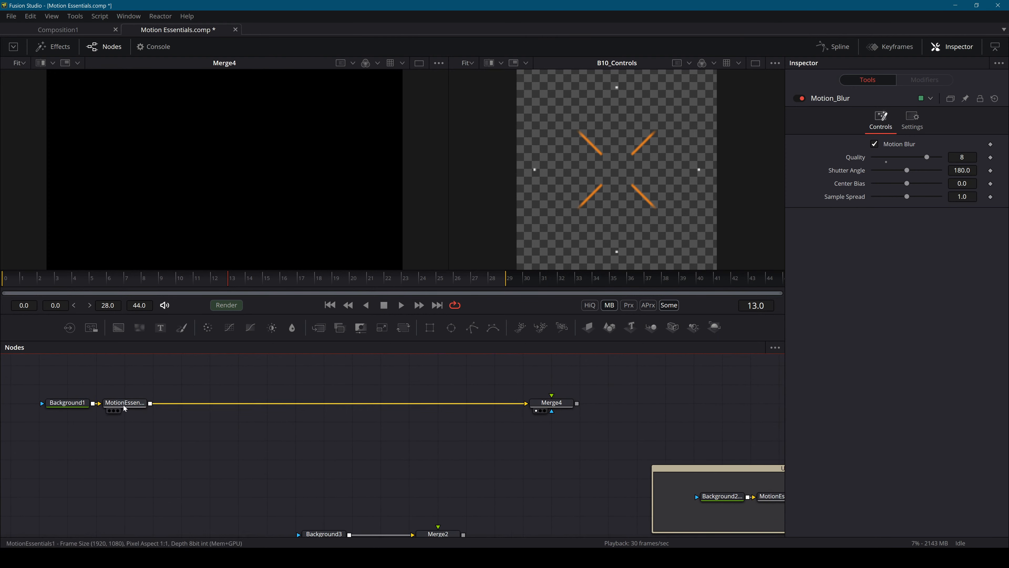
left_click(124, 403)
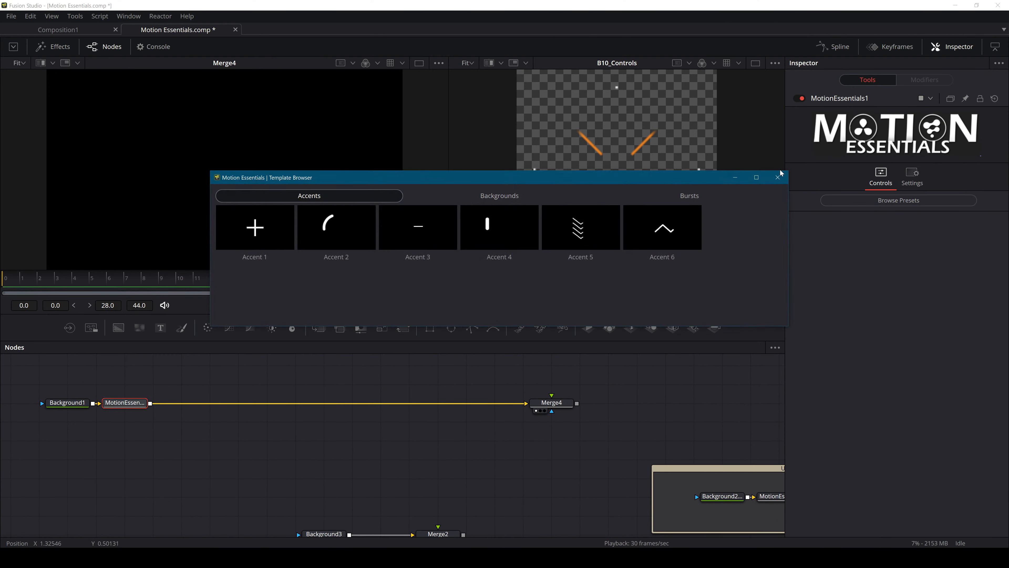
left_click(778, 177)
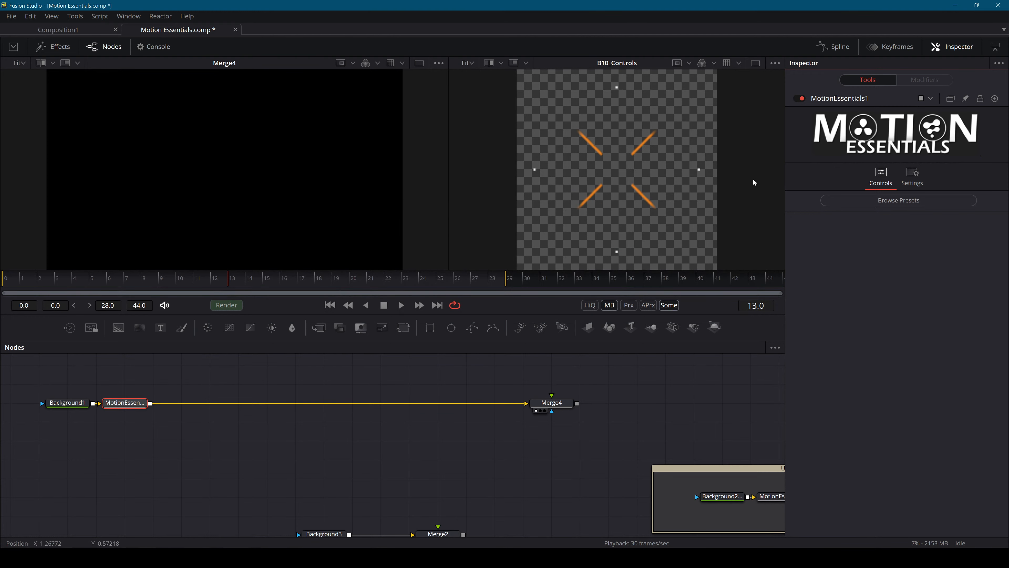
Add the collapsed Burst10_1 preset to the node graph, connect it to Merge1's foreground, and show Merge1 in the second viewer.
left_click_drag(582, 501, 327, 469)
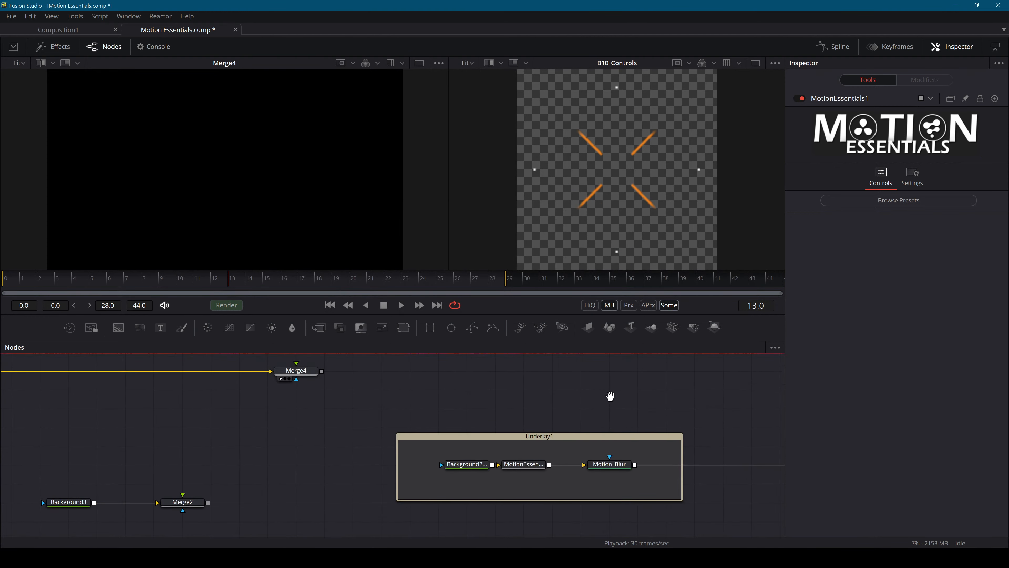
left_click_drag(611, 397, 463, 399)
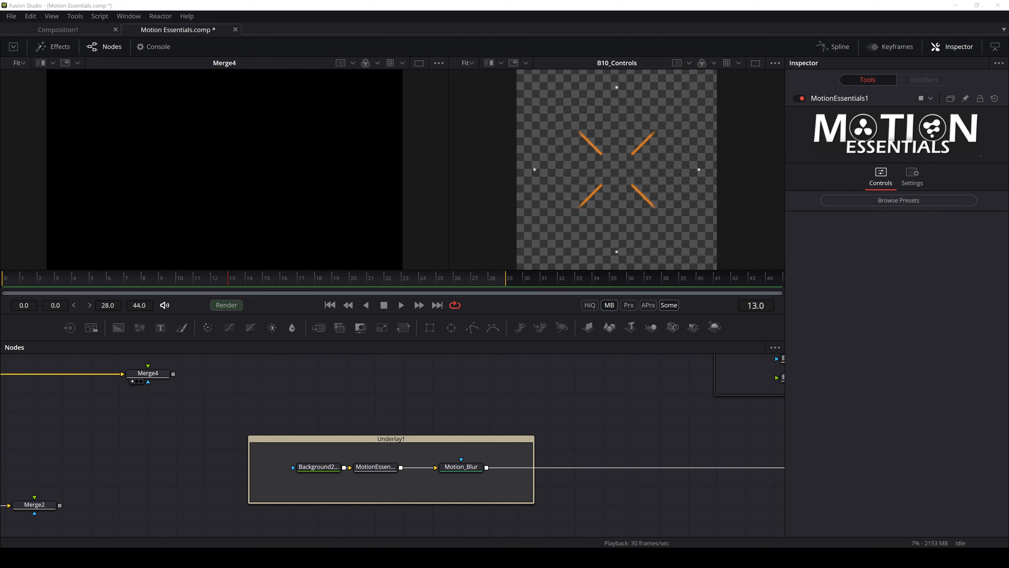
left_click_drag(1008, 318, 633, 411)
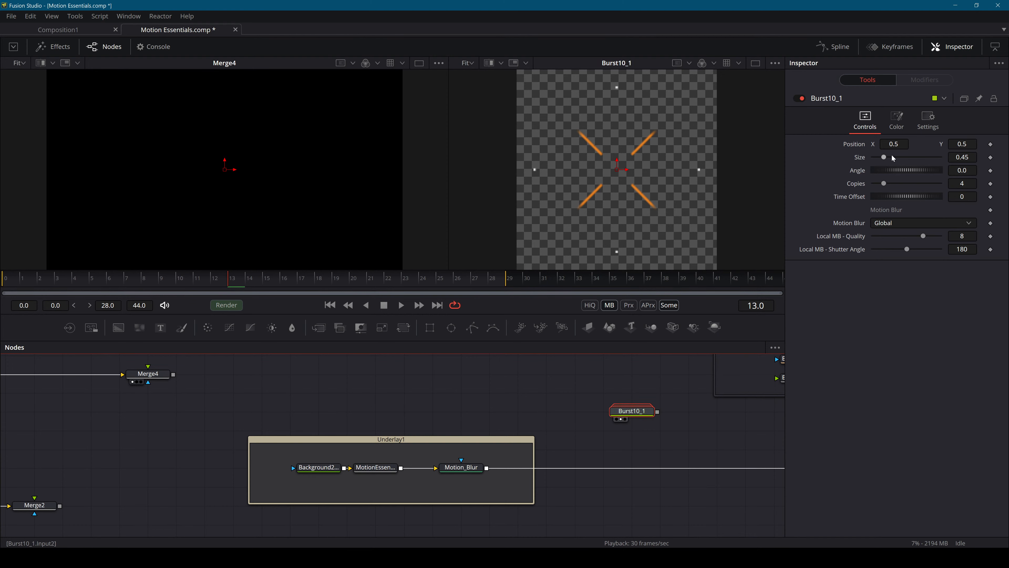
left_click_drag(619, 442, 420, 434)
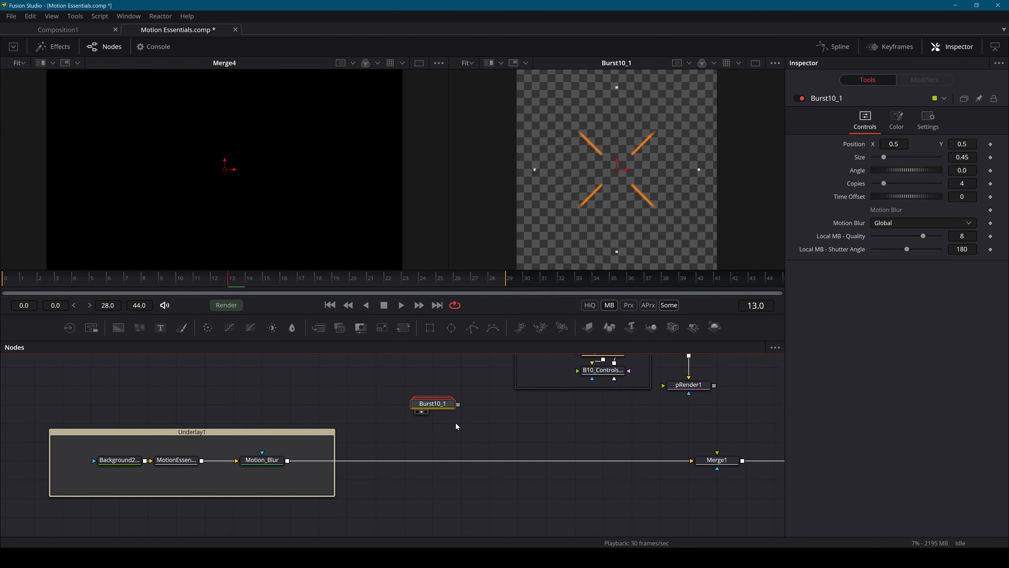
left_click_drag(458, 404, 558, 166)
key("ctrl+z")
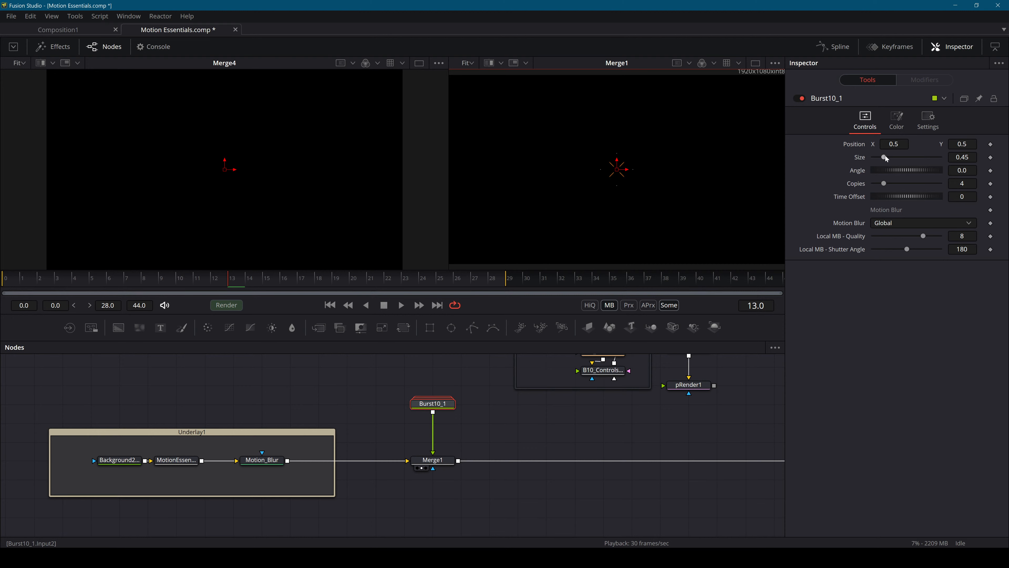
Try a Size of 0.604 on the Burst10_1 node and undo the change.
left_click_drag(885, 158, 892, 159)
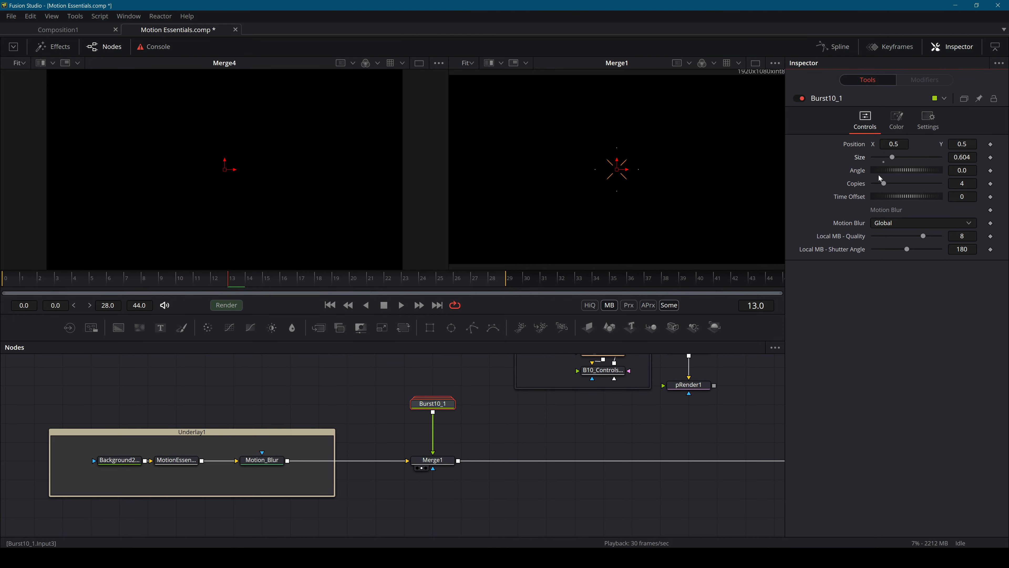
key("ctrl+z")
Compare the Burst10_1 motion blur modes by switching to None, to Local, and back to Global while inspecting the burst closely.
left_click(895, 225)
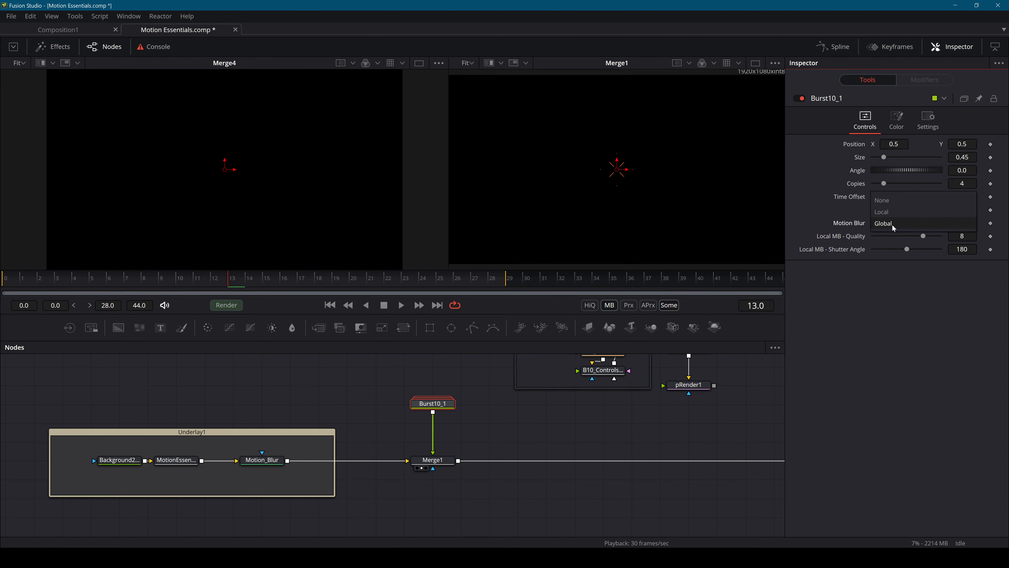
left_click(895, 201)
scroll(608, 158, "up", 1)
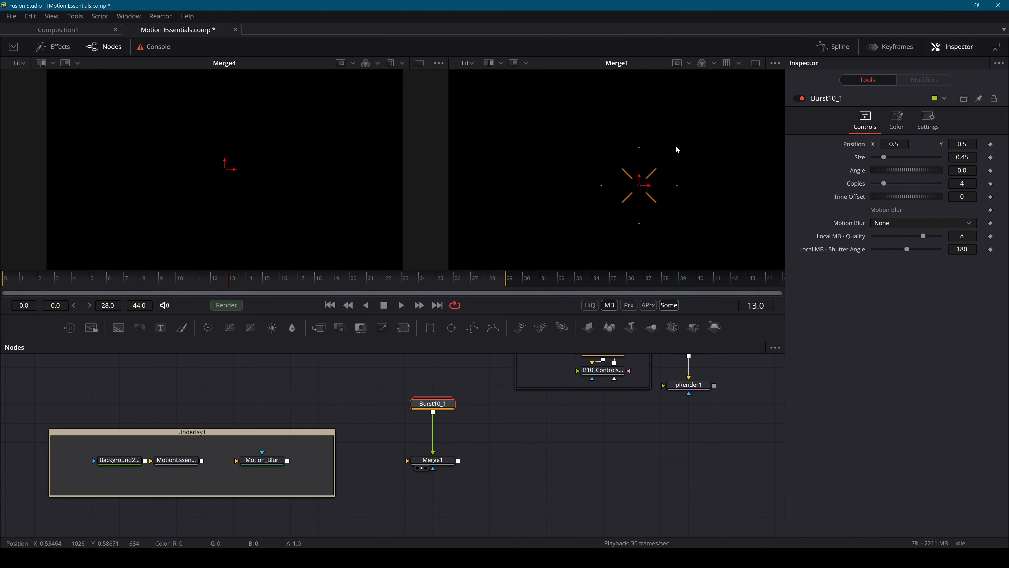
left_click(895, 225)
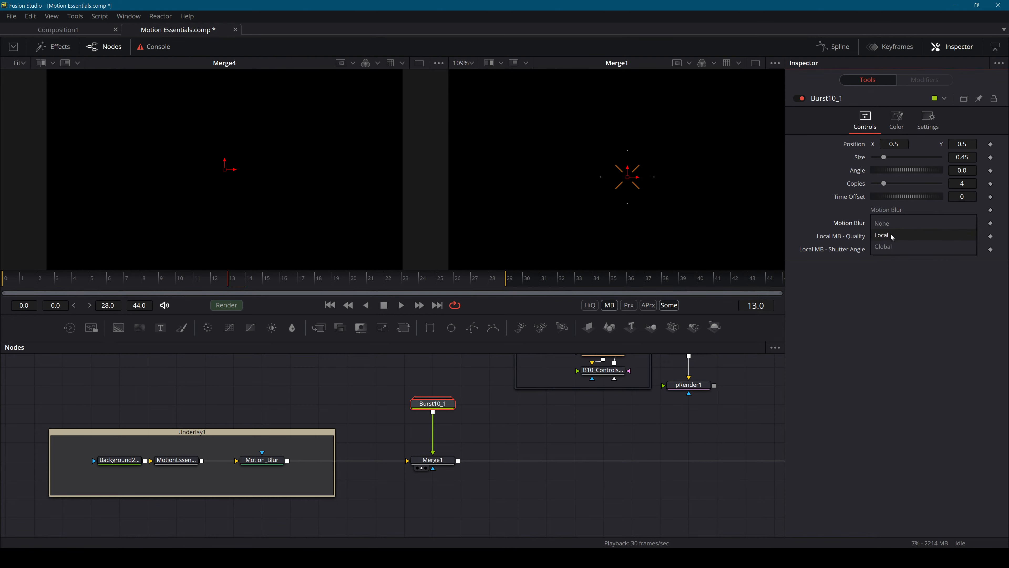
left_click(892, 239)
scroll(649, 167, "up", 3)
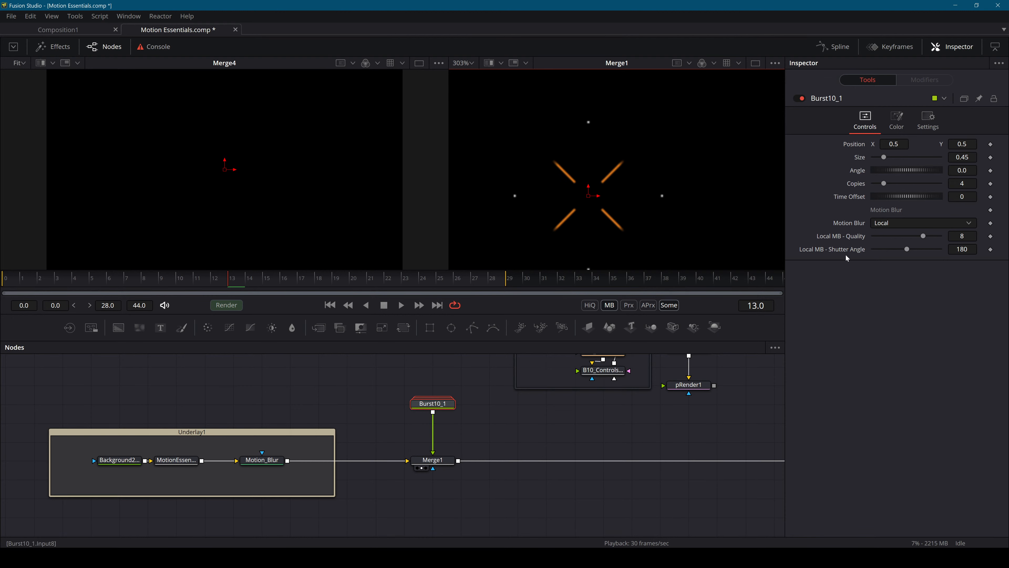
left_click(899, 223)
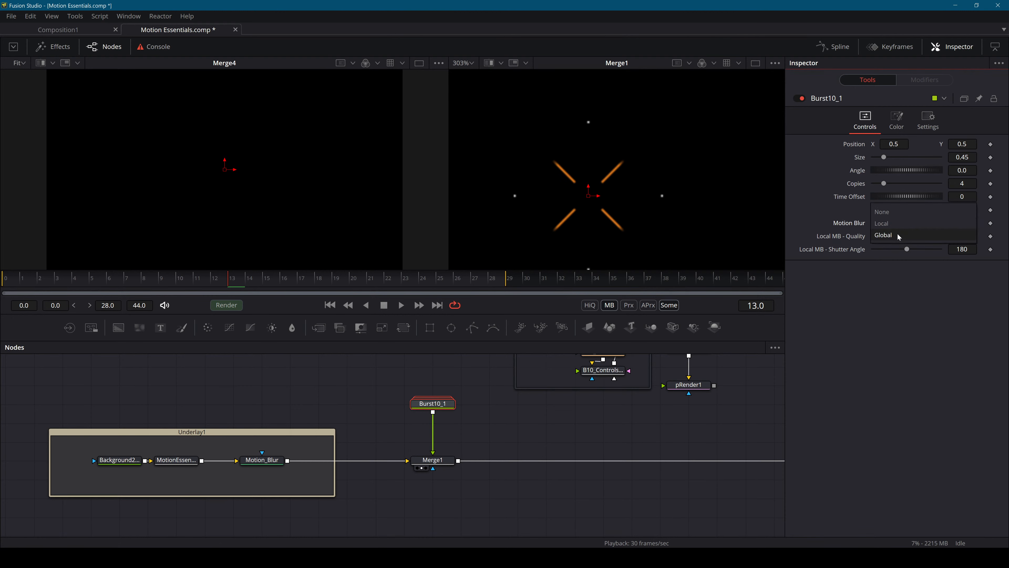
left_click(899, 237)
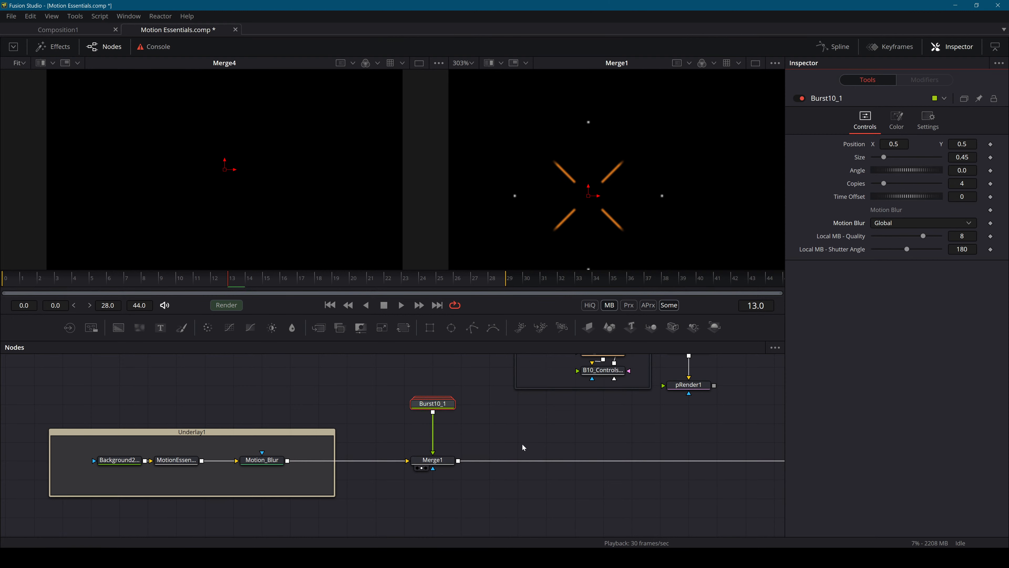
Turn motion blur off and back on in the Motion_Blur node to compare its effect on the burst.
left_click(271, 461)
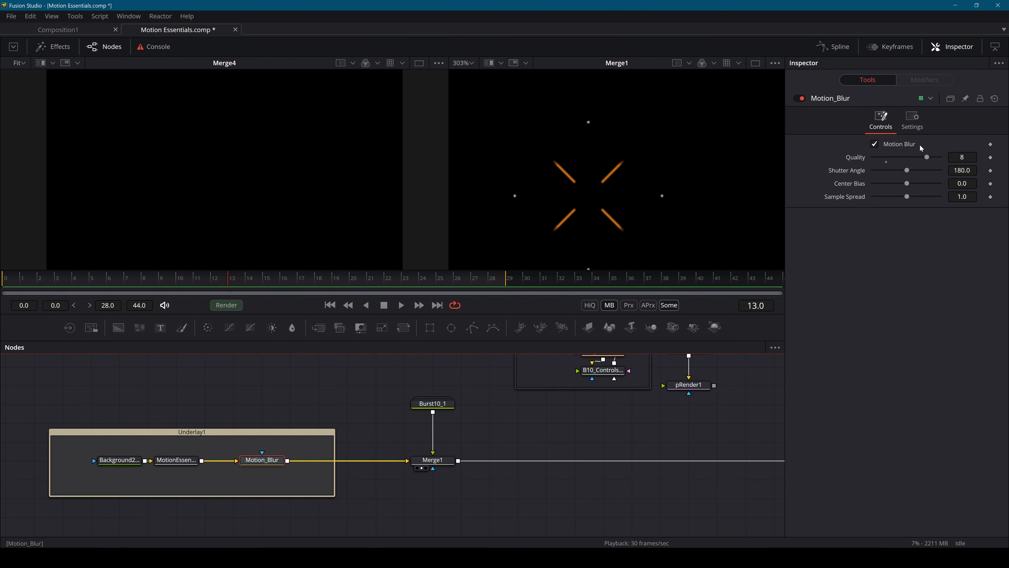
left_click(893, 144)
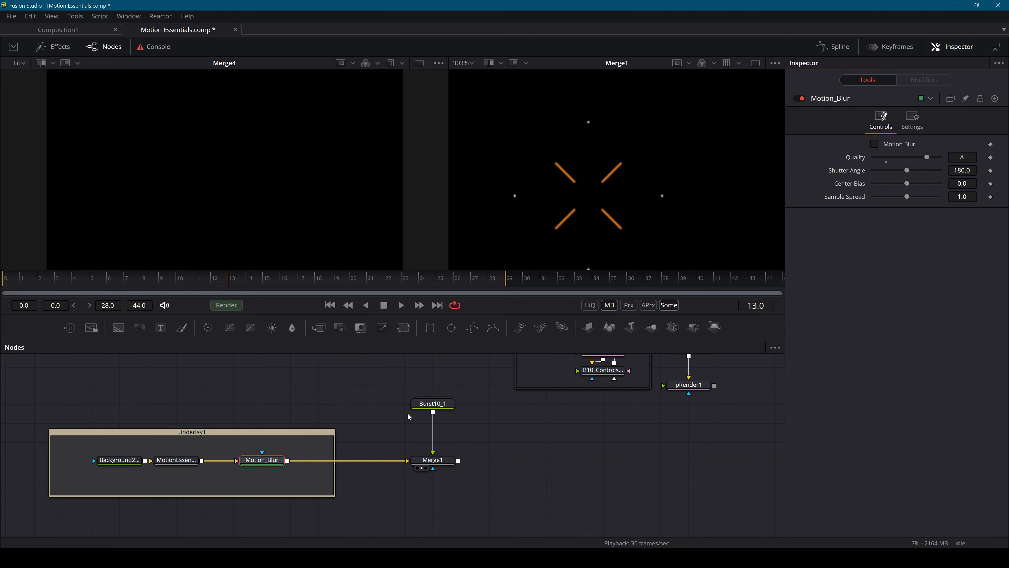
left_click(892, 146)
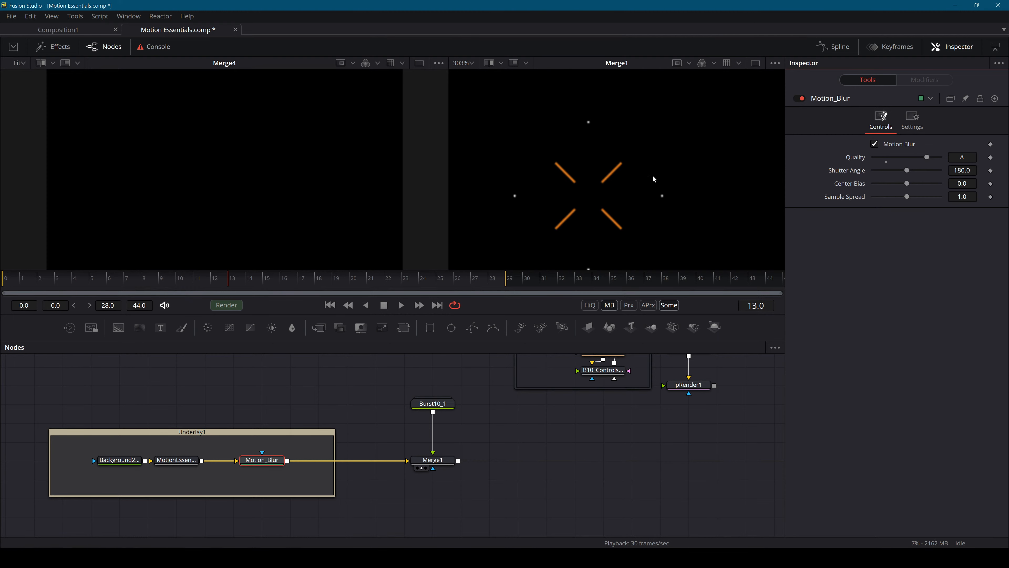
Select the Burst10_1 node above Merge1 and delete it.
left_click(447, 404)
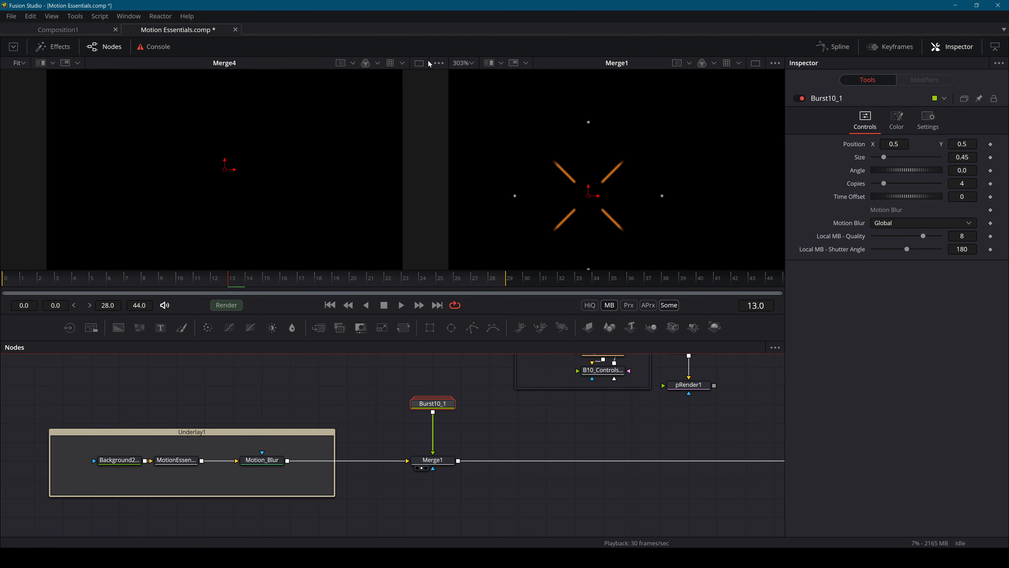
scroll(627, 168, "down", 6)
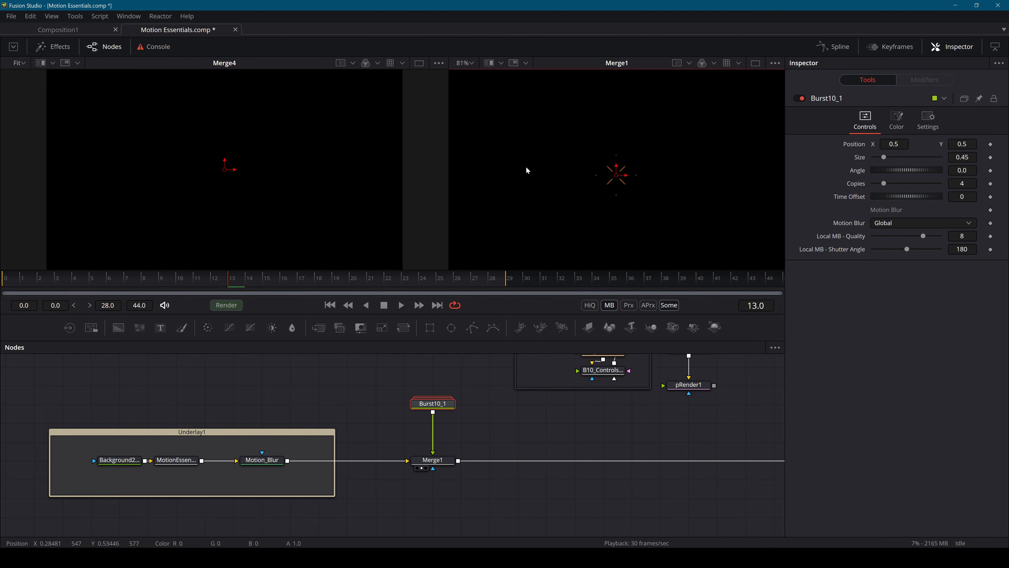
scroll(520, 163, "down", 2)
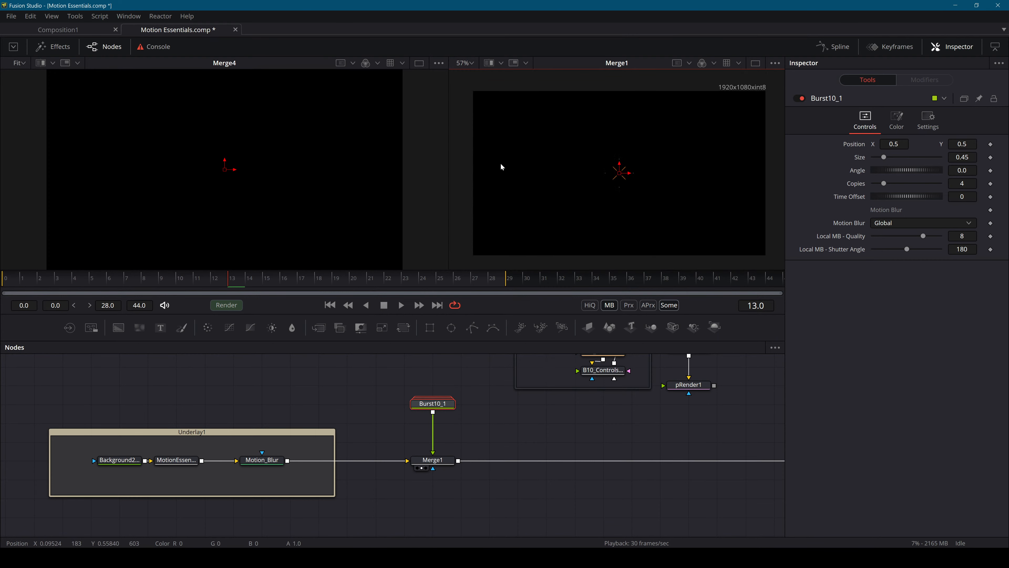
left_click_drag(498, 448, 362, 376)
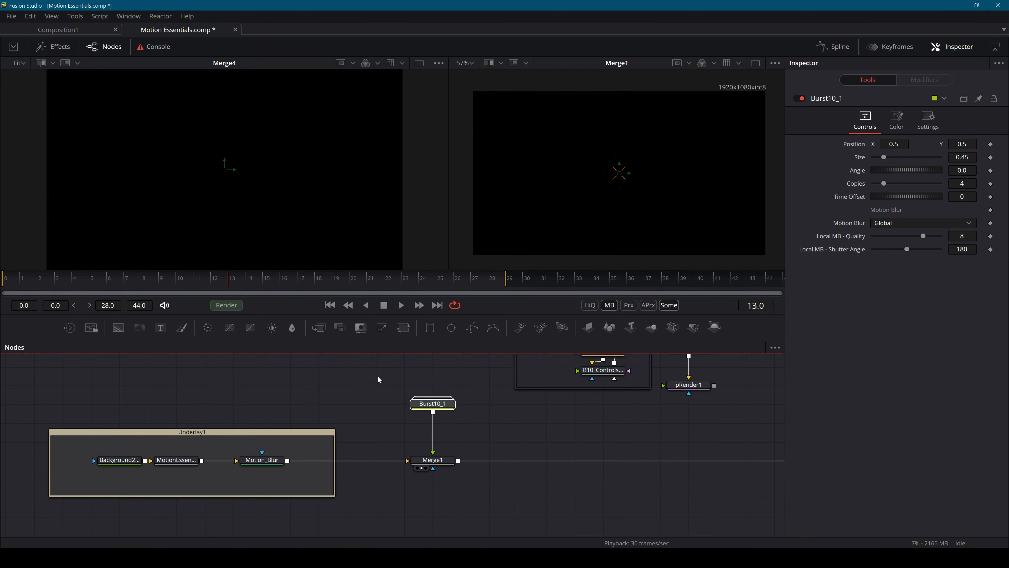
key("Delete")
Show the output of the pRender1 particle node beside the Burst10 group in the first viewer.
left_click_drag(595, 435, 348, 505)
scroll(564, 415, "down", 5)
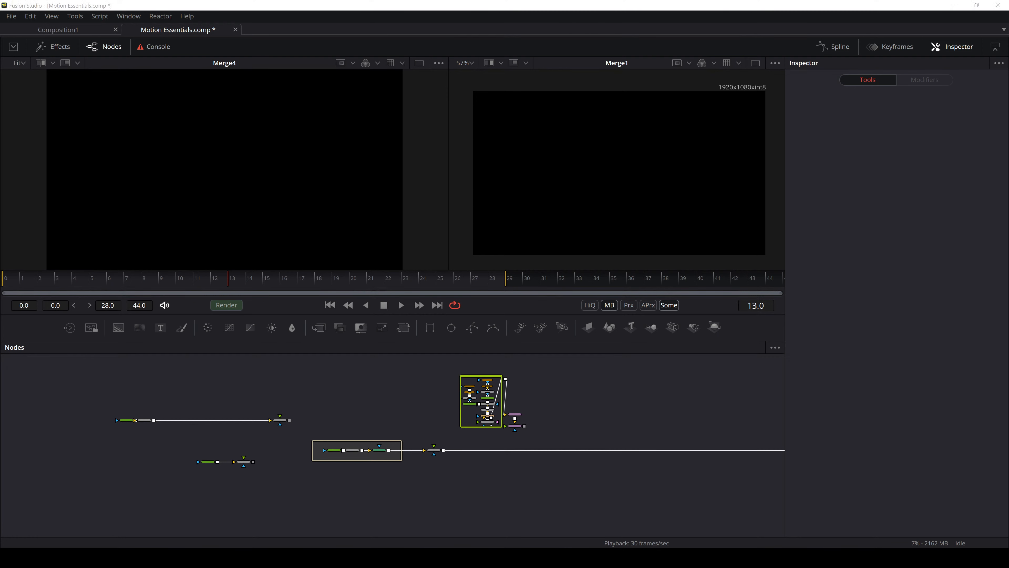
left_click_drag(545, 419, 629, 399)
left_click_drag(462, 388, 507, 410)
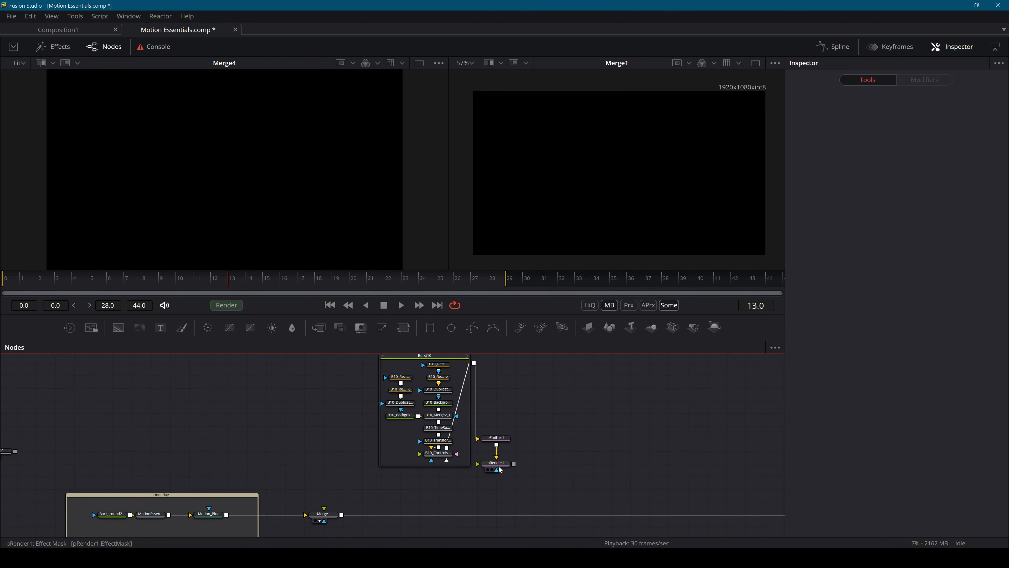
left_click_drag(492, 463, 177, 175)
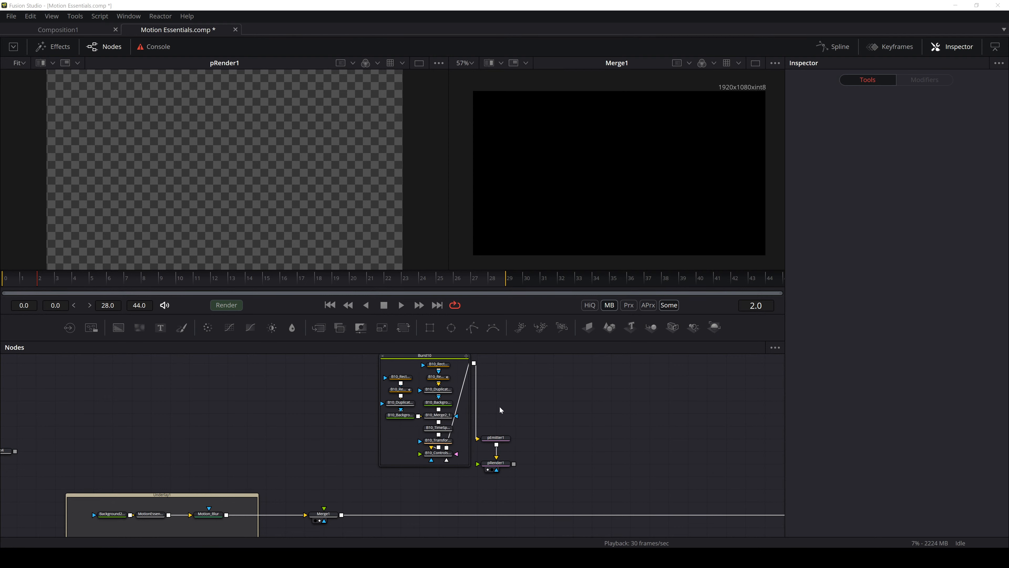
Select the MotionEssentials node in the Underlay1 group to view its motion blur controls.
left_click_drag(529, 397, 513, 417)
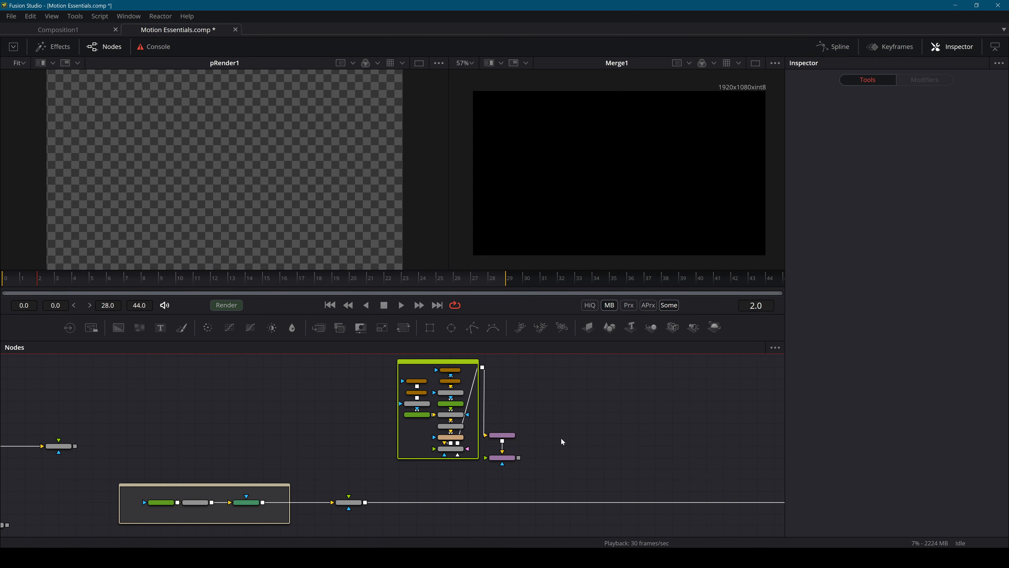
left_click_drag(603, 425, 644, 419)
left_click_drag(504, 431, 587, 395)
left_click(159, 495)
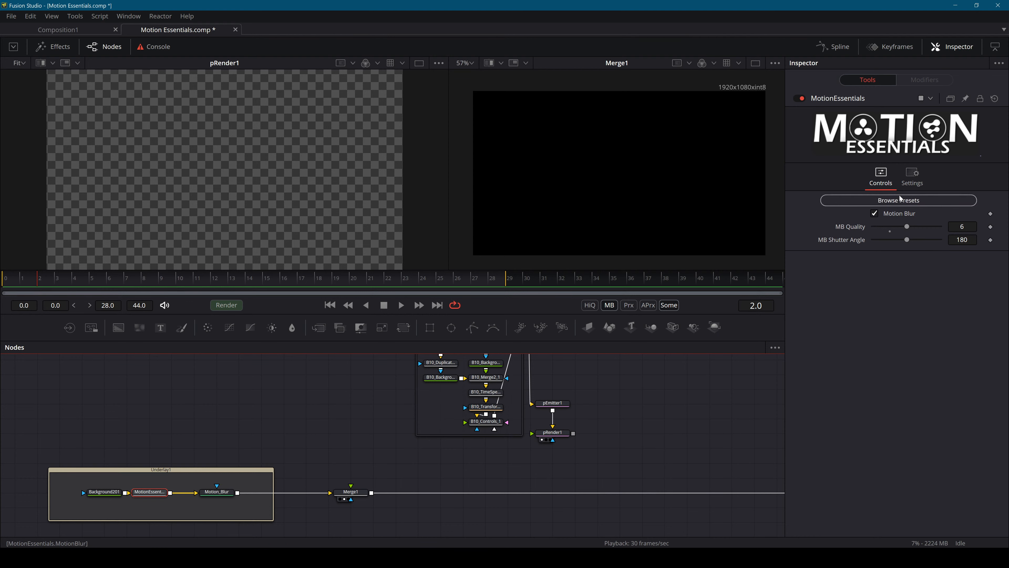
Move pEmitter1 and pRender1 up beside the Burst10 group's output and select pRender1 to view its settings.
left_click_drag(654, 398, 340, 428)
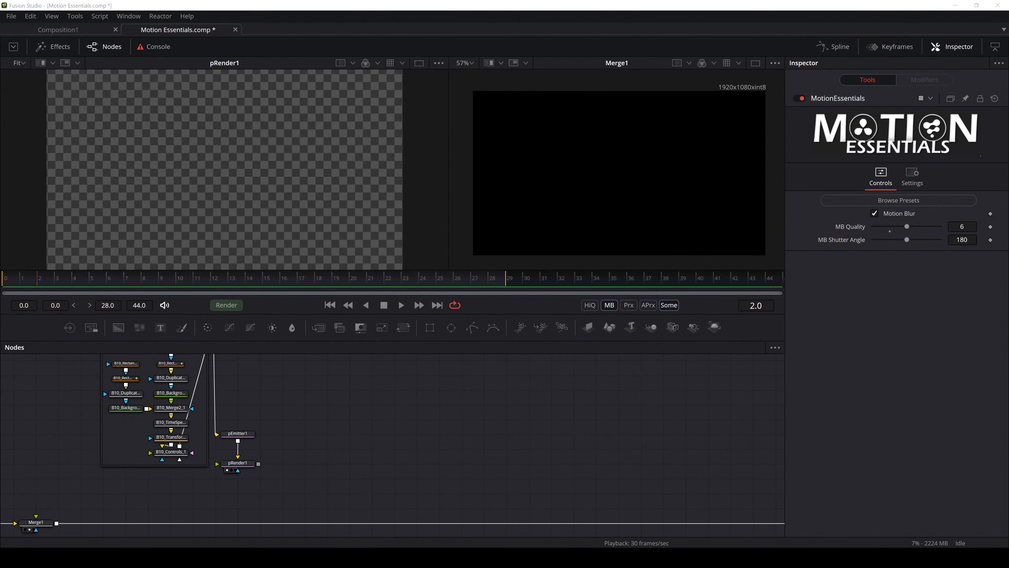
left_click(492, 408)
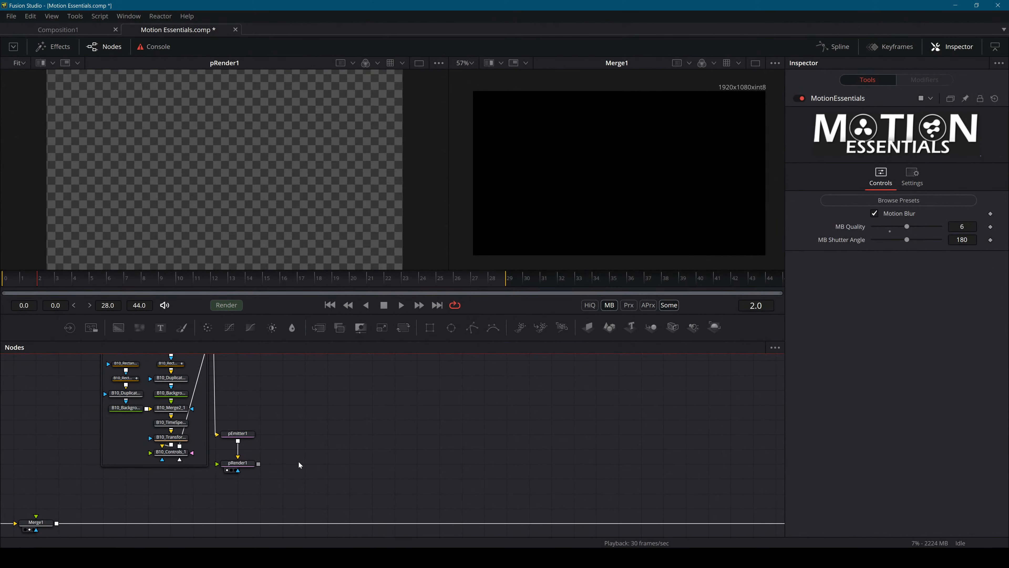
left_click_drag(313, 424, 386, 474)
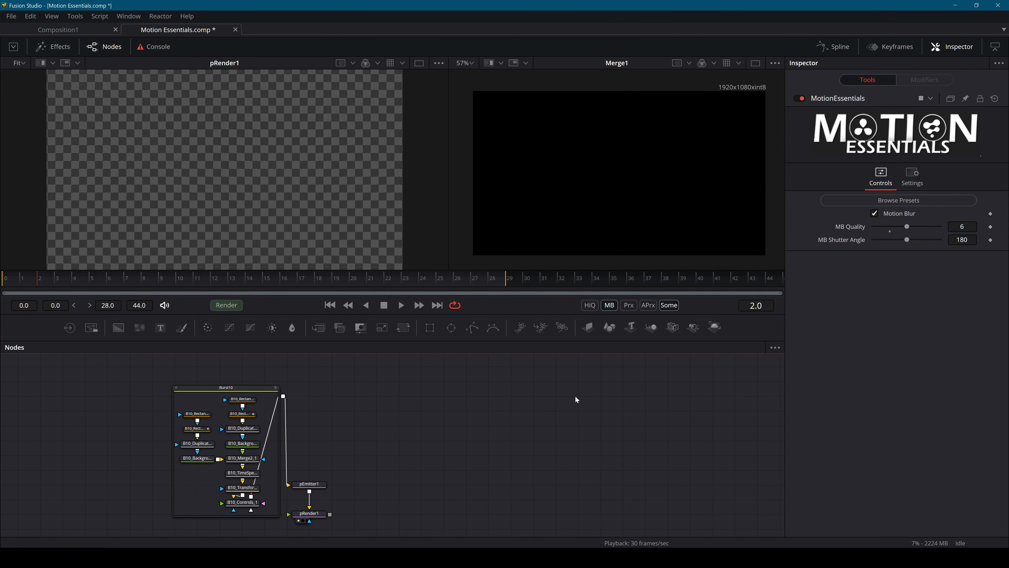
left_click_drag(486, 480, 488, 427)
left_click(428, 422)
left_click(405, 433)
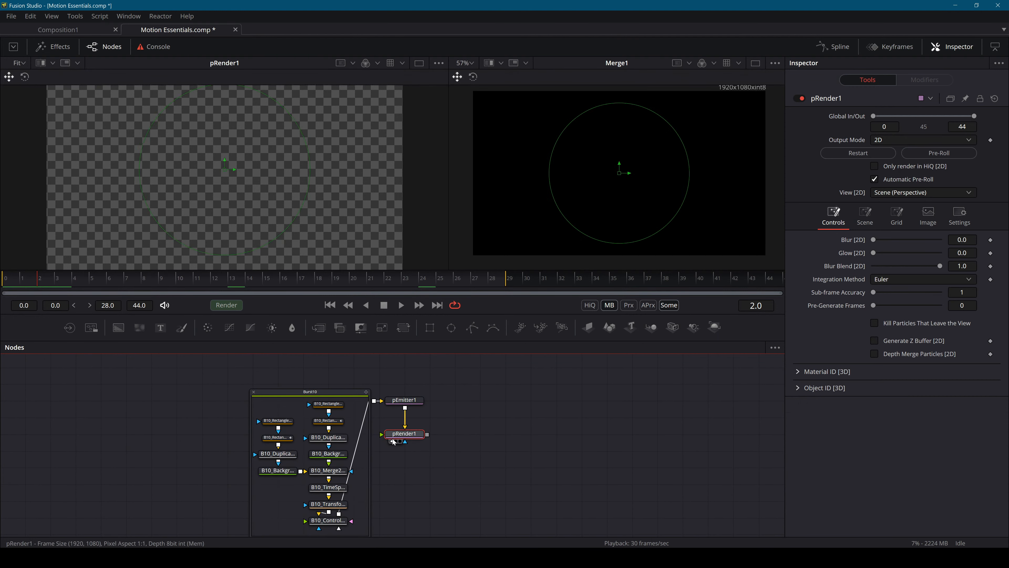
Play and stop the pRender1 particle animation twice to review it.
key("space")
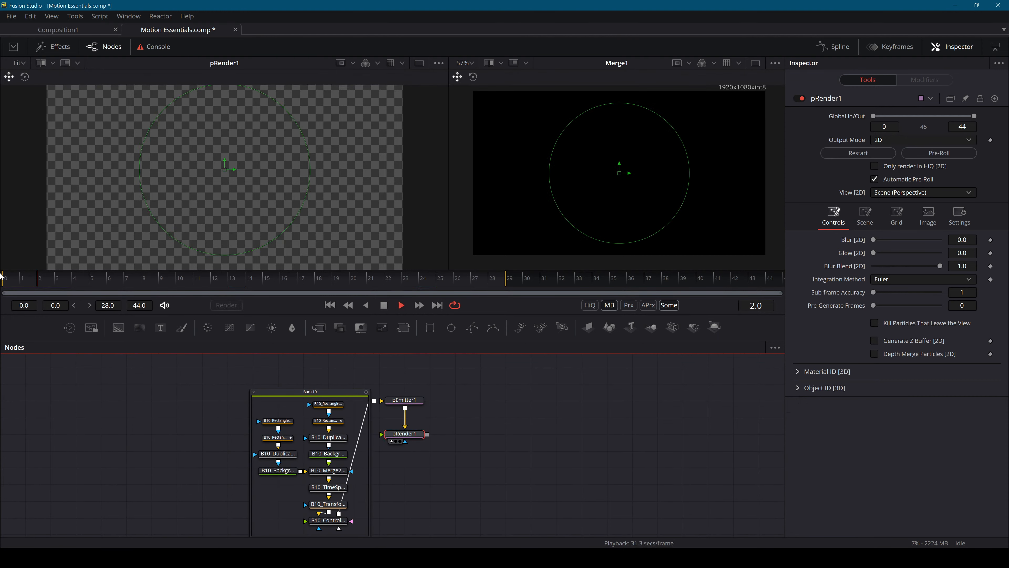
key("space")
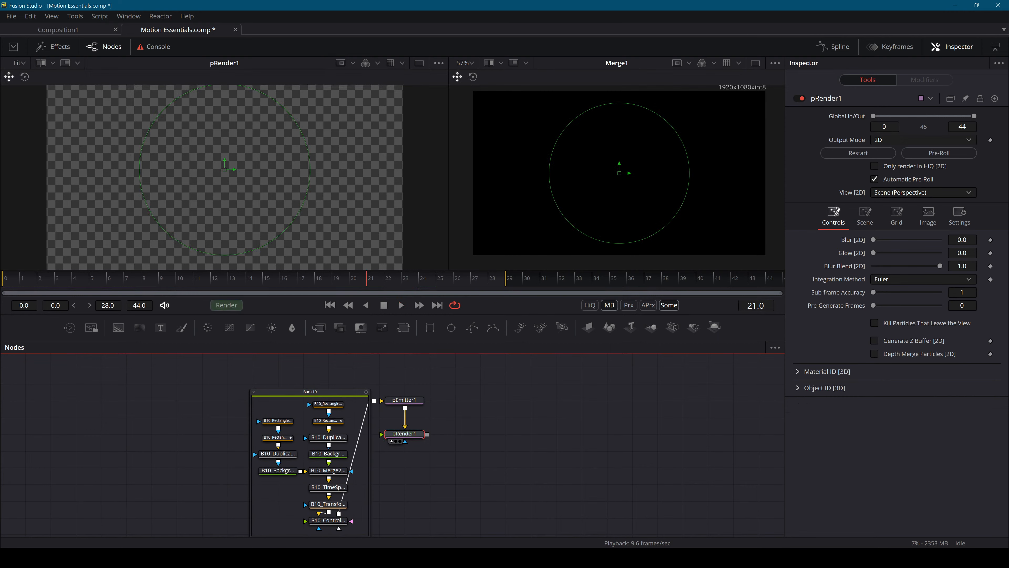
key("space")
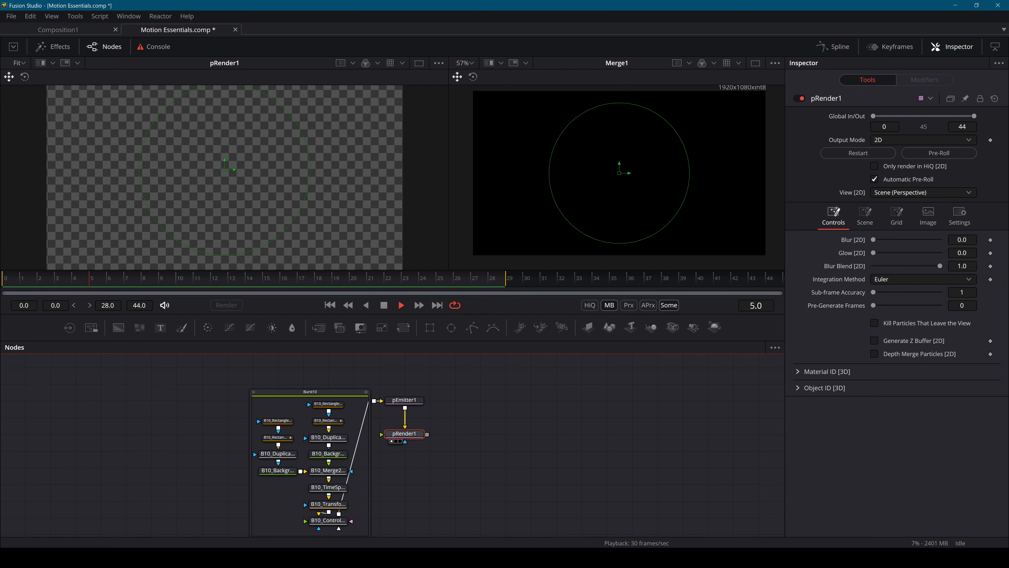
key("space")
Delete the Burst10 group together with pEmitter1 and pRender1, and save the composition.
left_click(542, 446)
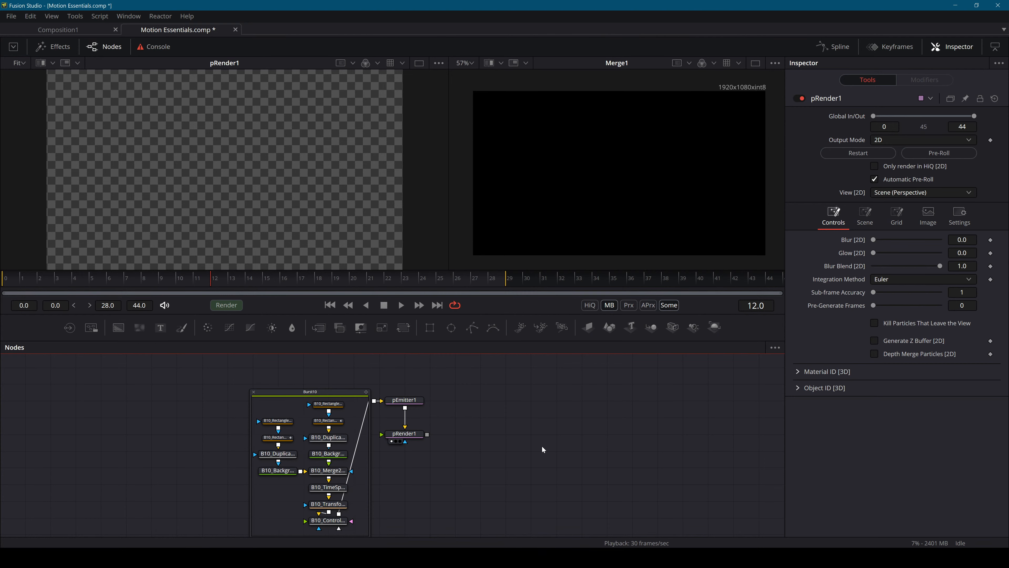
left_click_drag(516, 394, 179, 536)
key("Delete")
key("ctrl+z")
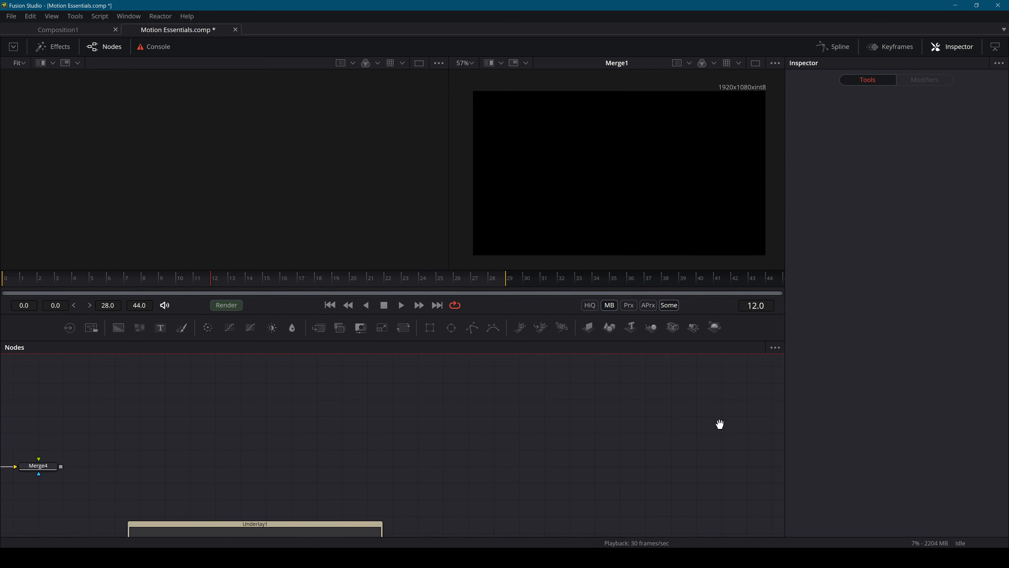
left_click_drag(283, 368, 338, 386)
key("ctrl+s")
key("shift+space")
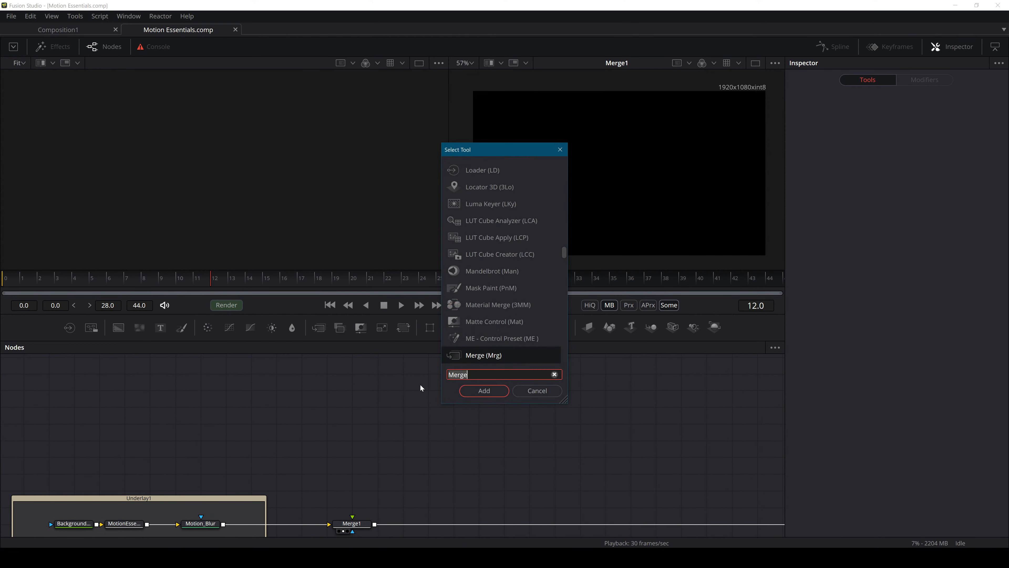
key("Escape")
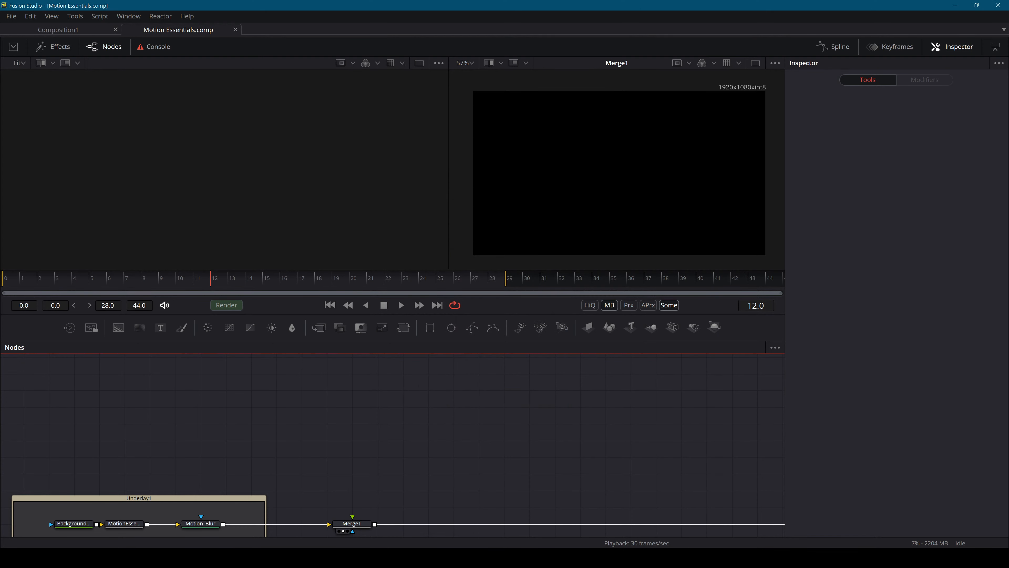
Try to add an sEllipse node to the empty area of the node graph.
key("shift+space")
type("se")
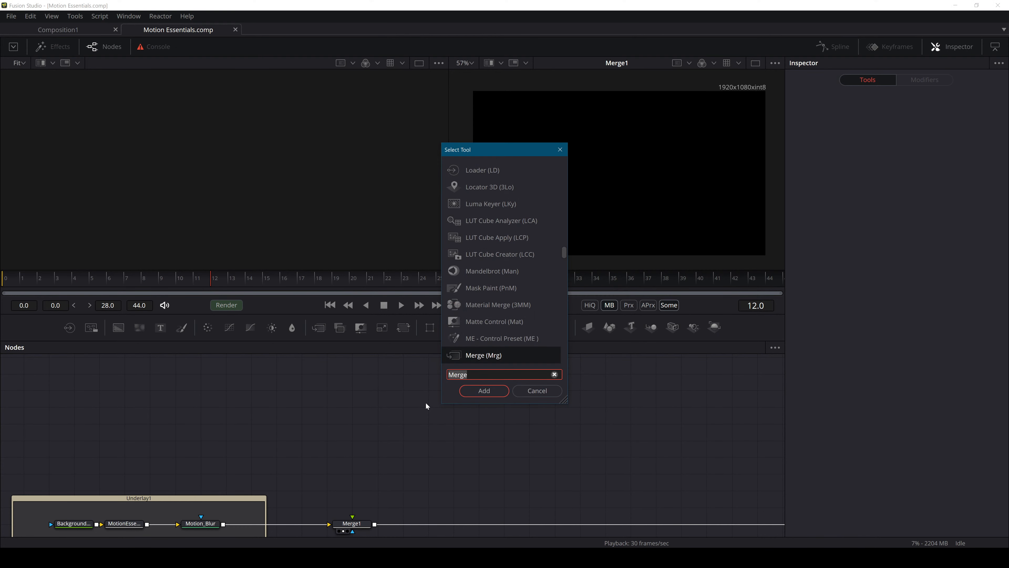
type("ll")
key("Escape")
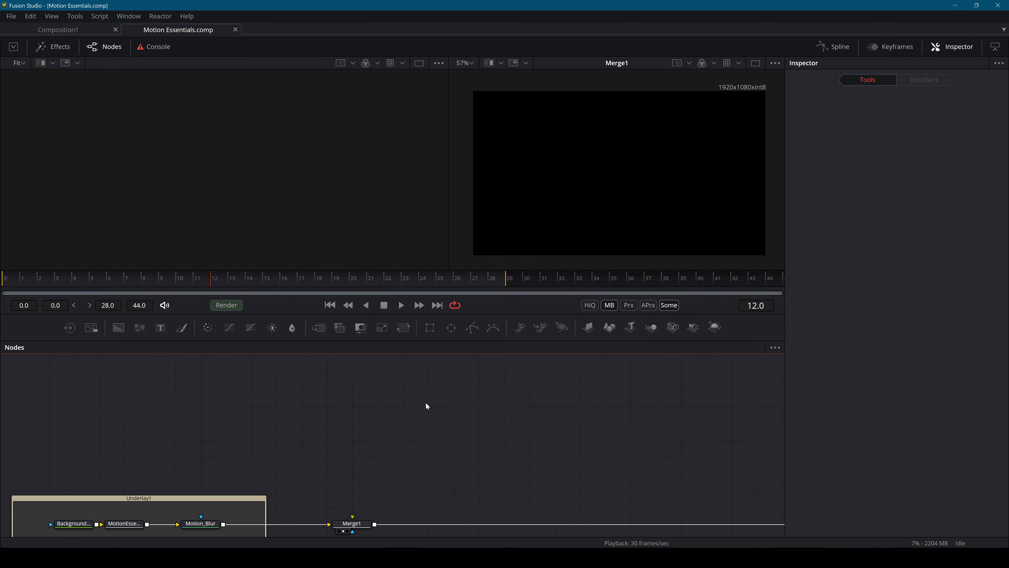
left_click_drag(447, 357, 418, 386)
key("shift+space")
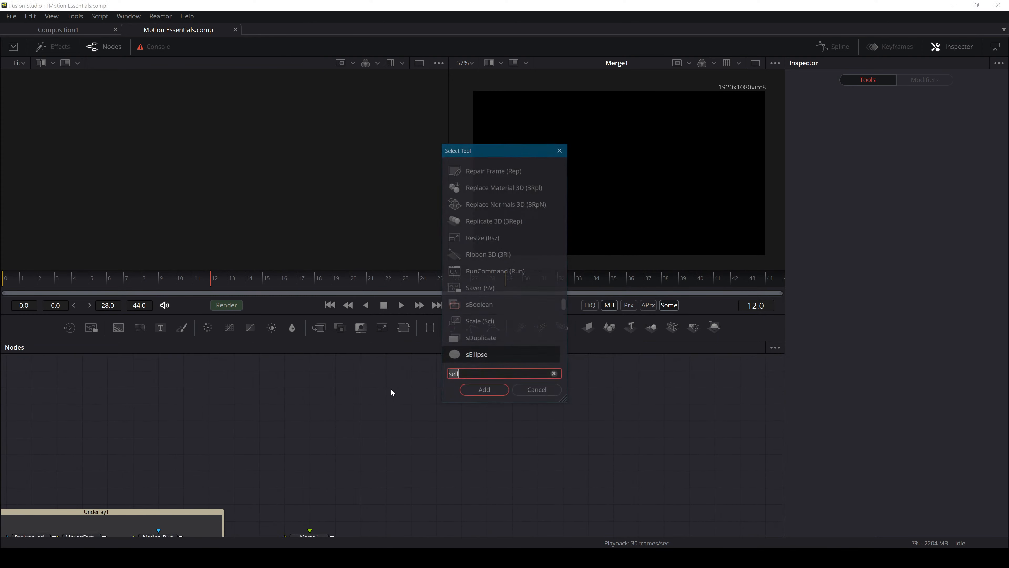
type("skk")
key("BackSpace")
key("BackSpace")
key("BackSpace")
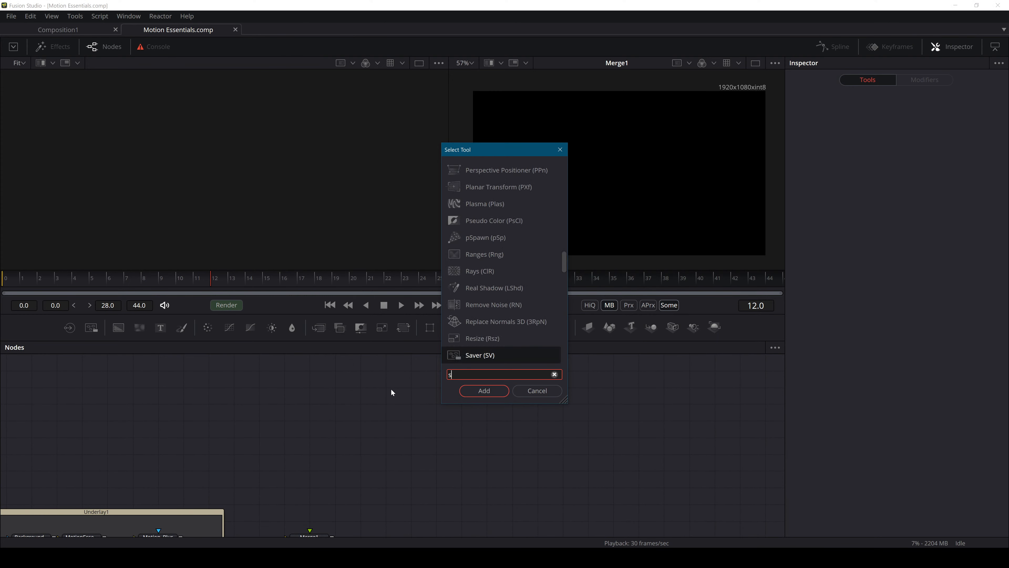
type("sl")
key("BackSpace")
key("BackSpace")
type("sel")
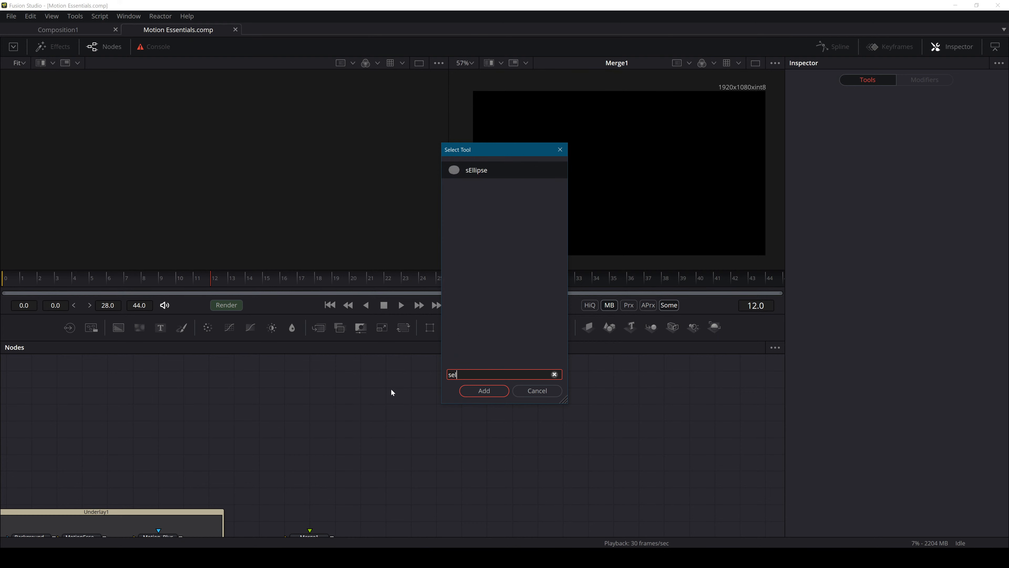
key("Escape")
left_click_drag(402, 388, 125, 451)
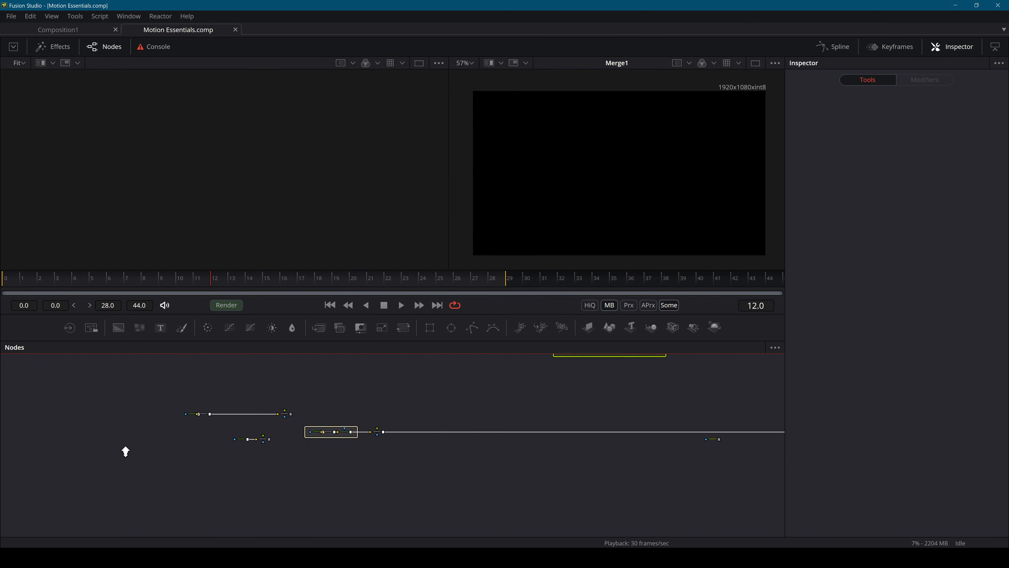
left_click_drag(404, 381, 388, 434)
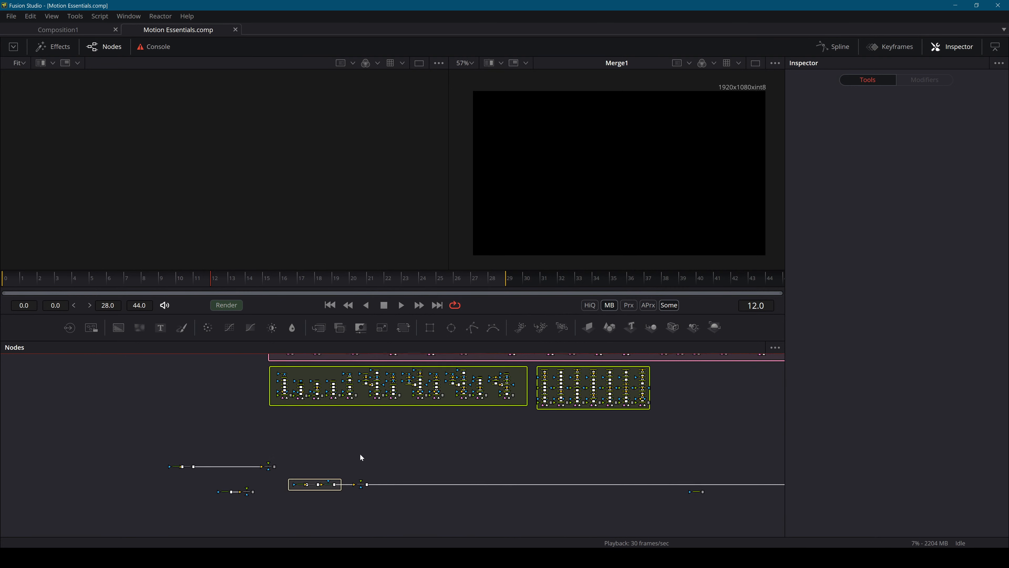
scroll(360, 454, "up", 4)
key("shift+space")
key("Escape")
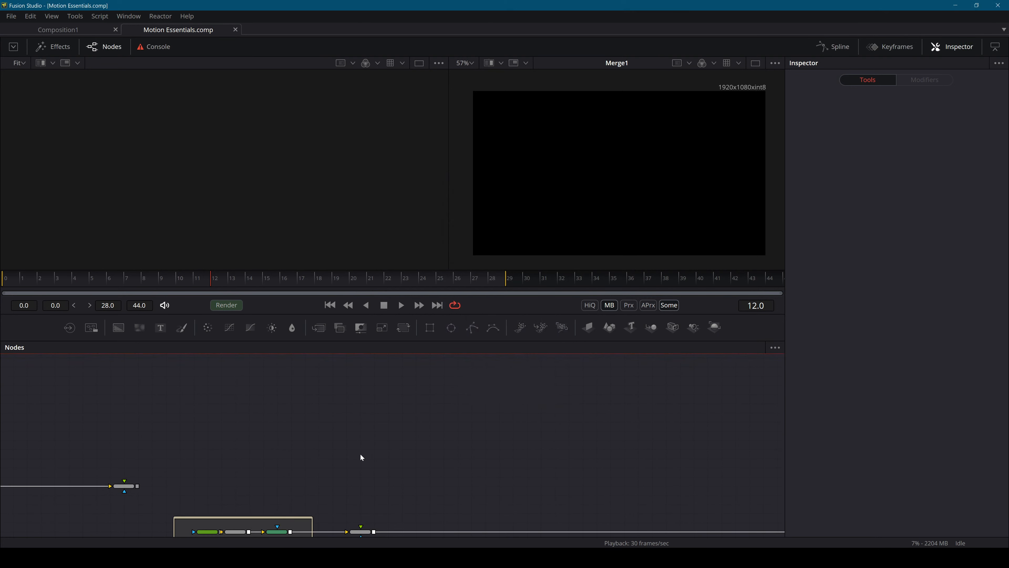
key("shift+space")
left_click(487, 355)
left_click(484, 390)
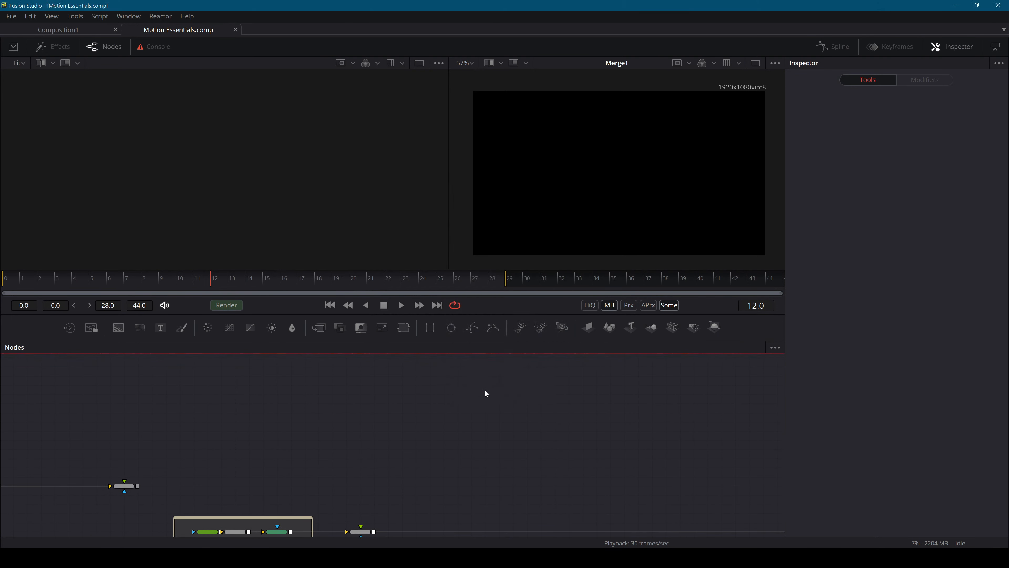
left_click_drag(377, 427, 491, 357)
scroll(493, 372, "up", 3)
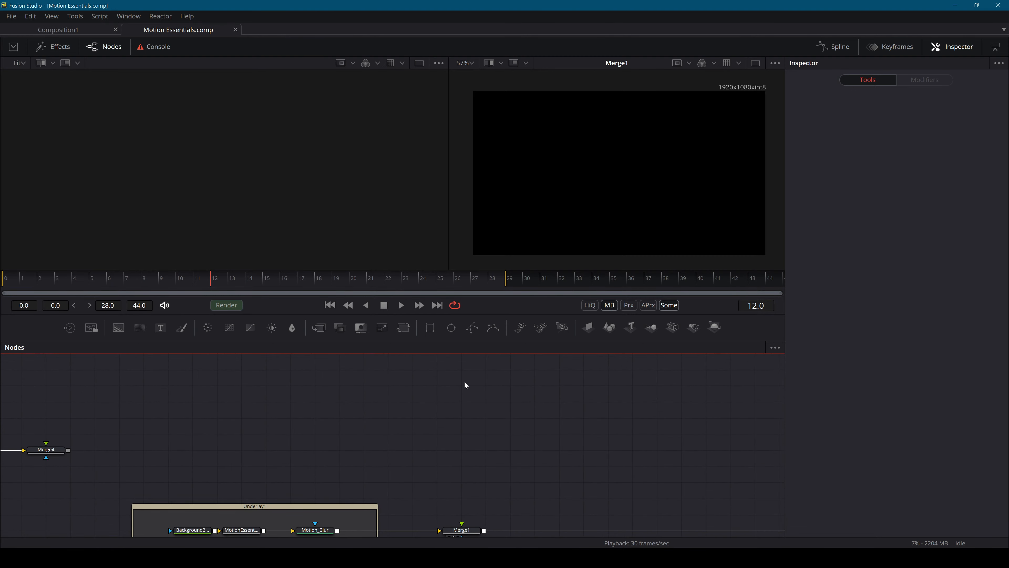
After checking the console messages, restart Fusion Studio and reopen the recent composition Motion Essentials.comp.
left_click(158, 46)
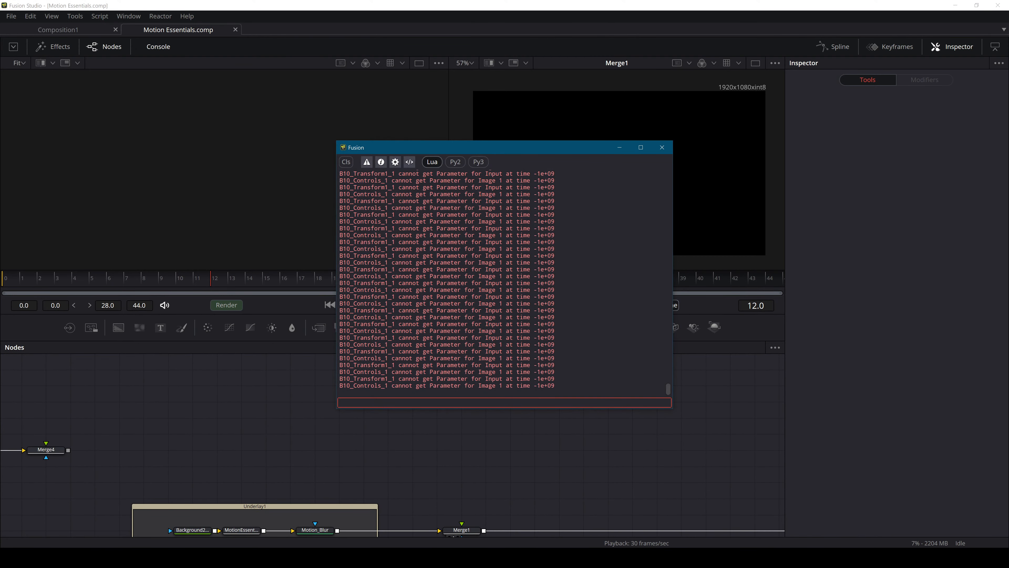
left_click(661, 148)
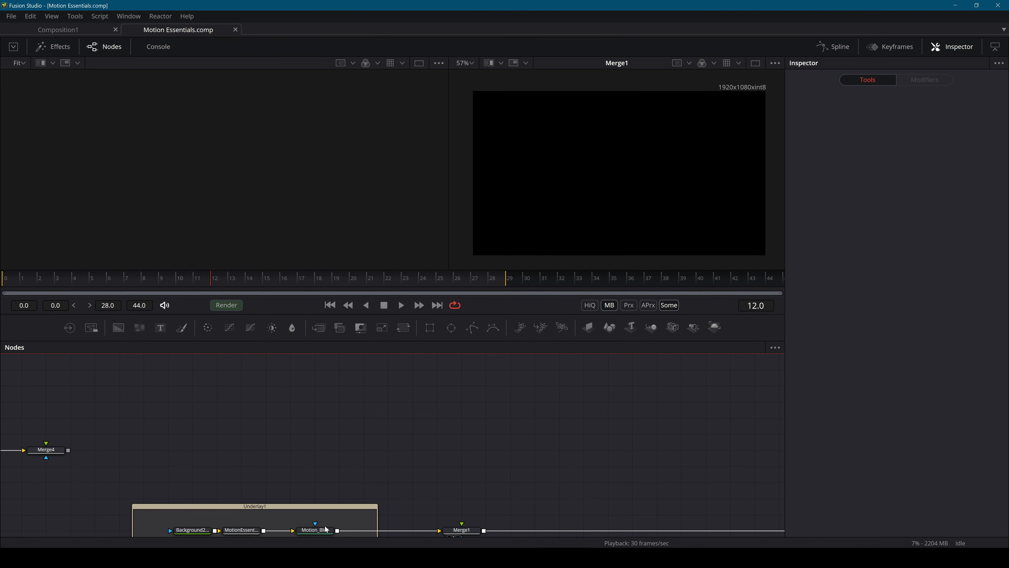
left_click(1006, 5)
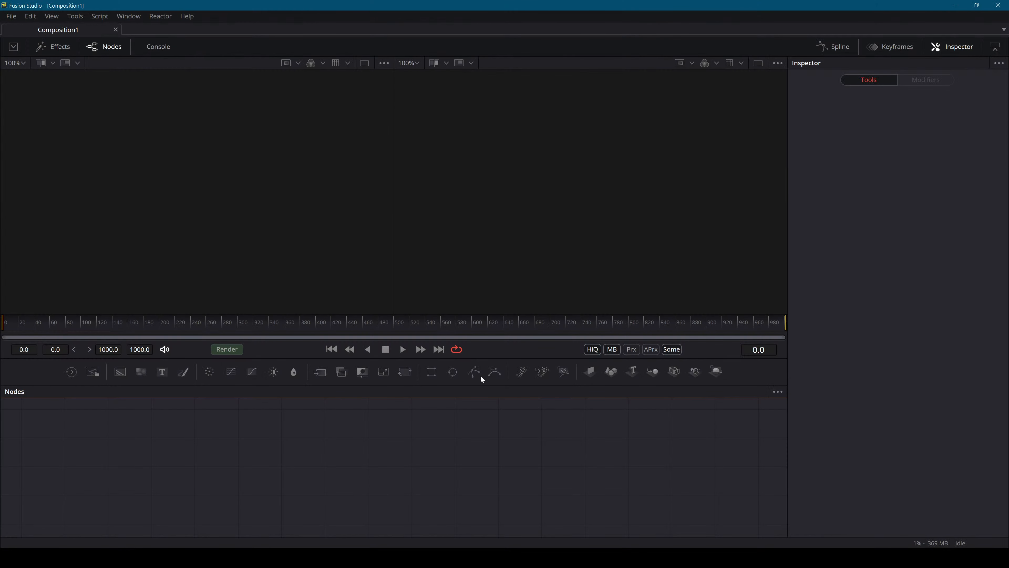
left_click(12, 16)
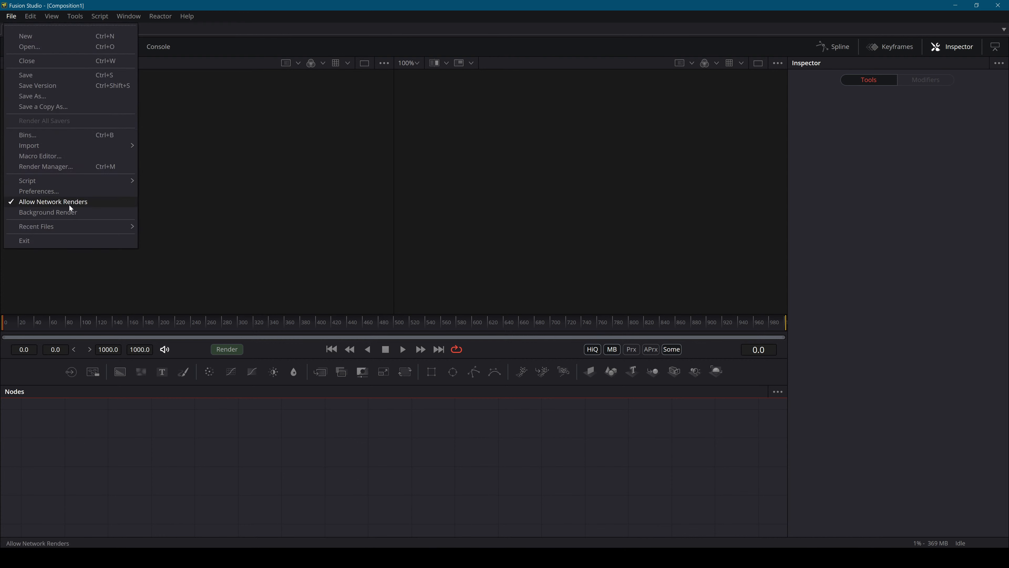
mouse_move(96, 227)
left_click(229, 235)
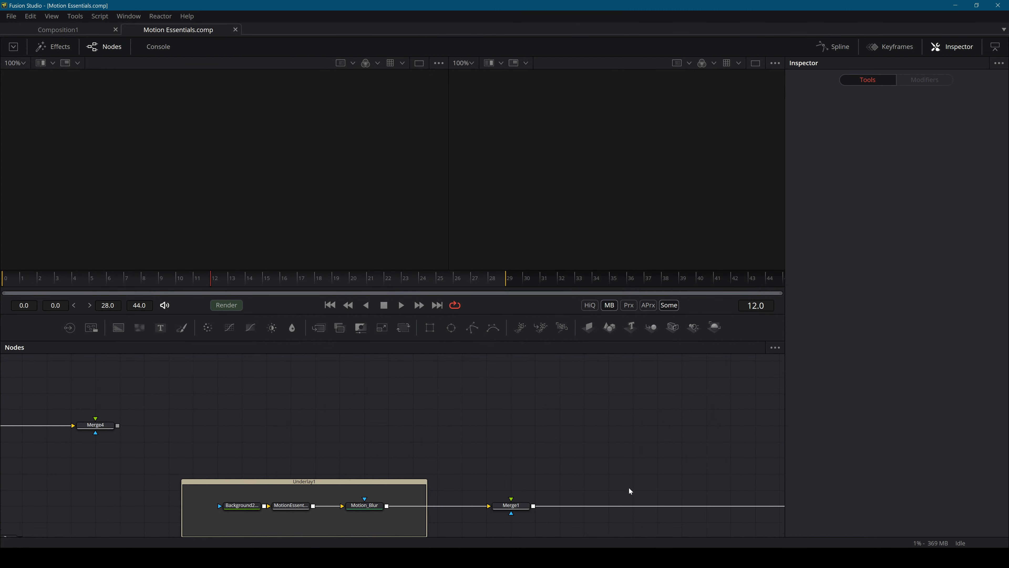
Add an sEllipse shape node in the empty area above Merge1.
key("shift+space")
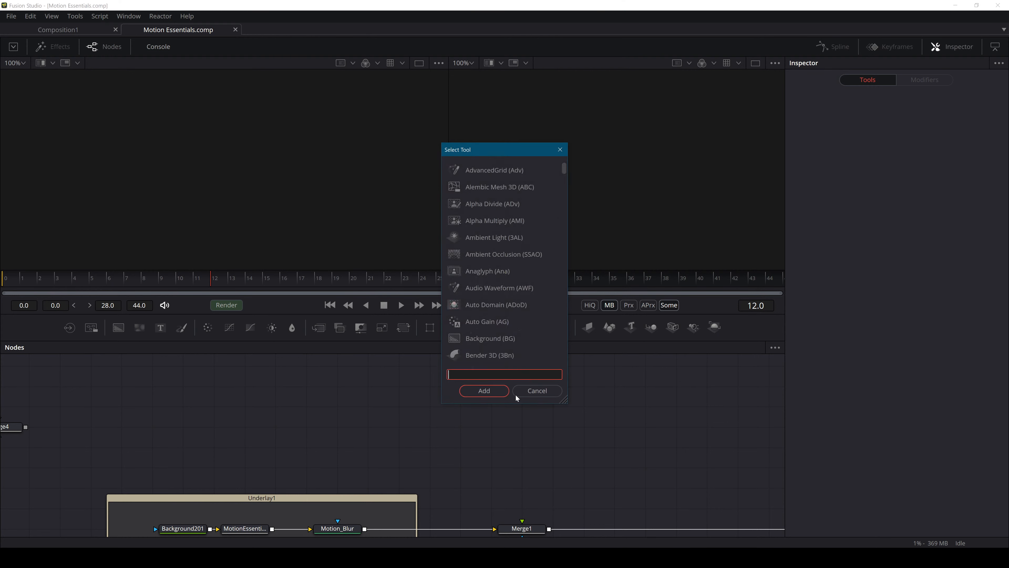
type("sel")
key("Return")
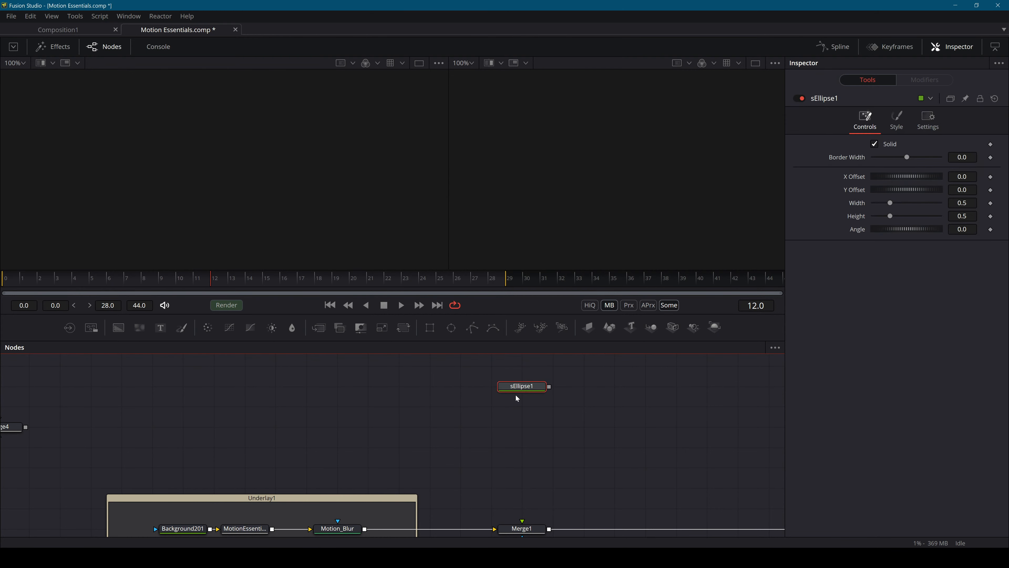
left_click_drag(532, 375, 291, 445)
scroll(364, 450, "down", 5)
left_click_drag(389, 443, 393, 416)
scroll(403, 438, "up", 3)
scroll(402, 437, "up", 1)
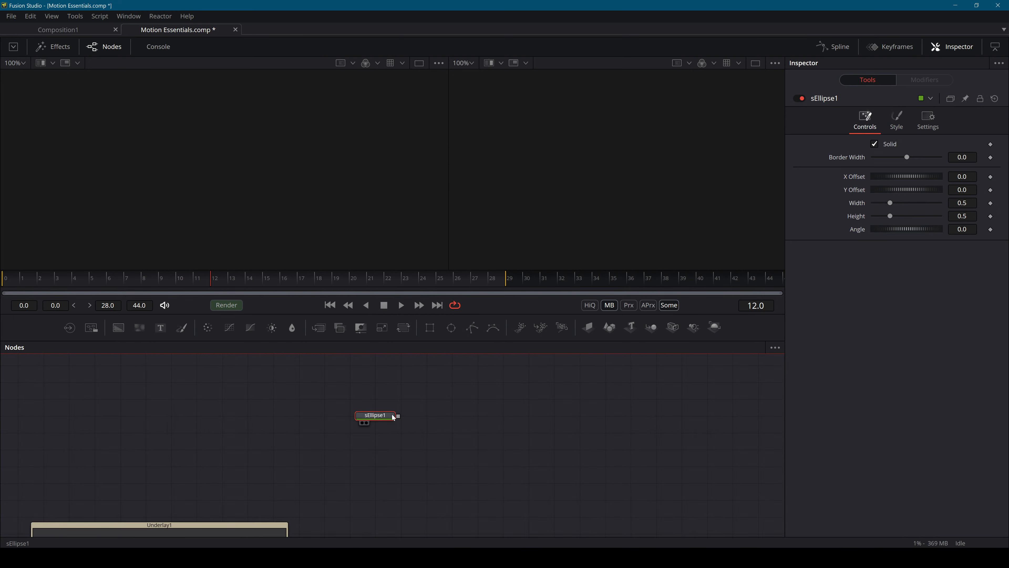
Add an sRender node below sEllipse1, fed by its output, and display it in the first viewer.
key("shift+space")
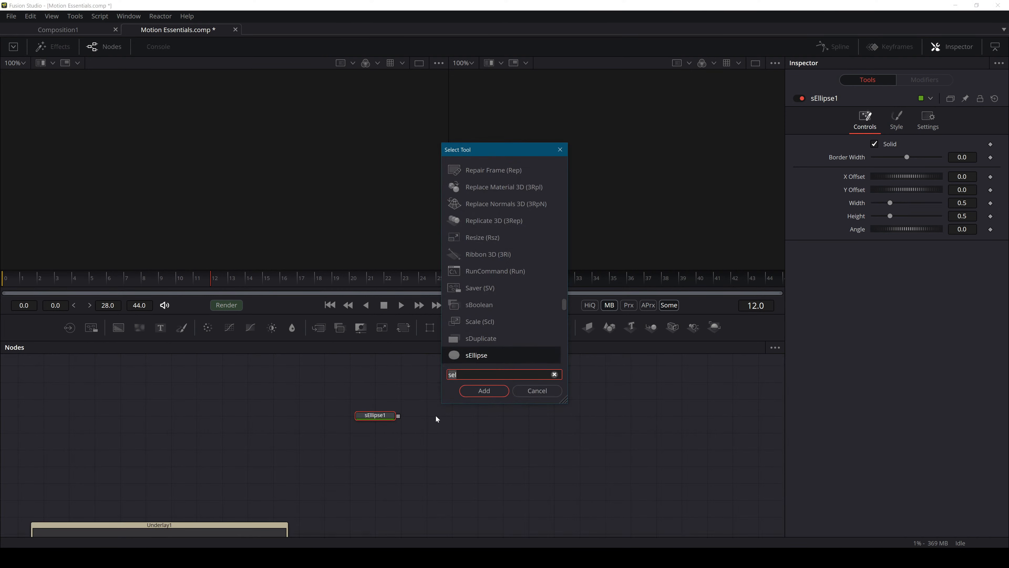
type("sre")
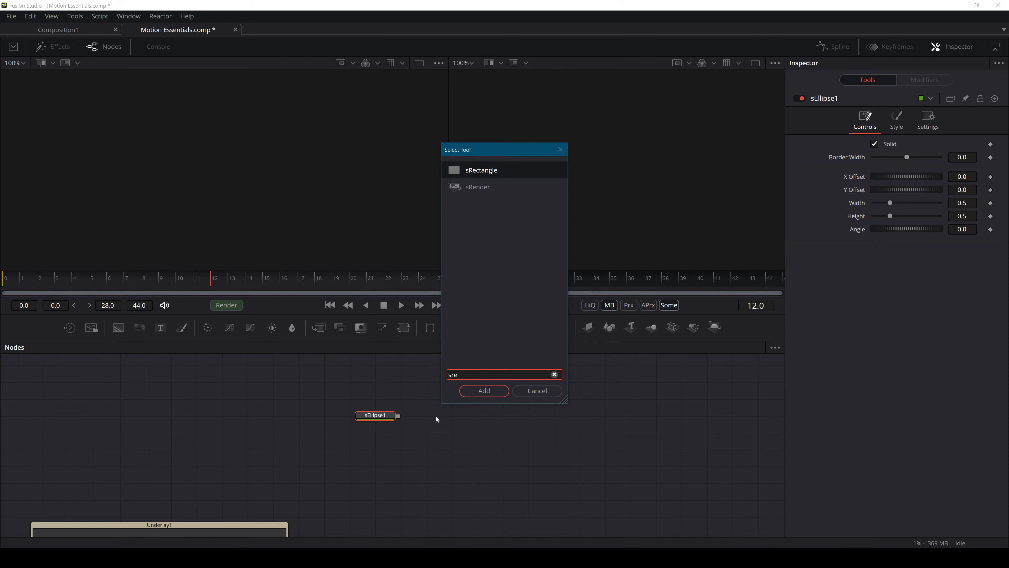
key("Down")
key("Return")
left_click_drag(437, 419, 380, 470)
key("1")
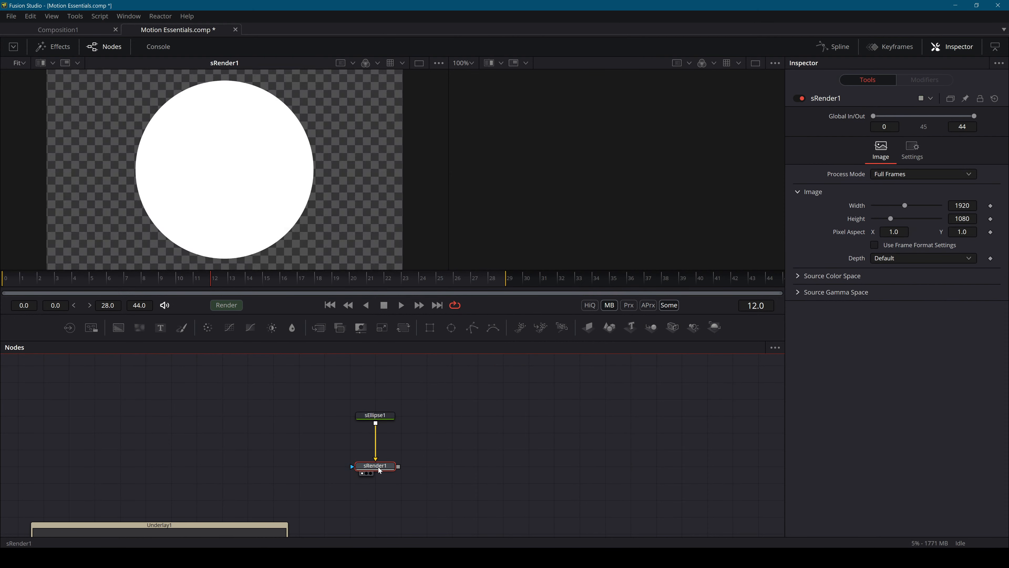
Save the Motion Essentials composition with the new shape nodes.
scroll(172, 165, "down", 2)
scroll(207, 160, "up", 2)
scroll(204, 162, "down", 1)
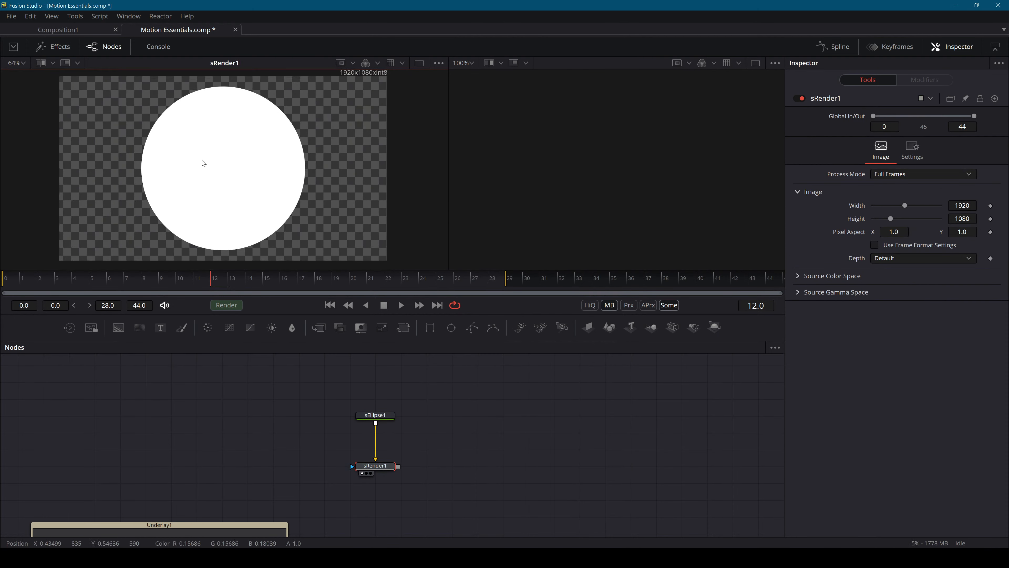
key("ctrl+s")
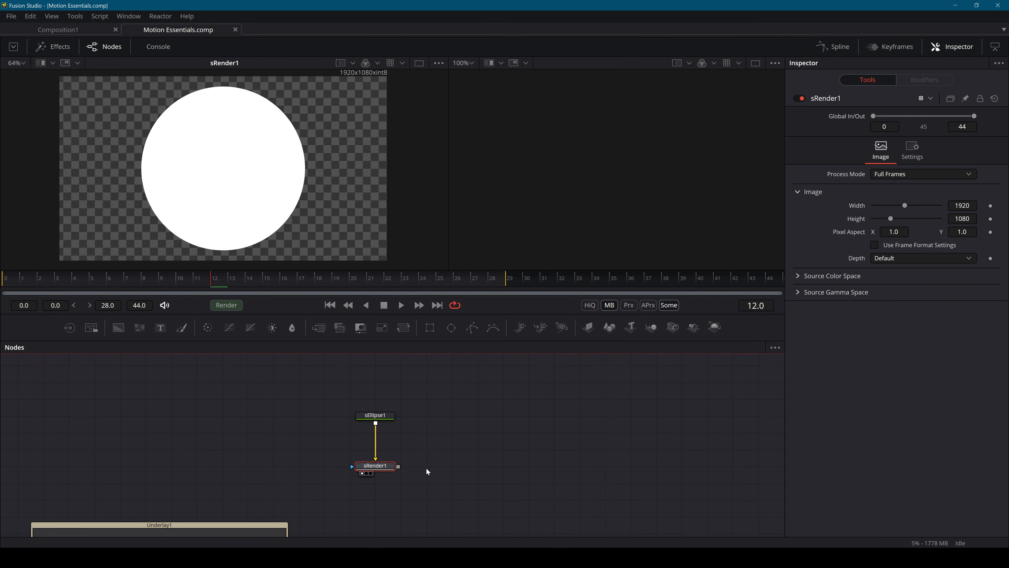
Move sRender1 closer to sEllipse1 and add a Custom Tool node connected to its output.
left_click_drag(426, 469, 513, 436)
left_click_drag(450, 444, 448, 436)
key("shift+space")
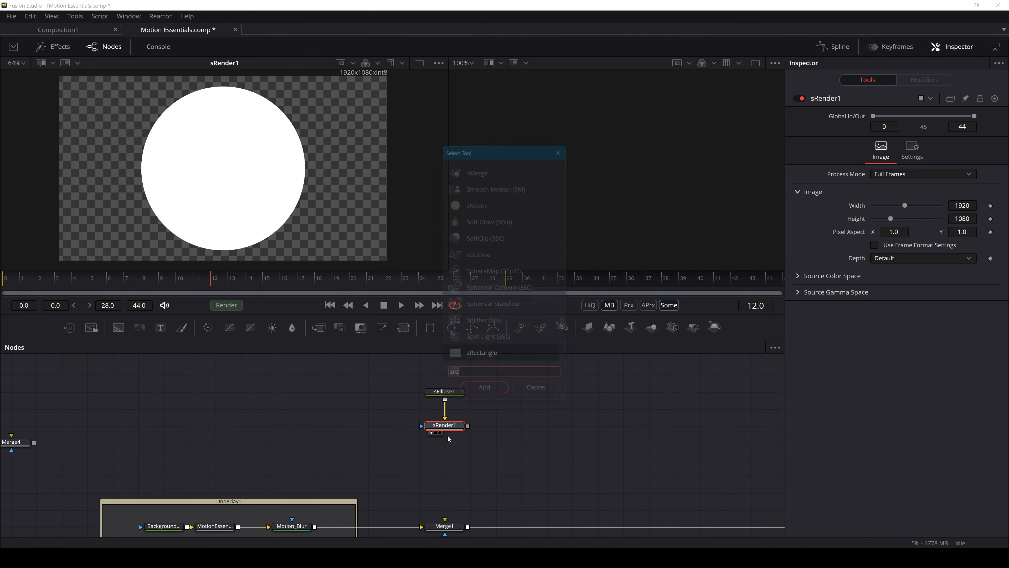
type("custom")
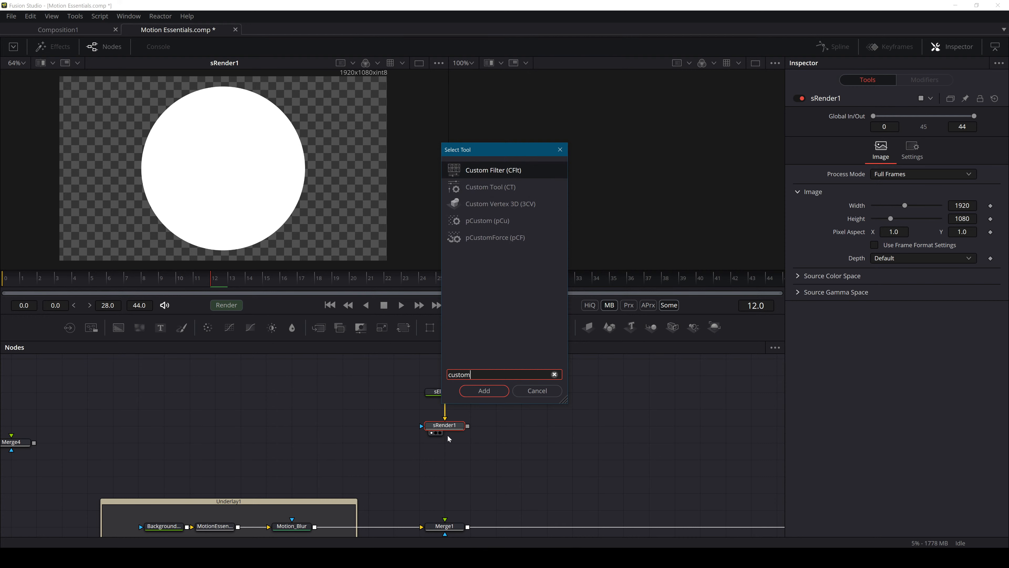
key("Down")
key("Return")
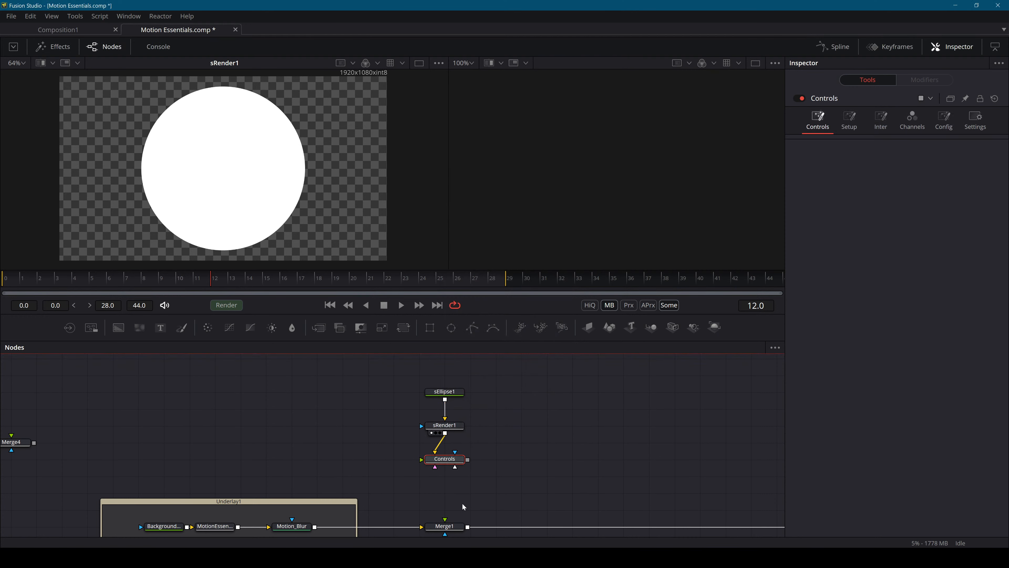
Rename the Custom Tool node below sRender1 to BG1_Controls.
key("F2")
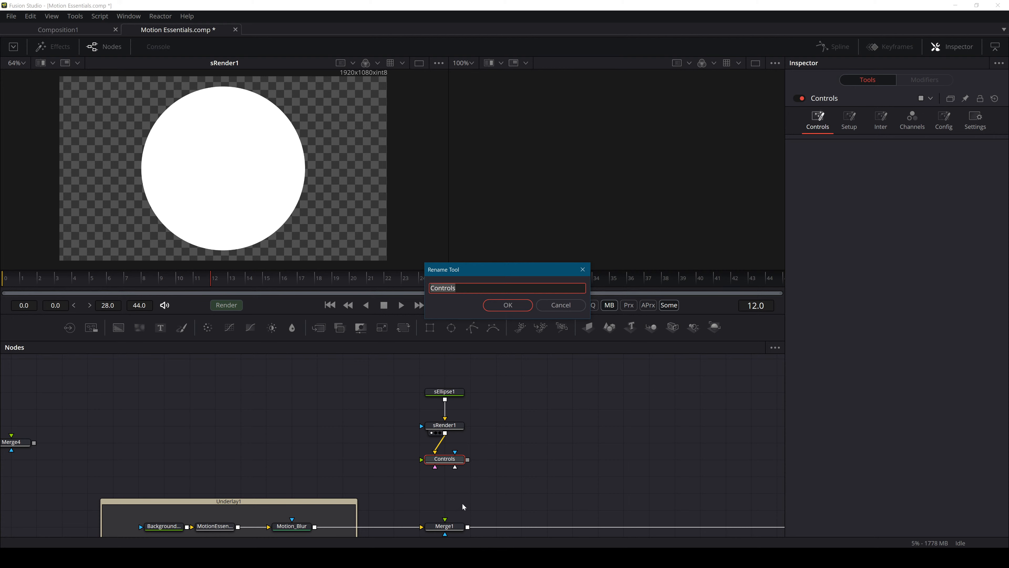
type("B1_Controls")
key("Return")
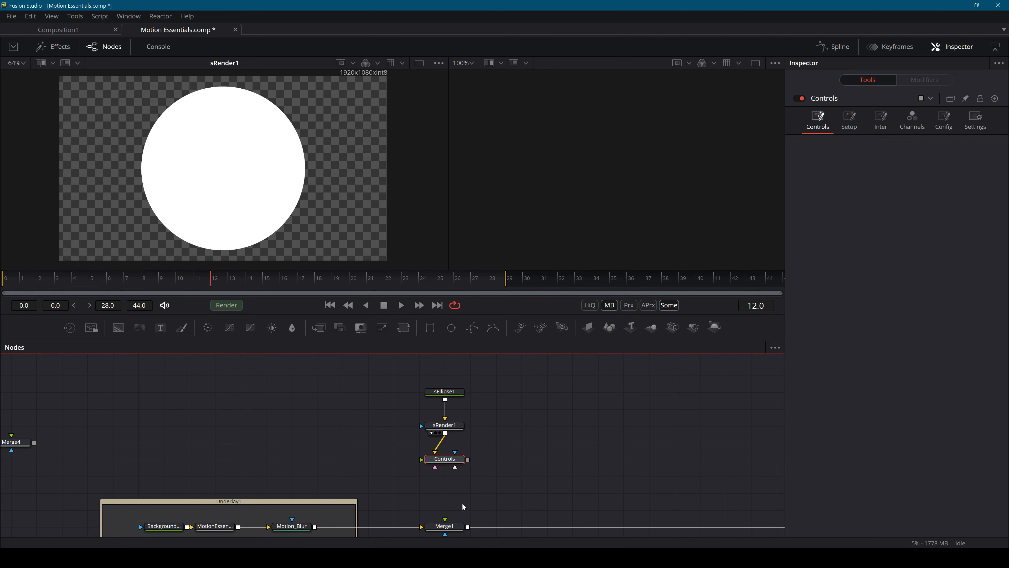
key("F2")
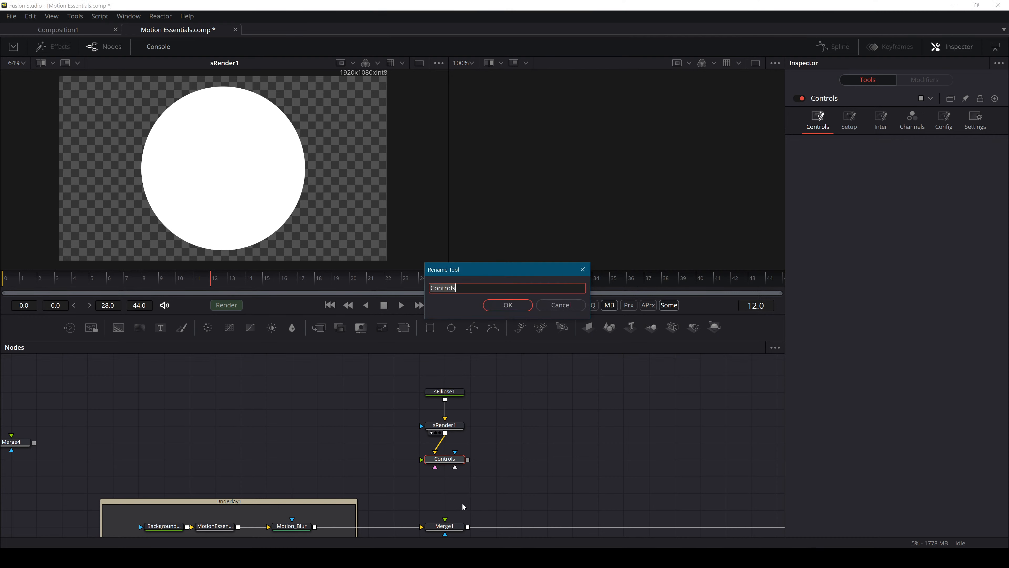
type("BG1_Controls")
key("Return")
scroll(463, 453, "up", 2)
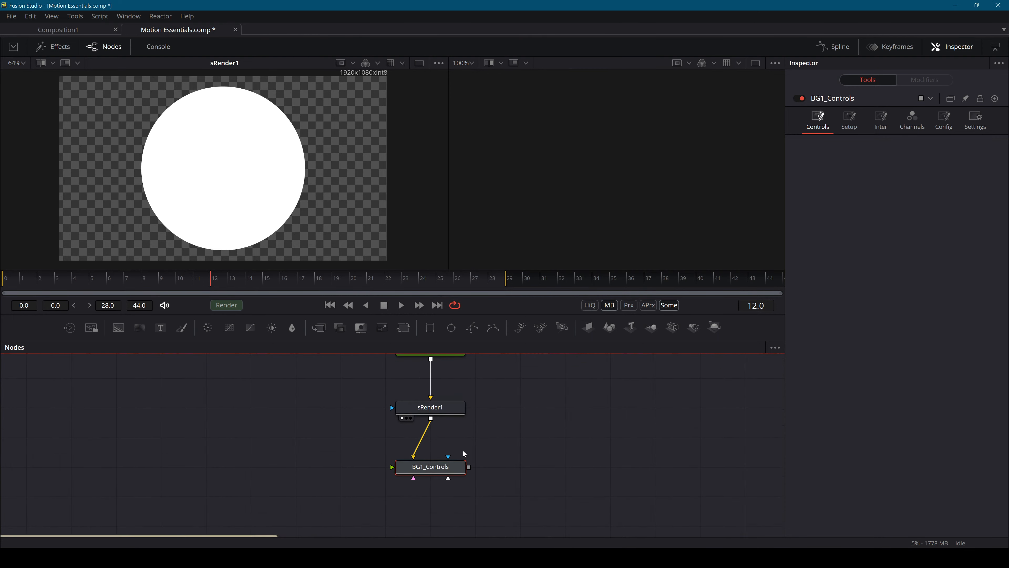
scroll(464, 452, "up", 1)
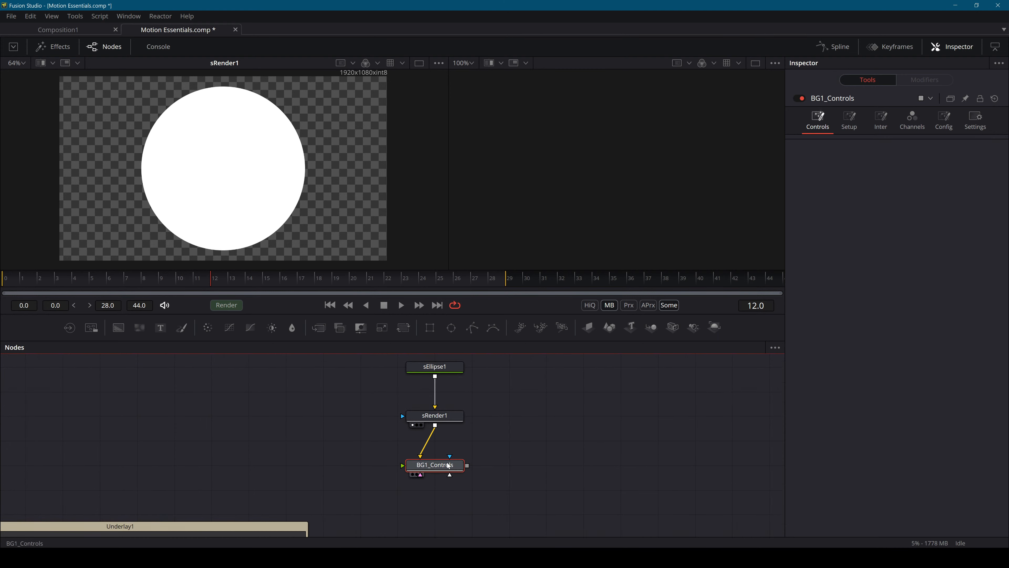
Add a Position control to BG1_Controls as a Point type on the Controls page with OffsetControl and CrosshairControl, and display the node in the first viewer.
right_click(447, 463)
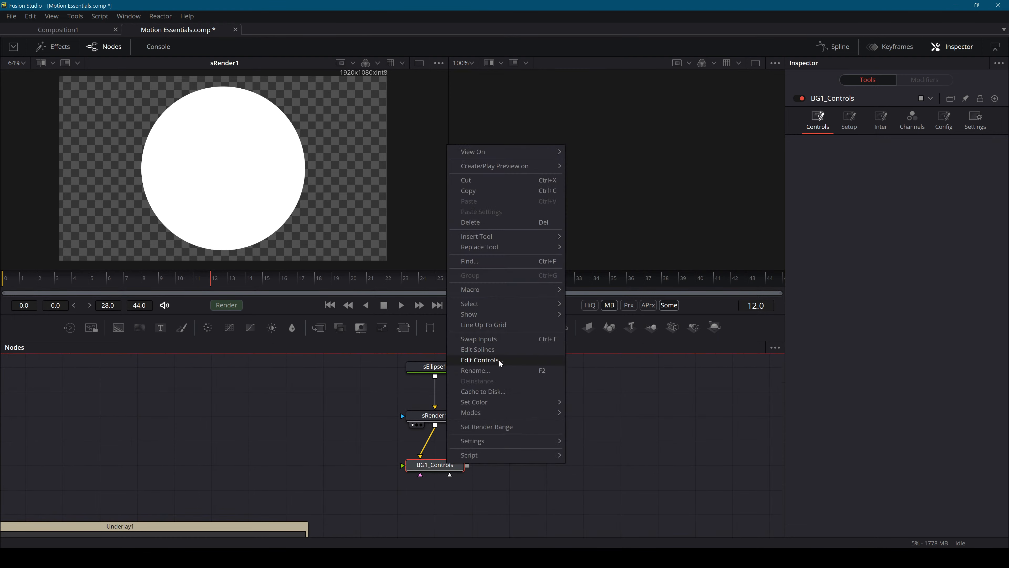
left_click(471, 360)
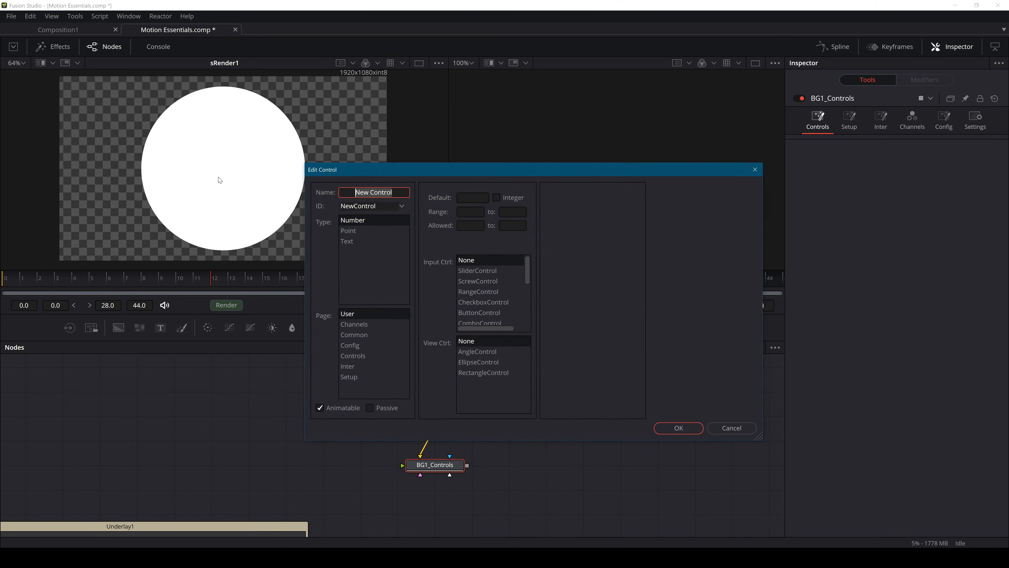
type("Position")
left_click(362, 230)
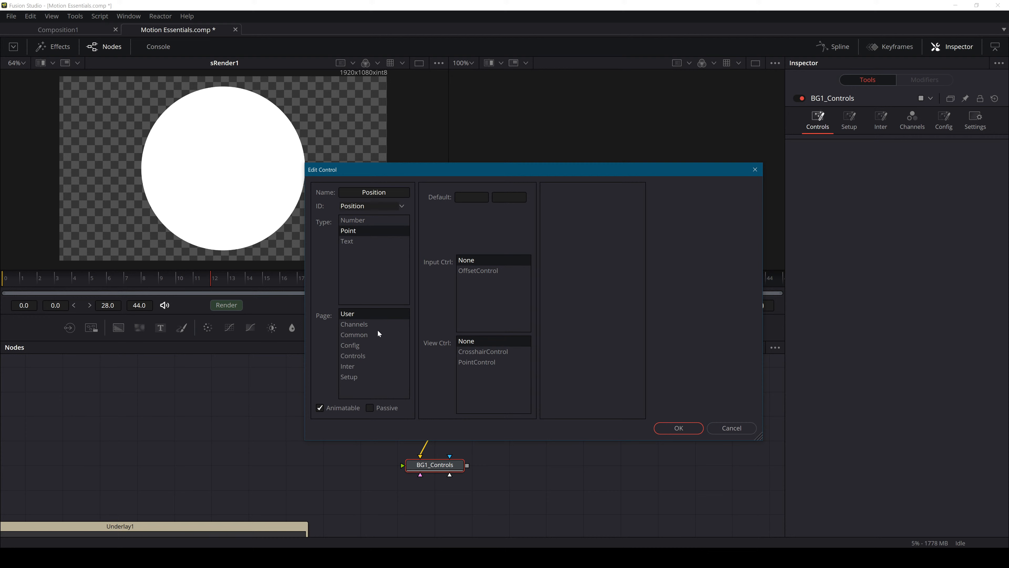
left_click(357, 356)
left_click(482, 270)
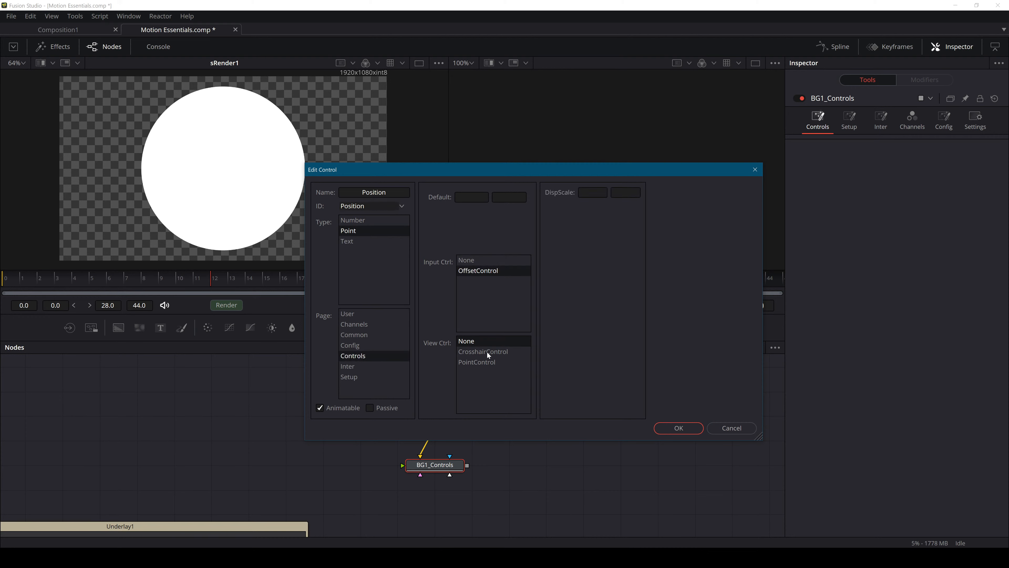
left_click(488, 352)
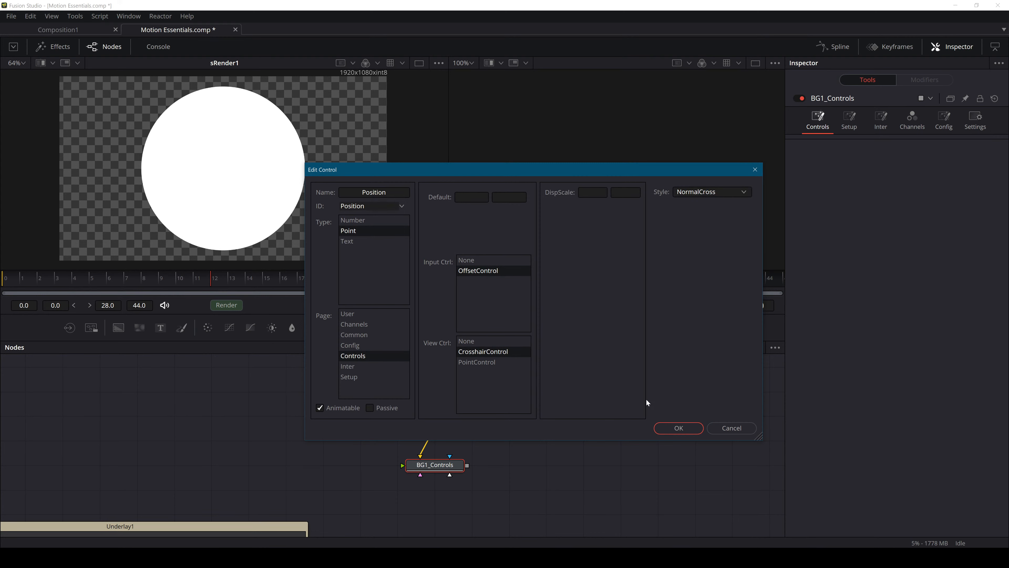
left_click(678, 428)
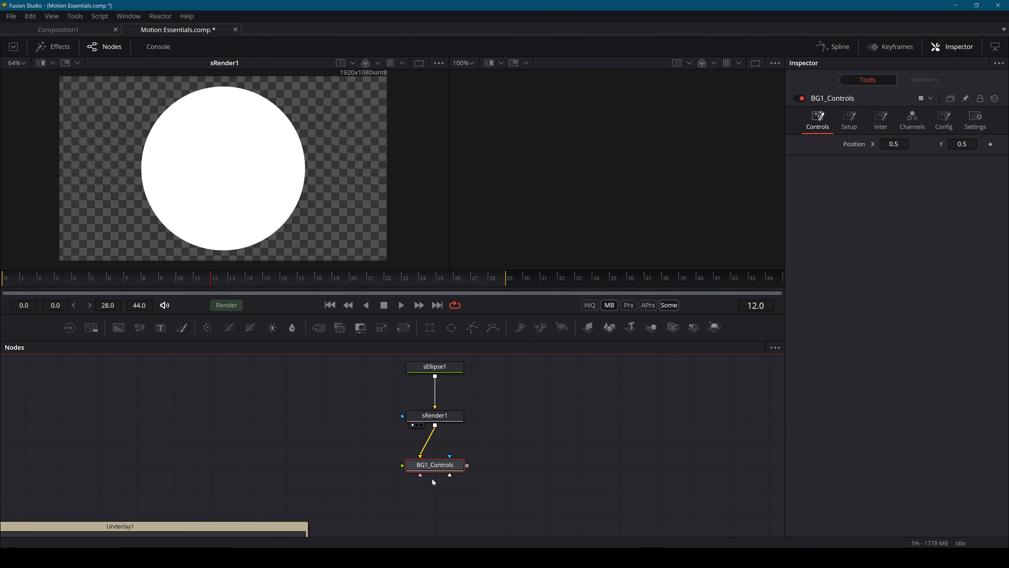
key("1")
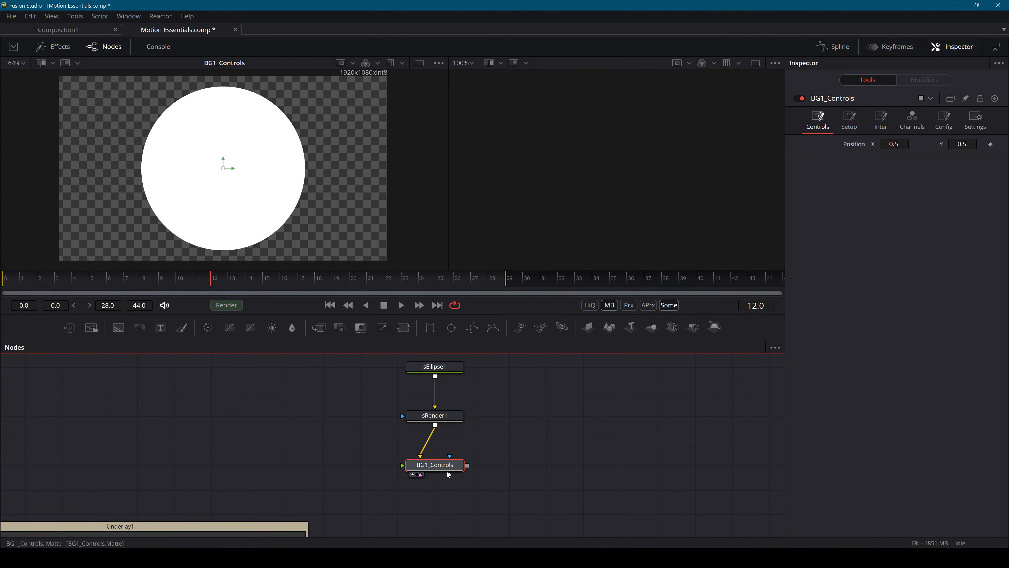
right_click(447, 470)
left_click(489, 367)
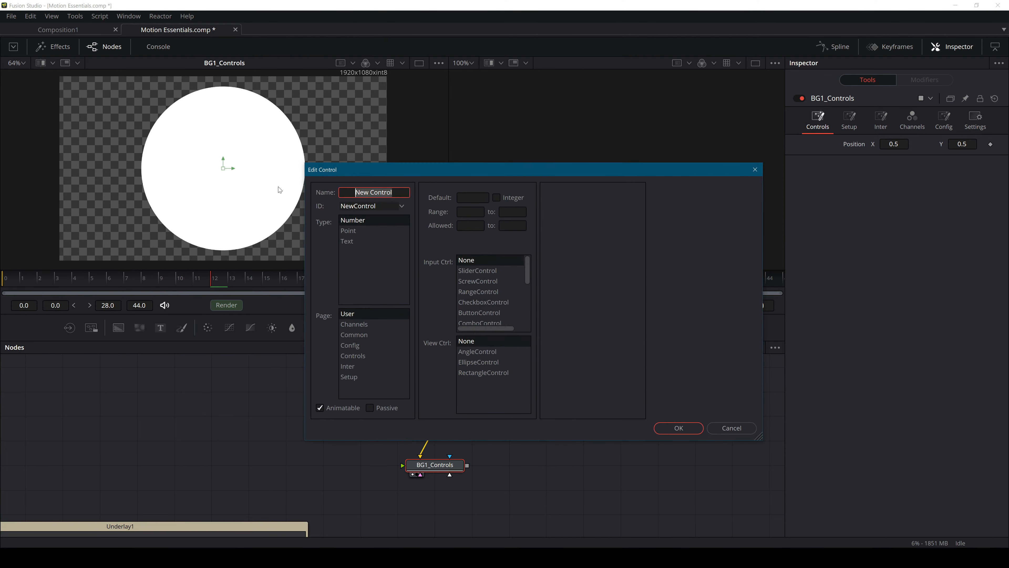
type("Size Control")
key("ctrl+a")
type("Size")
key("Escape")
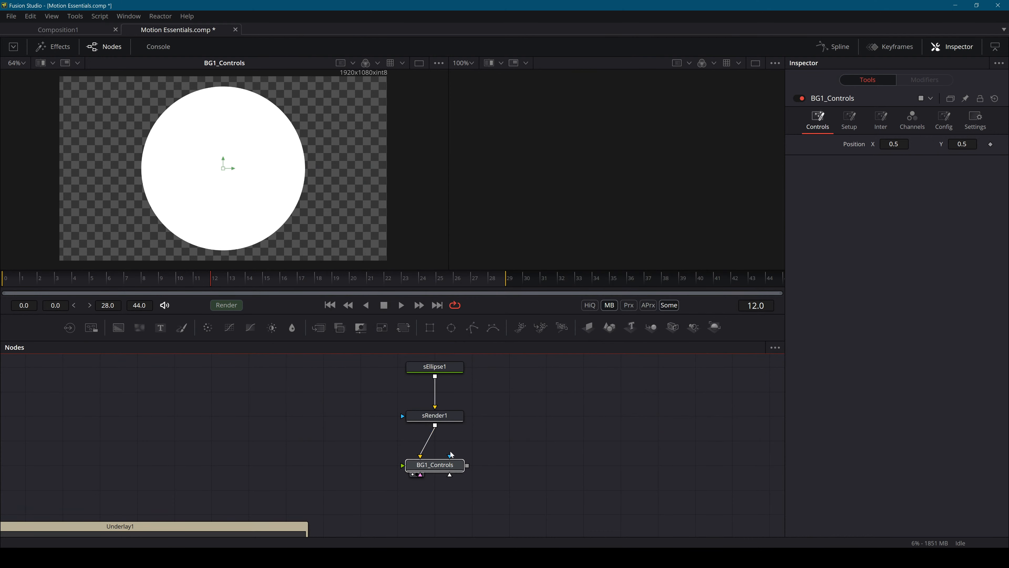
Delete the BG1_Controls node and add a fresh Custom Tool node connected to sRender1's output.
key("Delete")
key("shift+space")
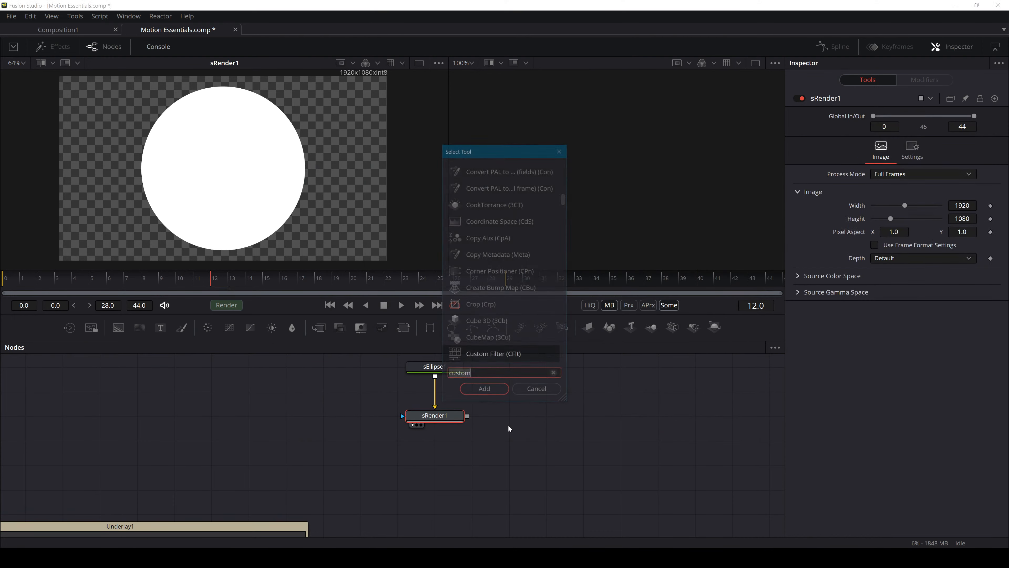
type("cust")
key("BackSpace")
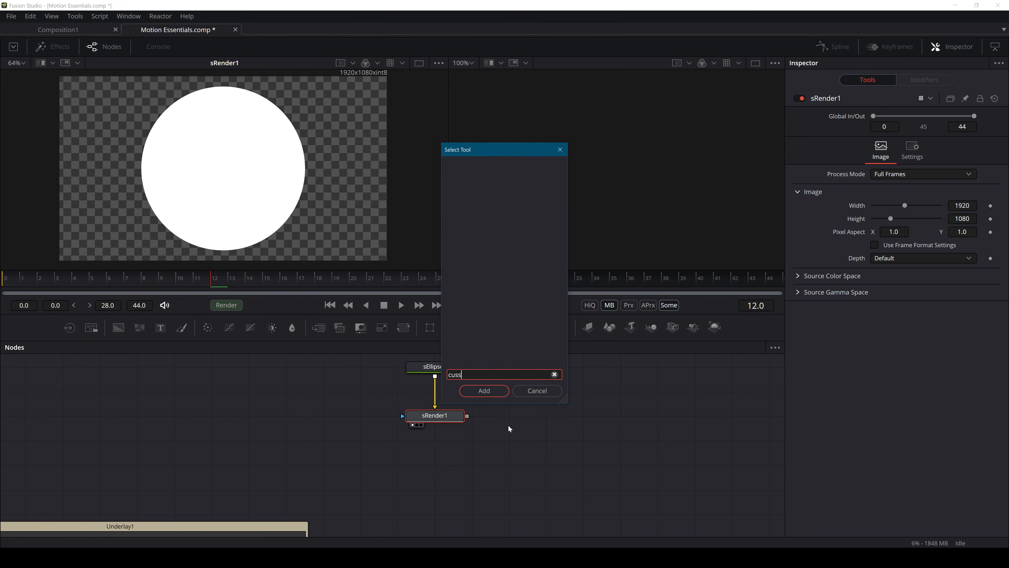
key("Down")
key("Return")
Rename the new Custom Tool node to BG1_Controls and place it below sRender1.
key("F2")
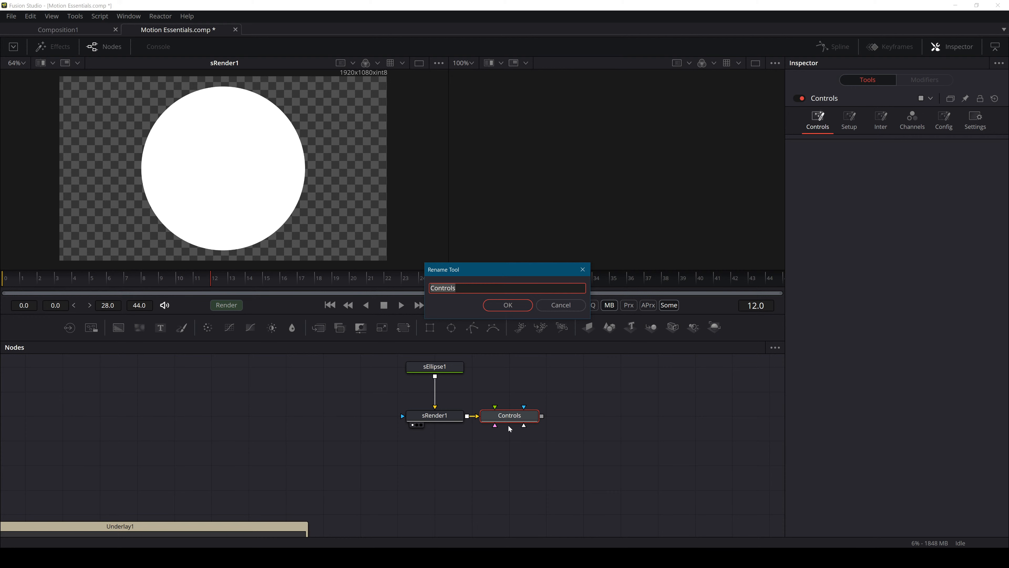
type("BG1)")
key("BackSpace")
type("0")
key("BackSpace")
type("_Controls")
key("Return")
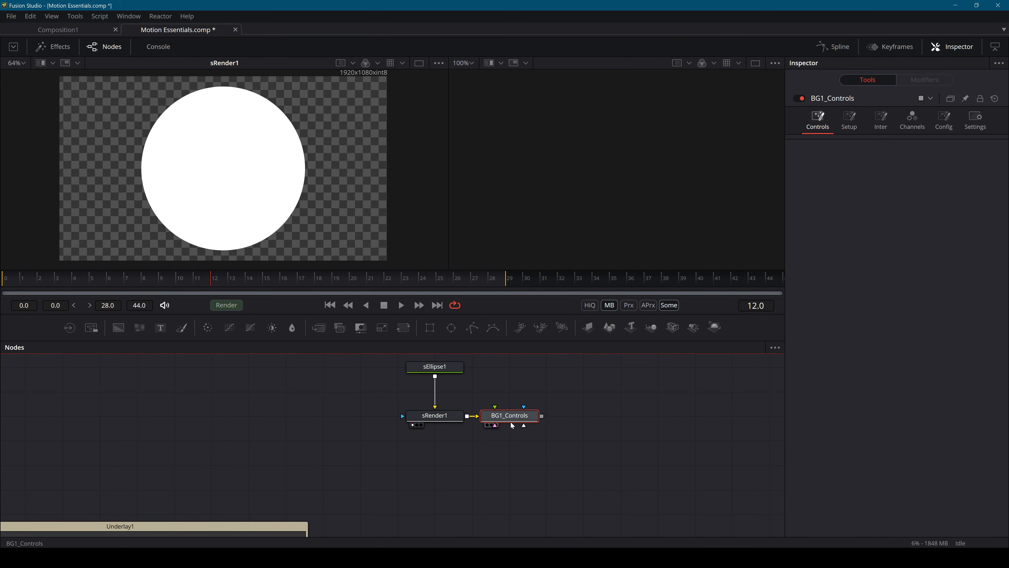
left_click_drag(511, 428, 435, 467)
left_click(497, 427)
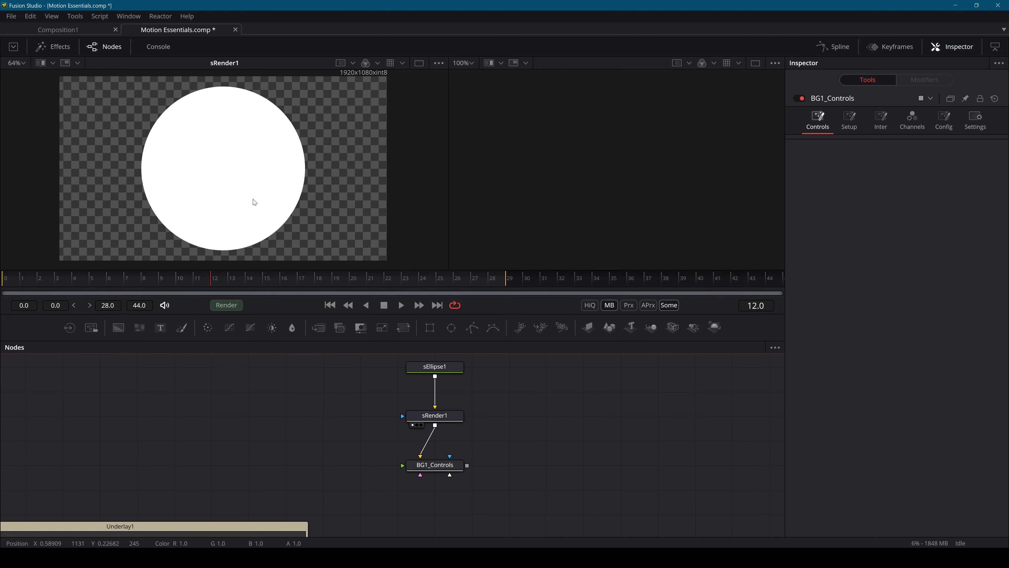
scroll(274, 175, "down", 3)
scroll(254, 176, "up", 2)
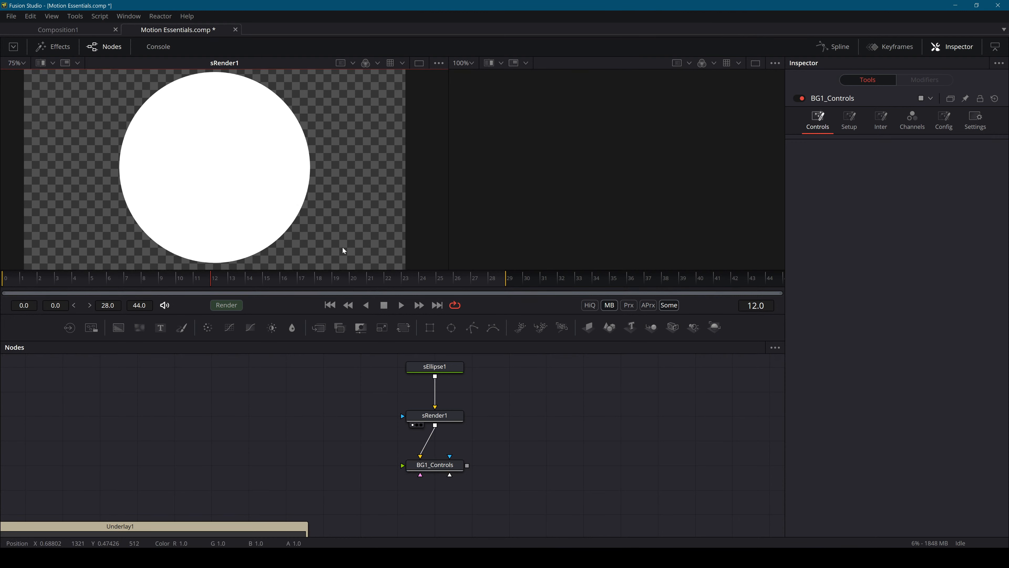
left_click(408, 470)
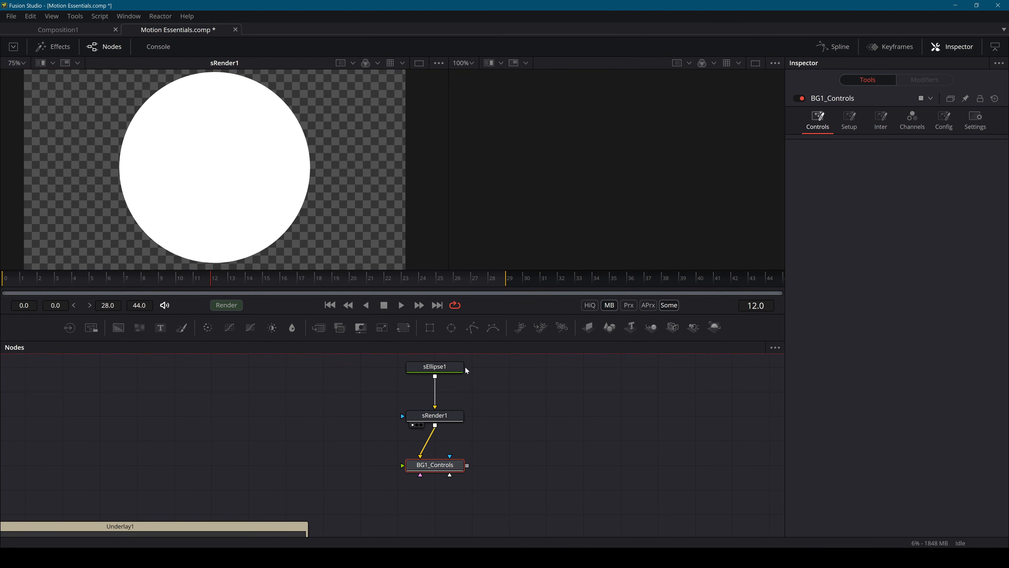
Move sEllipse1 further above sRender1 and link its Height to its Width with an expression.
scroll(471, 399, "up", 3)
left_click_drag(457, 437, 457, 388)
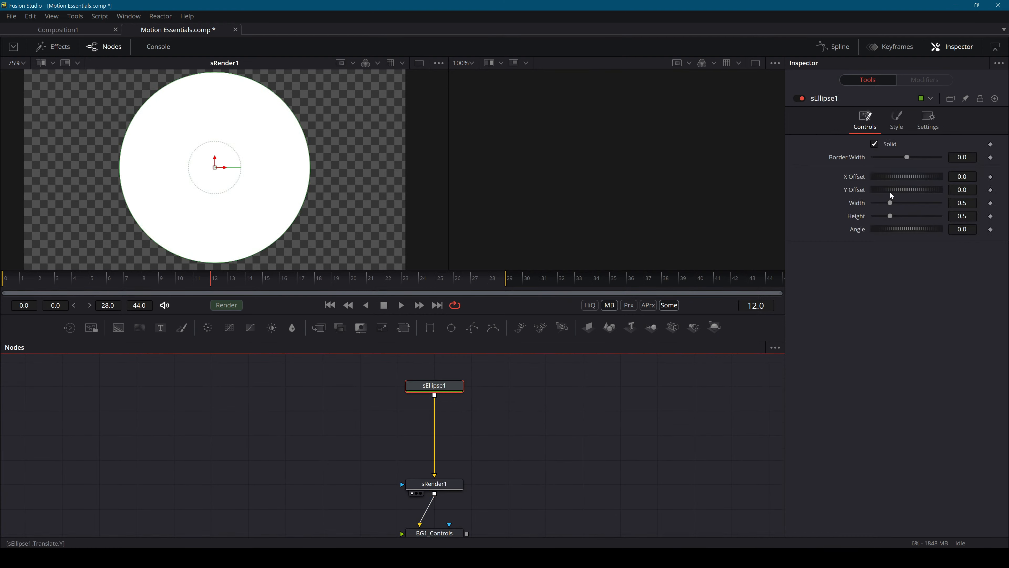
right_click(859, 216)
left_click(889, 339)
left_click_drag(876, 229, 847, 210)
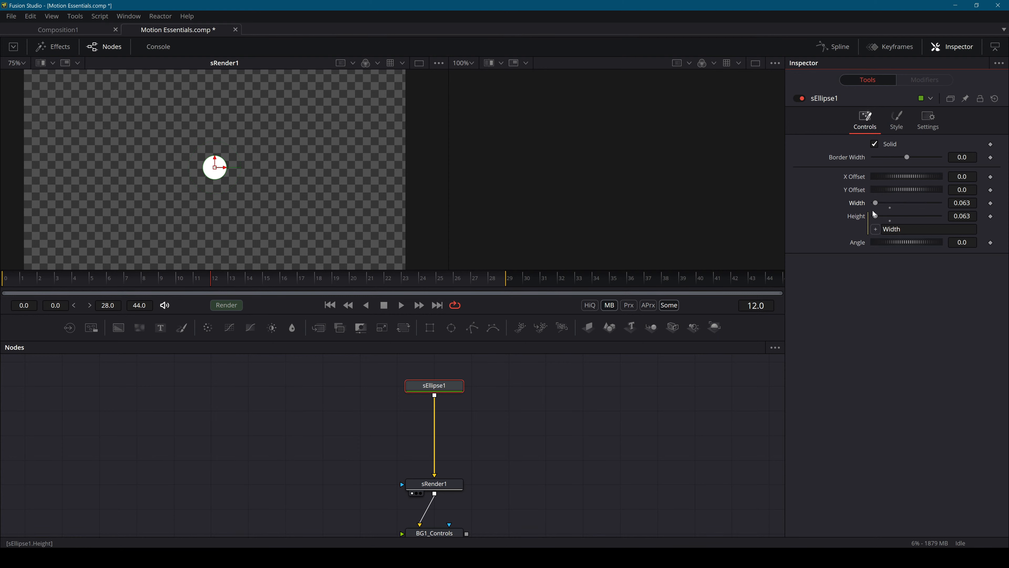
Display sRender1 in the second viewer as well and reduce sEllipse1's Width to 0.002.
left_click_drag(462, 469, 483, 443)
left_click(457, 447)
key("2")
left_click(450, 366)
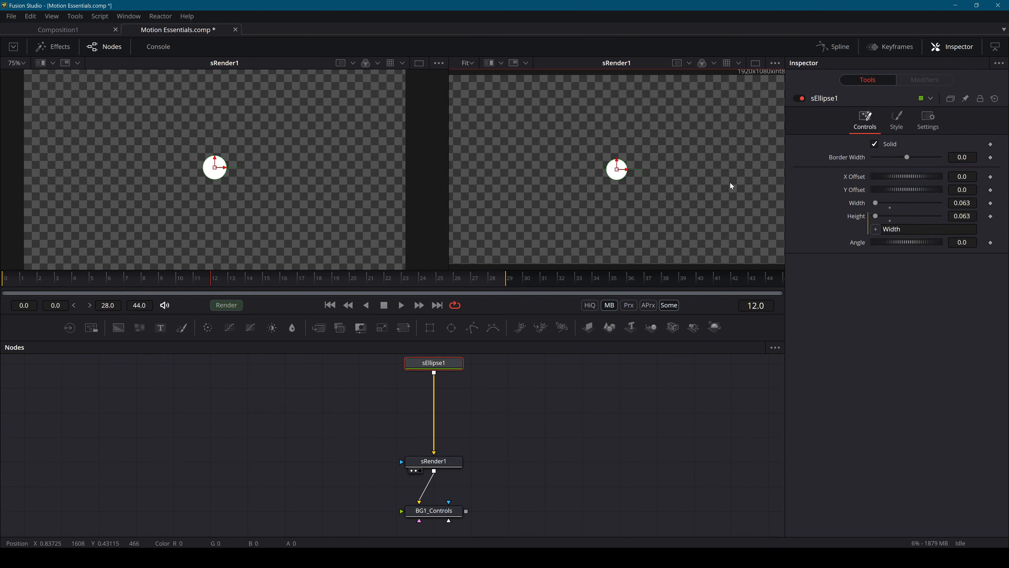
left_click_drag(875, 202, 873, 203)
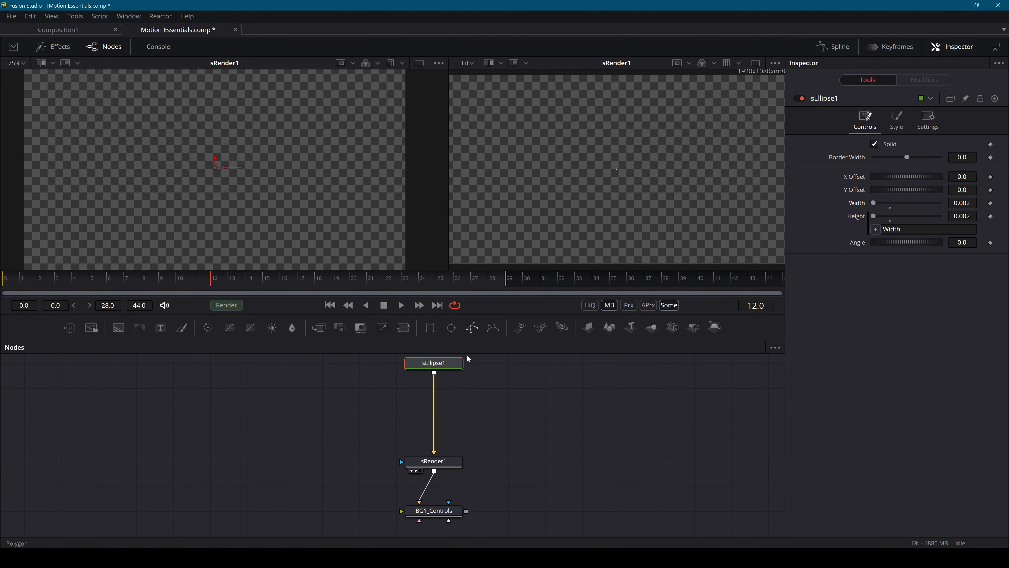
Insert an sGrid node between sEllipse1 and sRender1.
left_click(436, 370)
key("shift+space")
type("sgrid")
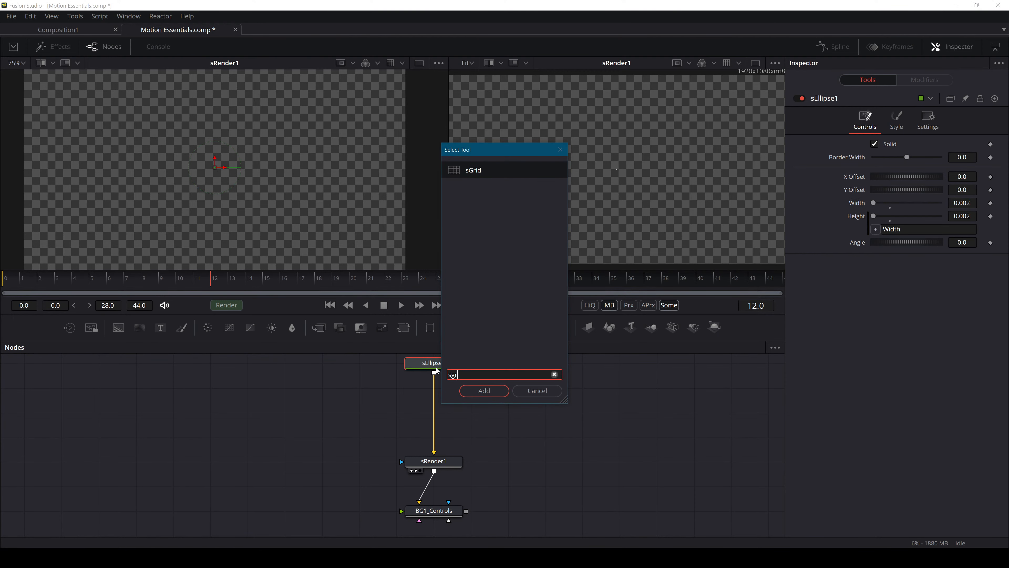
key("Return")
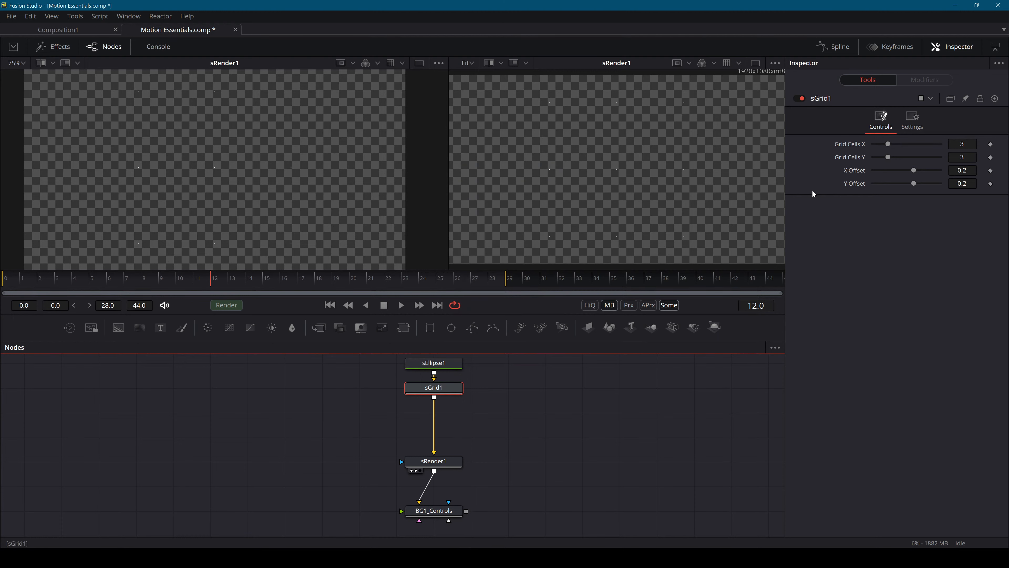
Link sGrid1's Grid Cells Y to Grid Cells X and its Y Offset to X Offset with expressions.
right_click(850, 158)
left_click(876, 283)
left_click_drag(875, 170, 858, 144)
right_click(852, 197)
left_click(882, 320)
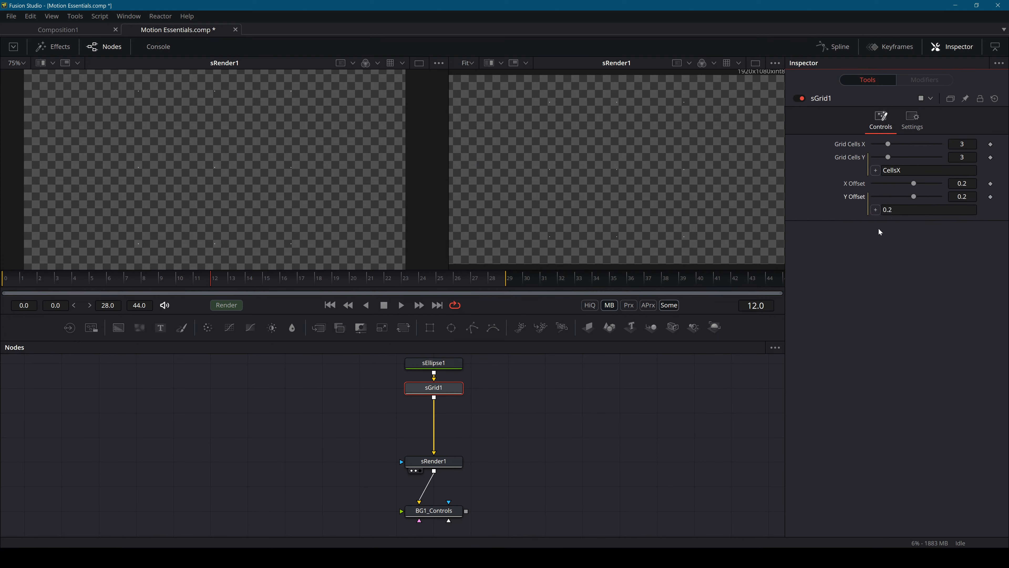
left_click_drag(875, 209, 917, 190)
key("ctrl+z")
Try X Offset values of 0.25 and 0.3 on sGrid1 while varying the number of grid cells.
left_click_drag(962, 184, 992, 185)
left_click(457, 392)
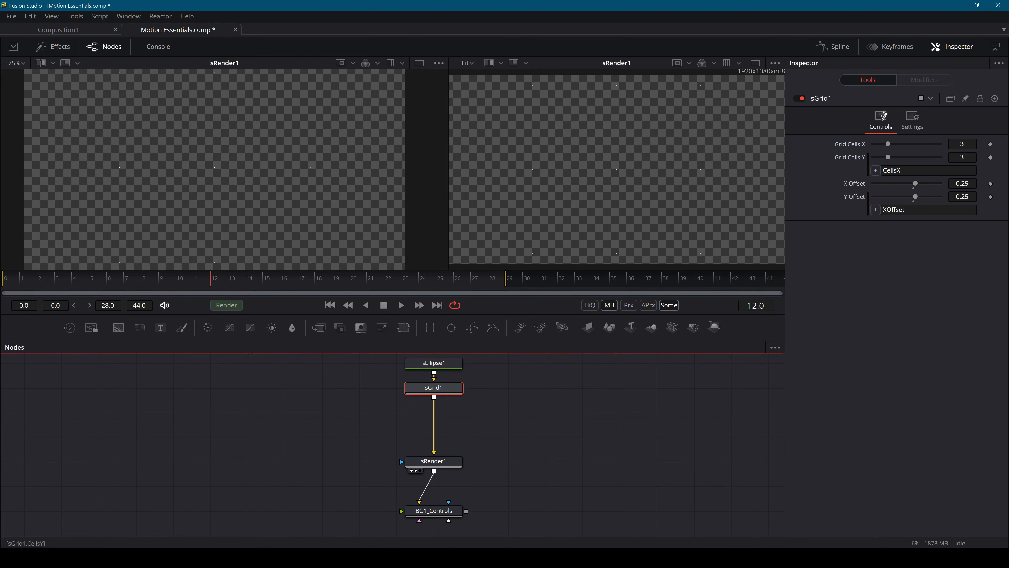
left_click(887, 147)
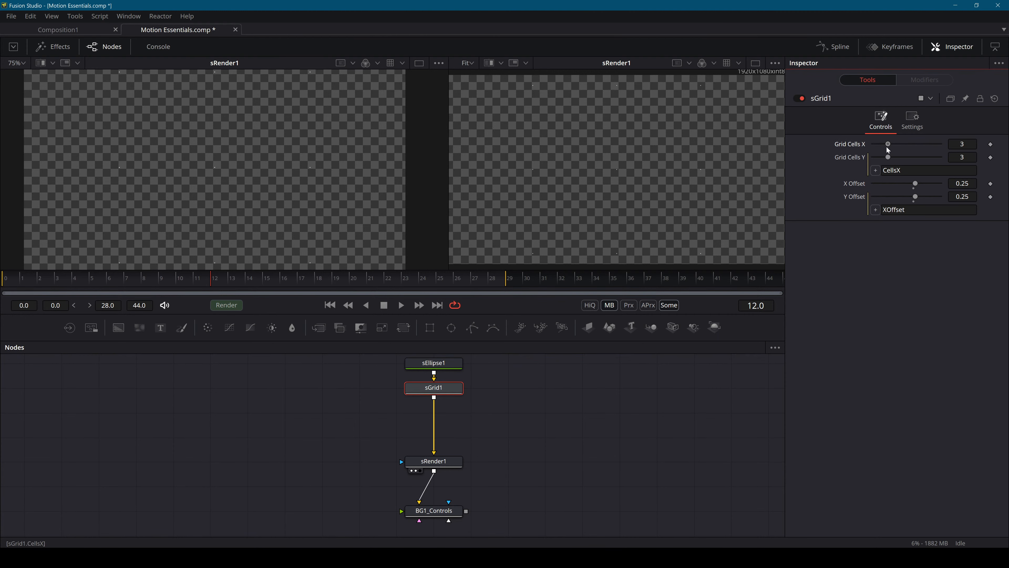
left_click_drag(926, 144, 896, 144)
left_click_drag(918, 182, 918, 186)
Try driving sGrid1's X Offset with the expression CellsX/10, test it with fewer cells, and remove the expression.
right_click(863, 186)
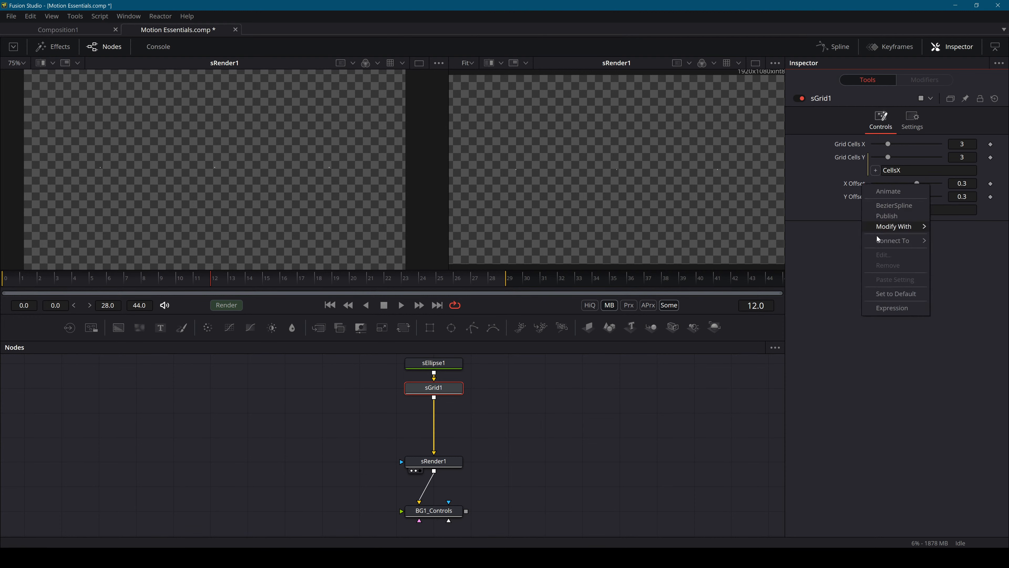
left_click(898, 307)
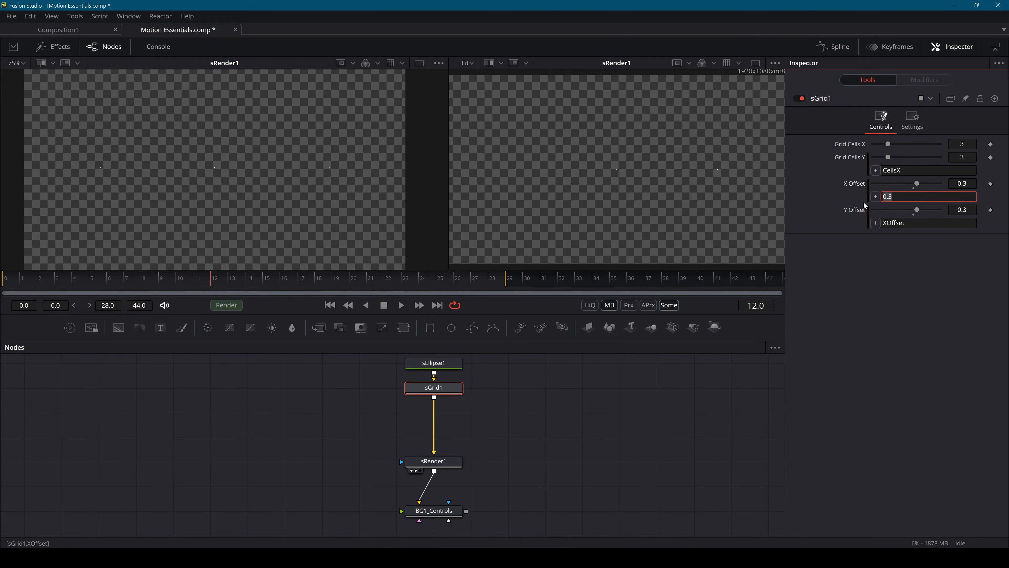
left_click_drag(875, 196, 857, 144)
type("/10")
key("Return")
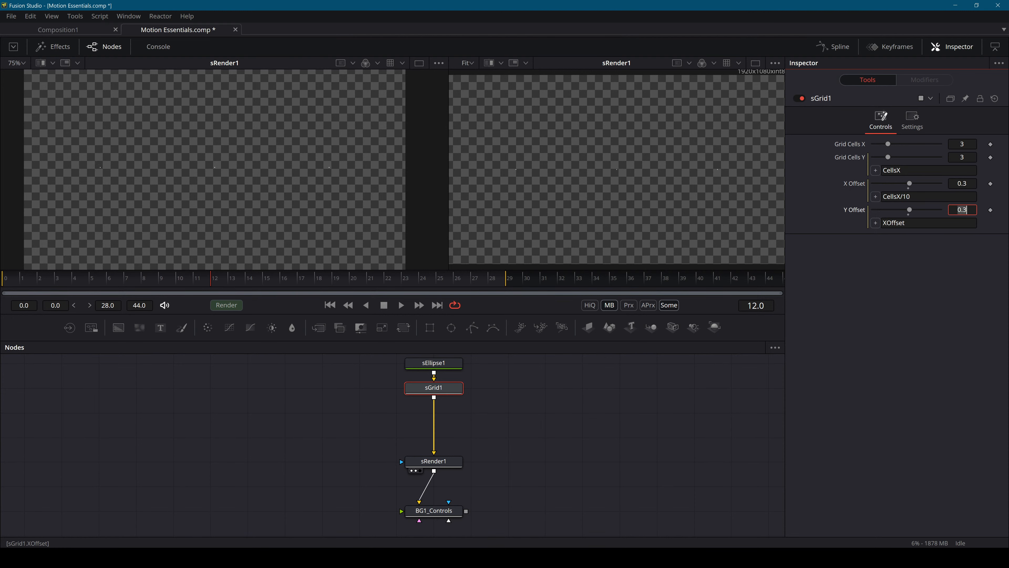
mouse_move(887, 144)
left_mouse_down()
mouse_move(922, 142)
mouse_move(881, 144)
left_mouse_up()
right_click(861, 189)
left_click(906, 312)
Set sGrid1's Grid Cells X to 10 and its X Offset to 0.1.
left_click_drag(880, 144, 896, 144)
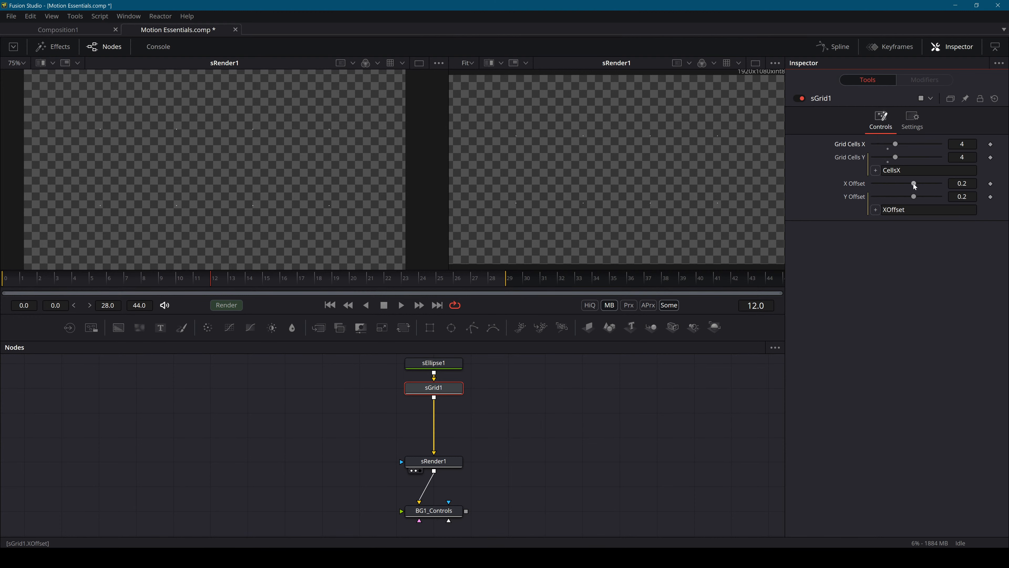
left_click_drag(914, 184, 963, 184)
left_click_drag(963, 184, 954, 184)
left_click_drag(895, 144, 940, 144)
left_click_drag(962, 184, 964, 184)
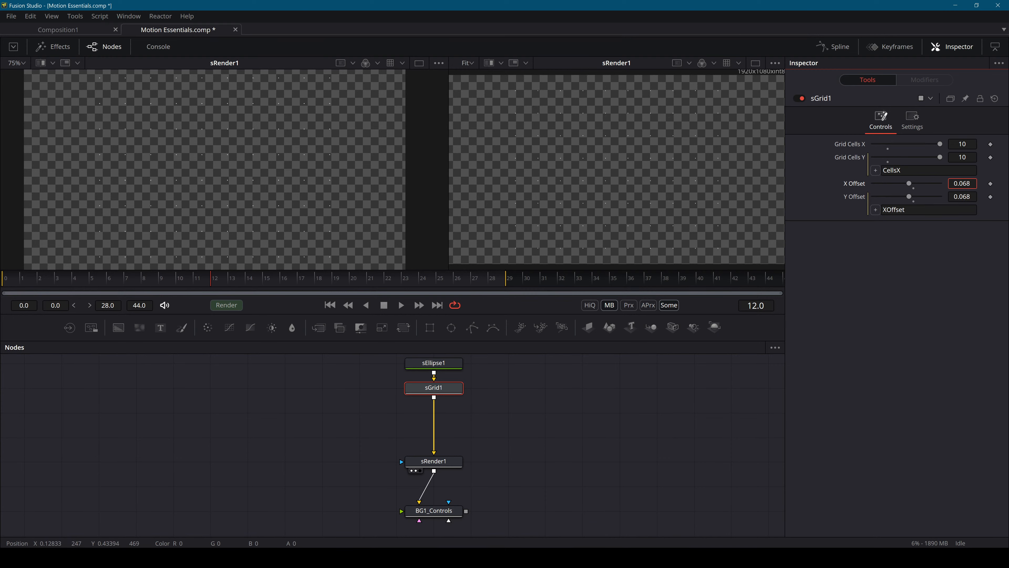
left_click_drag(964, 184, 967, 183)
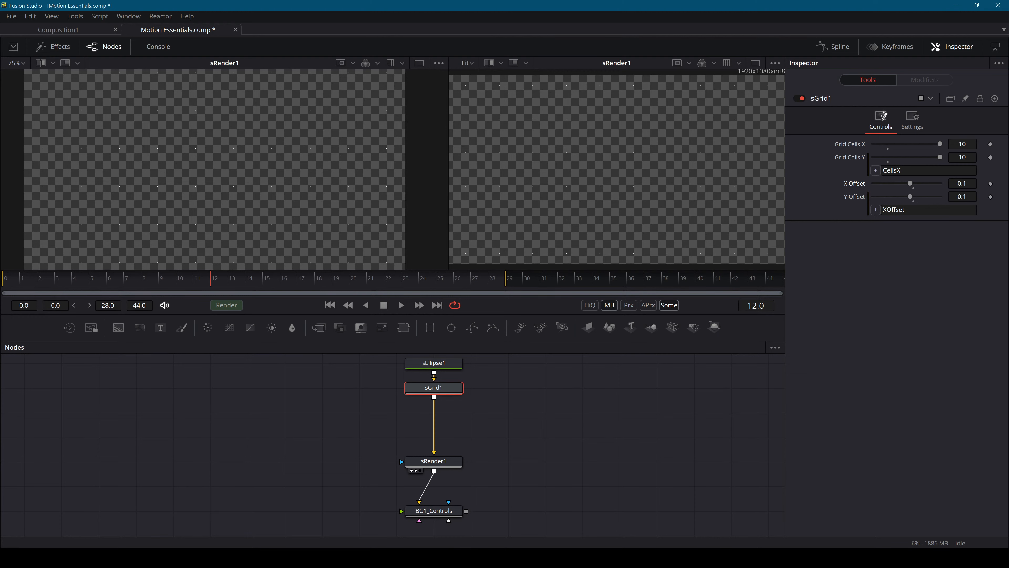
Set sGrid1's X Offset to -0.015 and raise Grid Cells X to spread a dense dot grid across the frame.
left_click_drag(940, 144, 916, 151)
key("ctrl+z")
left_click_drag(910, 184, 905, 187)
left_click(963, 144)
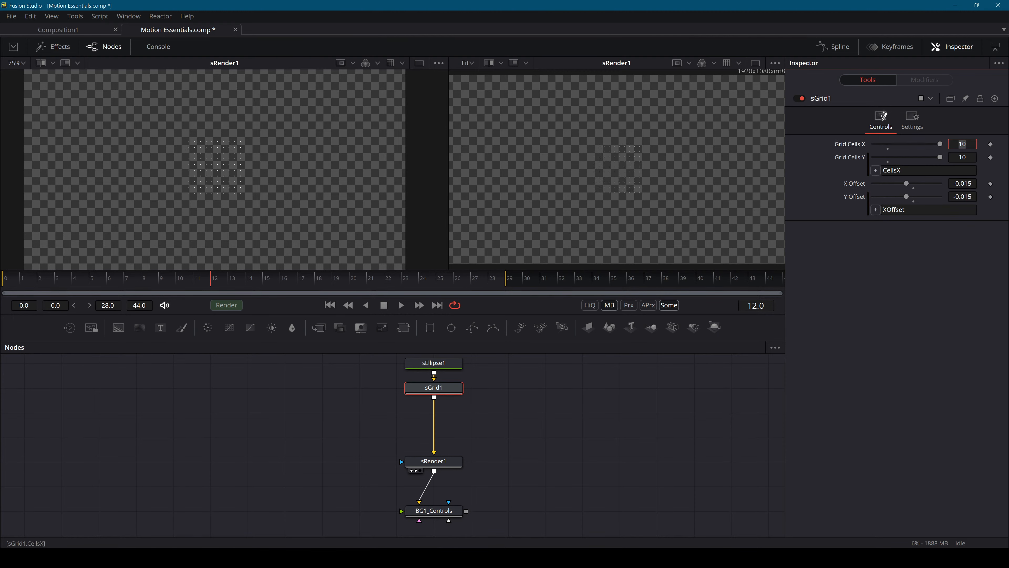
key("Tab")
Add an integer slider named Grid Count, ranging up to 200, to BG1_Controls' Controls page and set it to 150.
left_click(444, 514)
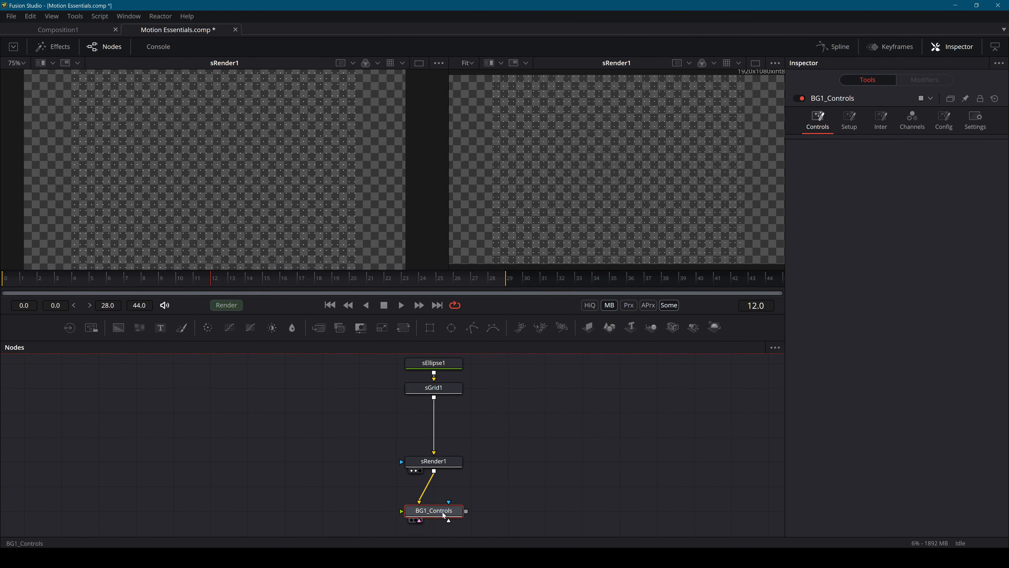
right_click(444, 513)
left_click(469, 409)
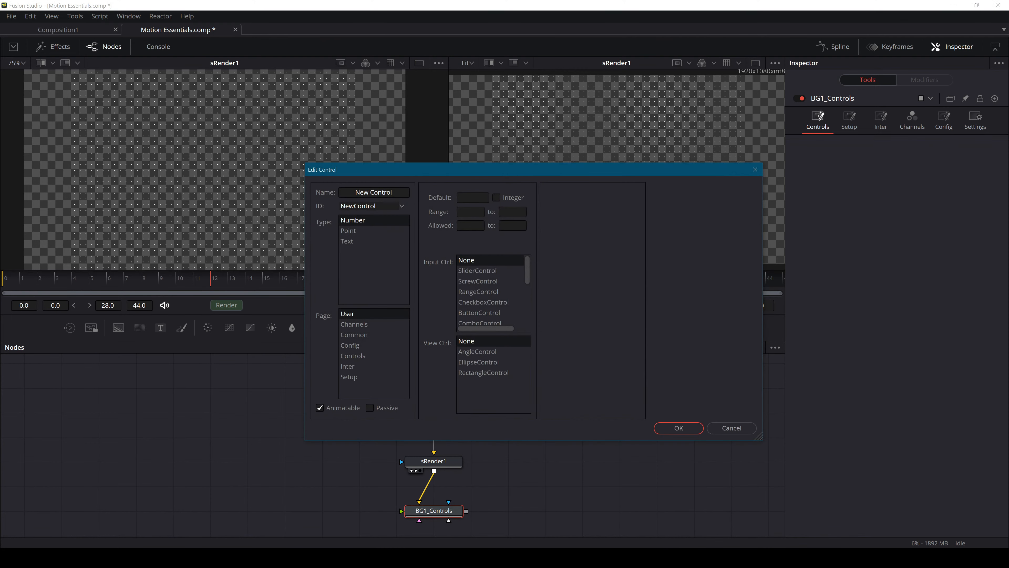
type("Grid Count")
left_click(363, 356)
left_click(472, 271)
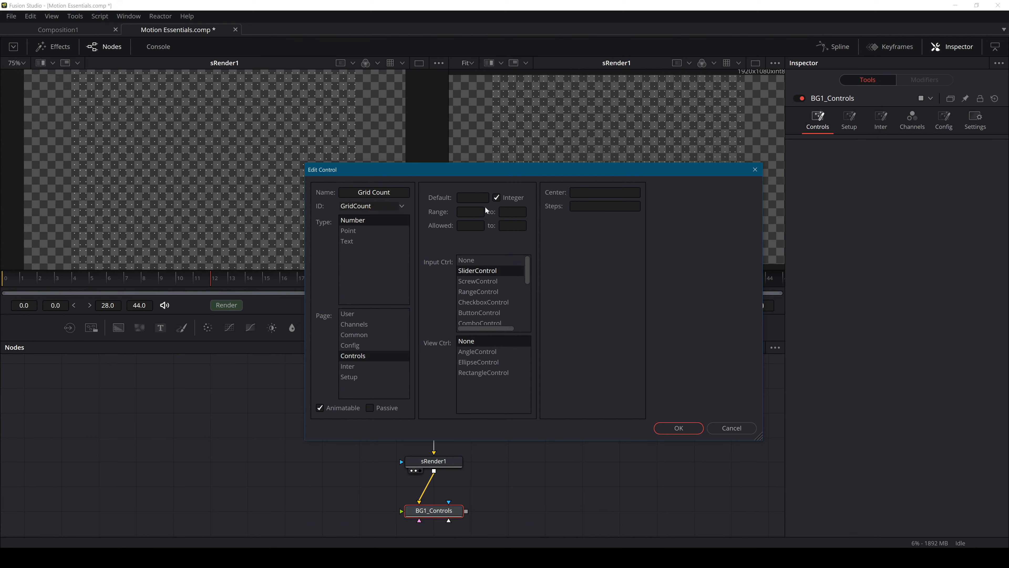
left_click(472, 212)
left_click(512, 208)
type("200")
left_click(678, 428)
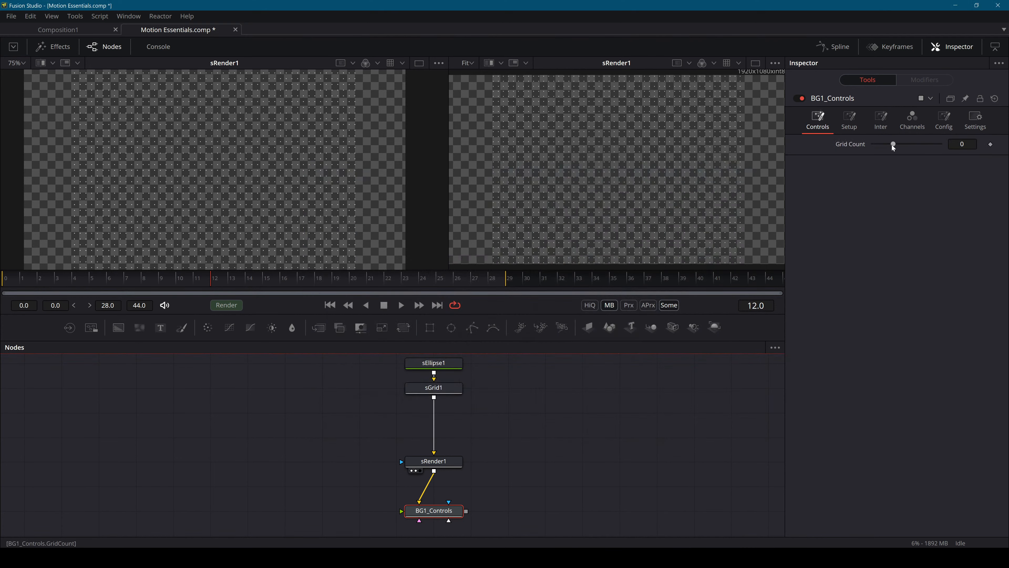
left_click_drag(894, 145, 929, 146)
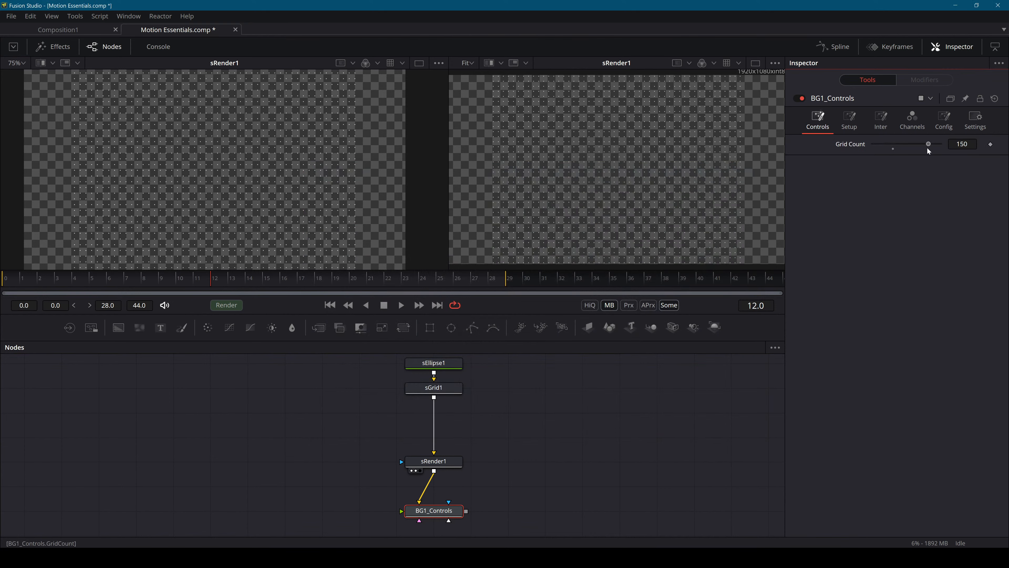
Drive sGrid1's Grid Cells X with the expression BG1_Controls.GridCount.
left_click(447, 370)
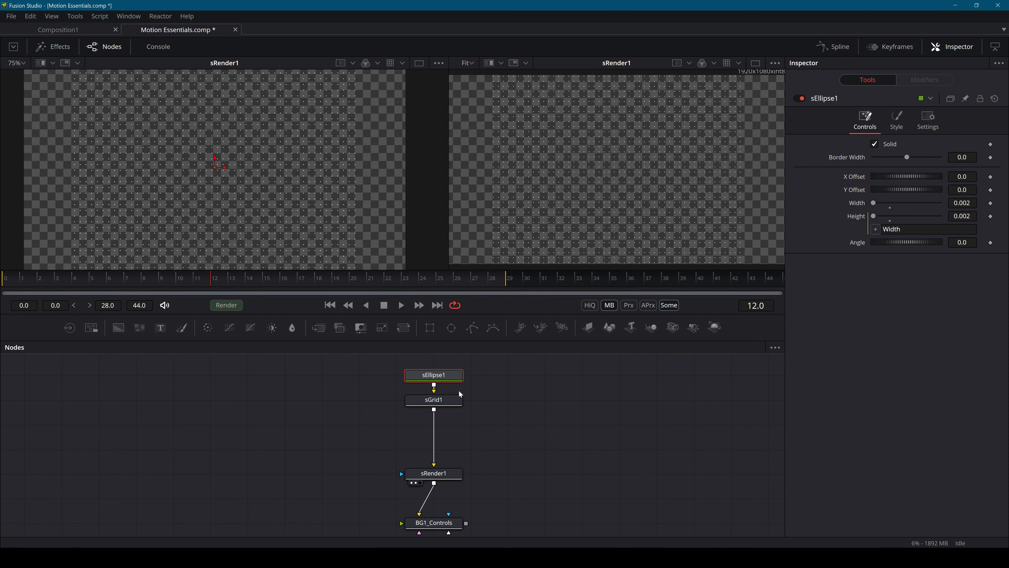
left_click(457, 399)
right_click(860, 144)
left_click(894, 272)
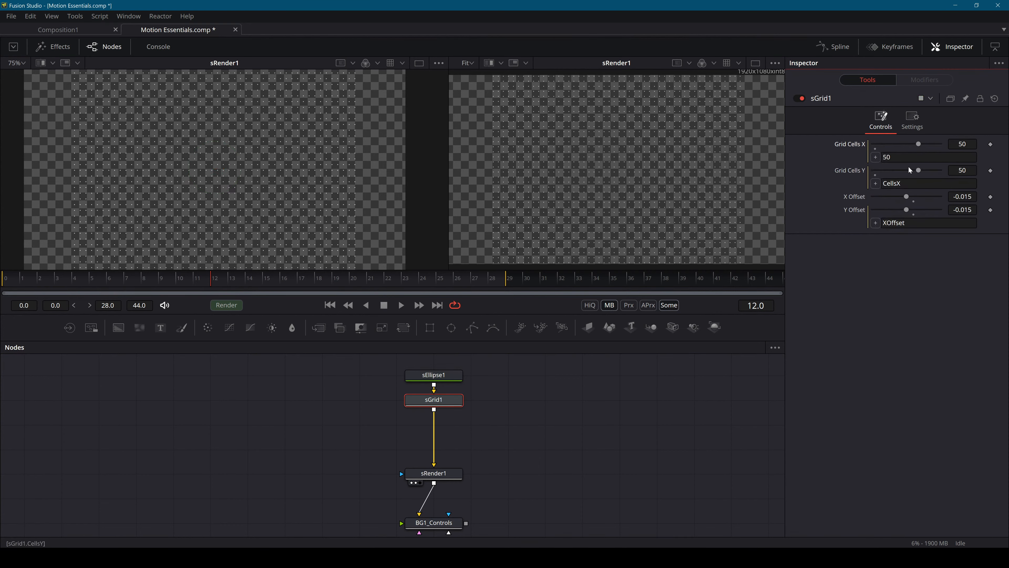
type("BG1_Controls")
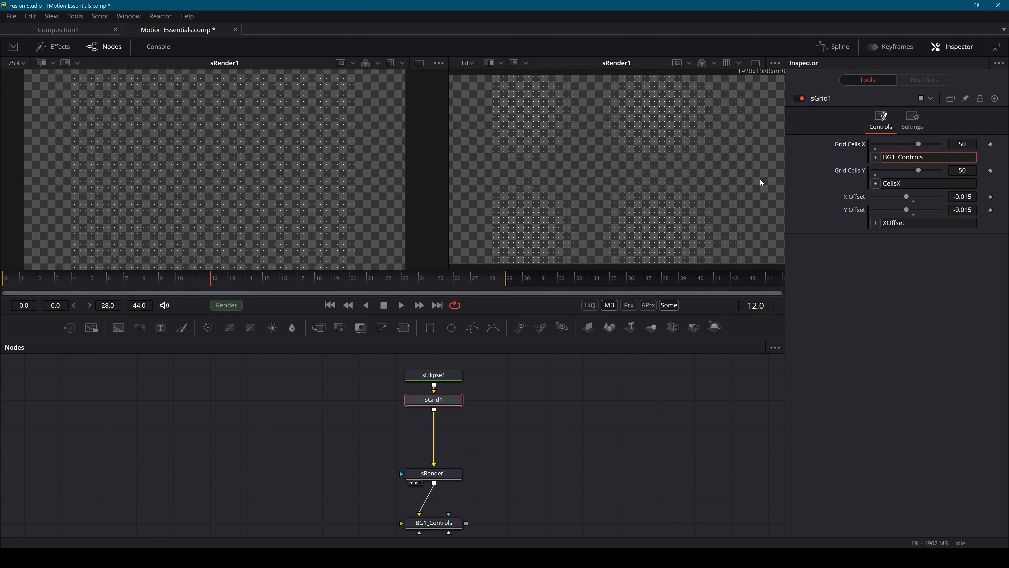
type(".GridCount")
key("Tab")
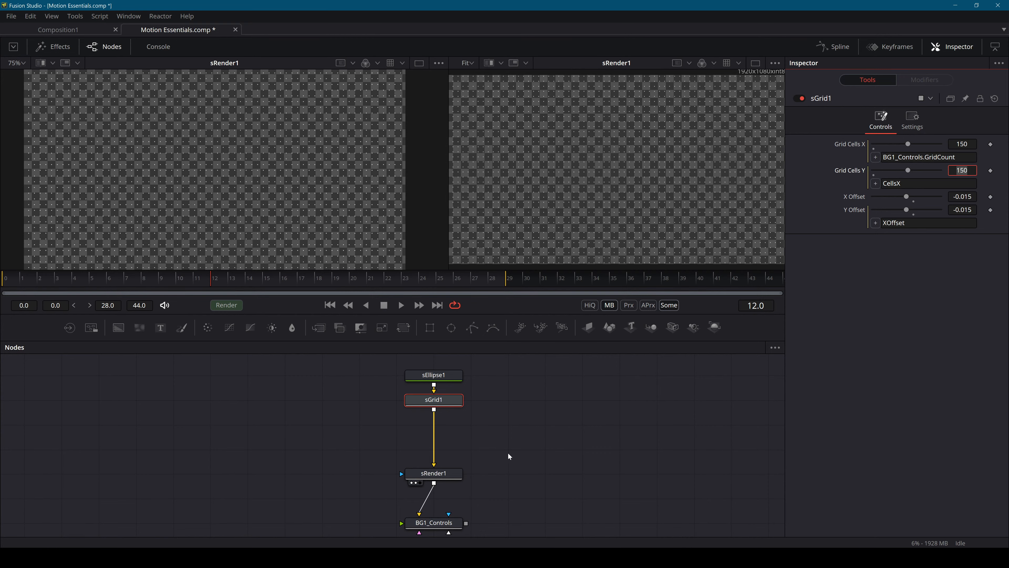
Try an X Offset of 0.007 on sGrid1 with Grid Count on BG1_Controls lowered to 25.
left_click(662, 470)
left_click_drag(906, 197, 907, 197)
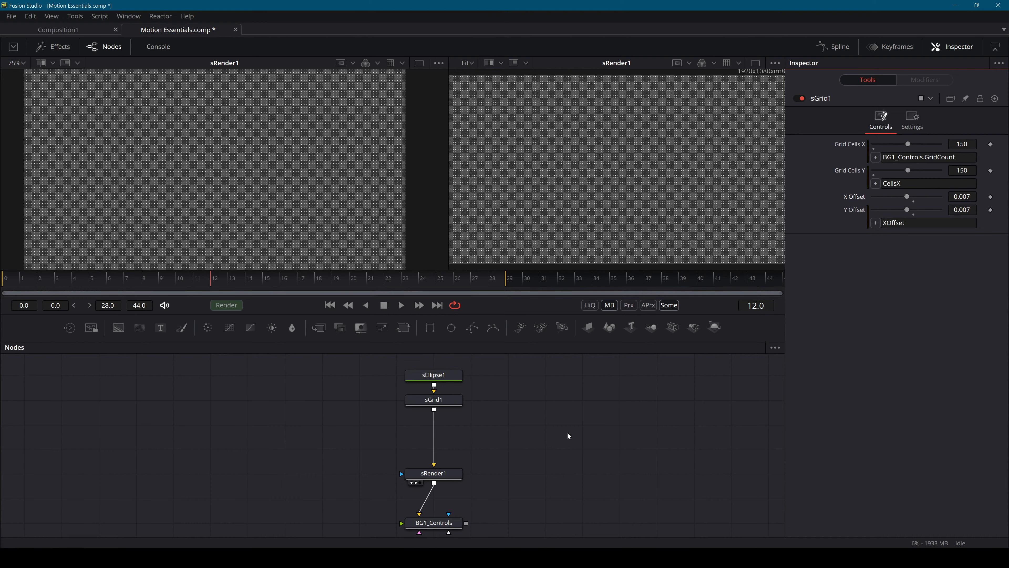
left_click(421, 523)
left_click_drag(922, 146, 880, 161)
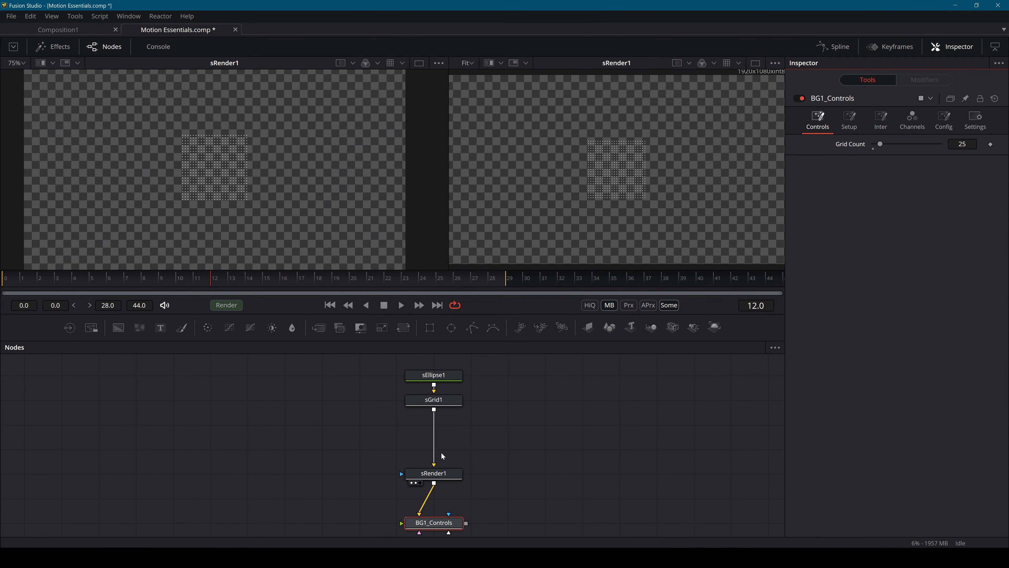
Try wider X Offset values such as 0.06 on sGrid1 and reduce Grid Count on BG1_Controls to 12.
left_click(437, 407)
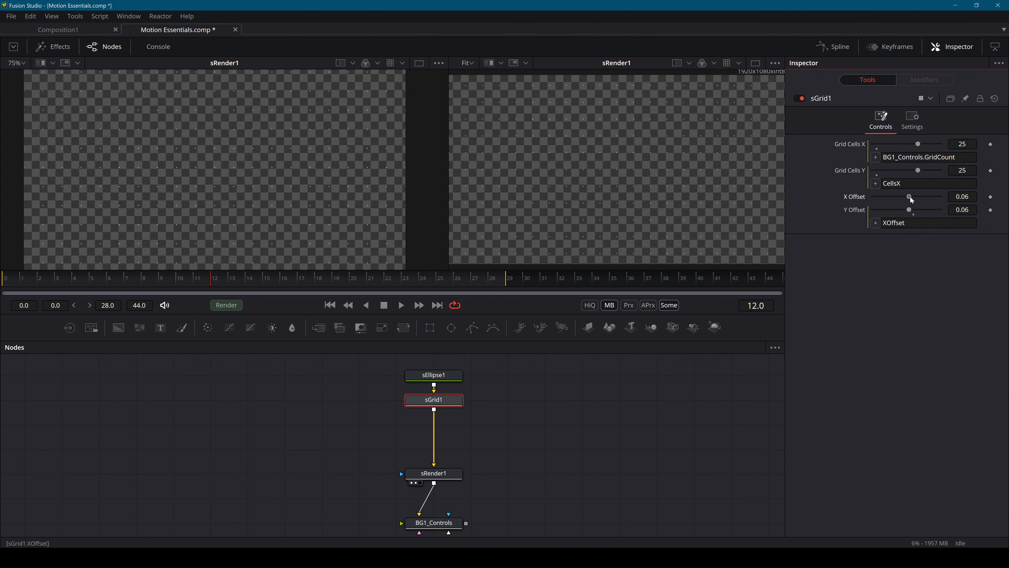
left_click_drag(908, 197, 974, 197)
left_click_drag(974, 197, 965, 197)
left_click_drag(966, 197, 965, 197)
left_click(417, 524)
left_click_drag(961, 144, 961, 144)
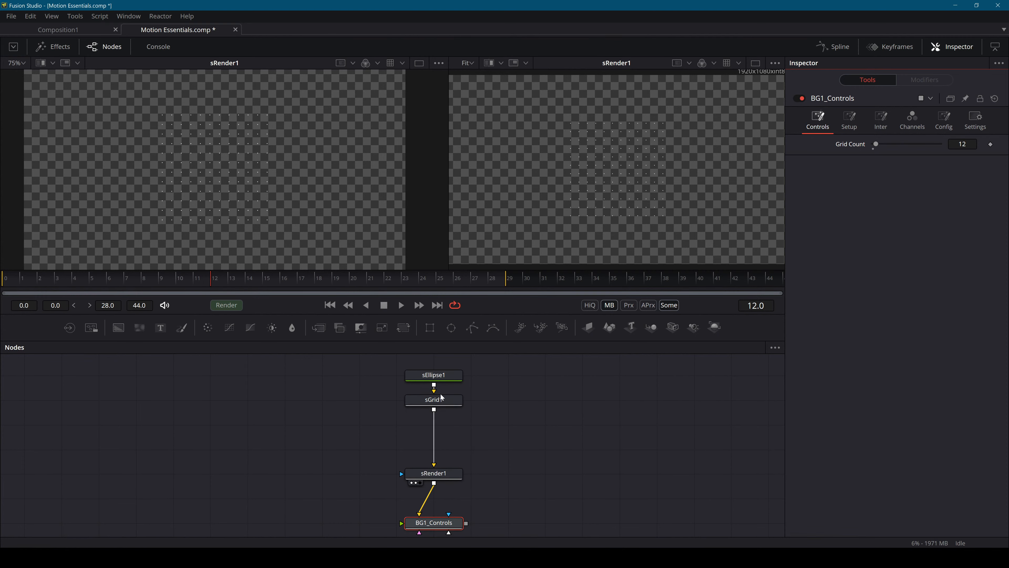
Try X Offset values of 0.043, 0.036 and 0.02 on sGrid1 with the smaller grid.
left_click(434, 400)
left_click_drag(962, 196, 962, 196)
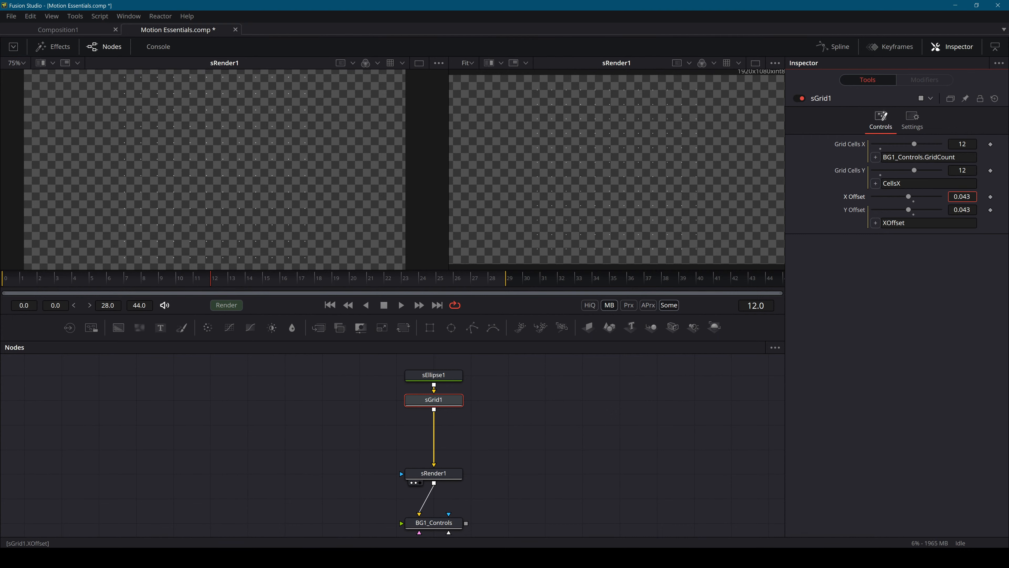
left_click_drag(961, 196, 962, 196)
left_click_drag(962, 197, 962, 196)
left_click(443, 379)
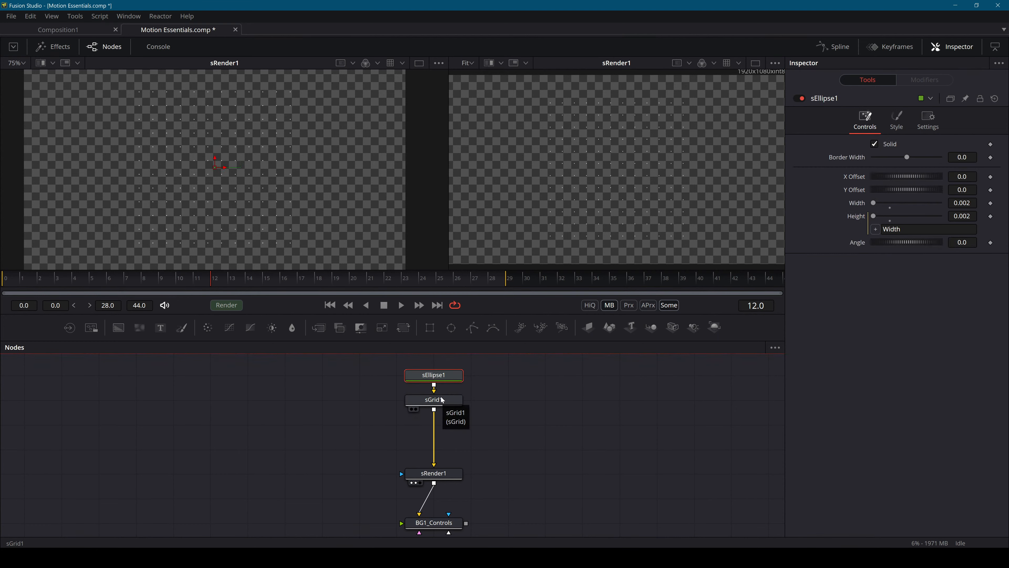
left_click(446, 401)
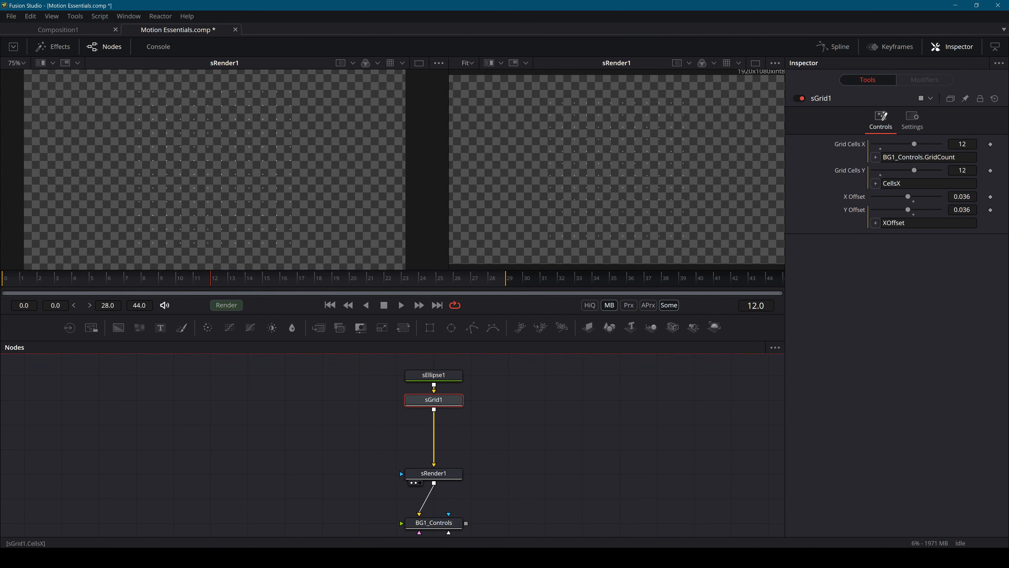
left_click_drag(907, 196, 909, 199)
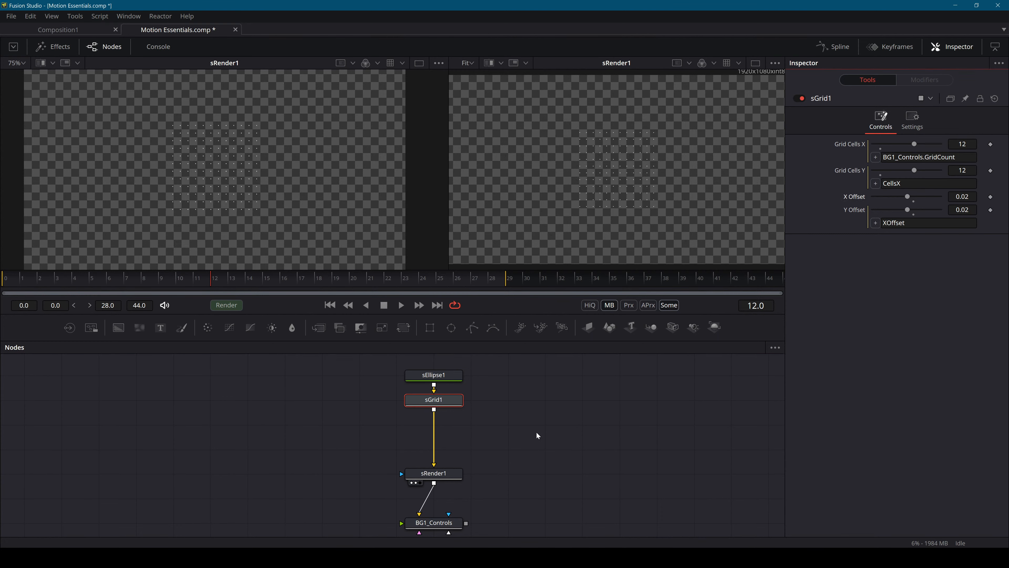
Set Grid Count on BG1_Controls to 50 and sGrid1's X Offset to 0.042.
left_click(440, 522)
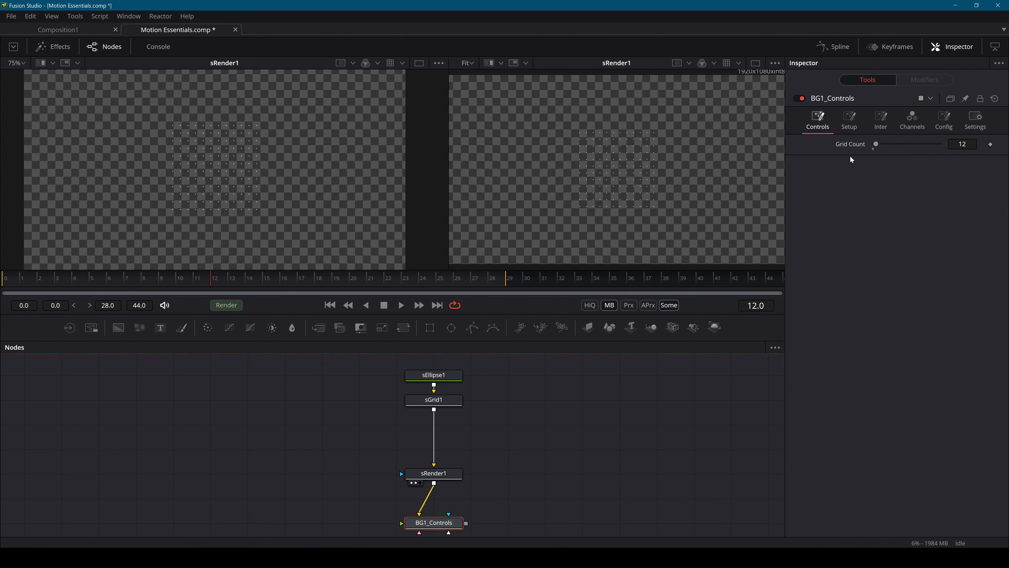
left_click_drag(876, 144, 893, 139)
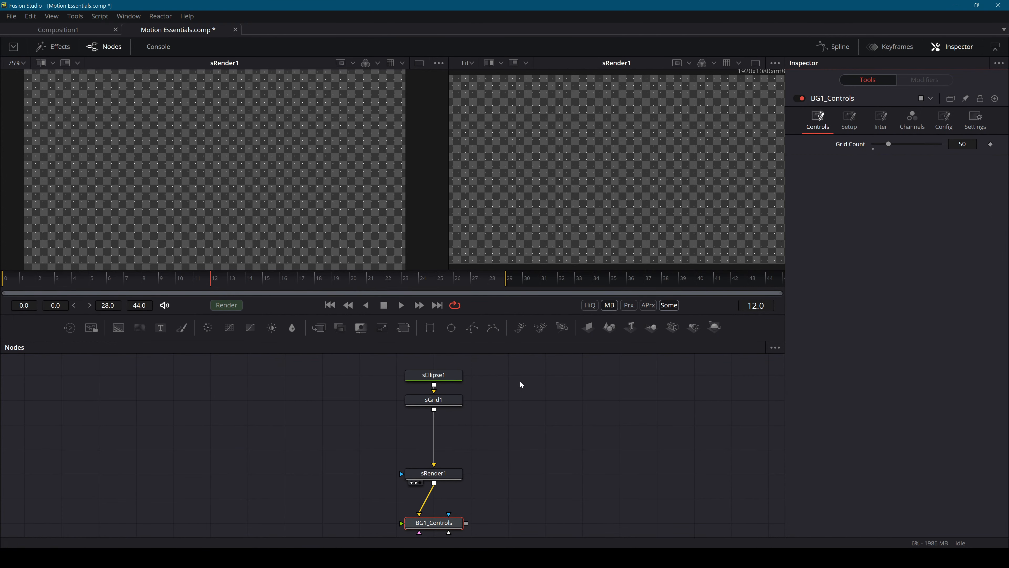
left_click(453, 377)
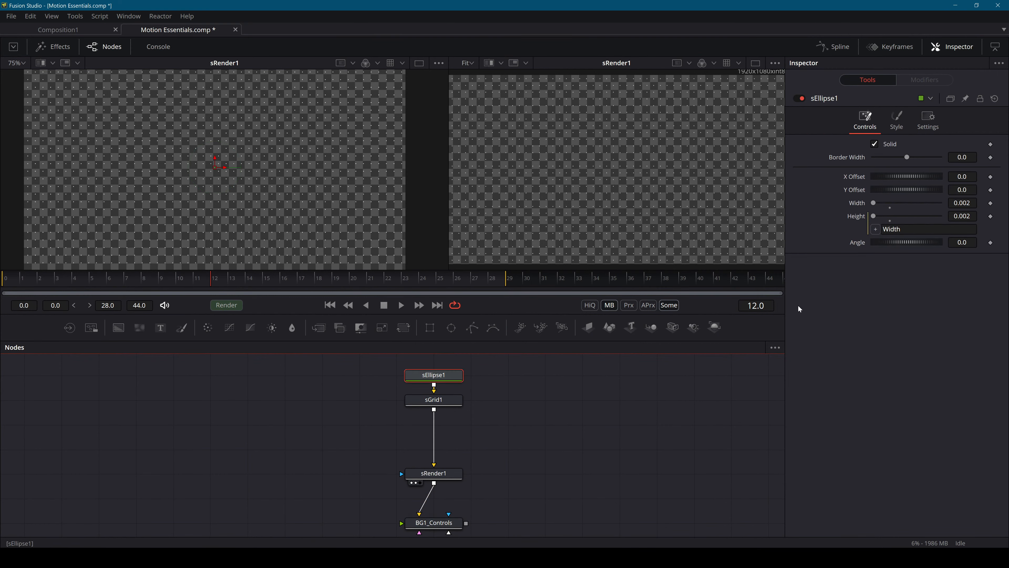
left_click(576, 414)
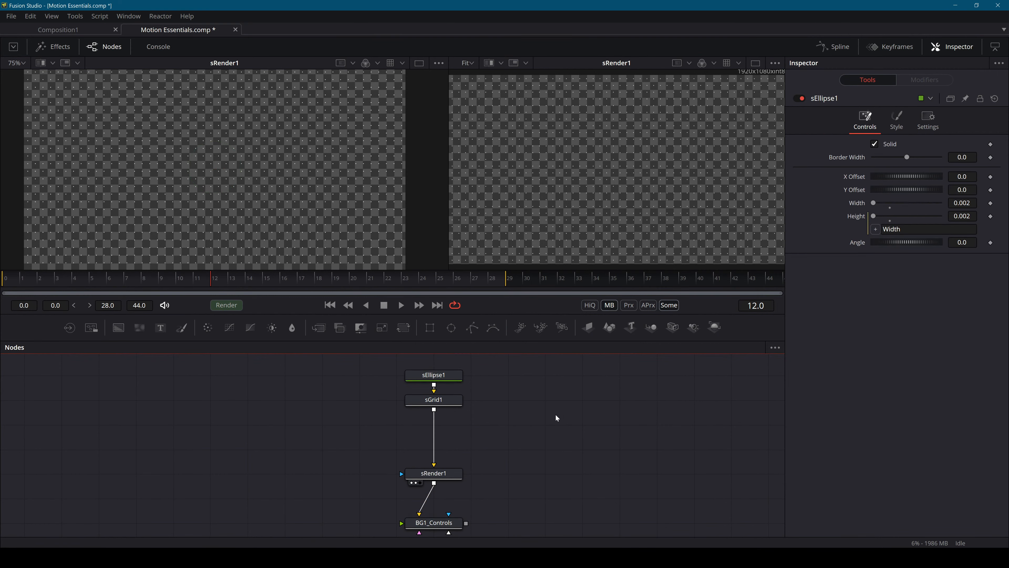
left_click(435, 400)
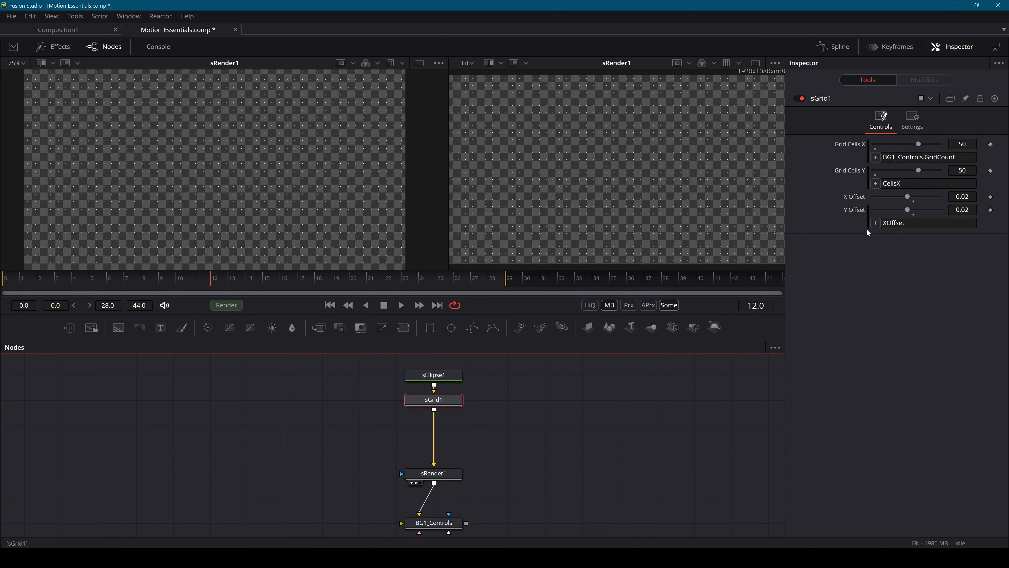
left_click(962, 196)
type("0.032")
key("Return")
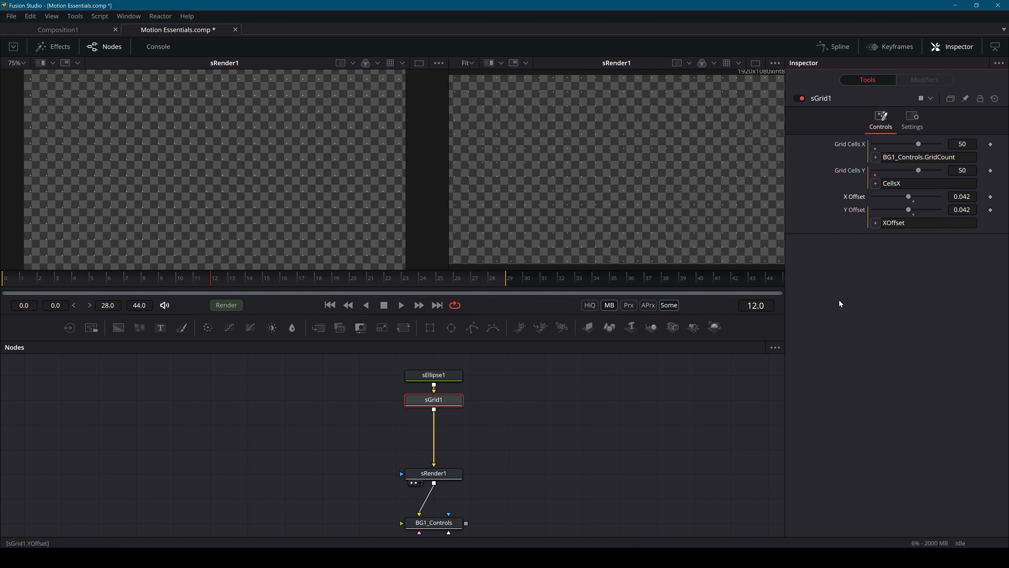
Add a FastNoise node beside the sRender1 branch and display it in a viewer.
left_click_drag(473, 489, 643, 484)
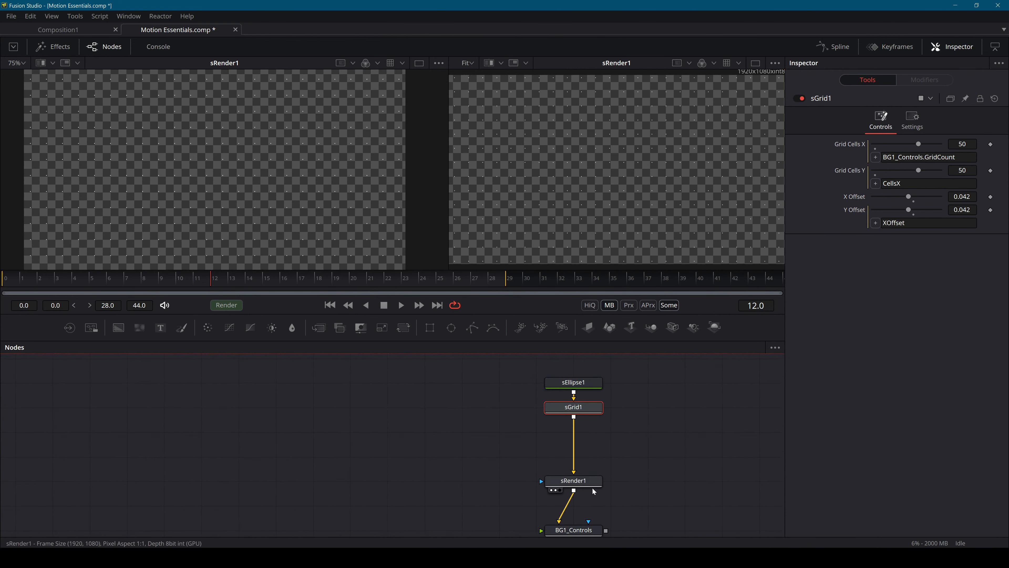
type("fas")
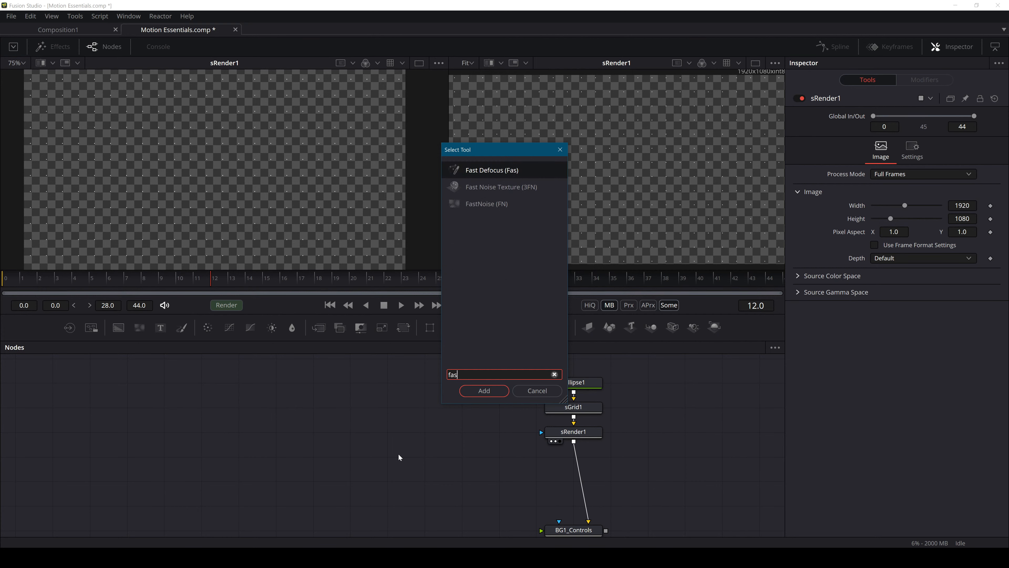
type("t")
key("Down")
key("Down")
key("Return")
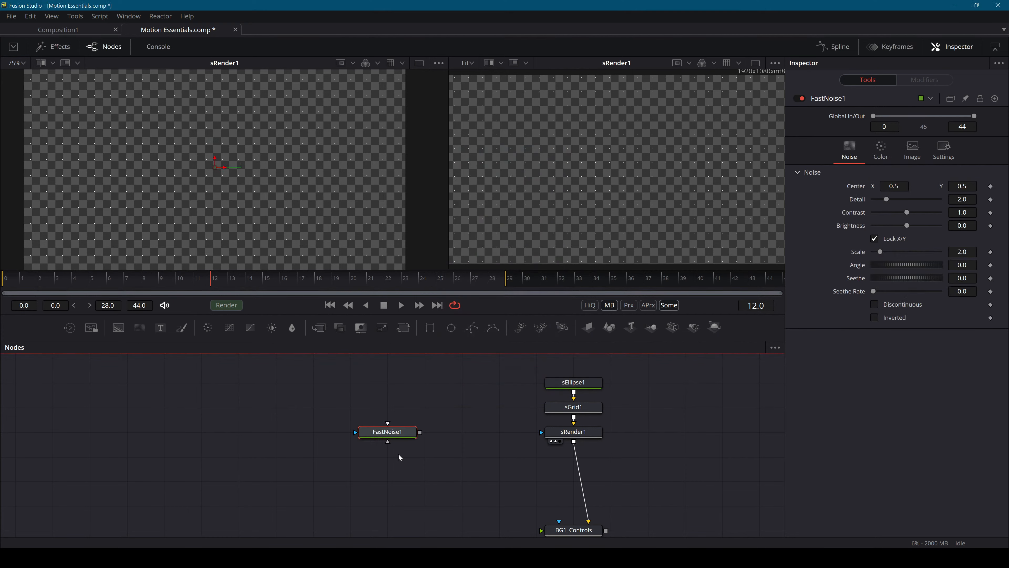
left_click_drag(388, 430, 480, 450)
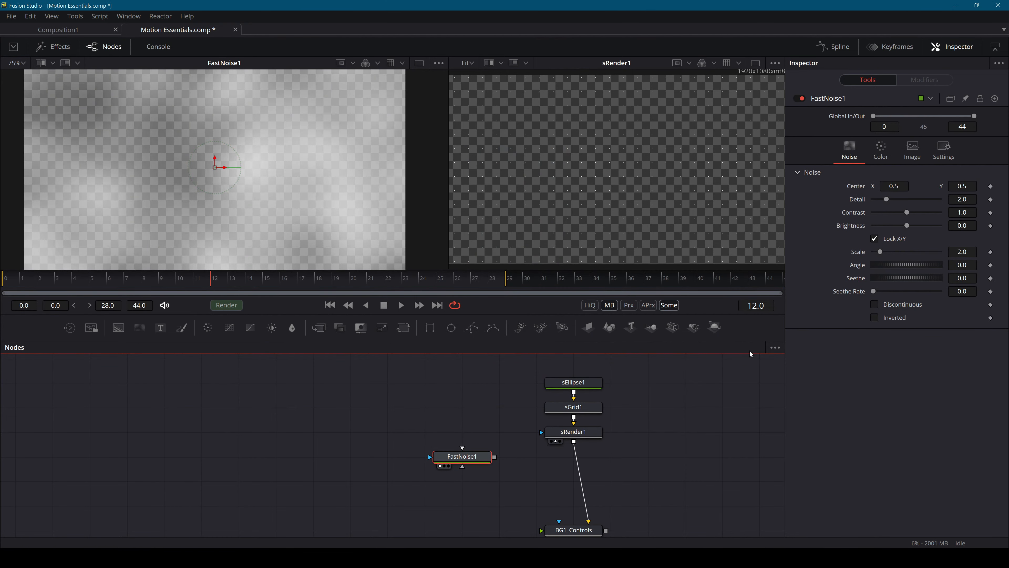
Set the noise Detail to 0.77, Contrast to 2.246, Brightness to 0.039, Scale to 3.04 and Seethe Rate to 0.06, and play the animation.
left_click_drag(887, 200, 880, 201)
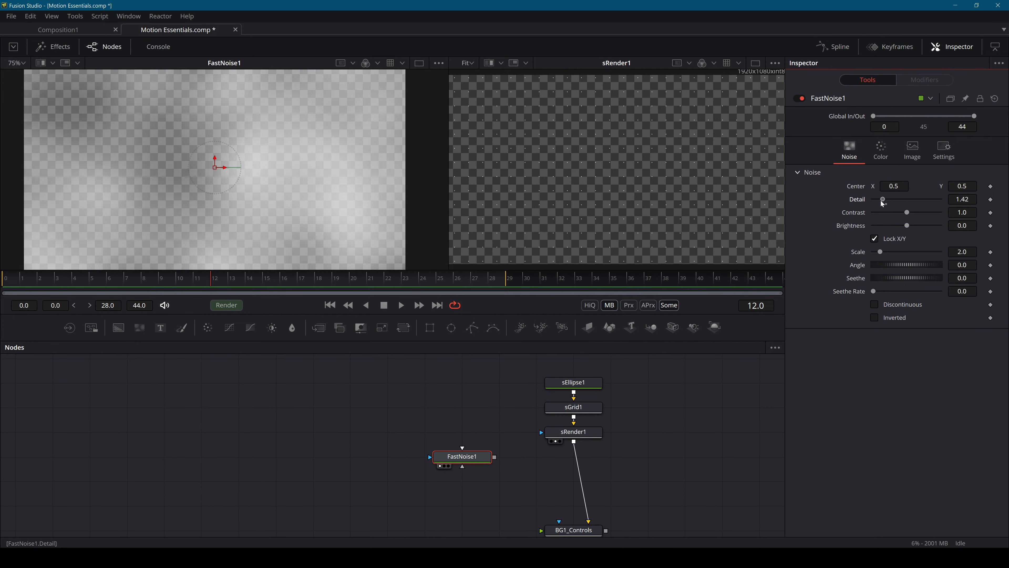
left_click_drag(962, 199, 971, 251)
mouse_move(962, 213)
left_mouse_down()
mouse_move(978, 213)
mouse_move(955, 226)
left_mouse_up()
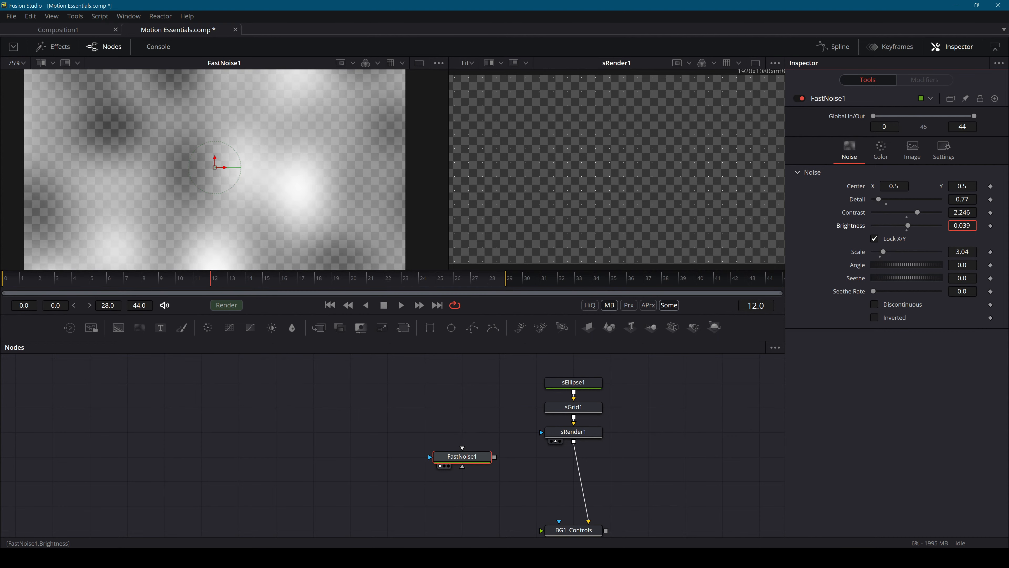
left_click_drag(962, 291, 965, 291)
key("space")
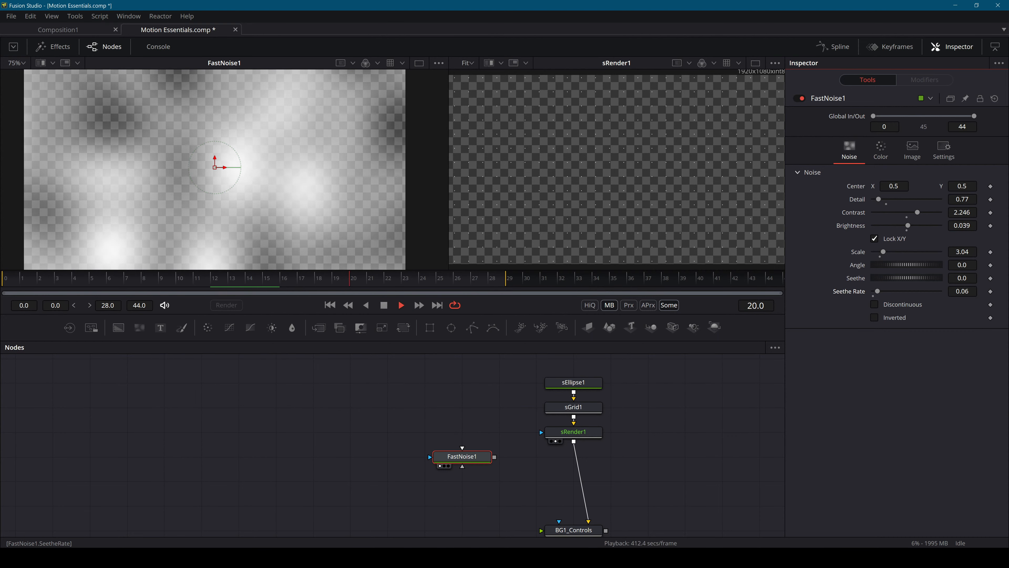
Stop playback, insert a Displace node after sRender1 and connect FastNoise1 to it as the displacement map.
left_click(574, 431)
key("space")
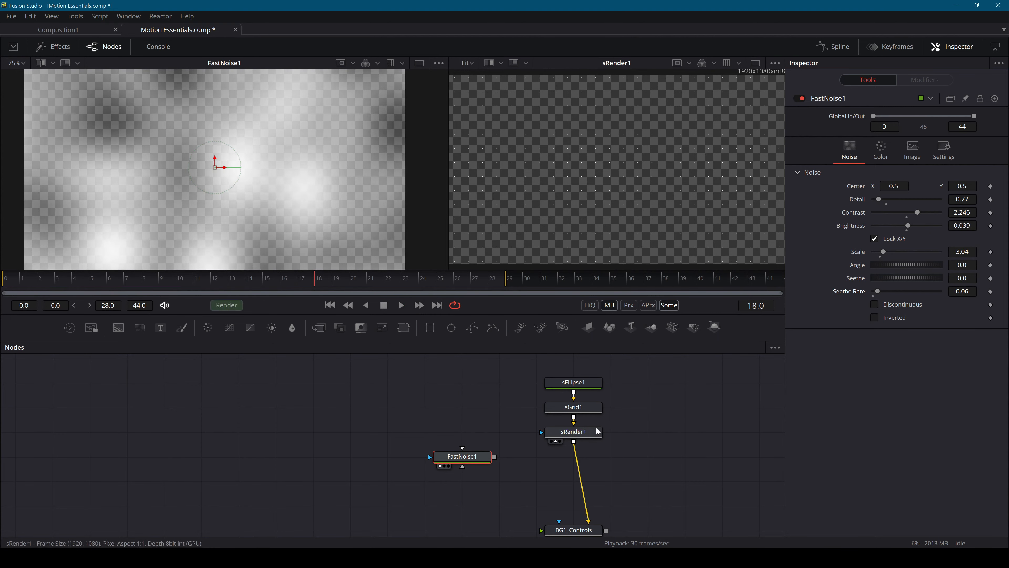
type("displace")
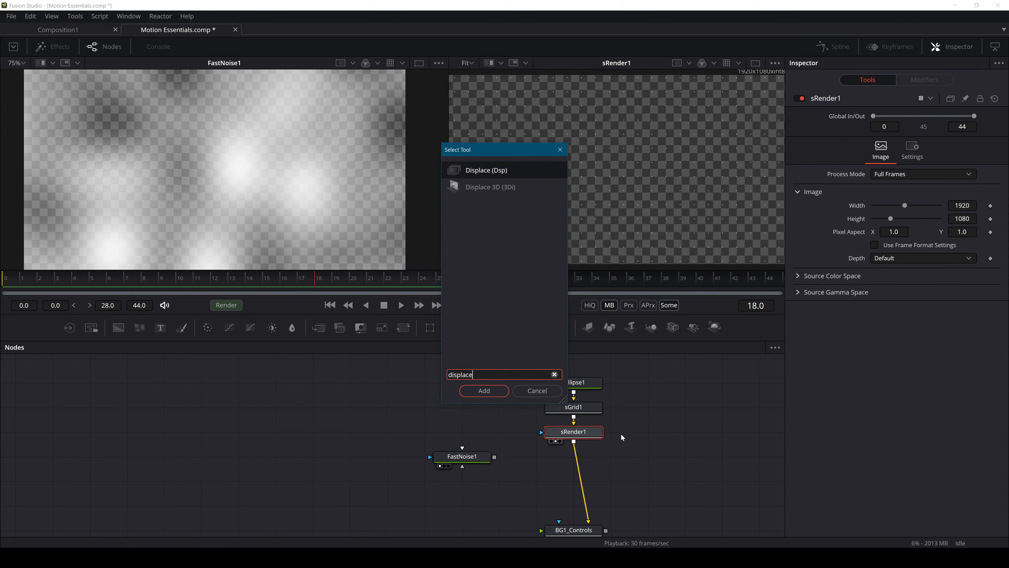
key("Return")
left_click_drag(494, 457, 541, 457)
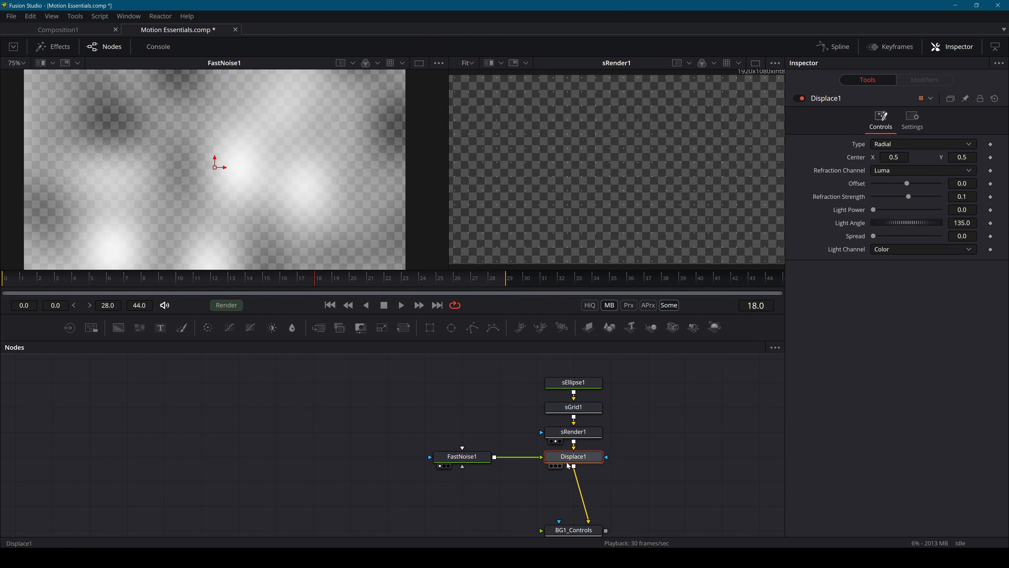
Play the BG1_Controls output in the second viewer and raise Displace1's Refraction Strength to 0.63.
scroll(556, 457, "down", 2)
left_click(595, 495)
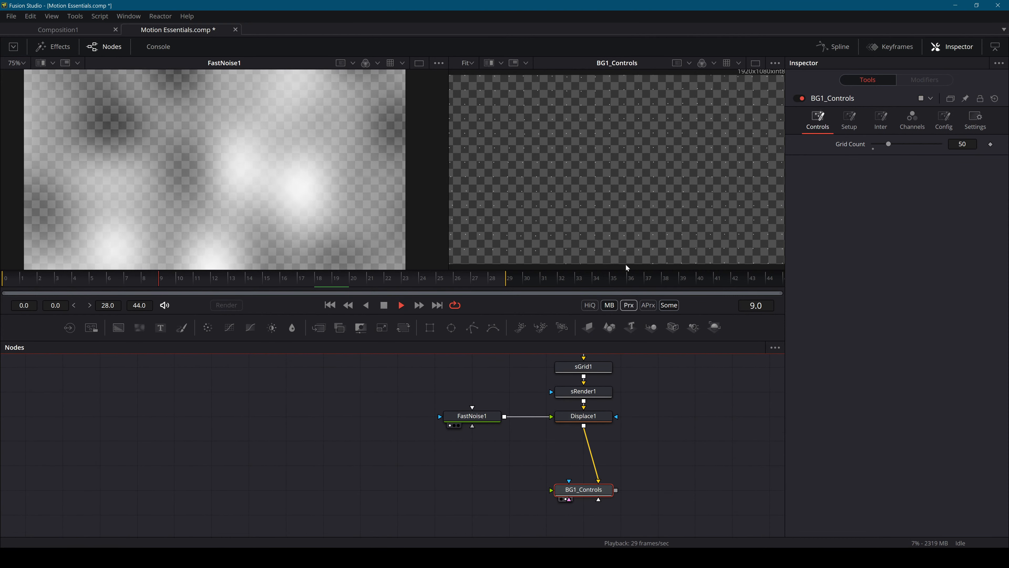
left_click(583, 416)
mouse_move(909, 196)
left_mouse_down()
mouse_move(930, 195)
mouse_move(916, 200)
left_mouse_up()
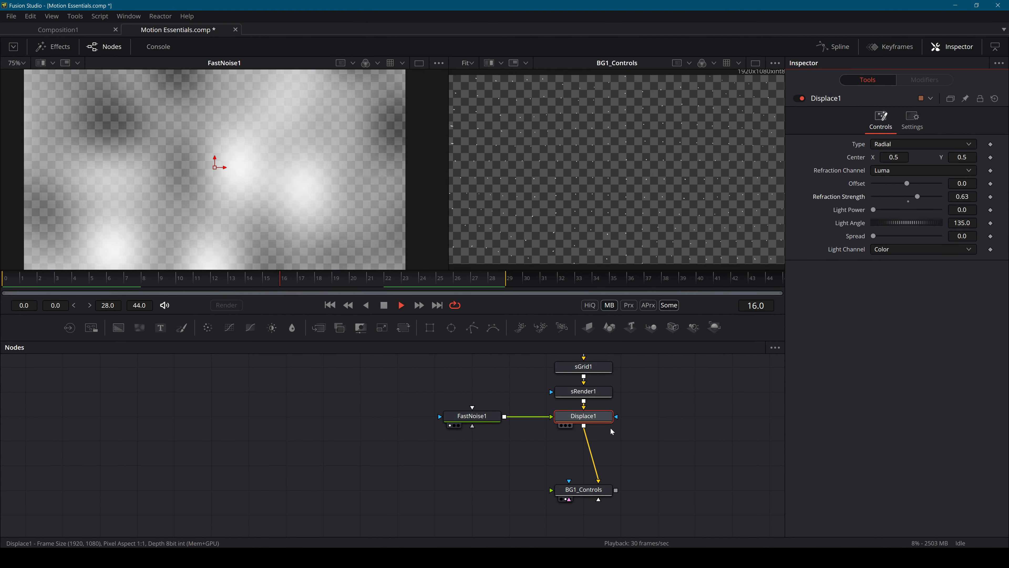
Stop playback and merge a new Background node with Displace1's output just before BG1_Controls.
key("space")
left_click(584, 494)
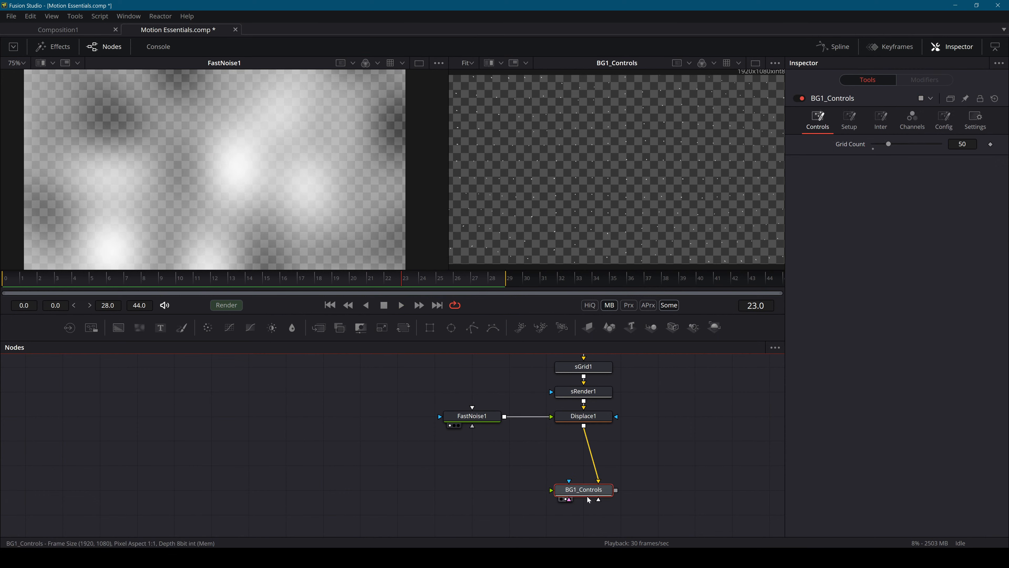
left_click_drag(118, 328, 579, 428)
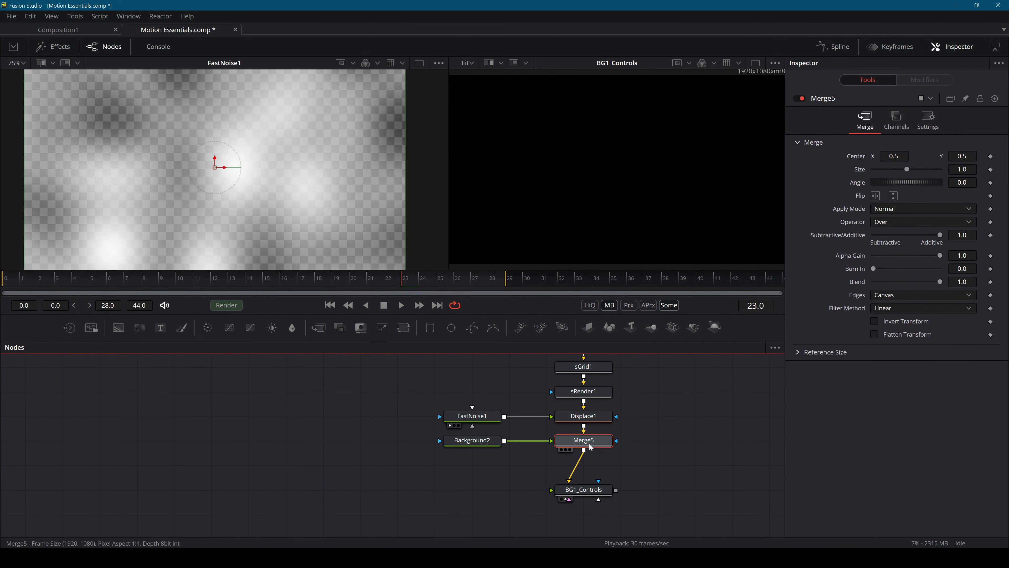
Set Background2's color to dark grey #212121 by sampling it from the screen.
left_click(472, 440)
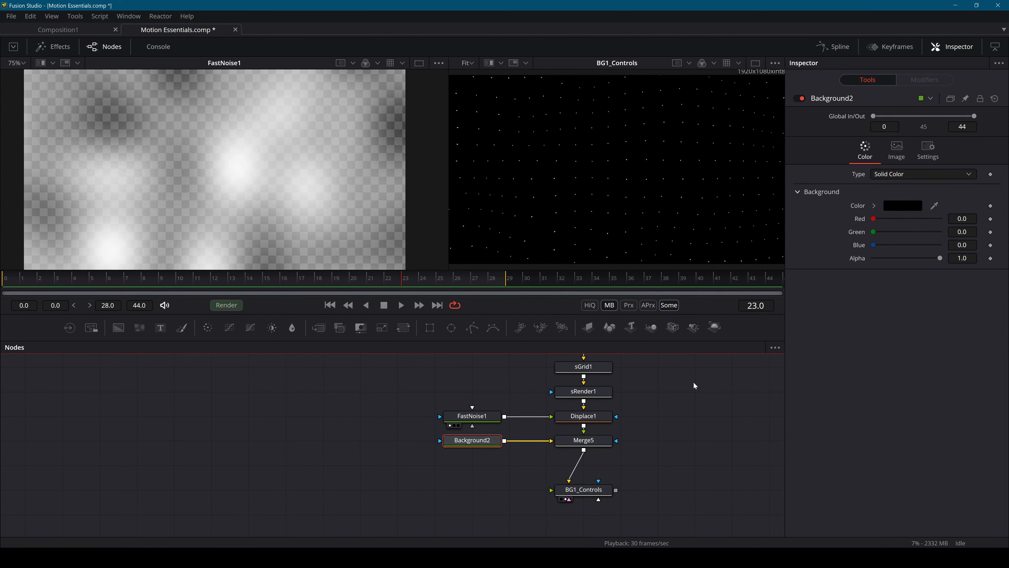
left_click(898, 205)
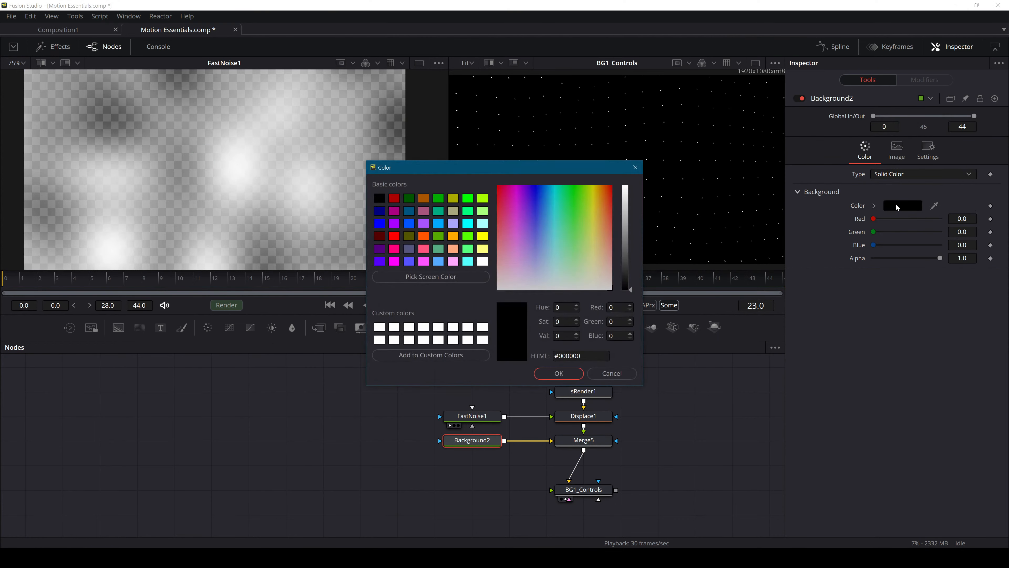
left_click(431, 276)
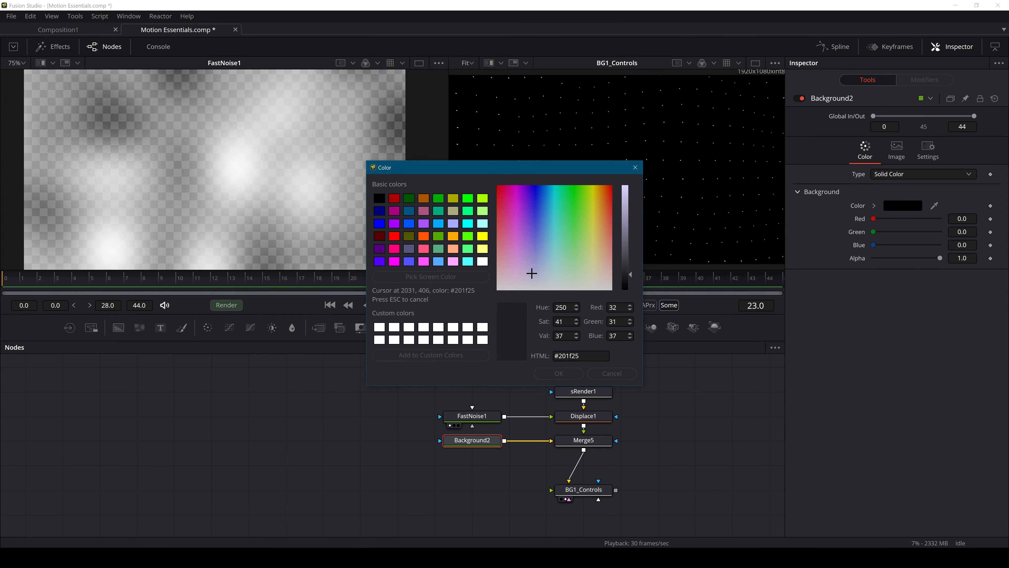
left_click(548, 380)
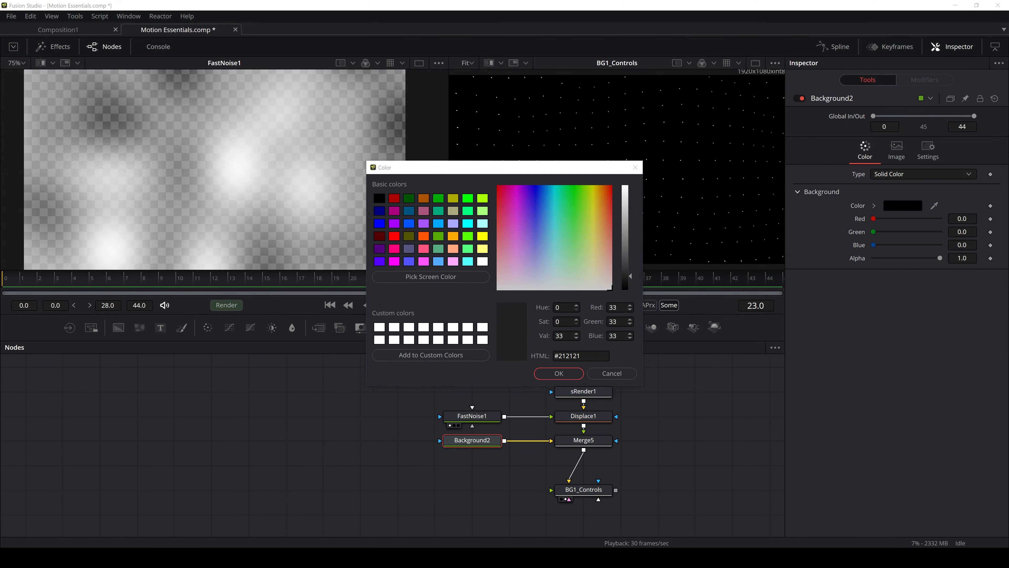
left_click(556, 374)
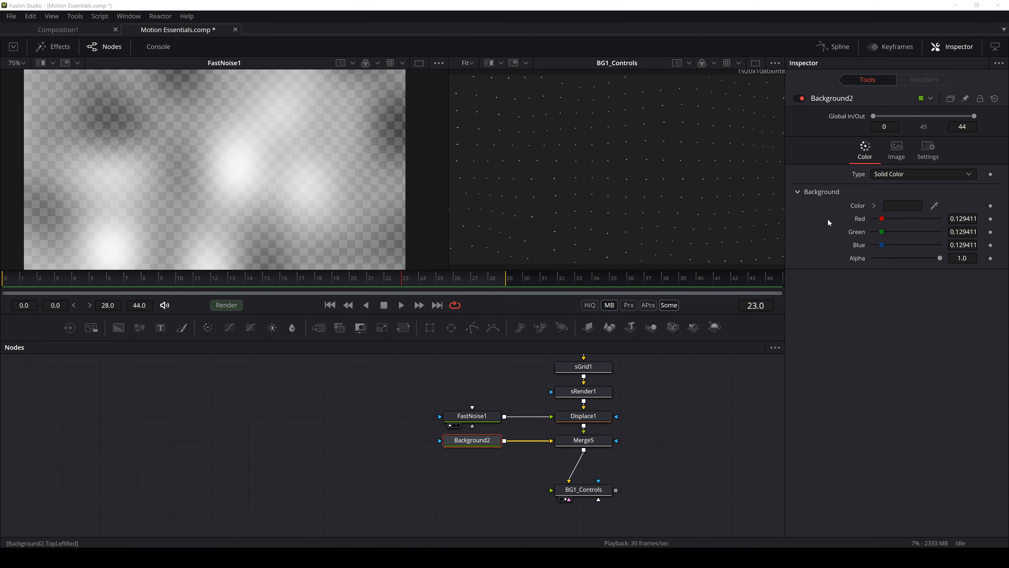
Resample Background2's color from the screen as near-black #0f0f0f.
left_click(902, 205)
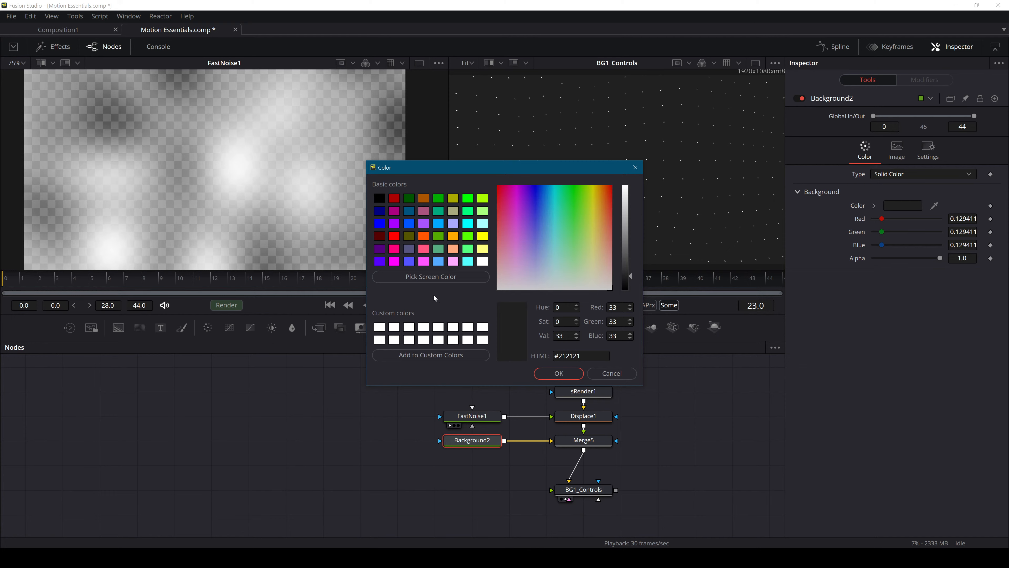
left_click(431, 276)
left_click(559, 376)
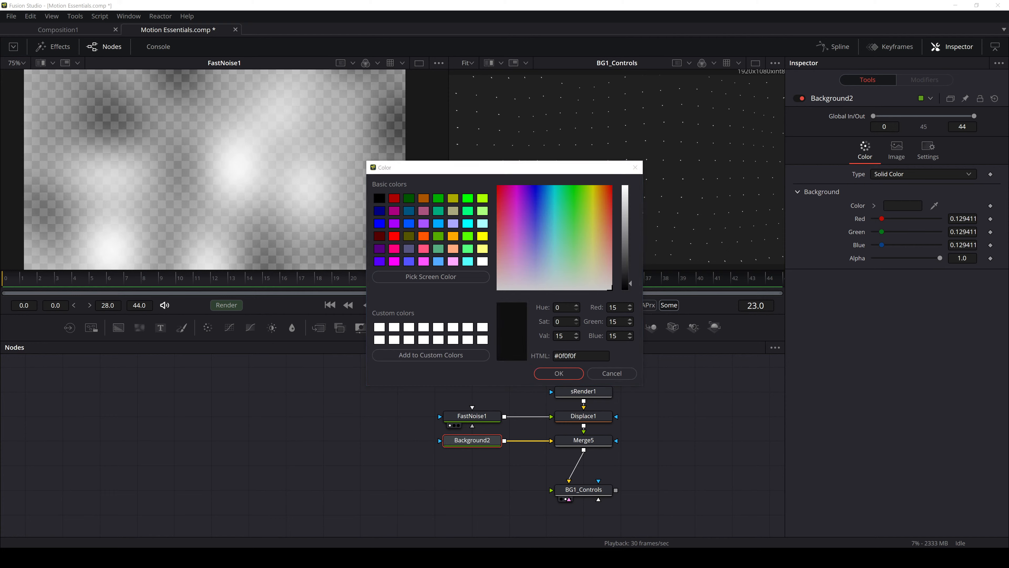
left_click(559, 374)
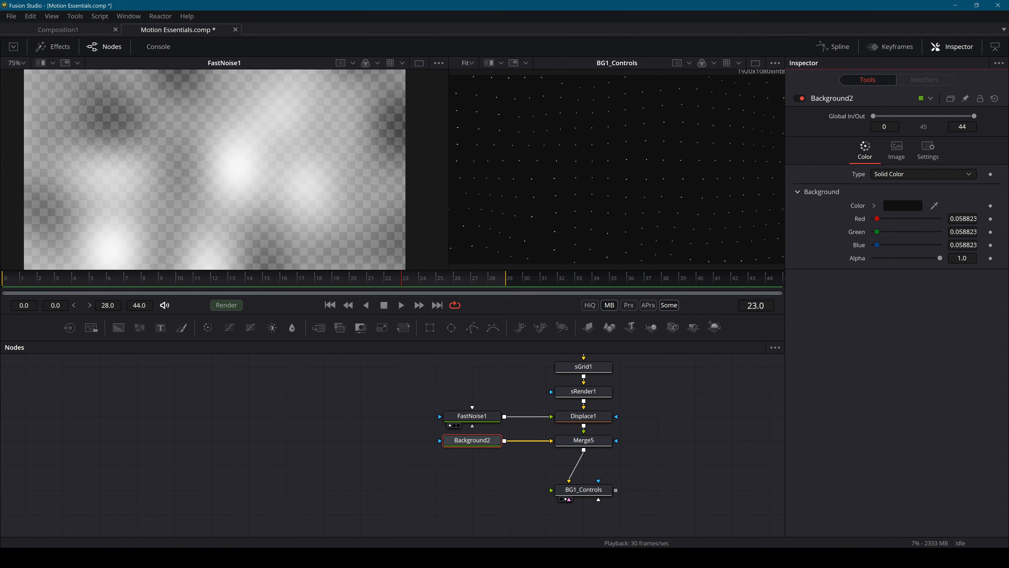
Darken sEllipse1's style color to a neutral grey with a Value of 0.323.
left_click(688, 443)
scroll(614, 384, "up", 2)
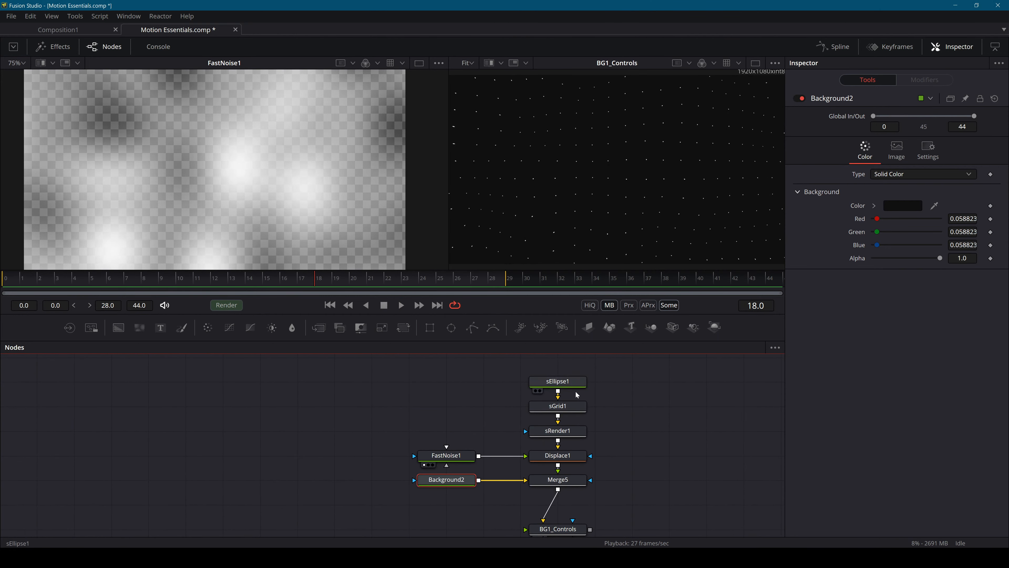
left_click(568, 381)
left_click(896, 119)
left_click(868, 144)
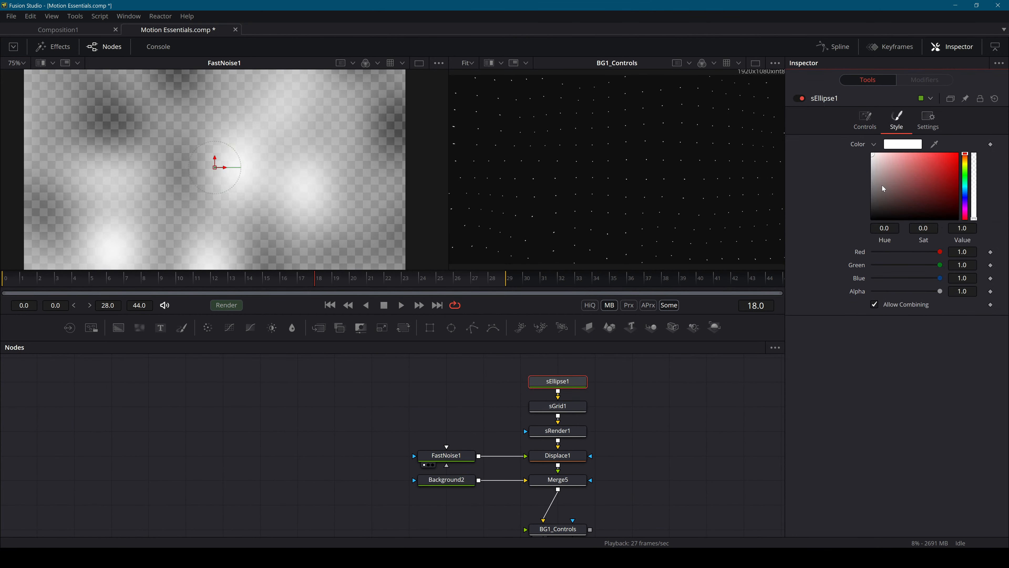
left_click_drag(882, 185, 852, 197)
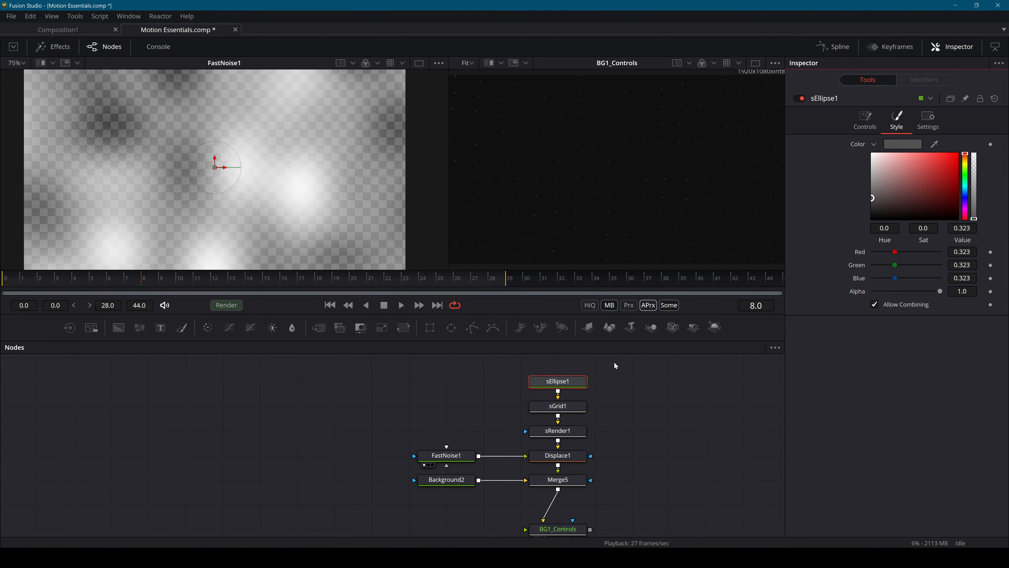
Extend the composition's global end and render end to frame 88 and play the animation.
key("space")
left_click_drag(506, 280, 747, 276)
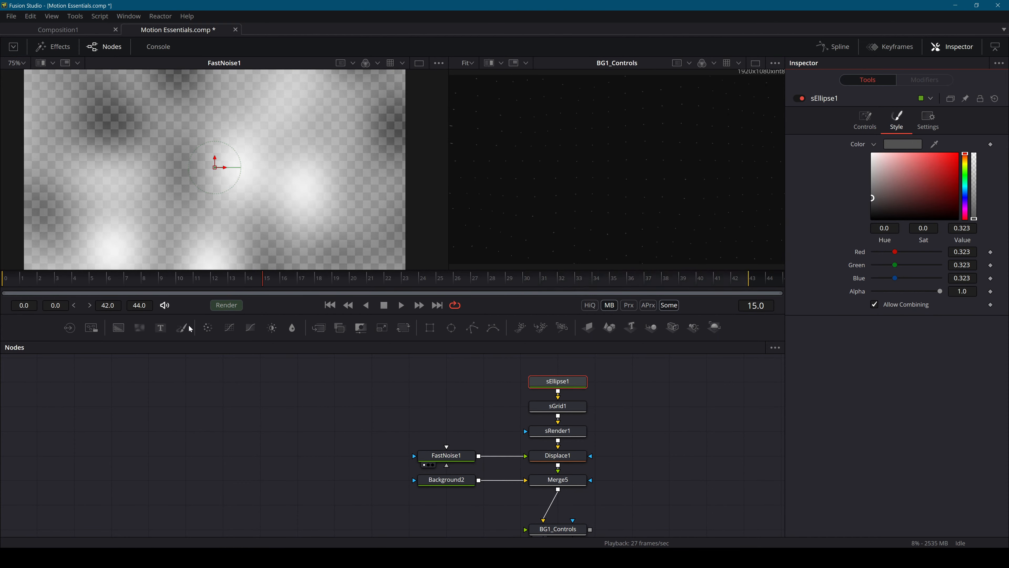
mouse_move(140, 305)
left_mouse_down()
mouse_move(157, 306)
mouse_move(126, 306)
left_mouse_up()
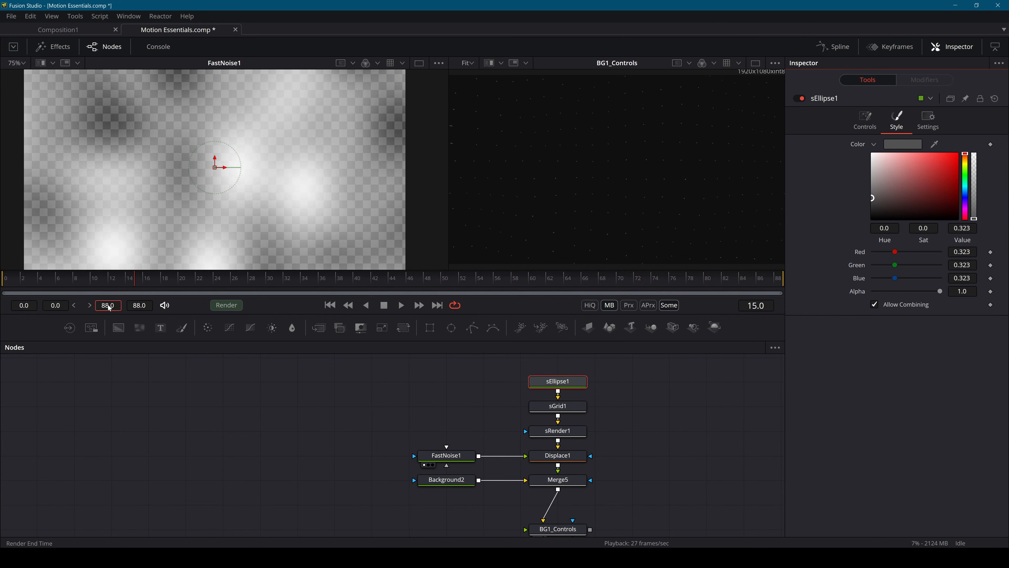
key("space")
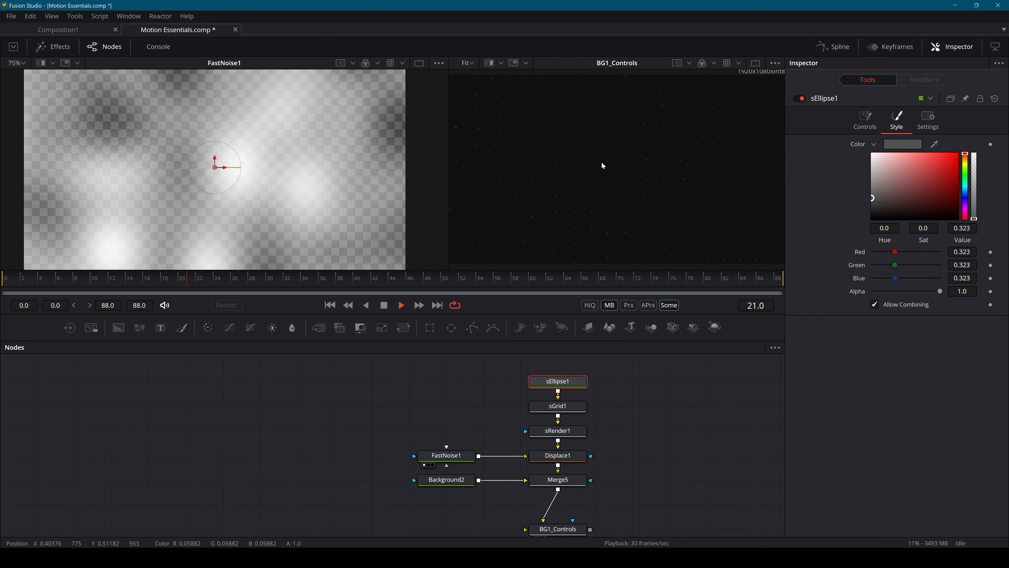
scroll(624, 151, "down", 1)
scroll(624, 153, "up", 1)
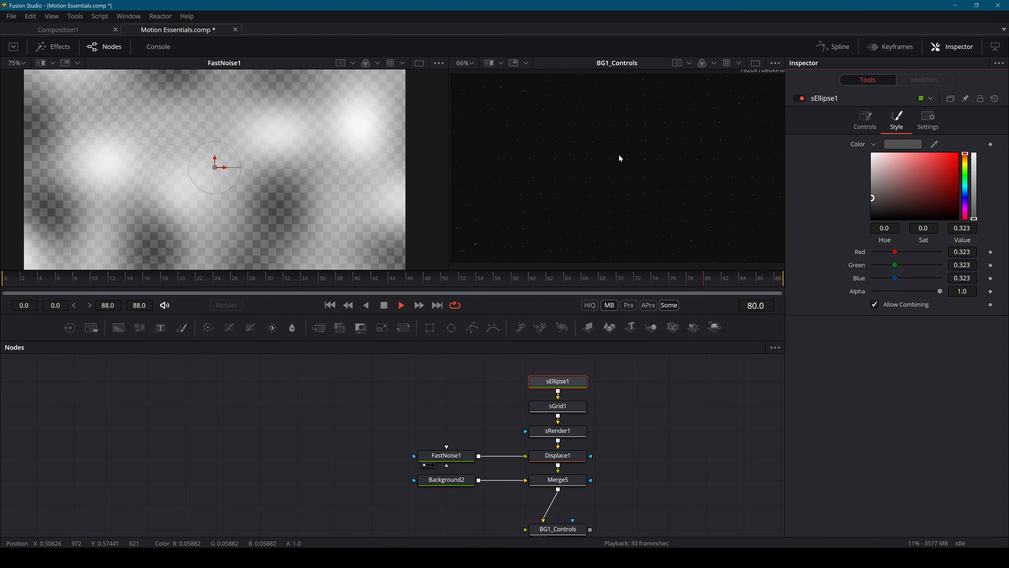
Stop playback, lower Displace1's Refraction Strength to about 0.53 and set FastNoise1's Contrast to 2.317.
left_click(558, 455)
key("space")
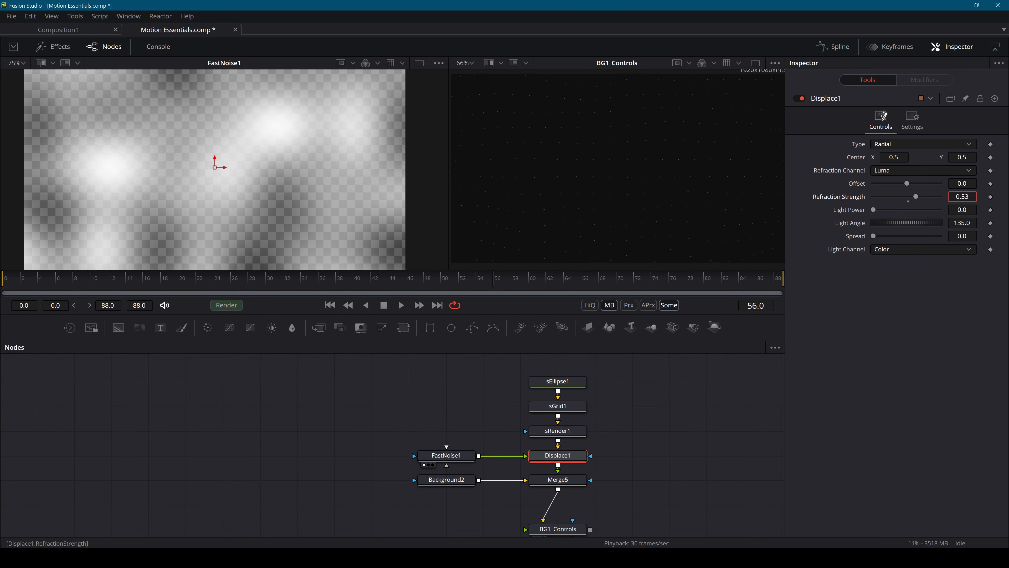
left_click_drag(916, 197, 918, 213)
left_click(461, 458)
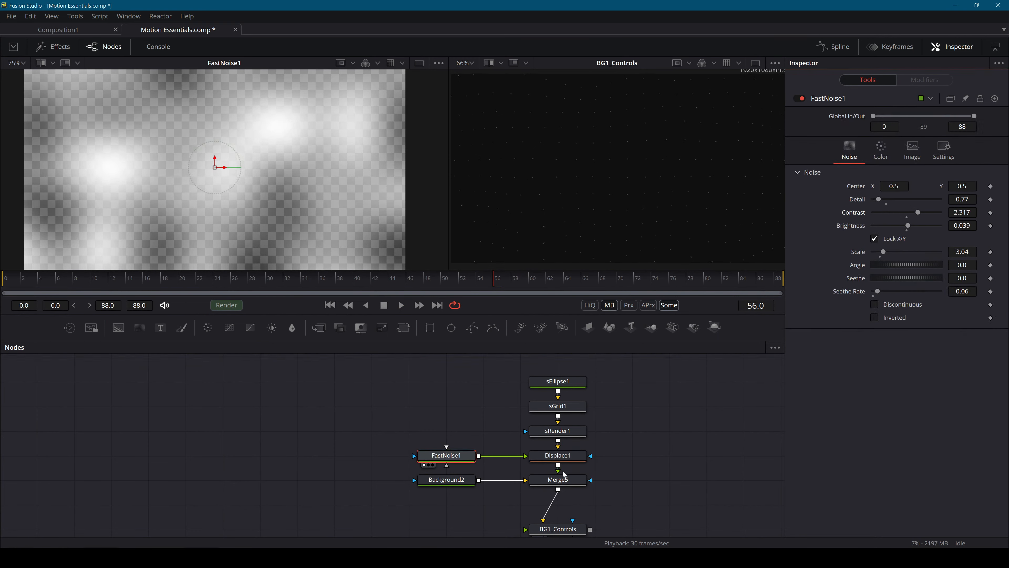
Set Grid Count on BG1_Controls to 55 and tighten sGrid1's X Offset to -0.017.
left_click(562, 525)
left_click_drag(963, 144, 965, 144)
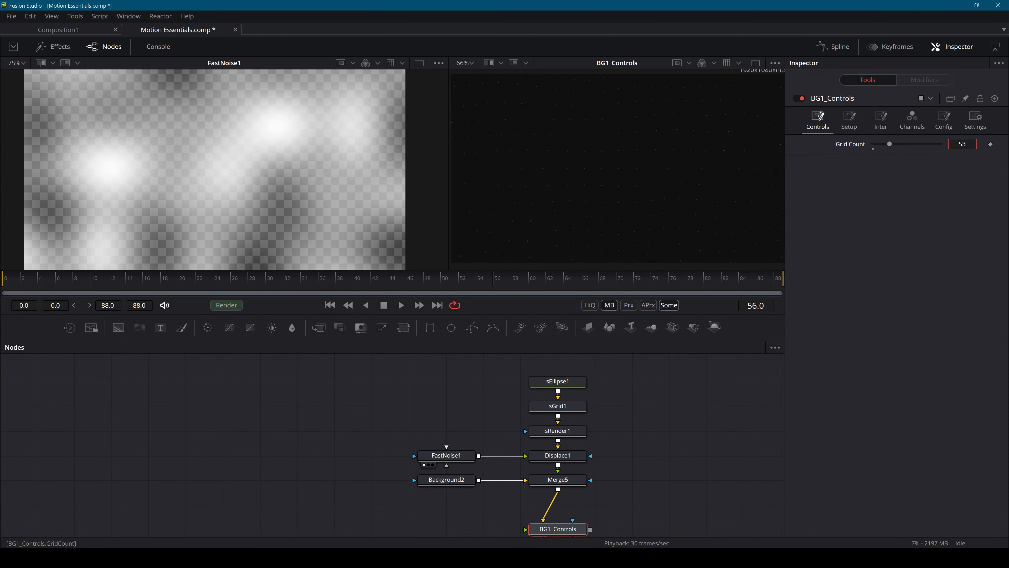
left_click(557, 405)
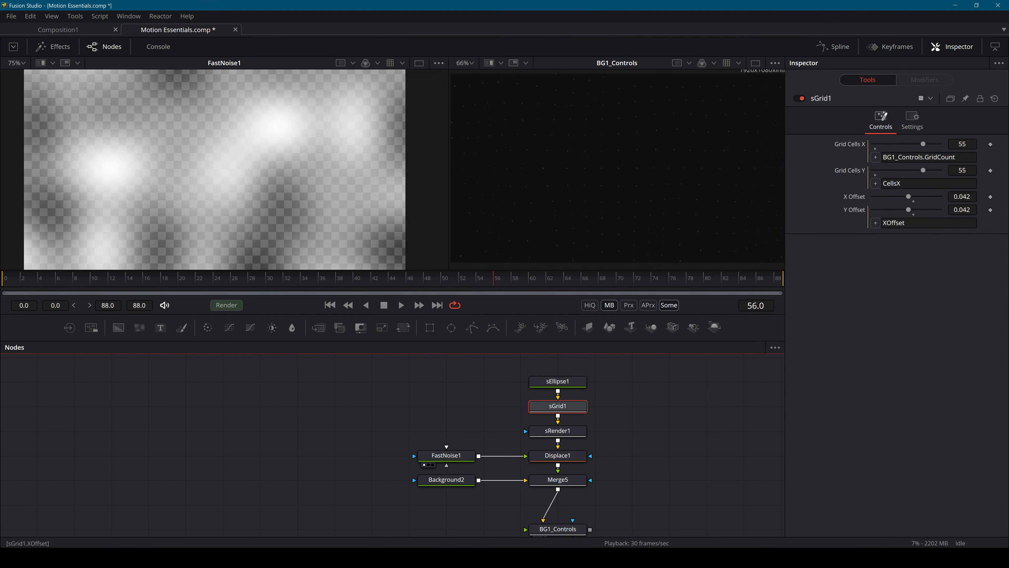
mouse_move(962, 197)
left_mouse_down()
mouse_move(944, 196)
mouse_move(961, 197)
left_mouse_up()
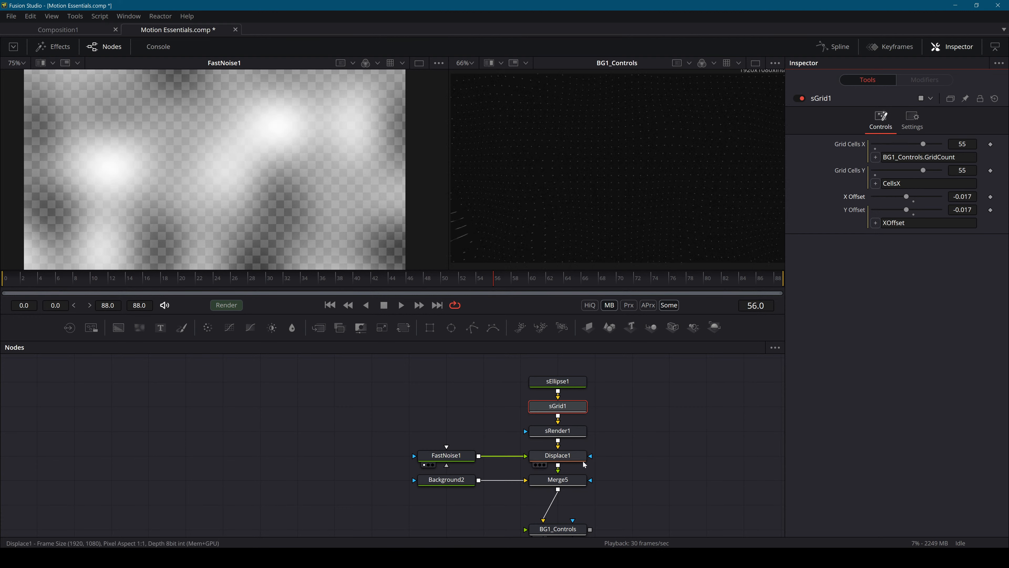
Set Displace1's Refraction Strength to 0.488 and play the animation to check the dot grid, then stop it.
left_click(566, 455)
left_click_drag(963, 196, 957, 196)
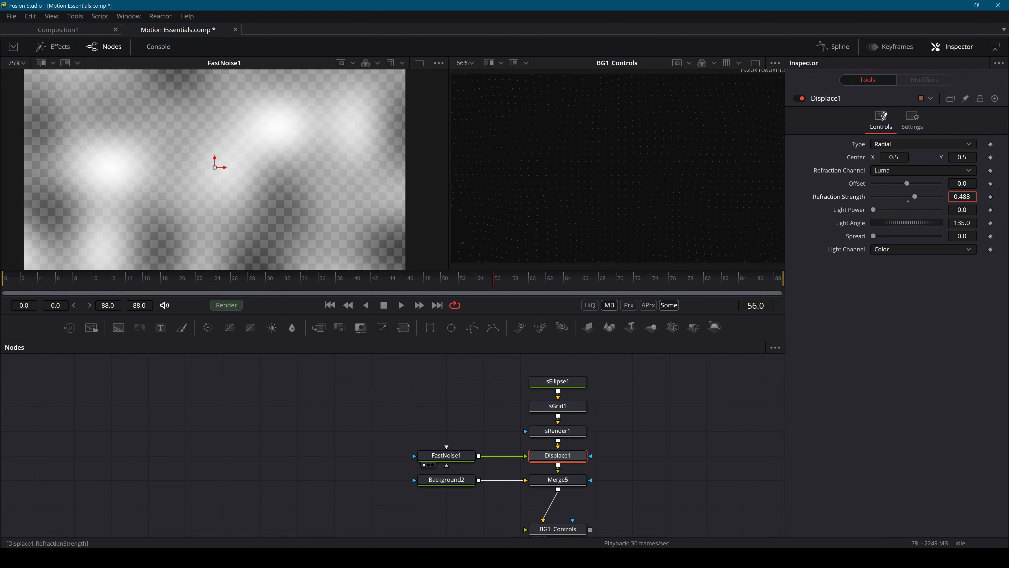
left_click(659, 430)
key("space")
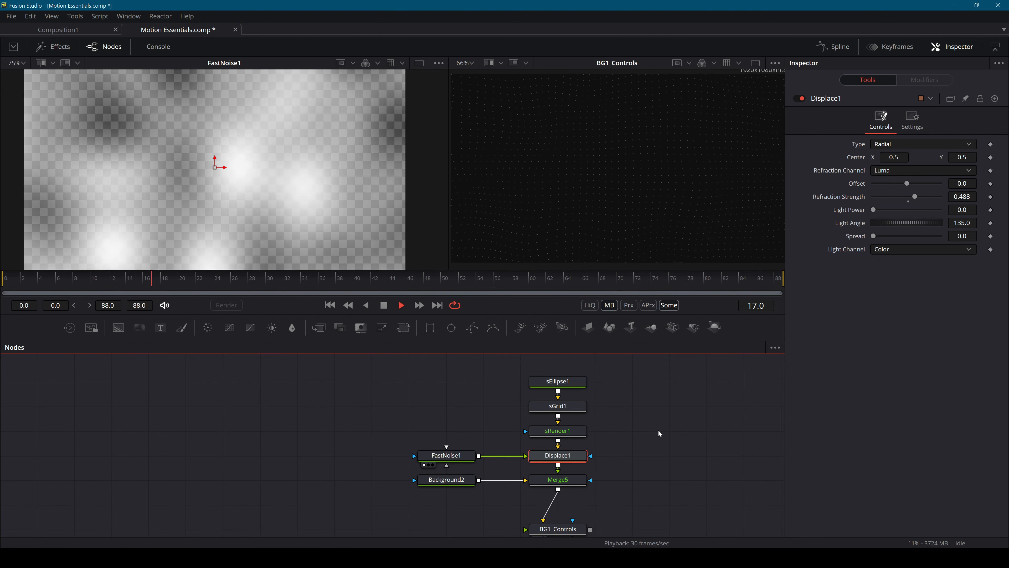
scroll(628, 122, "down", 2)
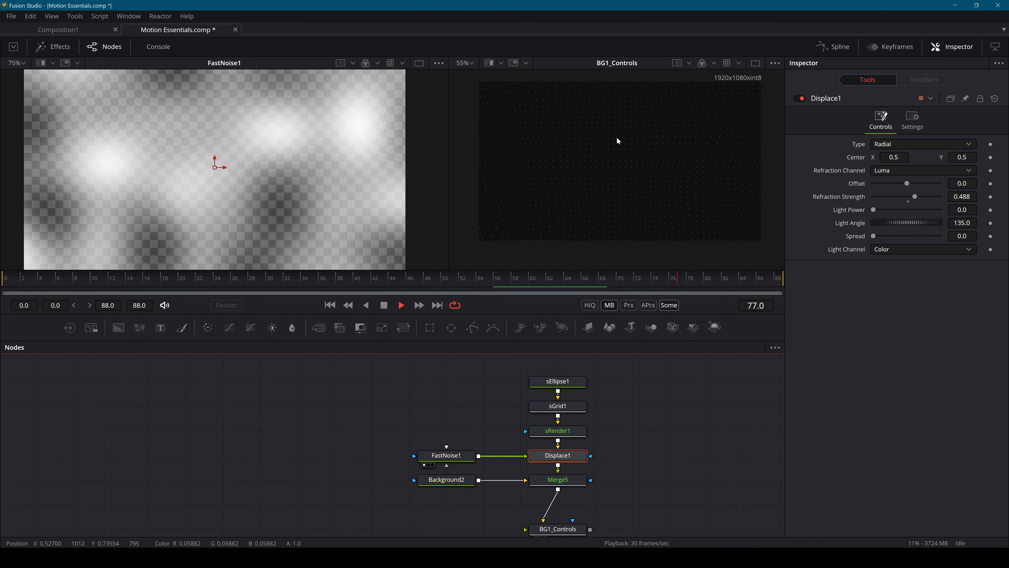
key("space")
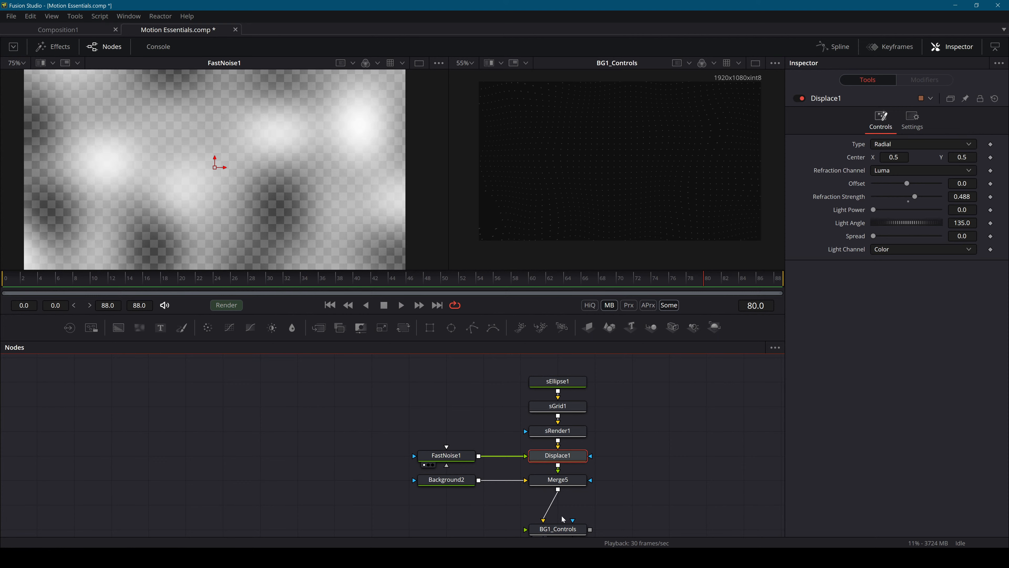
Set sGrid1's X Offset to 0.019 to spread the dots across the frame.
left_click(561, 527)
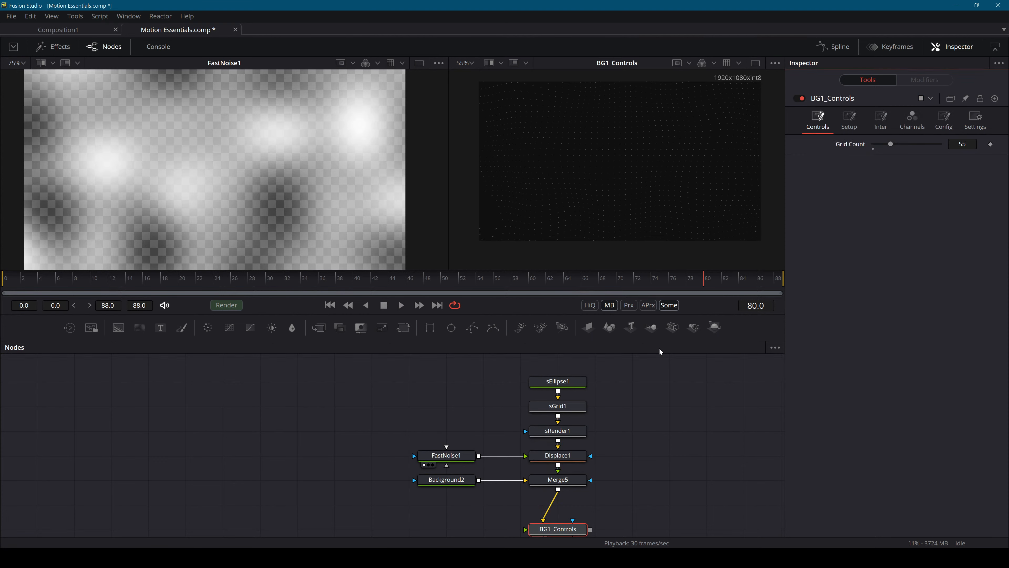
left_click(575, 405)
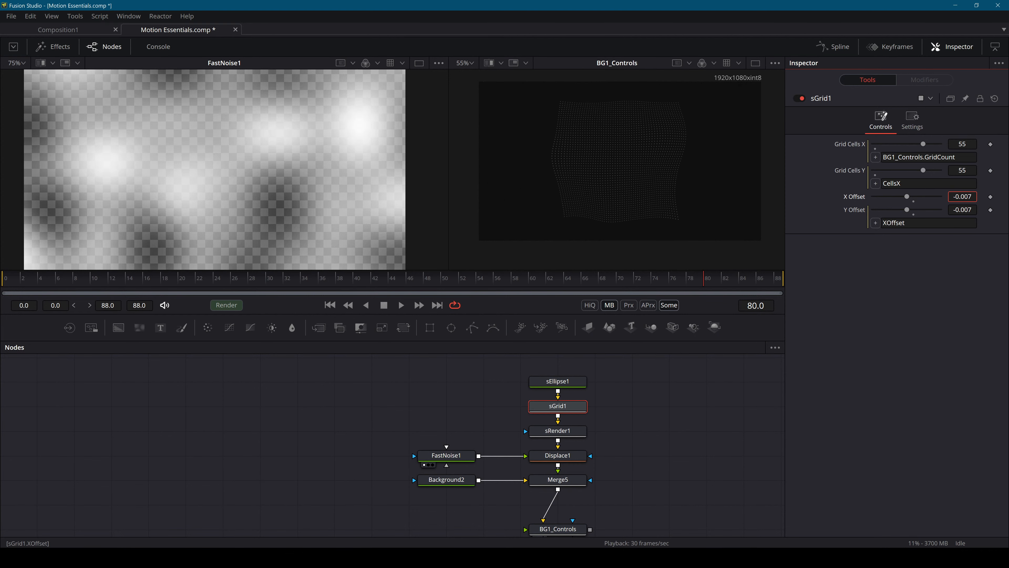
left_click_drag(962, 196, 966, 197)
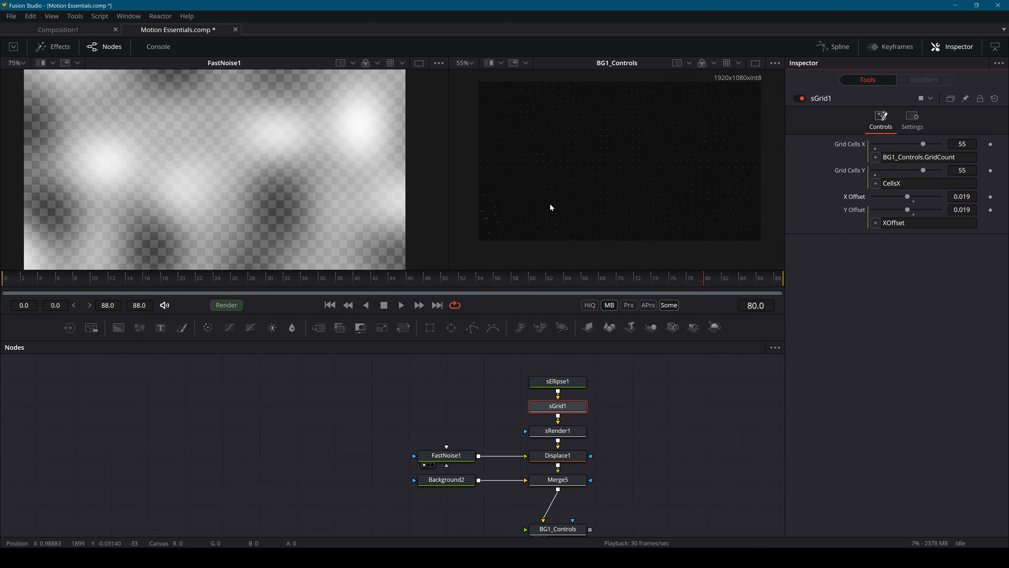
Set Displace1's Refraction Strength to 0.319 and Offset to 0.5, and play the BG1_Controls output to inspect the dots' distortion up close.
left_click_drag(50, 248, 91, 208)
scroll(167, 167, "down", 1)
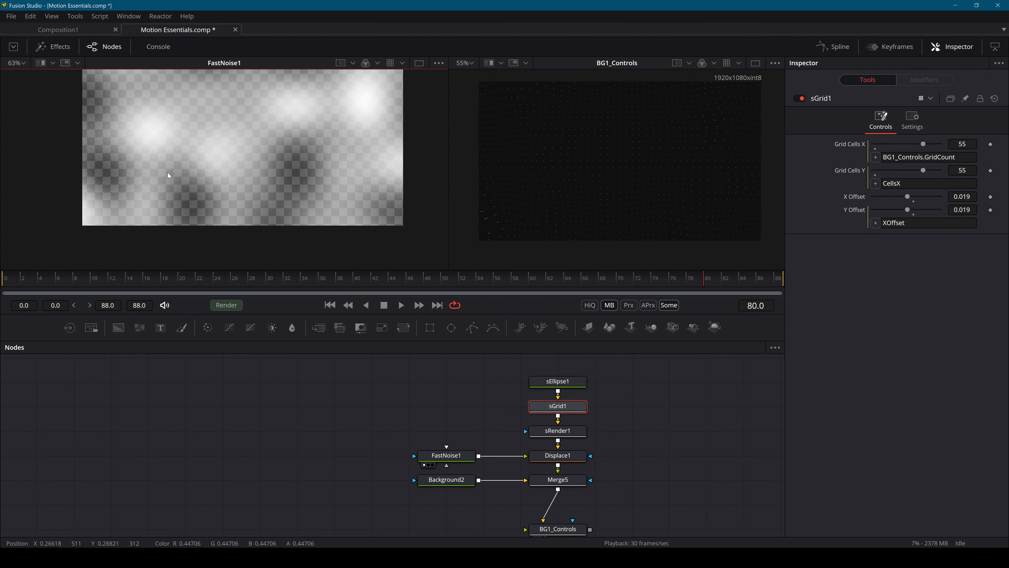
left_click(550, 455)
left_click_drag(961, 196, 934, 188)
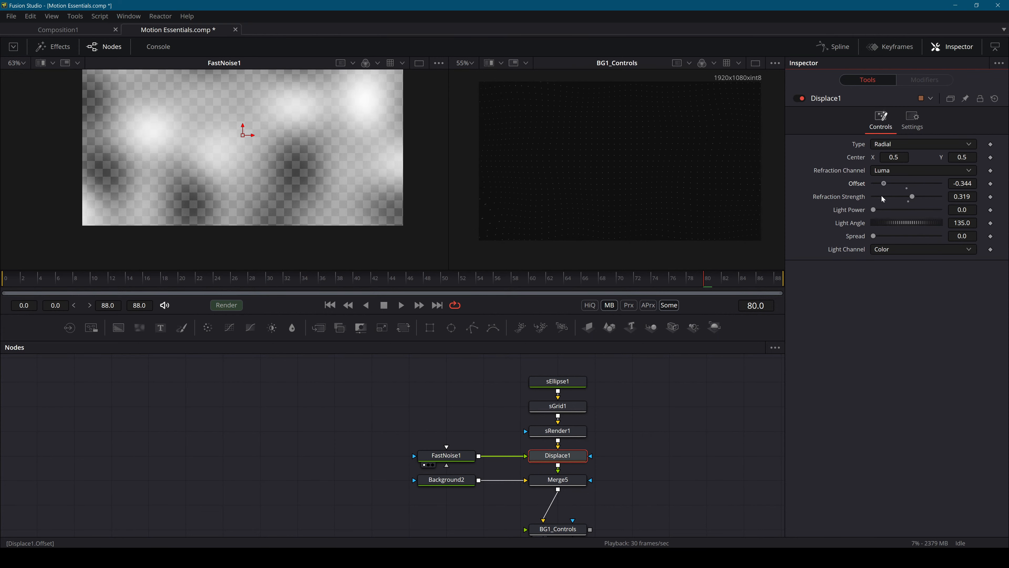
key("space")
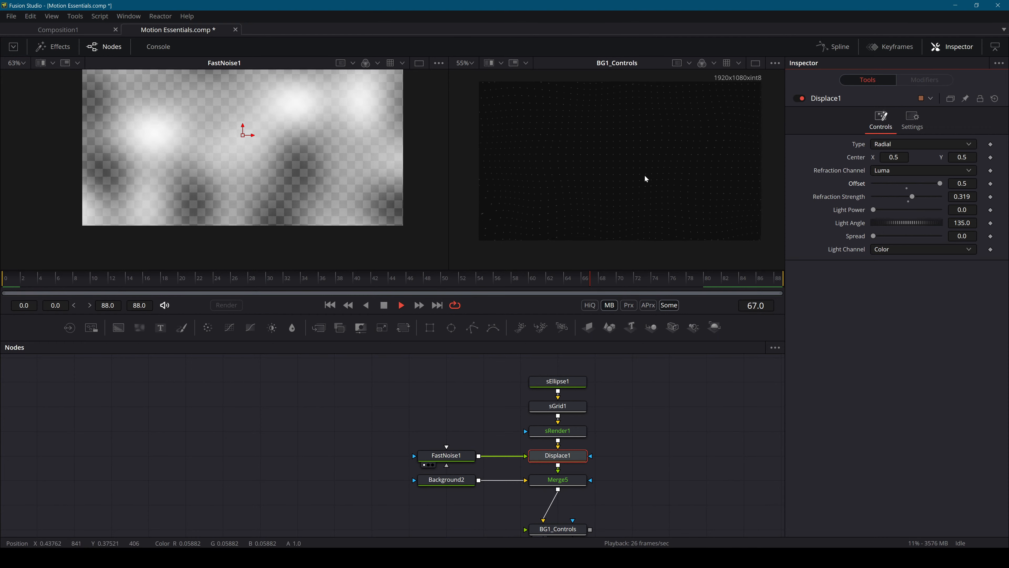
scroll(642, 136, "up", 4)
scroll(642, 136, "down", 5)
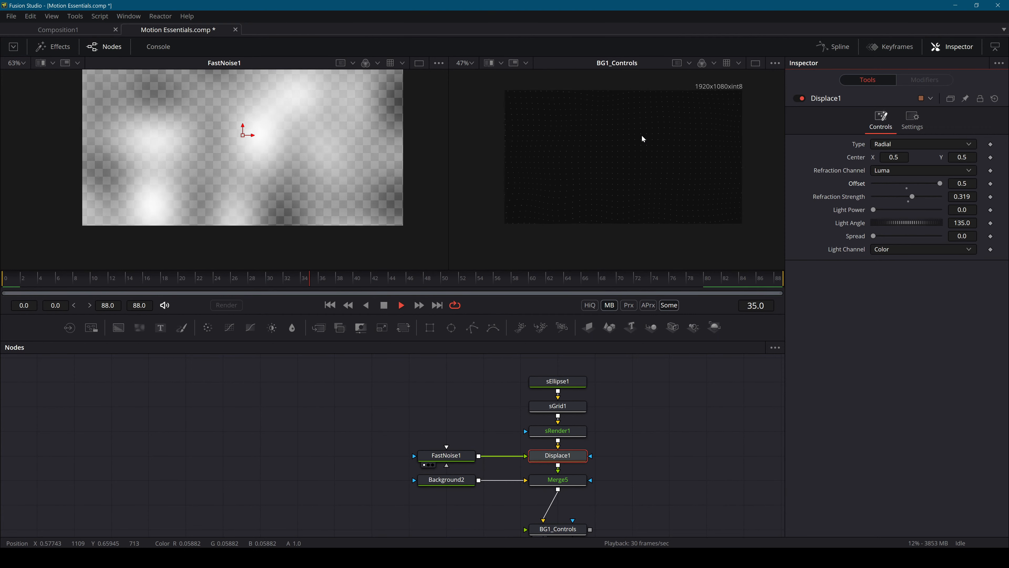
key("space")
scroll(644, 176, "up", 5)
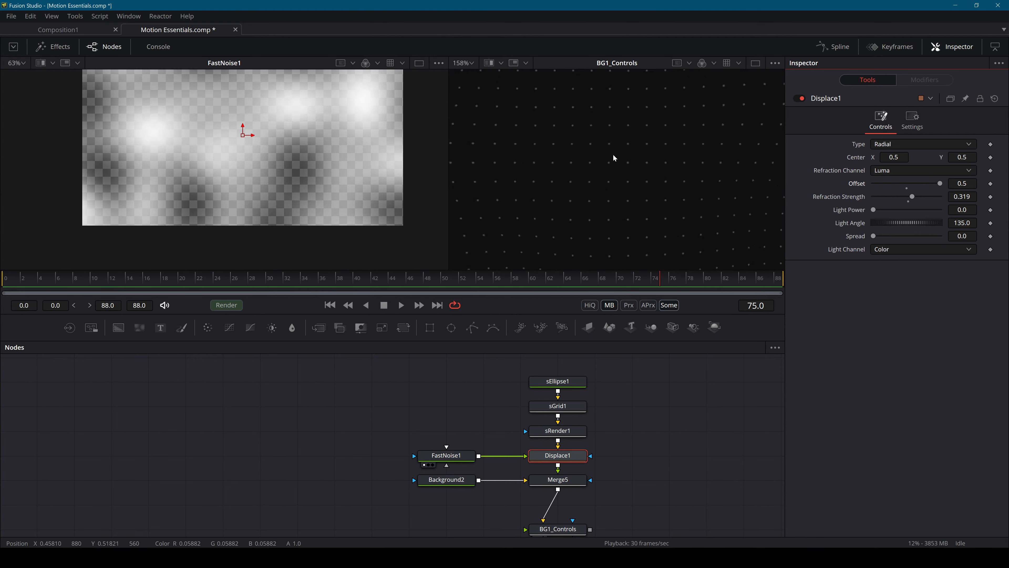
scroll(612, 154, "down", 6)
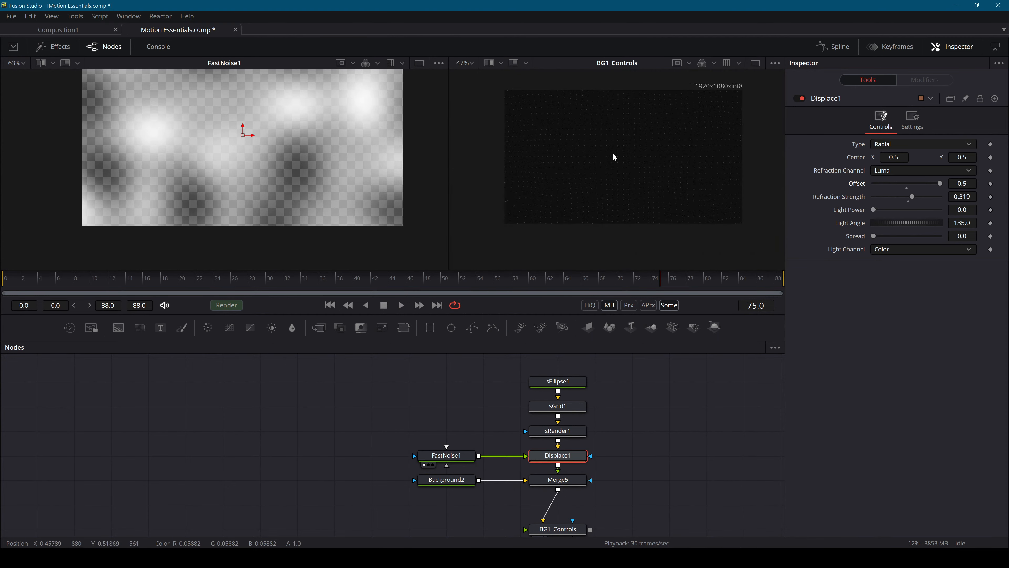
Fit the BG1_Controls output to its viewer and play the animation to inspect the displaced dots, then stop it.
key("ctrl+f")
key("space")
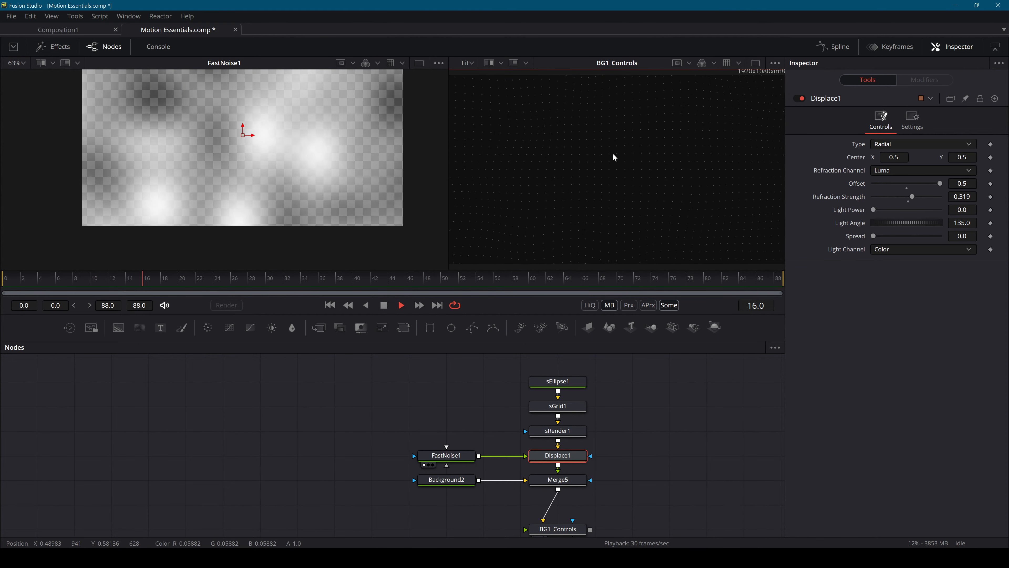
key("space")
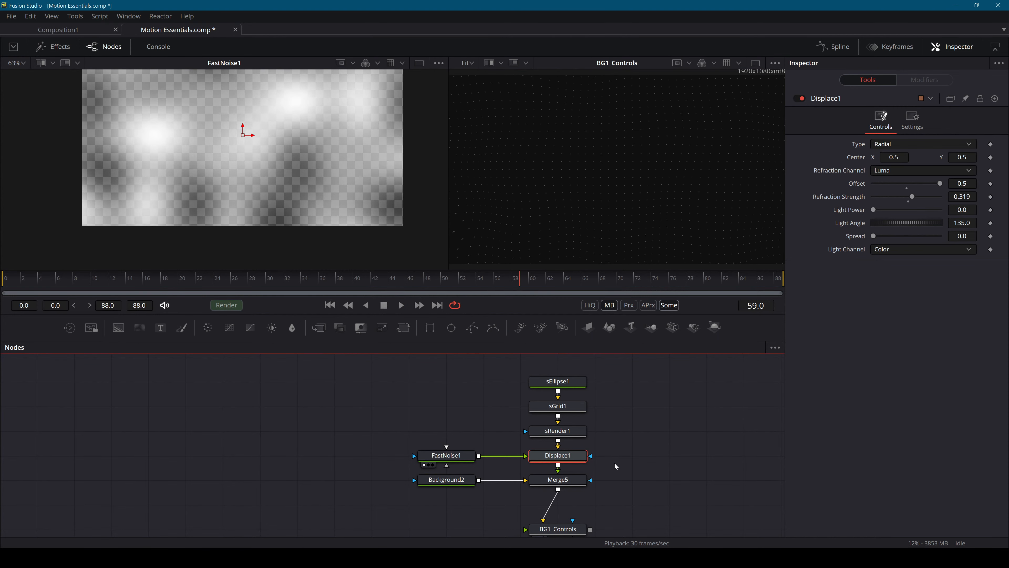
Add a number slider named Grid Spacing to BG1_Controls on the Controls page.
left_click(572, 531)
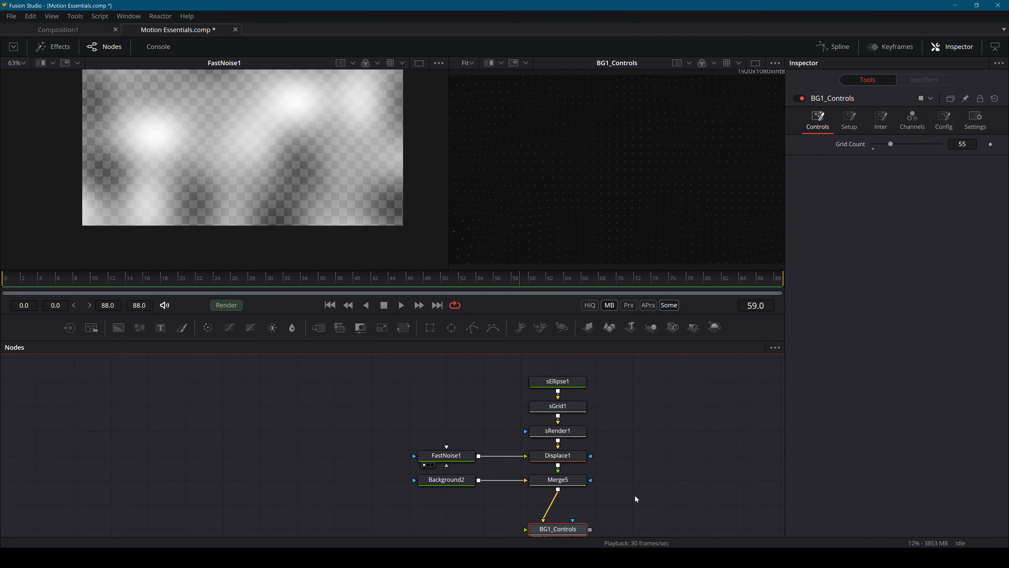
right_click(565, 530)
left_click(592, 434)
type("Grid Spacing")
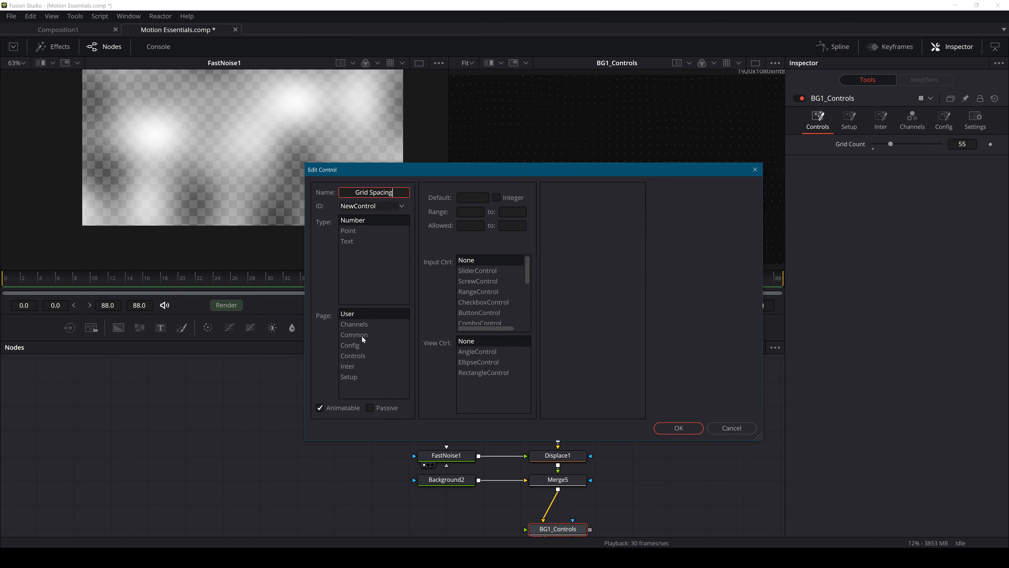
left_click(359, 355)
left_click(473, 271)
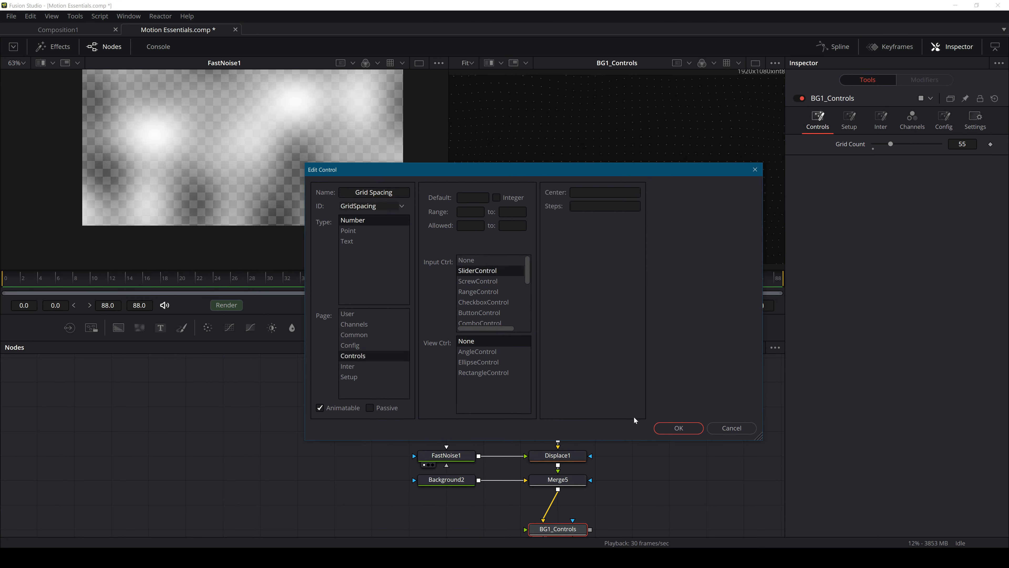
left_click(678, 427)
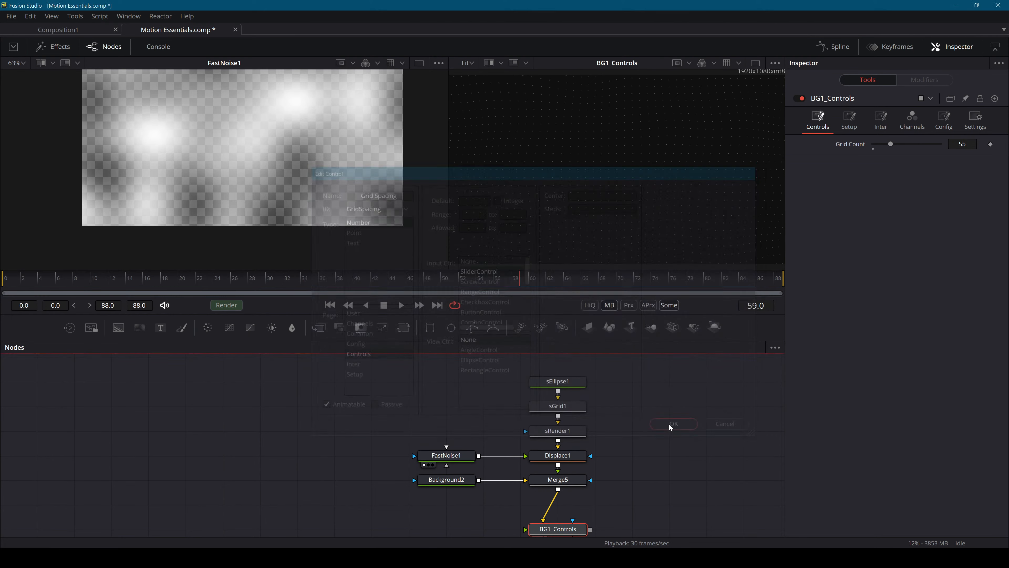
Drive sGrid1's X Offset with the expression BG1_Controls.GridSpacing.
left_click(571, 407)
right_click(855, 198)
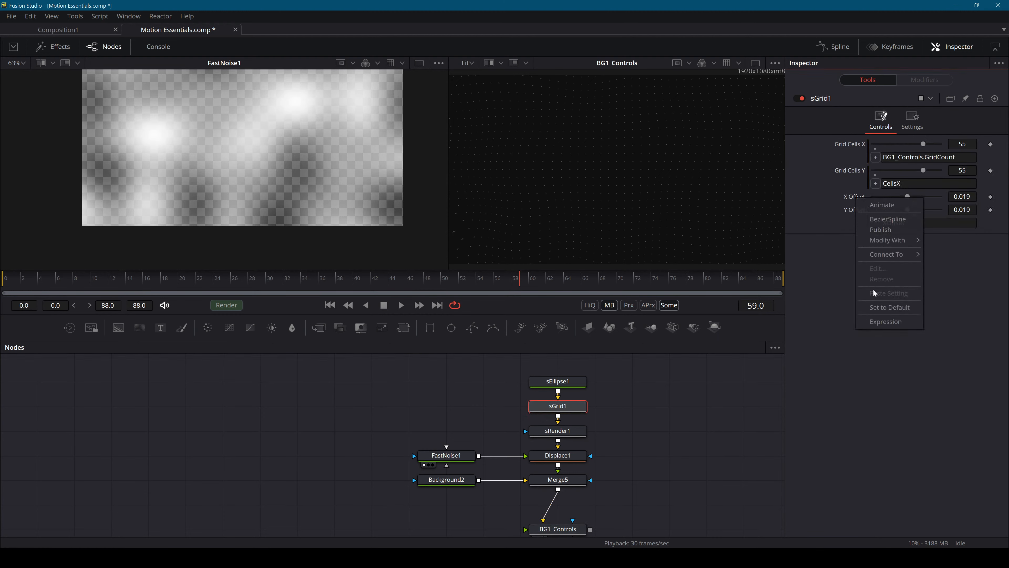
left_click(885, 322)
left_click_drag(914, 210, 786, 217)
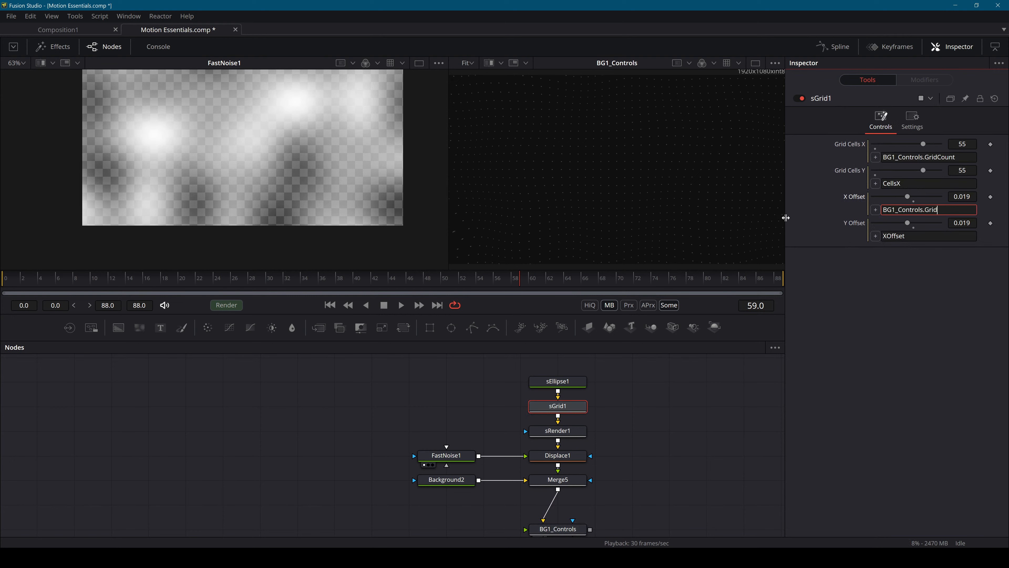
type("BG1_Controls.GridSpacing")
key("Tab")
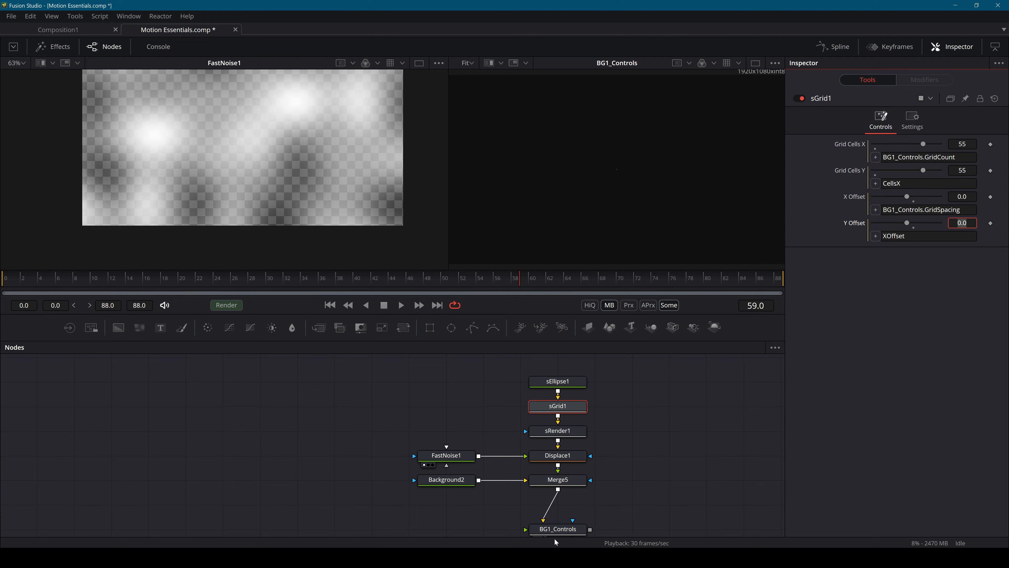
Limit BG1_Controls' Grid Spacing slider to a range of 0 to 0.5 and try spacing values up to 0.1693.
left_click(557, 531)
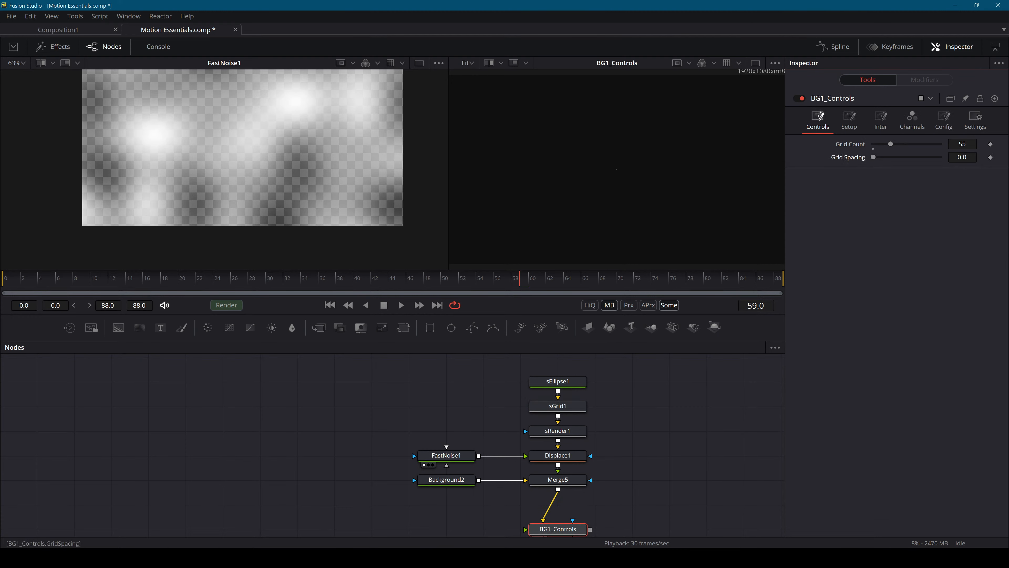
left_click_drag(874, 157, 873, 157)
right_click(569, 529)
left_click(595, 429)
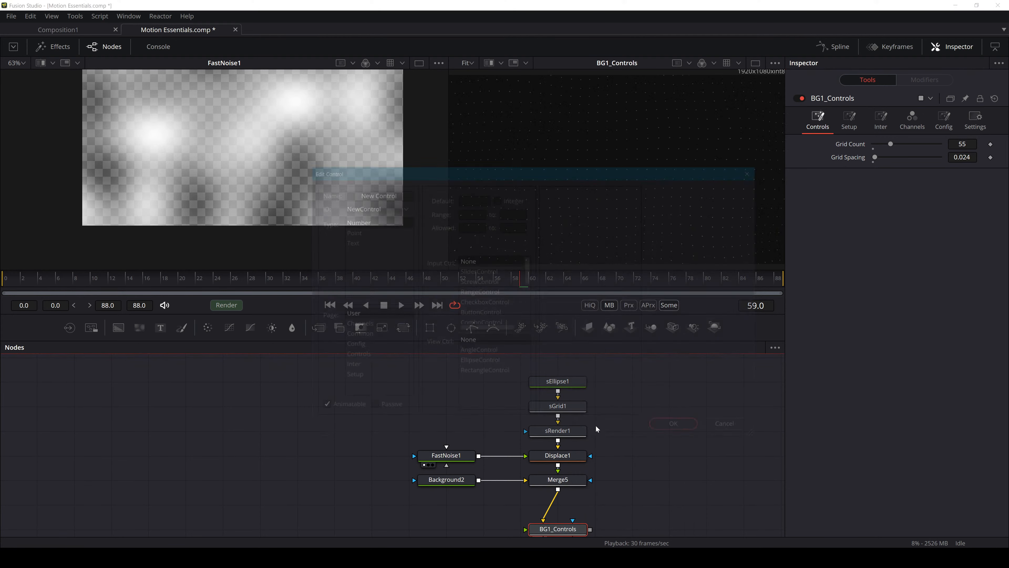
left_click(402, 206)
scroll(475, 370, "down", 10)
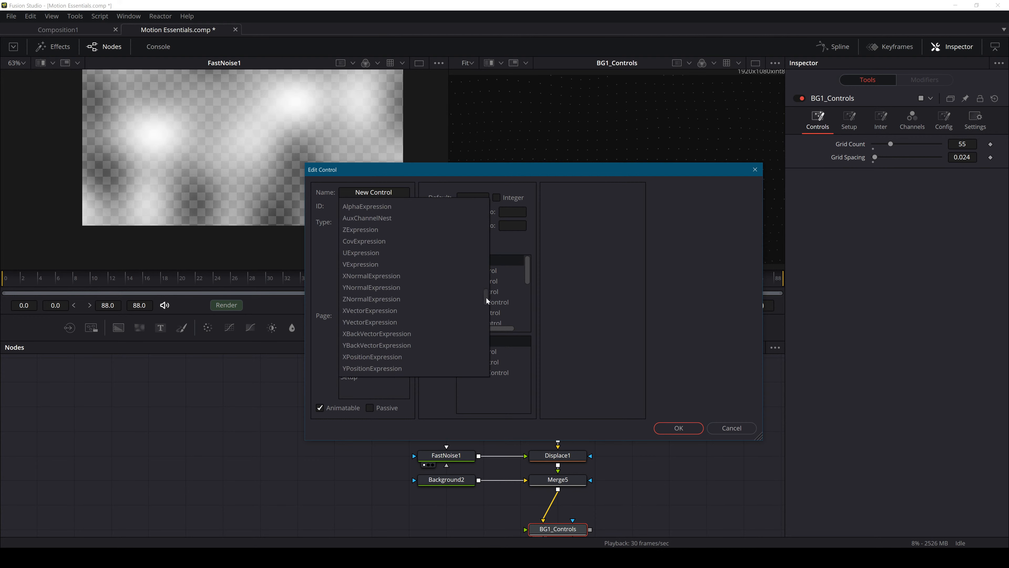
left_click(375, 344)
left_click(520, 211)
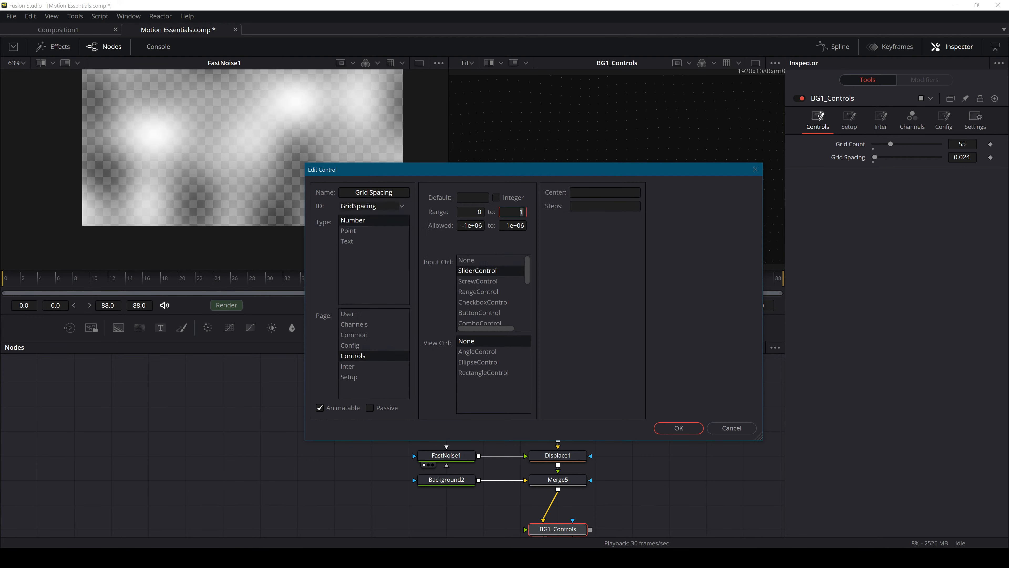
left_click(677, 428)
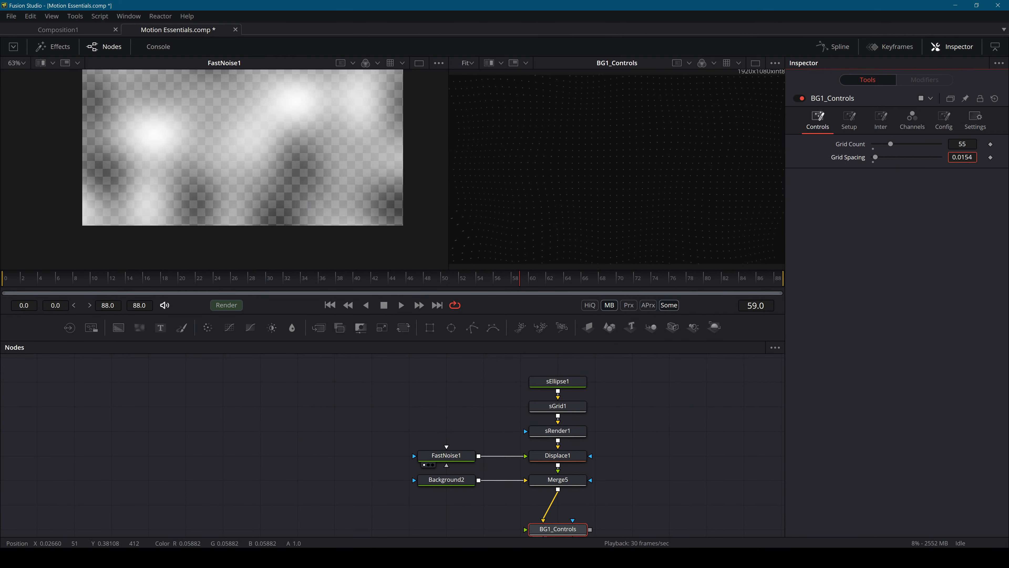
left_click_drag(875, 158, 875, 158)
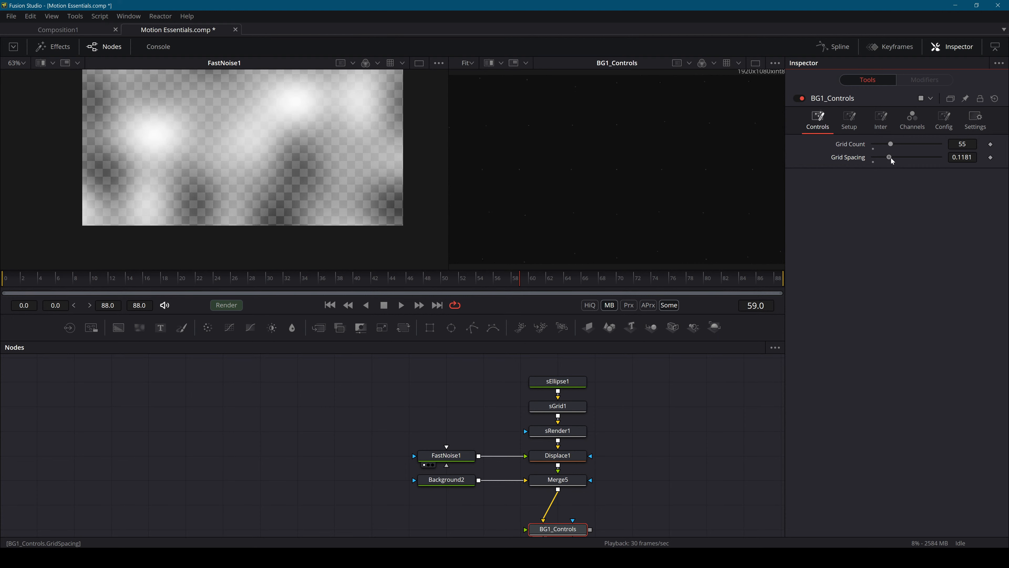
left_click_drag(891, 158, 898, 158)
Limit the Grid Spacing slider's range to a maximum of 0.2 and set Grid Spacing to 0.0205.
right_click(561, 526)
left_click(580, 426)
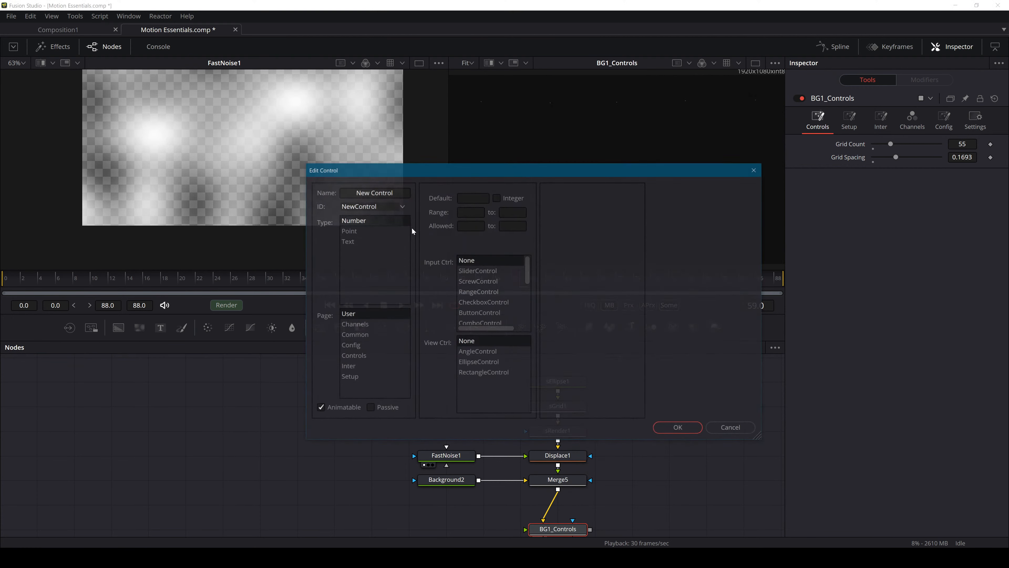
left_click(401, 206)
left_click_drag(487, 212, 476, 342)
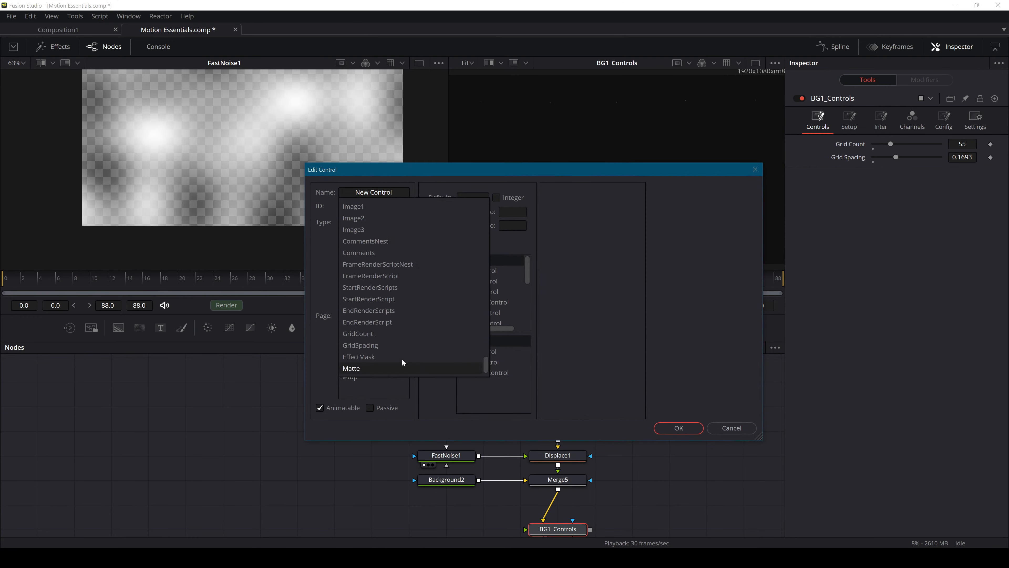
left_click(371, 344)
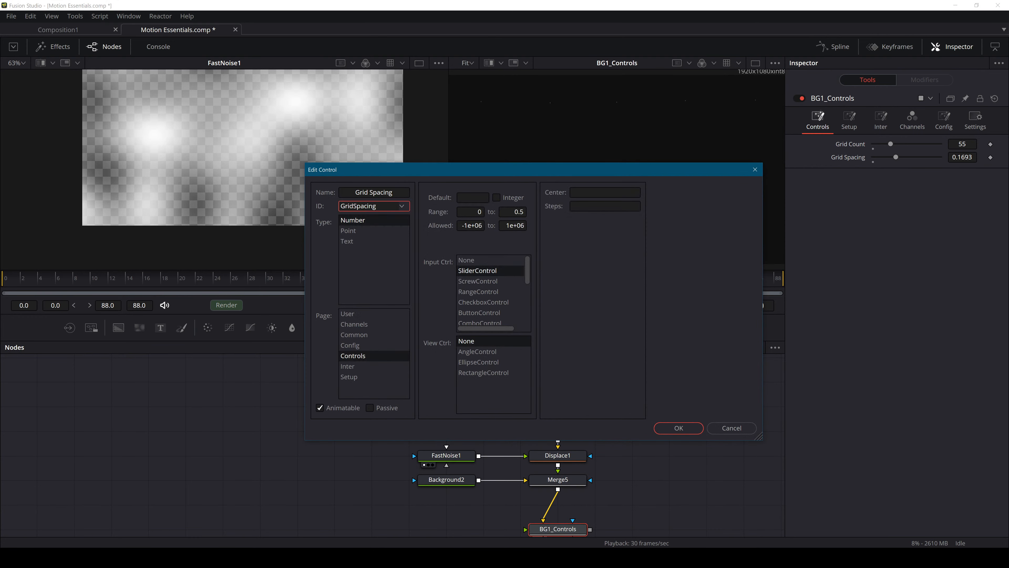
left_click_drag(505, 211, 744, 192)
type(".2")
left_click(677, 427)
left_click_drag(932, 159, 882, 165)
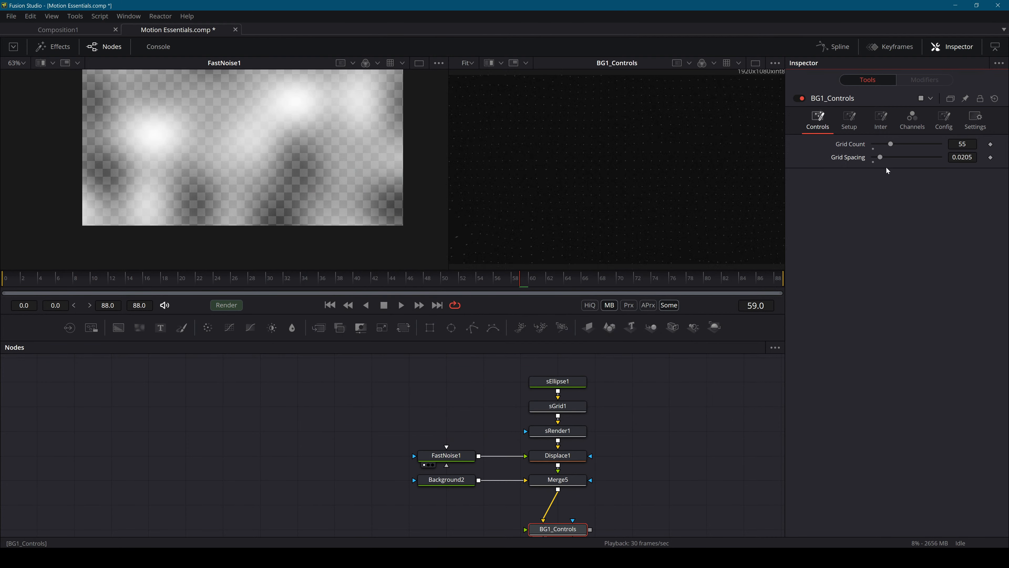
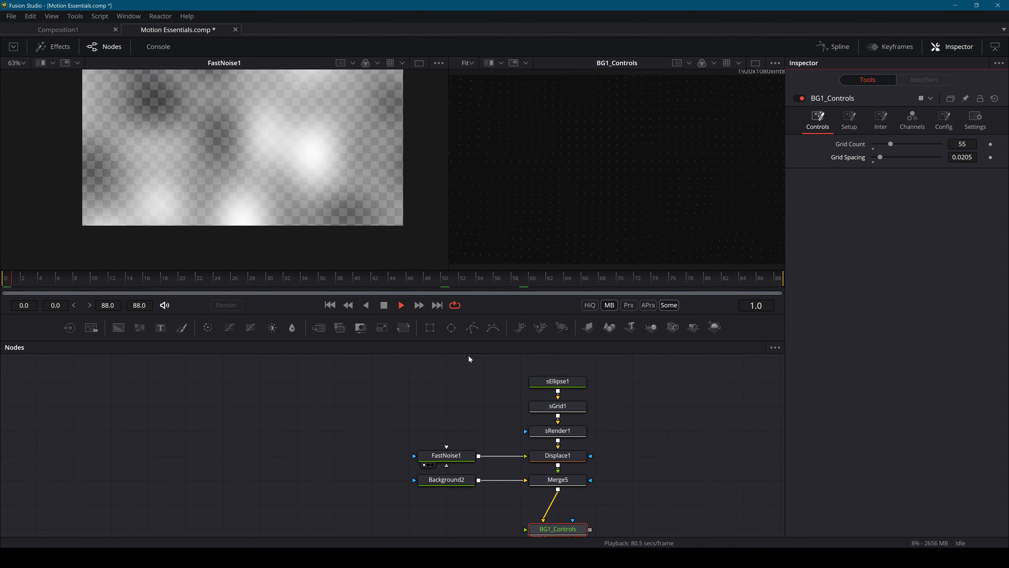
Add a number slider named Speed to BG1_Controls on the Controls page.
right_click(572, 480)
left_click(615, 428)
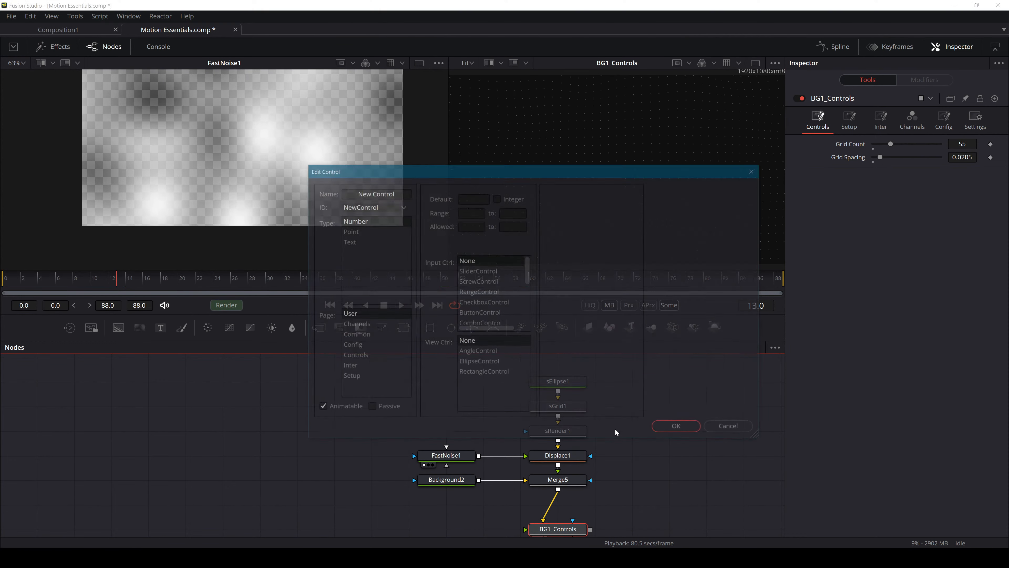
key("ctrl+a")
type("Displacement")
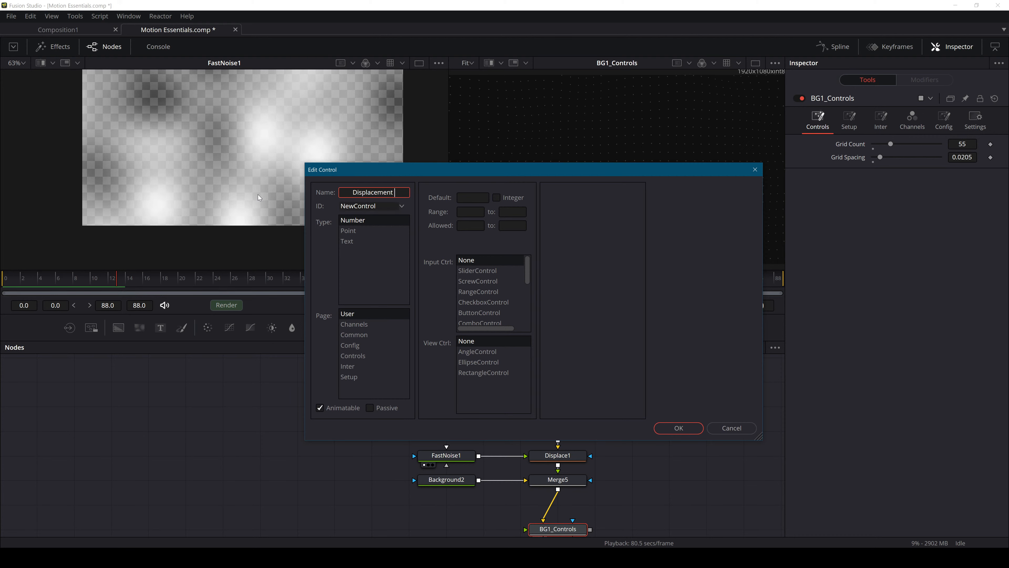
type(" Speed")
key("shift+Home")
type("Speed")
left_click(353, 355)
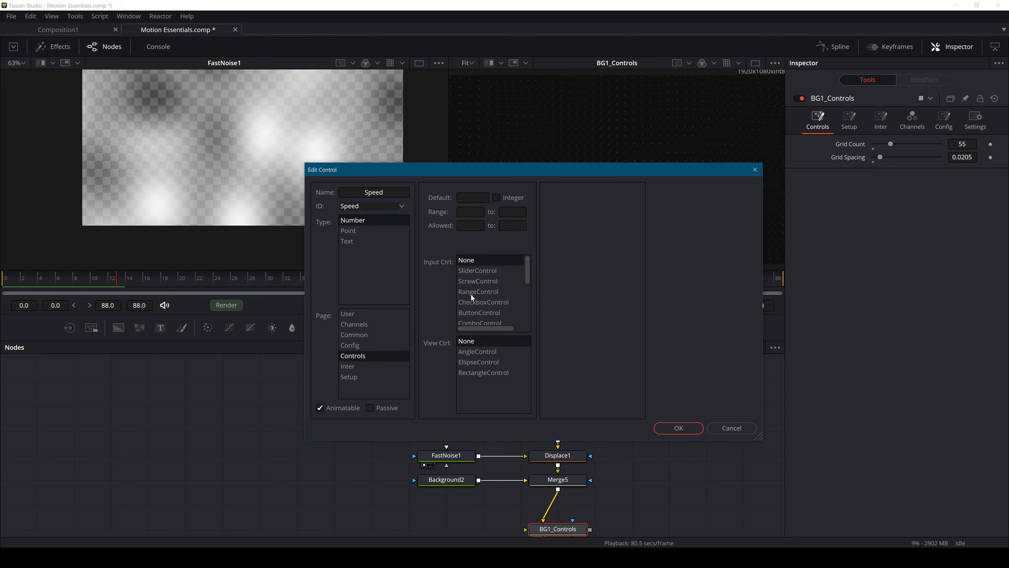
left_click(488, 270)
left_click(680, 428)
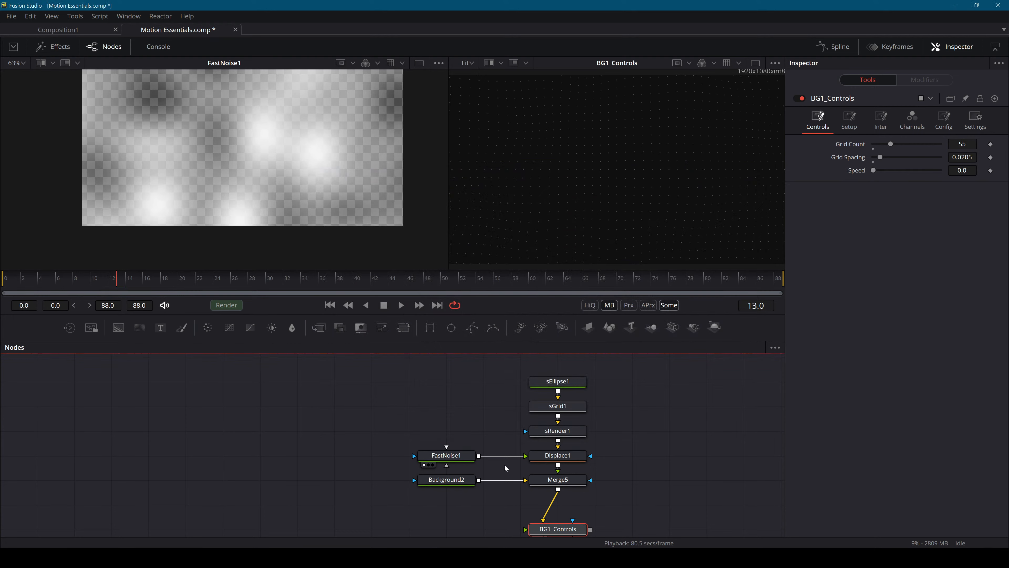
Drive FastNoise1's Seethe Rate with the expression BG1_Controls.Speed.
left_click(447, 455)
right_click(849, 292)
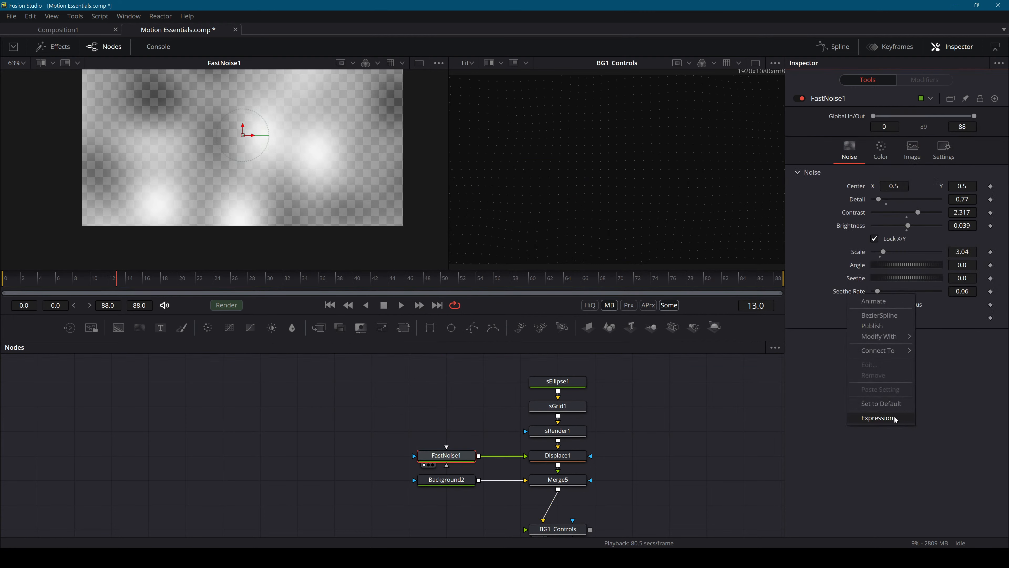
left_click(878, 418)
type("BG")
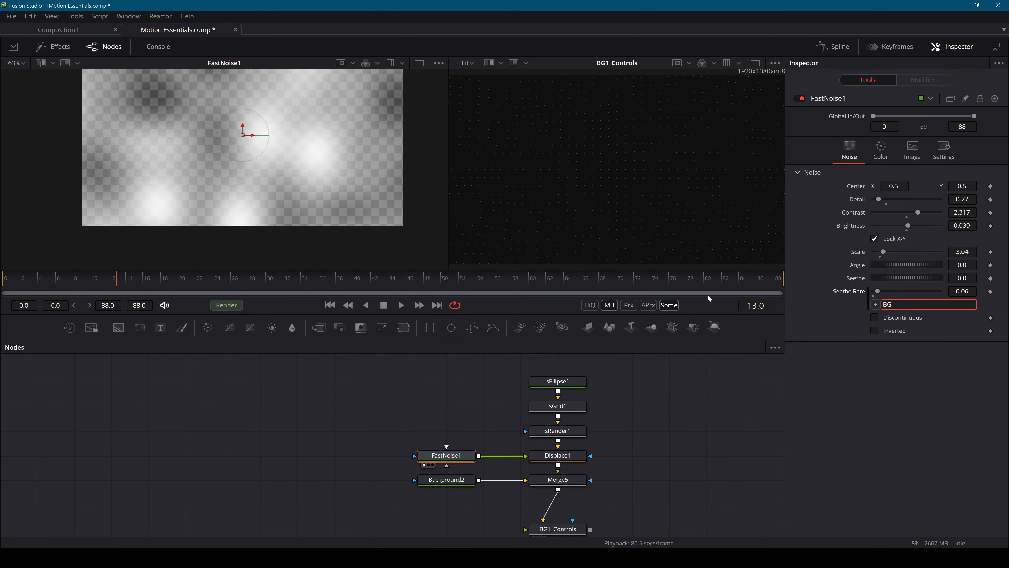
type("1_Controls.Speed")
key("Return")
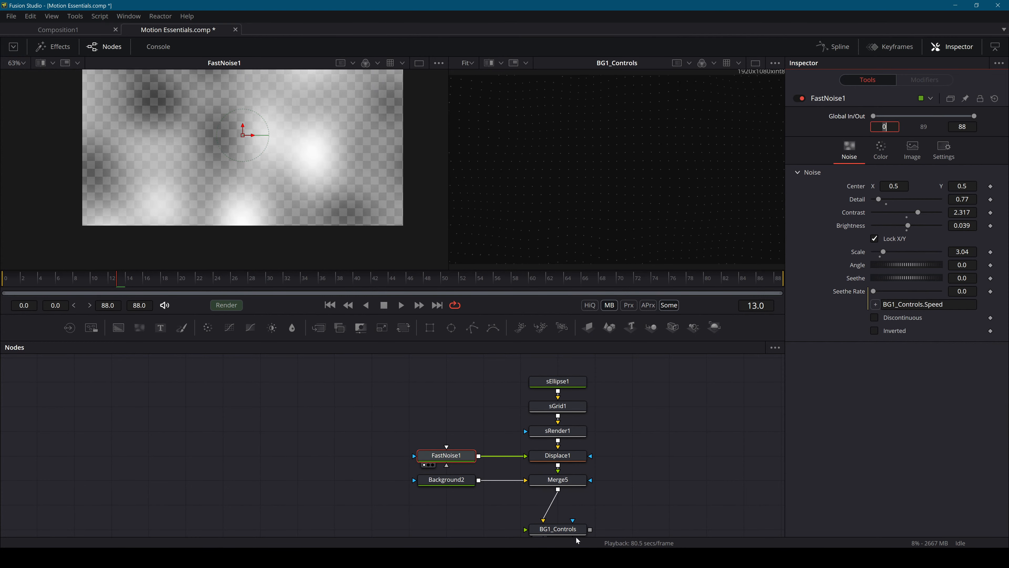
Set Speed on BG1_Controls to 0.102, play the animation, and reduce Speed to 0.097.
left_click(558, 528)
mouse_move(873, 170)
left_mouse_down()
mouse_move(908, 168)
mouse_move(880, 176)
left_mouse_up()
key("space")
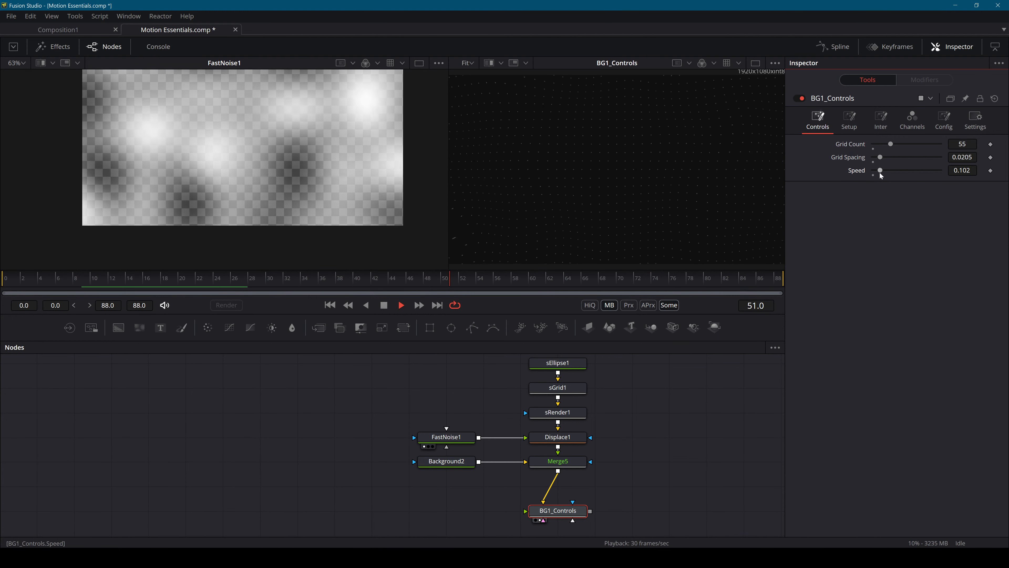
left_click_drag(961, 170, 959, 171)
Limit BG1_Controls' Speed slider to a range of 0 to 0.5.
right_click(560, 508)
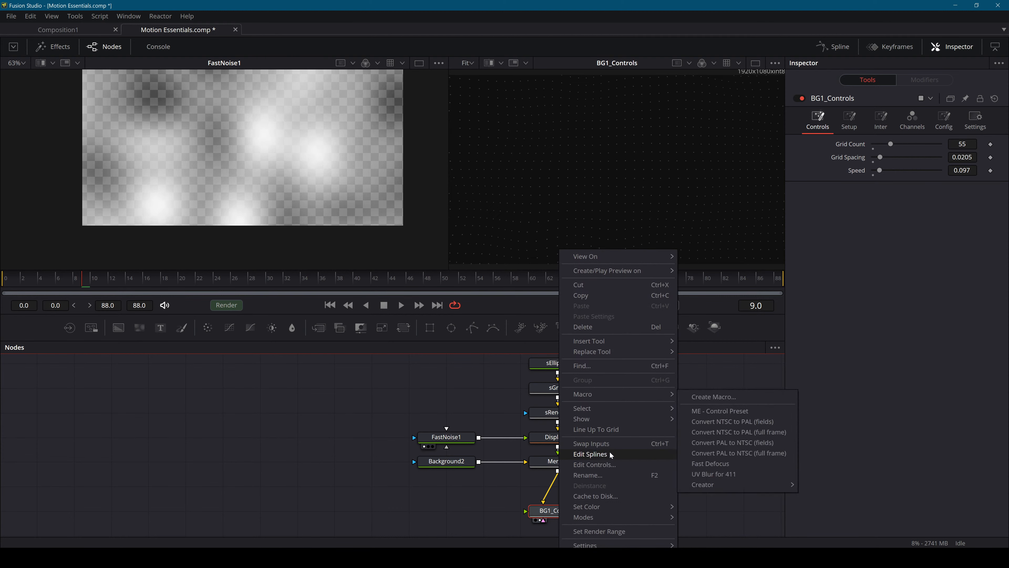
left_click(608, 466)
left_click(403, 207)
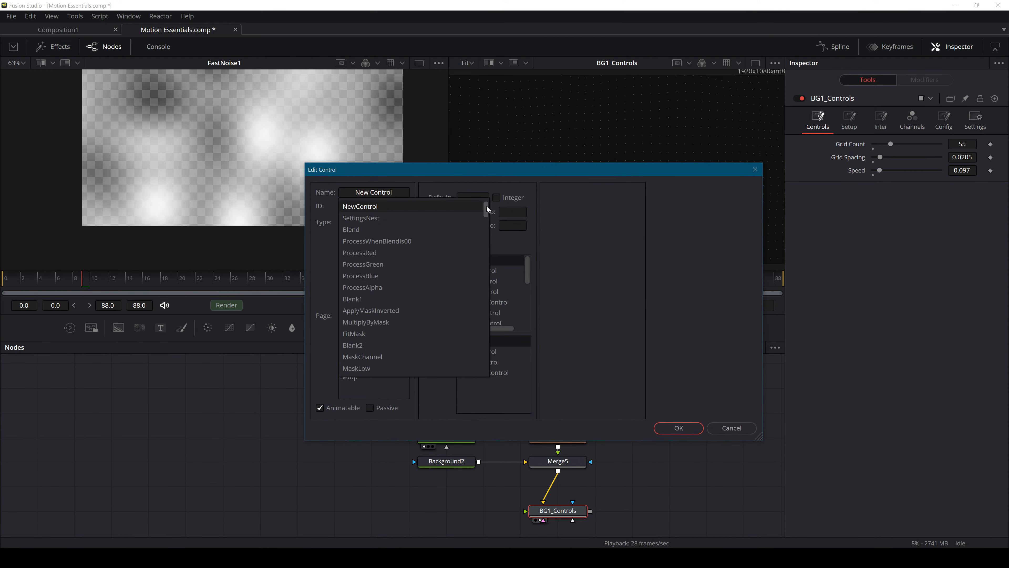
left_click_drag(488, 208, 481, 377)
left_click(352, 345)
left_click(521, 212)
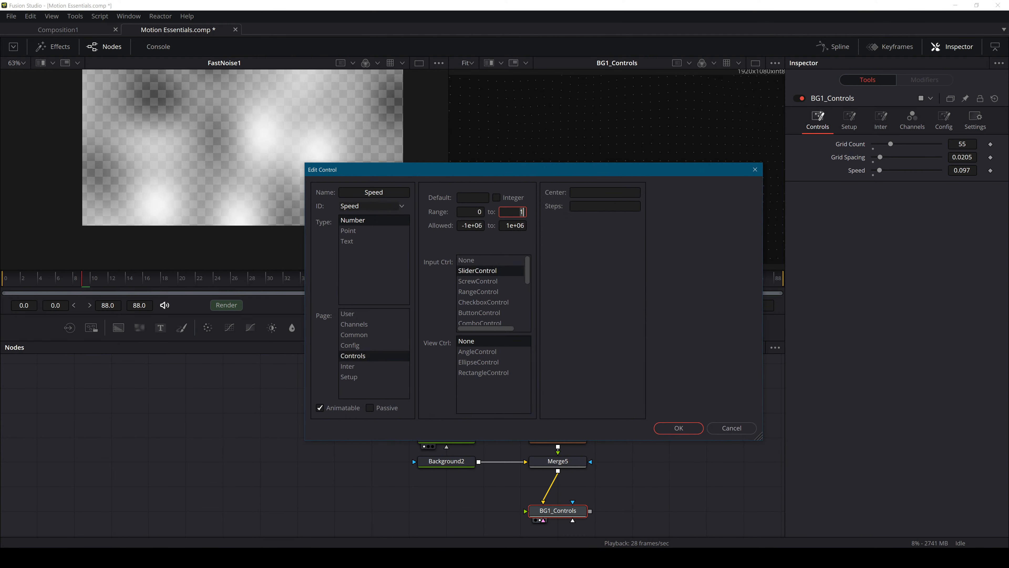
left_click(671, 427)
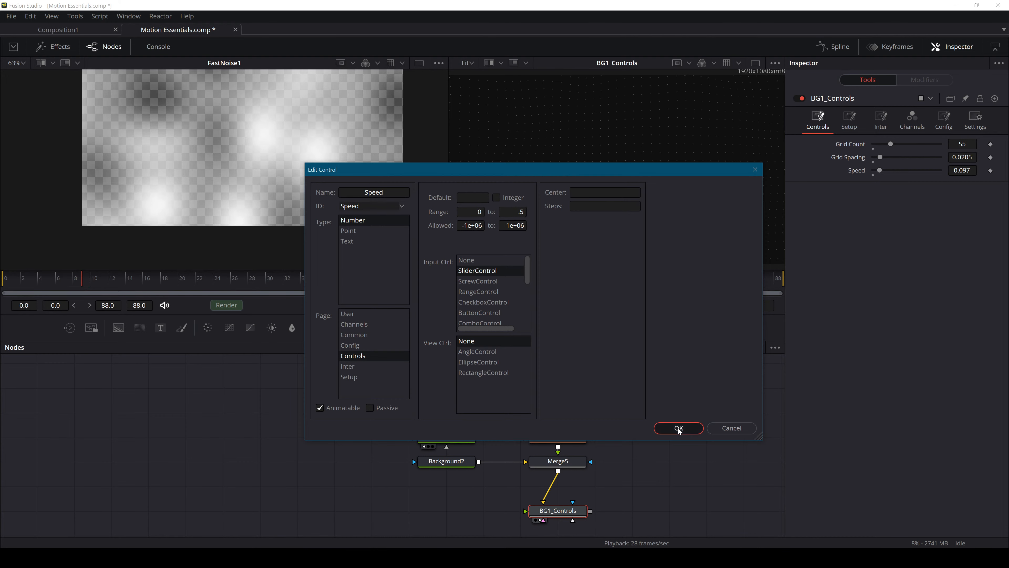
Set Speed on BG1_Controls to 0.063 and play the animation to check the noise motion, then stop it.
left_click_drag(931, 170, 883, 172)
key("space")
key("space")
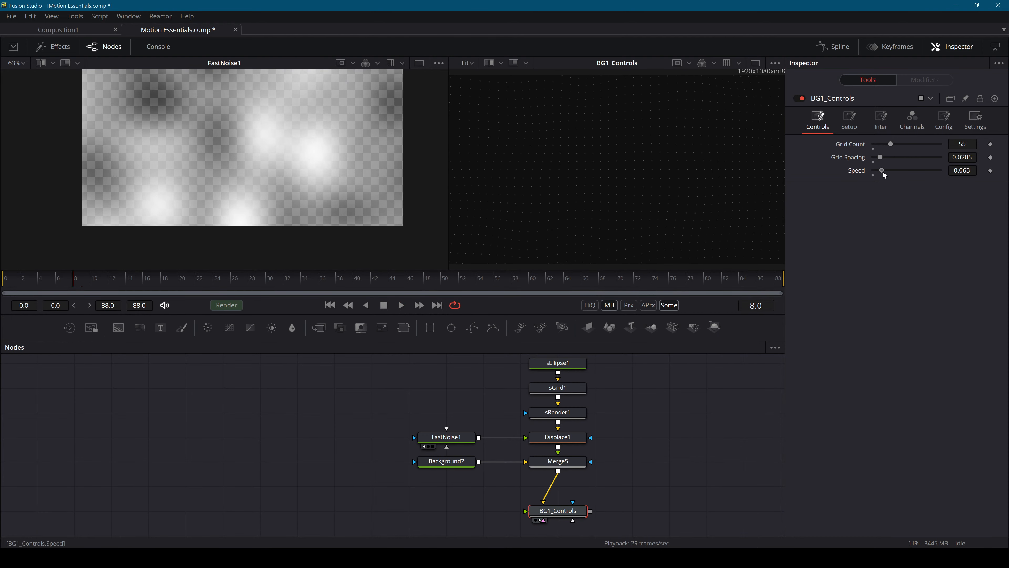
key("space")
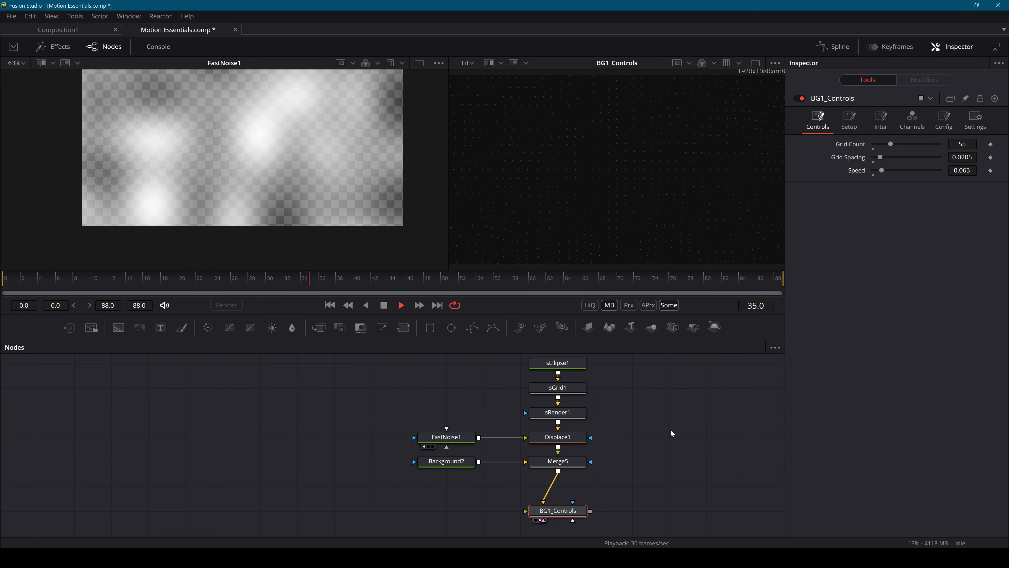
key("space")
Edit BG1_Controls' Grid Count control to give it a default value.
right_click(576, 512)
left_click(626, 408)
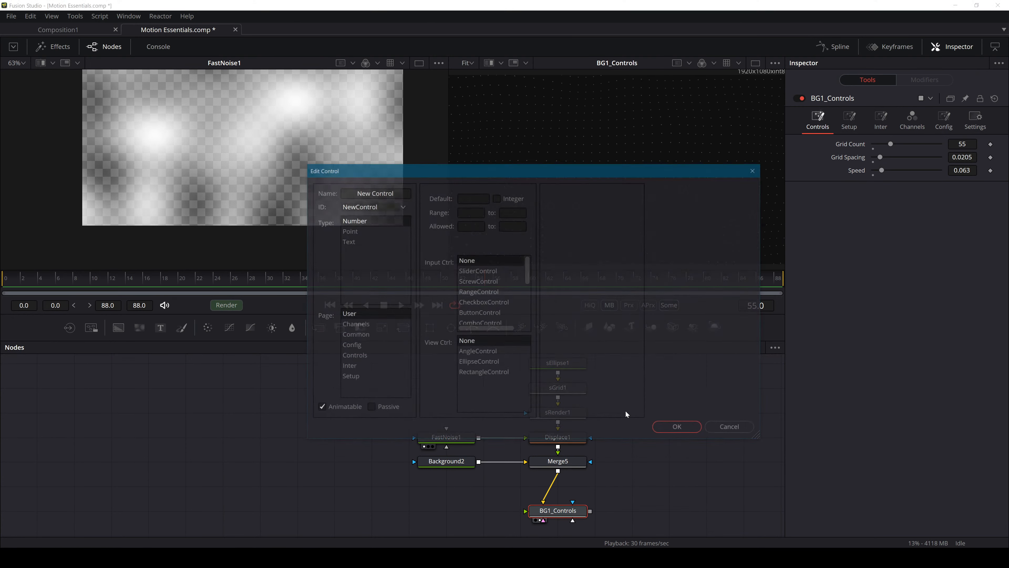
left_click(403, 210)
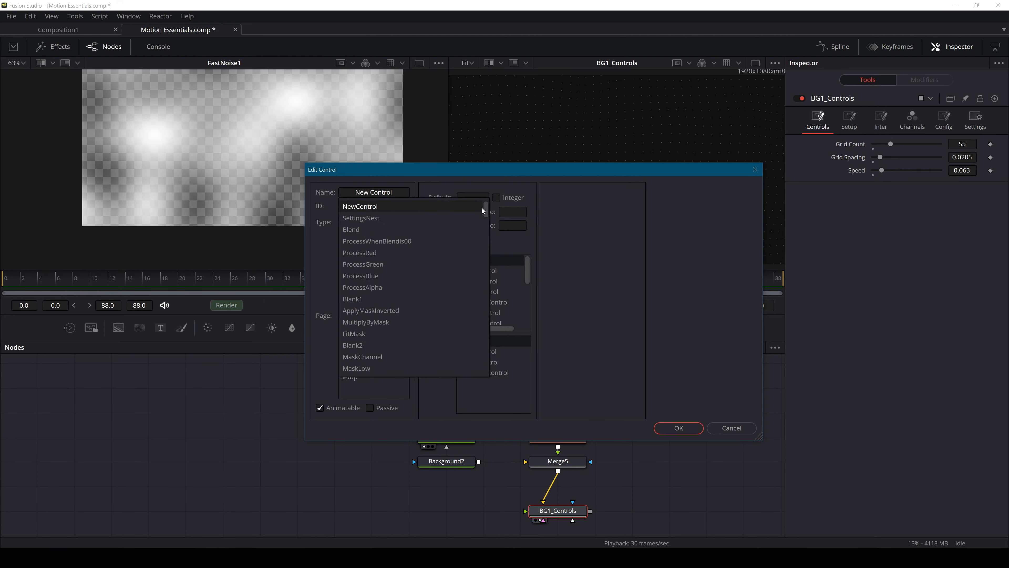
scroll(437, 278, "down", 10)
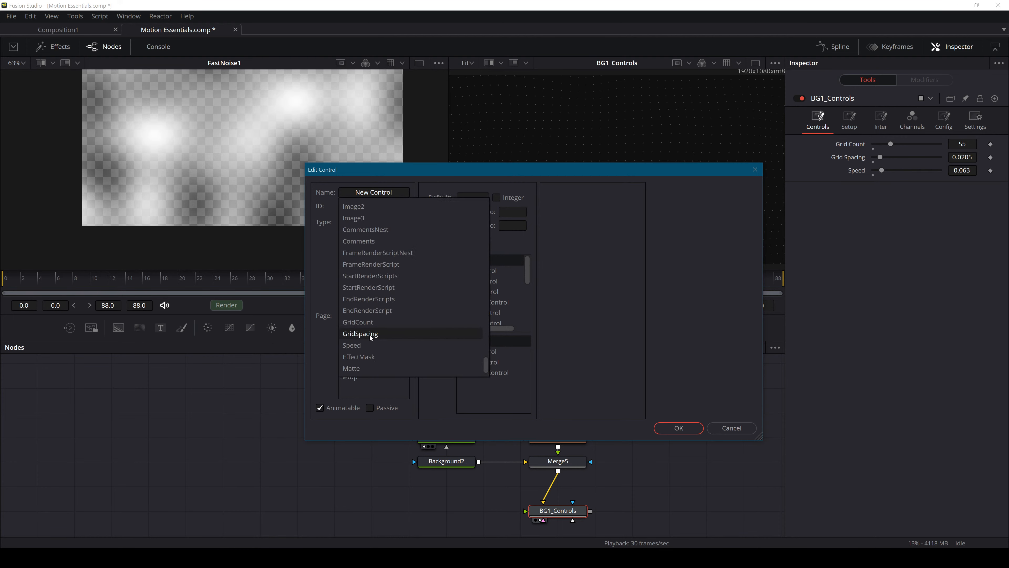
left_click(370, 322)
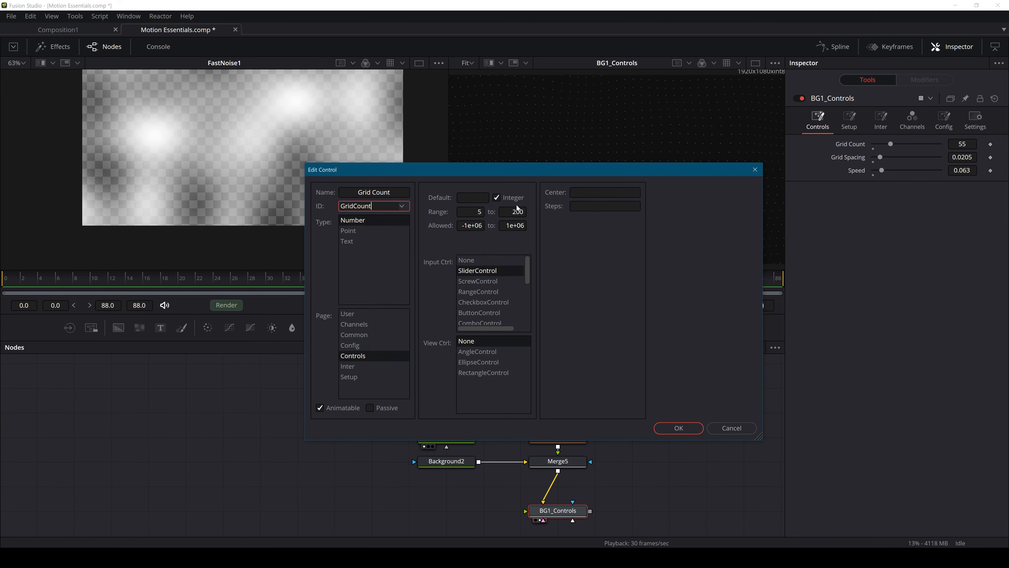
left_click(473, 198)
left_click(677, 427)
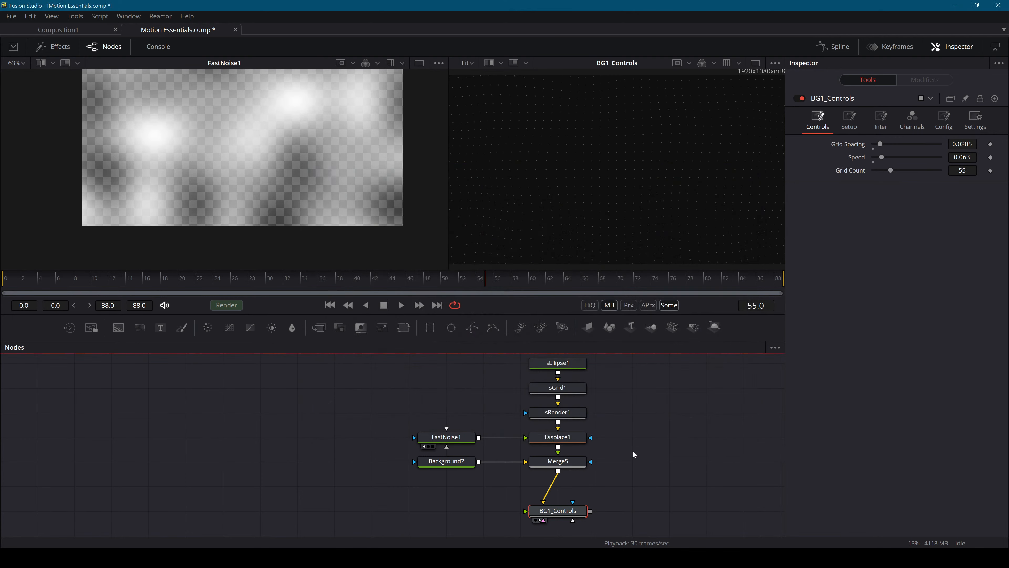
Edit BG1_Controls' Grid Spacing control to give it a default value.
right_click(553, 512)
left_click(592, 410)
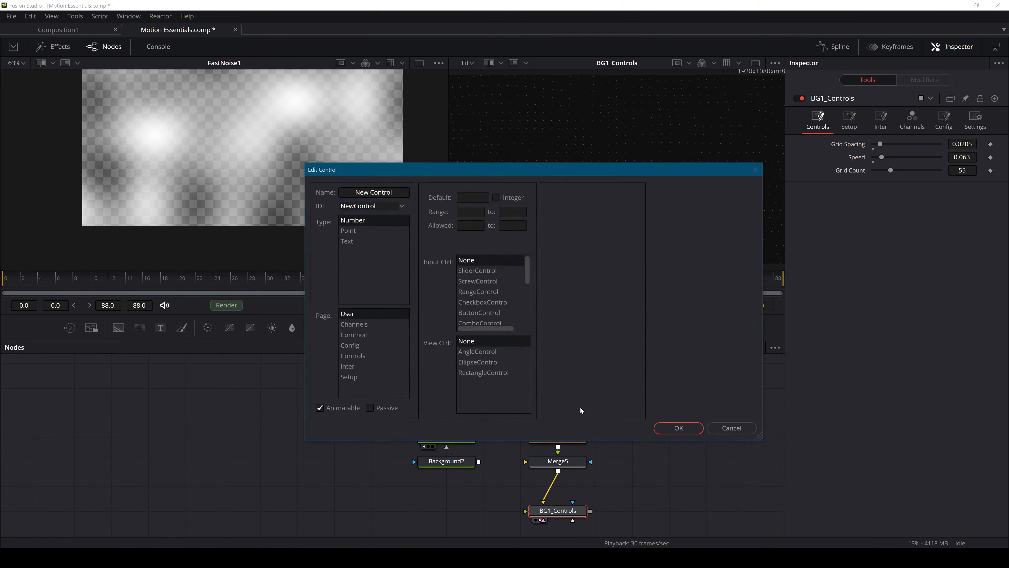
left_click(401, 208)
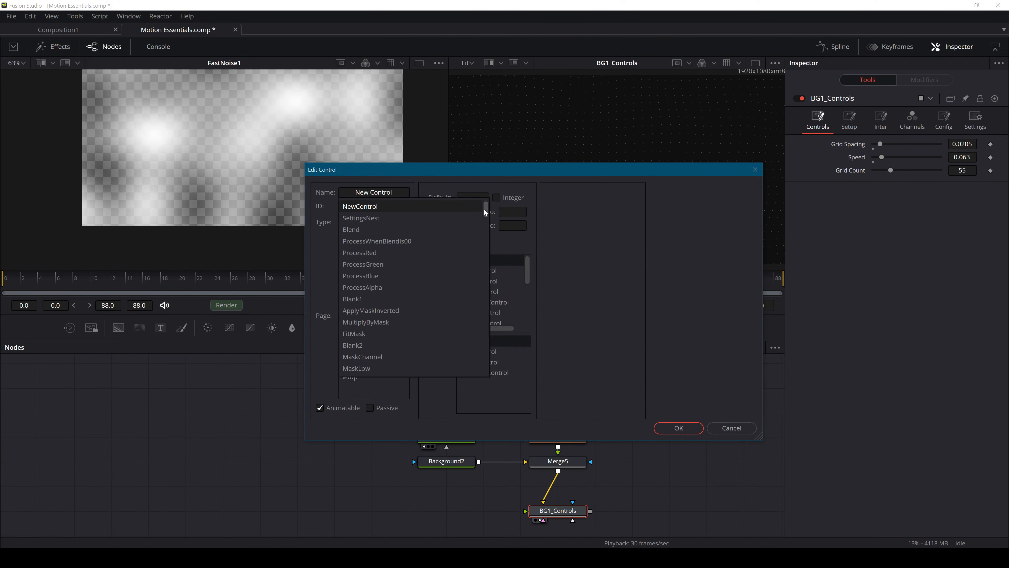
scroll(364, 340, "down", 8)
left_click(360, 322)
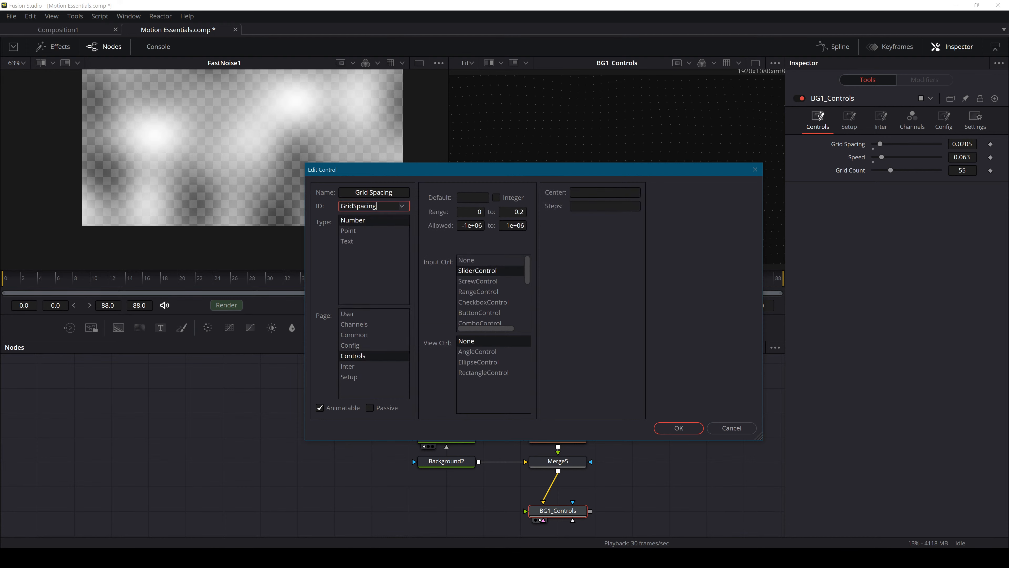
left_click(473, 198)
key("BackSpace")
key("Return")
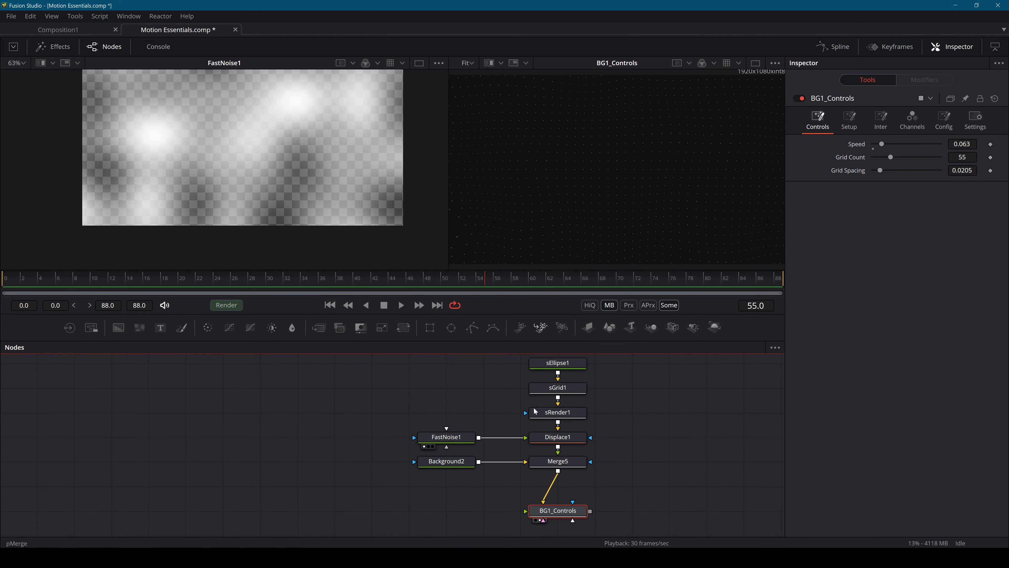
Set the default value of BG1_Controls' Speed control to 0.063.
right_click(570, 512)
left_click(604, 406)
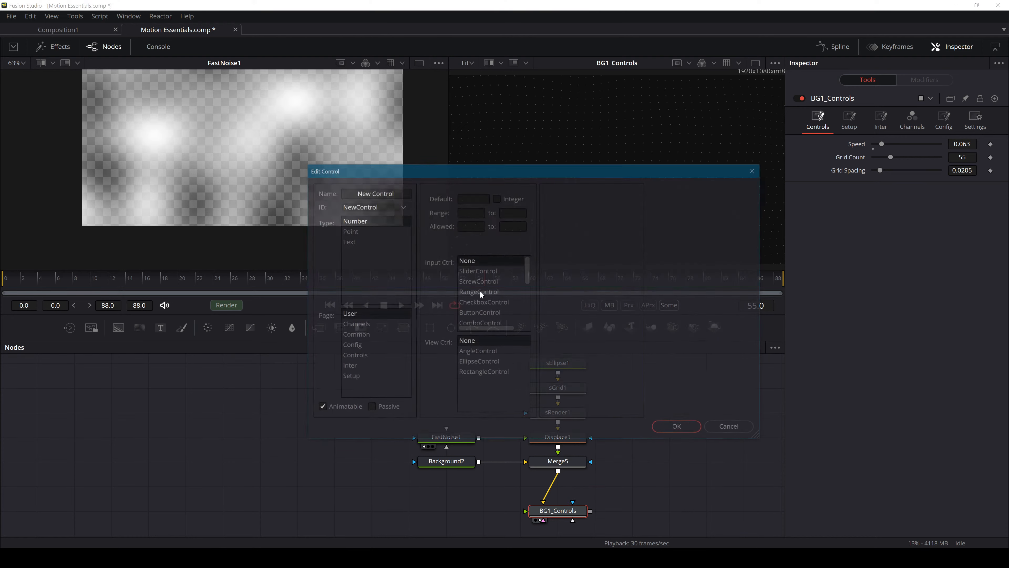
left_click(457, 206)
left_click_drag(485, 208, 482, 405)
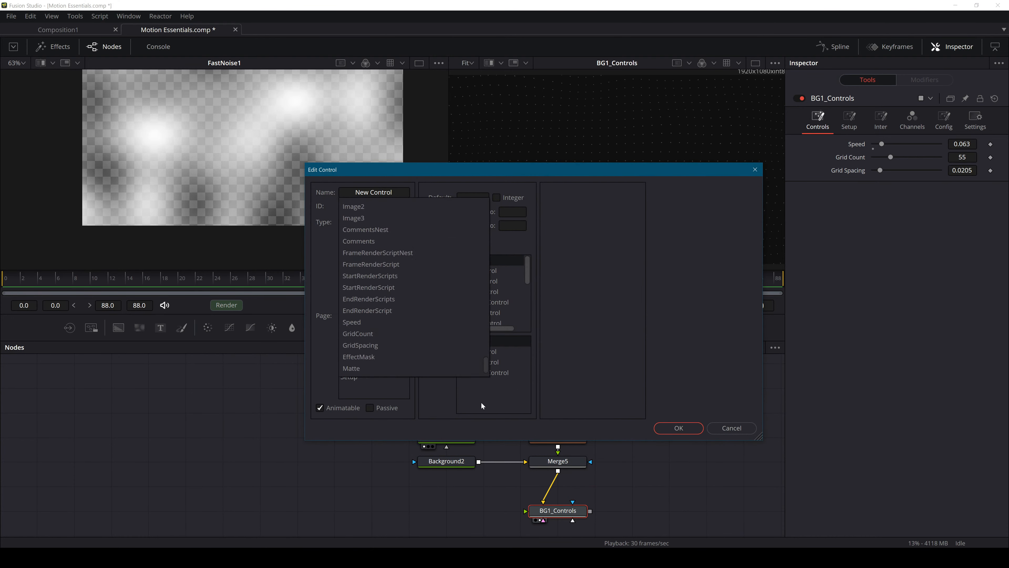
left_click(356, 323)
left_click(485, 197)
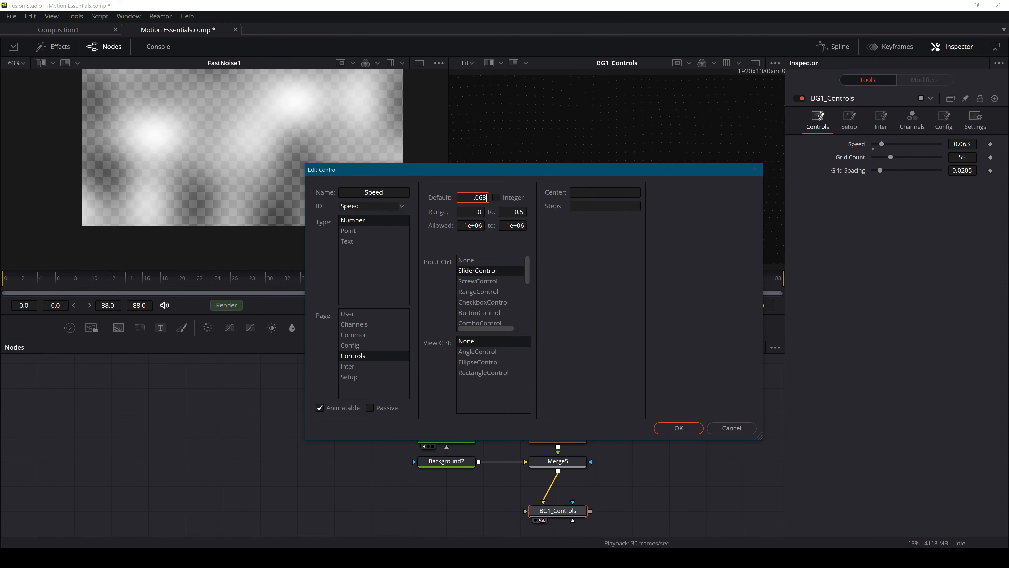
key("Return")
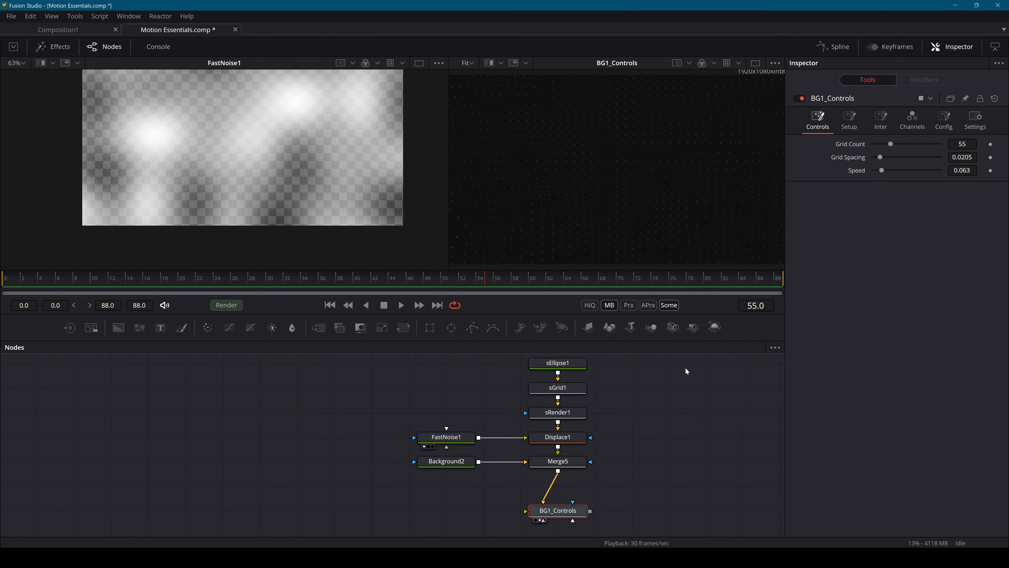
Play the animation in reverse to check the displaced dot grid's motion, and stop it.
left_click(670, 422)
left_click(366, 305)
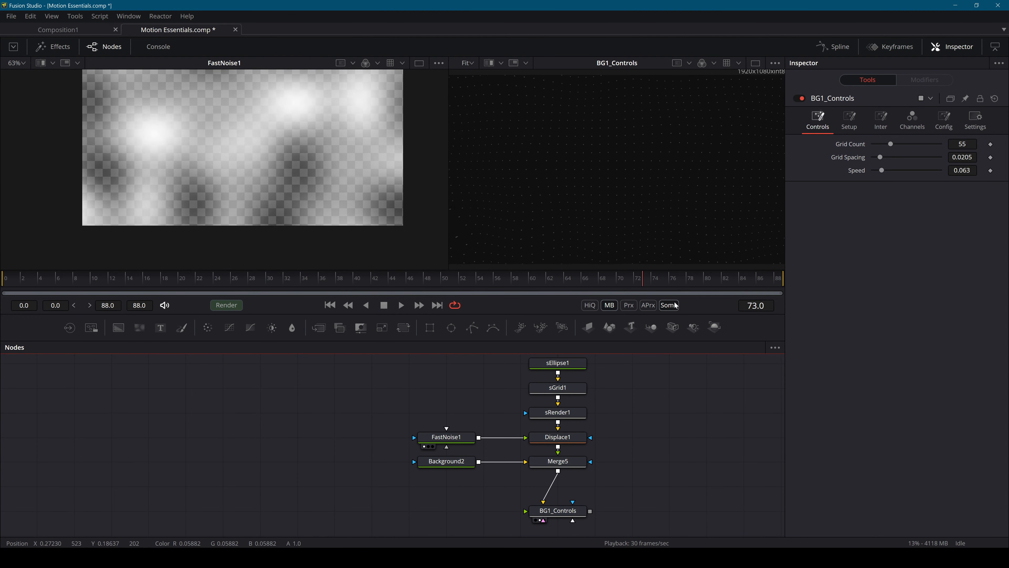
key("space")
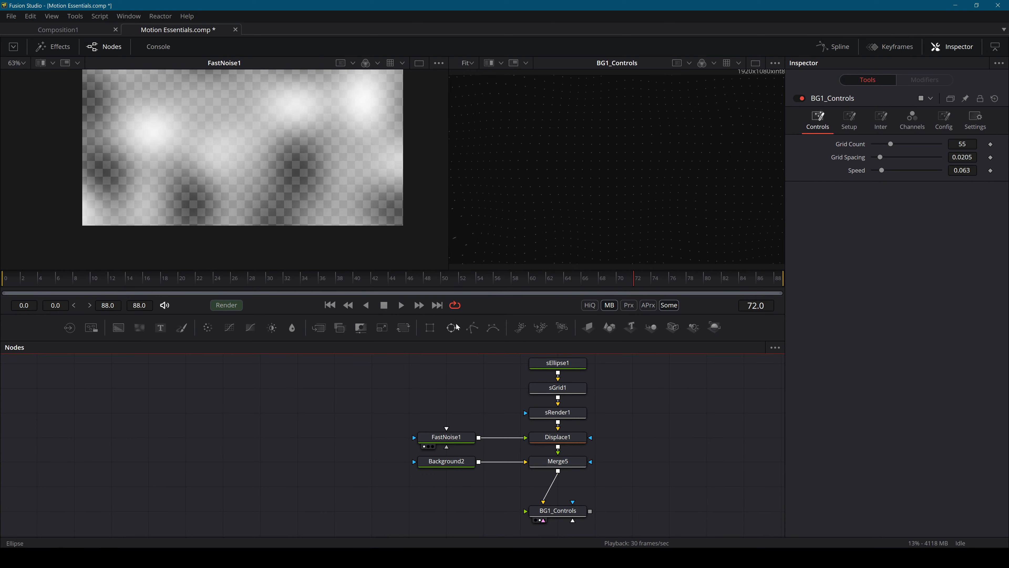
Add an Ellipse mask to Merge5 with Width 0.913 and Soft Edge 0.2.
left_click_drag(450, 327, 572, 465)
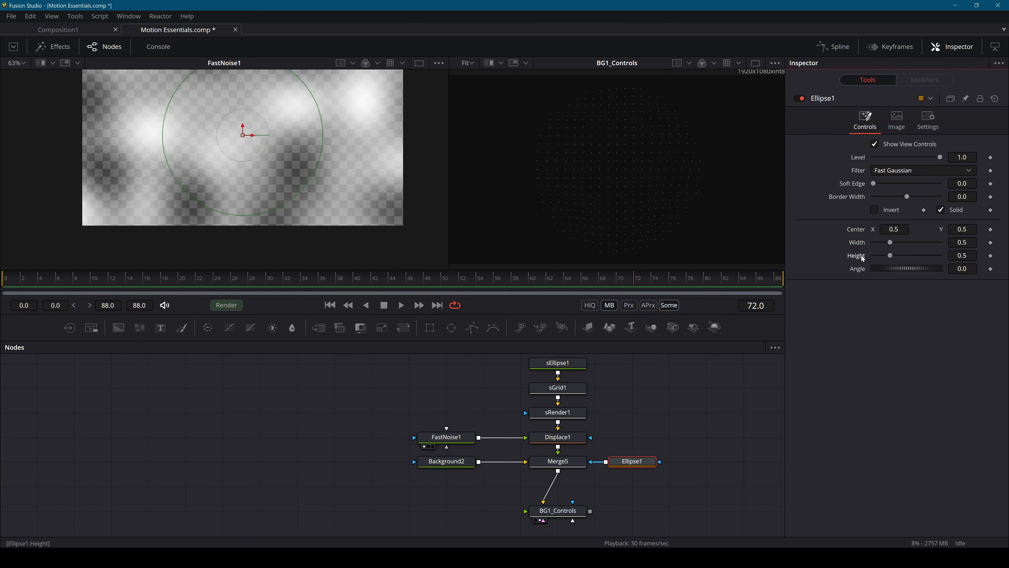
right_click(888, 251)
key("Escape")
mouse_move(889, 242)
left_mouse_down()
mouse_move(918, 245)
mouse_move(907, 243)
left_mouse_up()
left_click_drag(874, 183, 940, 183)
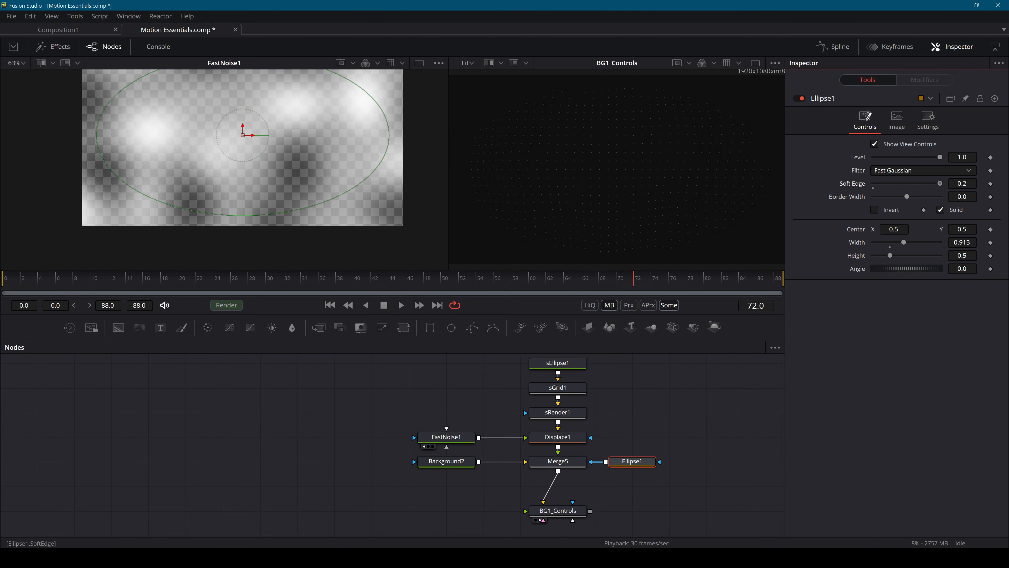
Enlarge the ellipse mask to Width 1.288 and Height 0.63, with Soft Edge 0.4.
mouse_move(903, 242)
left_mouse_down()
mouse_move(914, 244)
mouse_move(895, 255)
left_mouse_up()
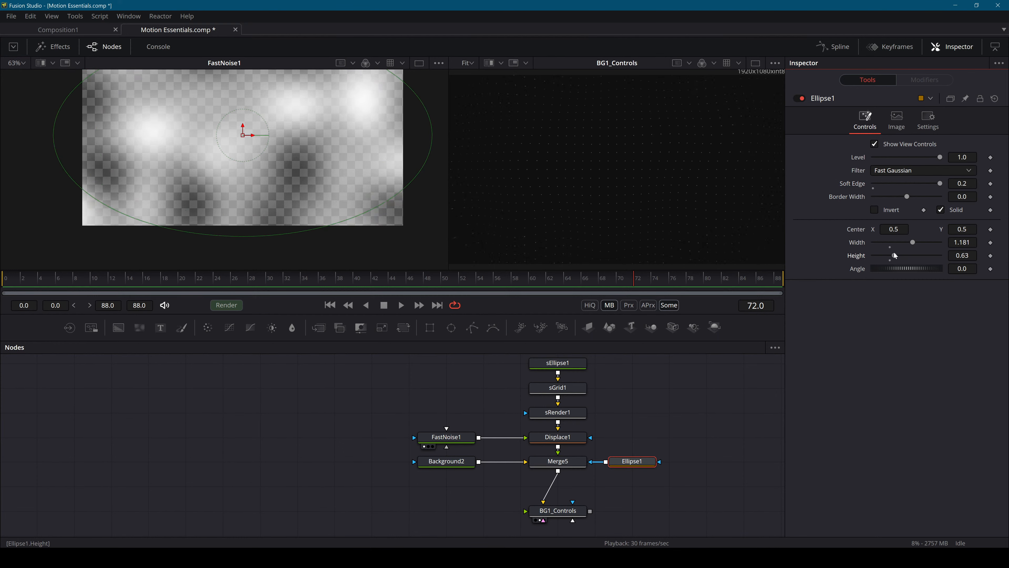
left_click(962, 183)
type(".4")
key("Tab")
left_click_drag(913, 243, 916, 243)
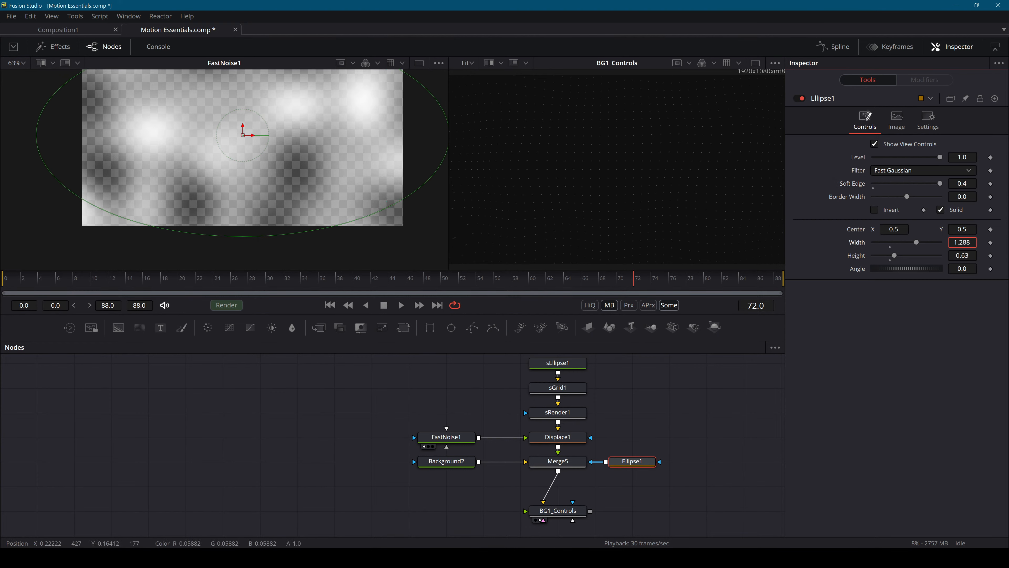
Drive Ellipse1's Height with the expression Width/2 and set its Width to 1.417.
right_click(861, 257)
left_click(890, 284)
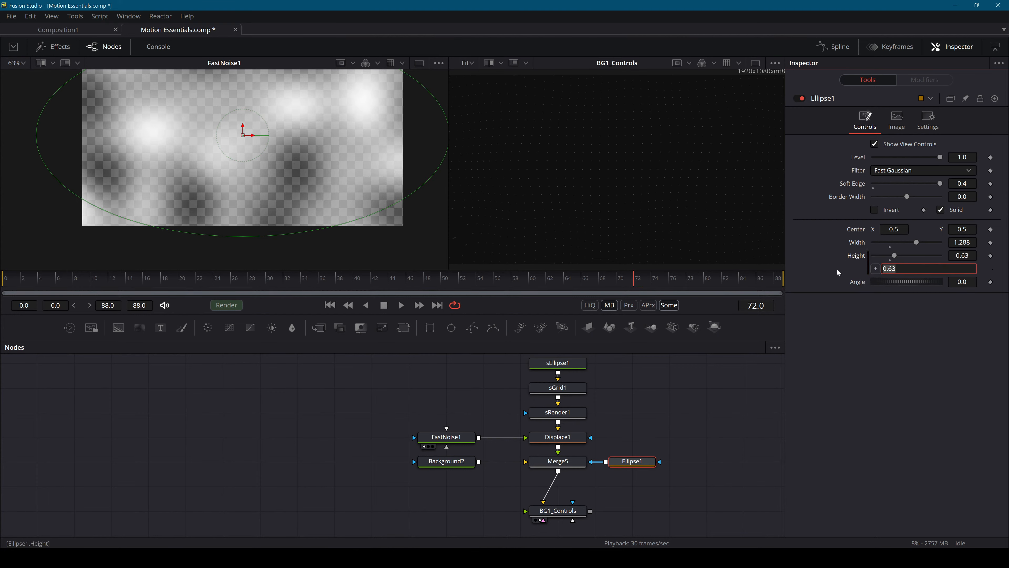
type("Width/2")
key("Return")
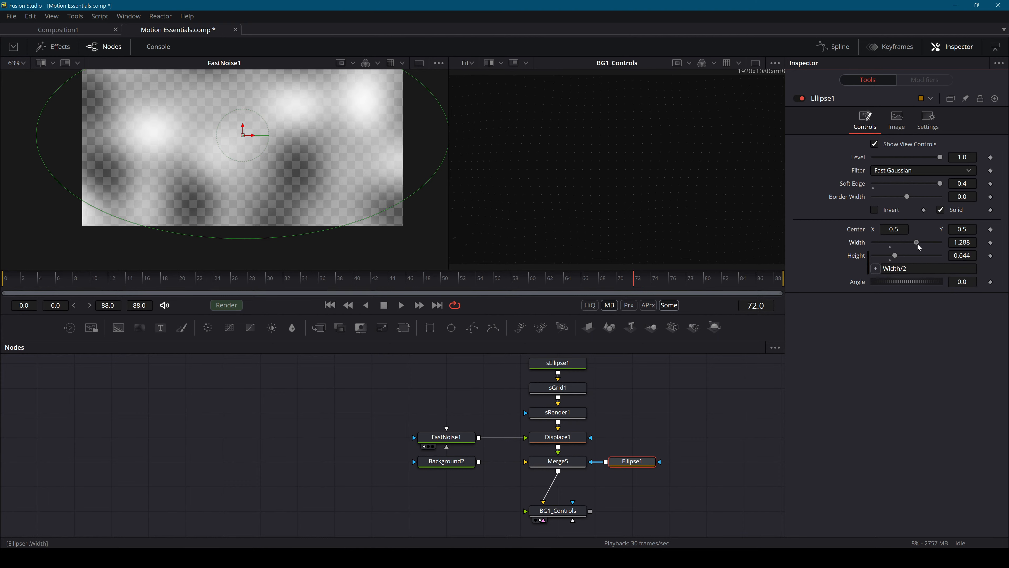
mouse_move(919, 247)
left_mouse_down()
mouse_move(892, 244)
mouse_move(979, 239)
mouse_move(922, 243)
left_mouse_up()
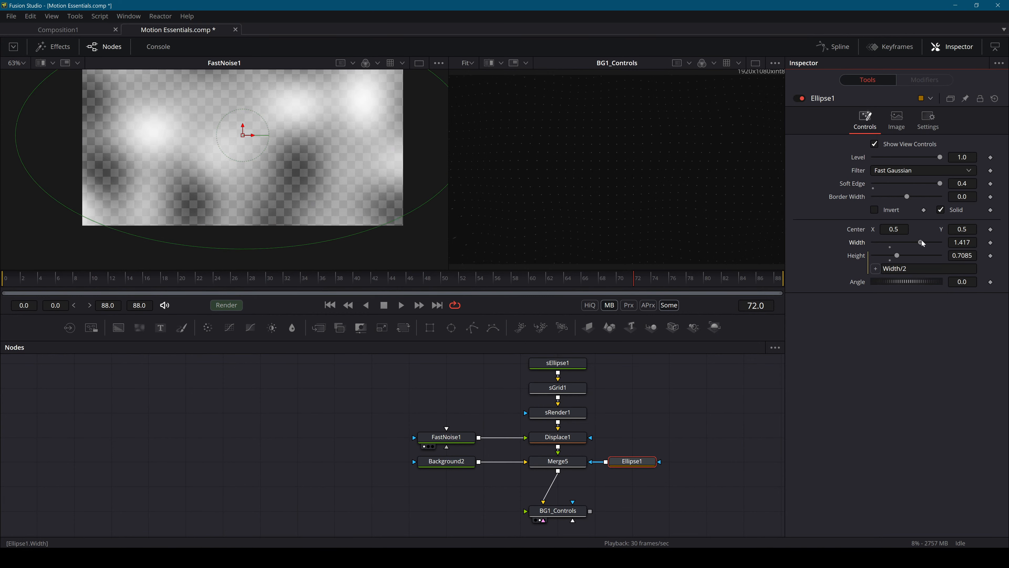
Add a Vignette Size slider control to BG1_Controls on the Controls page and set it to 0.228.
left_click(557, 511)
right_click(554, 513)
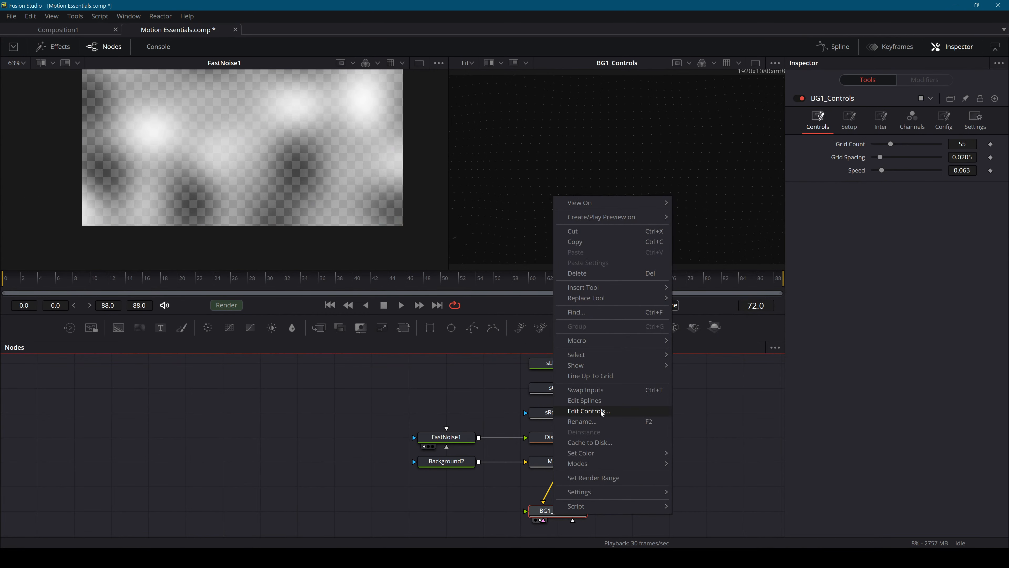
left_click(602, 411)
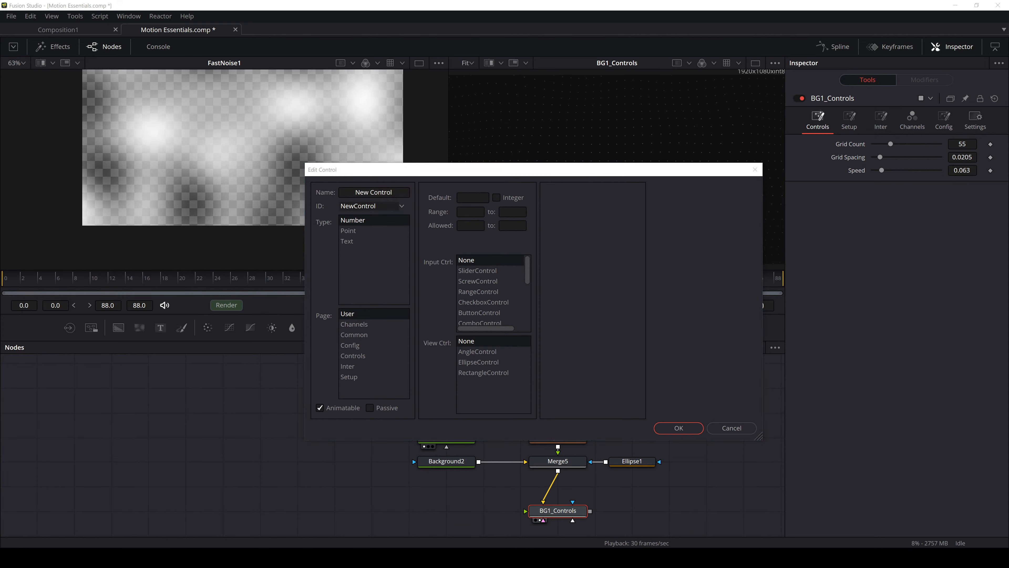
left_click(463, 179)
left_click_drag(400, 193, 227, 191)
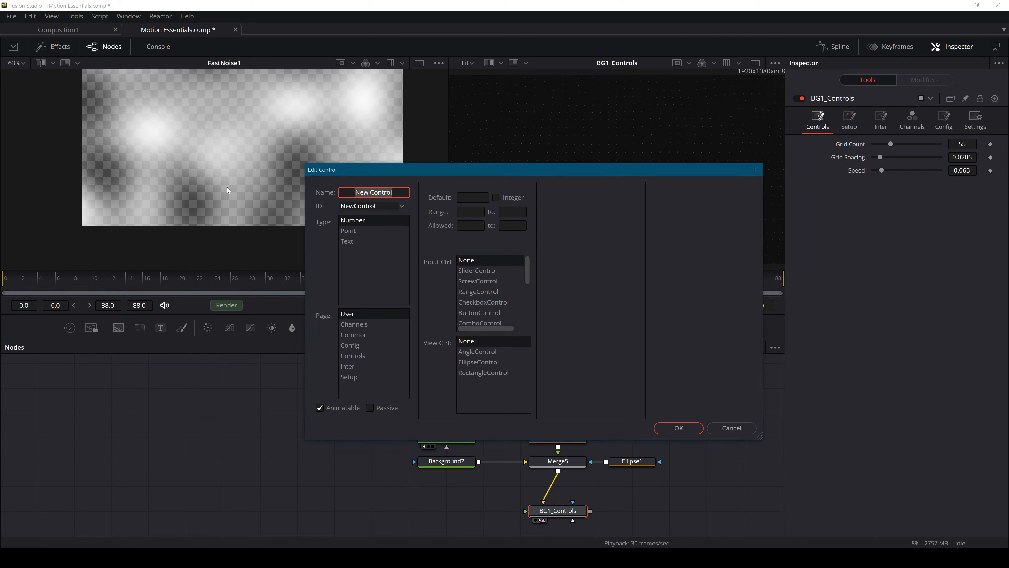
type("Vignette Size")
left_click(352, 356)
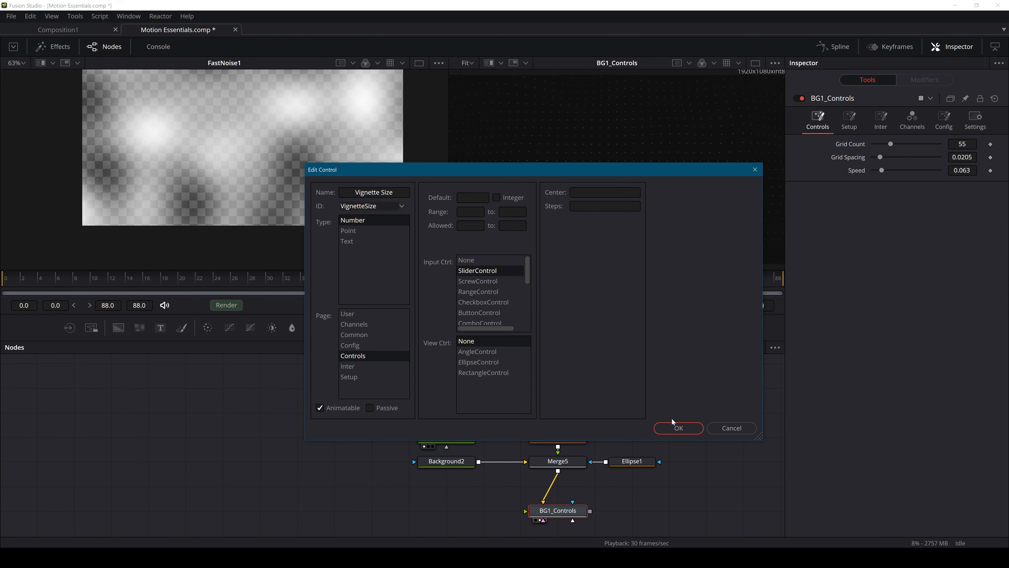
left_click(675, 427)
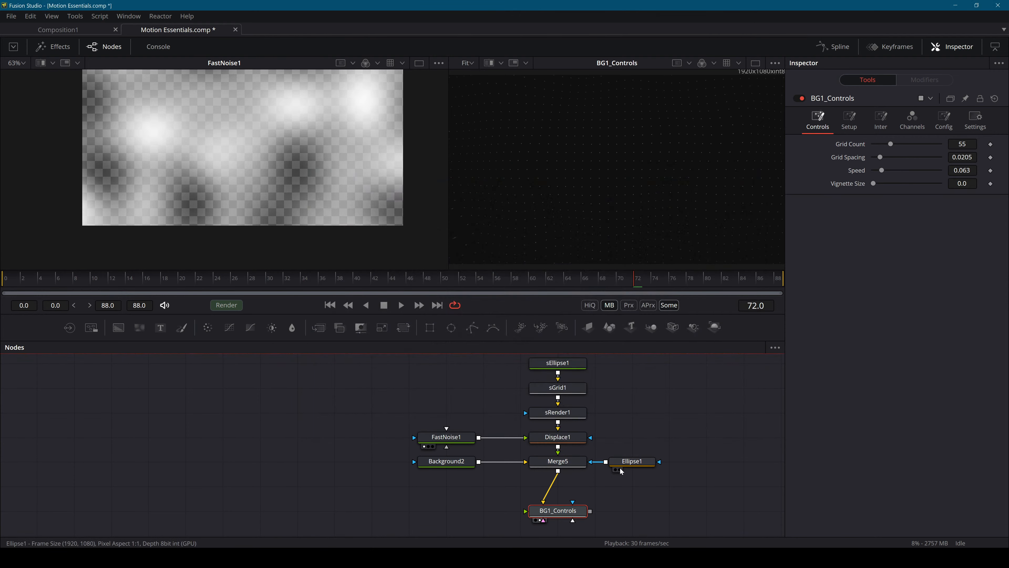
left_click_drag(873, 184, 889, 198)
Change the Vignette Size control's slider range on BG1_Controls so that it starts at 0.5.
right_click(558, 510)
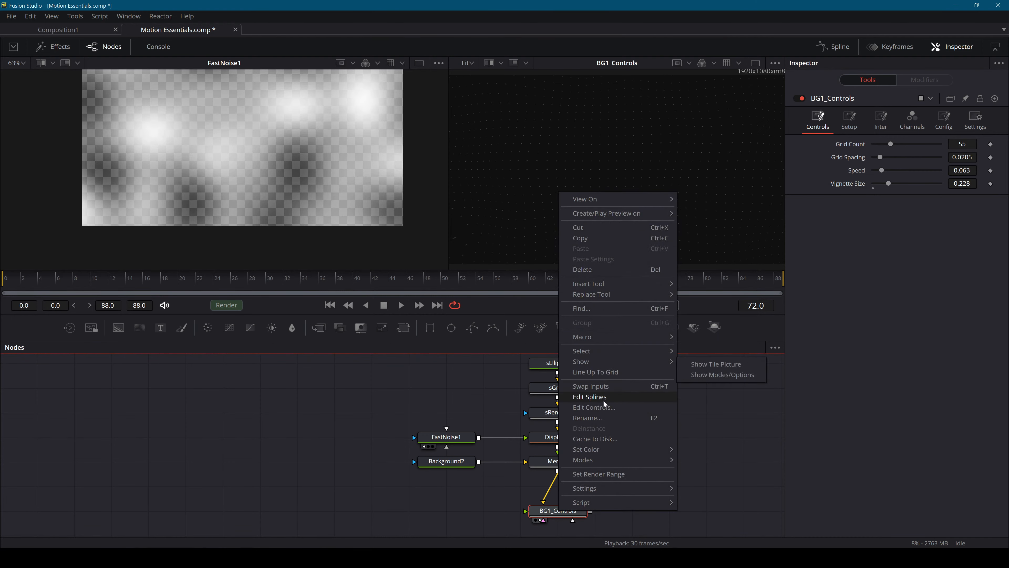
left_click(597, 406)
left_click(413, 206)
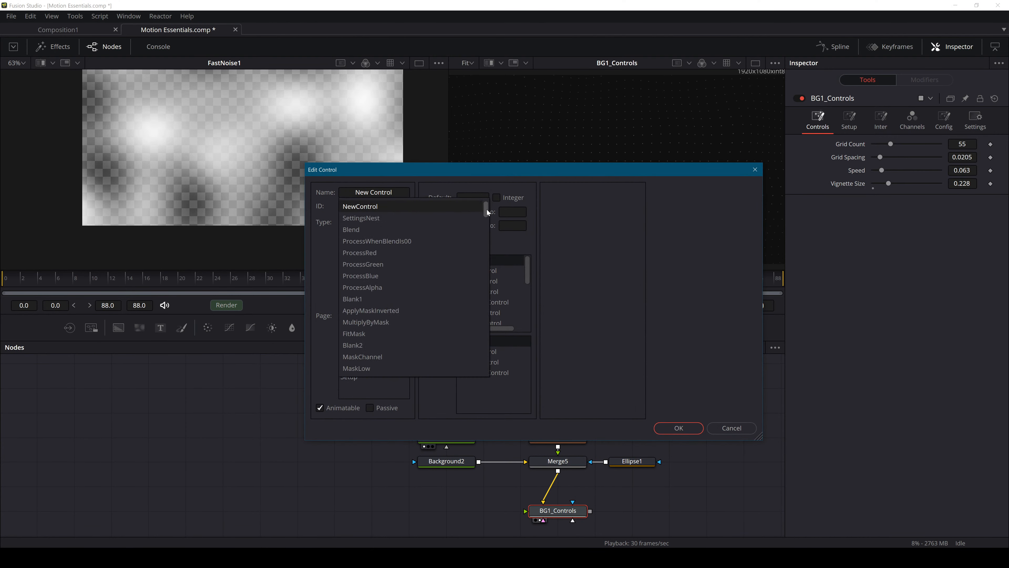
left_click_drag(487, 212, 468, 372)
left_click(378, 345)
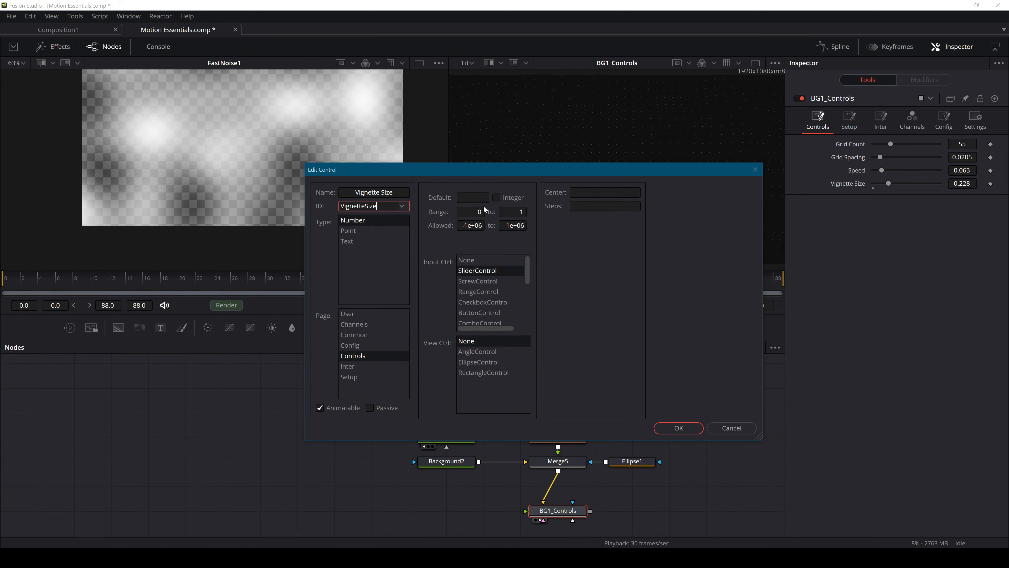
left_click(479, 211)
key("Tab")
type("1")
left_click(703, 428)
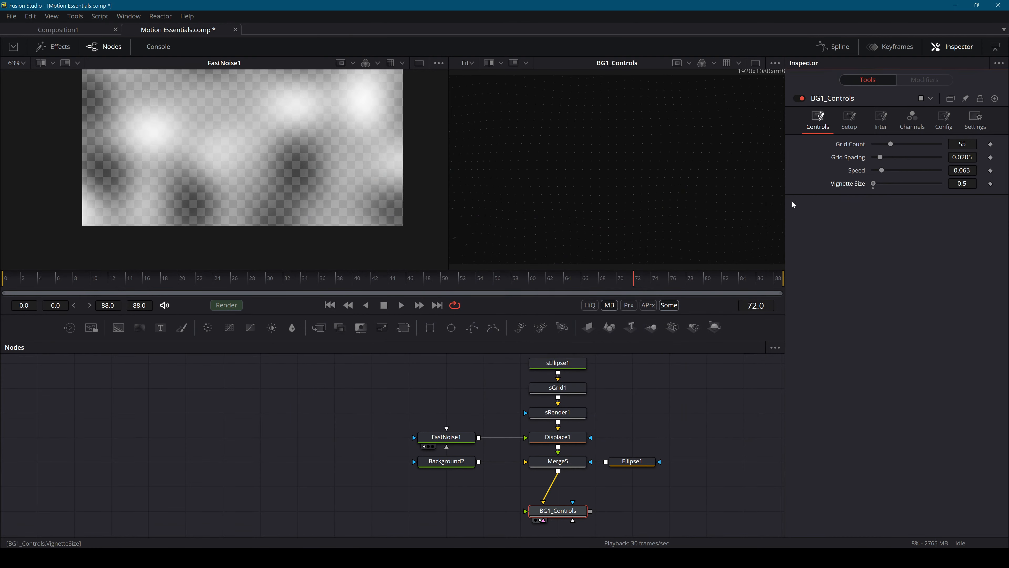
Drive Ellipse1's Width with the expression BG1_Controls.VignetteSize.
left_click(632, 461)
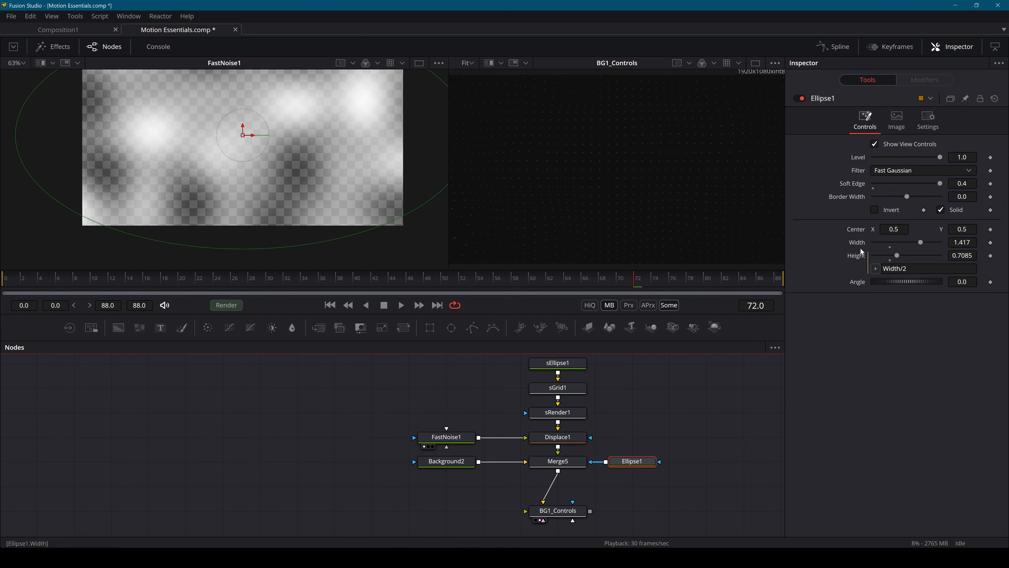
right_click(862, 256)
left_click(903, 369)
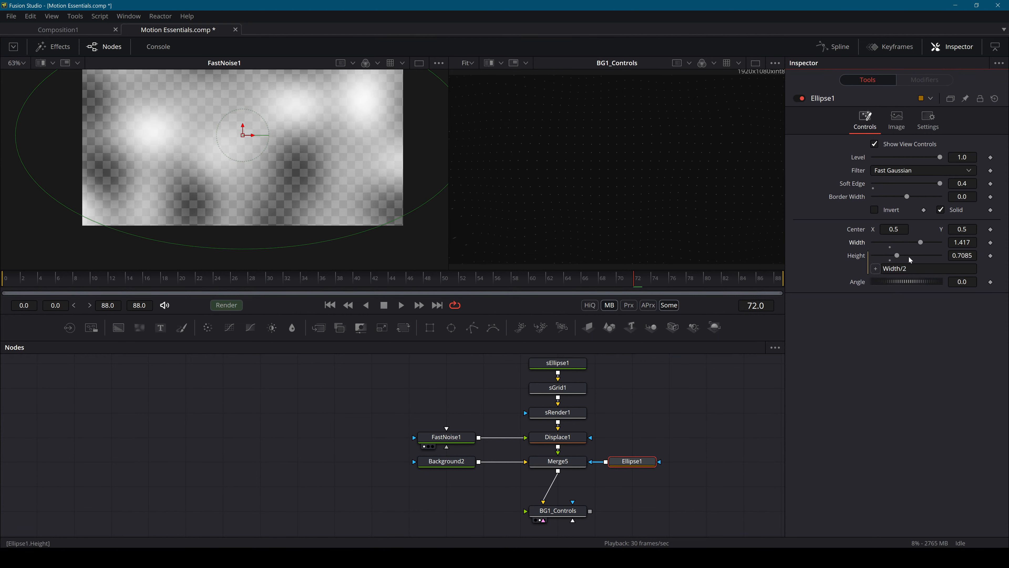
right_click(856, 244)
left_click(902, 366)
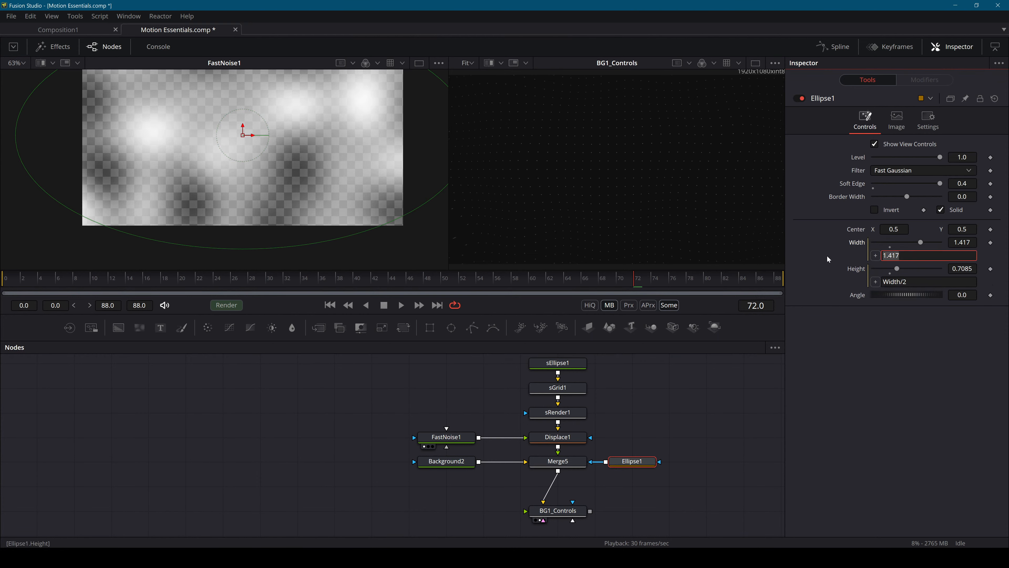
type("BG1_Controls.VignetteSize")
key("Tab")
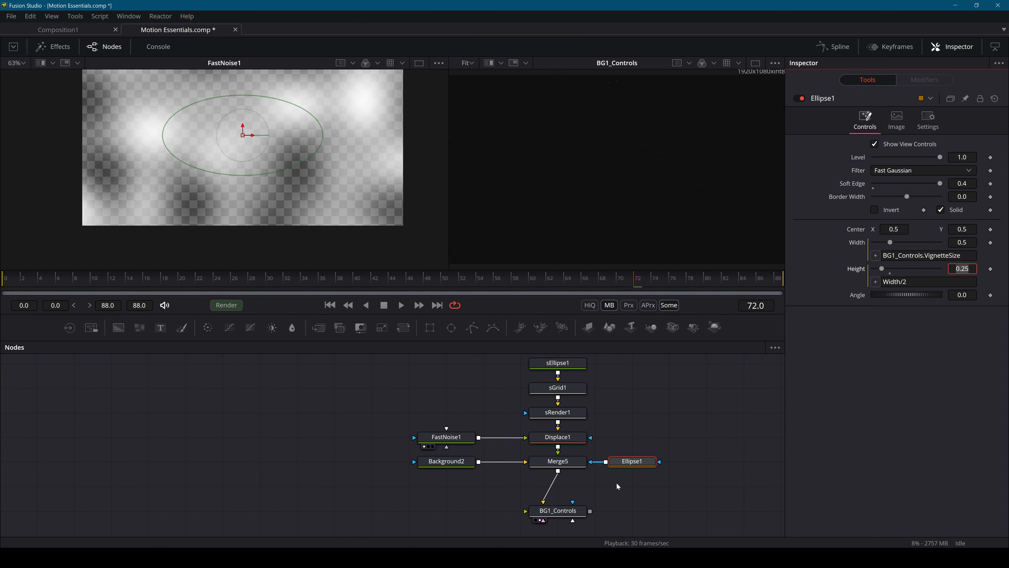
Try a different Vignette Size on BG1_Controls and undo the last change.
left_click(564, 514)
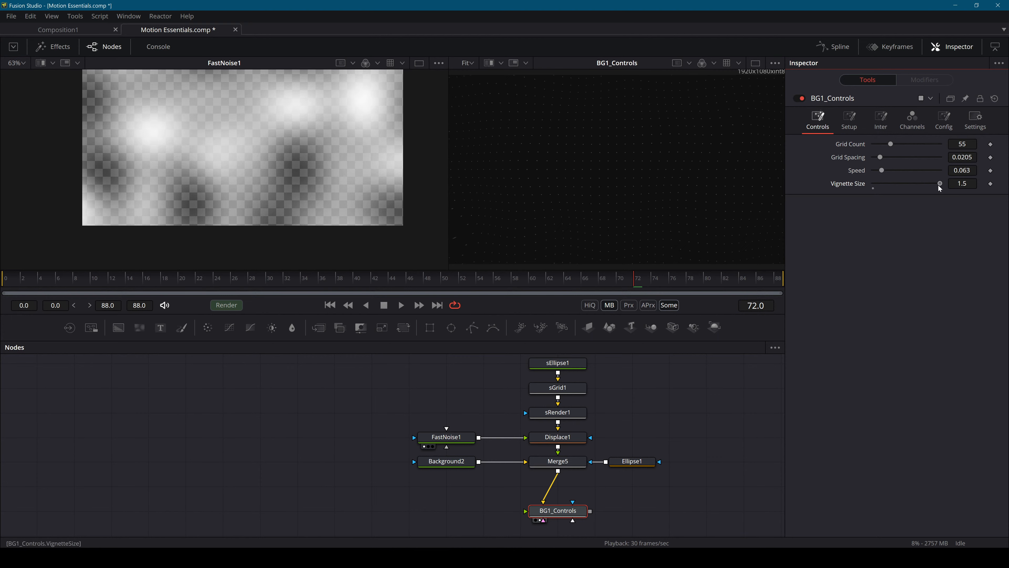
left_click_drag(938, 185, 910, 188)
key("ctrl+z")
Set the slider range of BG1_Controls' existing Vignette Size control to 1 through 2.
right_click(576, 506)
left_click(620, 406)
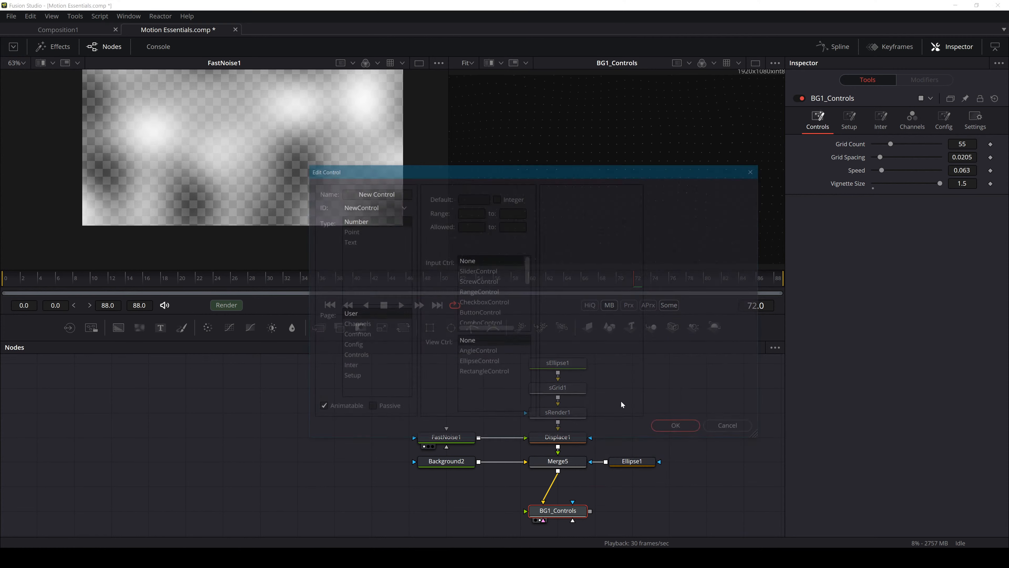
left_click(403, 207)
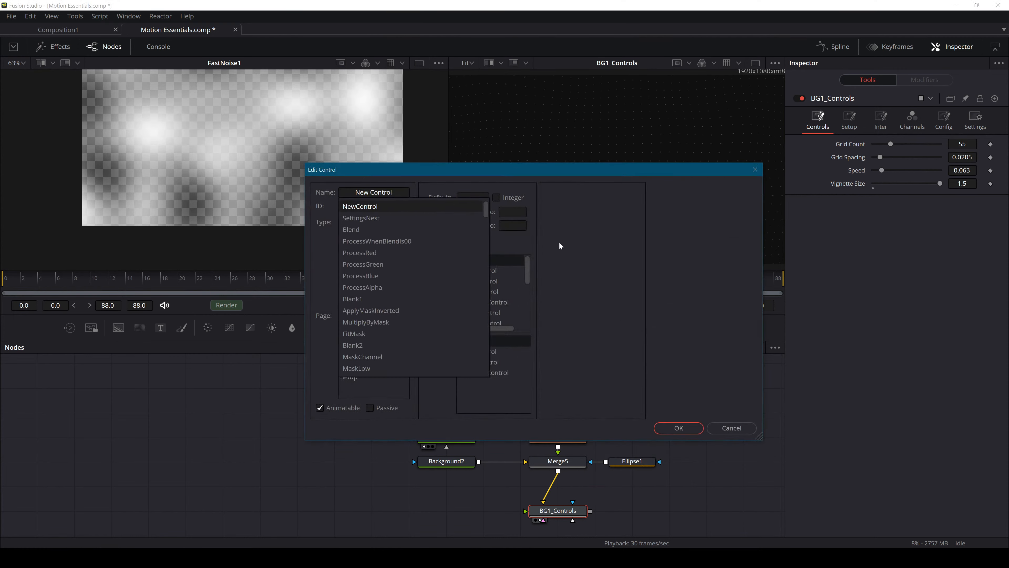
left_click_drag(486, 208, 479, 391)
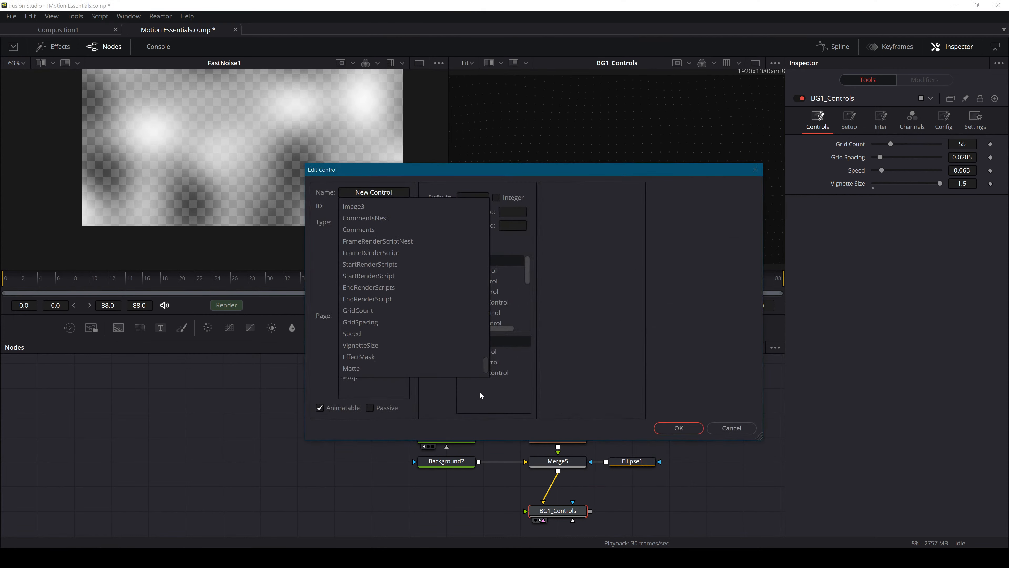
left_click(372, 346)
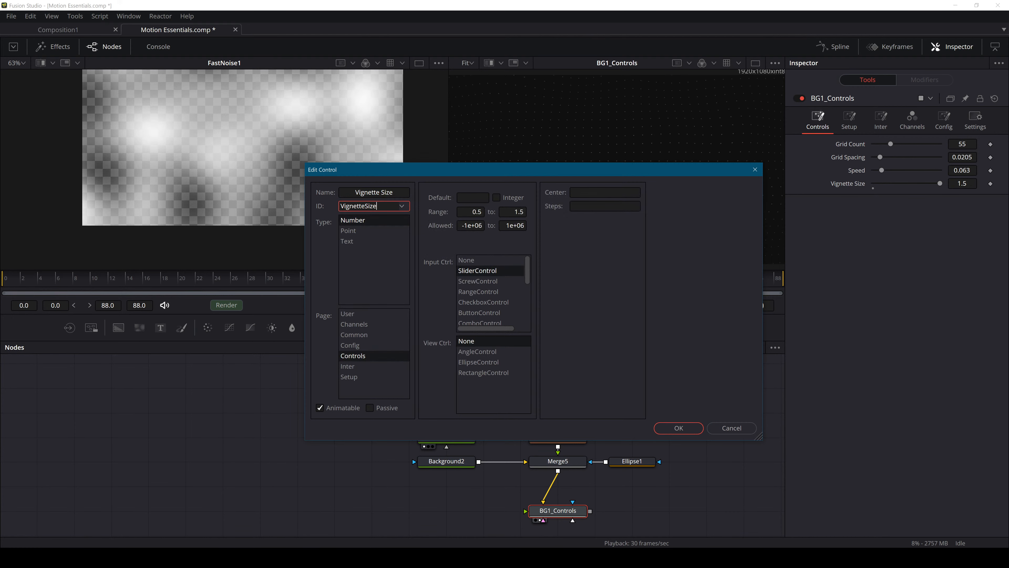
left_click(470, 211)
type("1")
key("Tab")
type("2")
left_click(678, 428)
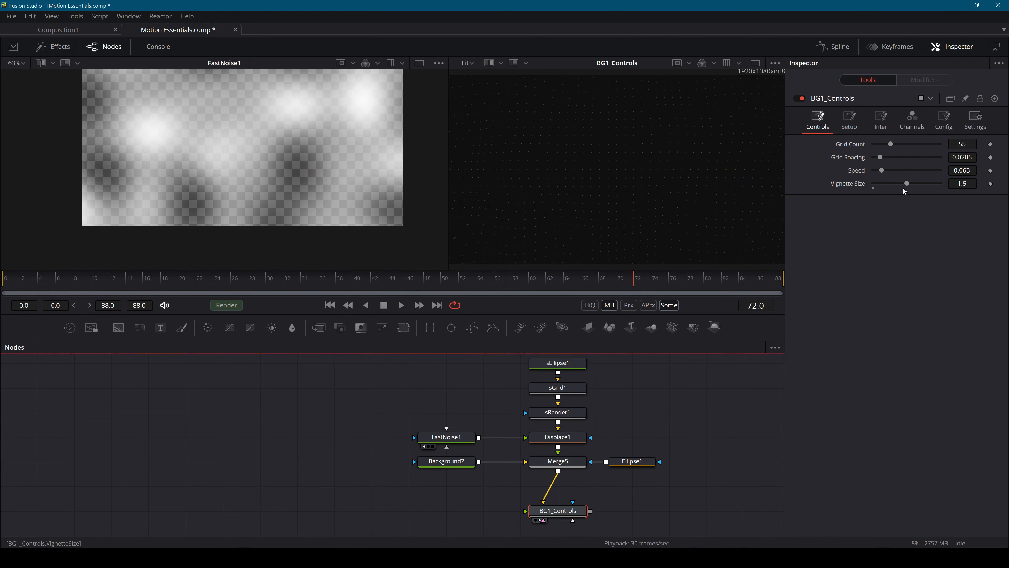
Set the Vignette Size on BG1_Controls to 1.409 and save the composition.
left_click_drag(906, 183, 788, 195)
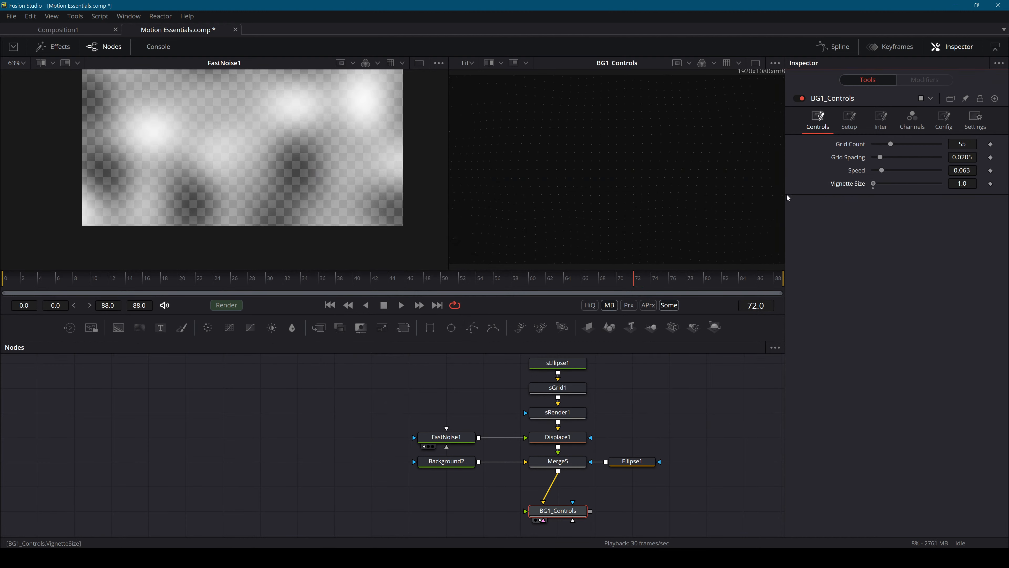
left_click_drag(970, 183, 745, 193)
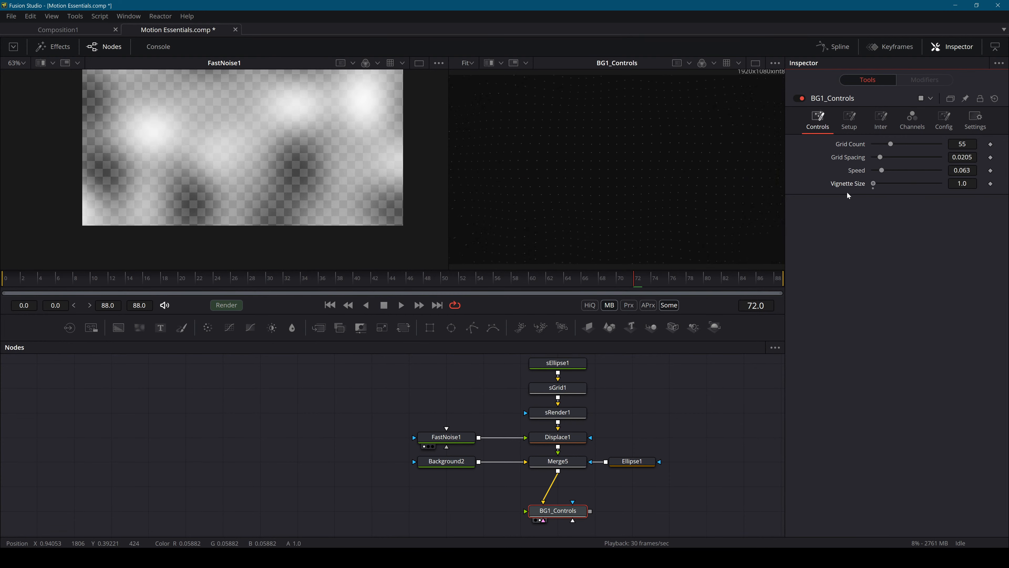
left_click_drag(846, 191, 916, 187)
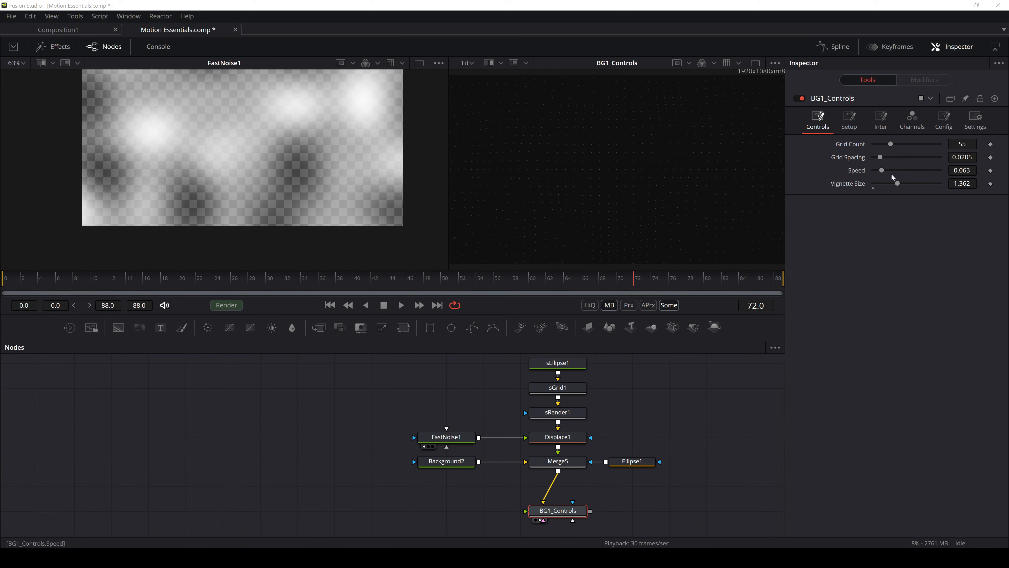
left_click(883, 189)
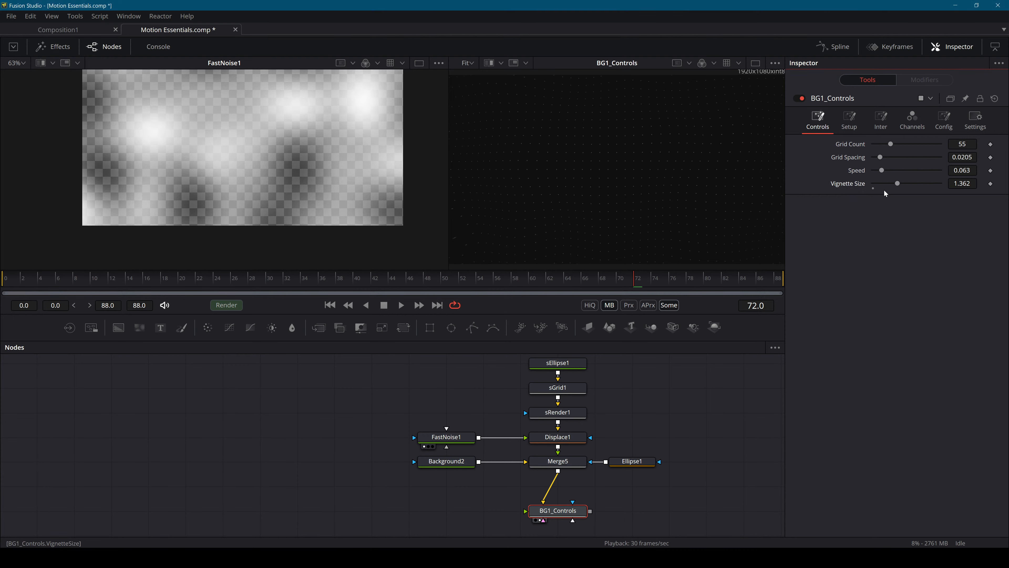
left_click_drag(893, 185, 899, 188)
left_click(700, 392)
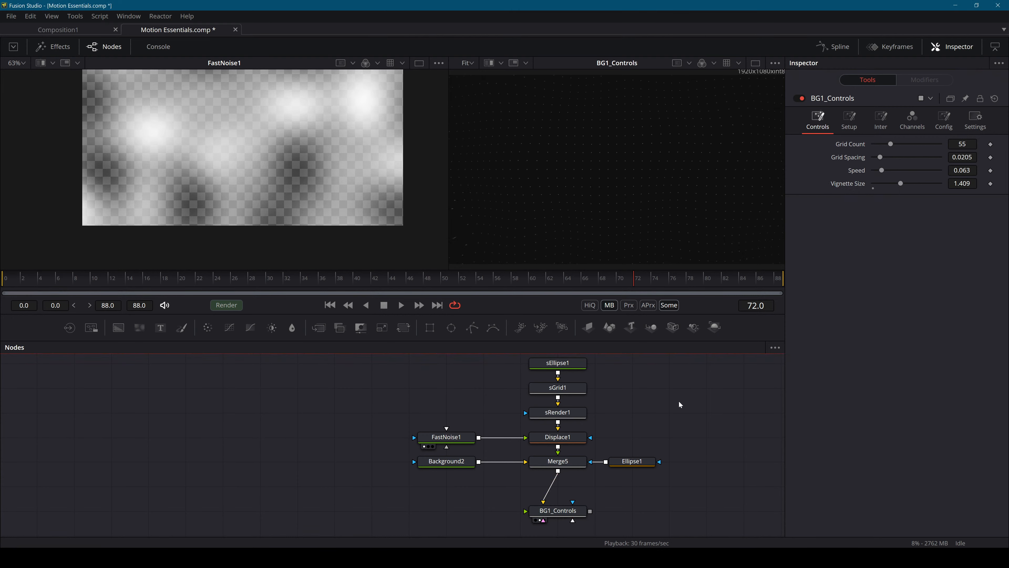
key("ctrl+s")
Tighten the node layout by moving FastNoise1 and Background2 closer to the main chain and BG1_Controls directly below Merge5.
left_click(556, 512)
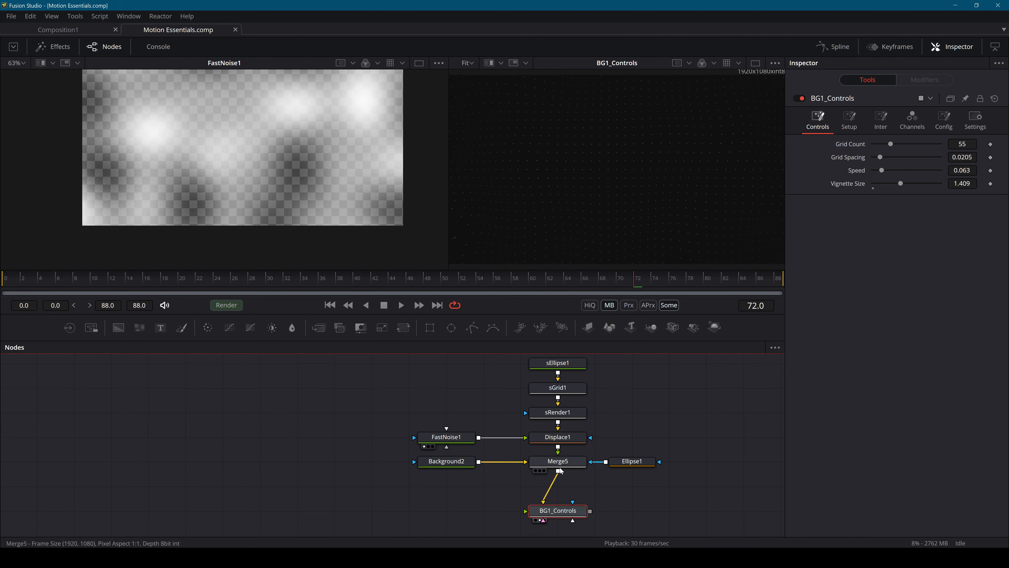
left_click(446, 461)
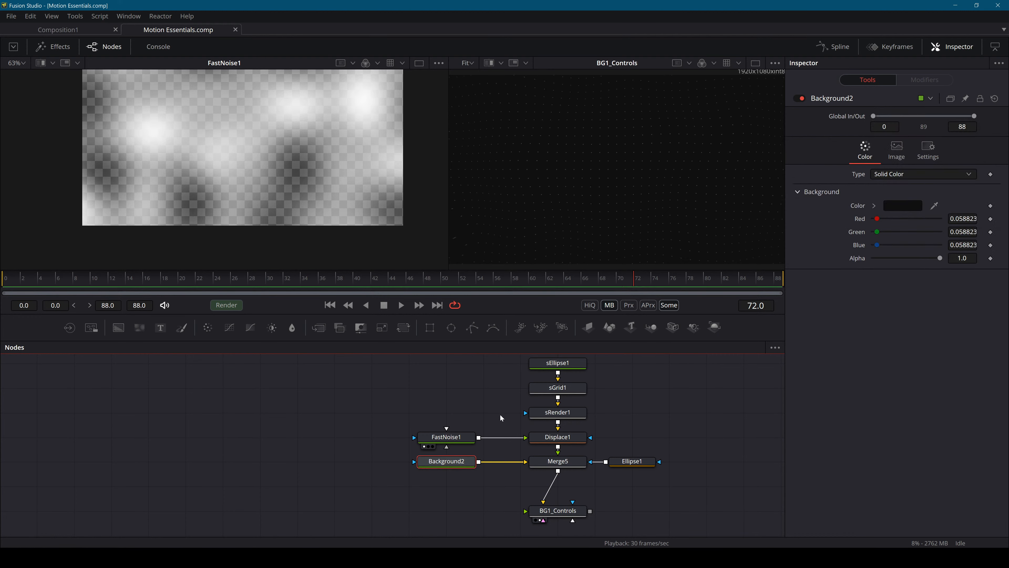
left_click_drag(446, 461, 484, 437)
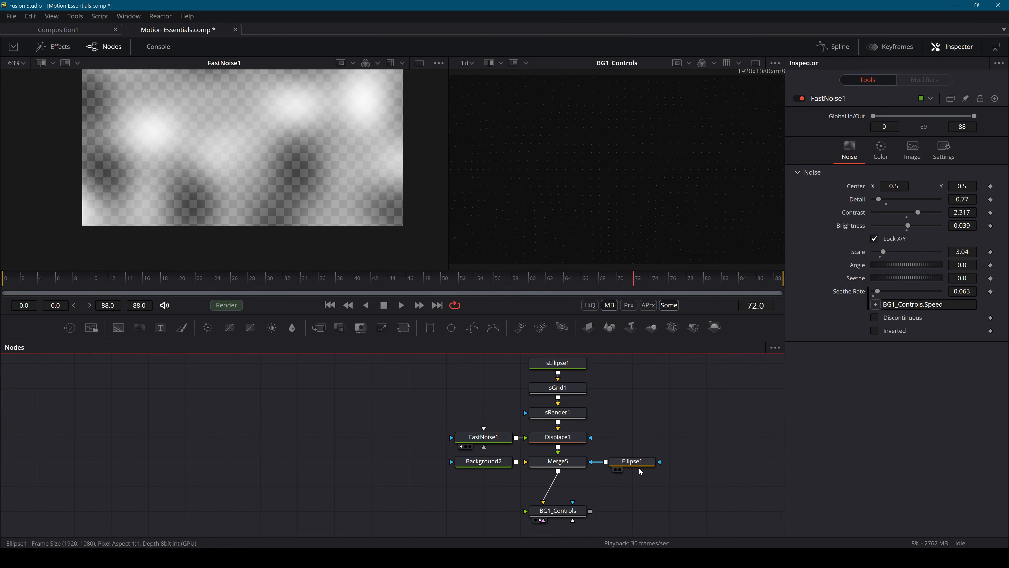
left_click_drag(561, 511, 561, 485)
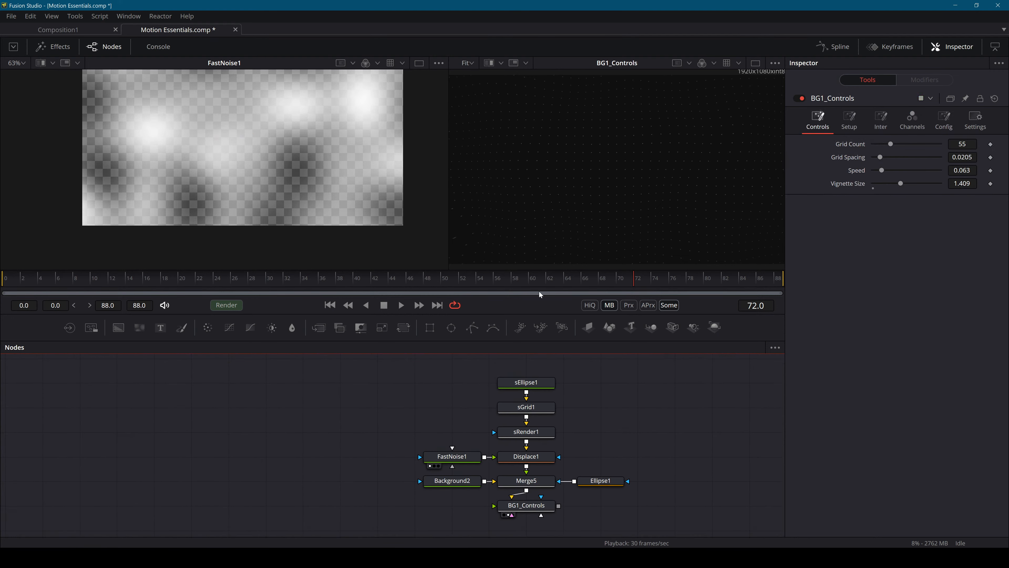
Play the animation from the start and inspect the moving dot grid in the BG1_Controls viewer.
left_click_drag(541, 294, 1, 302)
key("space")
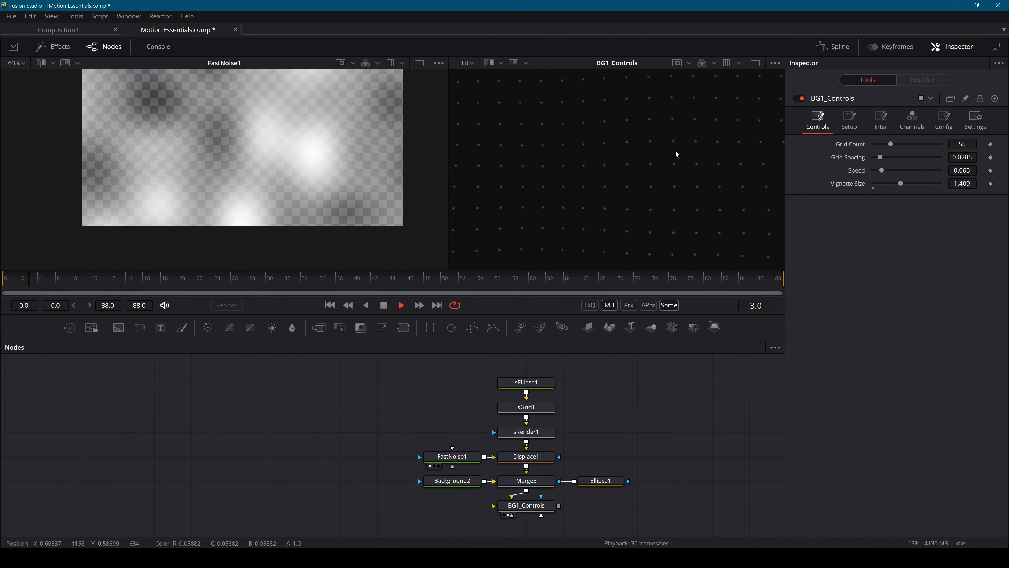
scroll(588, 164, "down", 5)
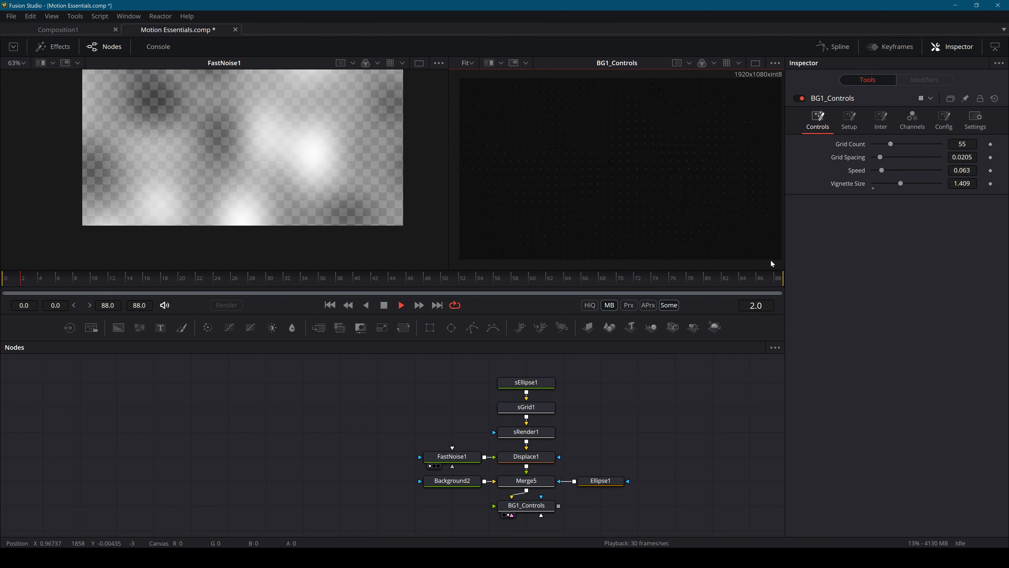
key("space")
Shift the upstream nodes up and insert a Glow after Merge5, with Glow Size 8.7 and Glow 0.788.
left_click_drag(633, 494, 406, 356)
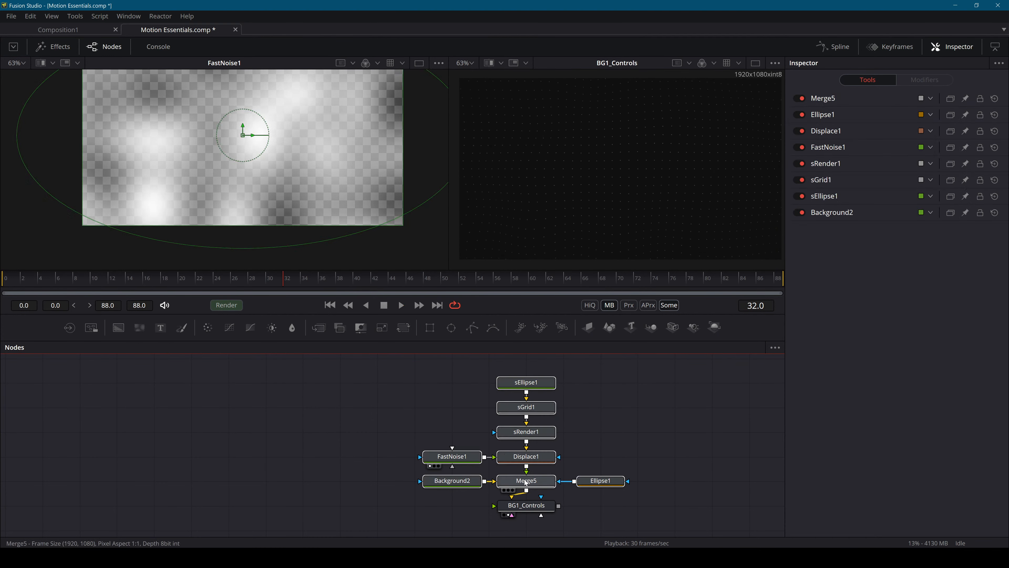
left_click_drag(525, 480, 525, 456)
left_click(526, 457)
key("shift+space")
type("glow")
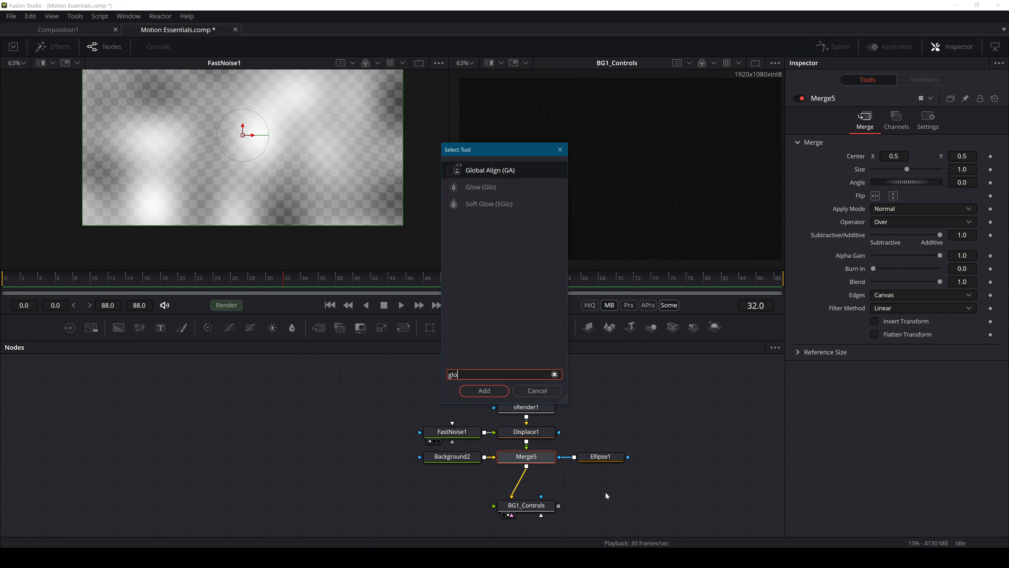
key("Return")
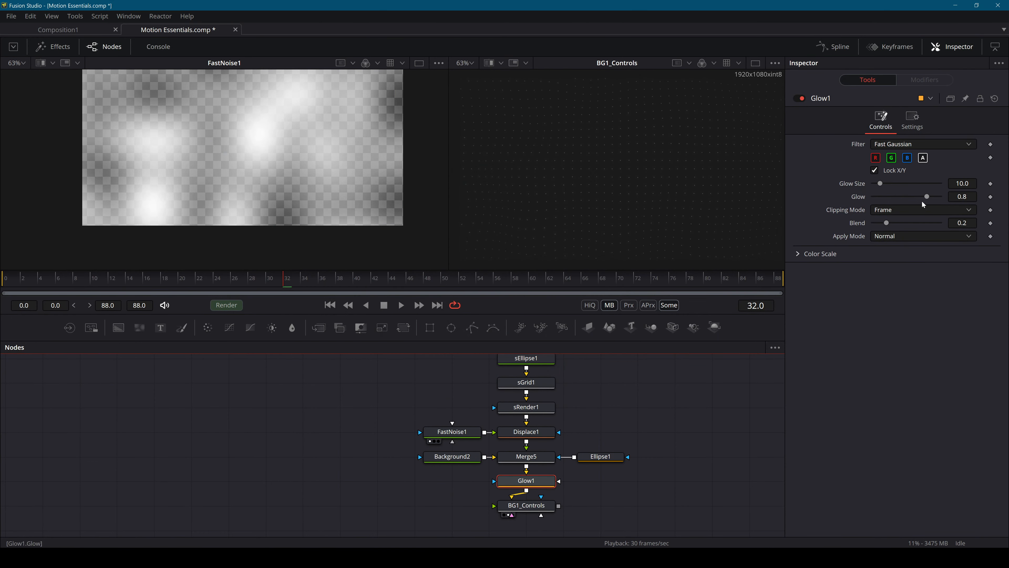
mouse_move(880, 183)
left_mouse_down()
mouse_move(932, 197)
mouse_move(878, 183)
left_mouse_up()
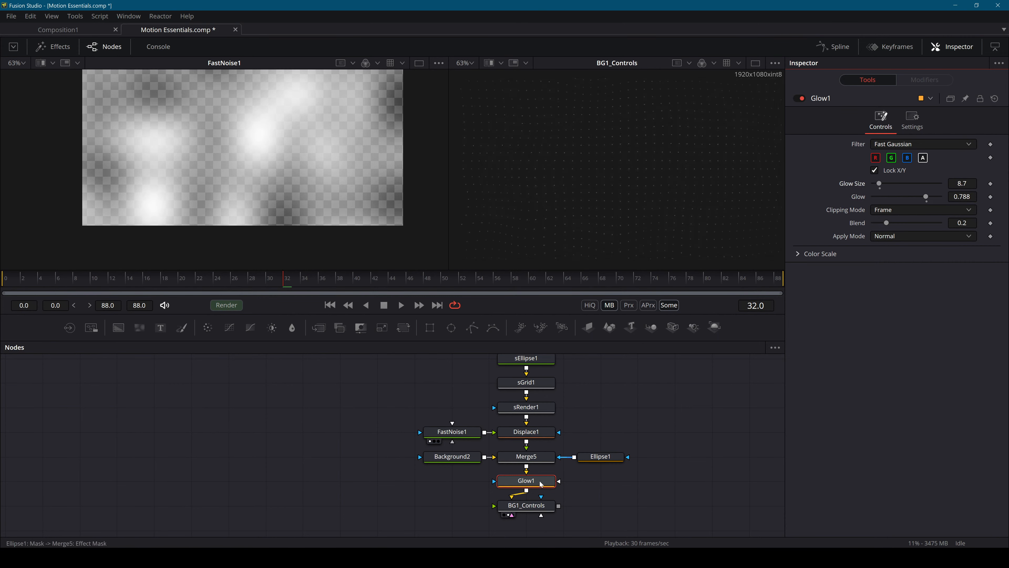
Move Glow1 in the node chain so it sits between Displace1 and Merge5.
left_click_drag(585, 433, 555, 430)
left_click(555, 455, "alt")
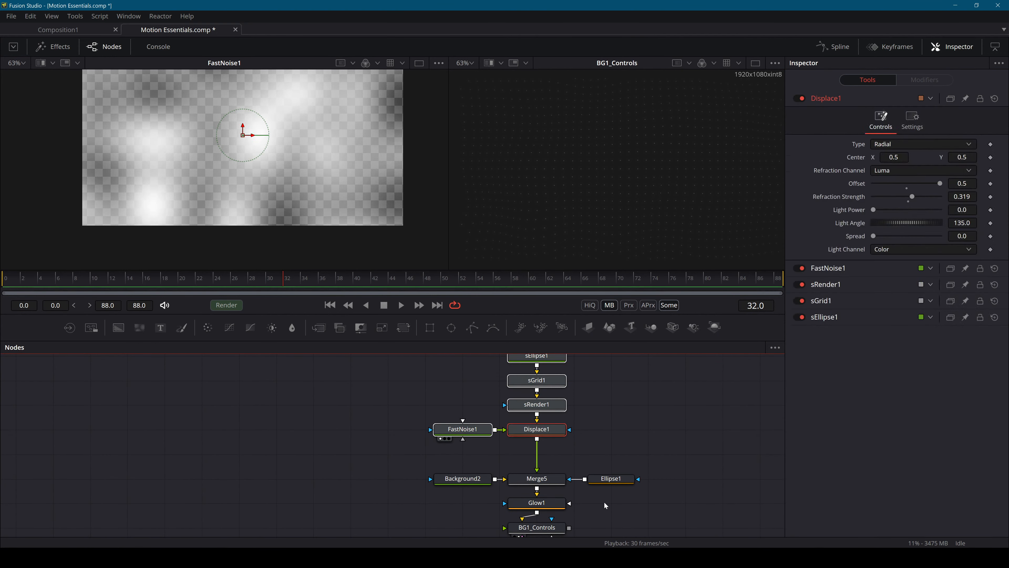
left_click_drag(540, 507, 537, 457)
Set Glow1's Glow Size to 2.4 and its Glow to 0.932.
scroll(640, 136, "up", 4)
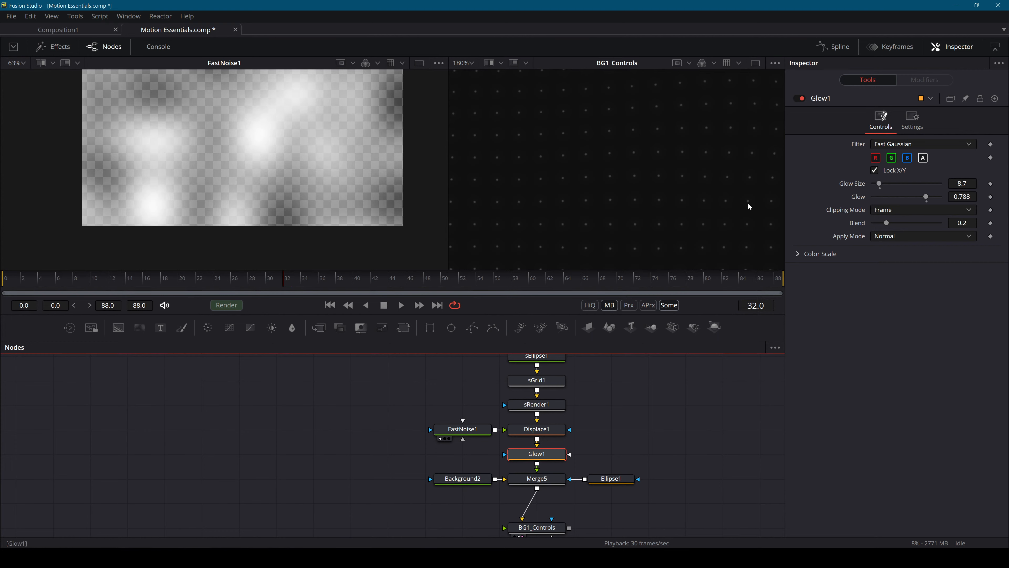
scroll(608, 140, "down", 4)
key("ctrl+f")
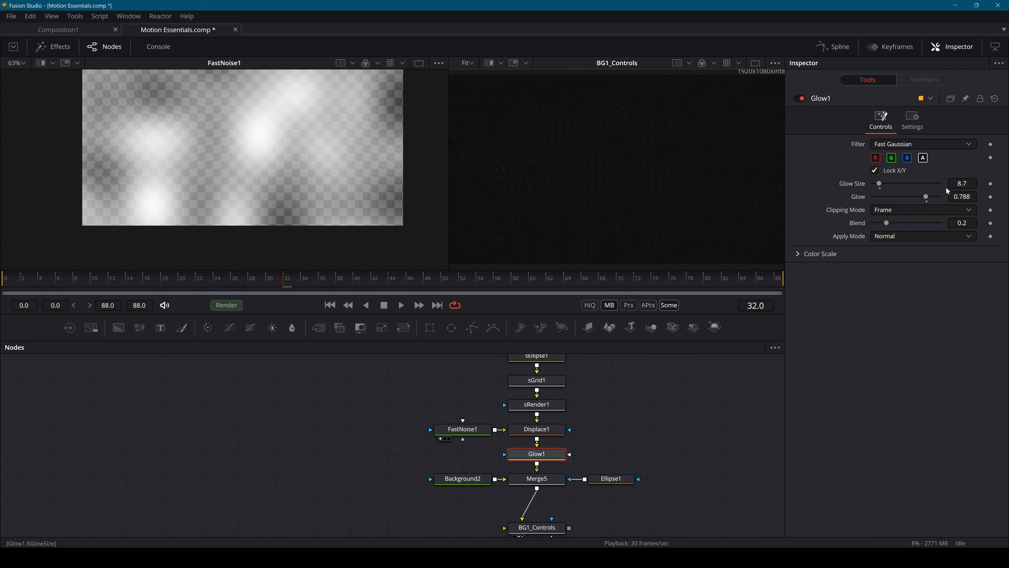
left_click_drag(962, 184, 1003, 197)
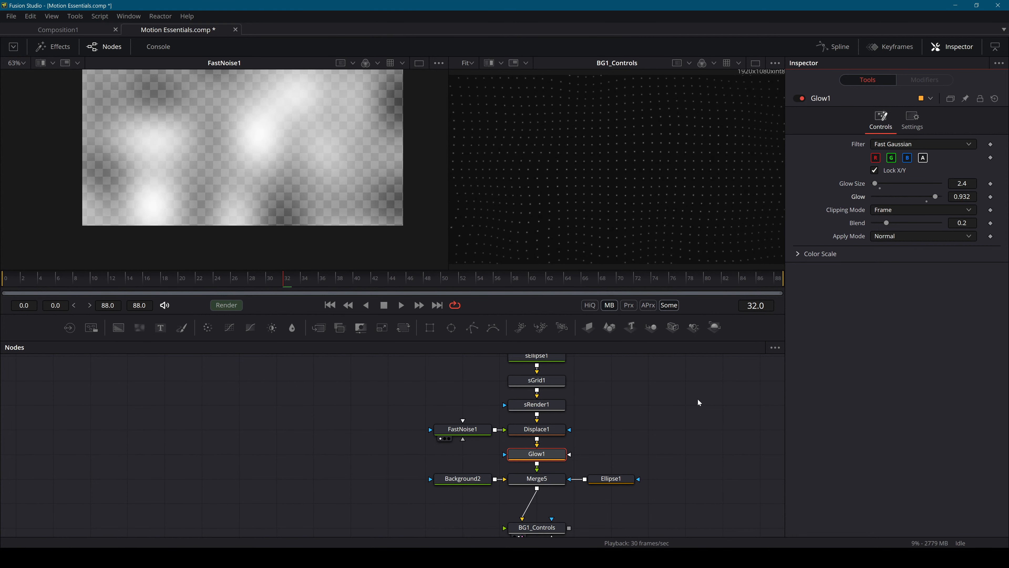
Play the animation to review the glowing dots and select BG1_Controls.
key("space")
scroll(647, 144, "up", 1)
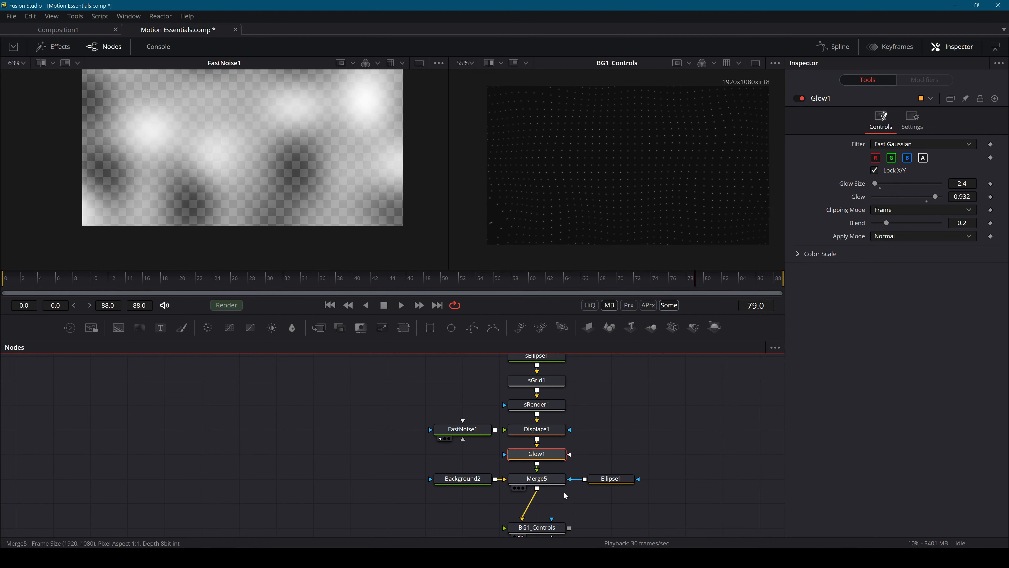
left_click(521, 528)
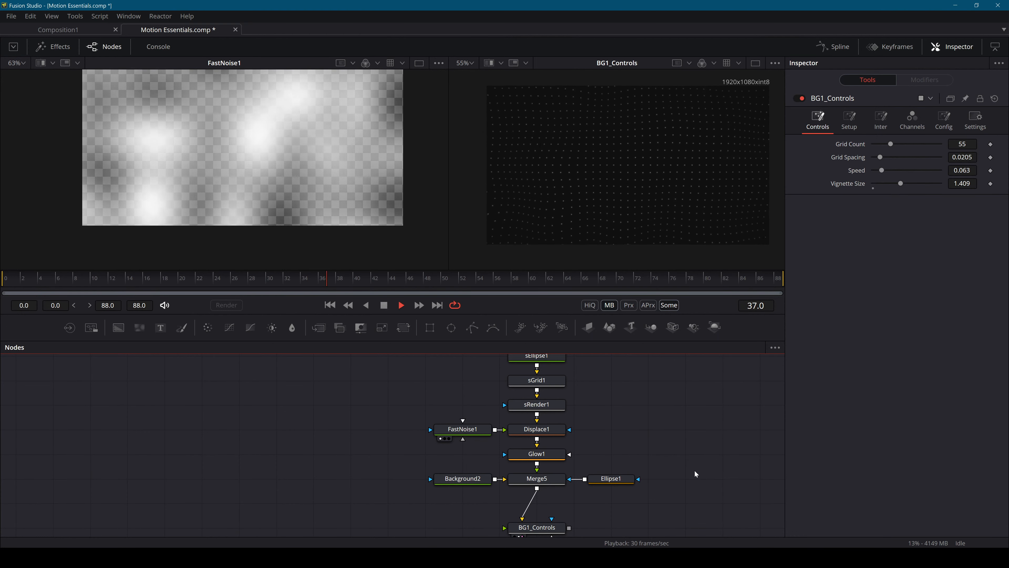
key("space")
Add a Dot Size slider control to BG1_Controls on the Controls page.
left_click_drag(611, 493, 632, 454)
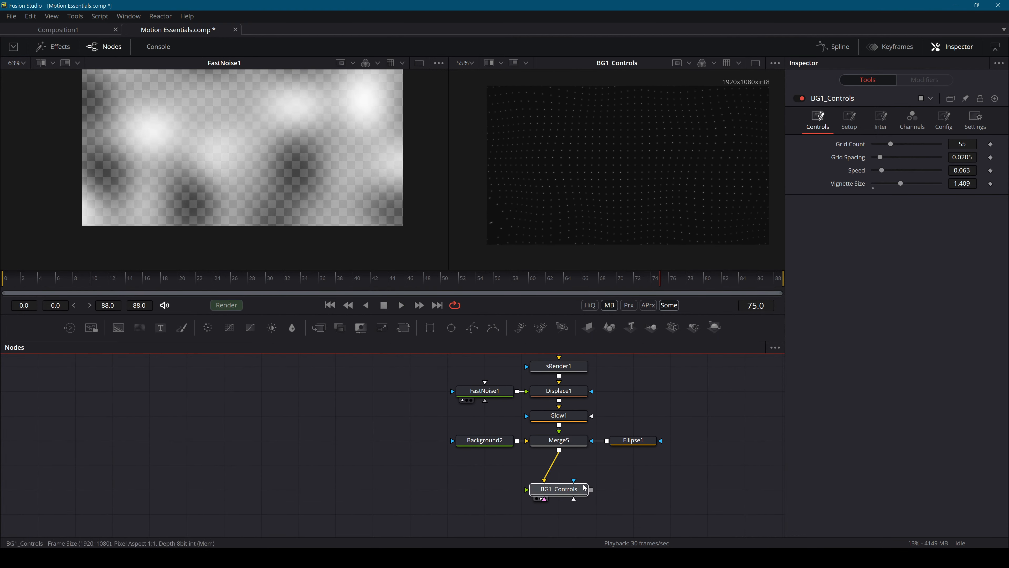
right_click(572, 488)
left_click(608, 377)
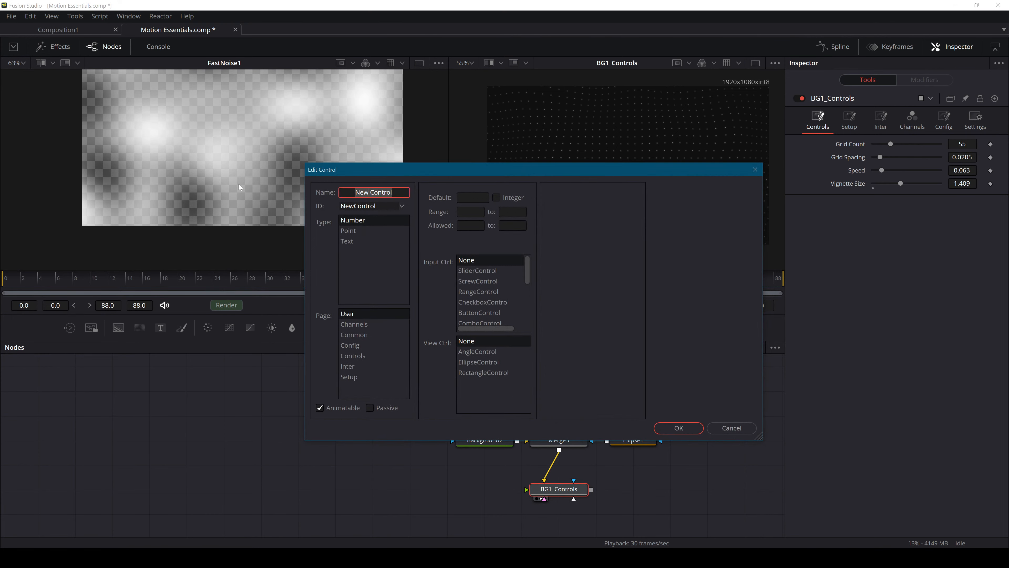
type("Dot Size")
left_click(372, 356)
left_click(487, 271)
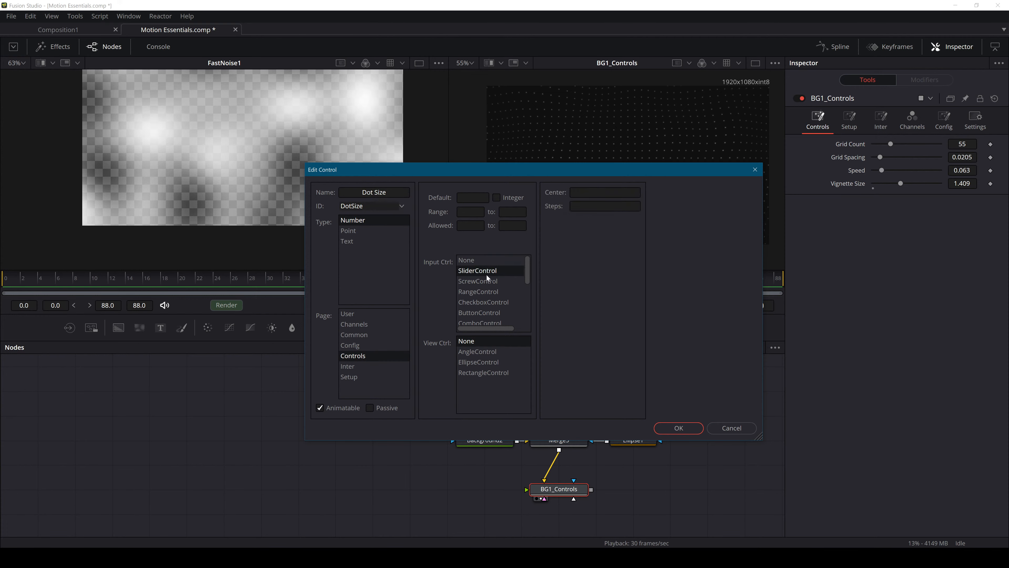
left_click(693, 430)
Examine the Width and Height settings of sEllipse1.
left_click_drag(657, 399, 586, 430)
left_click_drag(506, 361, 468, 430)
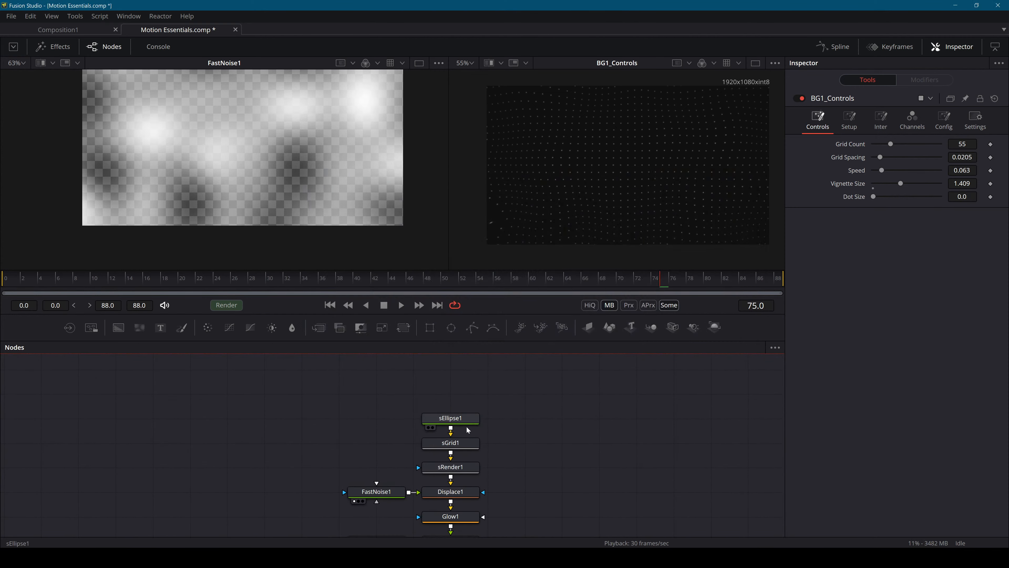
left_click(467, 421)
left_click(863, 117)
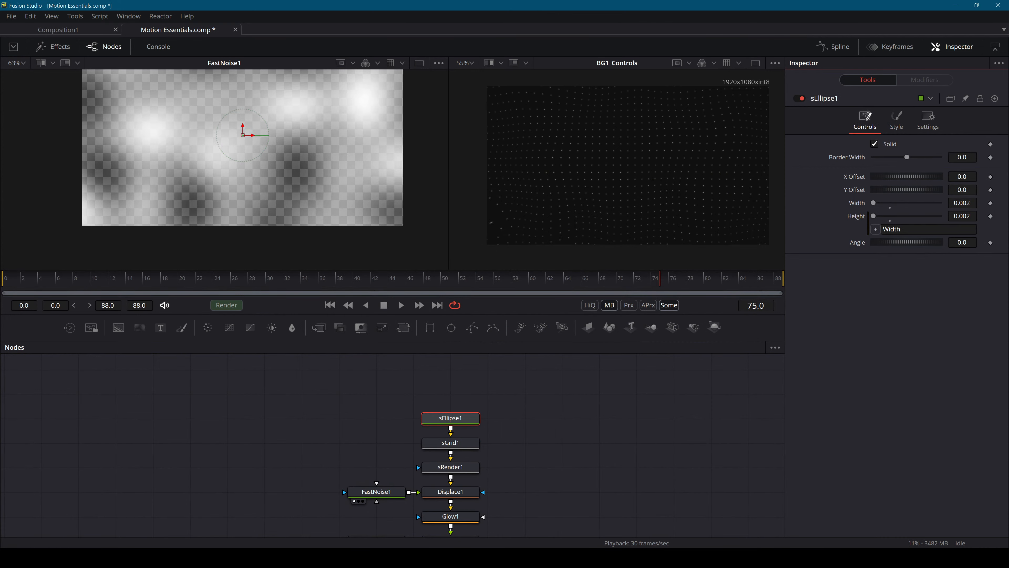
Edit the existing Dot Size control on BG1_Controls to lower the upper limit of its slider range.
left_click_drag(570, 507, 617, 419)
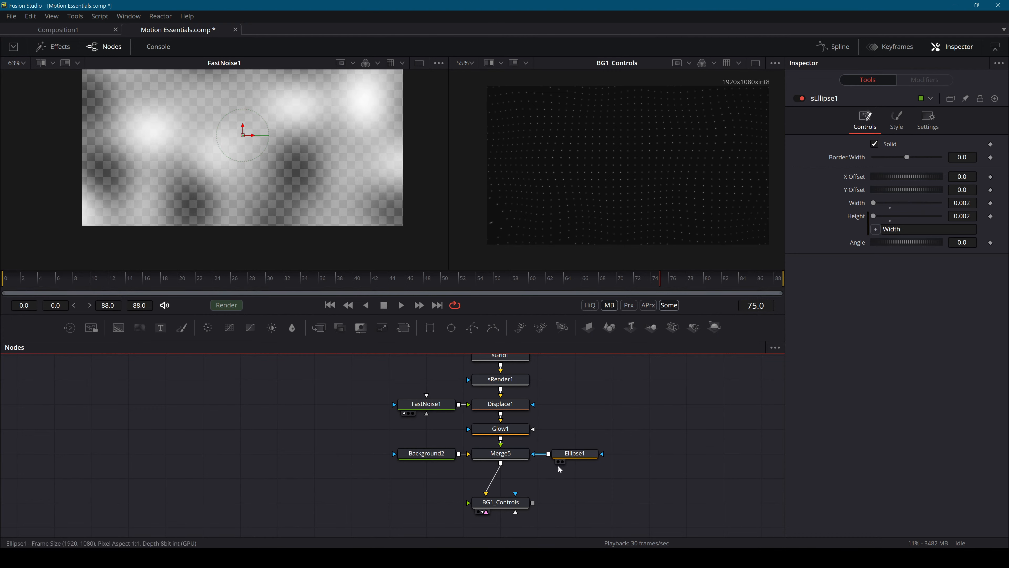
right_click(515, 502)
left_click(551, 401)
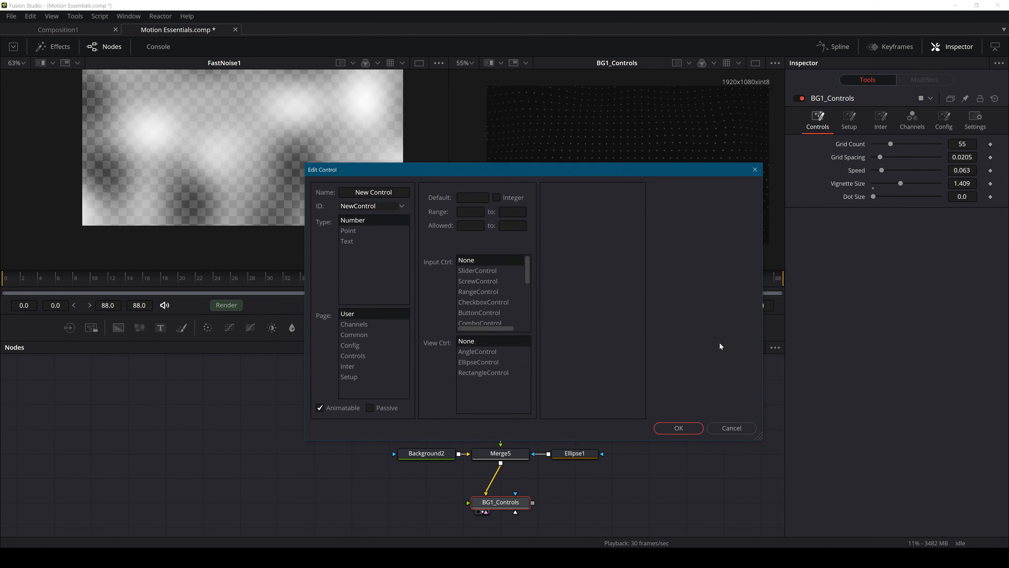
left_click(405, 206)
scroll(462, 279, "down", 10)
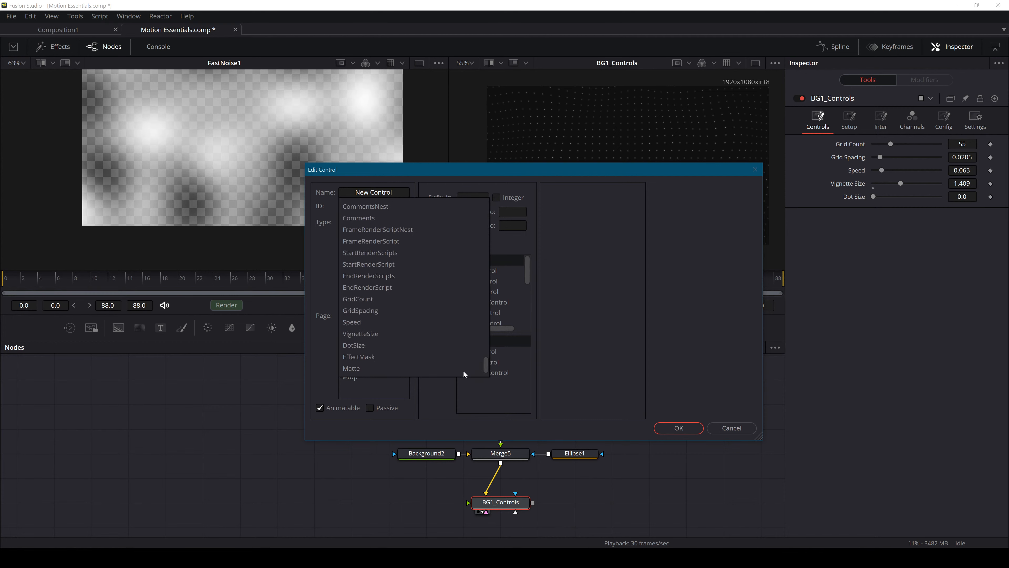
left_click(379, 345)
left_click_drag(524, 212, 519, 212)
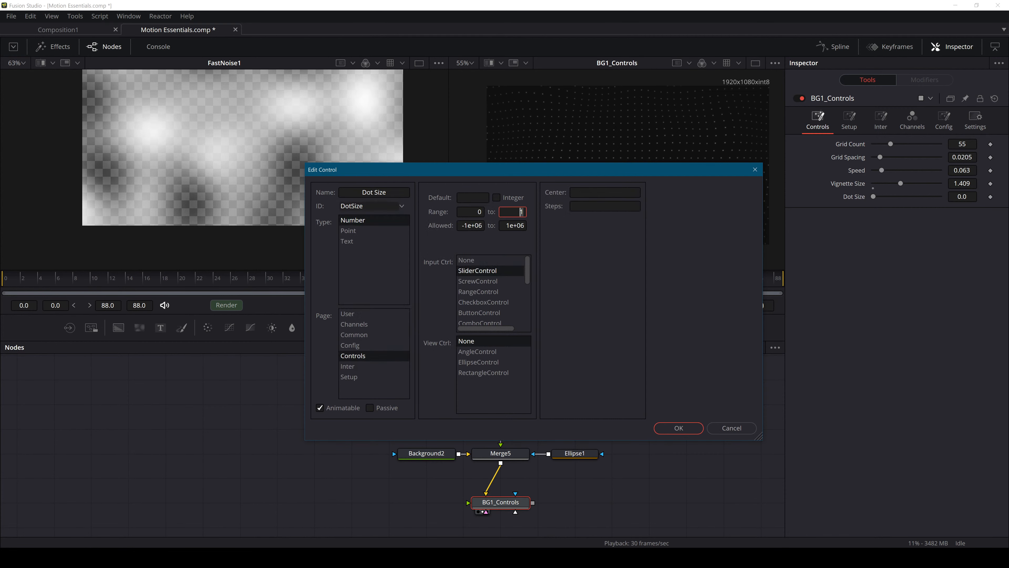
left_click(678, 428)
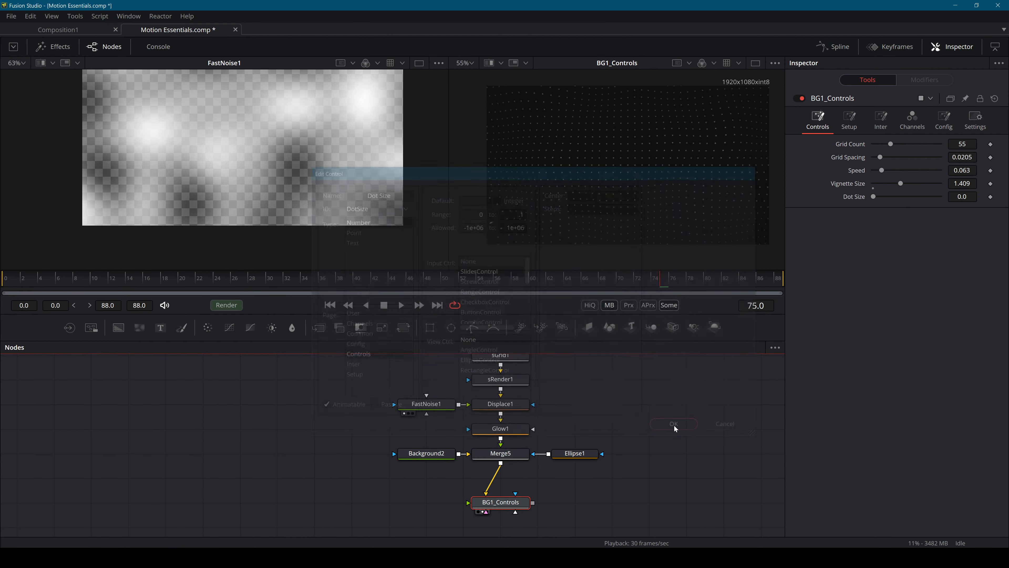
Try out the Dot Size slider on BG1_Controls and set Dot Size to 0.002.
left_click_drag(875, 197, 897, 201)
left_click_drag(558, 380, 553, 410)
double_click(963, 197)
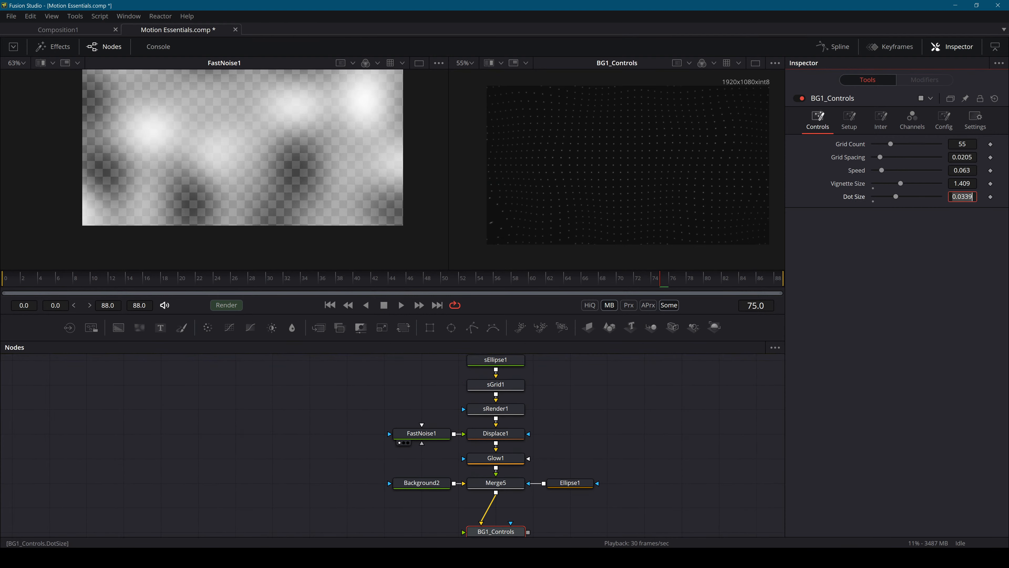
type(".002")
key("Tab")
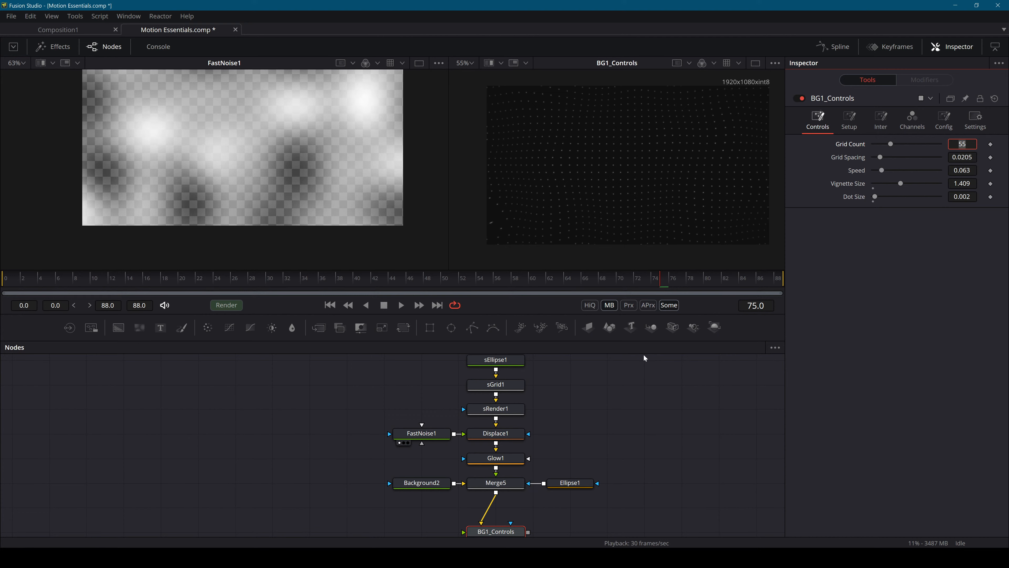
Edit the Dot Size control on BG1_Controls so its slider range runs up to 0.05.
right_click(518, 531)
left_click(580, 426)
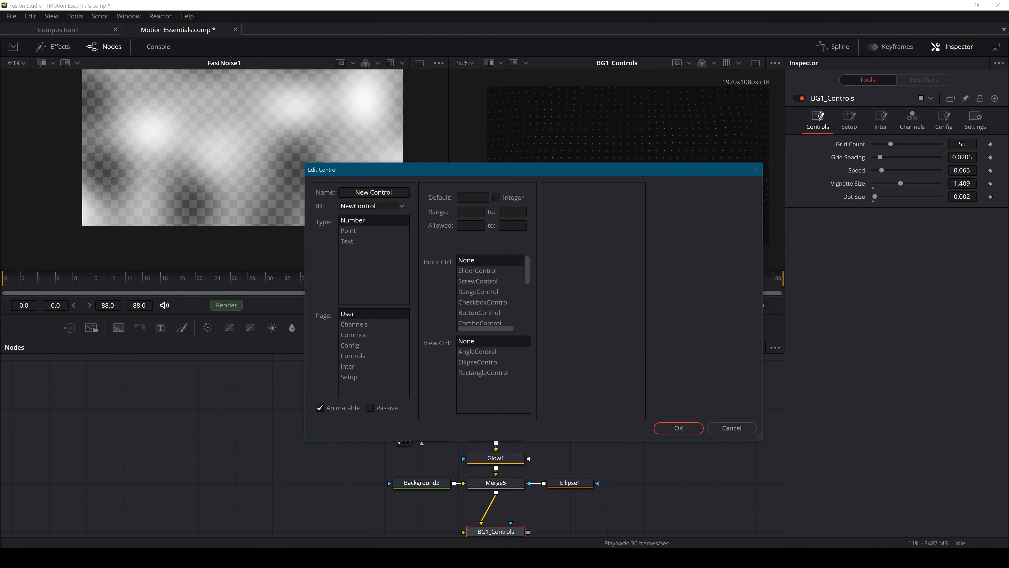
left_click(403, 207)
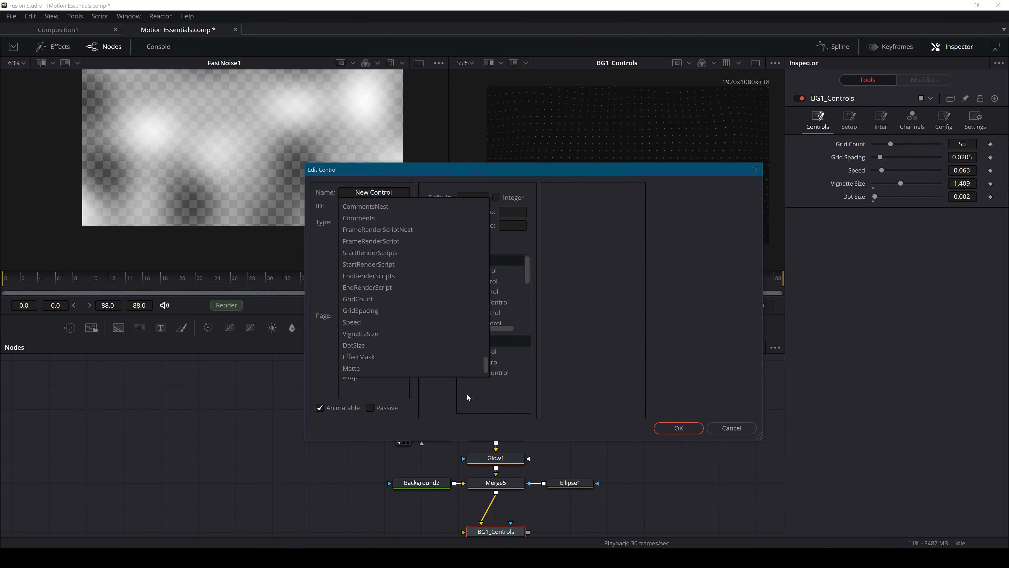
left_click(389, 345)
left_click_drag(512, 212, 641, 207)
type(".0")
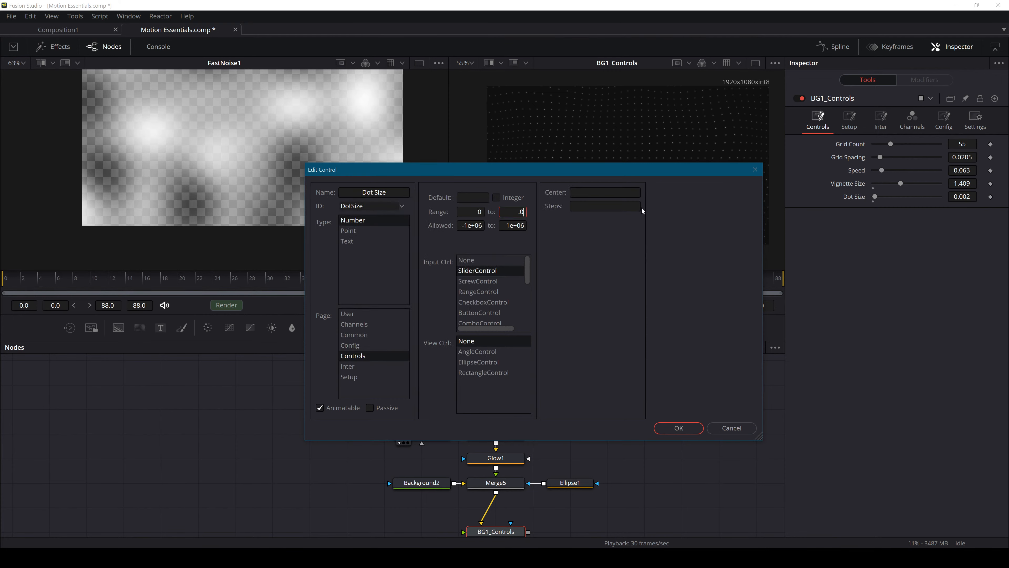
type("5")
key("Return")
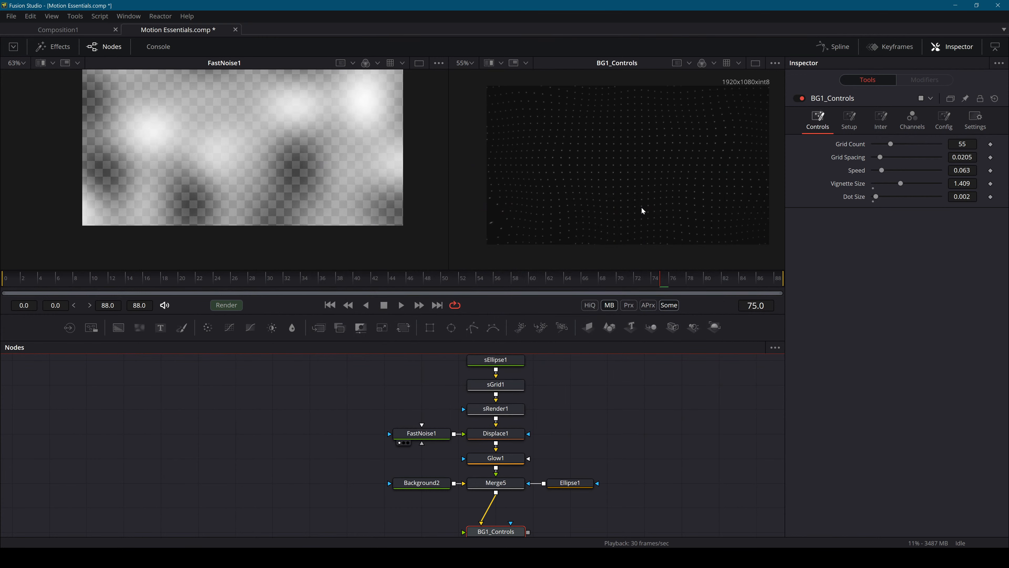
Edit the Dot Size control on BG1_Controls again, setting the maximum of its range to 0.01.
right_click(496, 534)
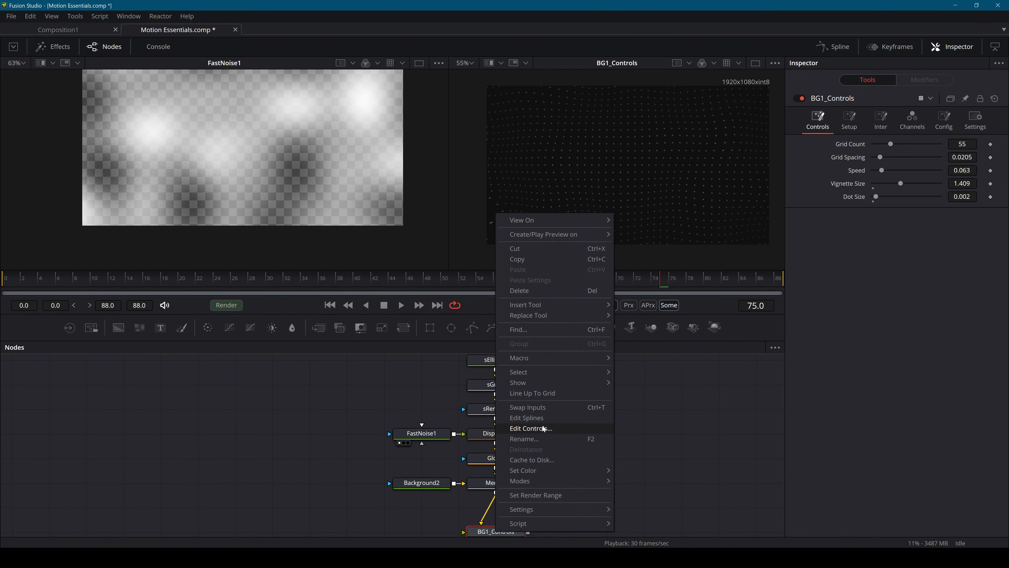
left_click(569, 425)
left_click(405, 207)
left_click_drag(486, 209, 460, 396)
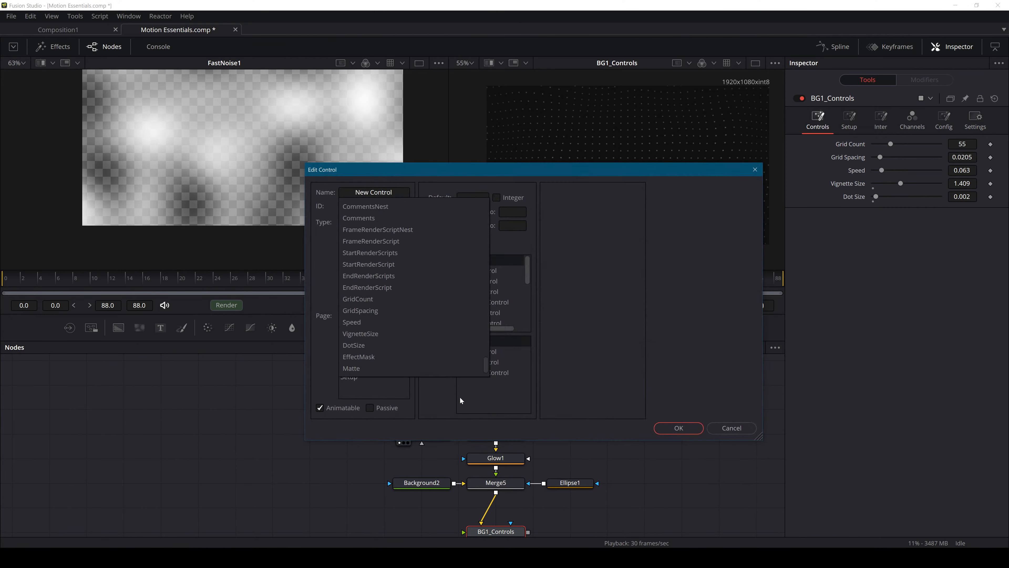
left_click(379, 344)
left_click(523, 211)
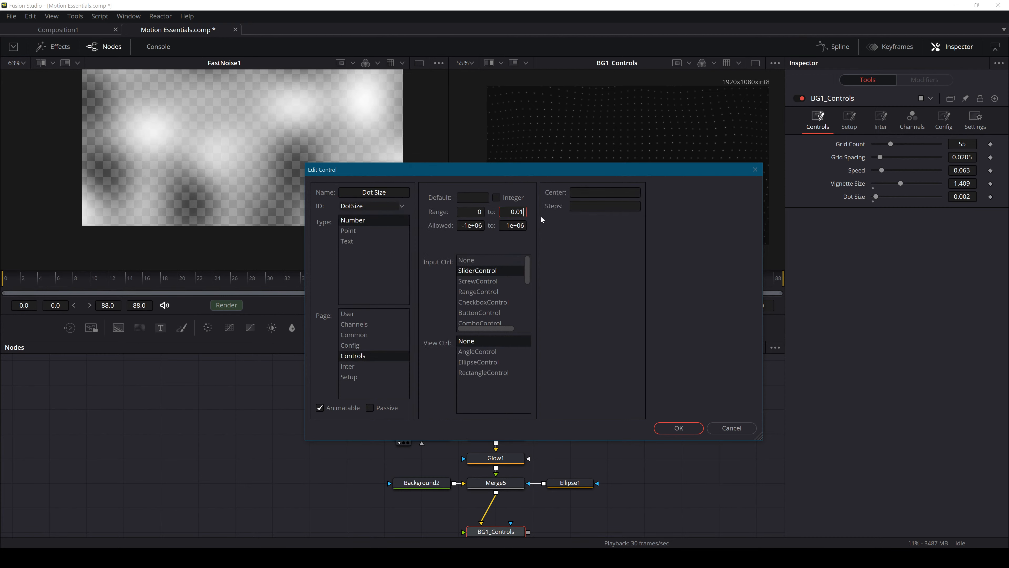
key("Return")
Link sEllipse1's Width to the Dot Size control with the expression BG1_Controls.DotSize.
scroll(601, 447, "up", 2)
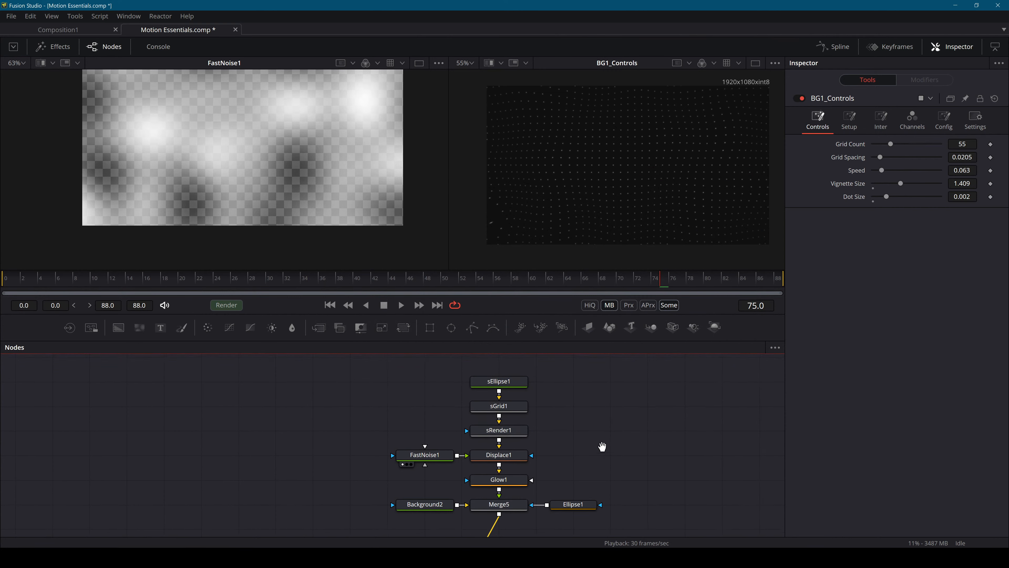
left_click(495, 393)
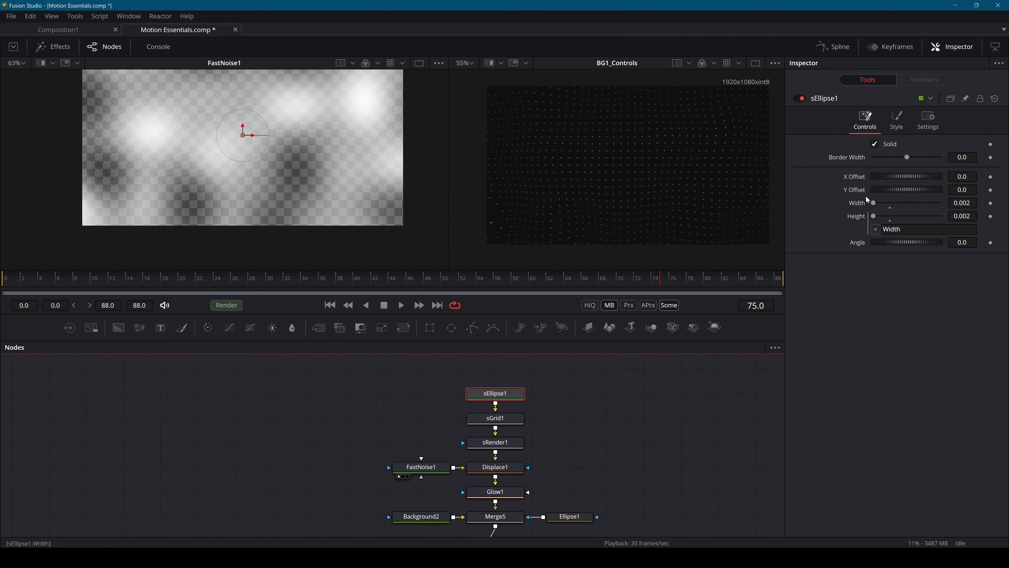
right_click(859, 206)
left_click(897, 328)
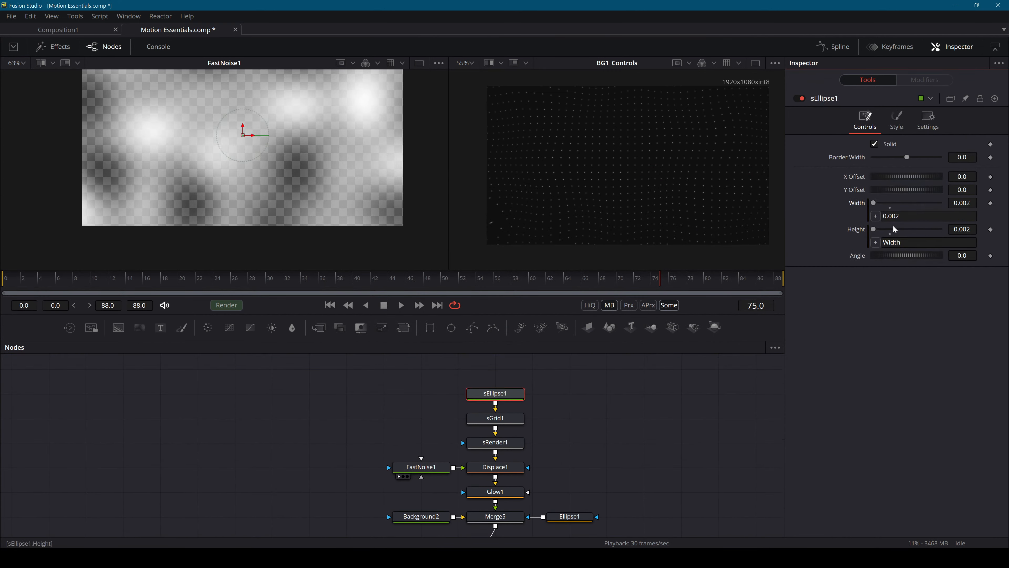
type("BG1_Controls.Dot")
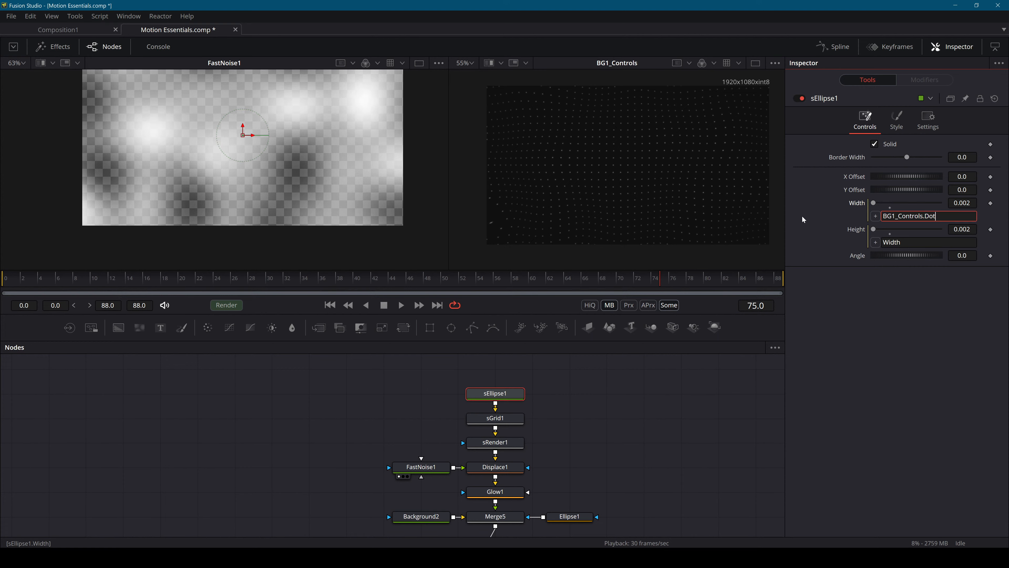
type("Size")
key("Tab")
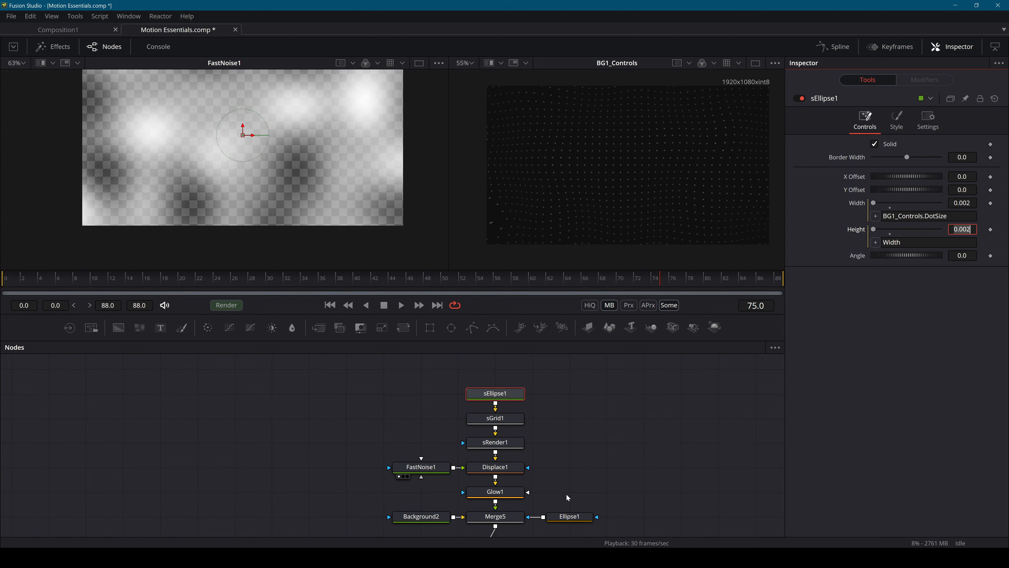
Test the linked Dot Size slider on BG1_Controls and undo the change.
left_click_drag(567, 497, 582, 424)
left_click(515, 497)
mouse_move(888, 197)
left_mouse_down()
mouse_move(920, 198)
mouse_move(860, 202)
mouse_move(889, 200)
left_mouse_up()
key("ctrl+z")
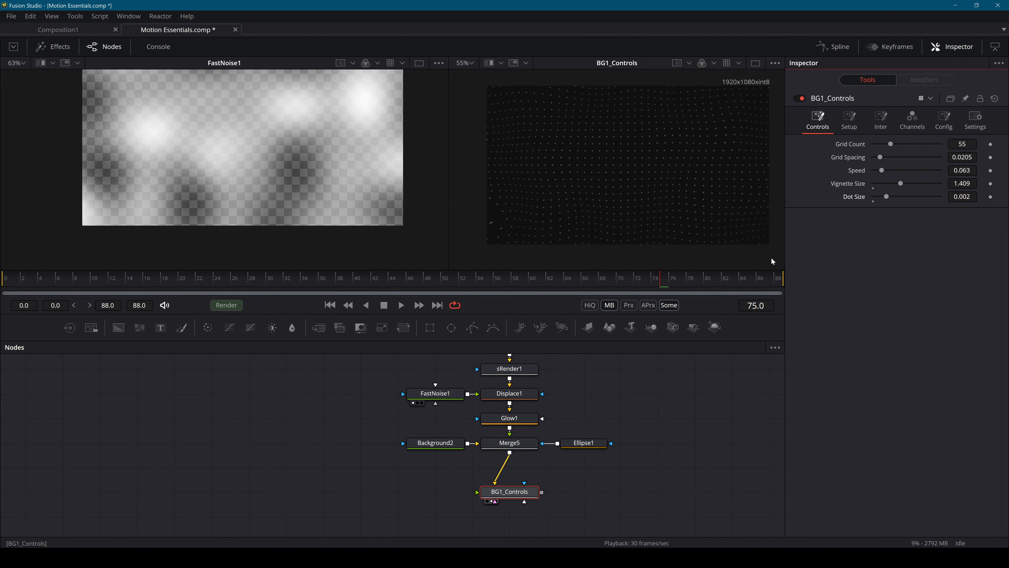
Check Glow1's settings and define a Glow Intensity slider control for BG1_Controls on the Controls page.
left_click(510, 418)
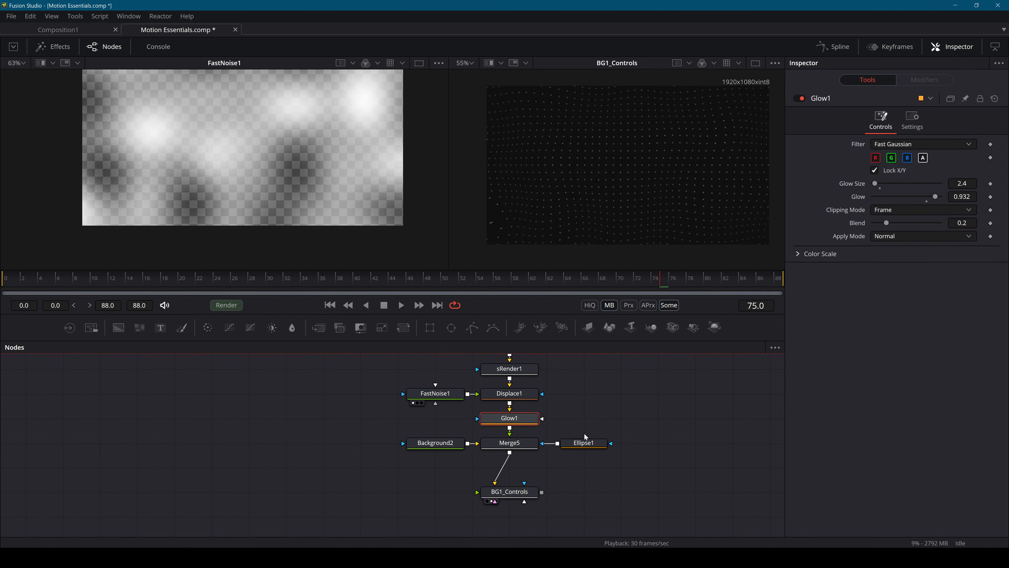
left_click(590, 478)
left_click(532, 490)
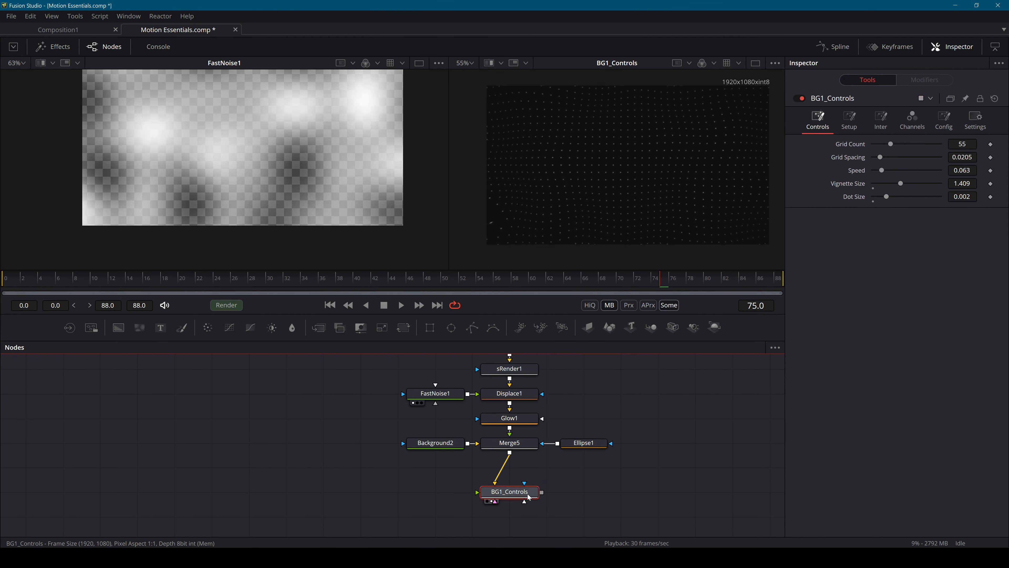
right_click(532, 490)
left_click(582, 391)
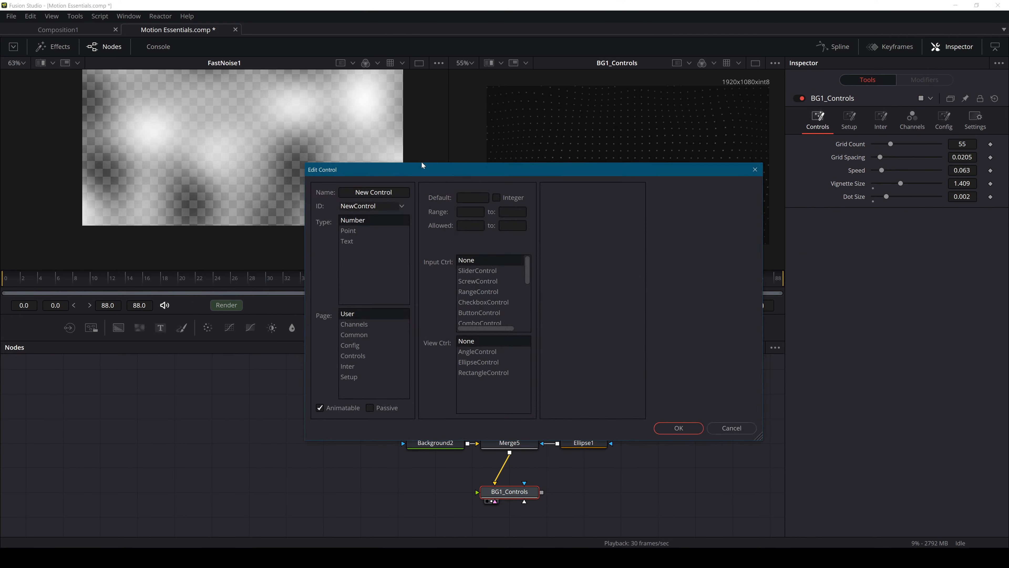
type("Glow Intensity")
left_click(353, 355)
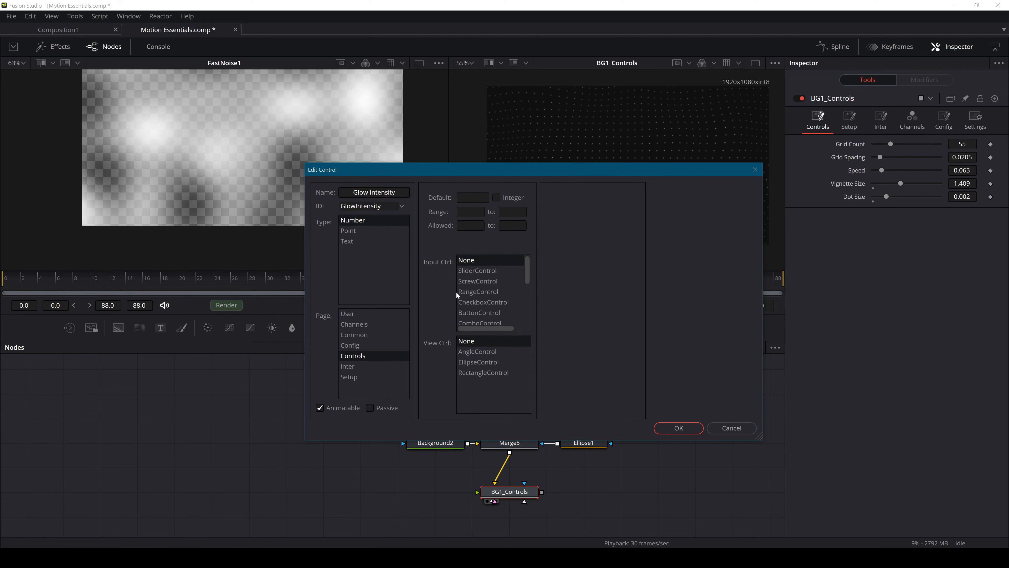
left_click(489, 272)
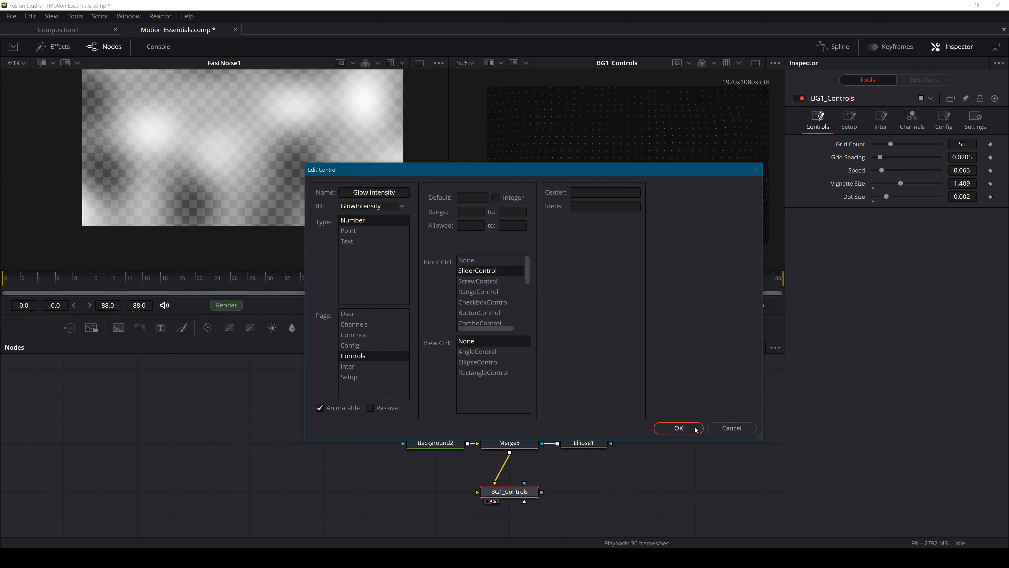
Add the Glow Intensity slider to BG1_Controls and drive Glow1's Glow with the expression BG1_Controls.GlowIntensity.
left_click(679, 428)
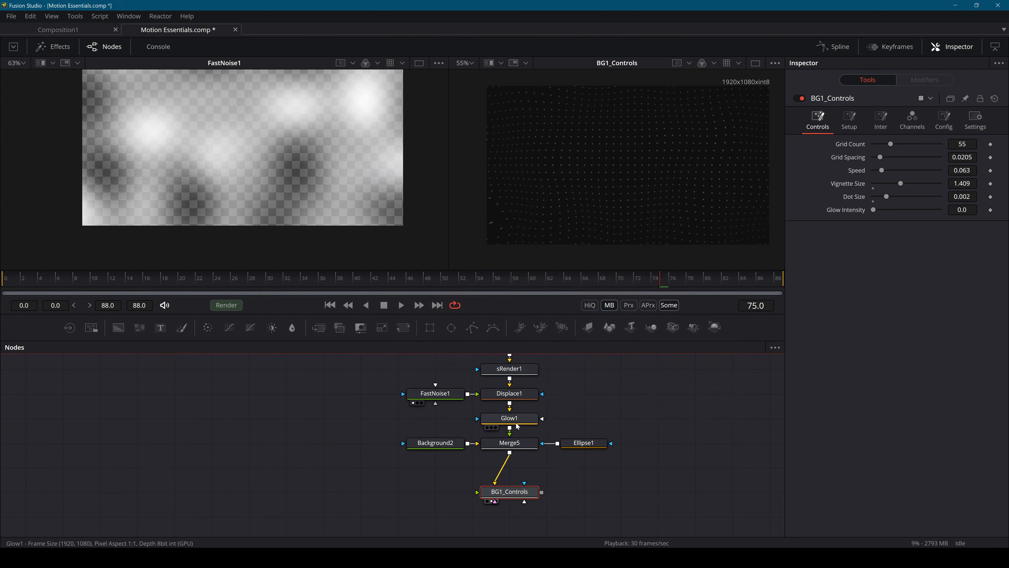
left_click(509, 419)
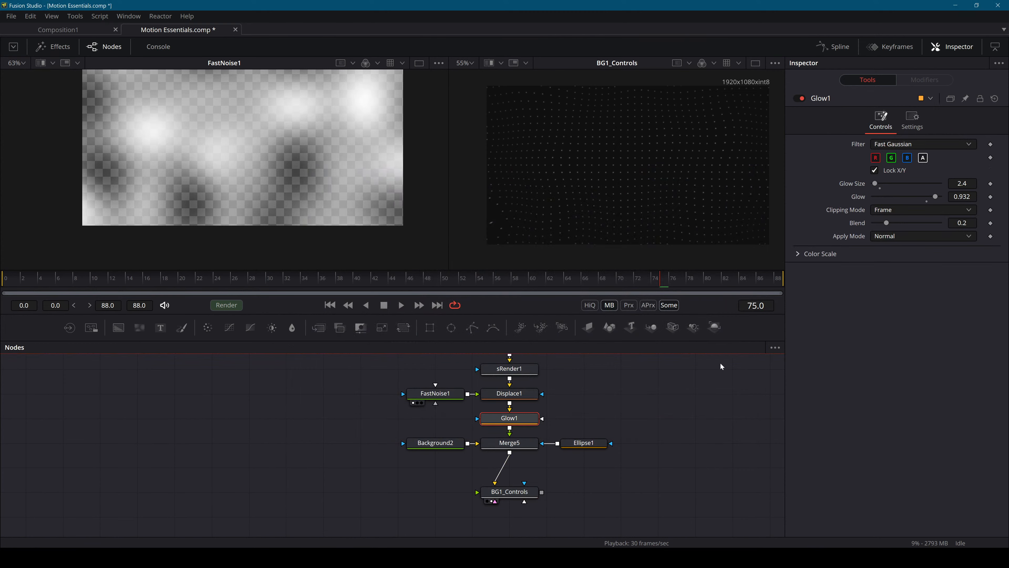
left_click(528, 493)
left_click(509, 419)
right_click(857, 197)
left_click(907, 326)
type("B")
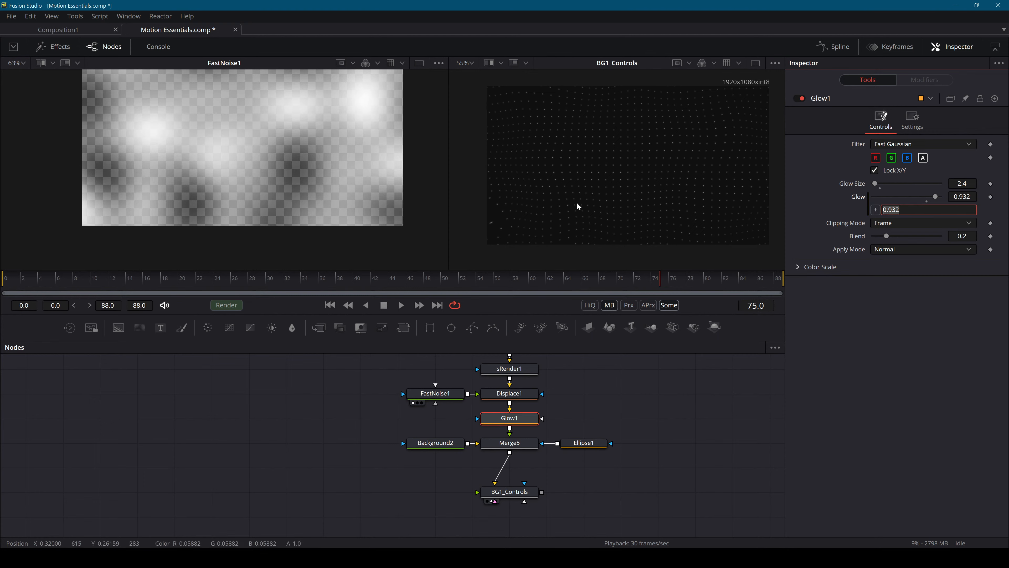
type("G1_Controls.GlowIntensity")
key("Tab")
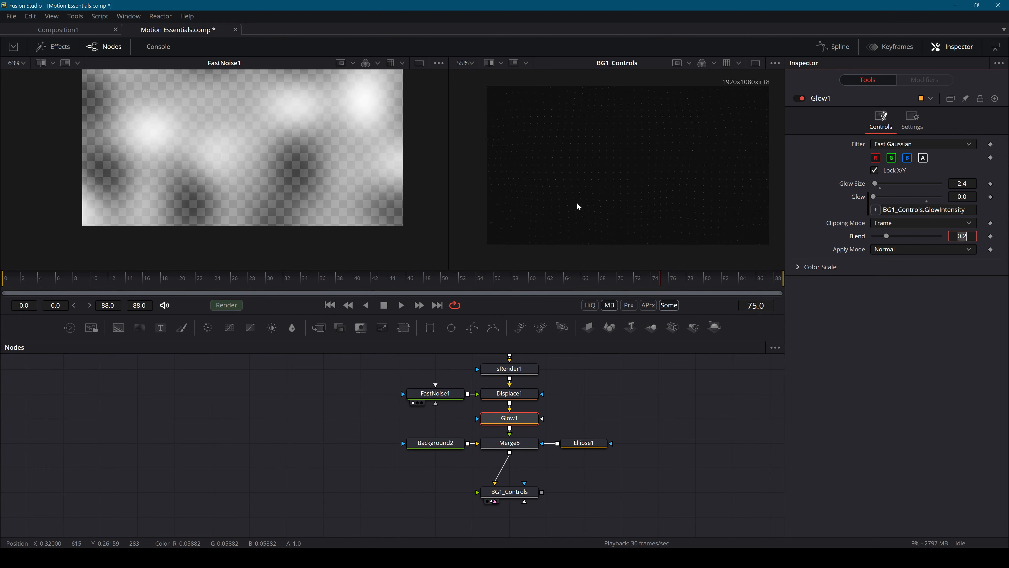
Raise the Glow Intensity of BG1_Controls to about 0.953 and check the dots in the viewer.
left_click(524, 493)
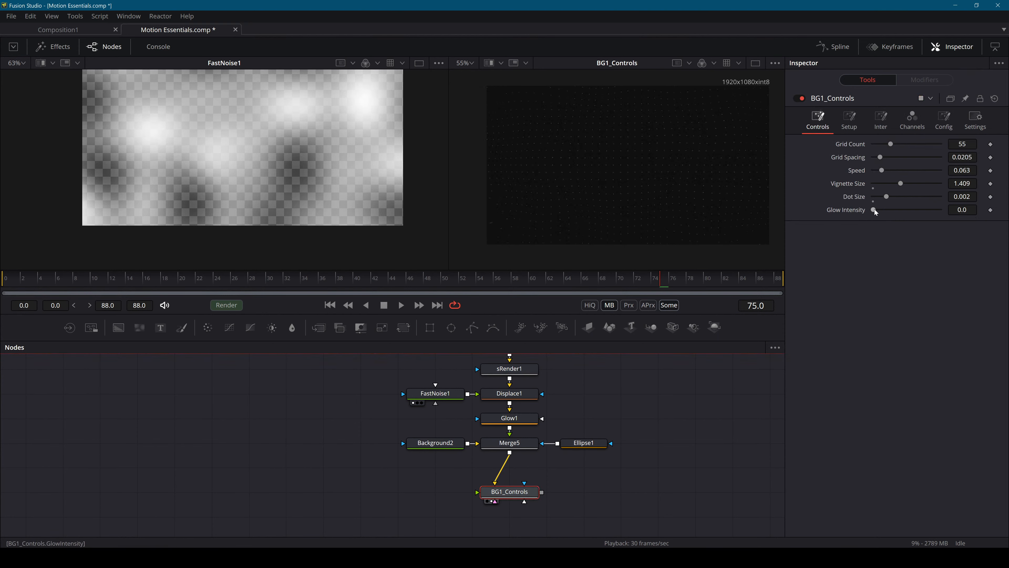
left_click_drag(874, 209, 938, 214)
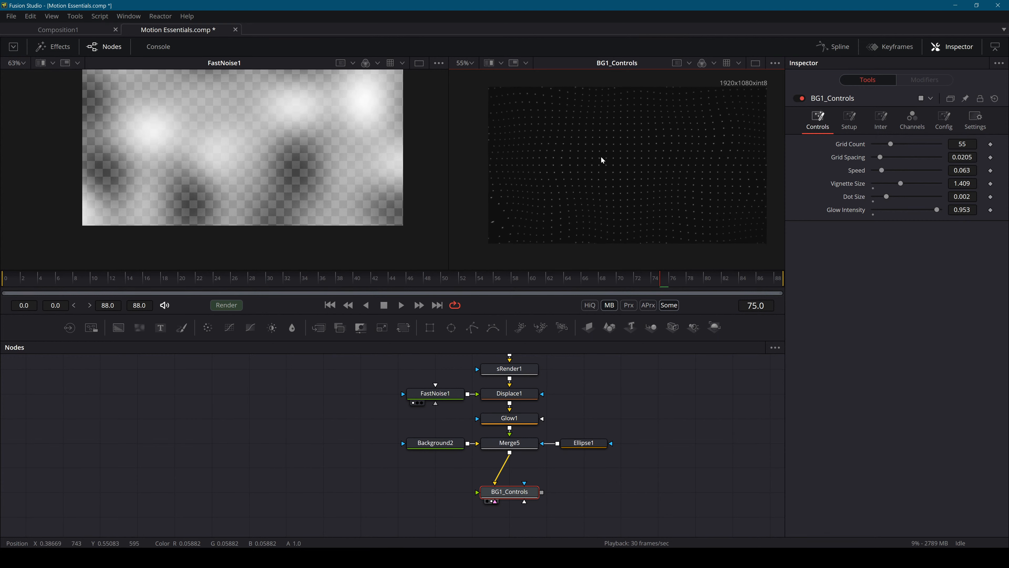
scroll(601, 160, "up", 3)
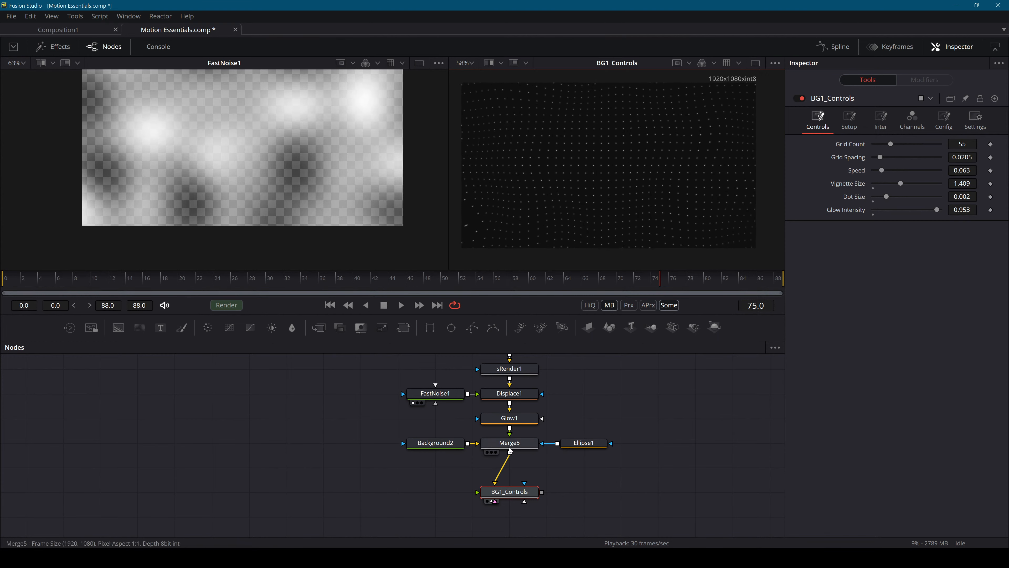
Add a custom number control named Glow Size to the BG1_Controls node, using SliderControl on the Controls page.
left_click(509, 418)
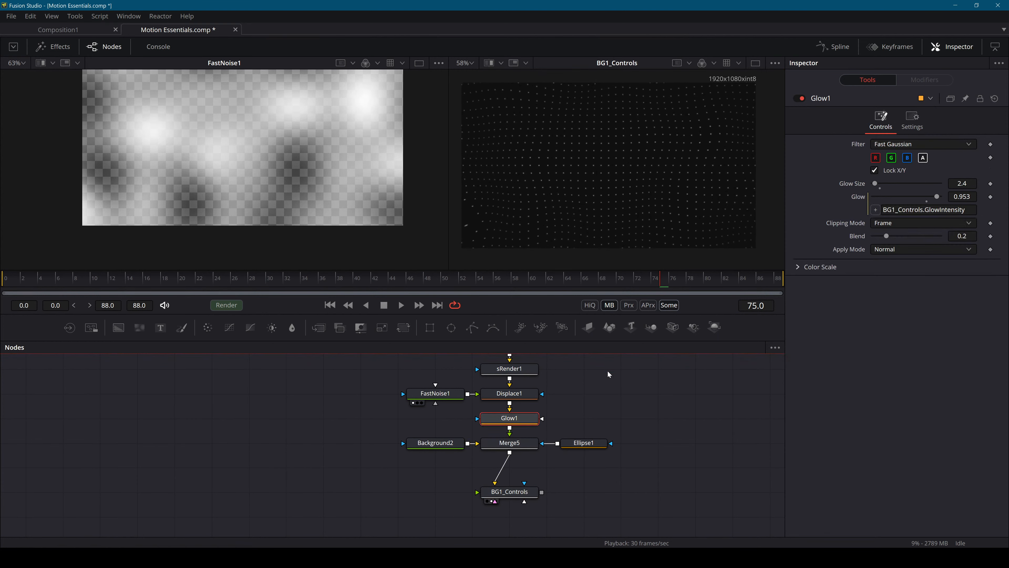
left_click(510, 491)
right_click(515, 492)
left_click(583, 391)
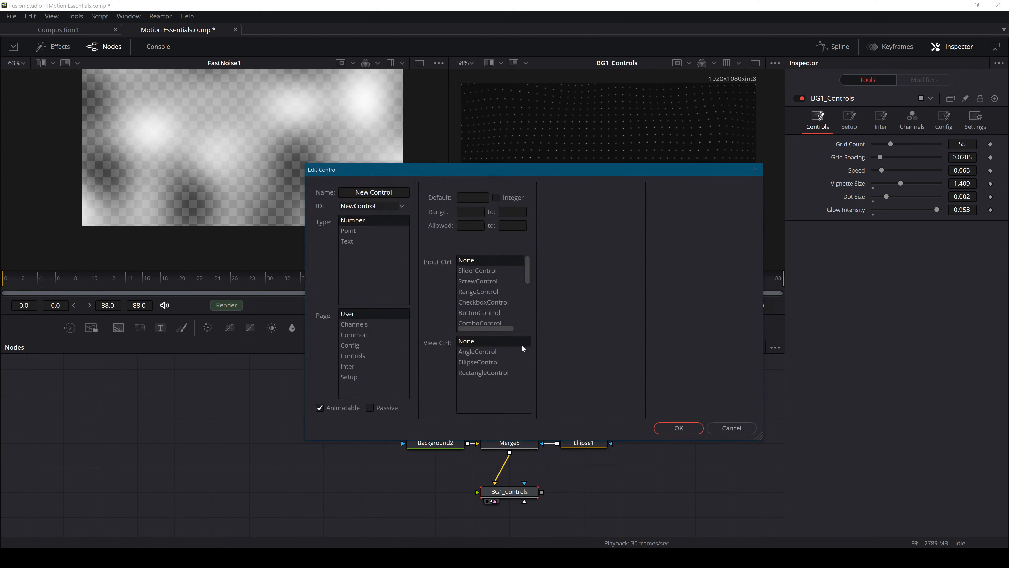
left_click_drag(393, 192, 355, 192)
type("Glow Size")
left_click(372, 355)
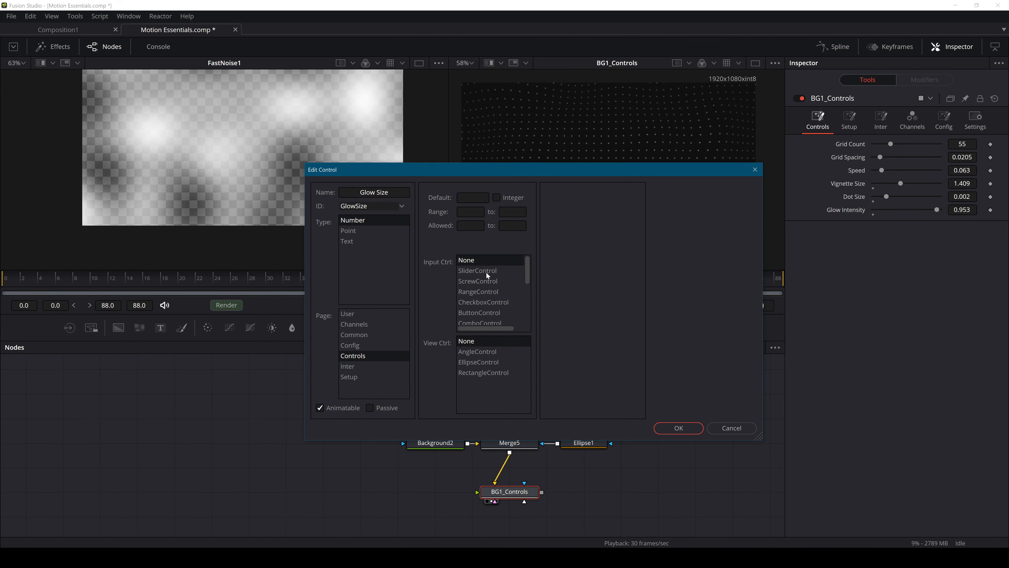
left_click(493, 271)
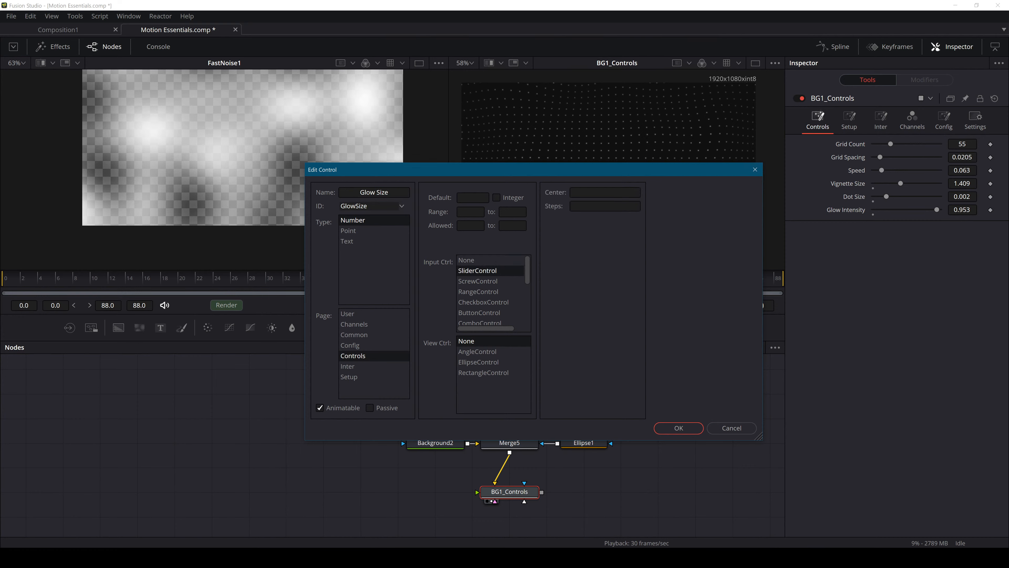
left_click(678, 428)
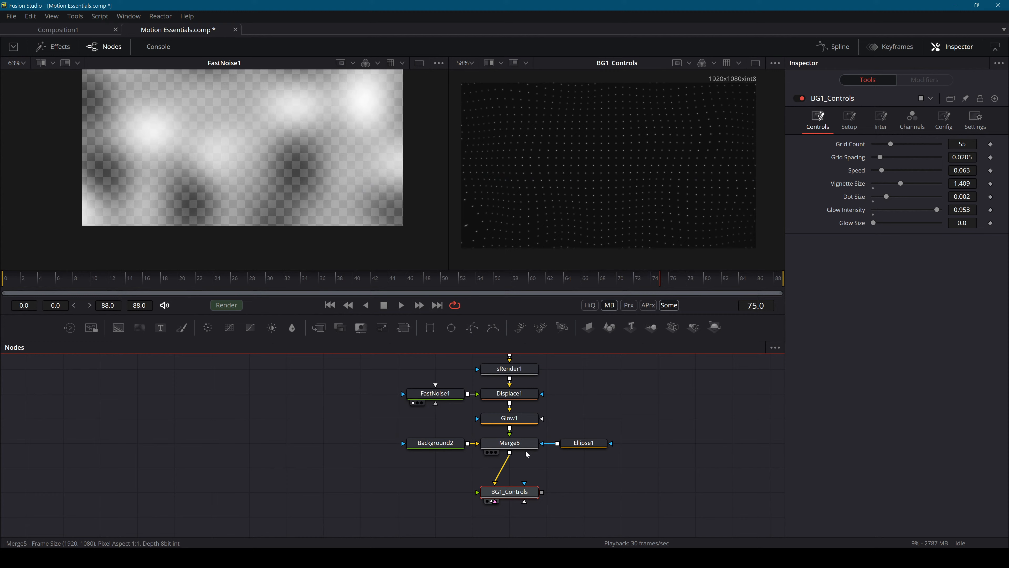
Try different Glow Size values directly on Glow1 and undo them.
left_click(509, 418)
left_click_drag(875, 183, 858, 188)
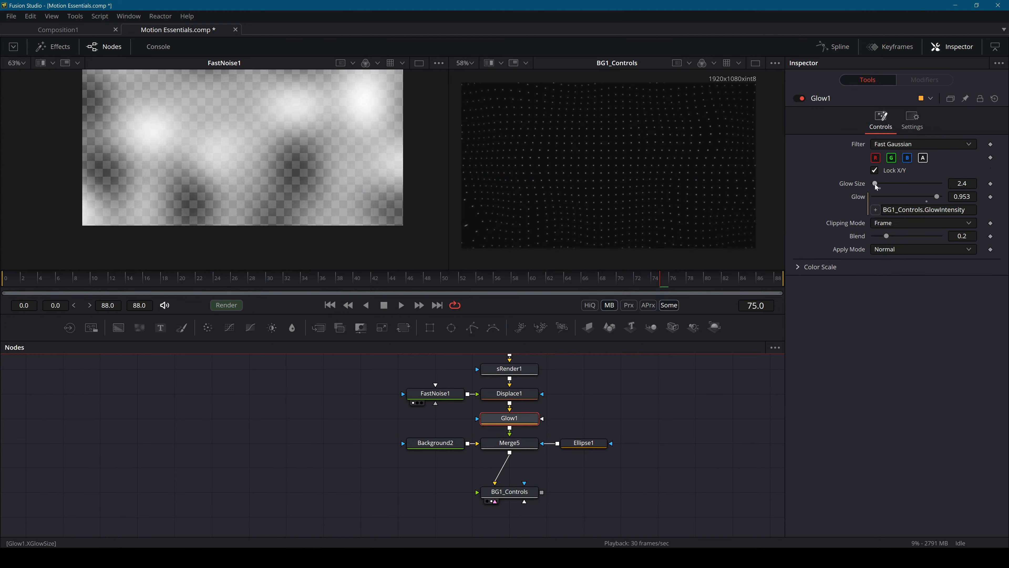
key("ctrl+z")
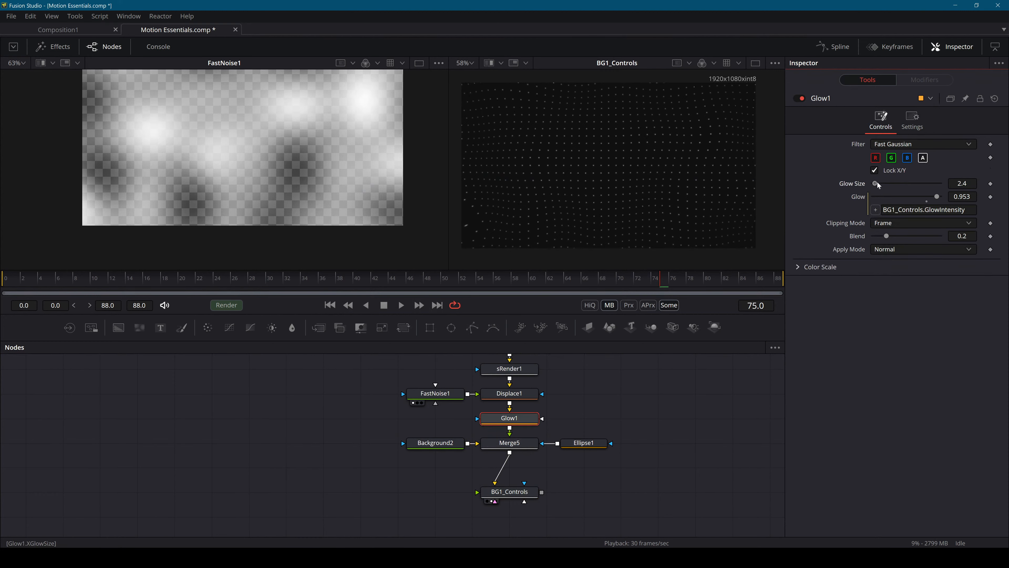
left_click_drag(875, 184, 881, 185)
key("ctrl+z")
Extend the upper range limit of BG1_Controls' Glow Size slider and set the slider to about 1.65.
right_click(518, 494)
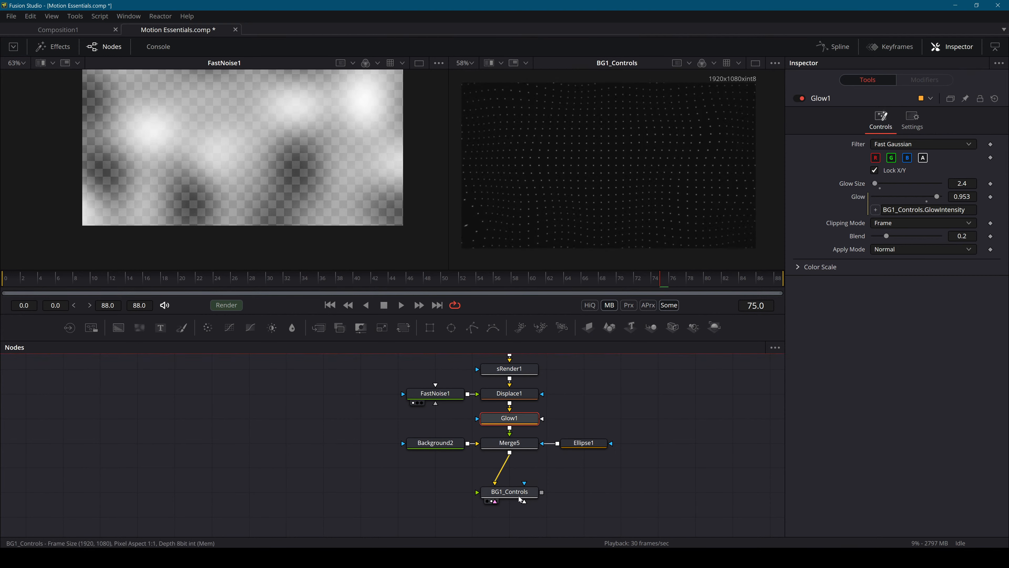
left_click(560, 403)
left_click(374, 206)
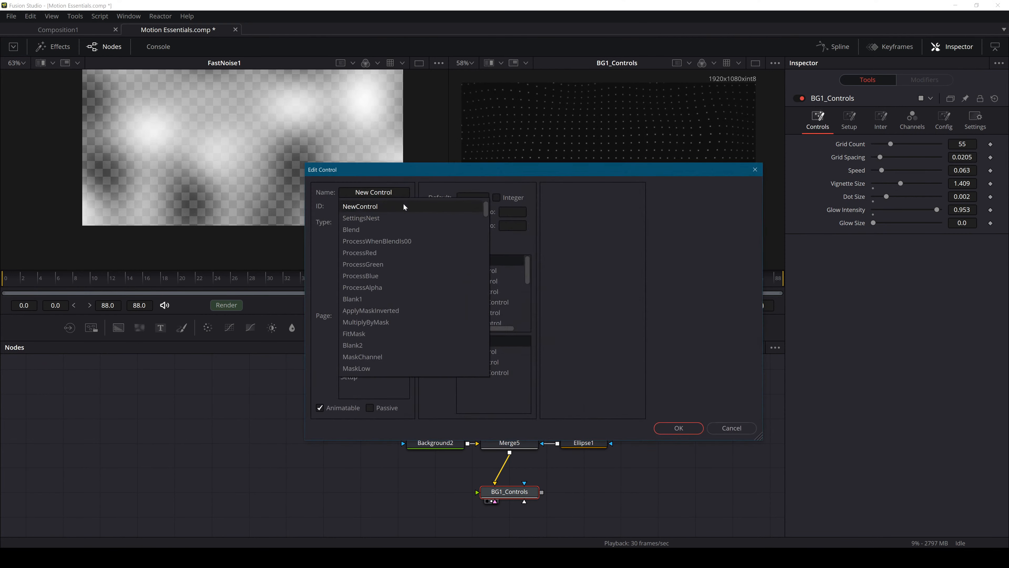
scroll(478, 392, "down", 5)
left_click(393, 345)
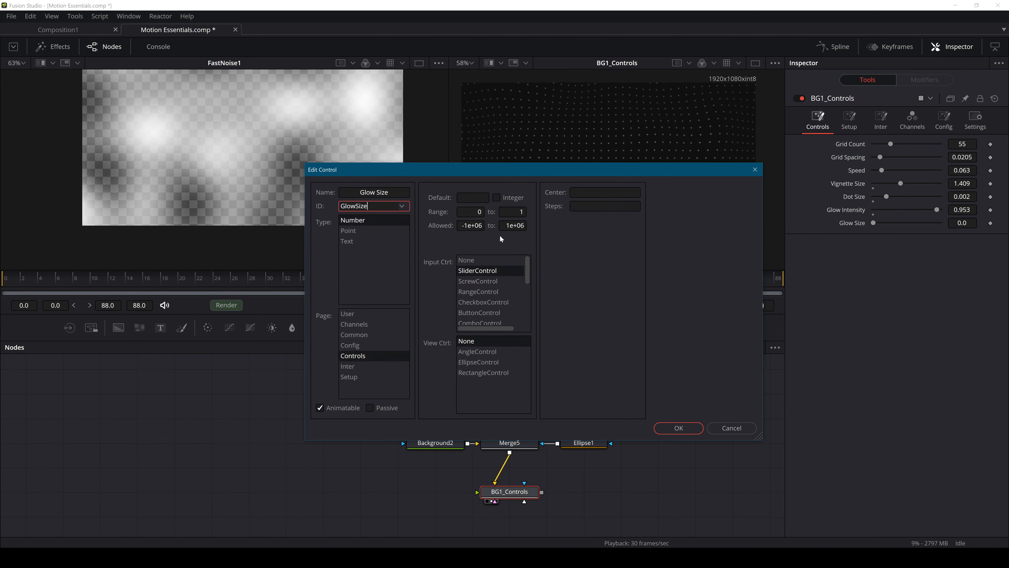
left_click(512, 212)
left_click(681, 427)
left_click_drag(873, 222, 882, 243)
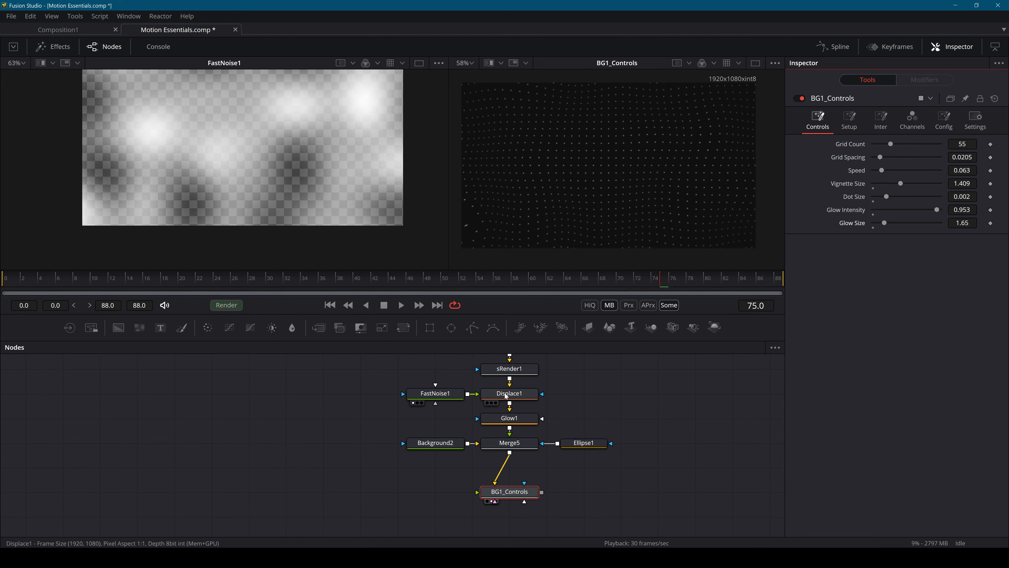
Drive Glow1's Glow Size with the expression BG1_Controls.GlowSize.
left_click(509, 417)
right_click(856, 188)
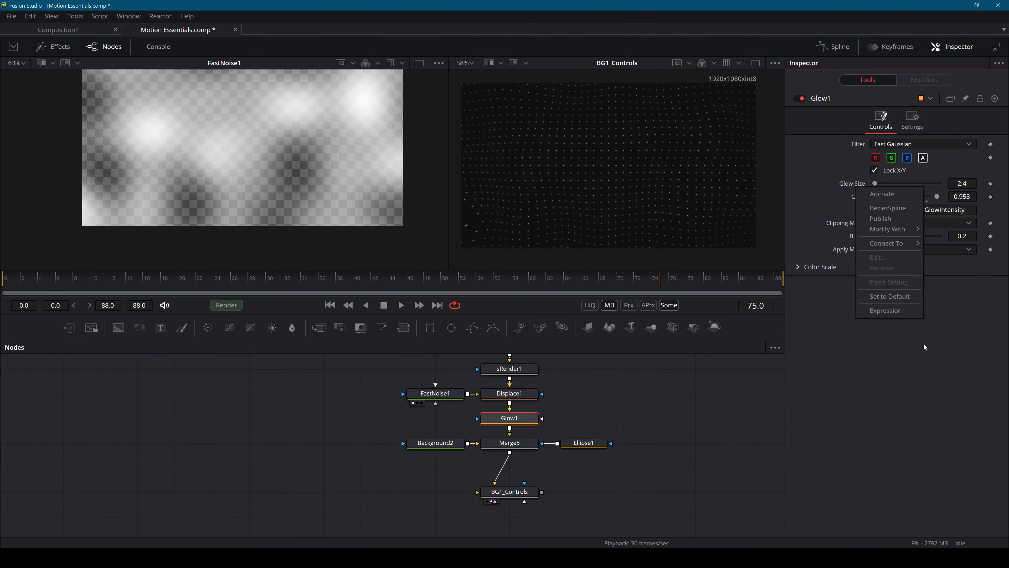
left_click(897, 311)
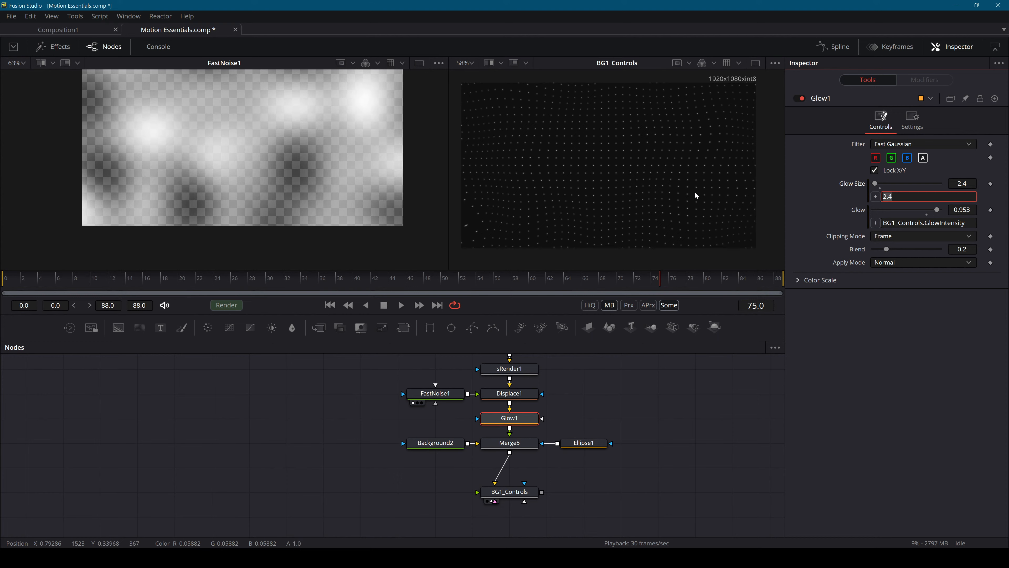
type("BG1_Controls.GlowSize")
key("Return")
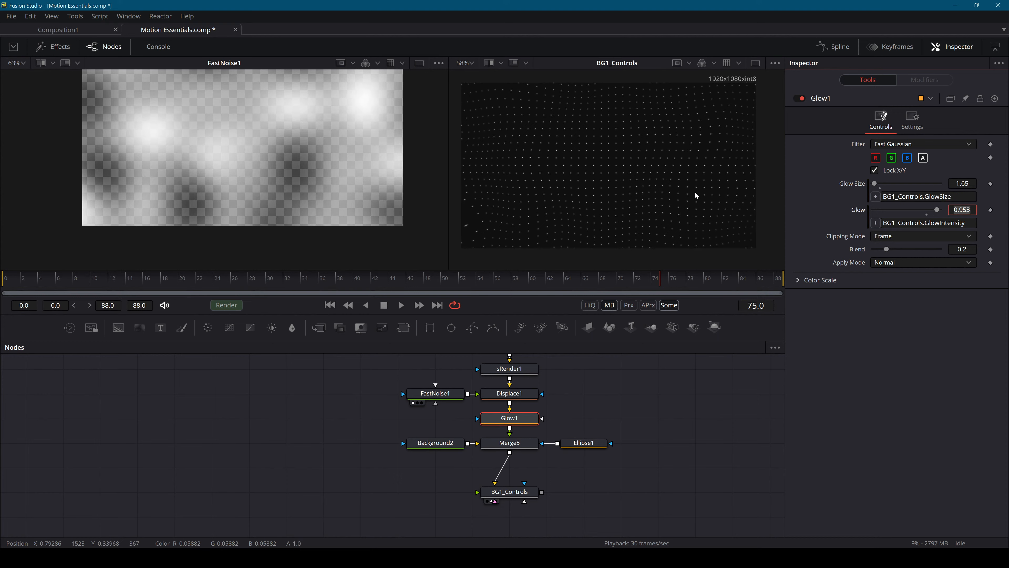
Set the Glow Size of BG1_Controls to 2.4 and save the composition.
left_click(504, 493)
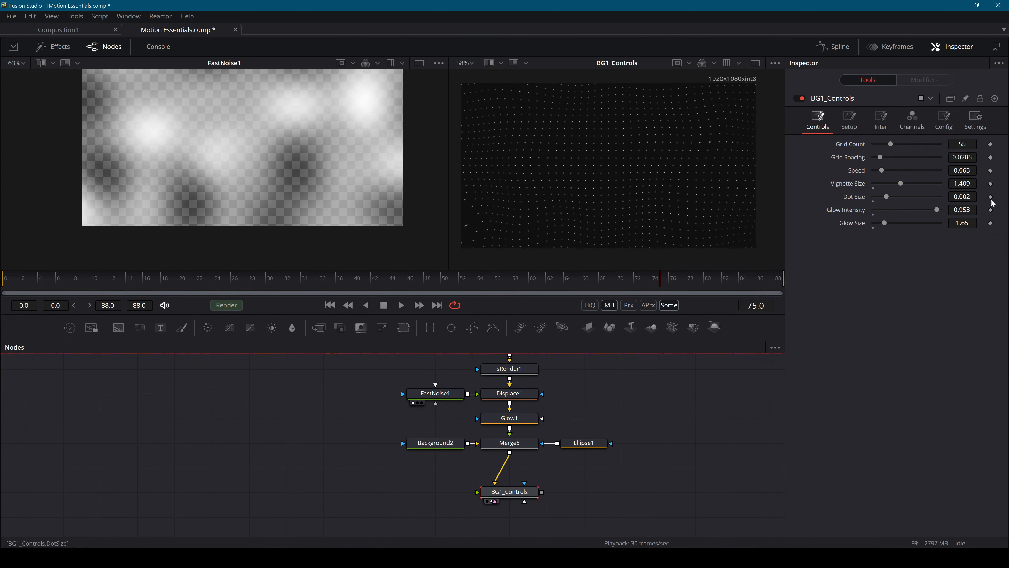
left_click(969, 223)
type("2.4")
key("Return")
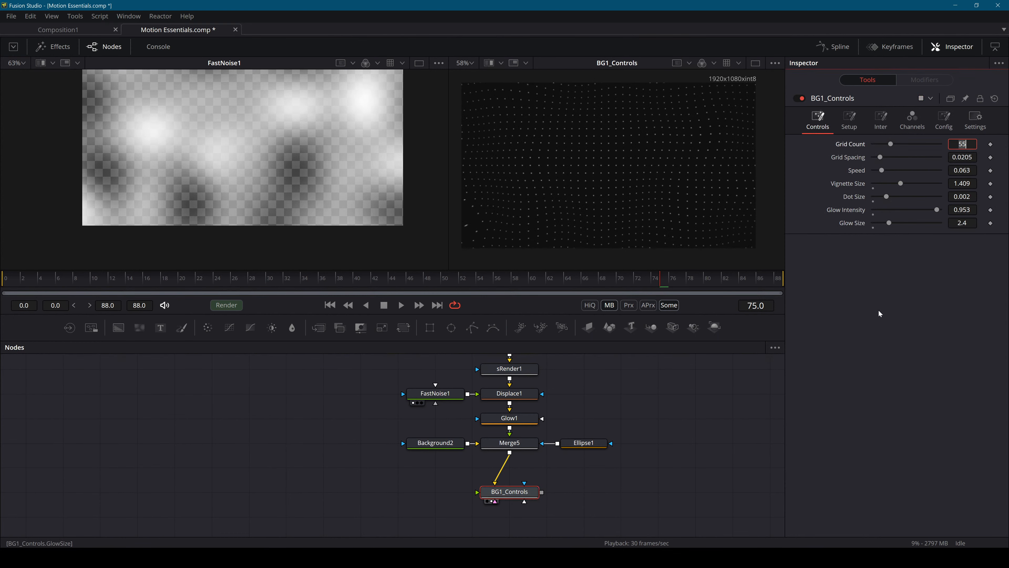
left_click(701, 466)
key("ctrl+s")
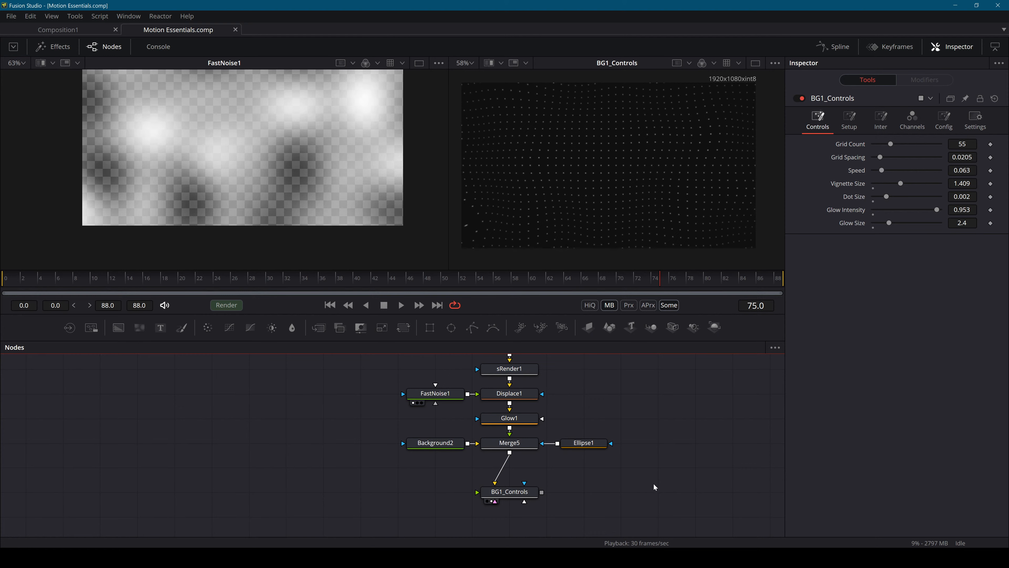
Move the BG1_Controls node up so that it sits directly beneath Merge5.
left_click_drag(640, 463, 611, 454)
left_click_drag(471, 508, 470, 481)
left_click(636, 469)
left_click_drag(636, 462, 611, 496)
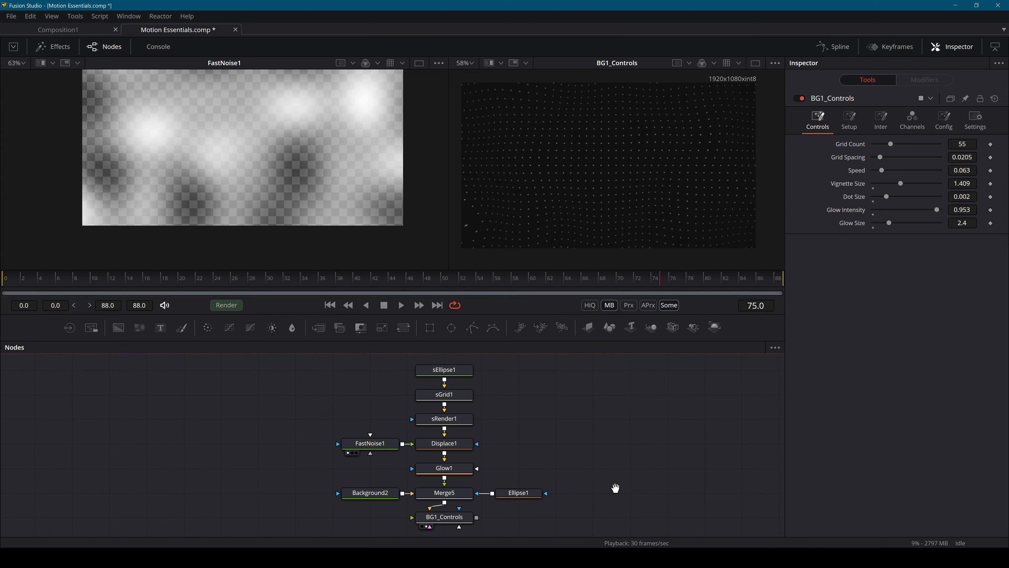
Lower the Glow Intensity of BG1_Controls to 0.923 and check the dots in the viewer.
left_click(446, 515)
mouse_move(650, 96)
left_mouse_down()
mouse_move(695, 94)
mouse_move(634, 110)
mouse_move(642, 112)
left_mouse_up()
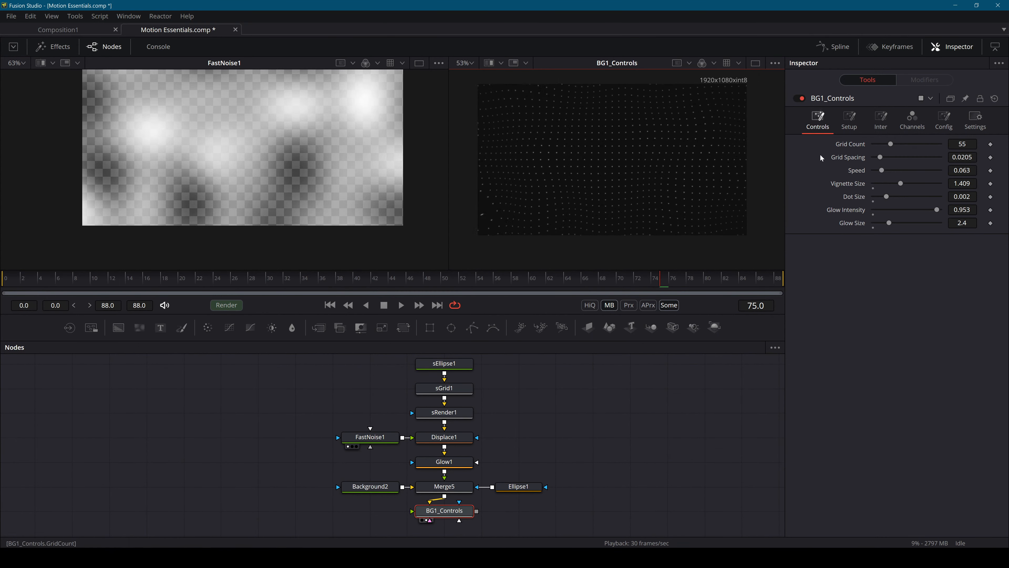
left_click_drag(964, 211, 952, 210)
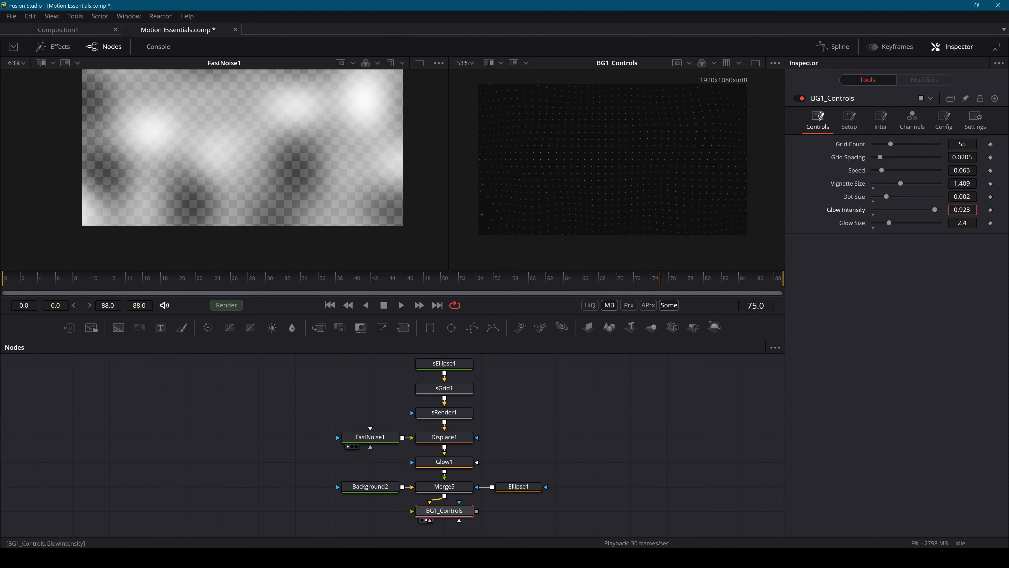
mouse_move(635, 148)
left_mouse_down()
mouse_move(682, 141)
mouse_move(581, 159)
mouse_move(620, 154)
left_mouse_up()
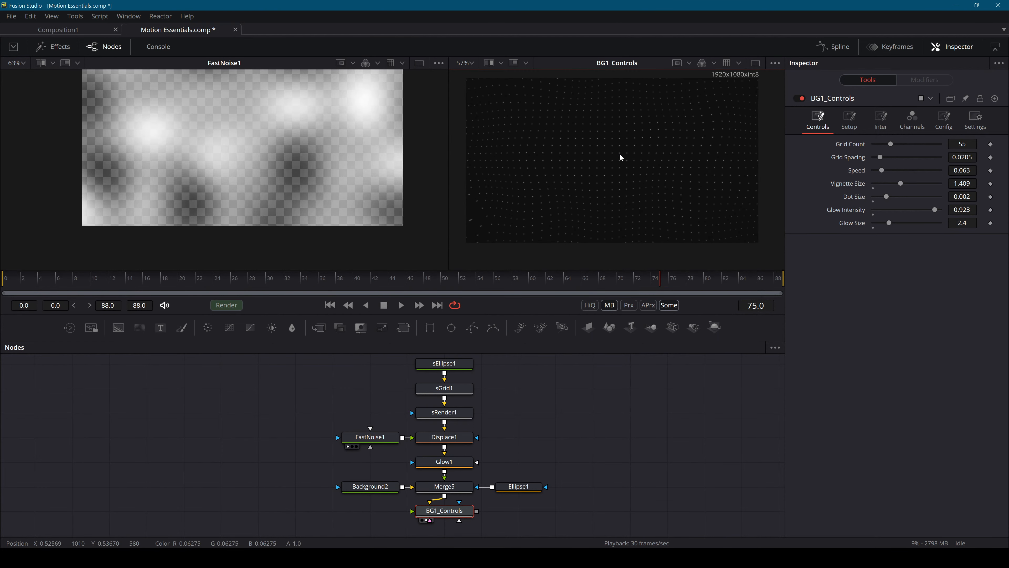
Examine how the nodes in the existing B5 group are named and organized elsewhere in the node graph.
left_click(570, 460)
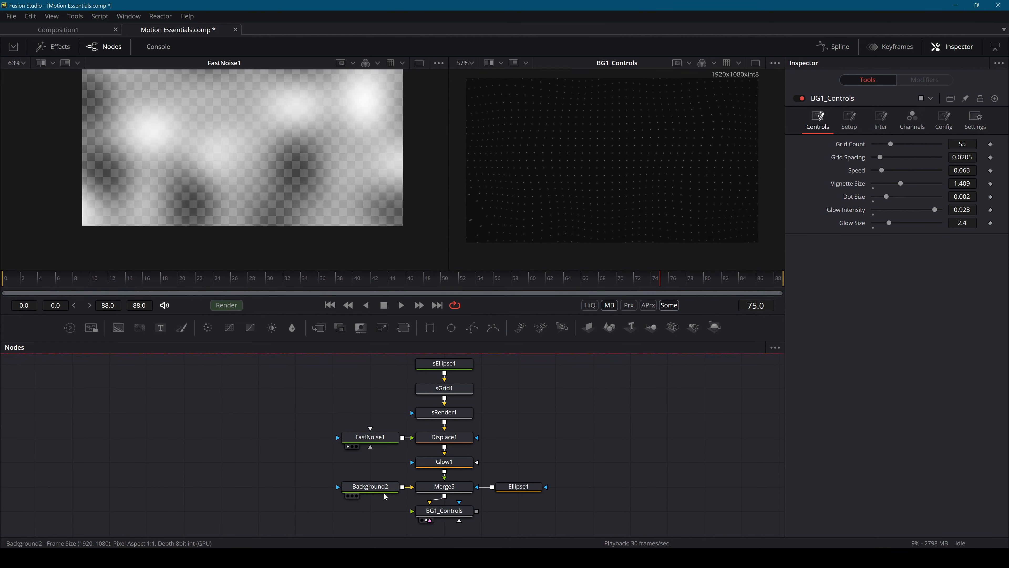
left_click_drag(576, 535, 229, 269)
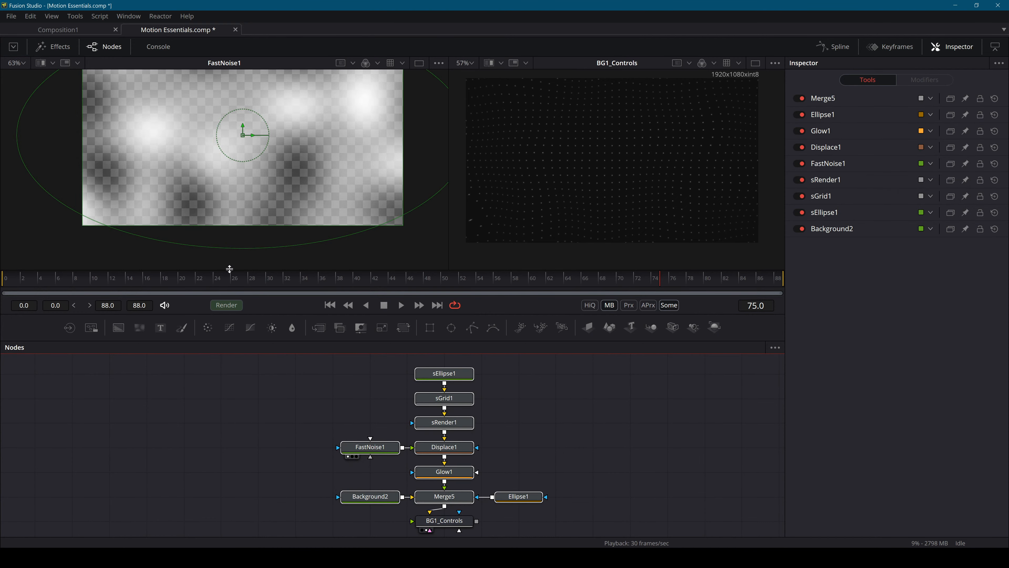
left_click(530, 449)
scroll(527, 432, "down", 10)
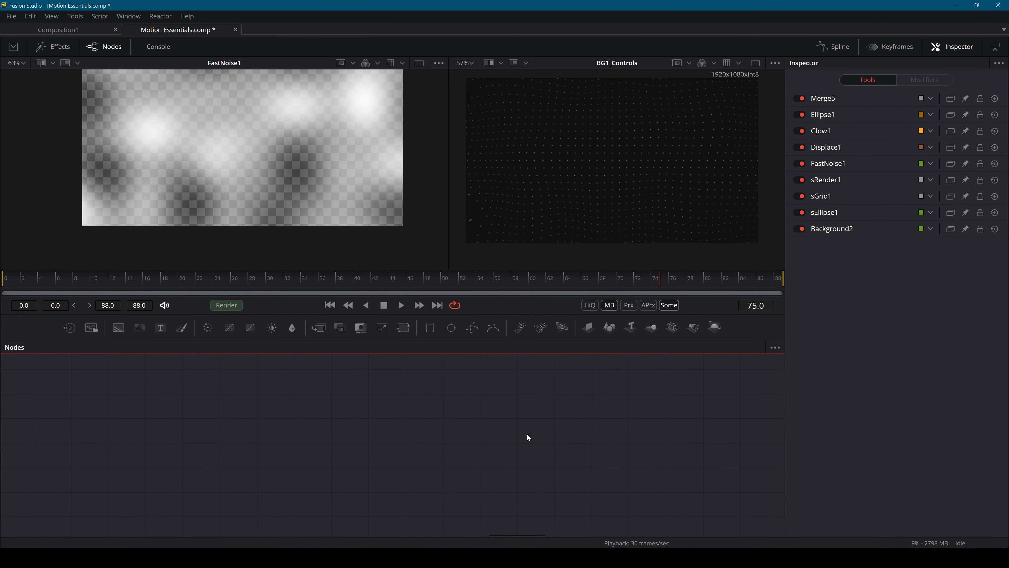
scroll(473, 398, "up", 5)
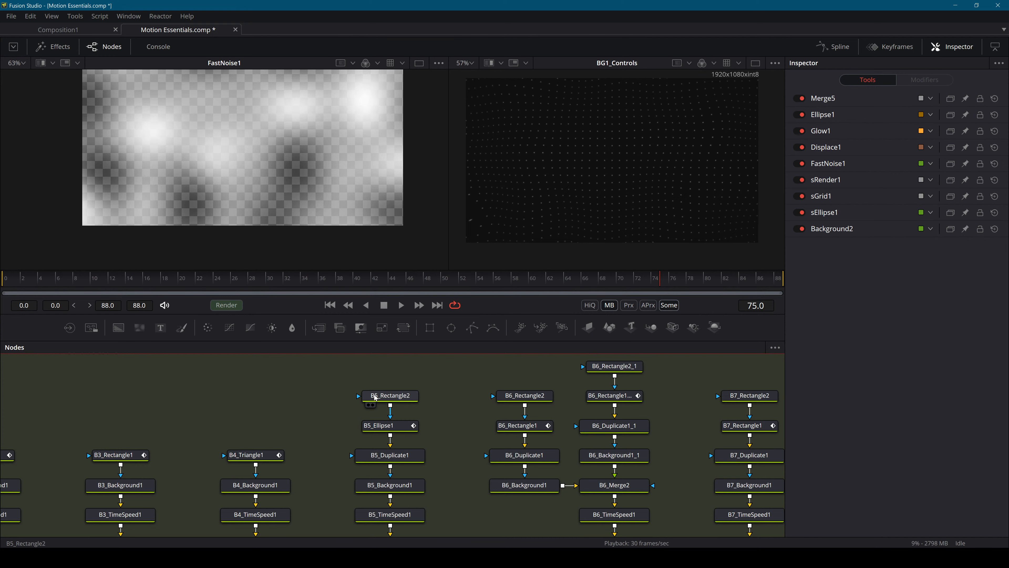
left_click_drag(425, 406, 405, 514)
left_click_drag(498, 397, 499, 195)
scroll(547, 502, "down", 5)
left_click_drag(572, 495, 564, 434)
scroll(554, 477, "up", 4)
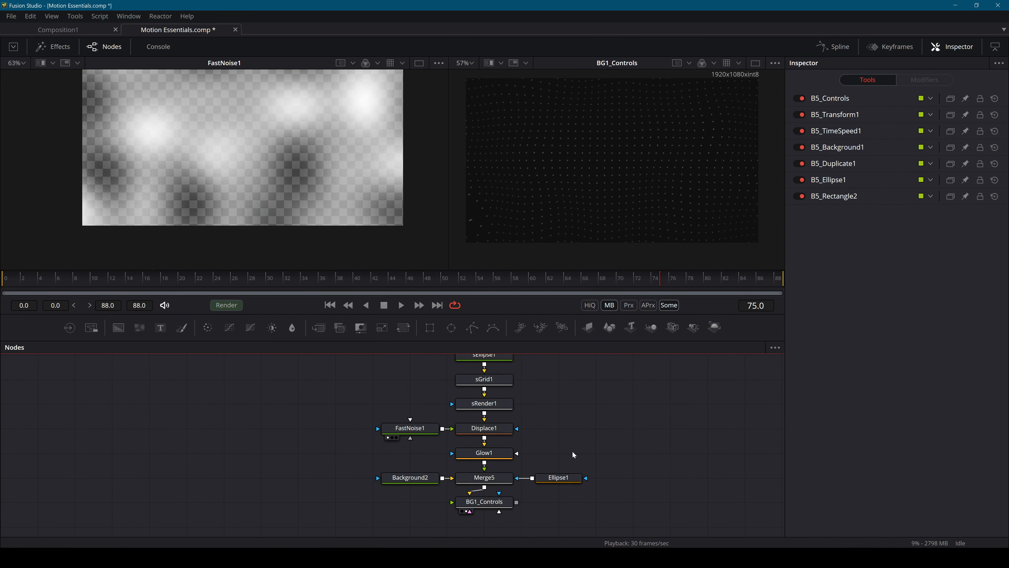
Select all the nodes feeding BG1_Controls and rename the mask Ellipse1 to BG1_Ellipse1.
left_click_drag(583, 407, 656, 346)
scroll(514, 497, "down", 5)
scroll(441, 512, "up", 3)
left_click_drag(441, 517, 353, 363)
scroll(402, 487, "up", 1)
key("F2")
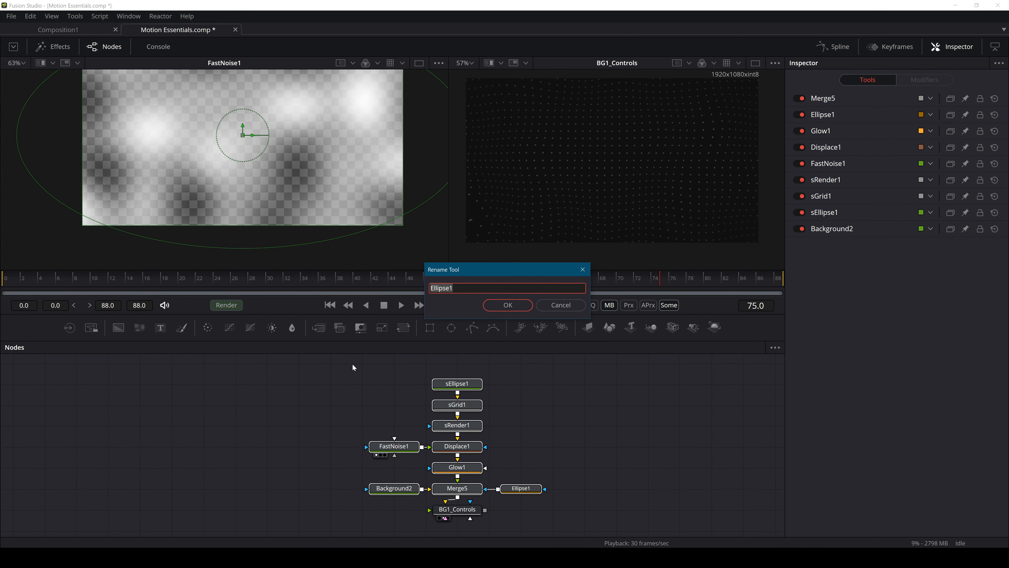
key("Home")
type("BG")
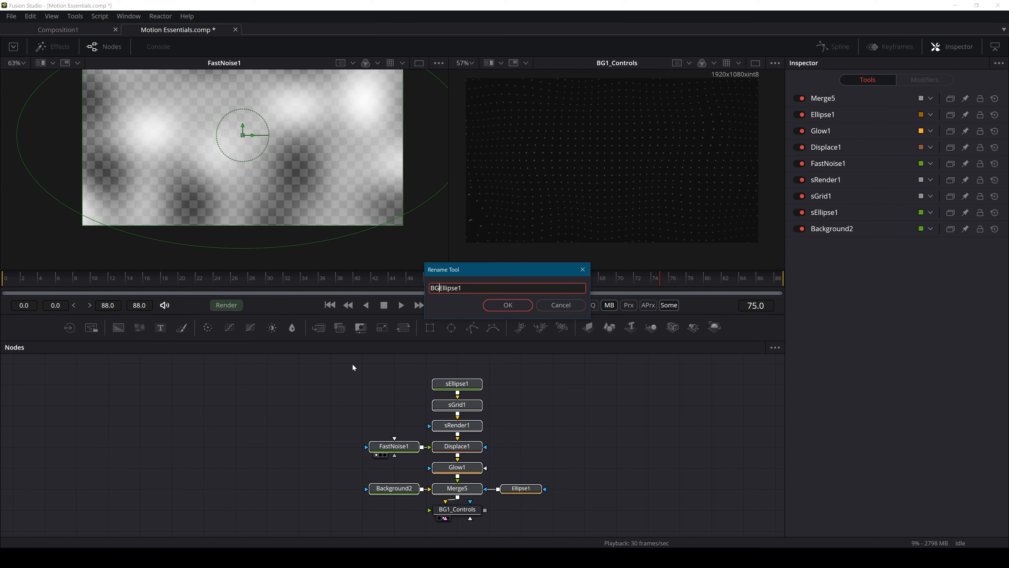
type("1_")
key("shift+Home")
key("ctrl+c")
key("Return")
Add the prefix BG1_ to the names of Glow1, Displace1 and Background2, leaving Merge5 as it is.
key("Home")
key("ctrl+v")
key("Return")
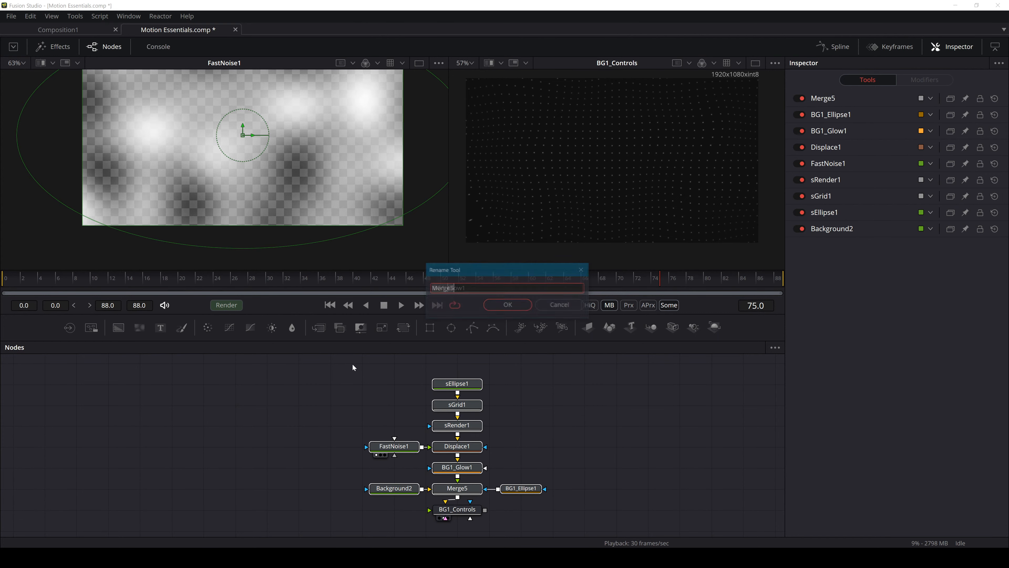
key("Return")
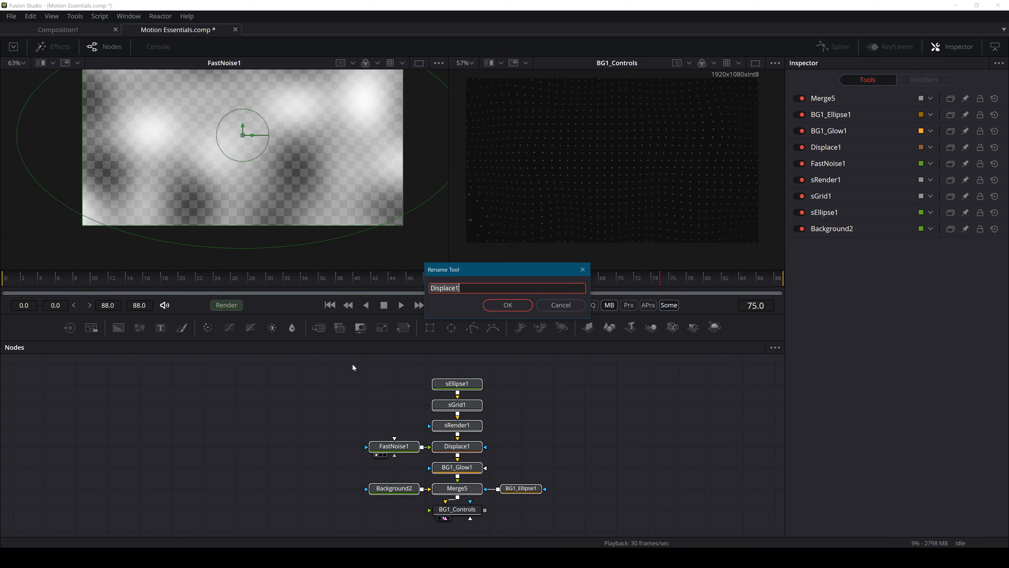
key("Home")
key("ctrl+v")
key("Return")
key("Home")
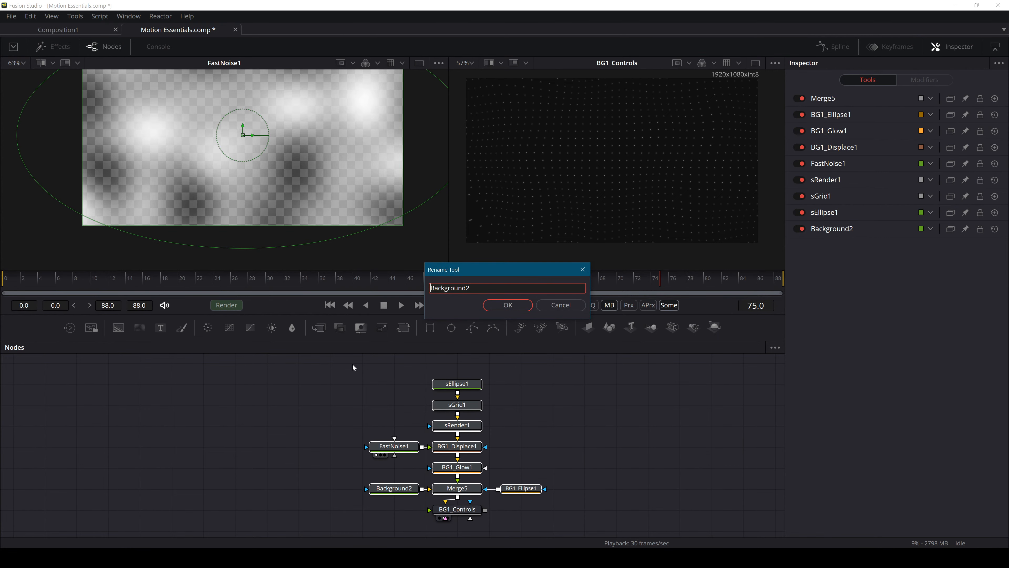
key("ctrl+v")
key("Return")
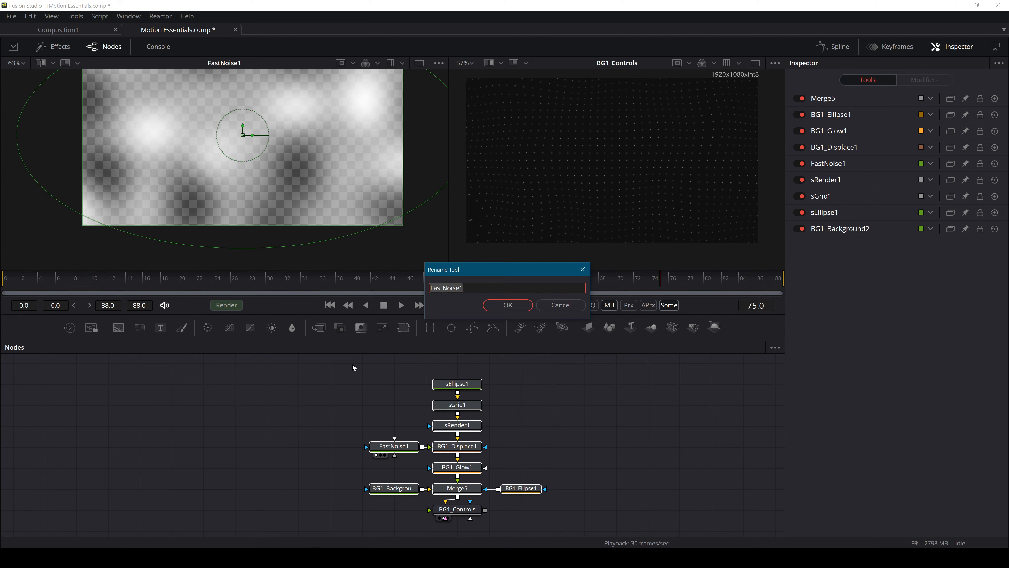
Add the same BG1_ prefix to the names of FastNoise1, sGrid1 and sEllipse1.
key("Home")
key("ctrl+v")
key("Return")
key("Home")
key("ctrl+v")
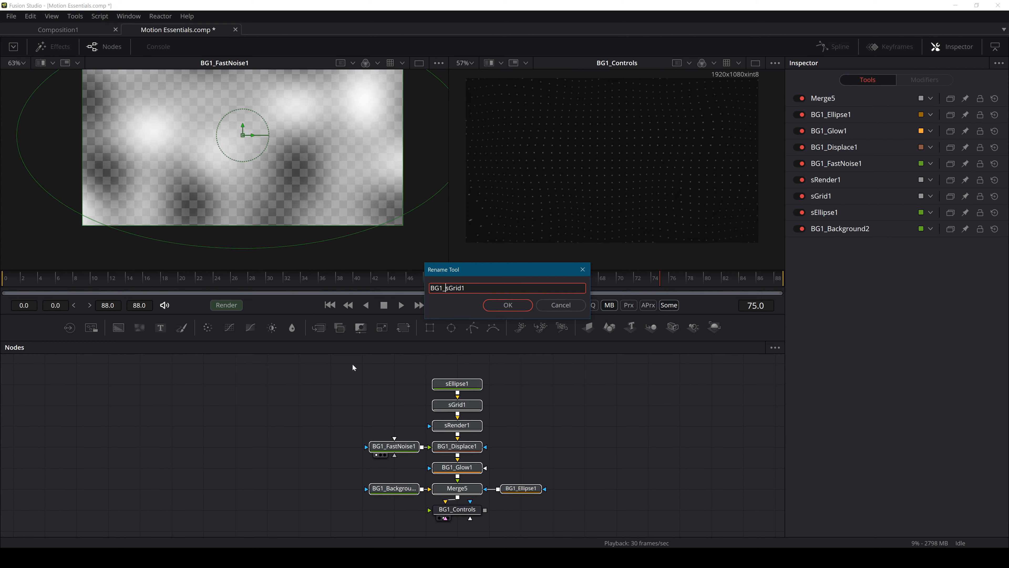
key("Return")
key("Home")
key("ctrl+v")
key("Return")
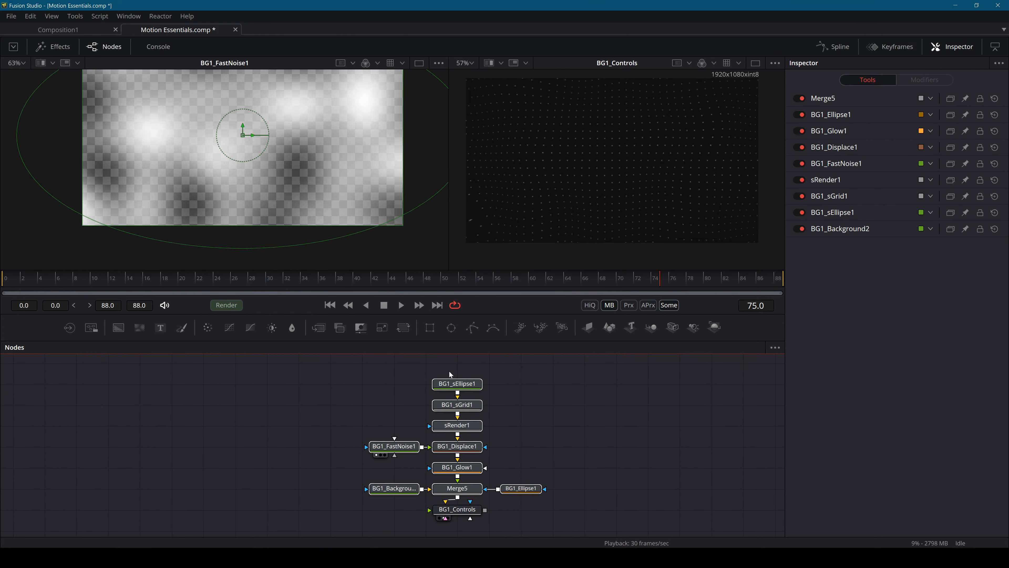
Rename the sRender1 node to BG1_sRender1.
left_click(472, 426)
key("F2")
key("Home")
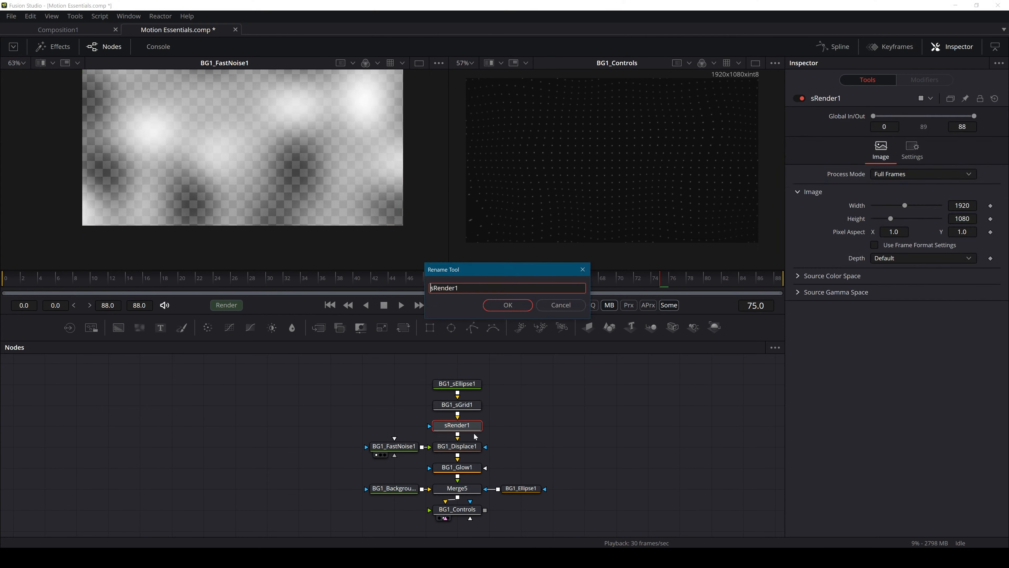
key("ctrl+v")
key("Return")
Rename the Merge5 node to BG1_Merge5 and save the composition.
left_click(468, 493)
key("F2")
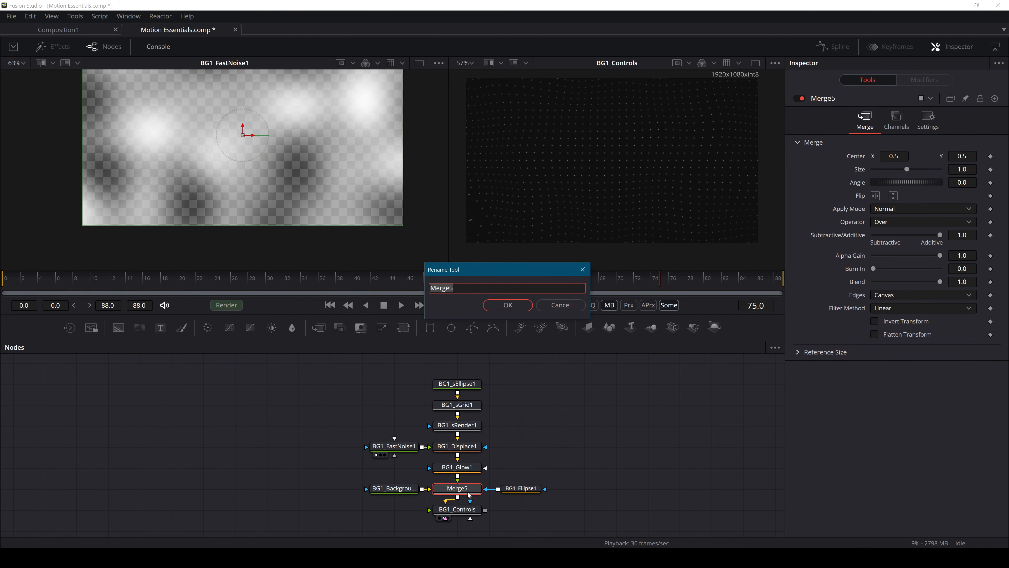
key("Home")
key("ctrl+v")
key("Return")
left_click(555, 466)
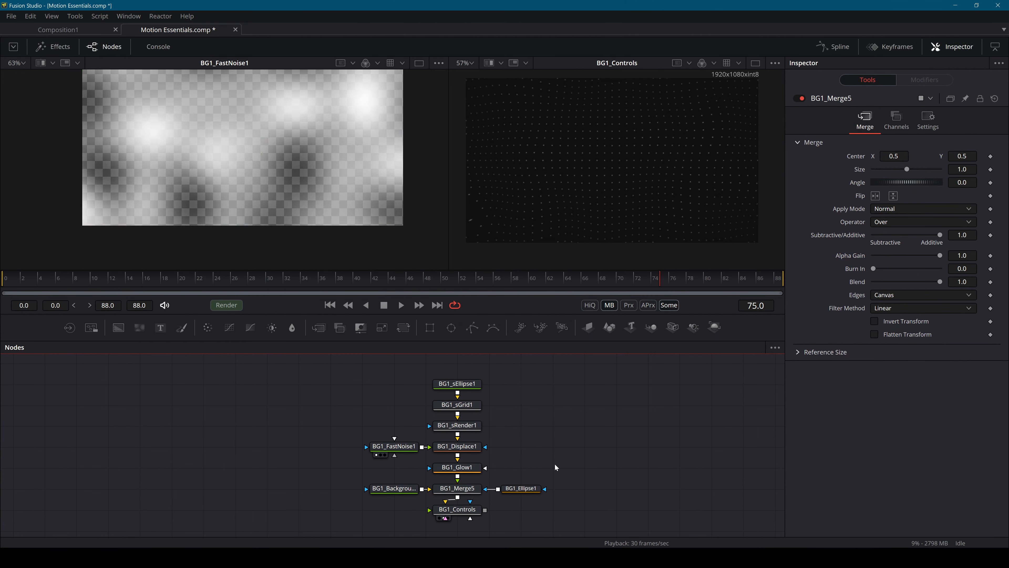
key("ctrl+s")
Play back the animation briefly to check the dot-grid background.
scroll(552, 435, "up", 2)
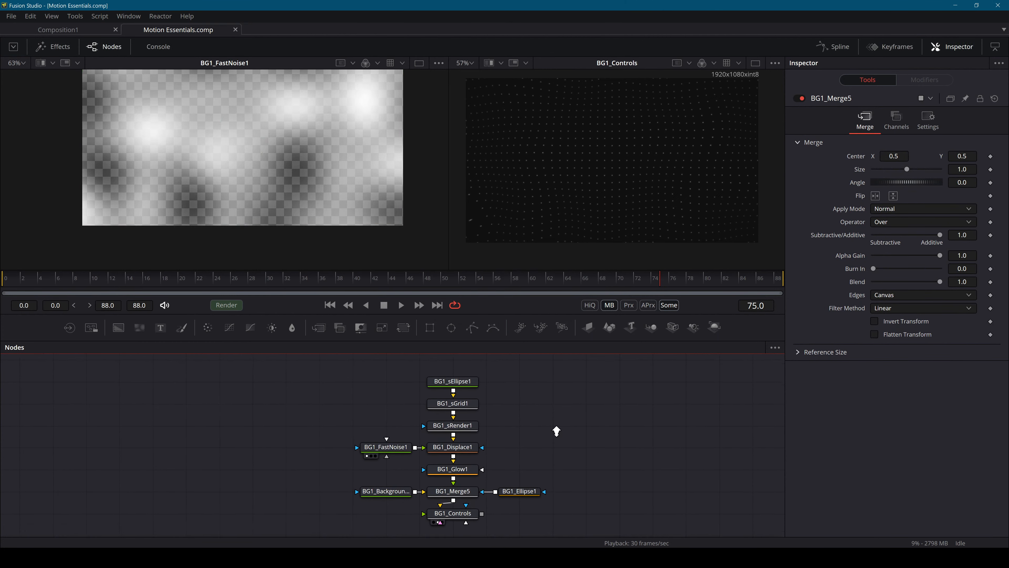
key("space")
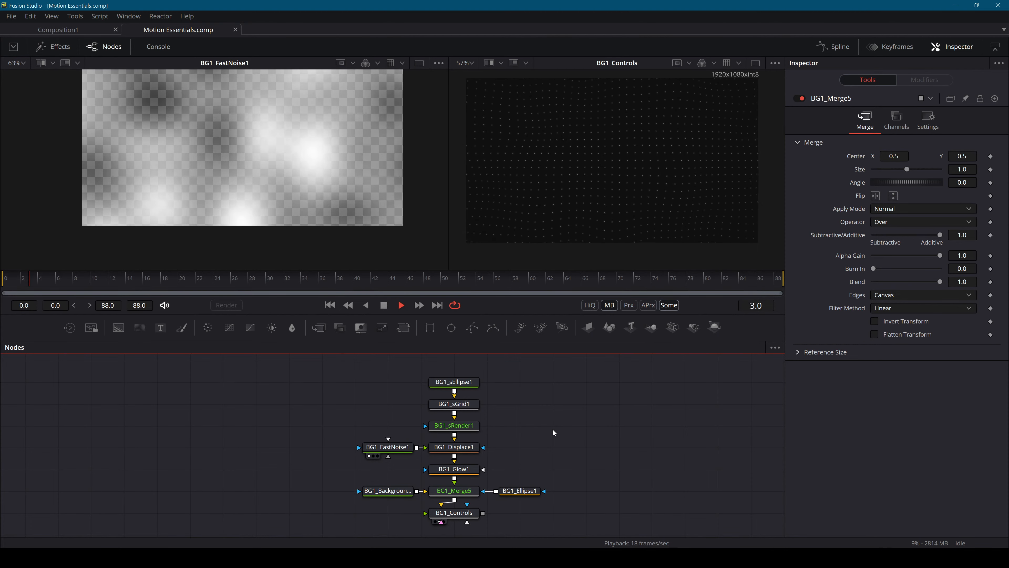
key("space")
Lower the Vignette Size of BG1_Controls to 1.087 and play back the animation.
left_click(454, 512)
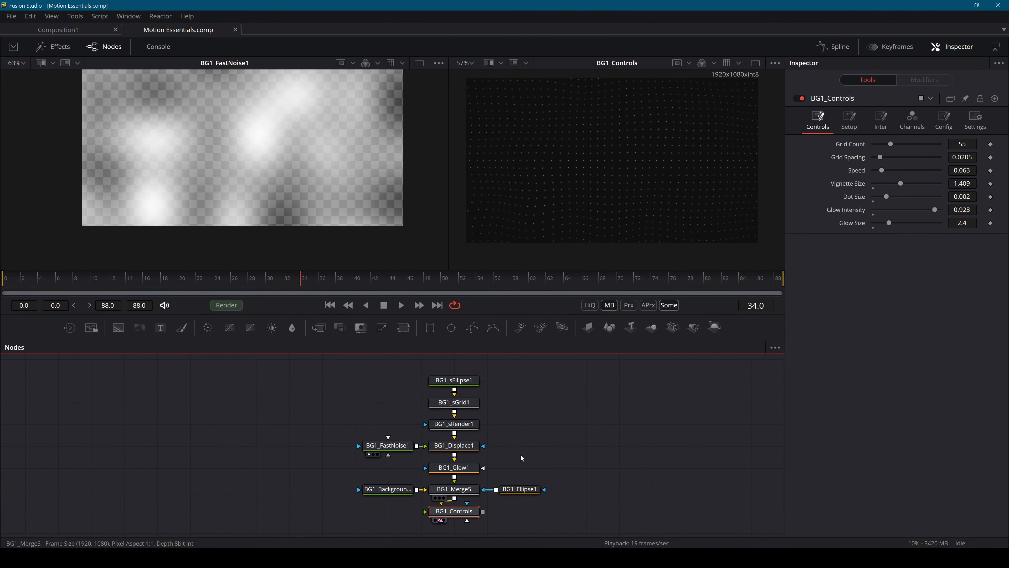
left_click_drag(900, 187, 880, 189)
key("space")
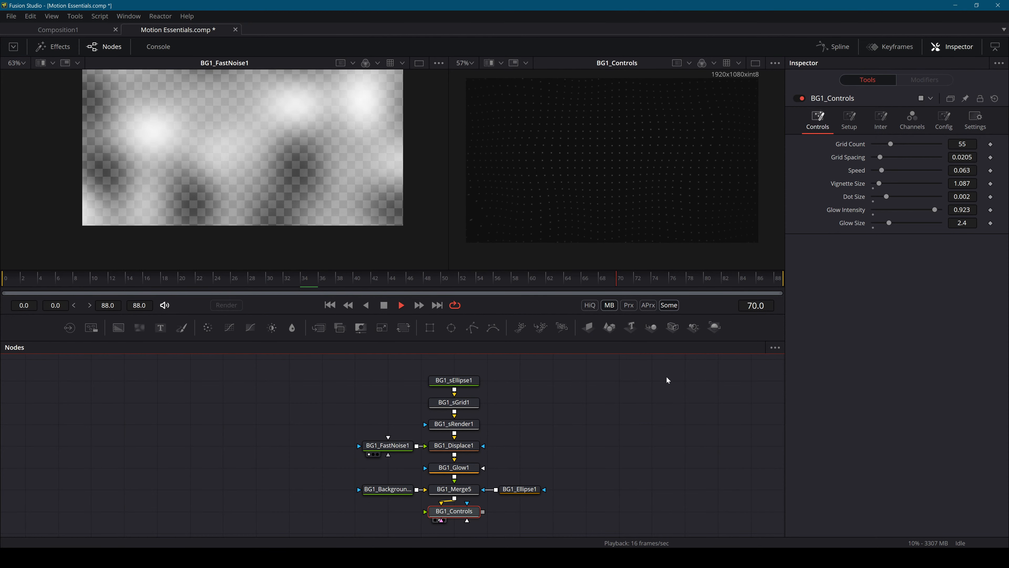
key("space")
Examine the settings of BG1_Ellipse1 and BG1_Controls and the colors of BG1_sEllipse1 and BG1_Background2.
left_click(519, 489)
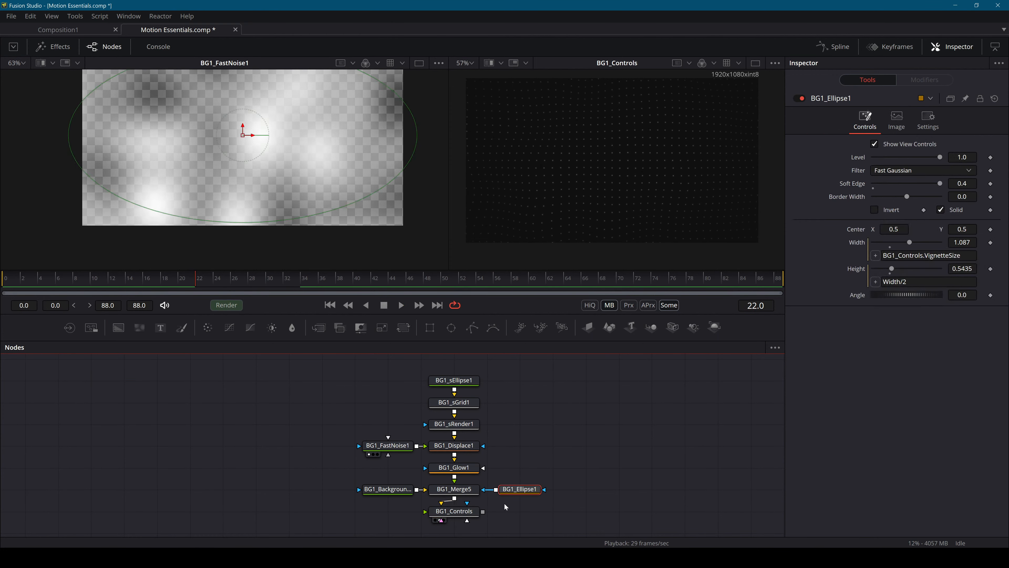
left_click(473, 511)
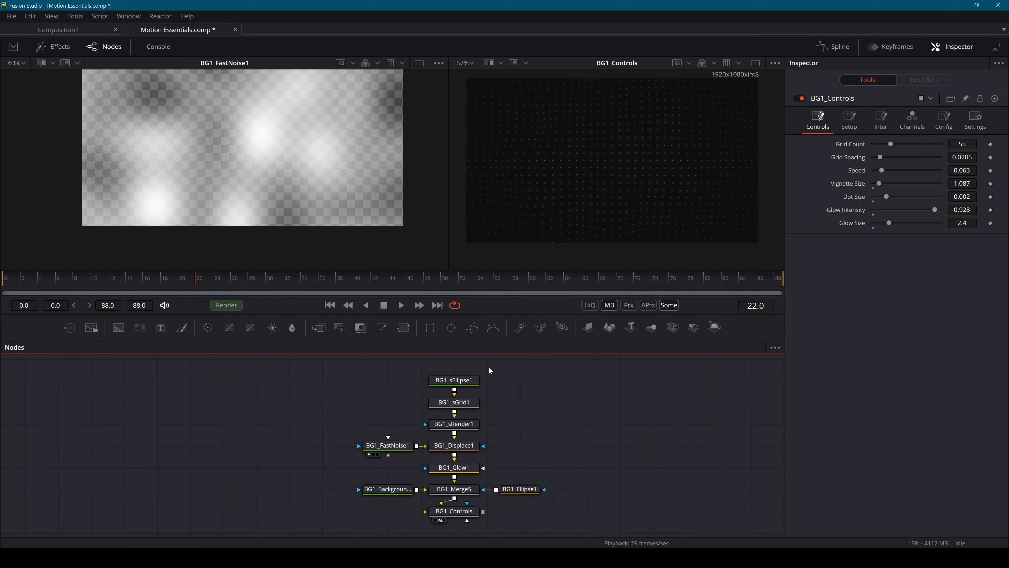
left_click(460, 510)
left_click(454, 381)
left_click(896, 120)
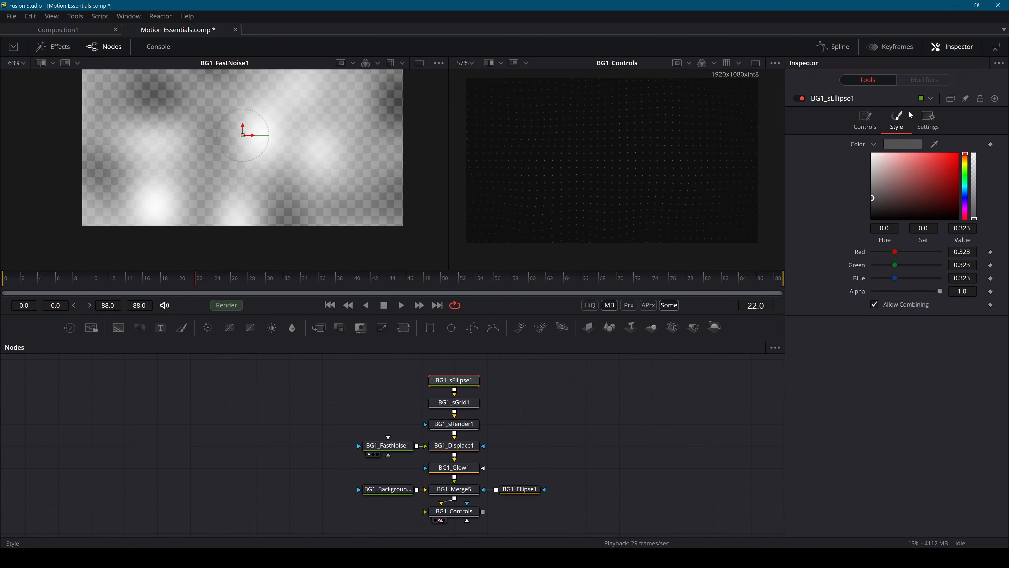
left_click(865, 120)
left_click(388, 489)
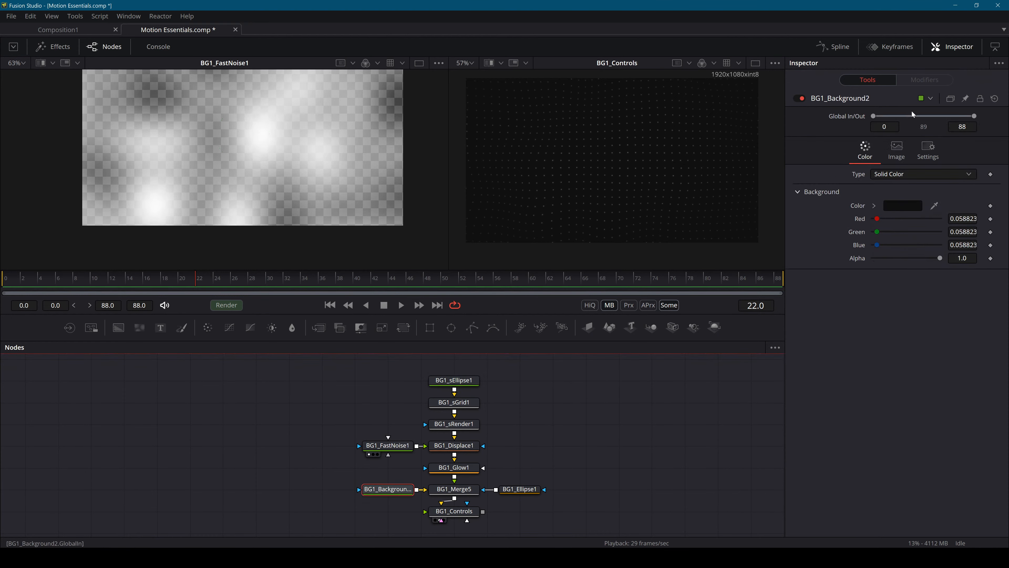
left_click(896, 151)
left_click(864, 150)
Create a macro named Background 1 from all BG1 nodes, selecting BG1_Controls, BG1_sEllipse1 and BG1_Background2 first, in that order.
left_click(456, 512)
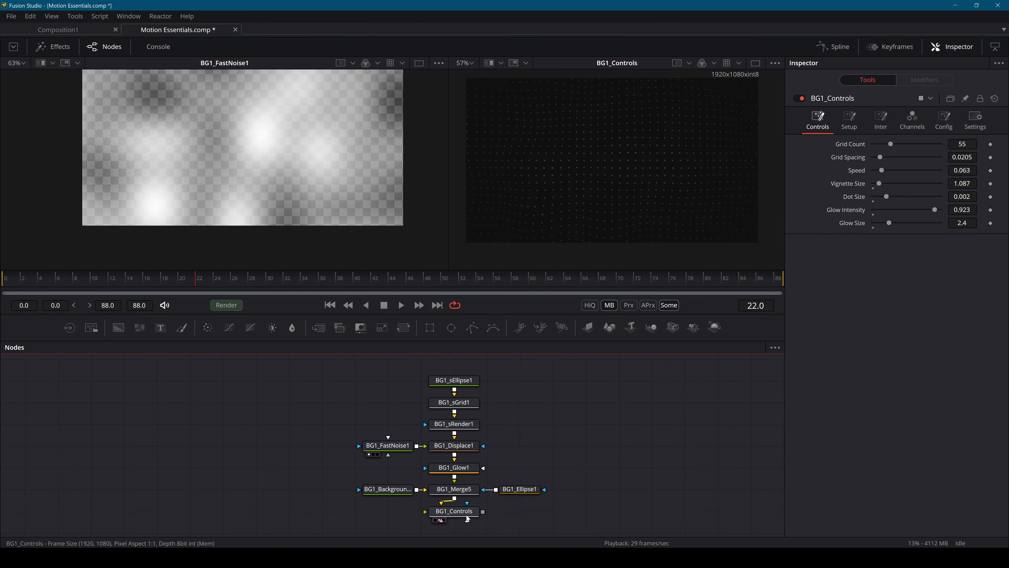
left_click(454, 380, "ctrl")
left_click(391, 491, "ctrl")
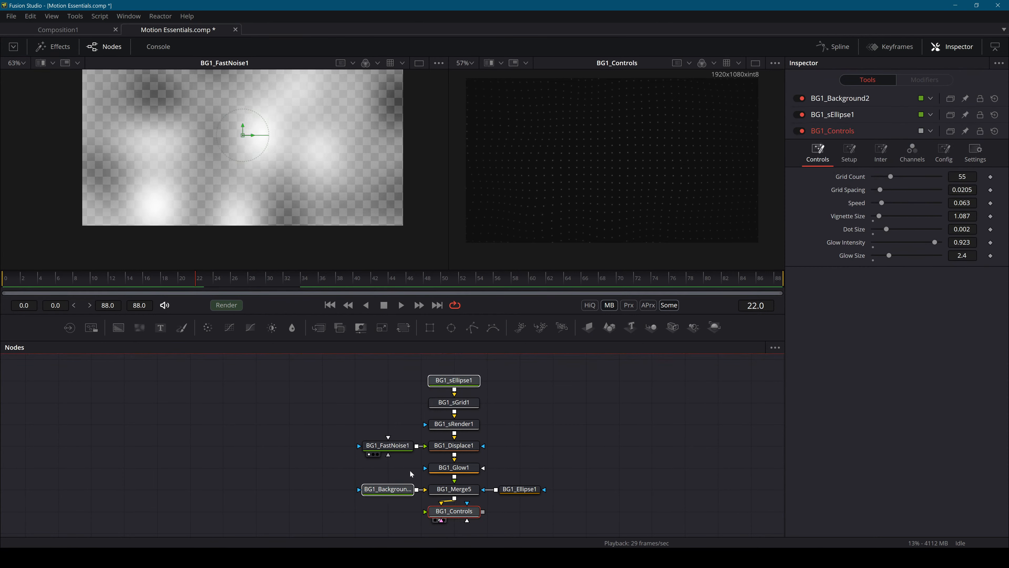
scroll(440, 437, "down", 2)
left_click_drag(380, 371, 524, 504)
right_click(459, 498)
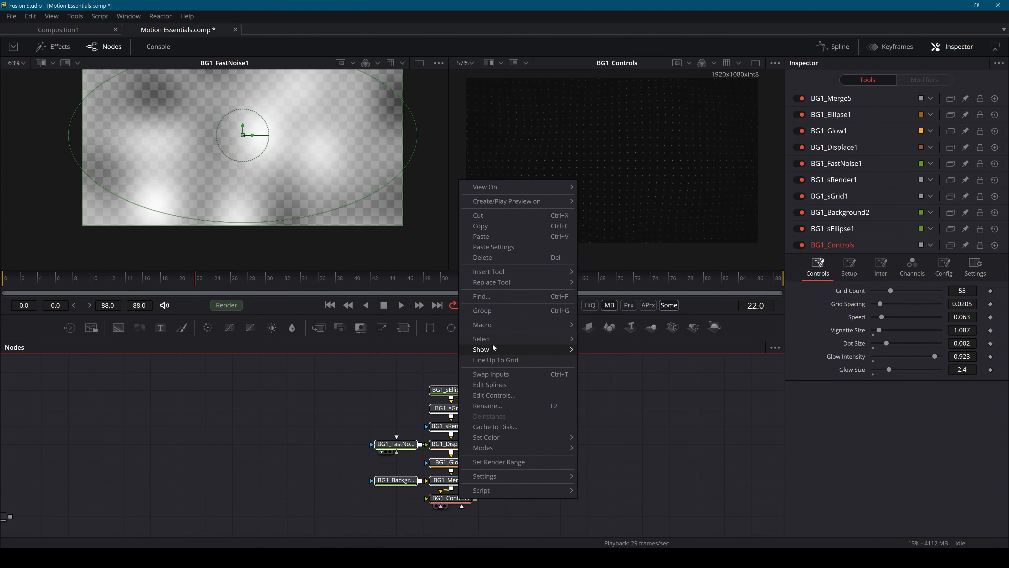
mouse_move(495, 326)
left_click(606, 328)
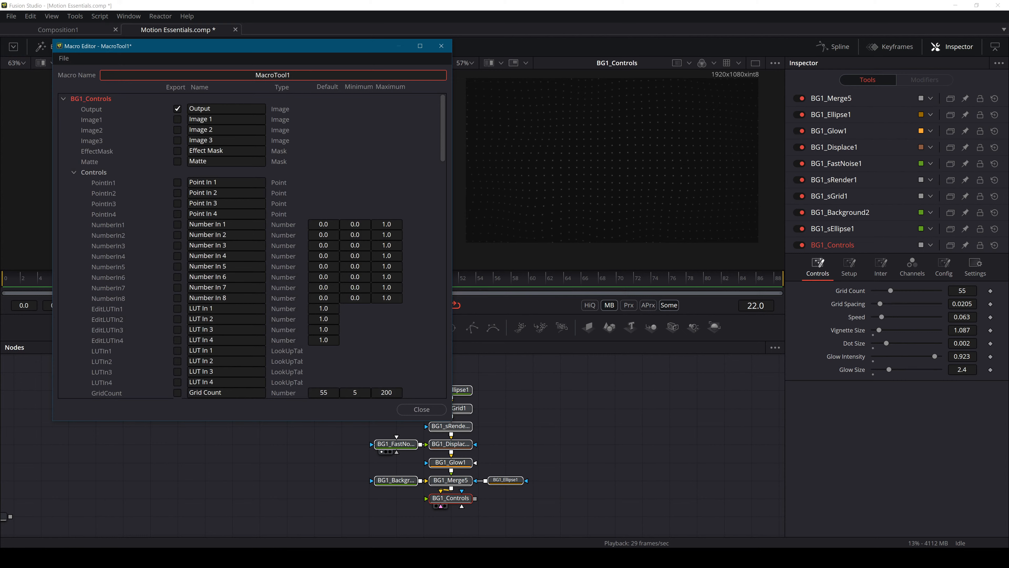
left_click_drag(298, 76, 250, 75)
type("Background 1")
Export Grid Count, Grid Spacing, Speed, Vignette Size, Dot Size, Glow Intensity and Glow Size of BG1_Controls in the macro.
scroll(273, 163, "down", 3)
left_click(177, 288)
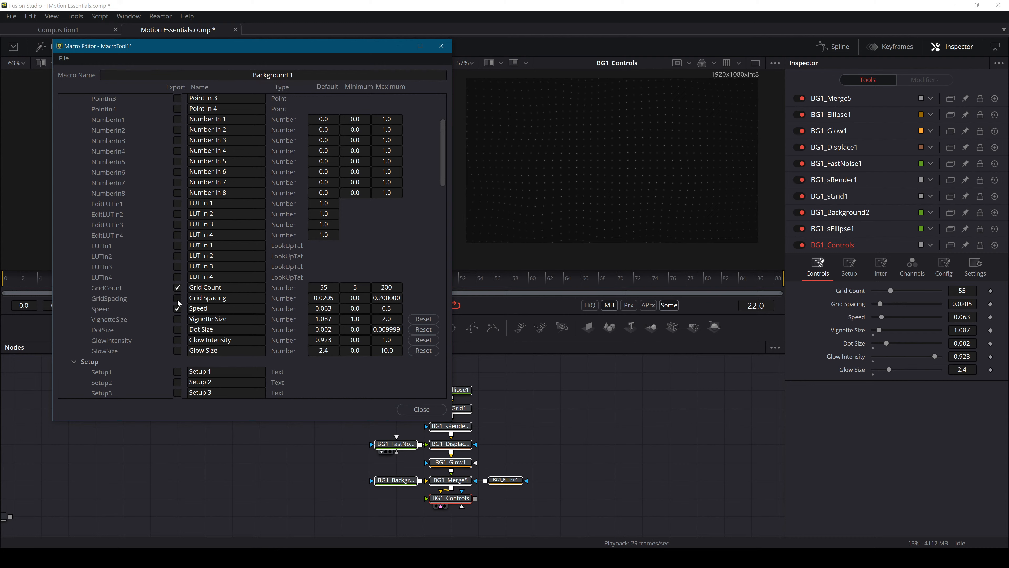
scroll(147, 329, "up", 2)
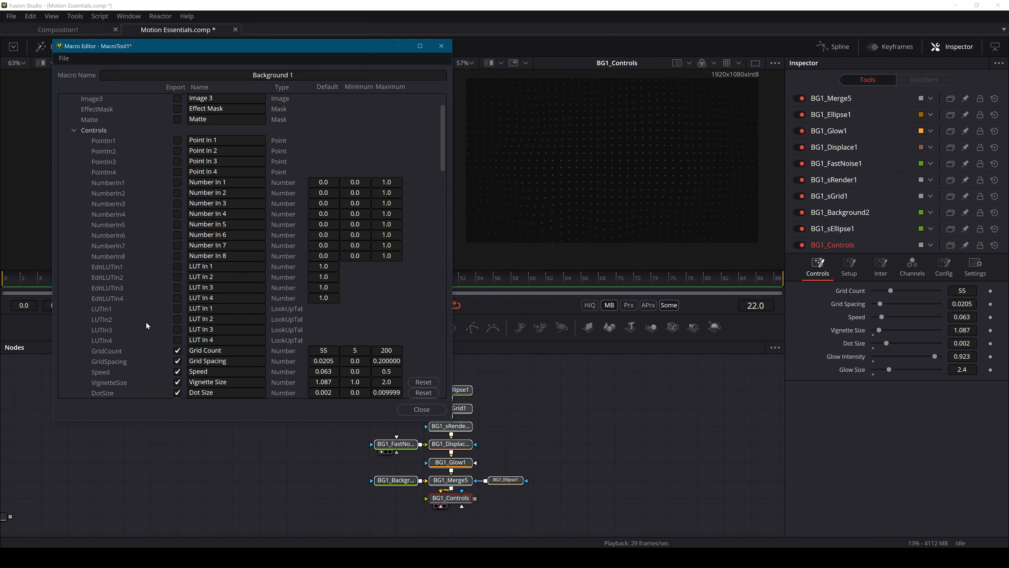
scroll(146, 322, "down", 2)
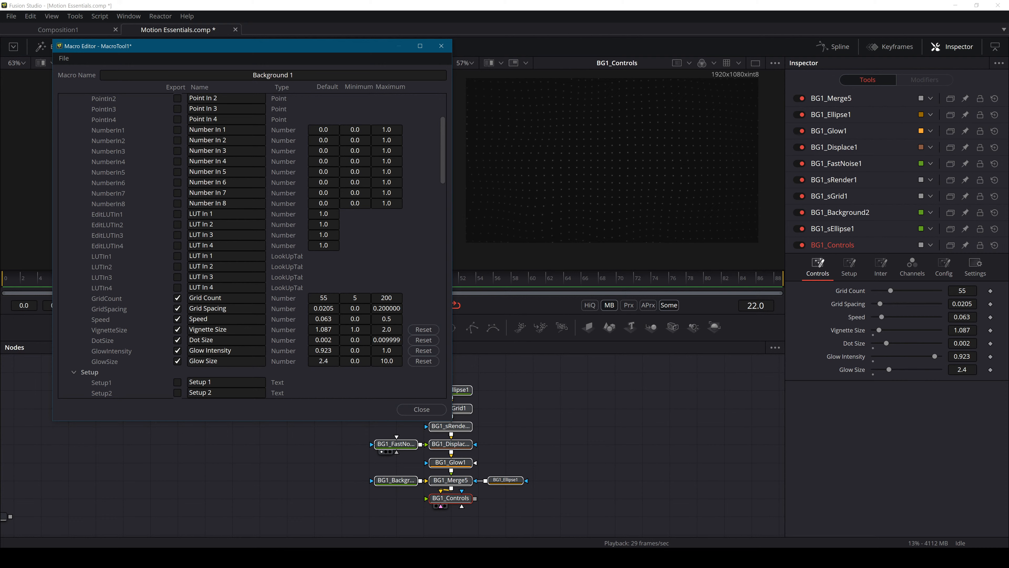
scroll(250, 247, "up", 3)
left_click(63, 98)
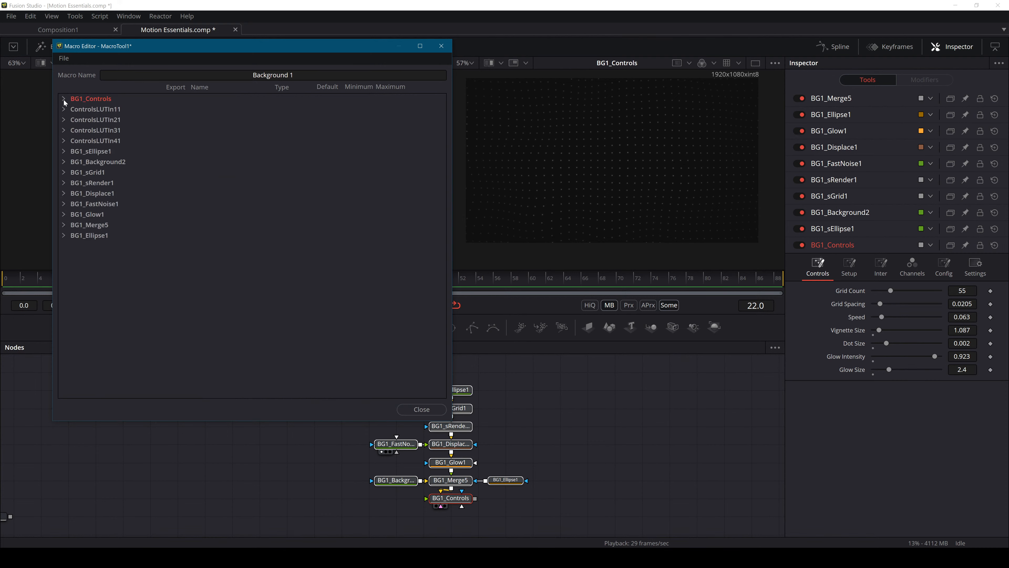
Export the style color channels of BG1_sEllipse1 in the macro.
left_click(64, 151)
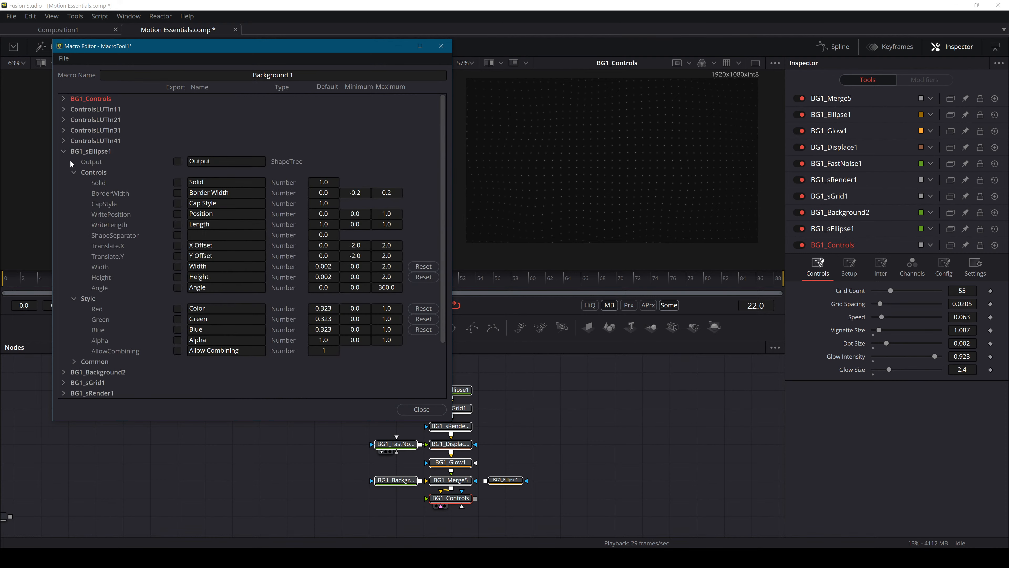
left_click(177, 308)
left_click(177, 319)
left_click(63, 151)
Export the top-left red, green, blue and alpha color values of BG1_Background2 in the macro.
left_click(64, 162)
left_click(74, 214)
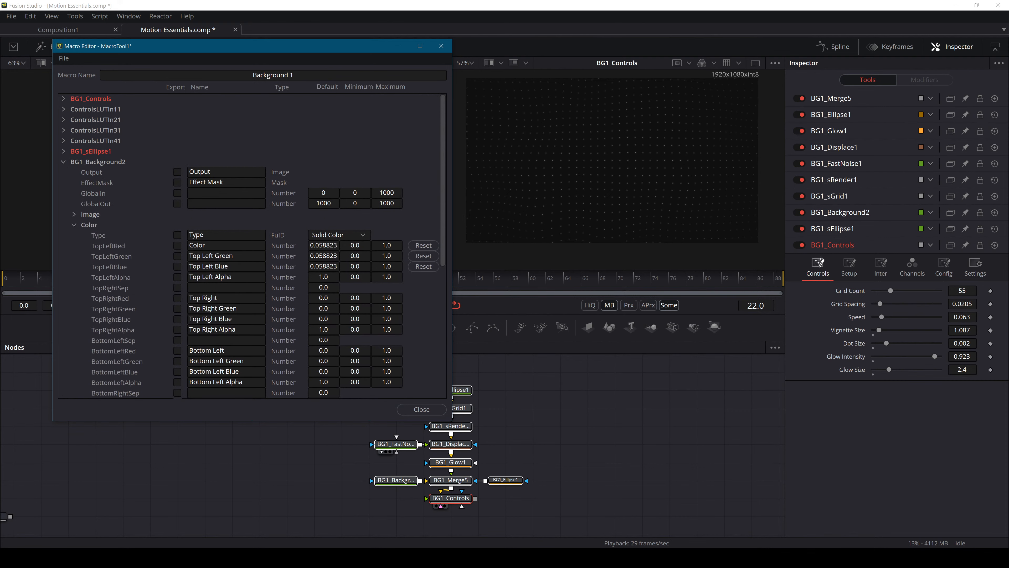
left_click(177, 245)
left_click(177, 255)
left_click(177, 266)
left_click(177, 276)
left_click(63, 162)
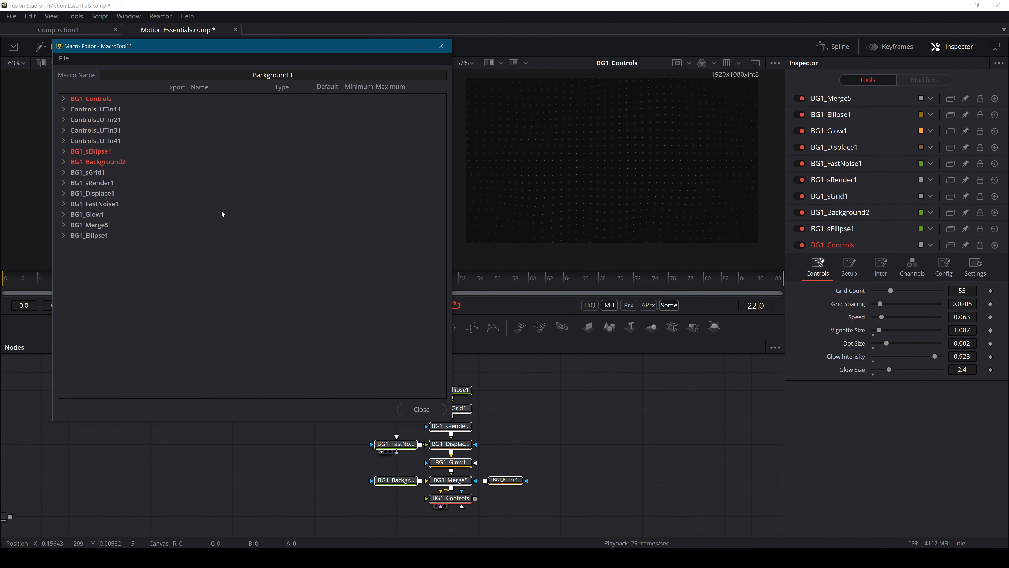
Close the macro editor with saving and create a Backgrounds folder inside Templates for the macro.
left_click(421, 409)
left_click(239, 257)
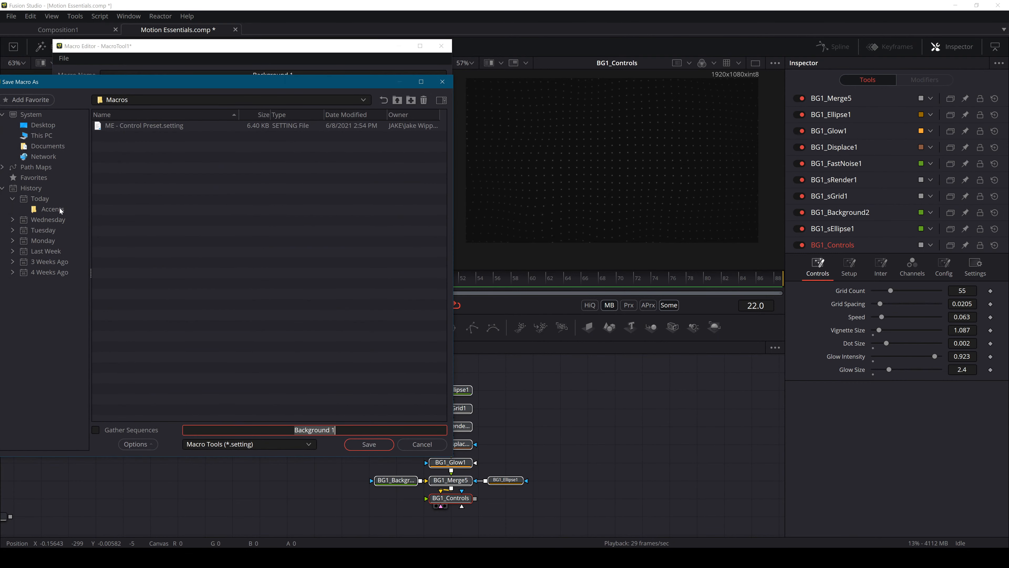
left_click(60, 208)
left_click(397, 101)
left_click(411, 100)
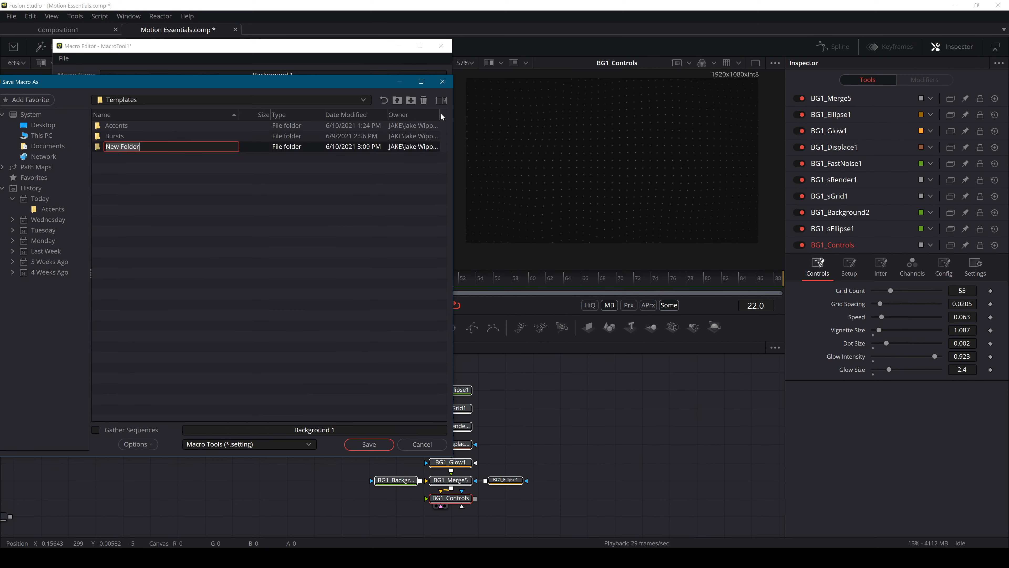
type("Backgrounds")
key("Return")
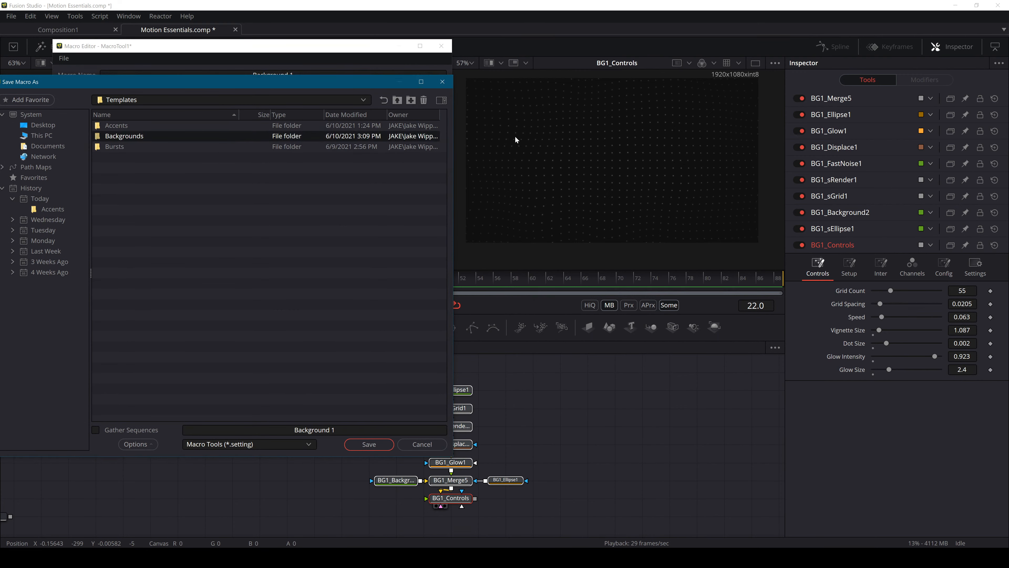
Save the macro as Background 1 in the Backgrounds folder and deselect the nodes.
double_click(145, 136)
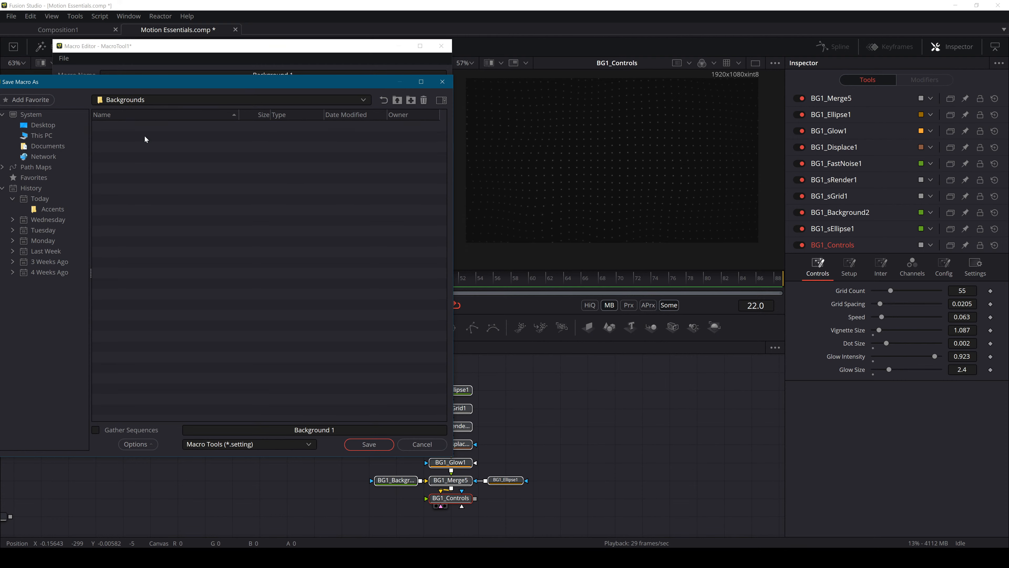
left_click(377, 445)
left_click(708, 394)
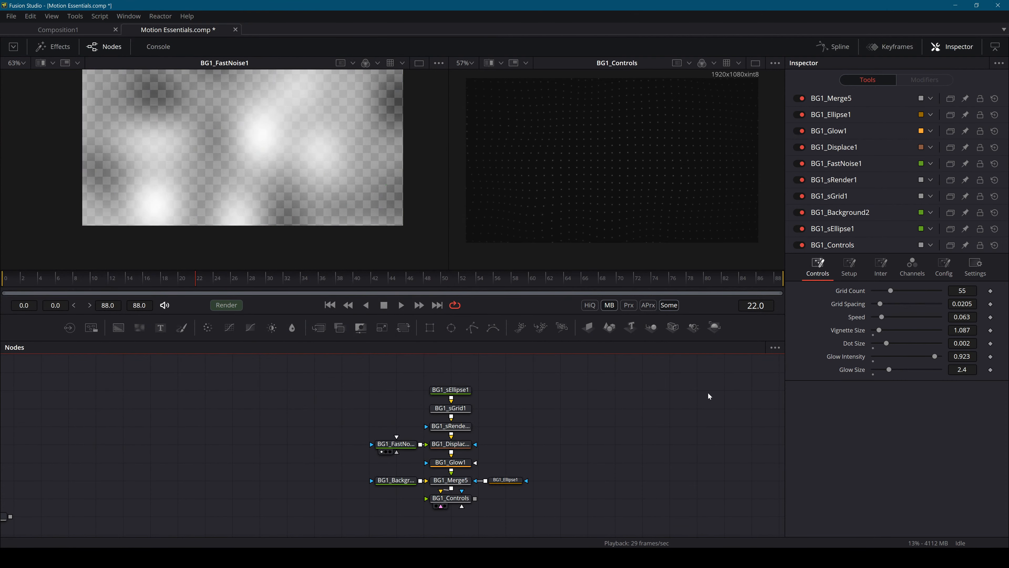
Add the saved Background 1 macro to the empty area of the node graph beside the BG1 nodes.
left_click_drag(693, 441, 673, 436)
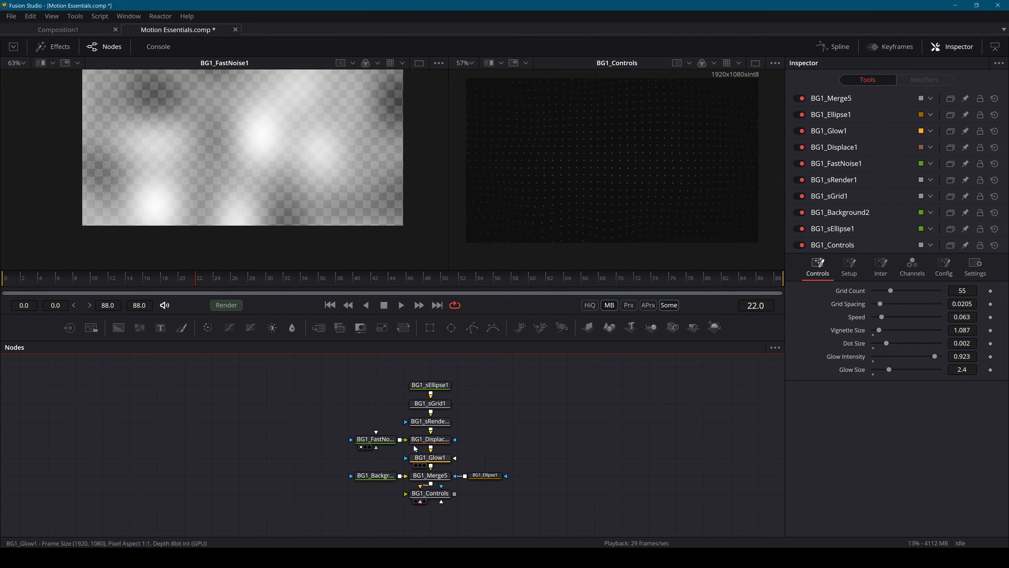
left_click_drag(642, 466, 612, 461)
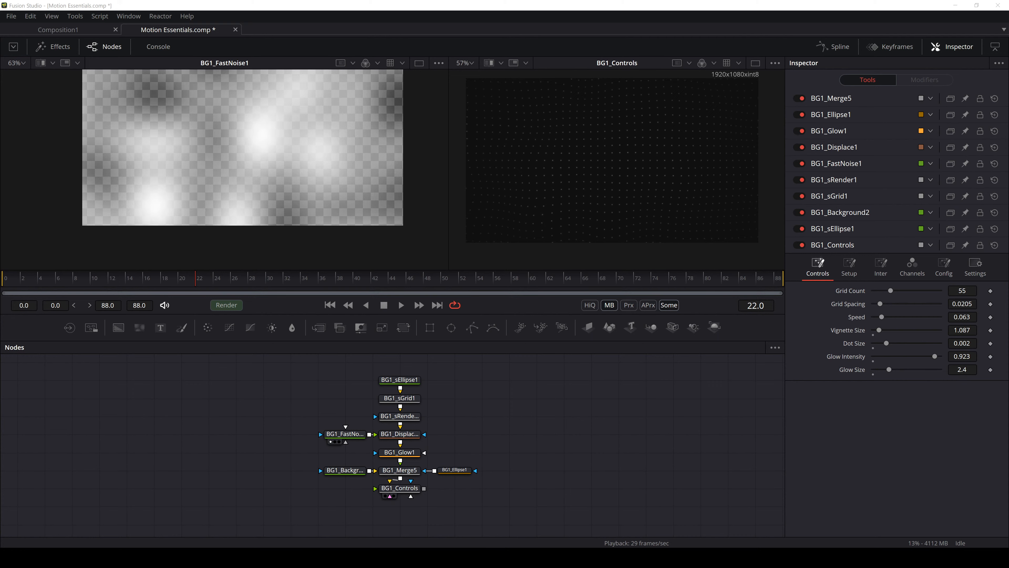
left_click_drag(704, 376, 652, 435)
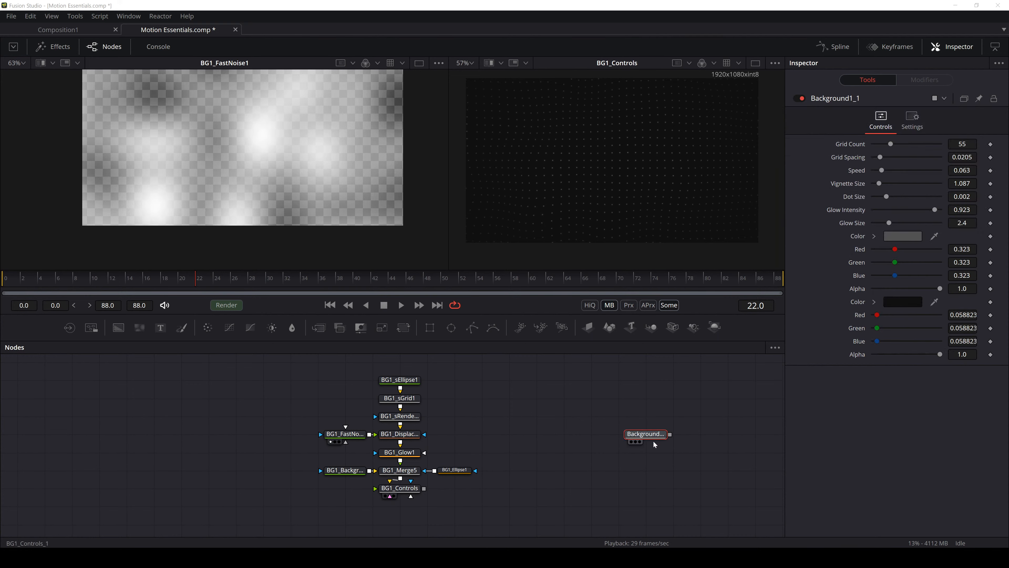
Load the added Background 1 macro node in the viewers and preview its animation playback.
left_click(652, 439)
key("2")
key("1")
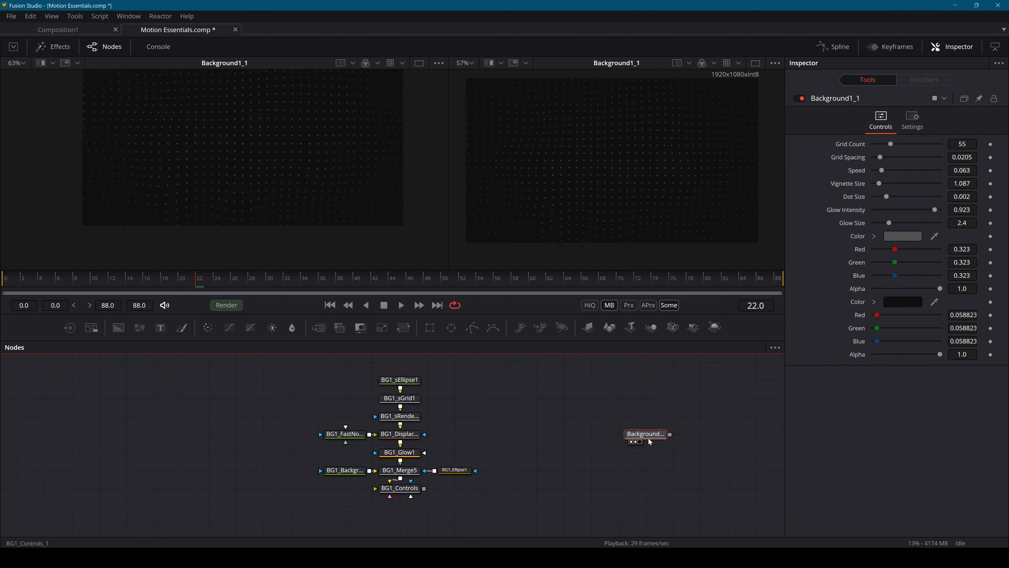
key("1")
key("space")
key("space")
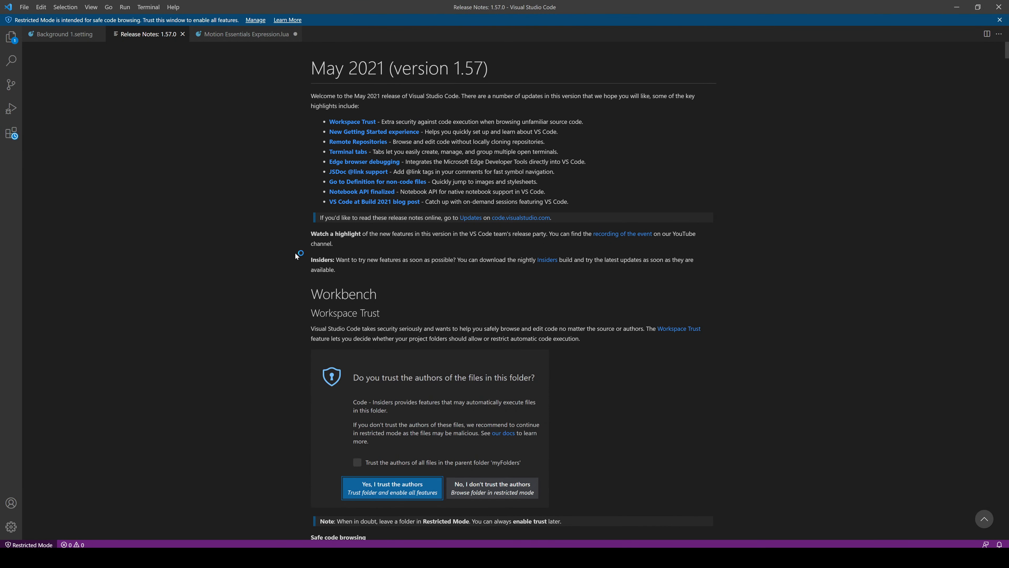
In Visual Studio Code, close the release notes and review the macro code in Background 1.setting.
left_click(182, 34)
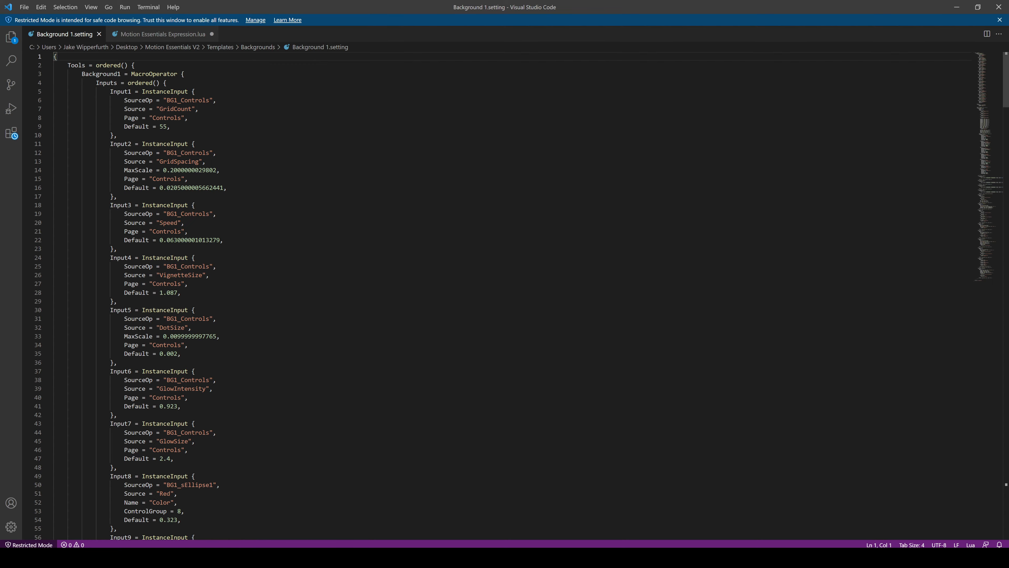
scroll(477, 278, "down", 20)
scroll(312, 253, "down", 20)
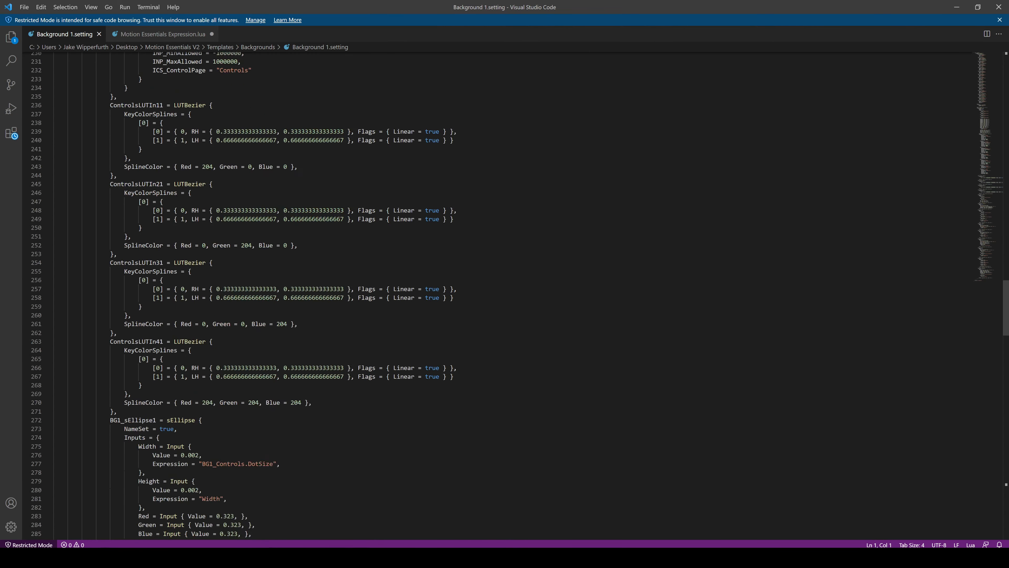
right_click(312, 253)
scroll(308, 240, "up", 20)
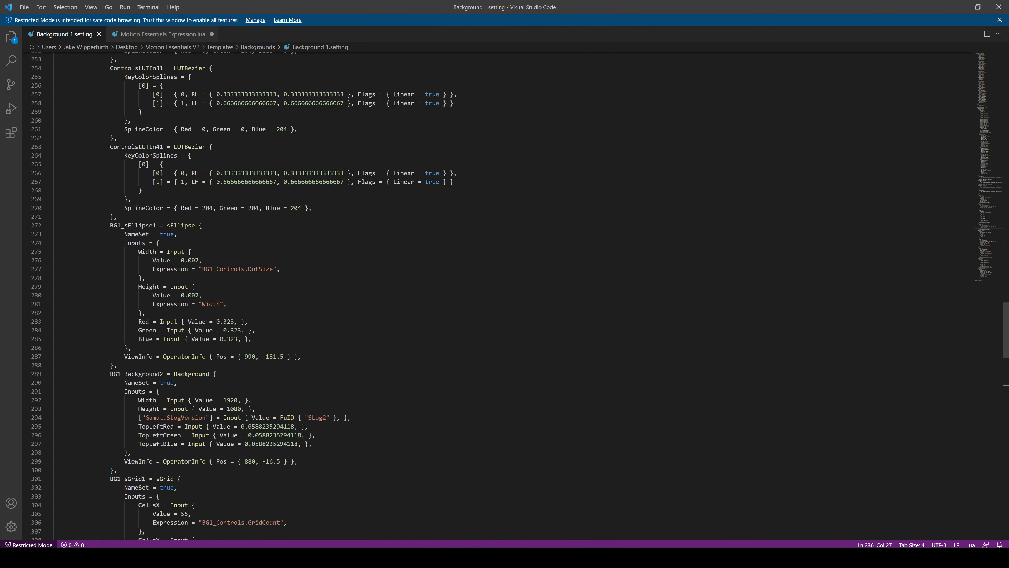
scroll(497, 296, "up", 20)
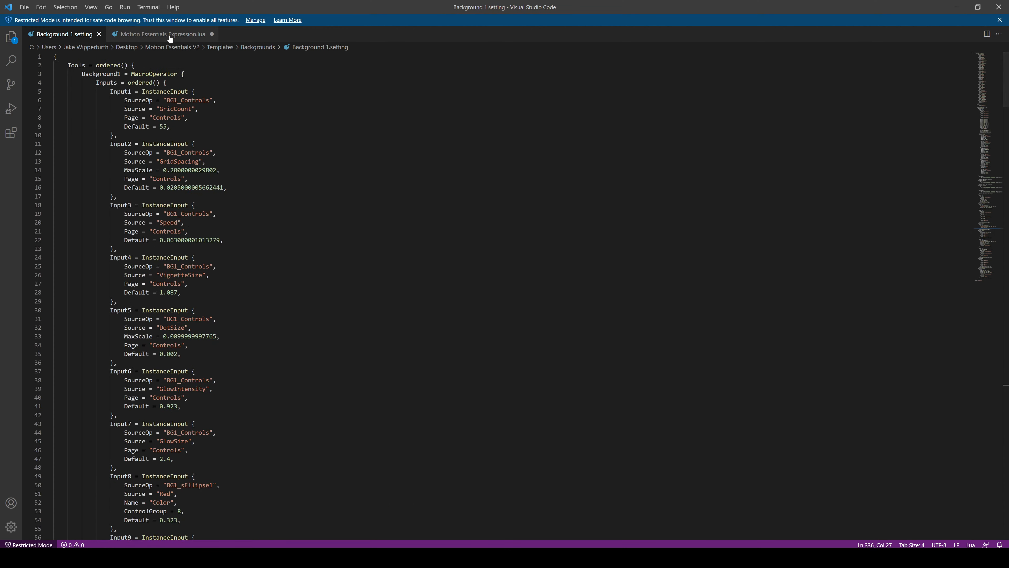
Show Motion Essentials Expression.lua beside Background 1.setting and examine its motion blur and color label snippets against the macro's inputs.
left_click_drag(169, 35, 63, 135)
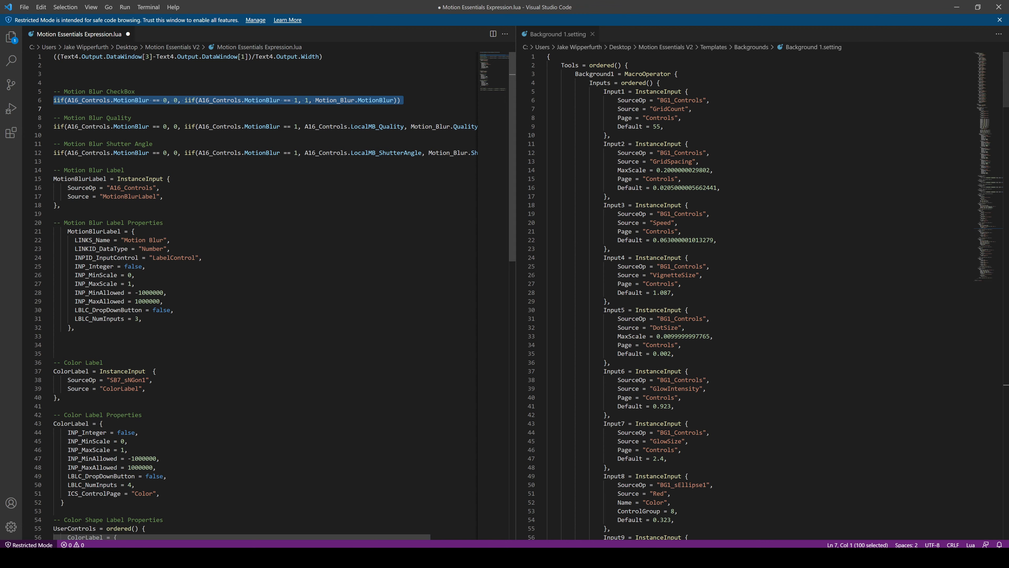
scroll(254, 294, "down", 6)
scroll(254, 294, "up", 6)
left_click_drag(94, 100, 152, 381)
left_click(191, 380)
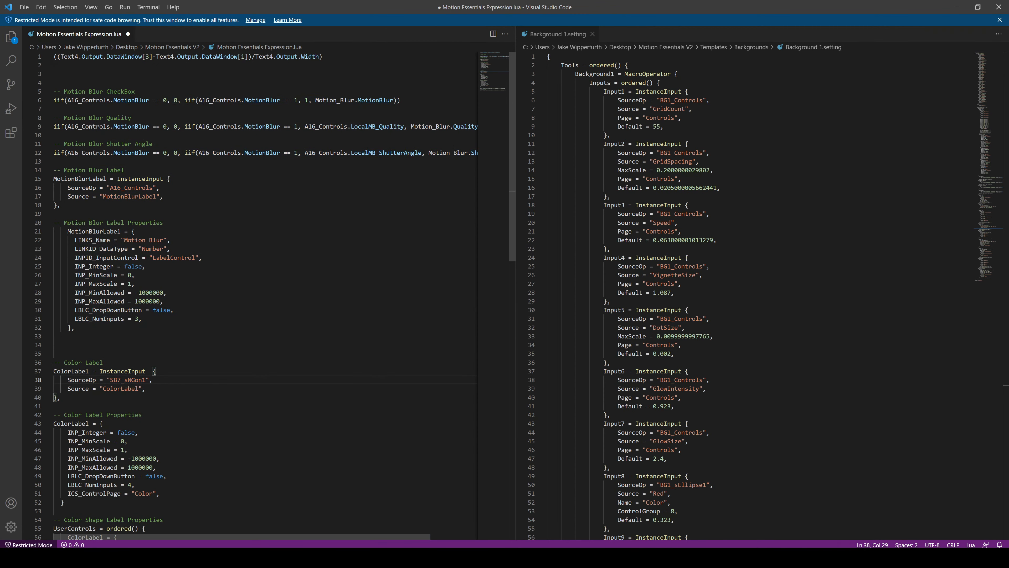
scroll(254, 294, "down", 5)
scroll(255, 294, "up", 5)
left_click_drag(142, 310, 139, 284)
left_click(139, 284)
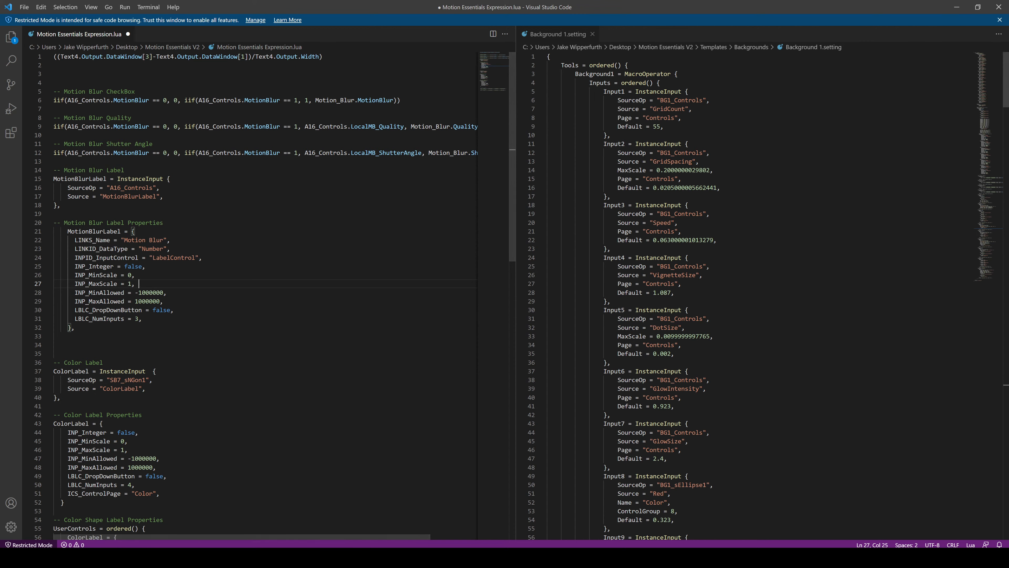
scroll(754, 294, "down", 9)
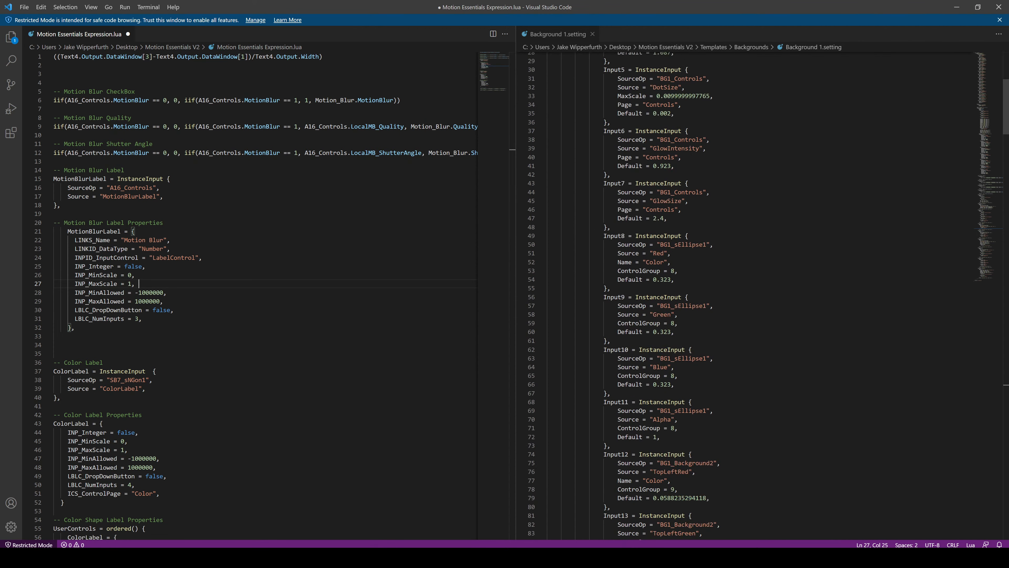
Return both files to a single editor group and compare the order of the macro's inputs with its controls in Fusion Studio.
left_click_drag(556, 34, 182, 37)
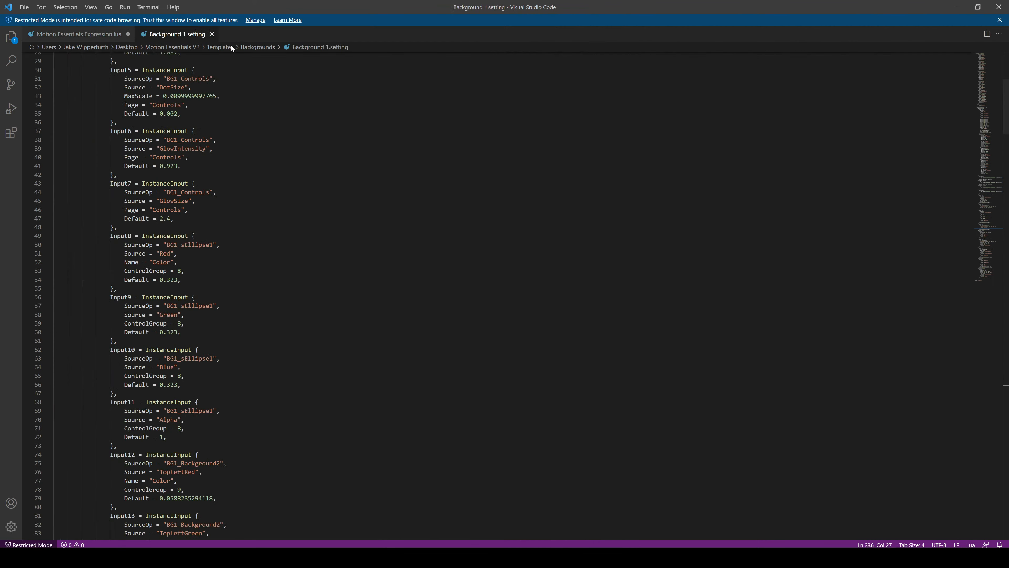
scroll(181, 55, "up", 9)
key("alt+Tab")
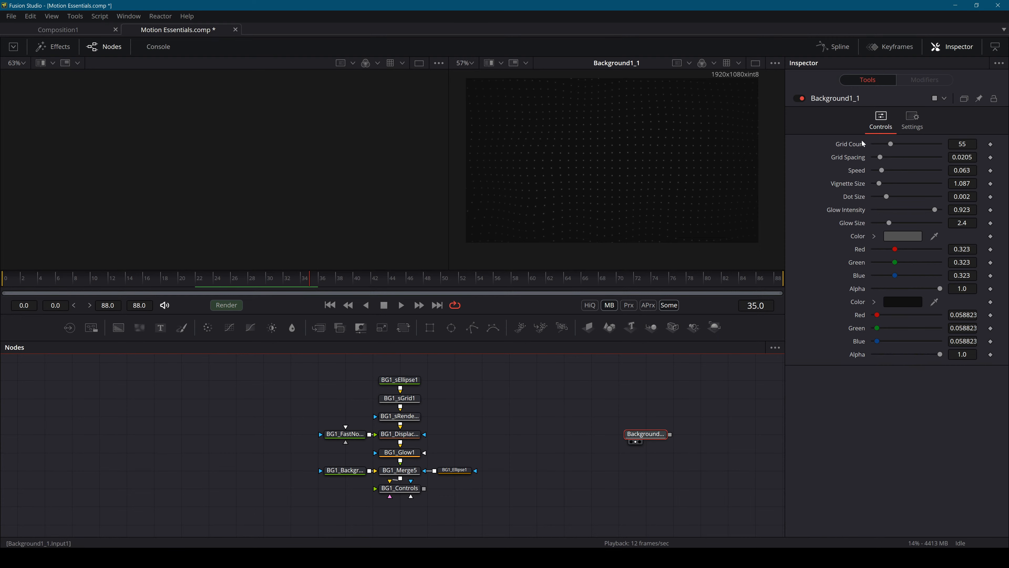
key("alt+Tab")
left_click(224, 240)
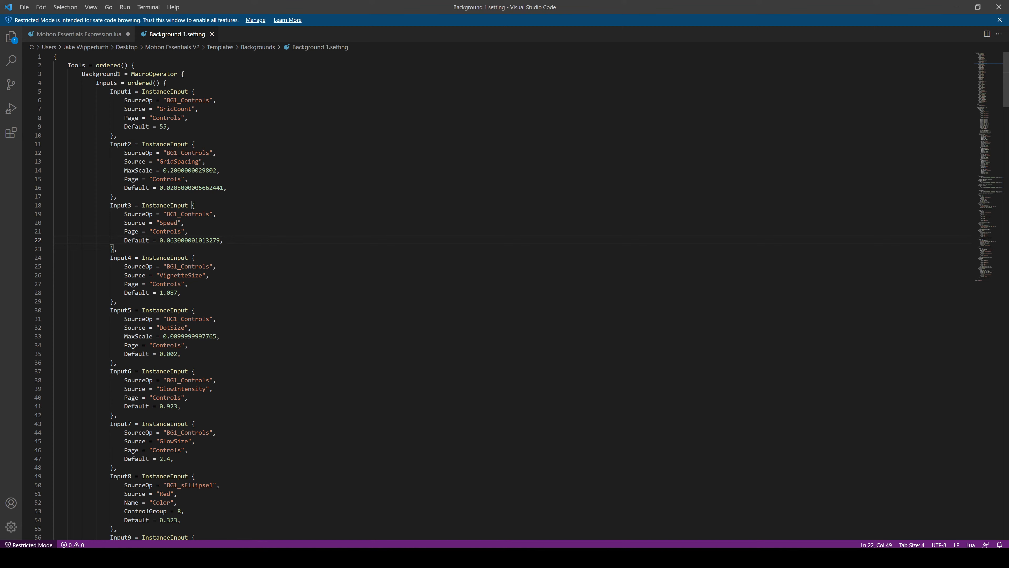
Move the Input5 DotSize block in Background 1.setting to the start of the Inputs list, above Input1.
scroll(224, 241, "down", 2)
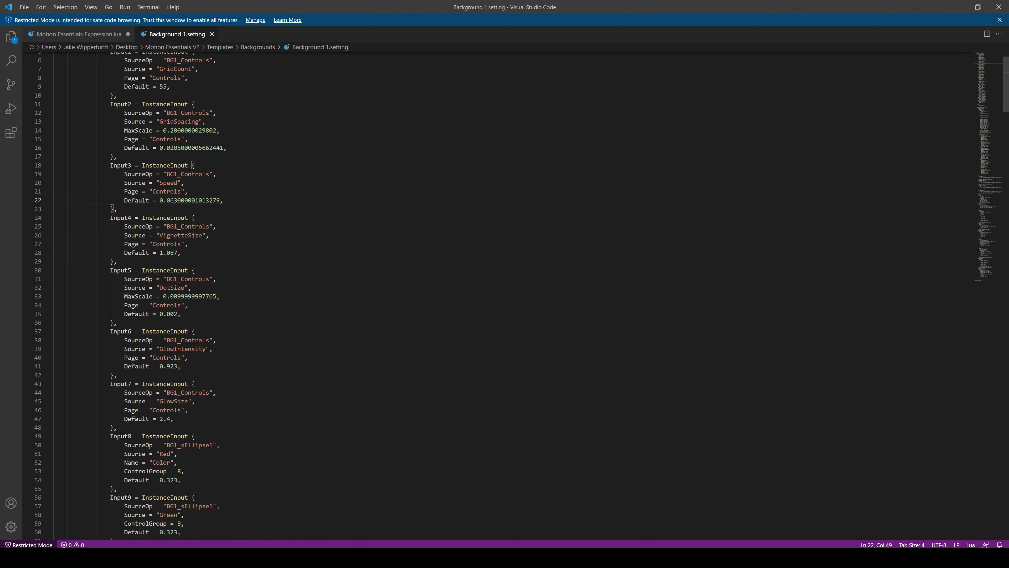
double_click(174, 288)
left_click_drag(119, 323, 119, 261)
key("ctrl+c")
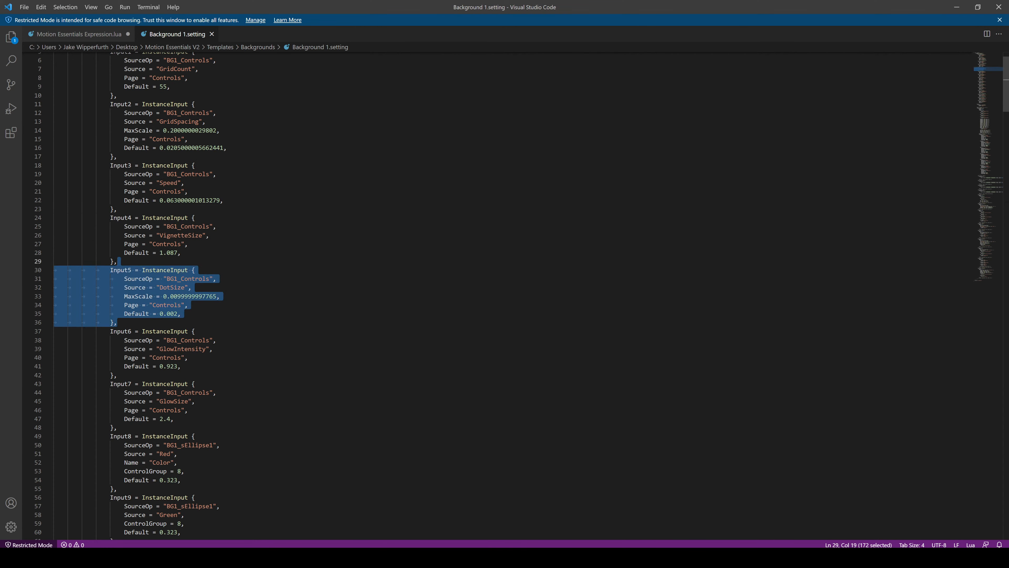
key("Delete")
scroll(119, 261, "up", 2)
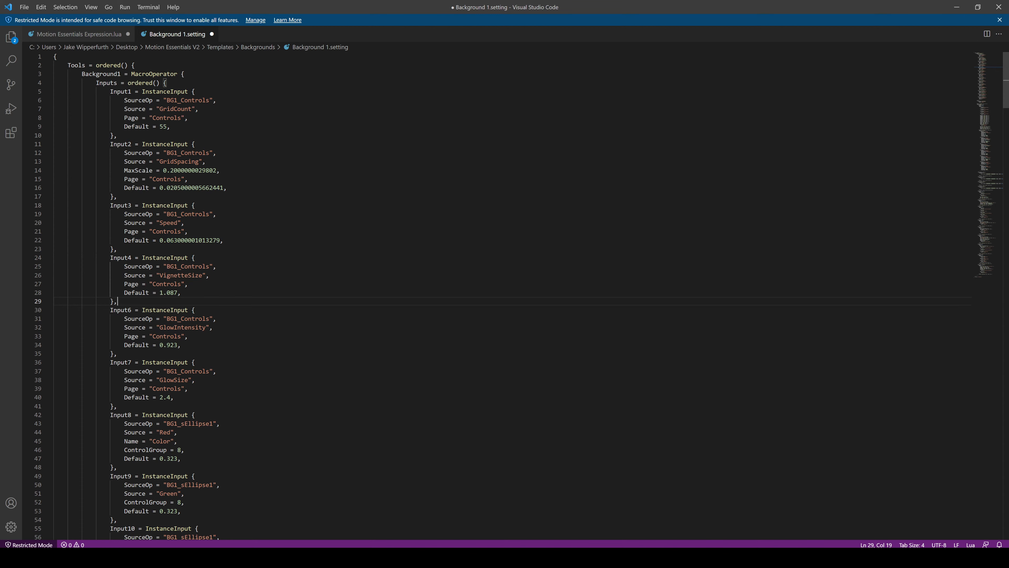
left_click(167, 83)
key("ctrl+v")
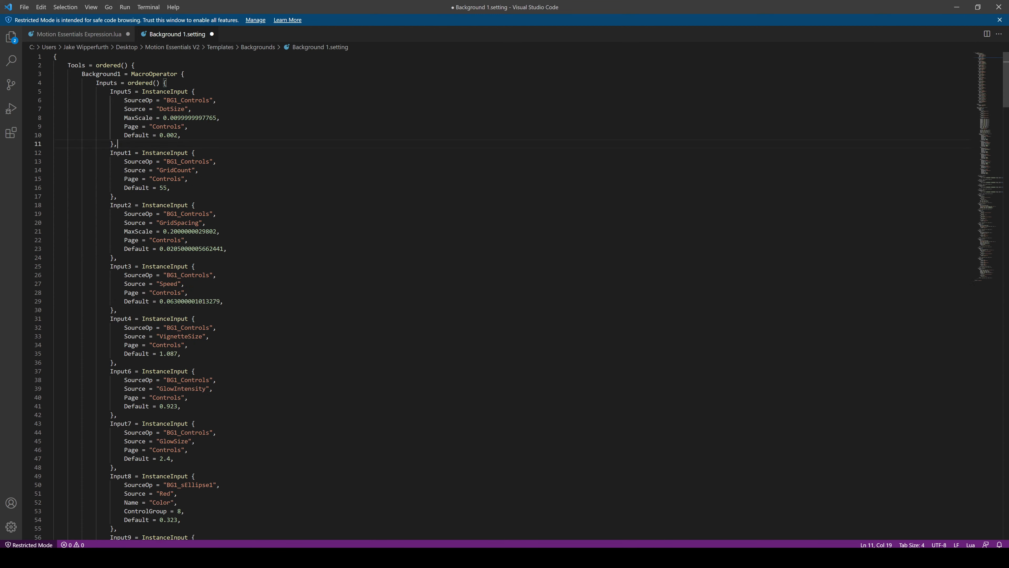
Copy the entire edited macro code and paste it into the Fusion Studio node graph in place of the old Background1_1 node.
key("ctrl+a")
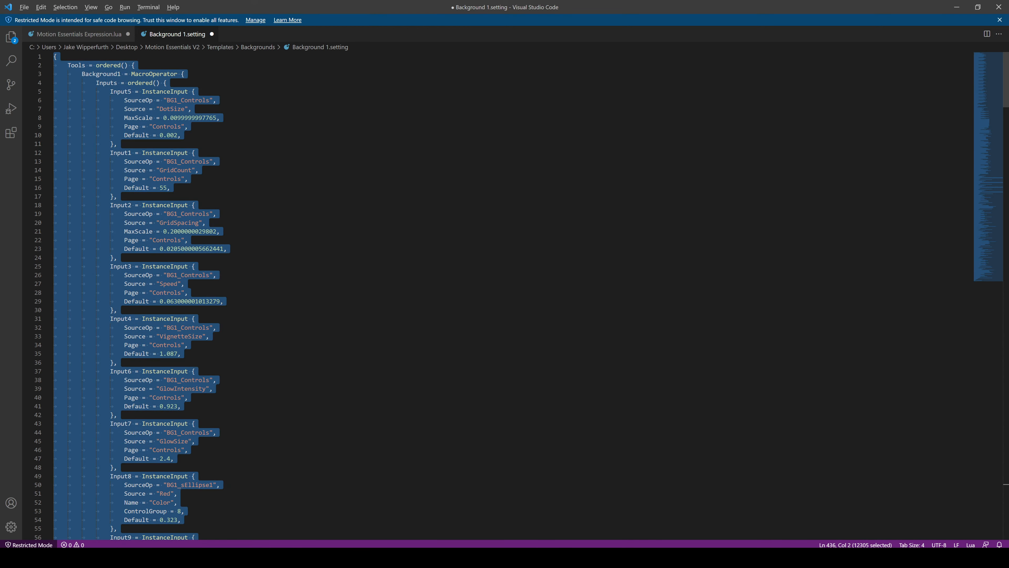
key("alt+Tab")
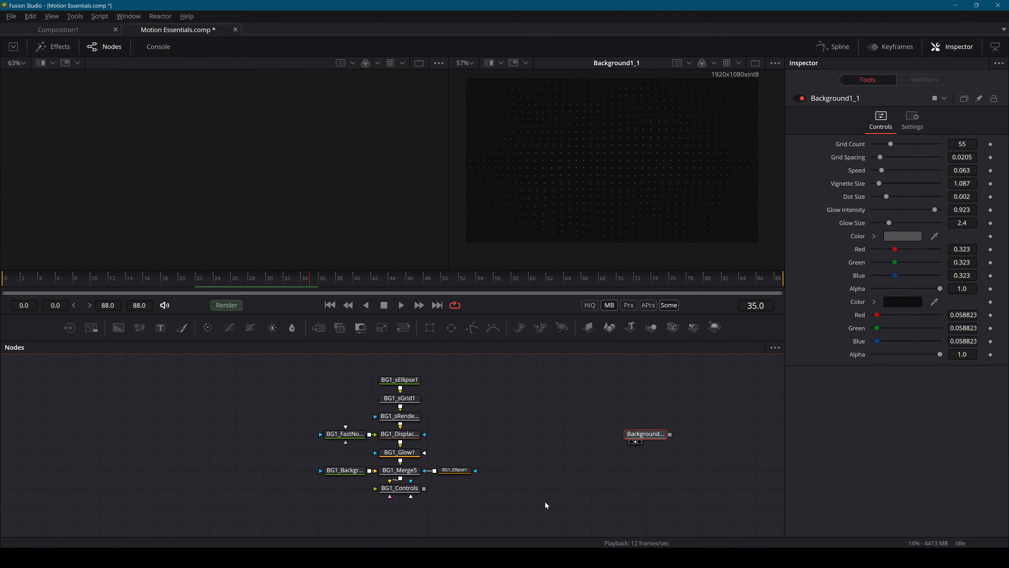
left_click_drag(545, 503, 505, 498)
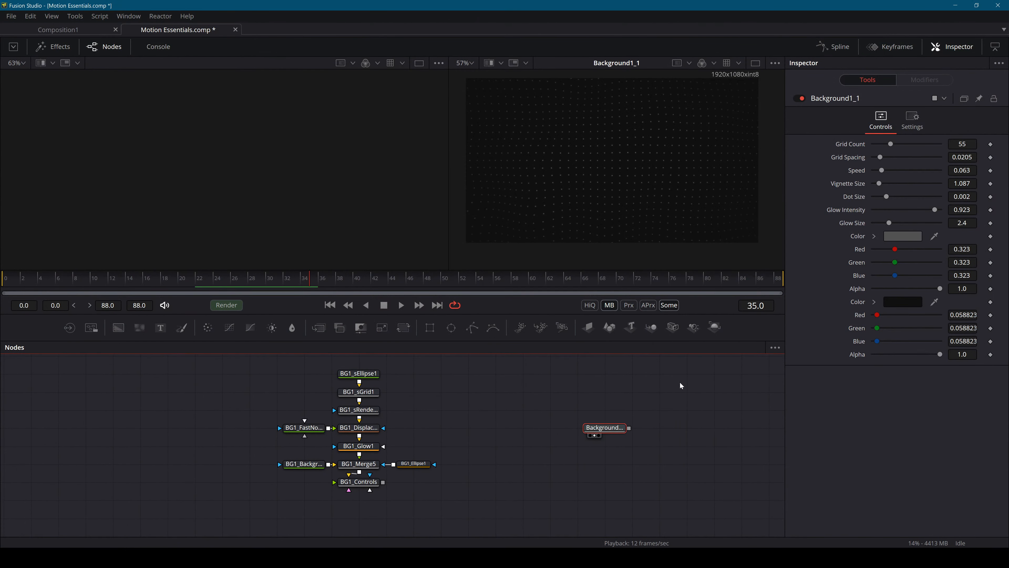
key("Delete")
mouse_move(680, 383)
left_mouse_down()
mouse_move(575, 454)
mouse_move(618, 434)
left_mouse_up()
key("ctrl+v")
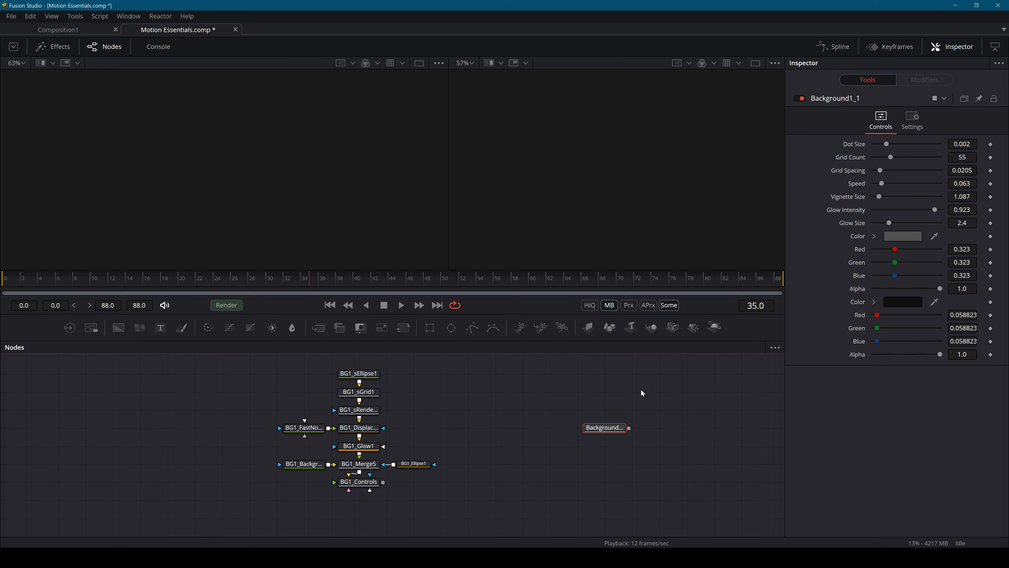
Check the control order of the pasted Background1_1 node in the Inspector and delete the node.
left_click(618, 403)
key("super+Tab")
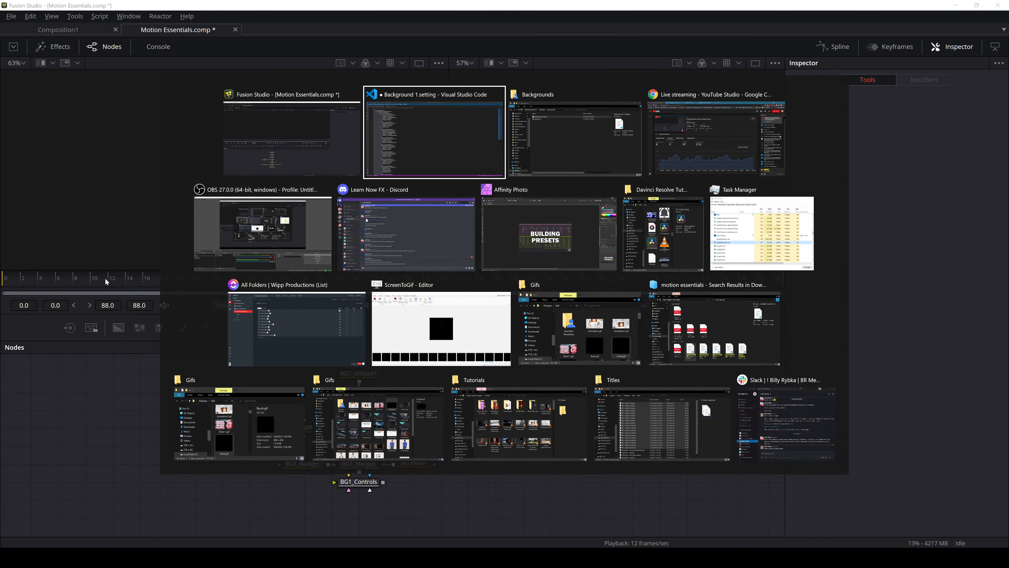
left_click(320, 140)
key("ctrl+v")
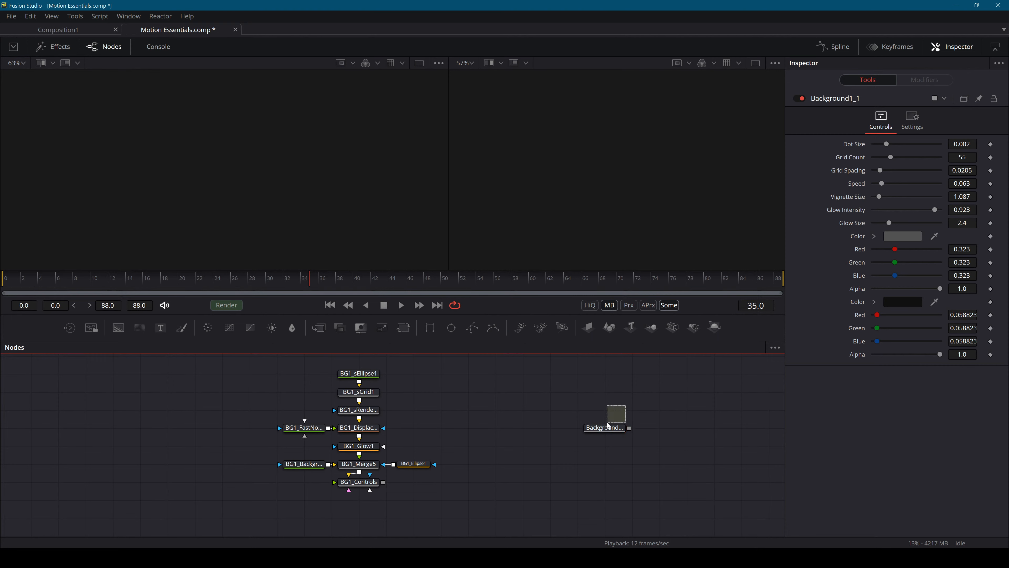
left_click(623, 425)
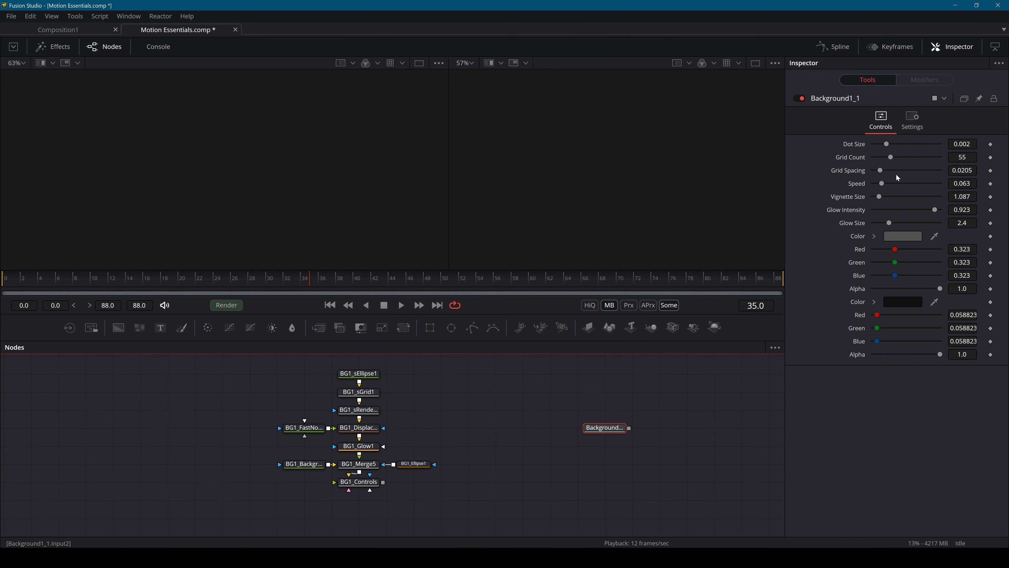
left_click_drag(662, 404, 556, 451)
key("Delete")
In Visual Studio Code, place Background 1.setting beside Motion Essentials Expression.lua and copy the ColorLabel InstanceInput block from the Lua file.
key("alt+Tab")
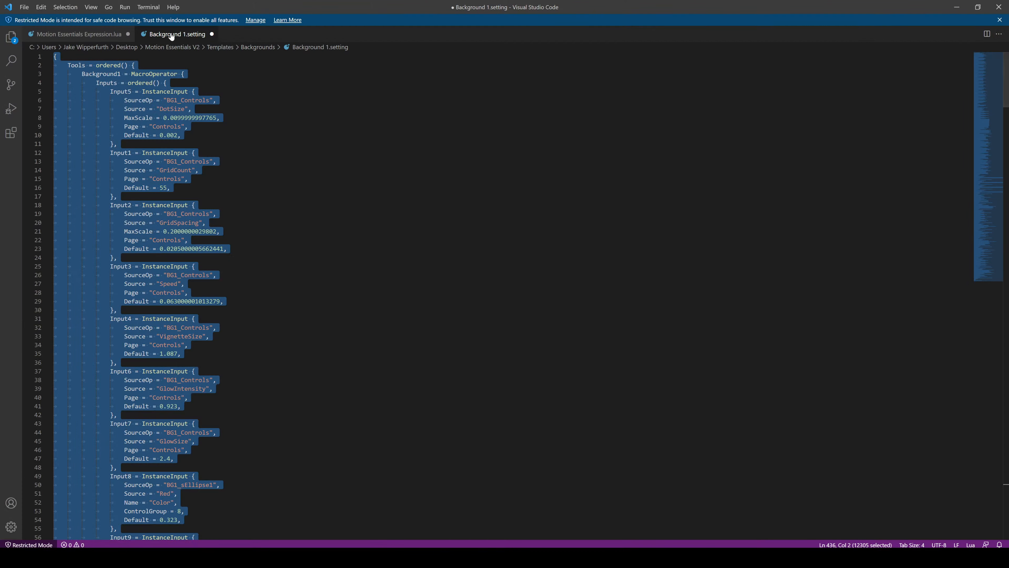
left_click_drag(171, 35, 955, 218)
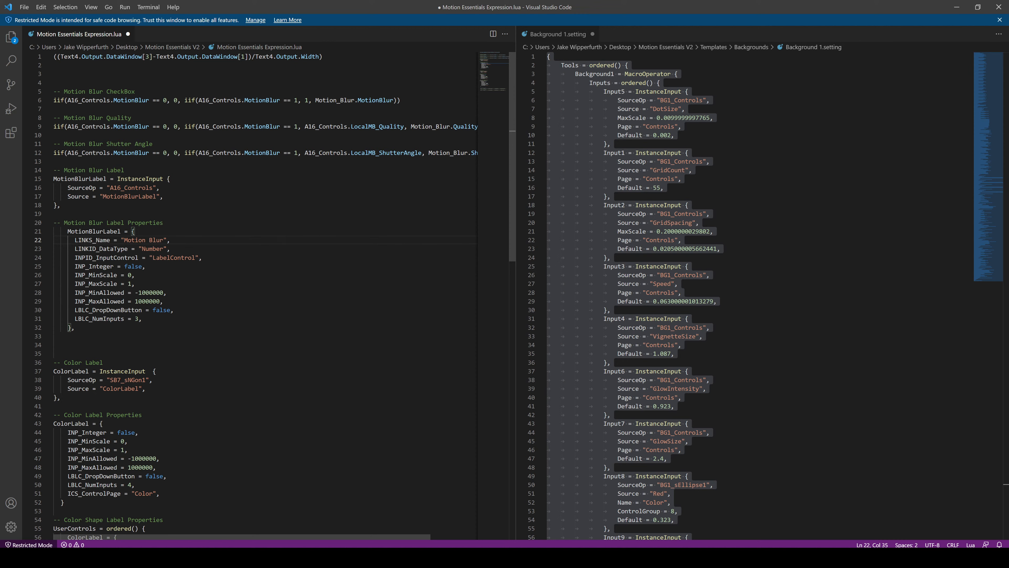
left_click_drag(61, 397, 54, 371)
key("ctrl+c")
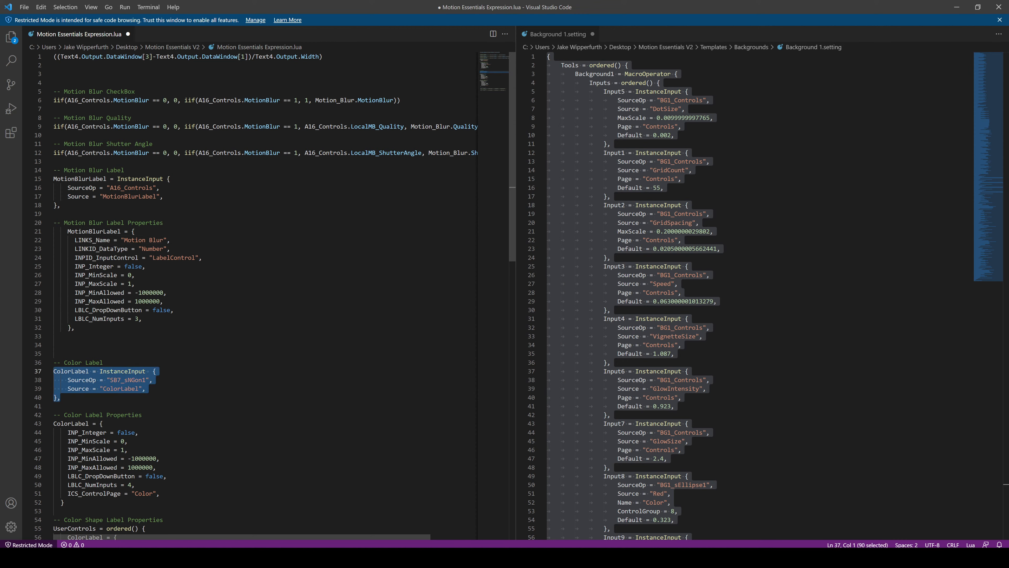
Paste the ColorLabel block between the Input7 and Input8 blocks in Background 1.setting.
scroll(250, 296, "down", 3)
left_click(561, 310)
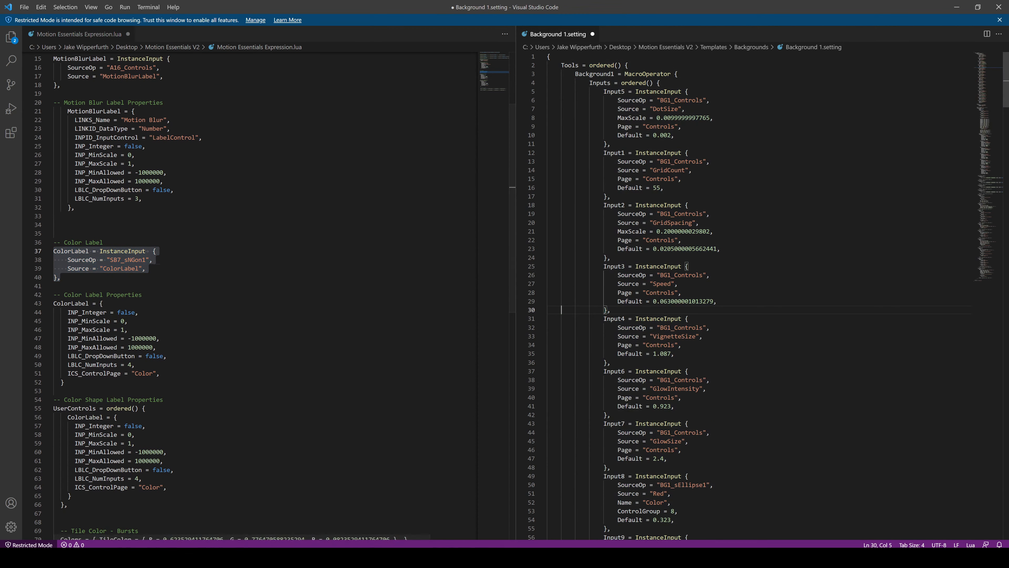
scroll(561, 310, "down", 8)
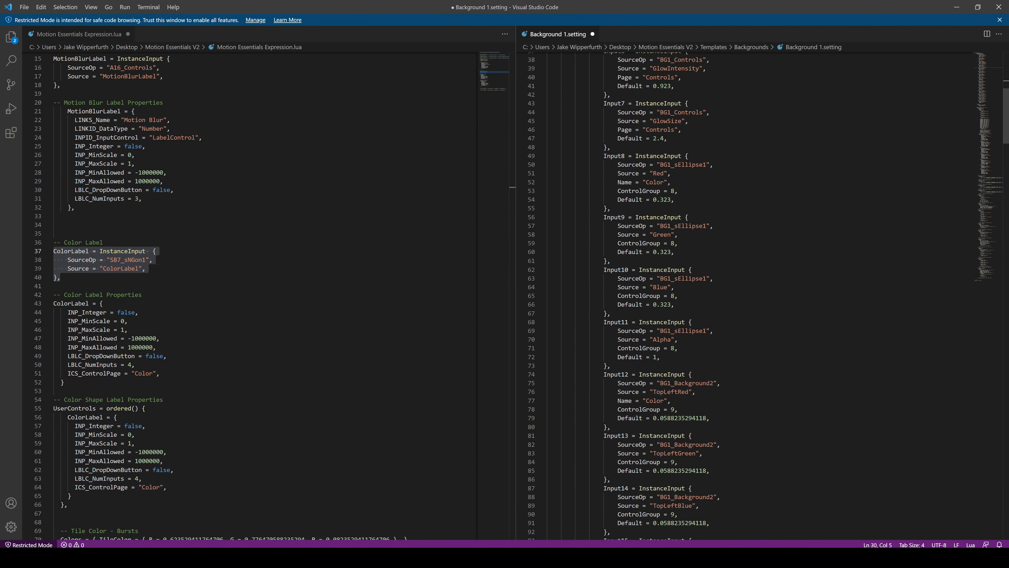
double_click(682, 279)
scroll(683, 279, "up", 2)
left_click(612, 187)
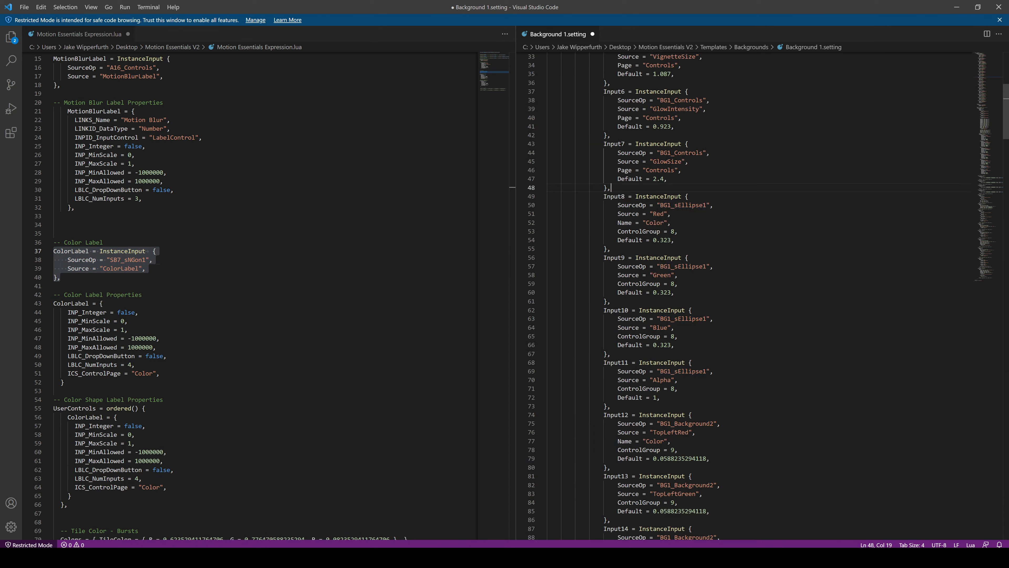
key("Return")
key("ctrl+v")
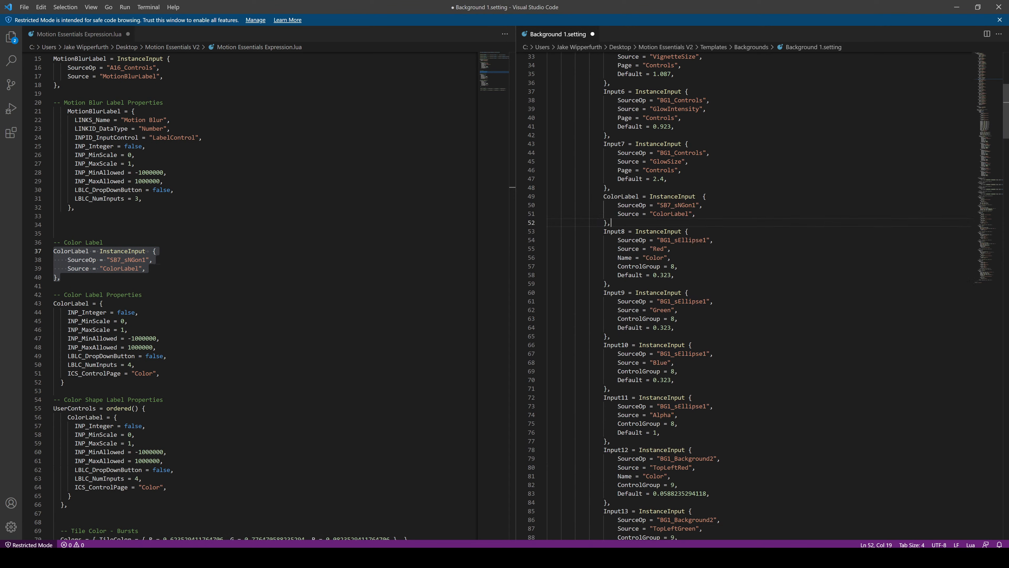
Set the SourceOp of the ColorLabel block in Background 1.setting to "BG1_sEllipse1".
double_click(678, 205)
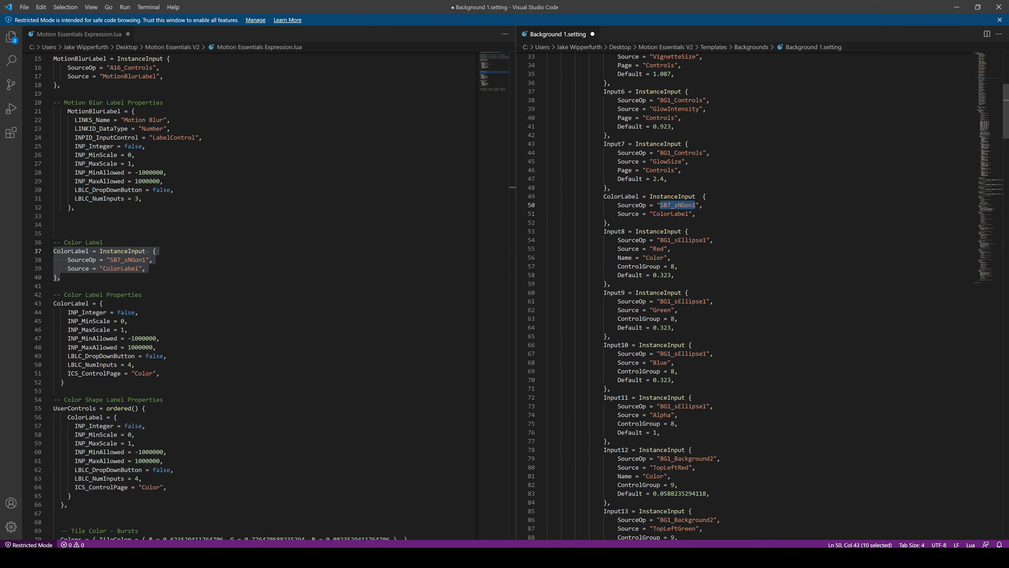
type("BG")
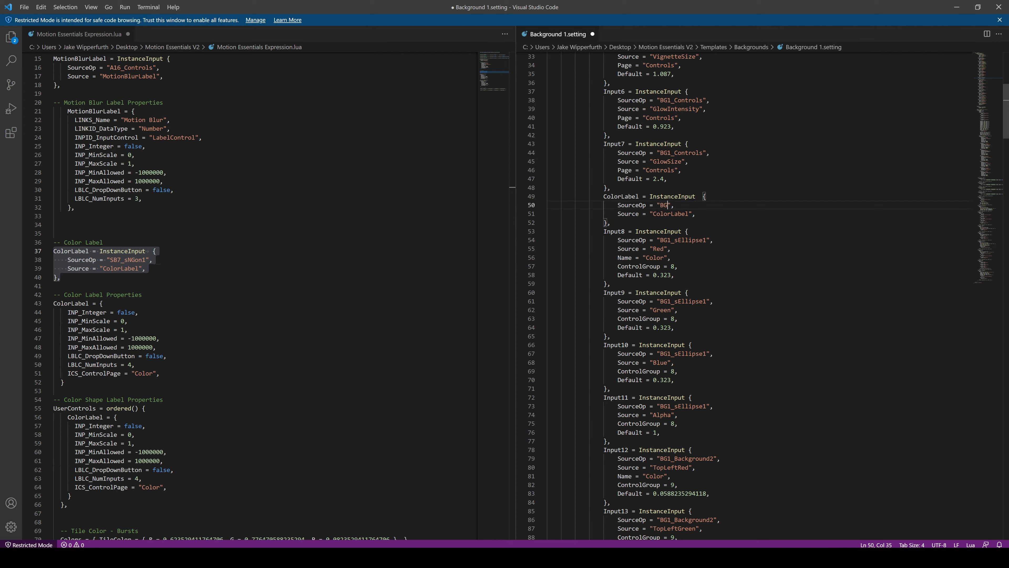
type("1_sEllipse1")
Copy the Color Shape Label UserControls block from the Lua file and paste it after the ViewInfo line of the BG1_sEllipse1 tool.
double_click(689, 205)
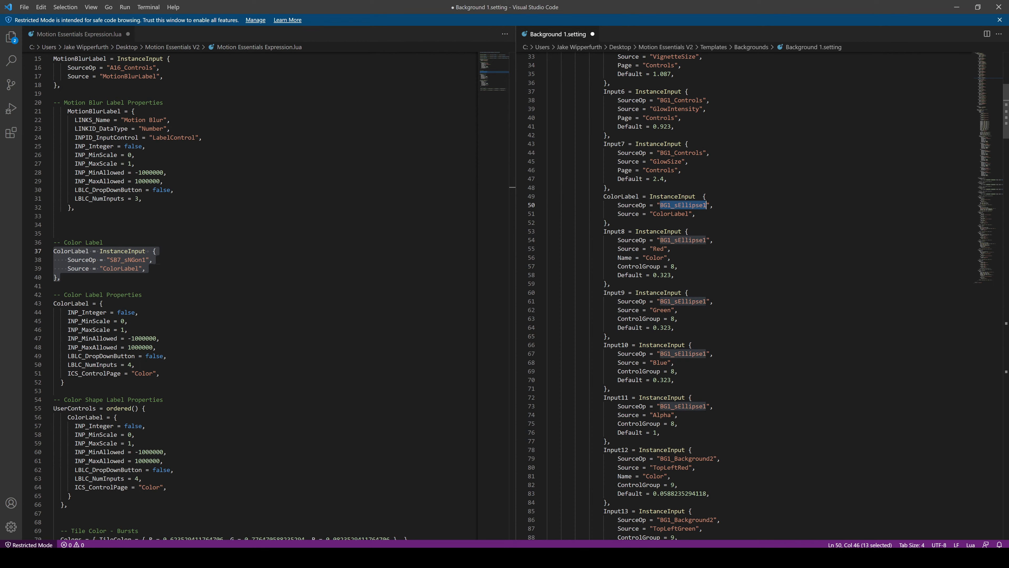
scroll(754, 296, "down", 20)
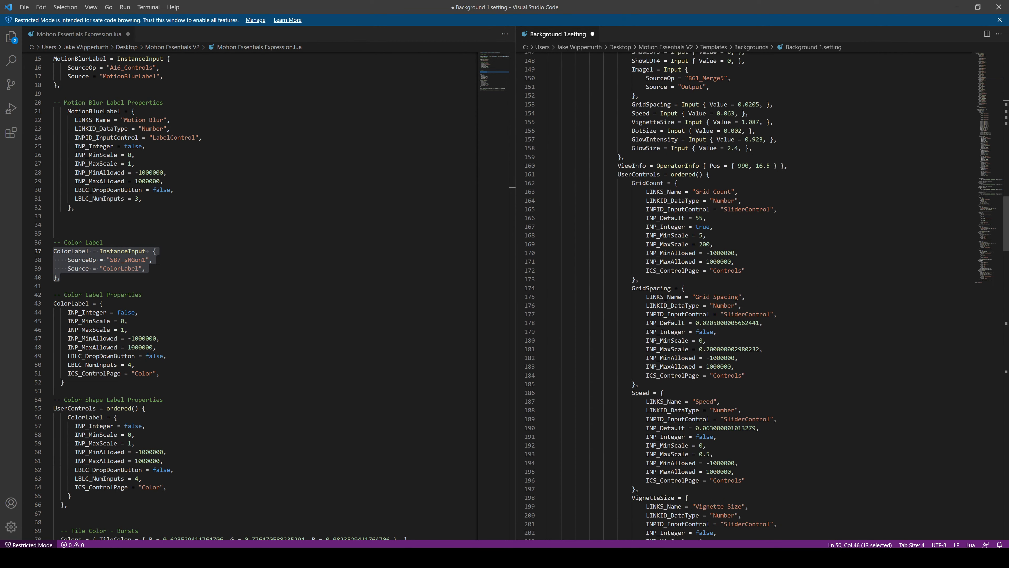
scroll(766, 297, "down", 20)
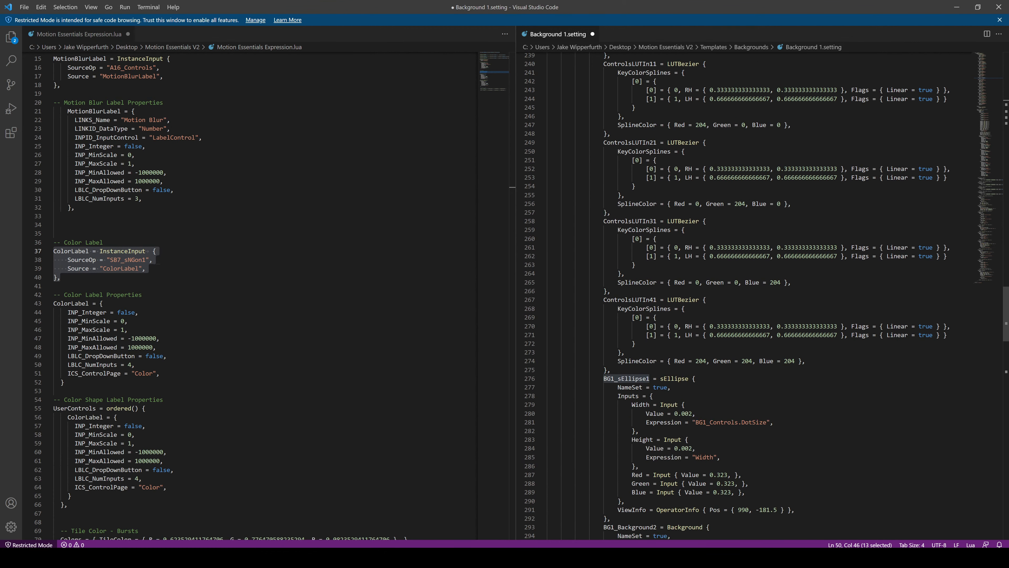
triple_click(637, 339)
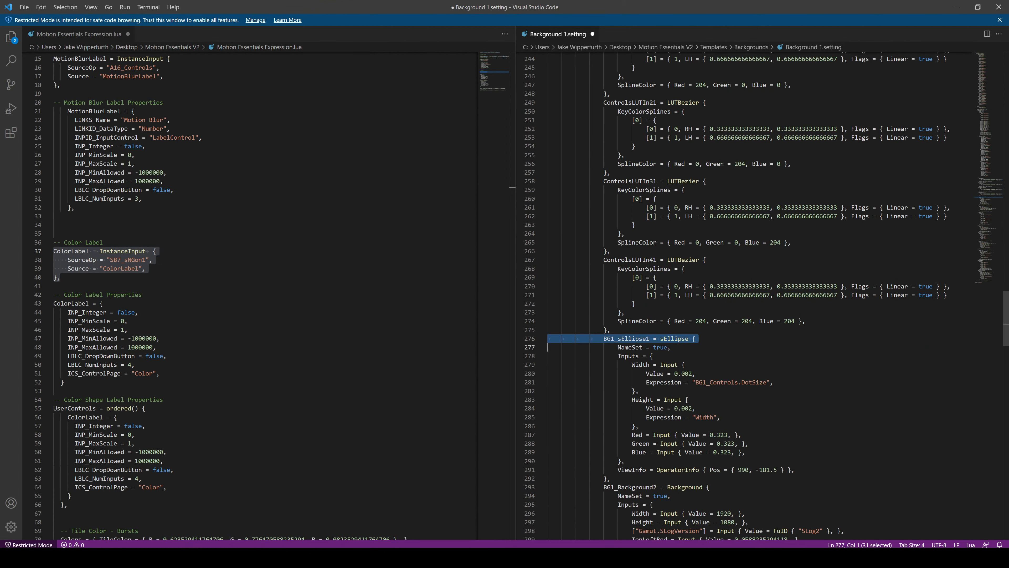
scroll(755, 296, "down", 1)
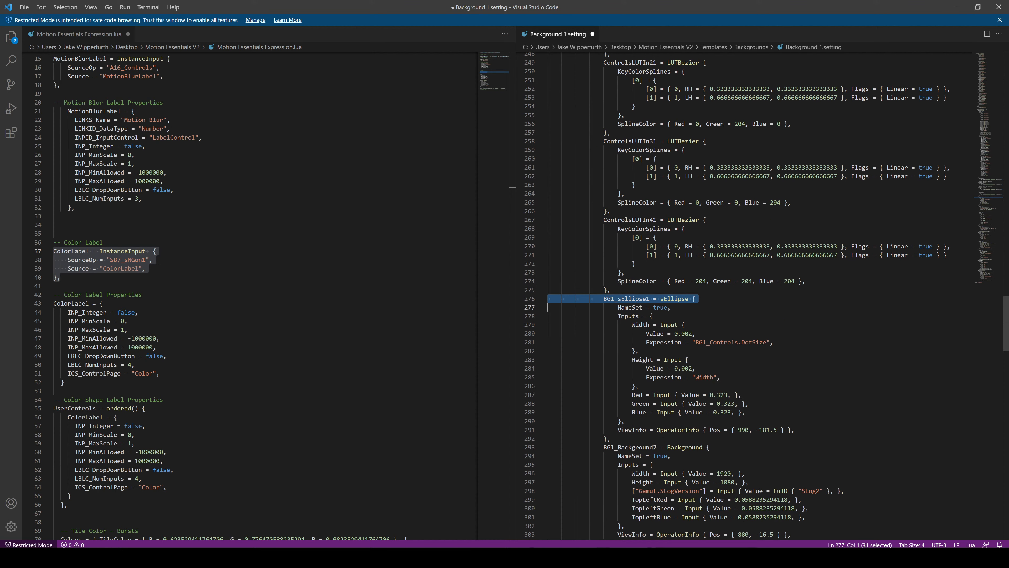
left_click_drag(68, 504, 54, 408)
key("ctrl+c")
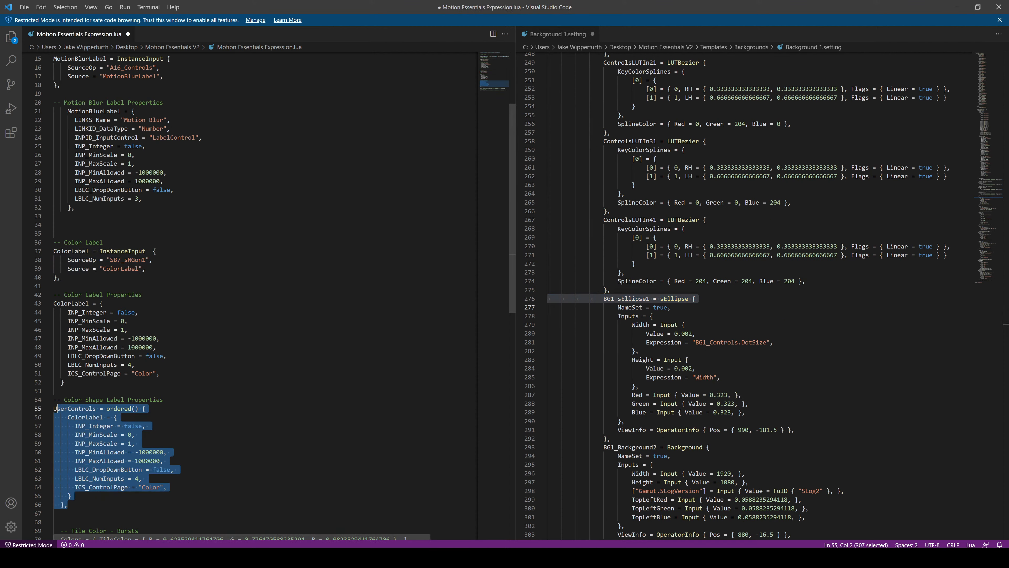
left_click(796, 430)
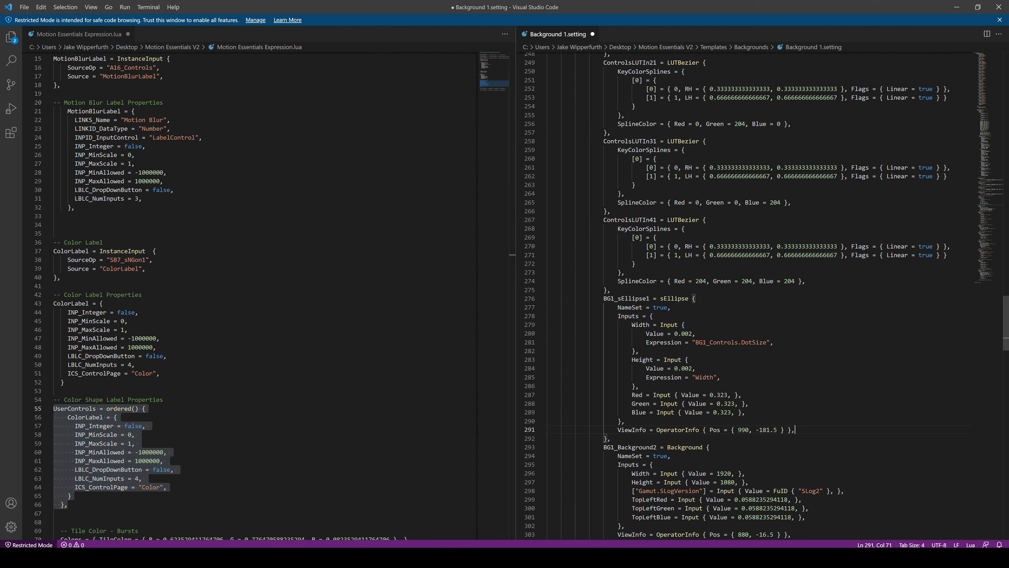
key("Return")
key("ctrl+v")
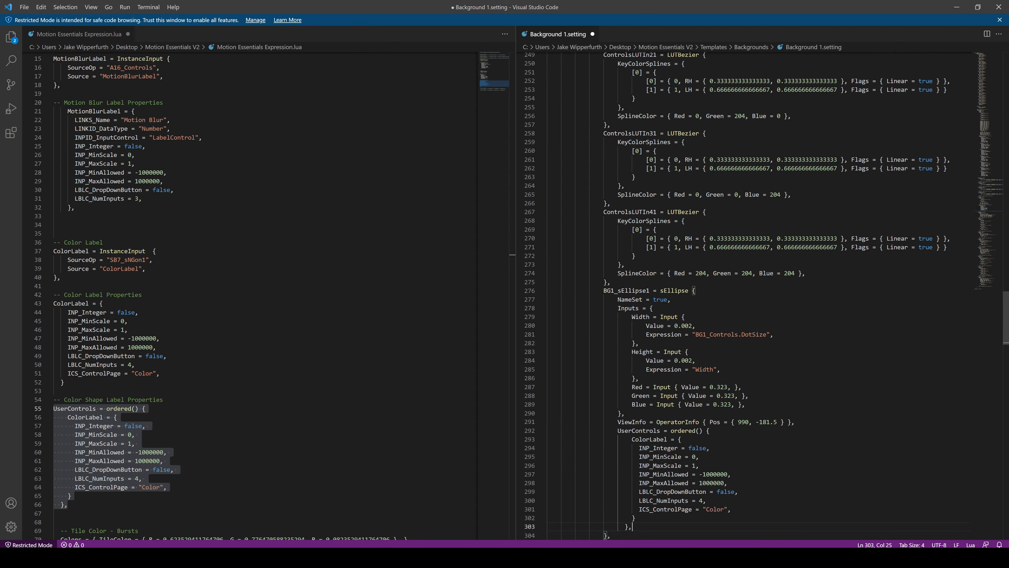
Set the ICS_ControlPage of the ColorLabel in BG1_sEllipse1 to "Dot Color".
left_click_drag(639, 509, 727, 508)
left_click(724, 508)
left_click(724, 509)
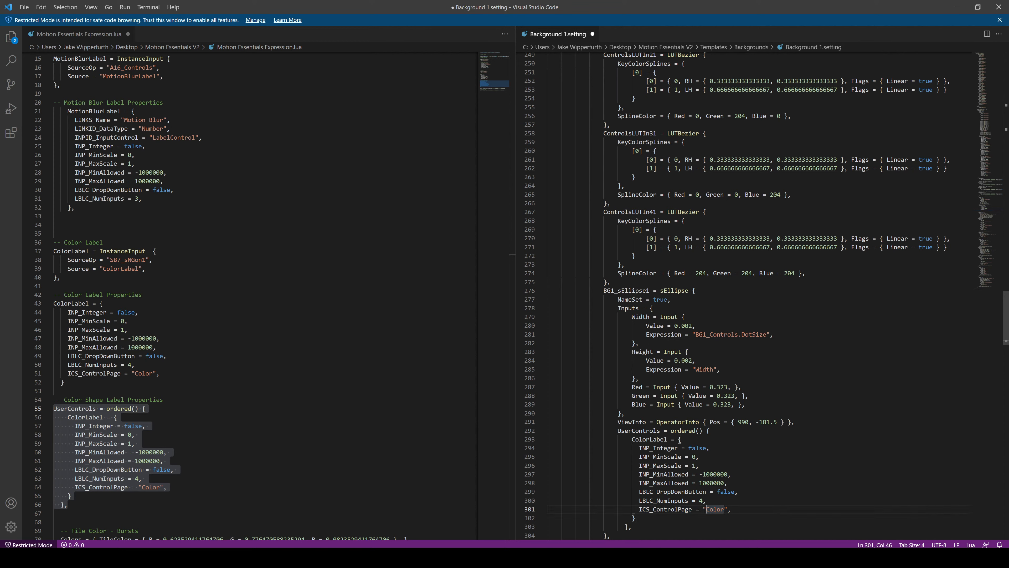
type("Dot")
Copy the ColorLabel InstanceInput block from the Lua file and paste it between the Input11 and Input12 blocks in Background 1.setting.
scroll(747, 294, "up", 20)
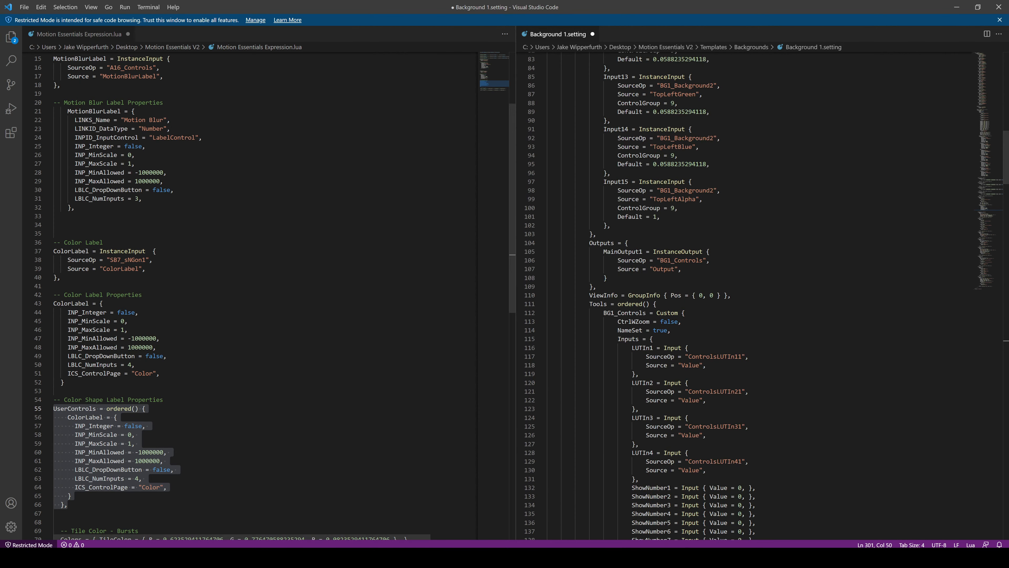
left_click_drag(60, 277, 55, 250)
key("ctrl+c")
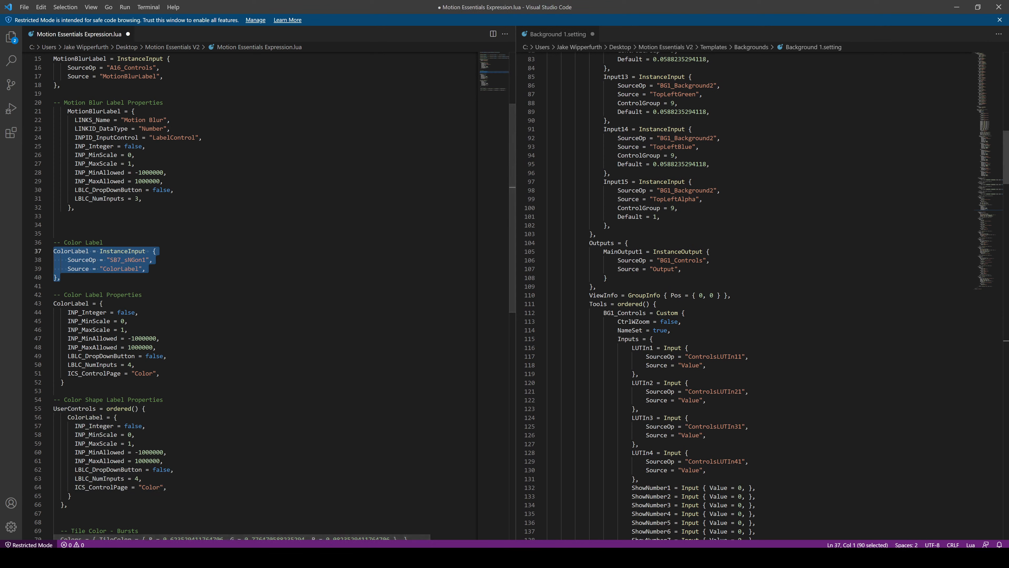
double_click(686, 190)
scroll(686, 191, "up", 9)
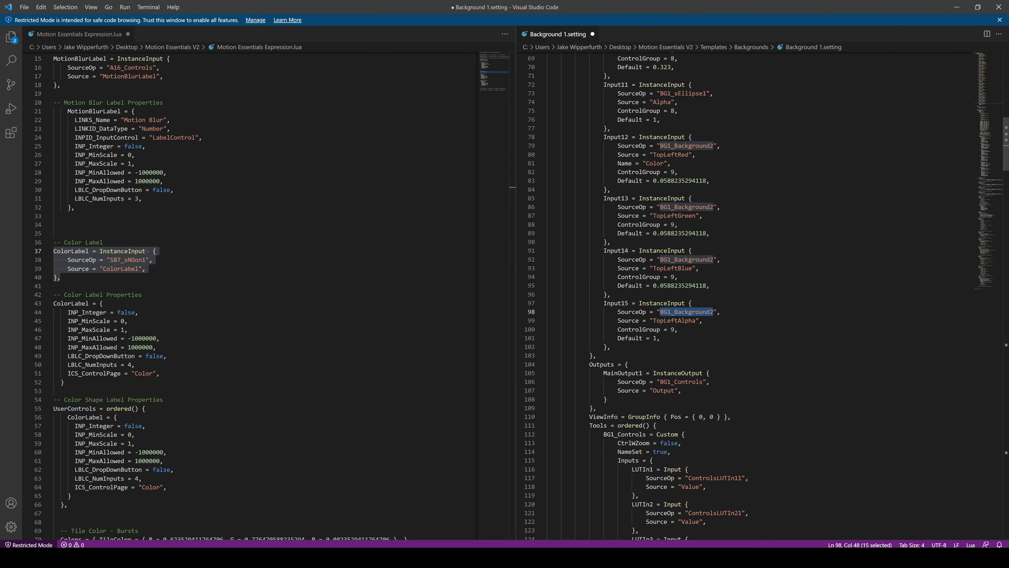
left_click(660, 241)
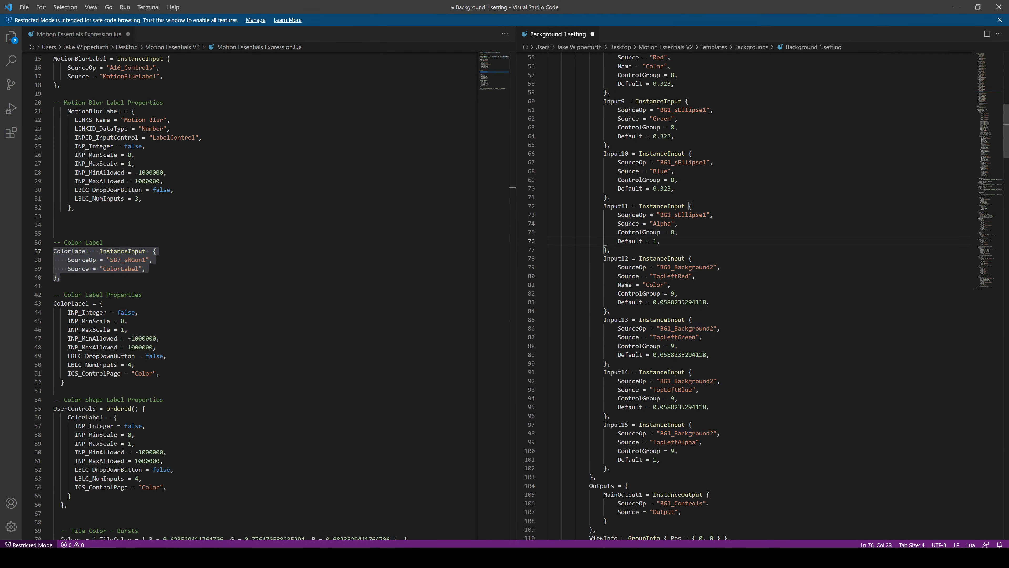
left_click(611, 249)
double_click(687, 267)
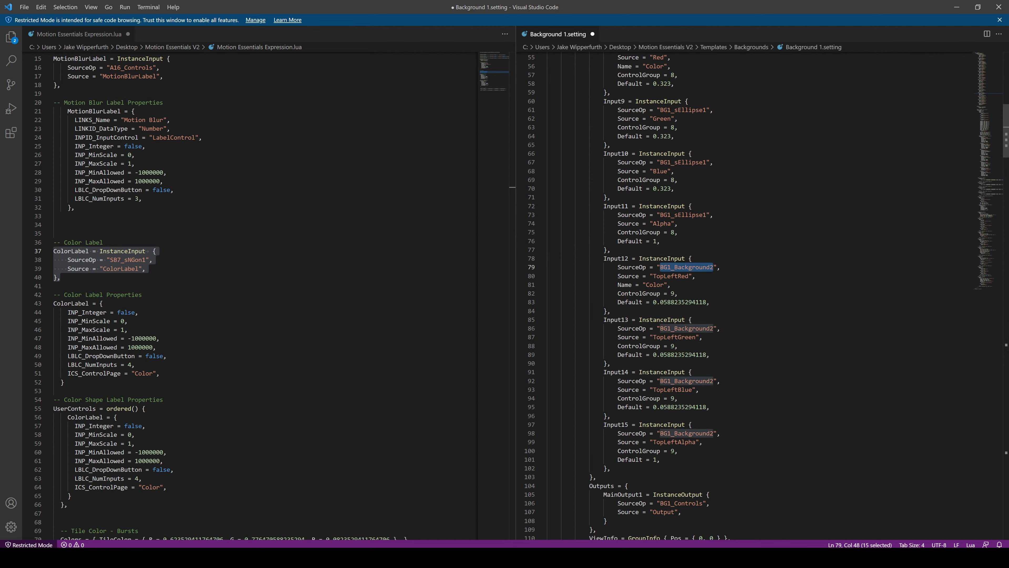
left_click(610, 250)
key("Return")
key("ctrl+v")
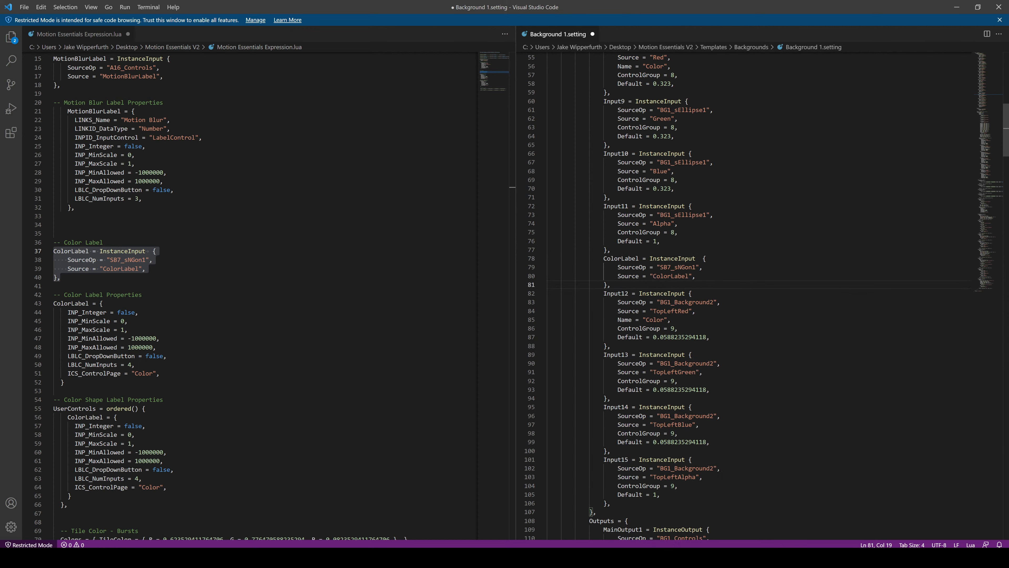
Change the pasted block's name and Source to ColorLabel2 and its SourceOp to "BG1_Background2".
type("2")
left_click(688, 276)
type("2")
double_click(679, 267)
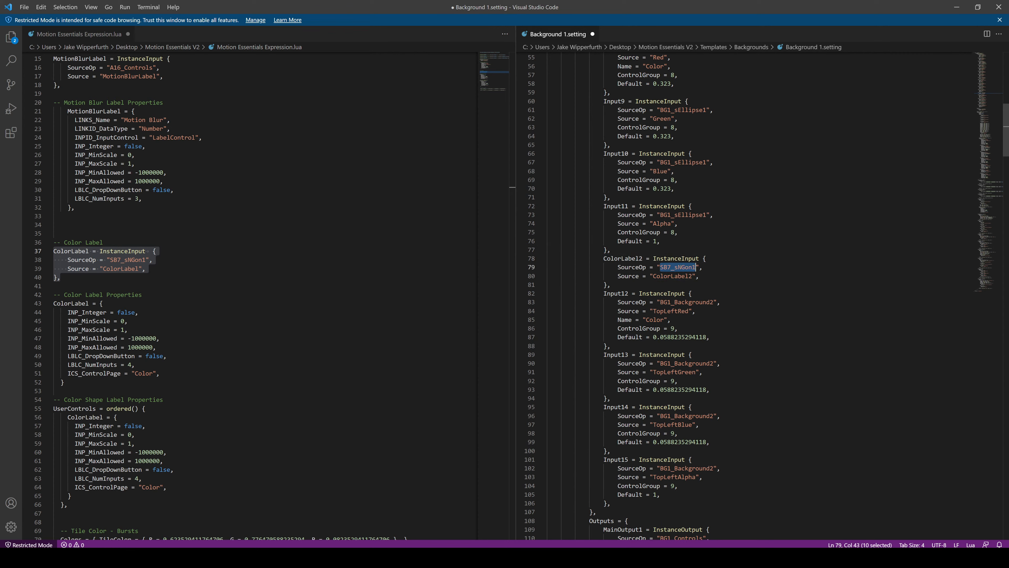
type("BG1_")
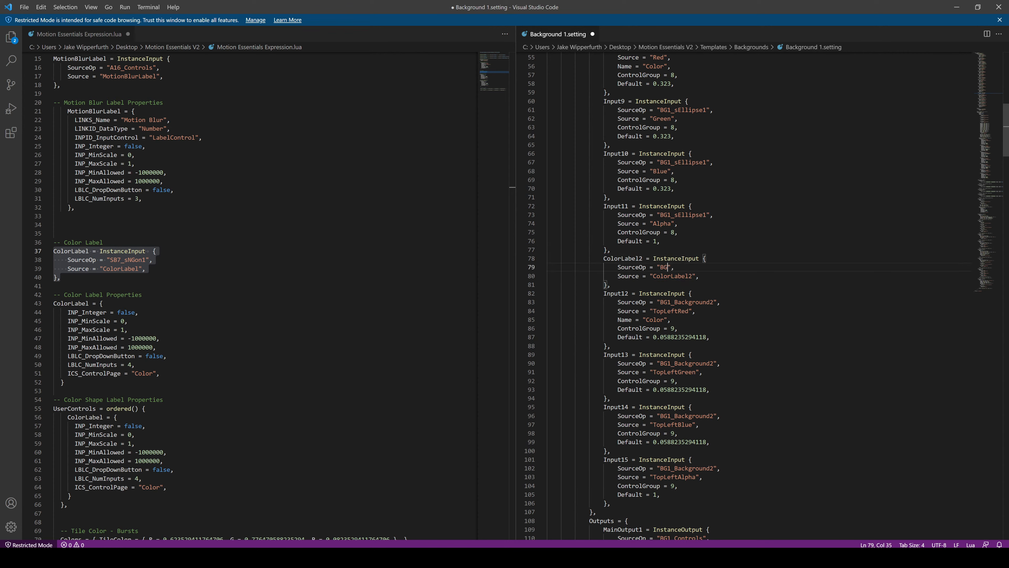
type("Background2")
Copy the Color Shape Label UserControls block from the Lua file and paste it after the ViewInfo line of the BG1_Background2 tool.
key("ctrl+d")
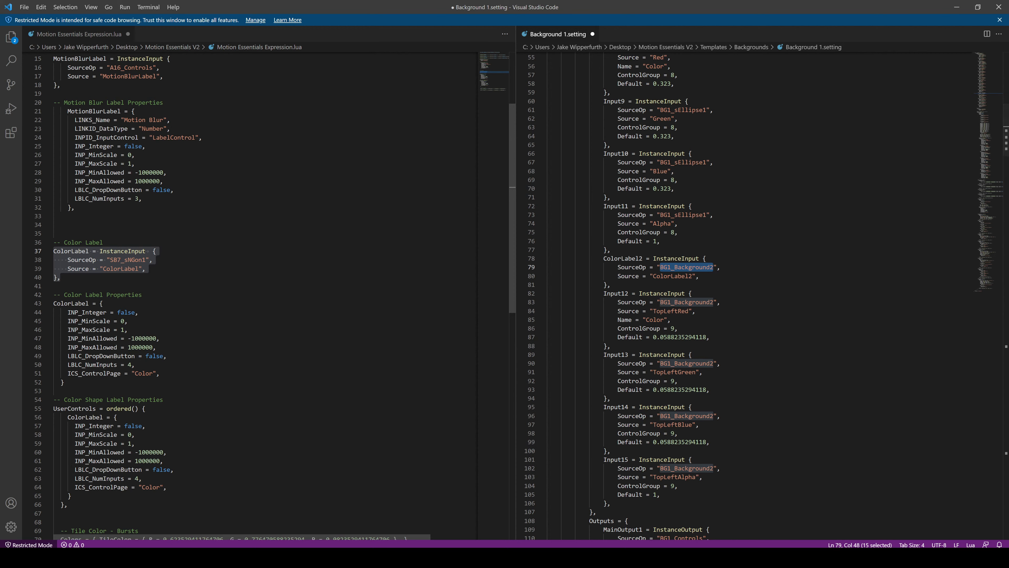
scroll(747, 298, "down", 9)
scroll(747, 298, "down", 20)
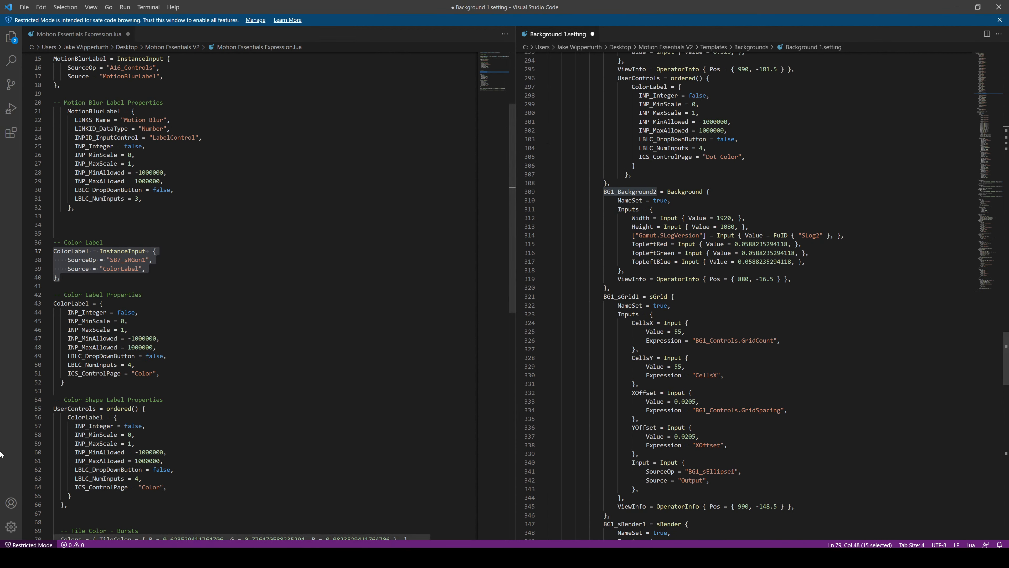
left_click_drag(68, 504, 54, 409)
key("ctrl+c")
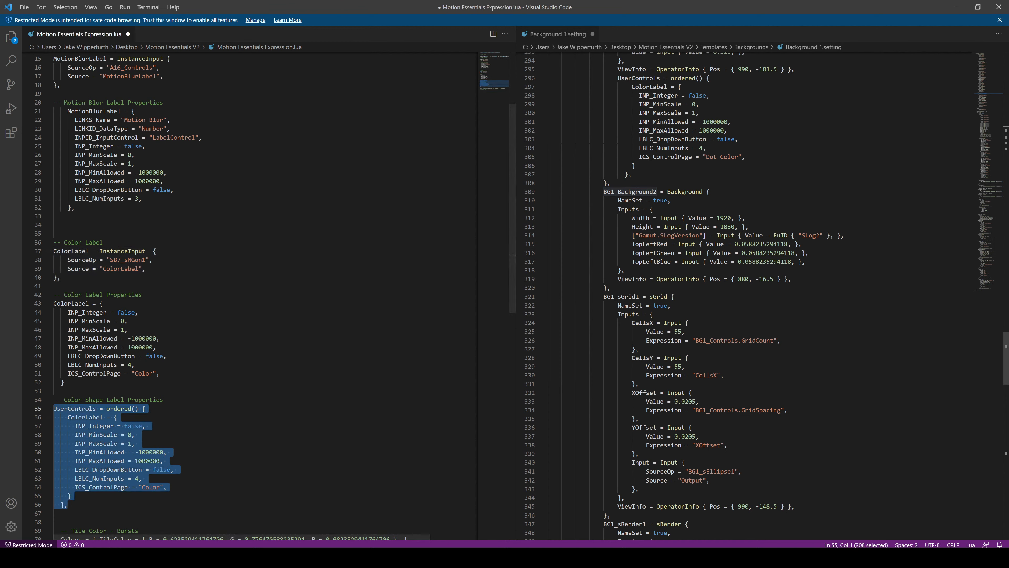
left_click(792, 279)
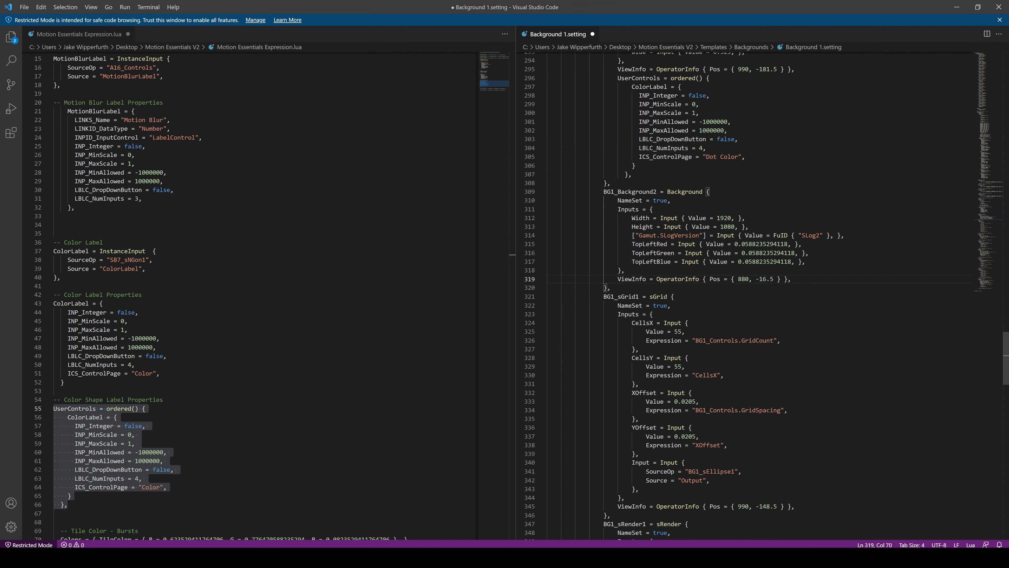
key("Return")
key("ctrl+v")
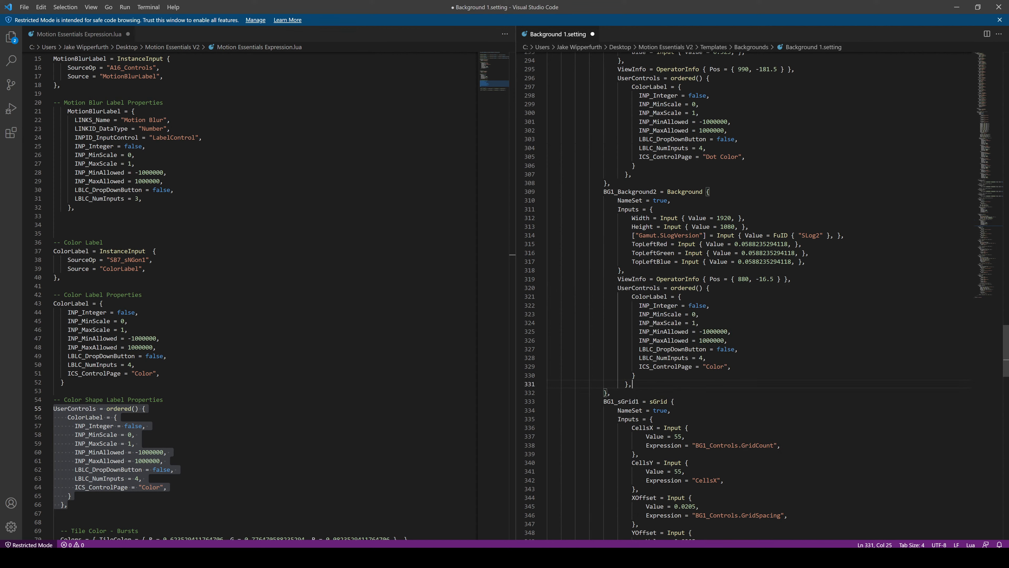
Rename the label in BG1_Background2 to ColorLabel2 and set its ICS_ControlPage to "BG Color".
left_click(668, 296)
type("2")
double_click(715, 366)
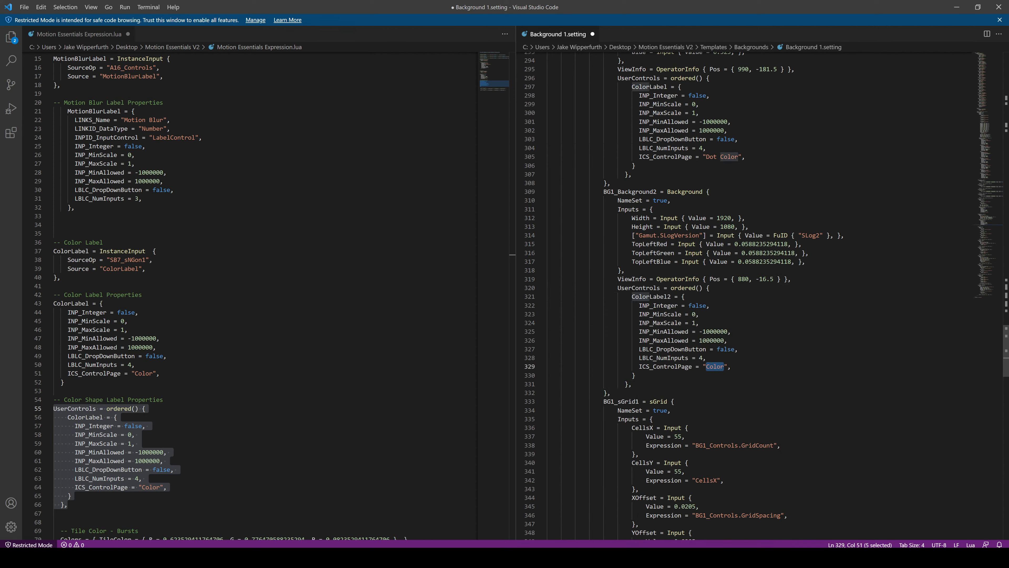
left_click(706, 366)
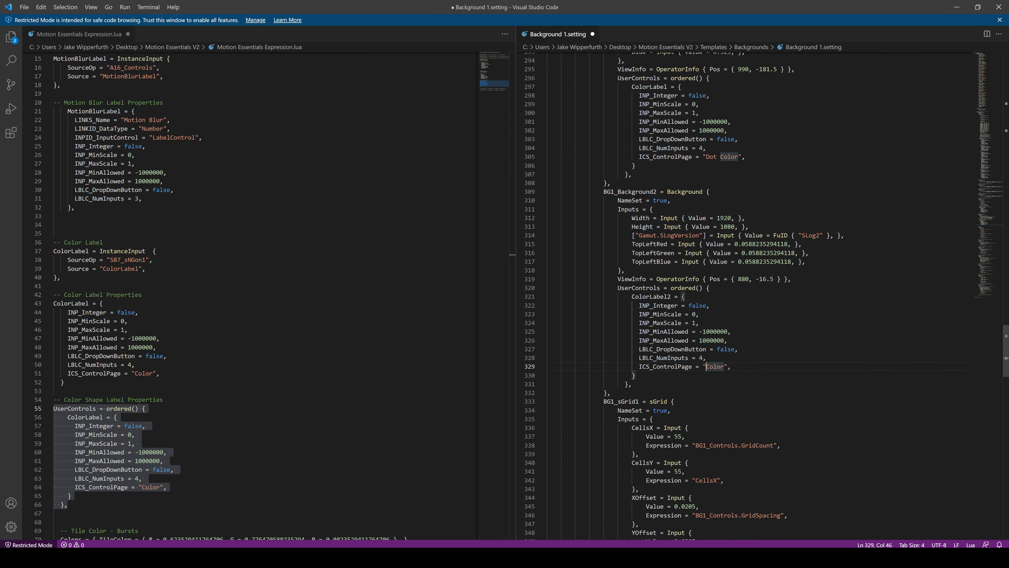
type("b")
key("BackSpace")
type("BG")
Save Background 1.setting, switch to Fusion Studio and paste the updated macro code into the node graph.
left_click(660, 235)
key("ctrl+s")
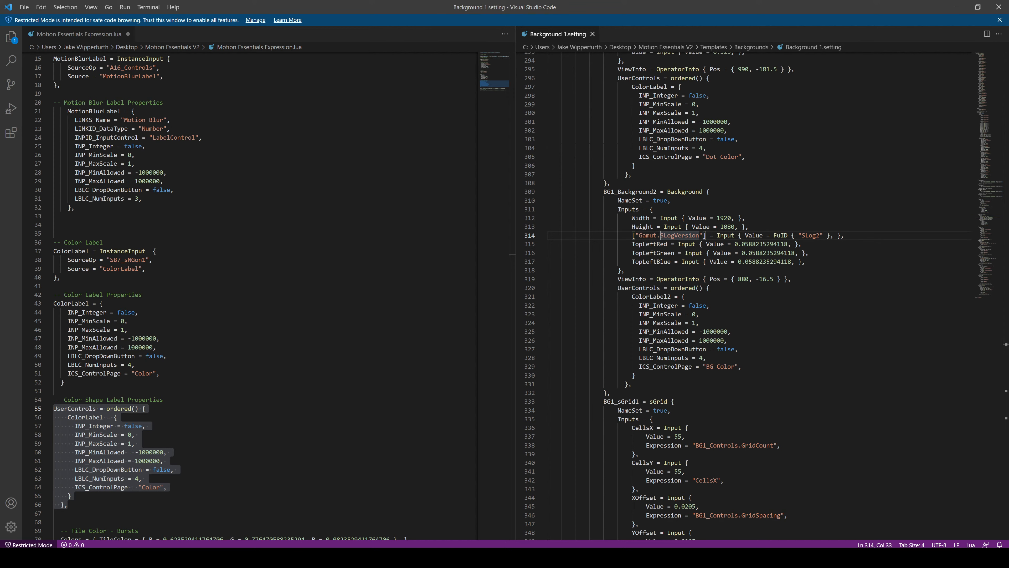
key("alt+Tab")
key("ctrl+v")
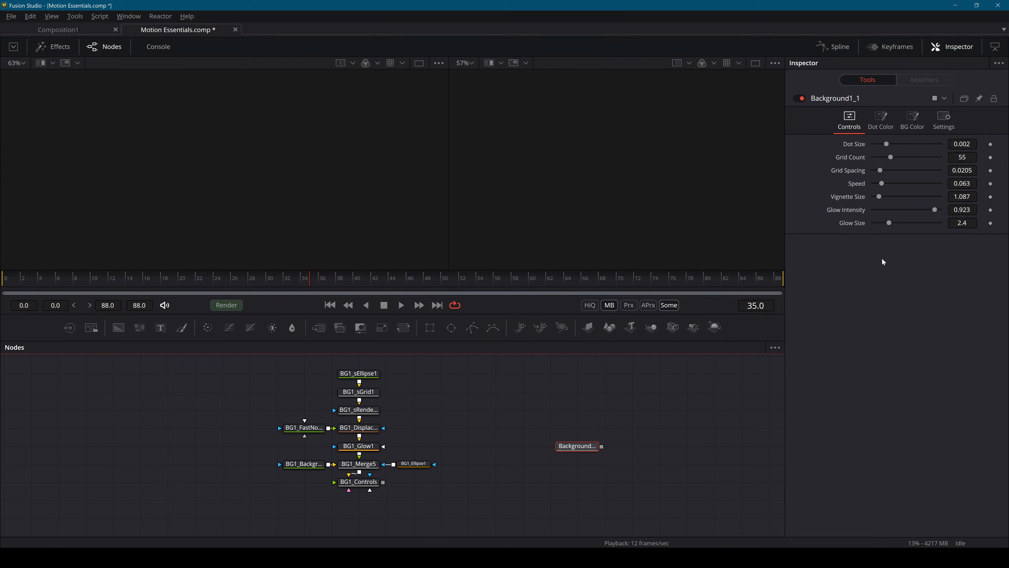
Review the Controls, Dot Color and BG Color pages of the pasted Background1_1 node in the Inspector.
left_click(884, 124)
left_click(912, 121)
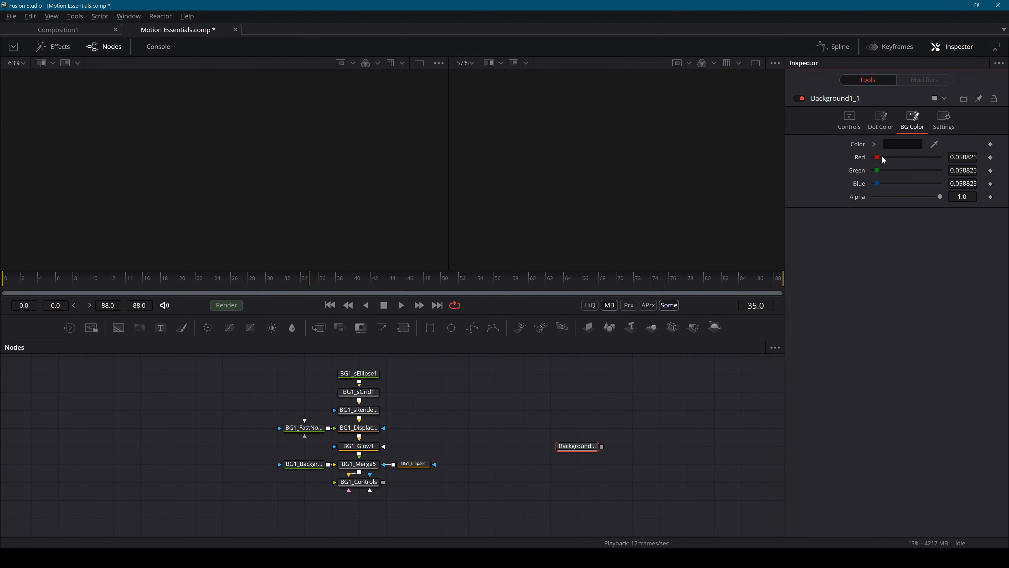
left_click(877, 121)
left_click(849, 119)
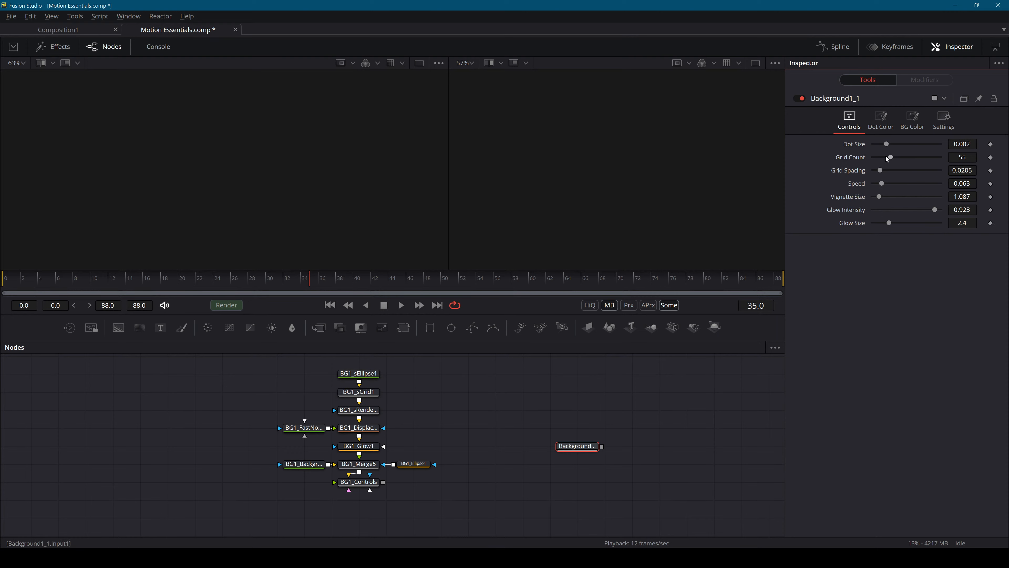
left_click(881, 120)
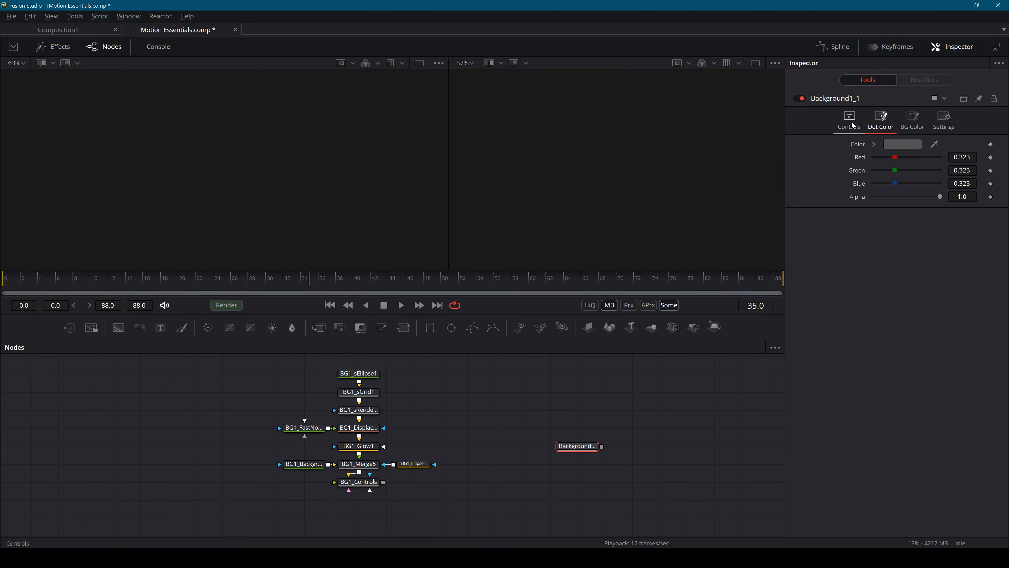
left_click(850, 121)
left_click(908, 121)
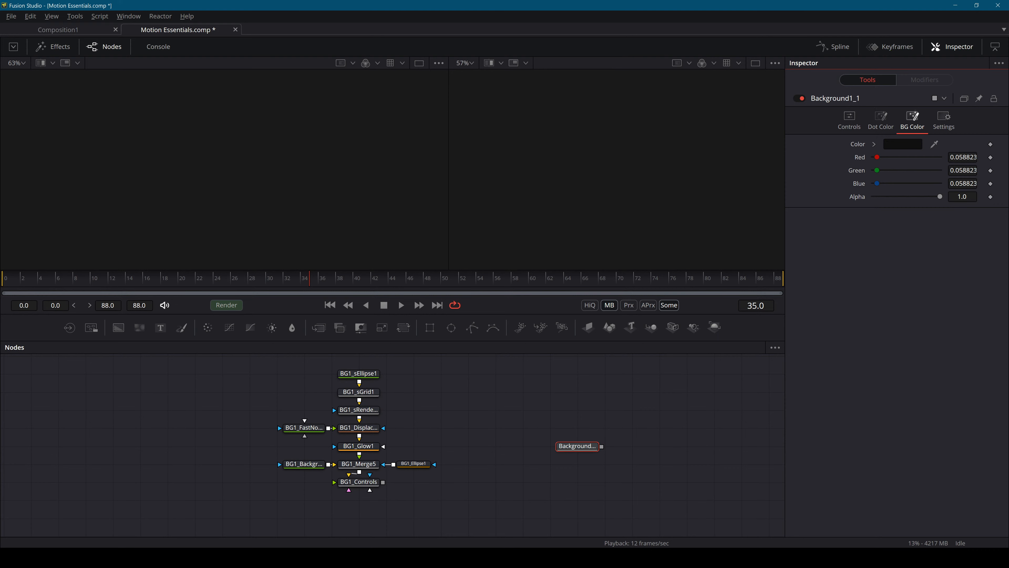
key("alt+Tab")
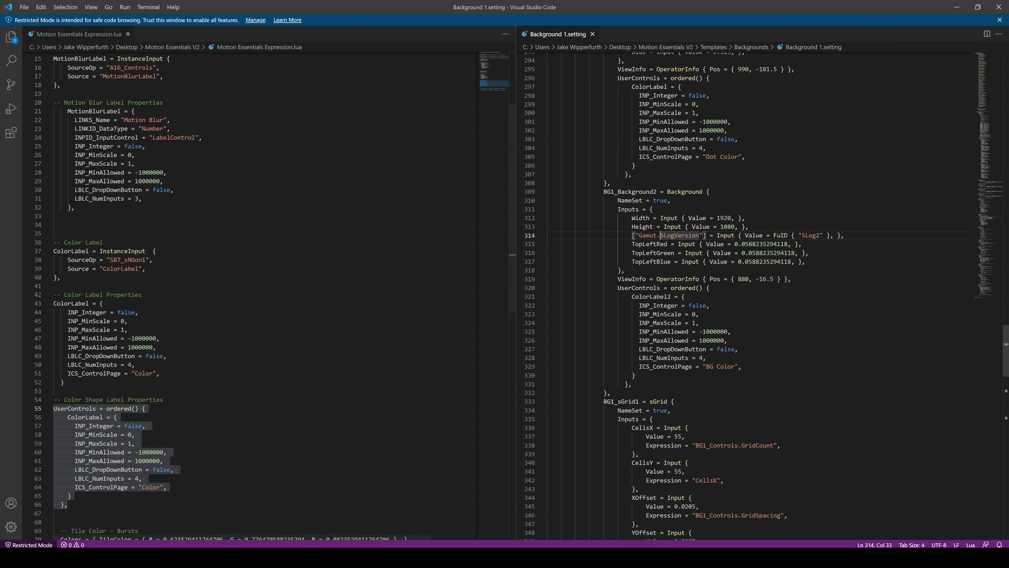
key("alt+Tab")
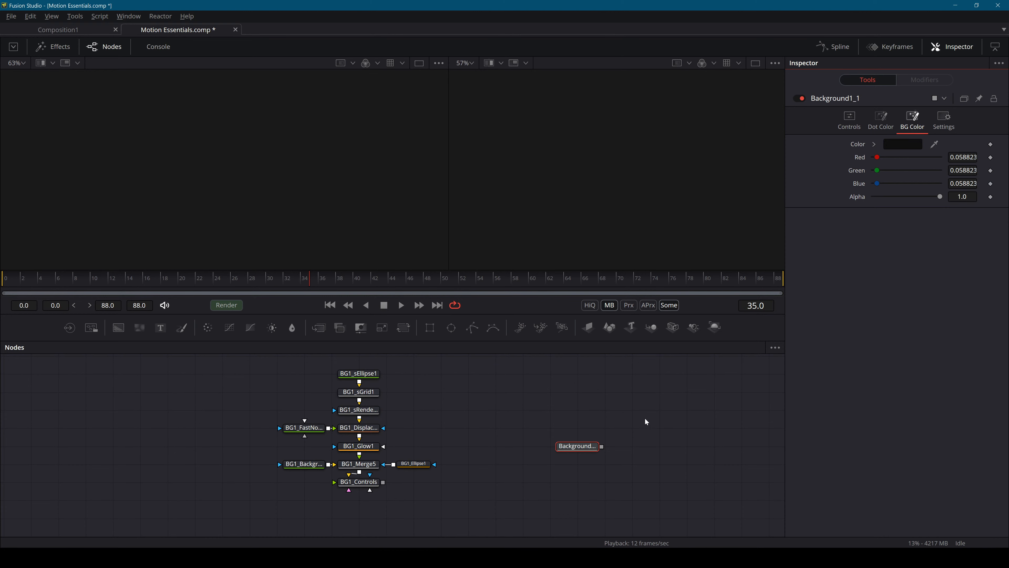
Add a pEmitter node and a pRender node in the empty area beside Background1_1 and connect the emitter to the renderer.
left_click_drag(715, 409, 462, 411)
left_click(496, 408)
left_click_drag(520, 328, 490, 409)
left_click_drag(564, 327, 491, 449)
left_click_drag(512, 412, 501, 451)
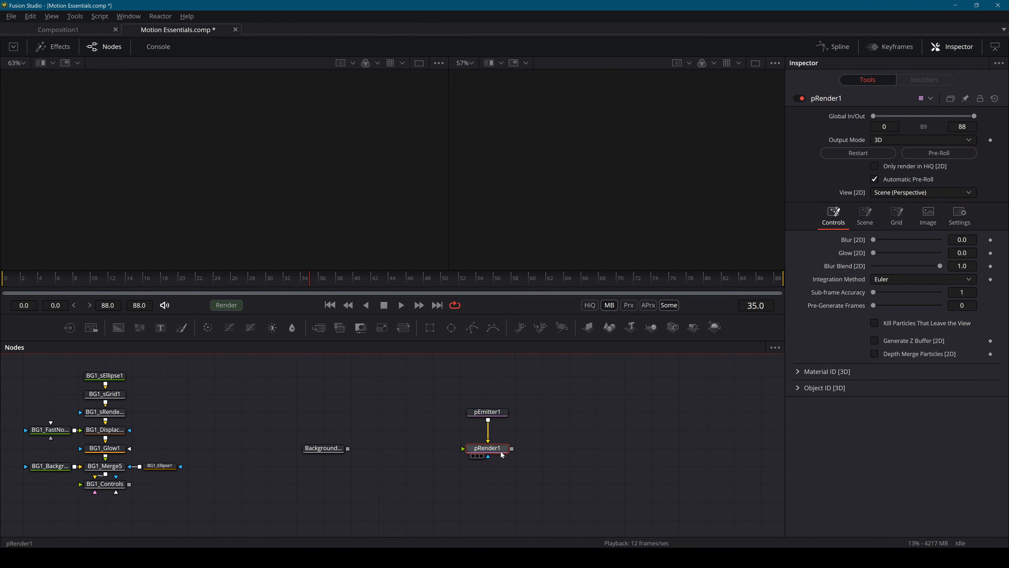
Open the Motion Essentials V2 templates in File Explorer and bring the Burst10 template into the node graph above pEmitter1.
scroll(566, 450, "up", 2)
key("alt+Tab")
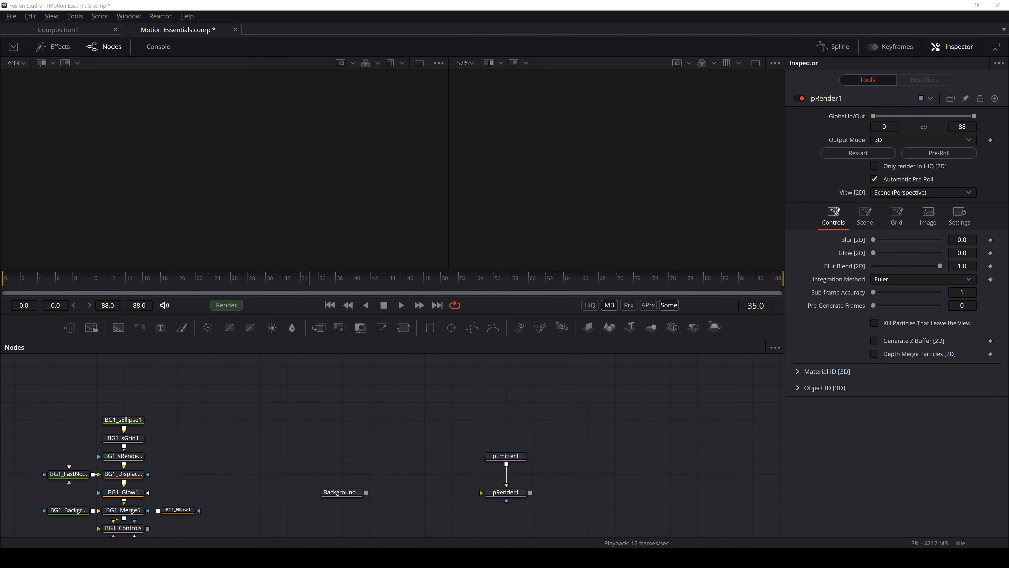
key("super+e")
left_click(554, 191)
type("C:\\Users\\Jake Wipperfurth\\Desktop\\Motion Essentials V2\\Templates\\Backgrounds")
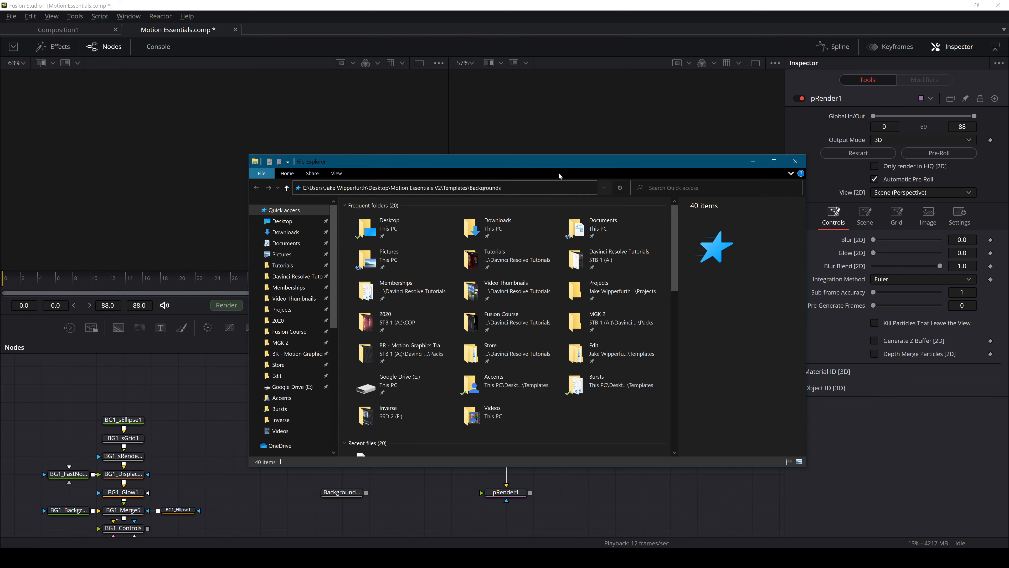
key("Return")
left_click_drag(565, 166, 1008, 166)
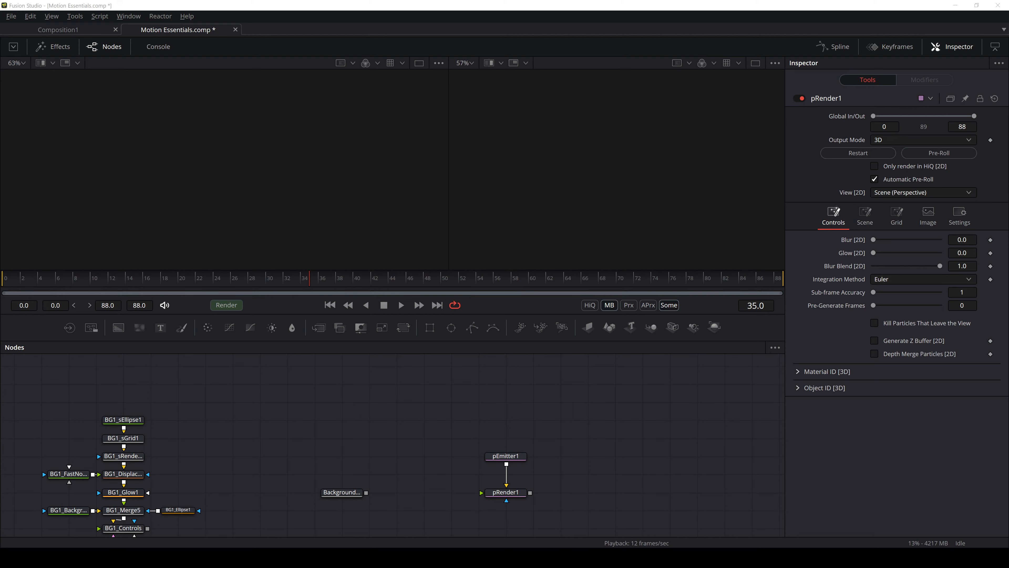
left_click_drag(1008, 355, 506, 419)
Display Burst10 in the first viewer and play its animation from the first frame.
key("1")
scroll(233, 201, "up", 5)
left_click(330, 305)
key("space")
left_click_drag(251, 139, 308, 191)
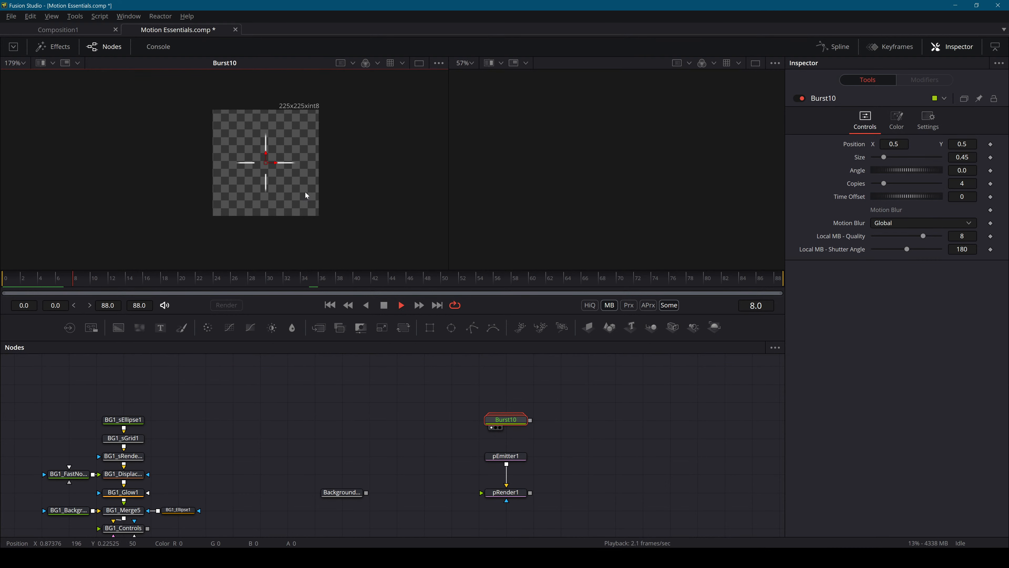
key("space")
Insert Background Element 7 from the Backgrounds presets of the MotionEssentials node's template browser.
left_click_drag(652, 406, 836, 300)
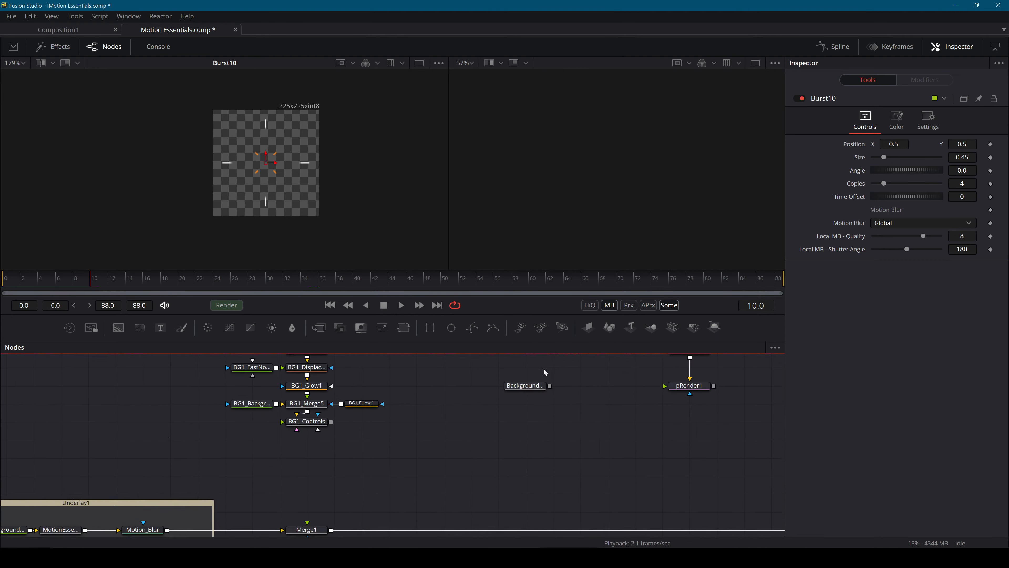
mouse_move(228, 513)
left_mouse_down()
mouse_move(306, 455)
mouse_move(393, 425)
left_mouse_up()
left_click(221, 453)
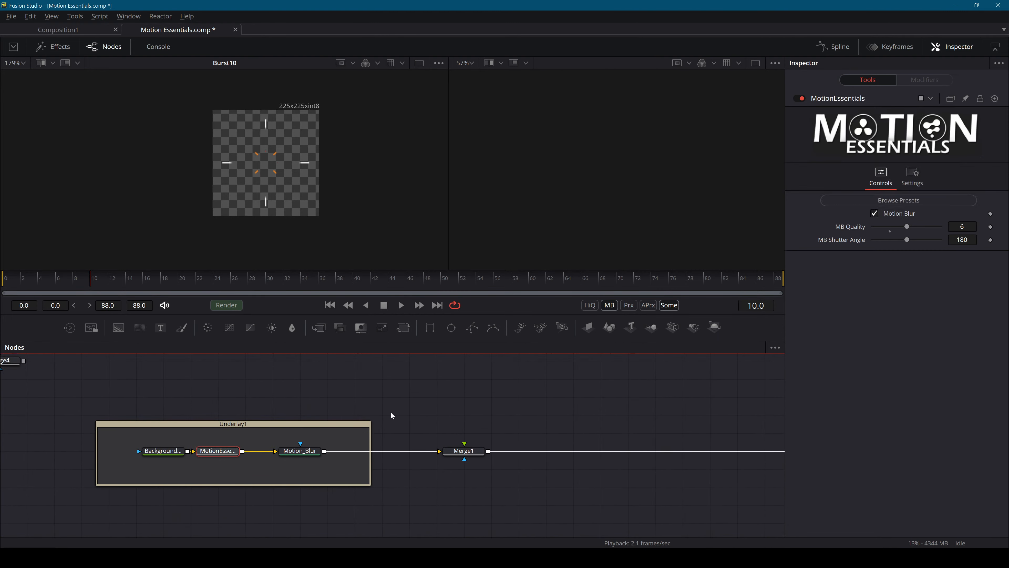
left_click(899, 200)
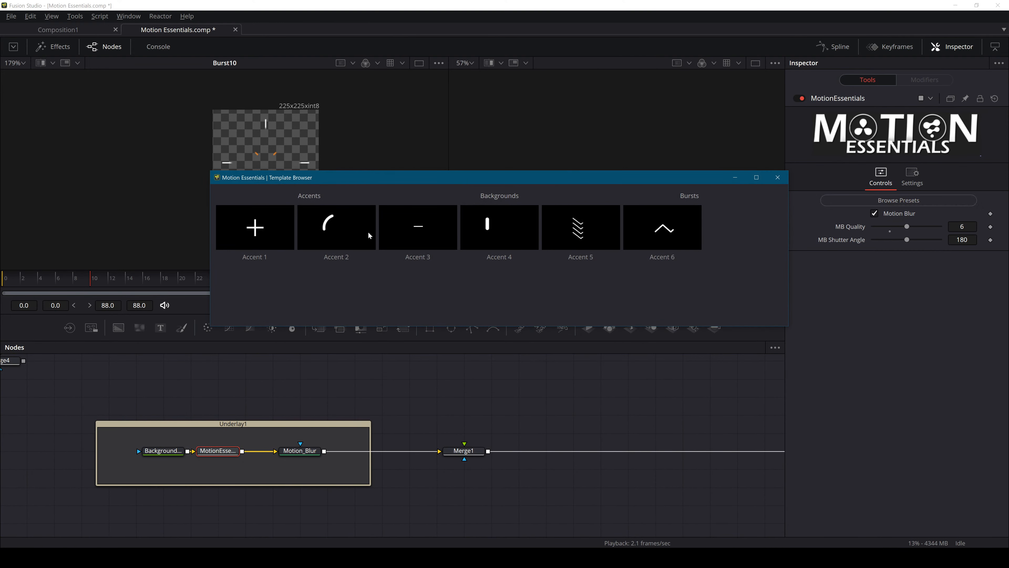
left_click(534, 199)
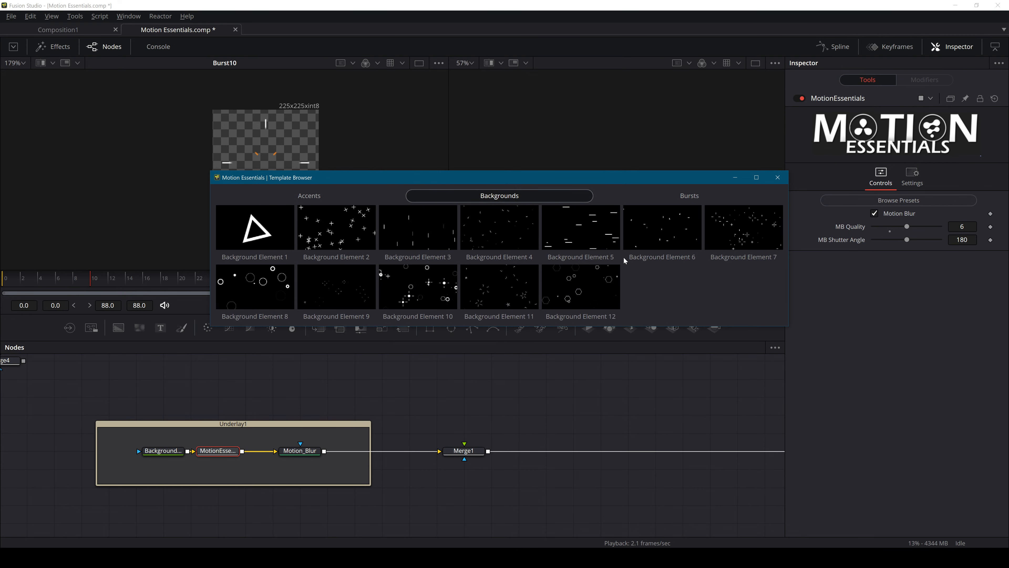
left_click(723, 244)
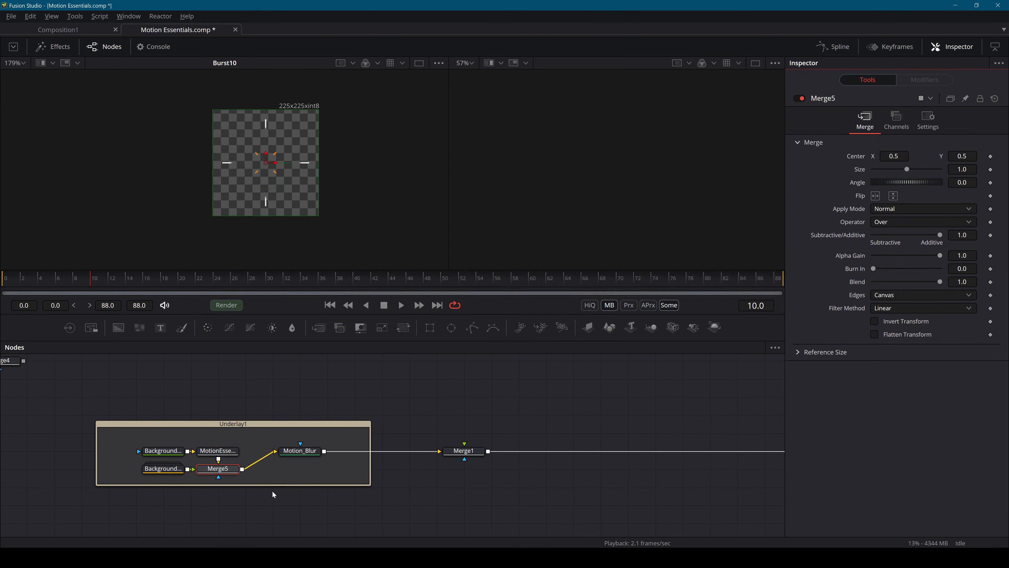
Delete Merge5, move BackgroundElement7 to an empty area away from Underlay1 and expand its group.
key("Delete")
left_click_drag(152, 471, 727, 504)
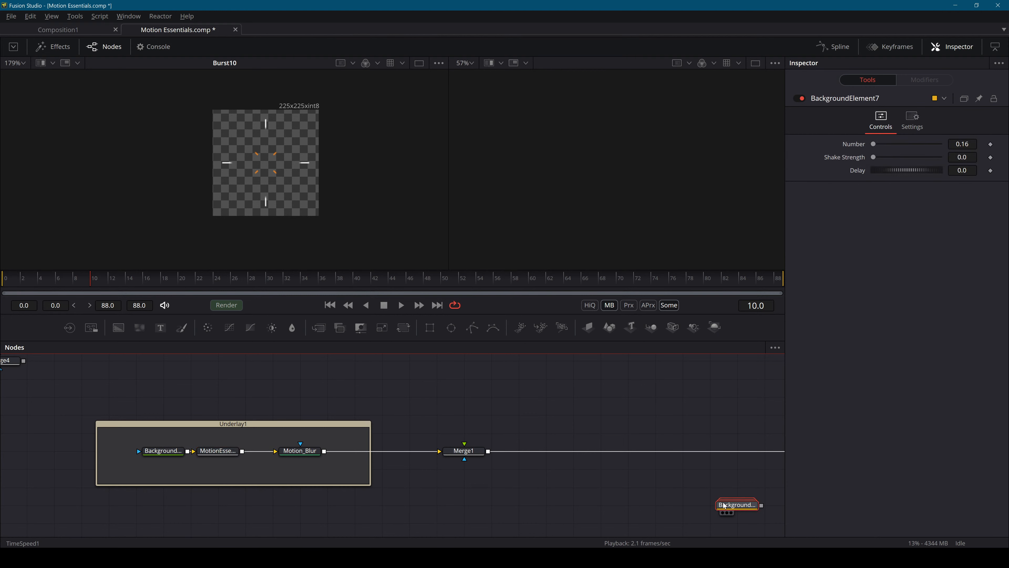
double_click(727, 504)
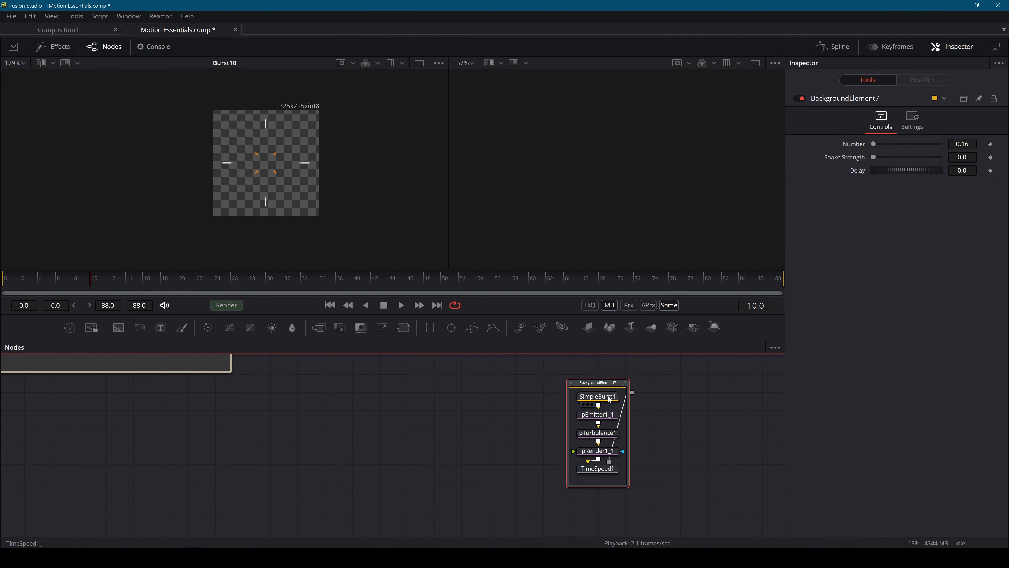
Play the output of SimpleBurst1 and the output of TimeSpeed1 inside BackgroundElement7 in the first viewer.
left_click(610, 399)
left_click_drag(101, 284, 4, 282)
key("space")
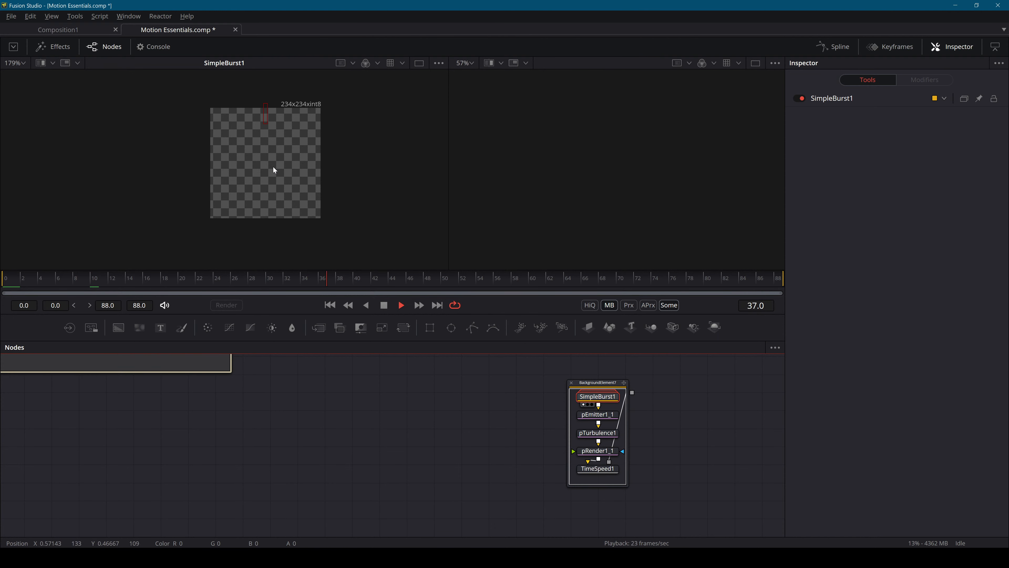
left_click(597, 468)
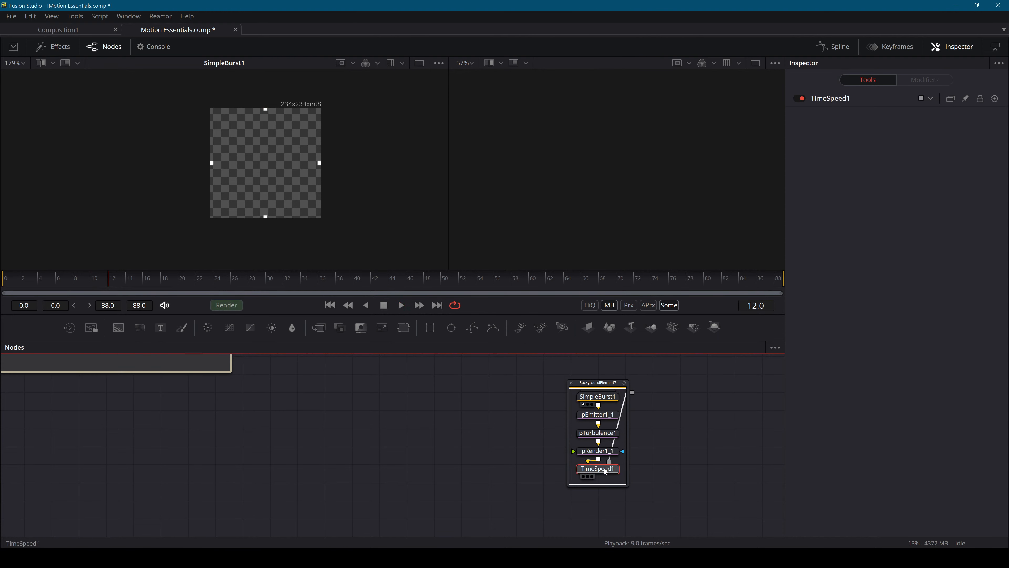
scroll(347, 183, "down", 5)
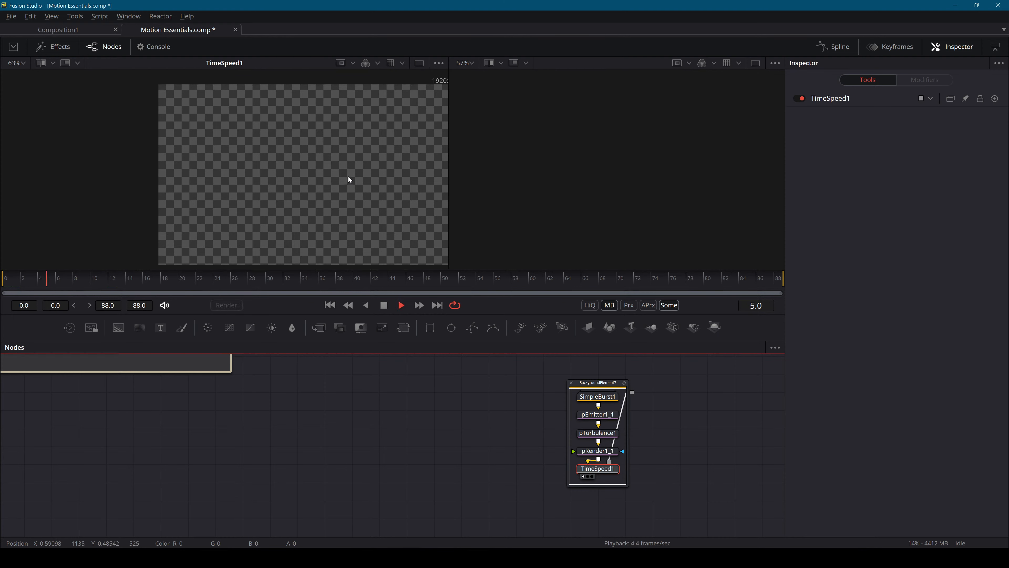
scroll(310, 174, "down", 2)
key("space")
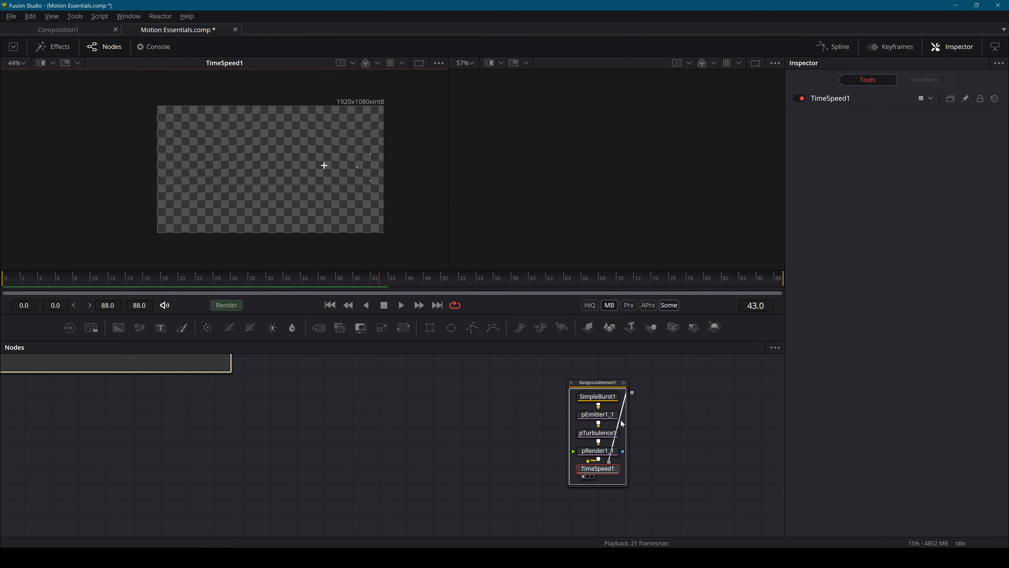
Display SimpleBurst1 again, play it from the first frame and scrub through its opening frames.
left_click(611, 416)
left_click(598, 396)
key("space")
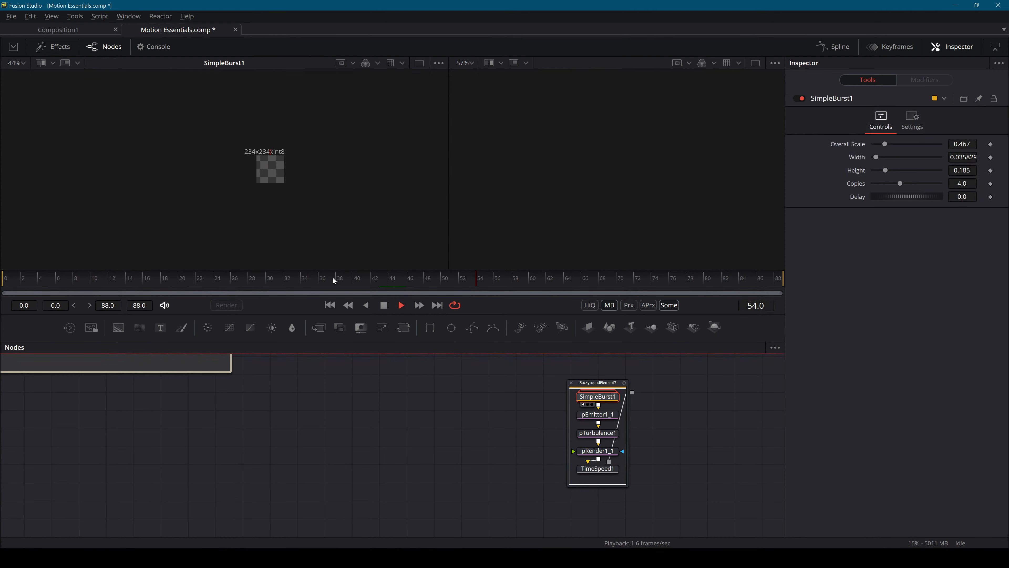
left_click(2, 276)
key("space")
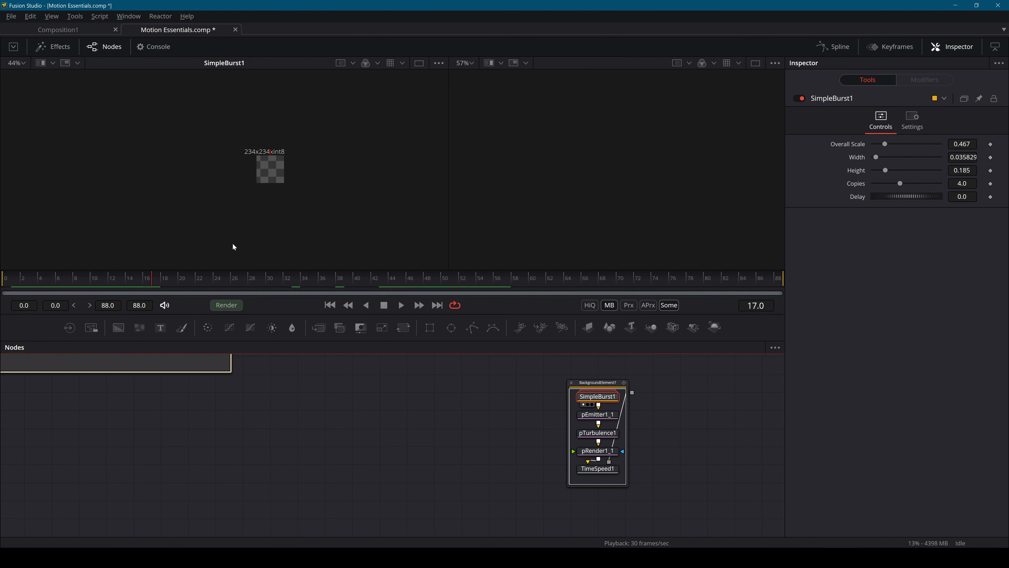
left_click_drag(173, 283, 18, 275)
left_click_drag(85, 271, 143, 275)
left_click_drag(63, 285, 3, 296)
Examine the Region and Style settings of pEmitter1_1 and the node chain inside BackgroundElement7.
left_click(595, 415)
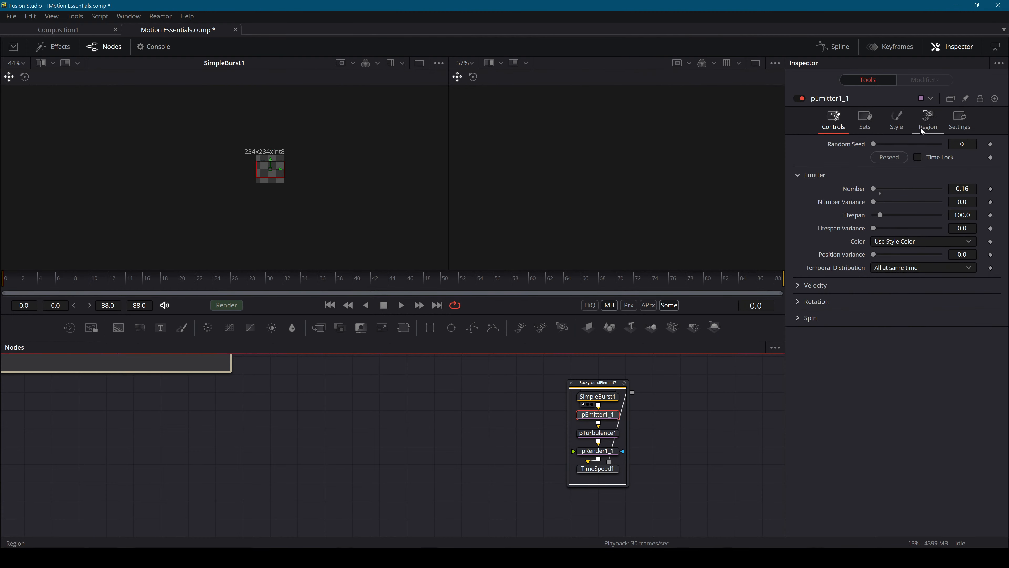
left_click(928, 120)
left_click(897, 119)
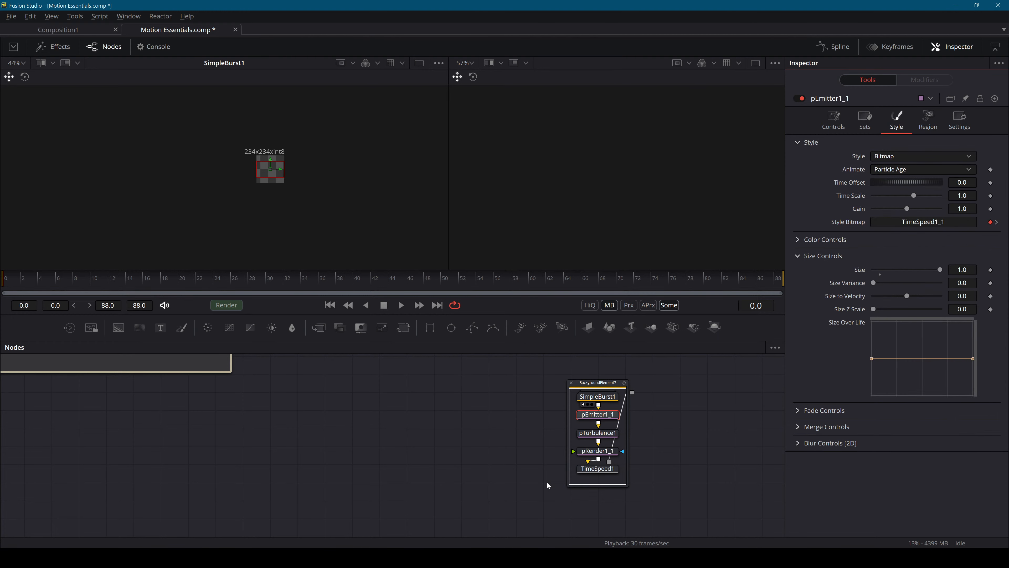
scroll(652, 415, "up", 3)
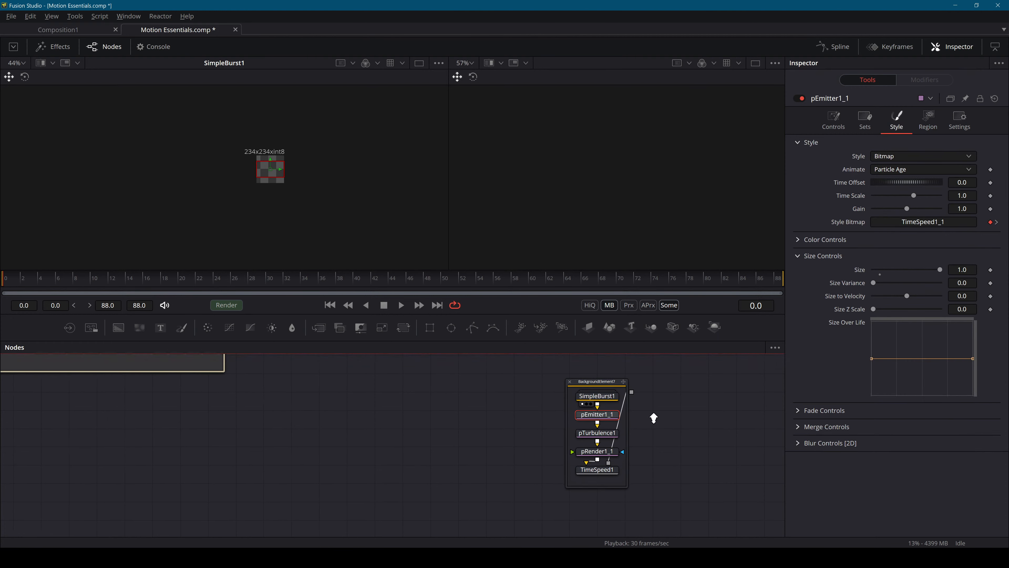
scroll(711, 410, "up", 2)
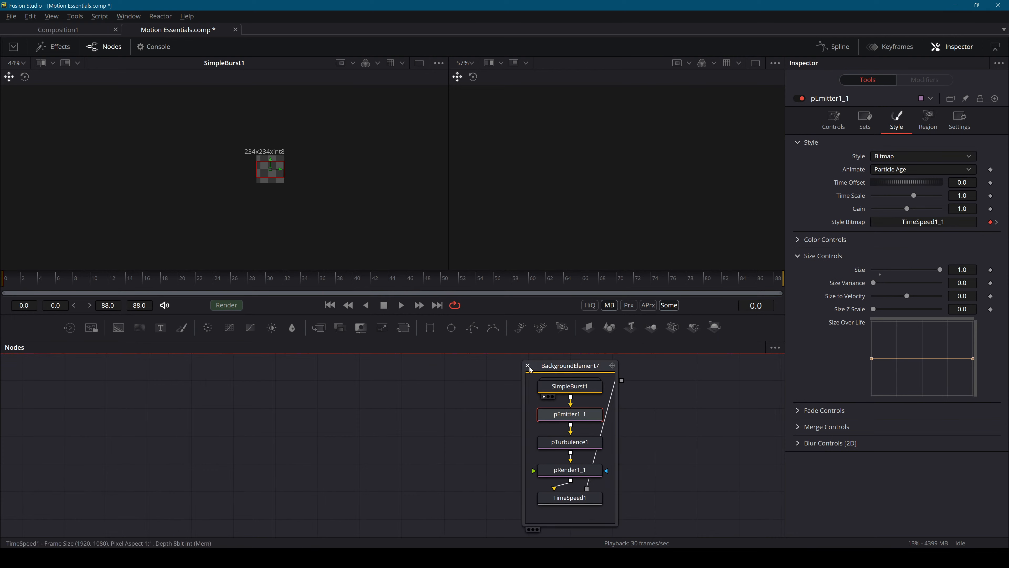
mouse_move(530, 369)
Reposition the BackgroundElement7 group, expand the nested SimpleBurst1 group and arrange it so its inner nodes can be seen.
left_click_drag(545, 379, 425, 489)
left_click_drag(574, 515, 703, 434)
scroll(689, 438, "down", 3)
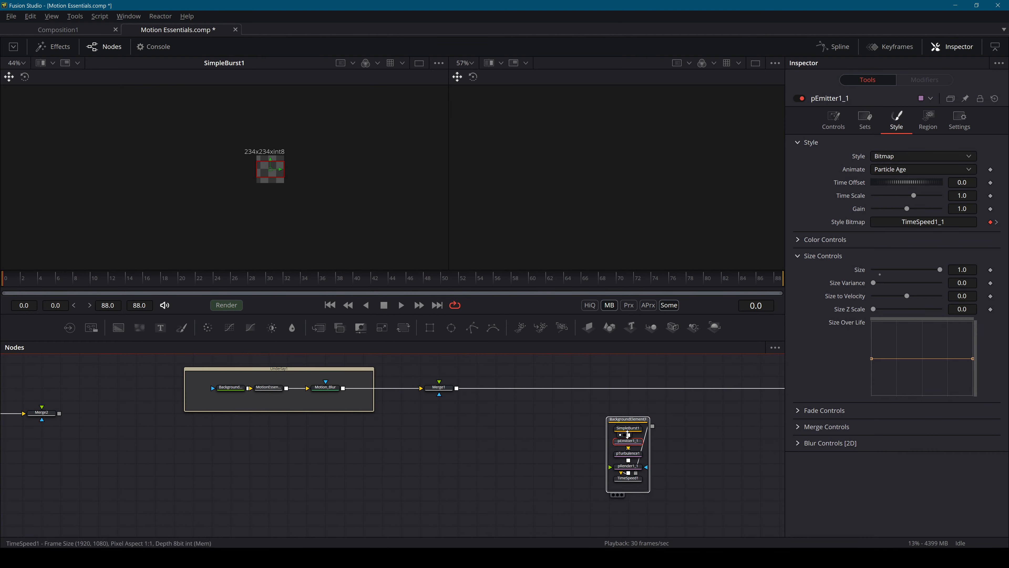
left_click_drag(628, 419, 581, 386)
double_click(573, 503)
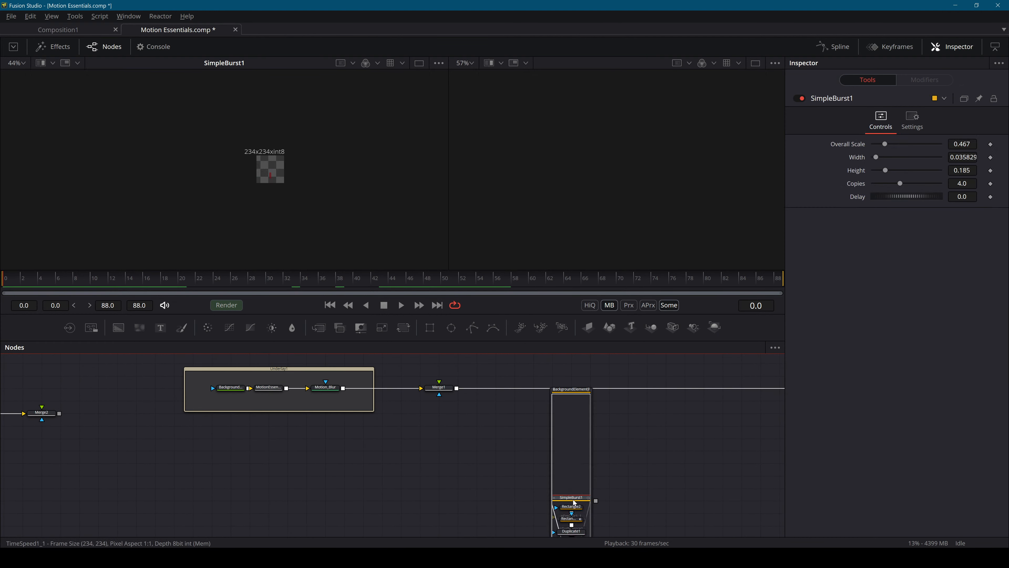
left_click_drag(574, 500, 572, 416)
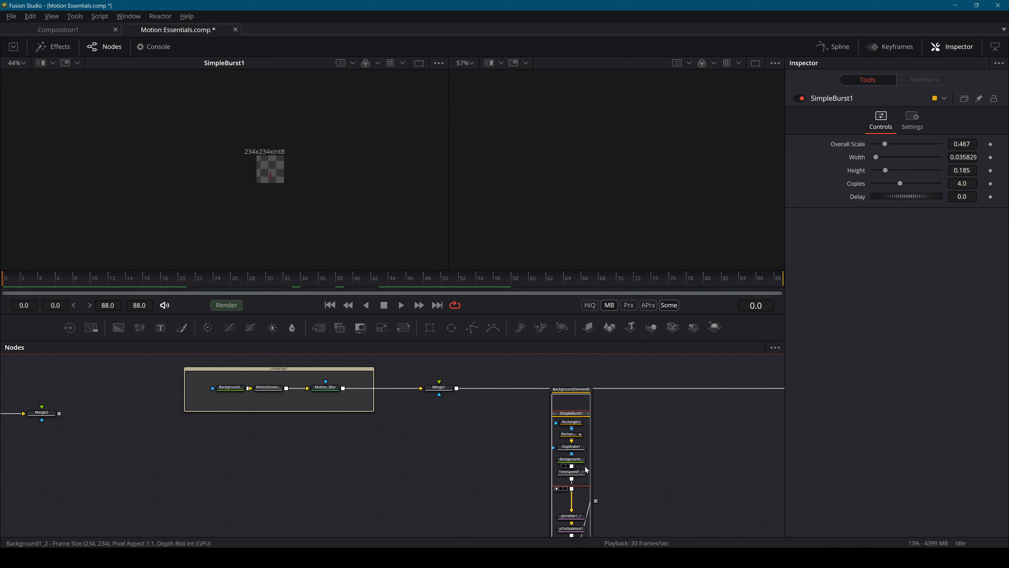
Examine the Color and Image settings of the Background1_2 node inside SimpleBurst1.
left_click(581, 460)
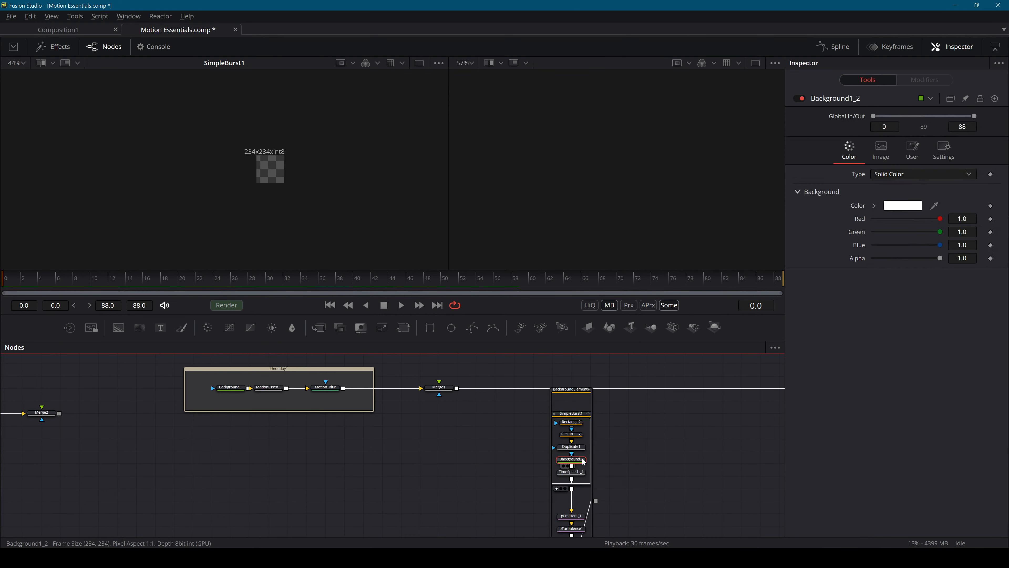
left_click(877, 155)
left_click(857, 155)
left_click(876, 153)
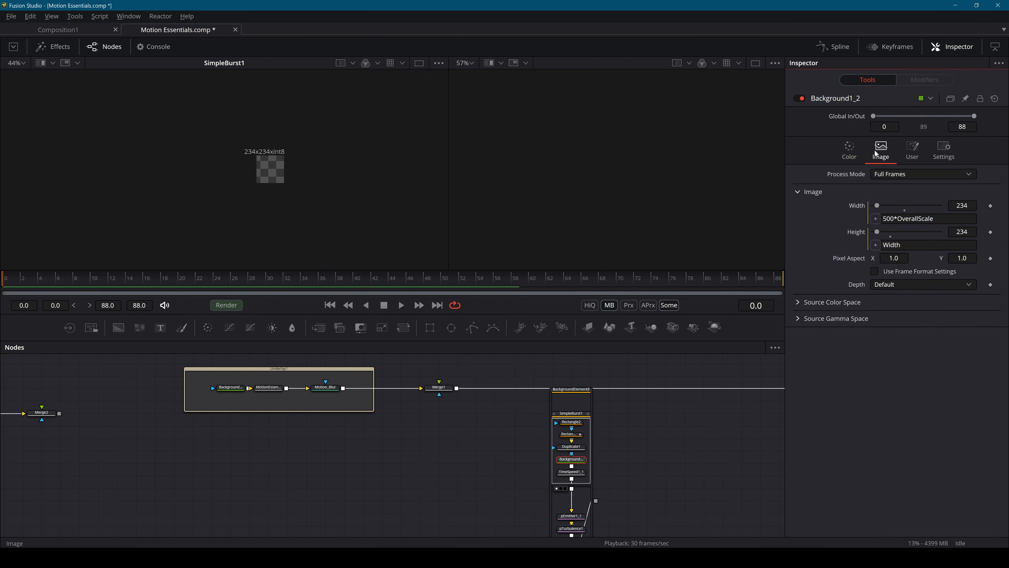
left_click(852, 155)
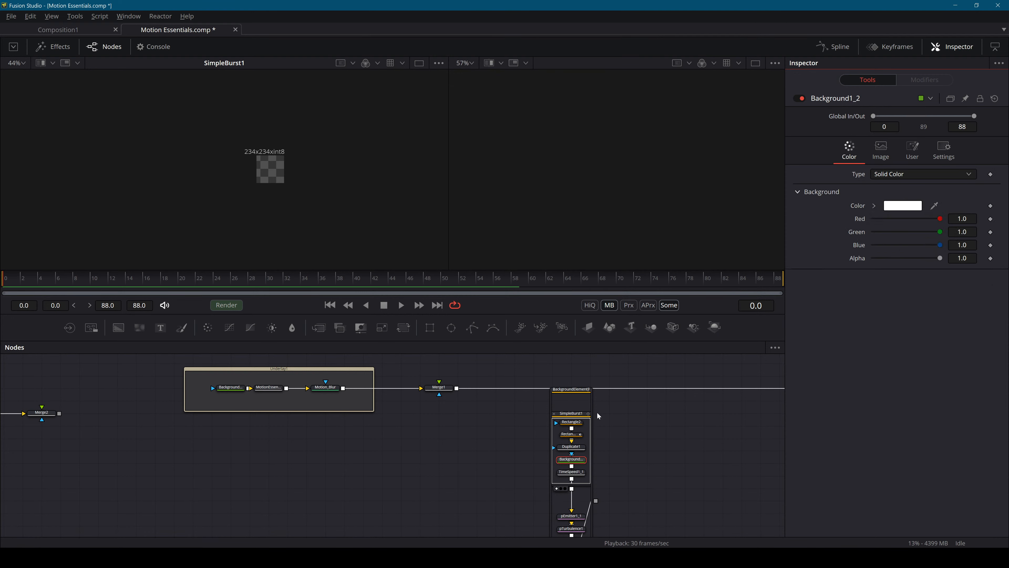
Delete the whole BackgroundElement7 group from the node graph.
left_click(562, 393)
scroll(560, 395, "down", 1)
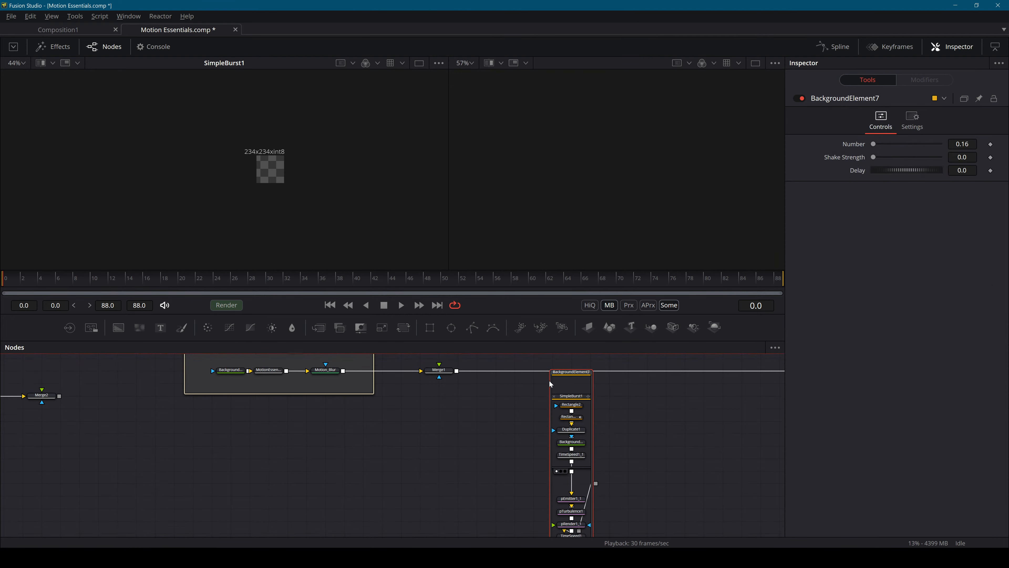
key("Delete")
Set pEmitter1's particle style to Bitmap and display pRender1 in the first viewer.
left_click_drag(509, 502, 466, 532)
left_click_drag(761, 358, 518, 489)
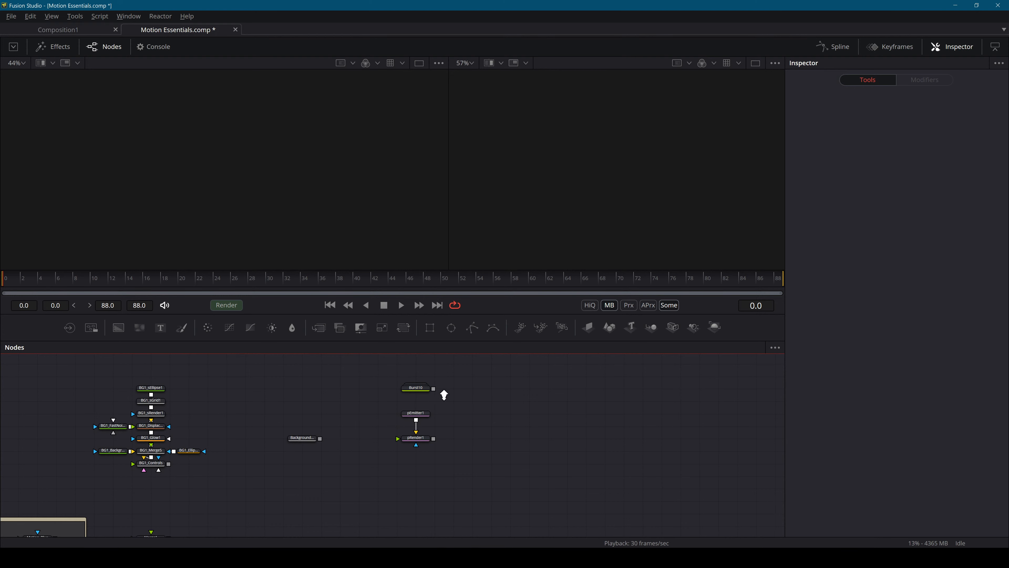
scroll(443, 395, "up", 3)
left_click(417, 430)
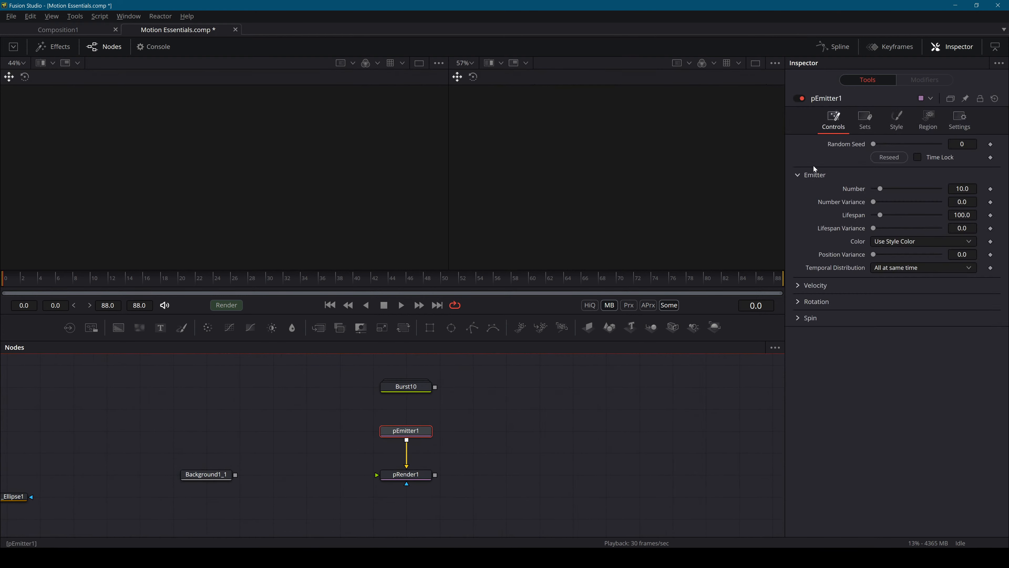
left_click(895, 119)
left_click(901, 157)
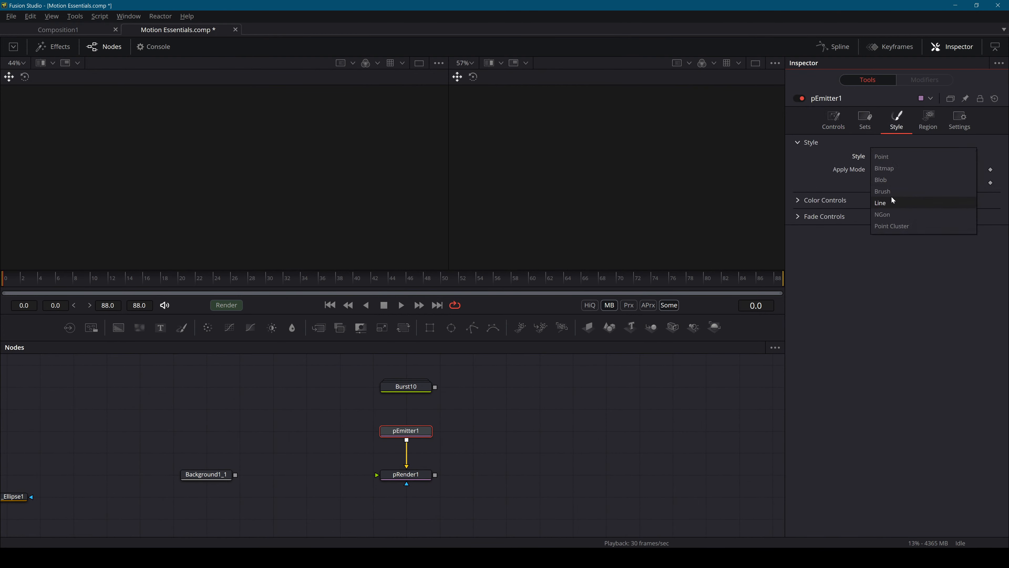
left_click(894, 169)
left_click(387, 483)
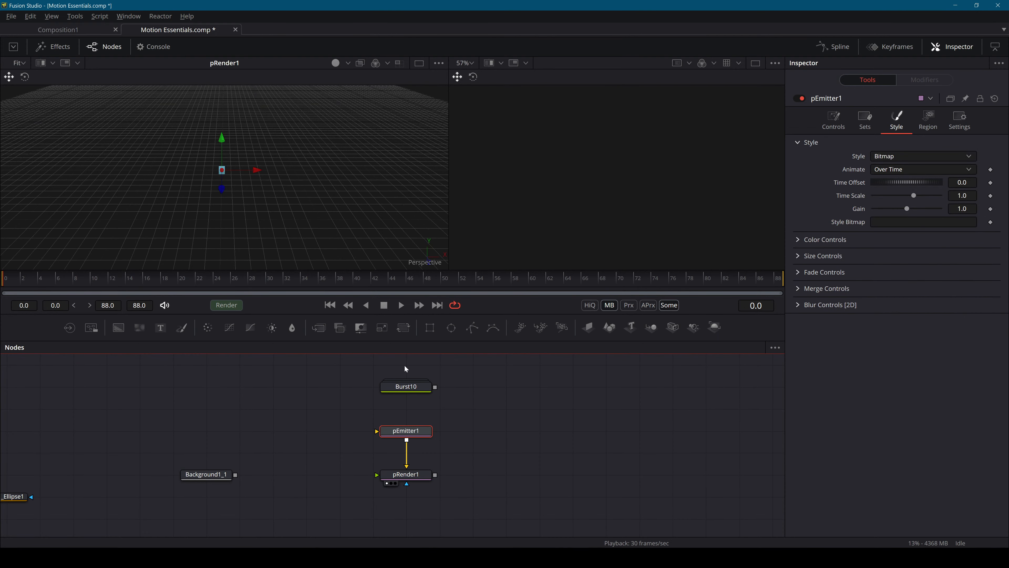
Connect Burst10 to pEmitter1 as its bitmap source and switch pRender1's output mode to 2D.
left_click_drag(435, 386, 486, 466)
left_click(413, 474)
left_click(888, 143)
left_click(887, 141)
Insert a Channel Booleans node between Burst10 and pEmitter1.
left_click(506, 403)
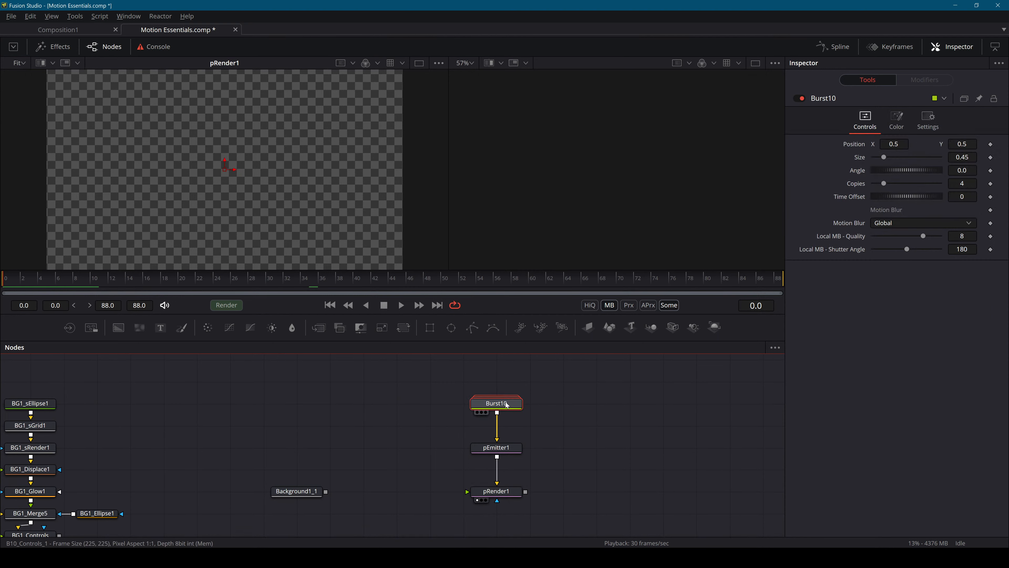
key("shift+space")
type("chan")
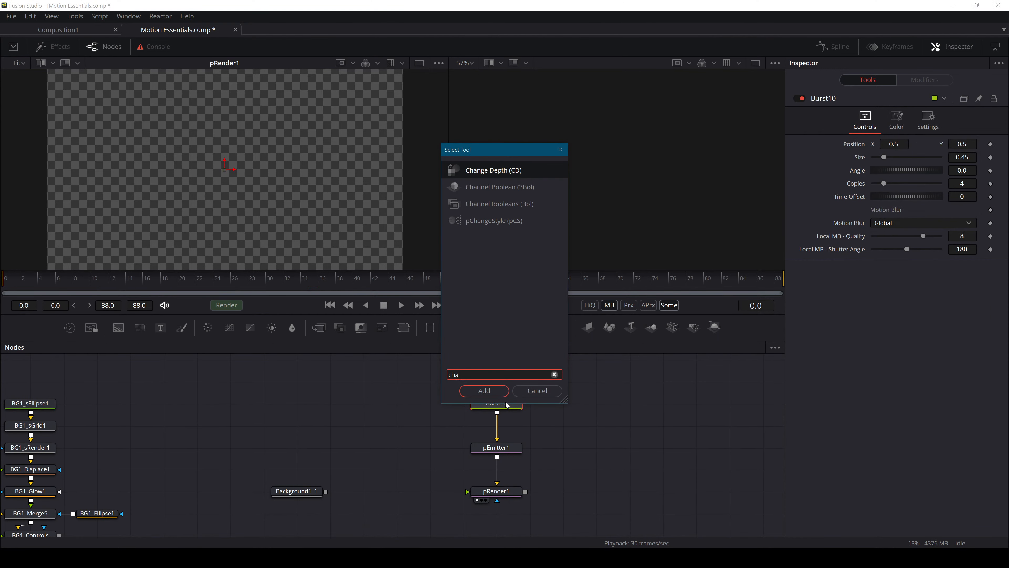
key("Down")
key("Down")
key("Return")
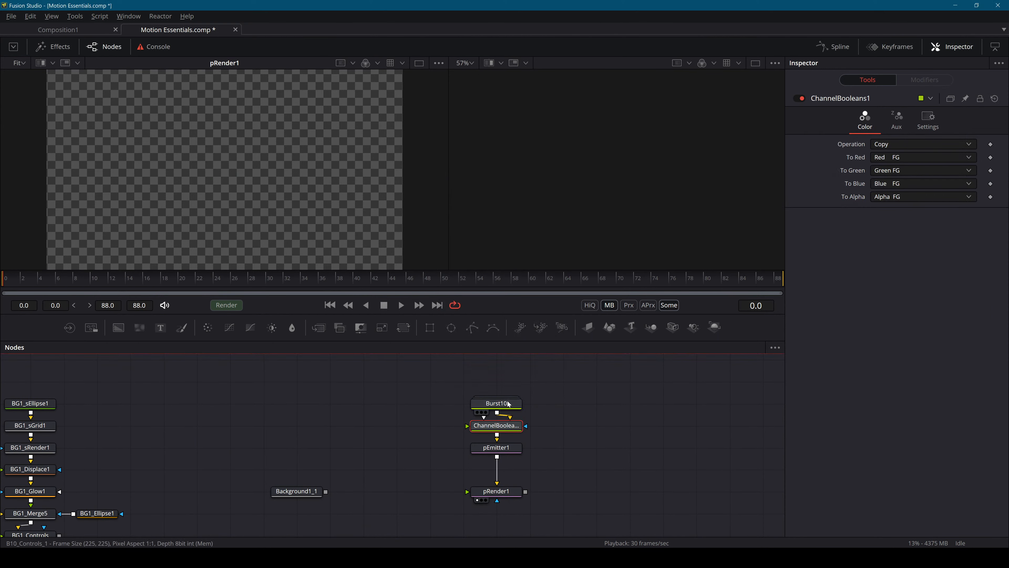
Try Red BG as ChannelBooleans1's alpha source and scrub through the opening frames to check the particles.
left_click(884, 158)
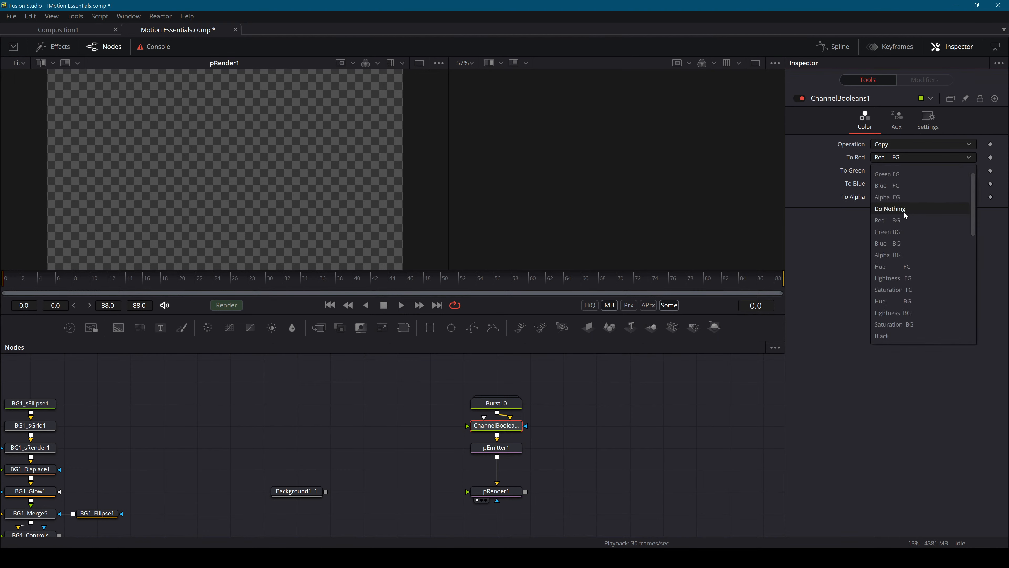
left_click(901, 219)
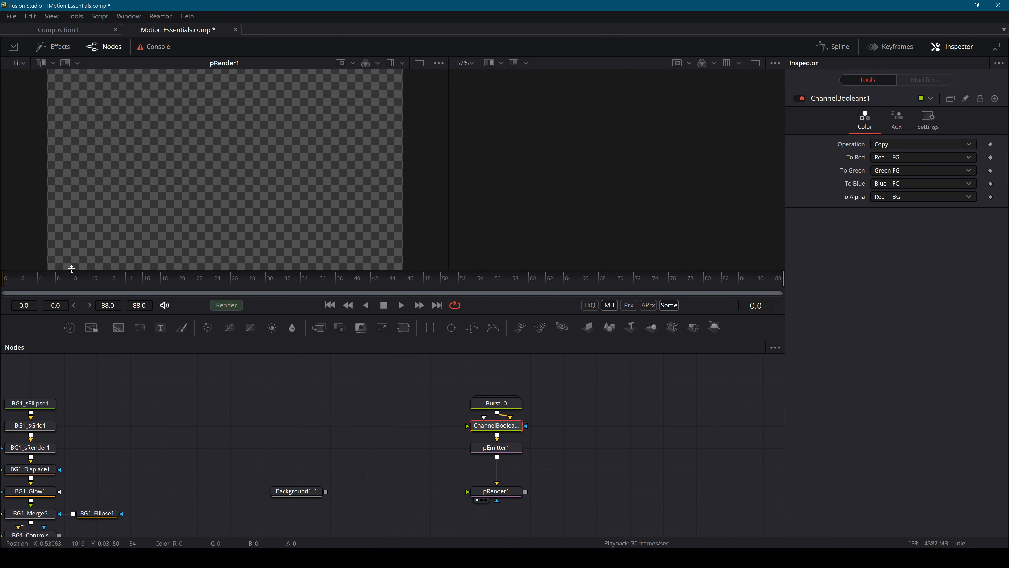
left_click(46, 281)
left_click_drag(86, 281, 174, 284)
left_click(900, 198)
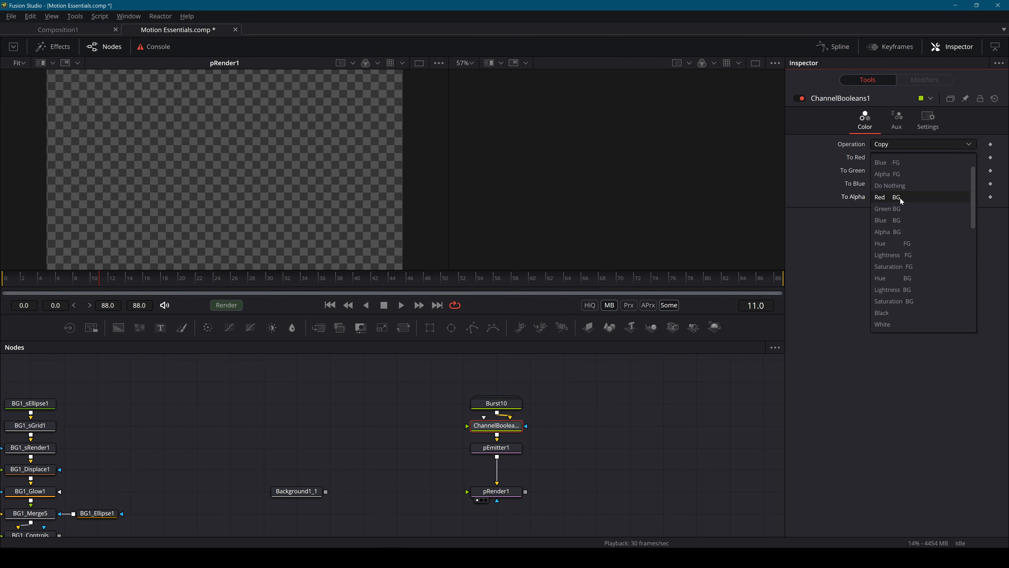
left_click(900, 198)
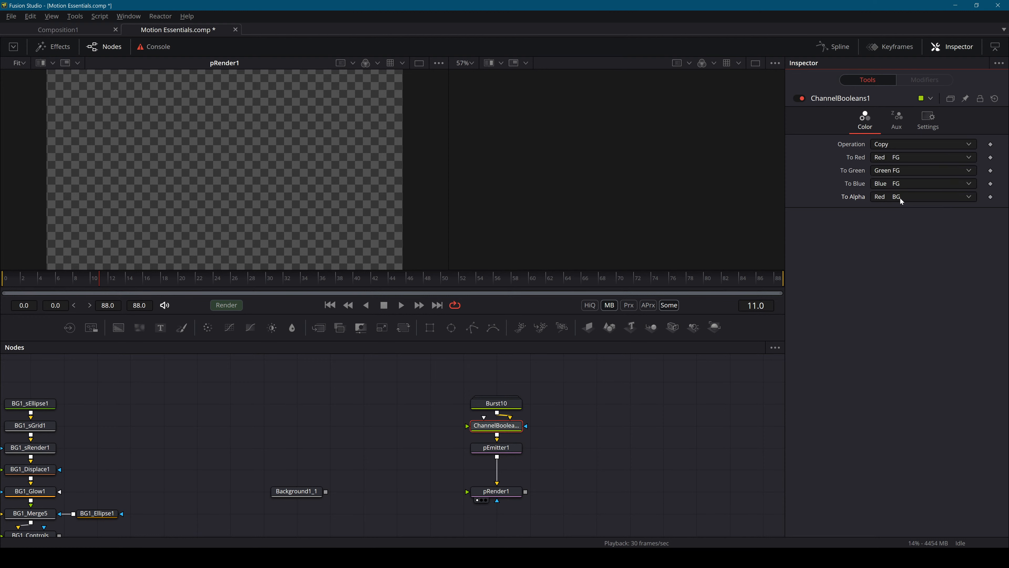
Try Alpha FG as ChannelBooleans1's red source and scrub back to frame 2 to check the render.
left_click(896, 159)
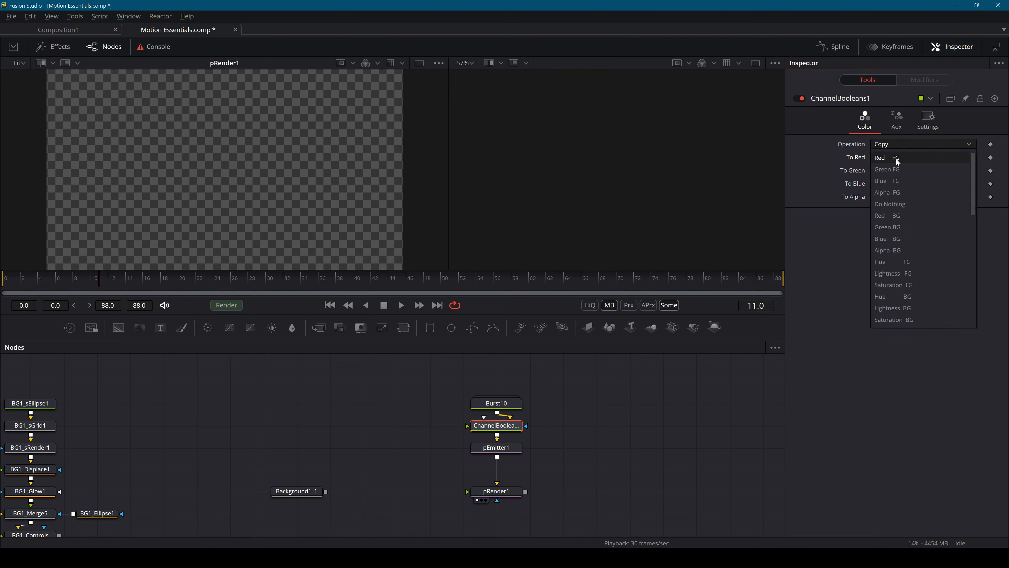
left_click(896, 192)
left_click_drag(148, 280, 21, 280)
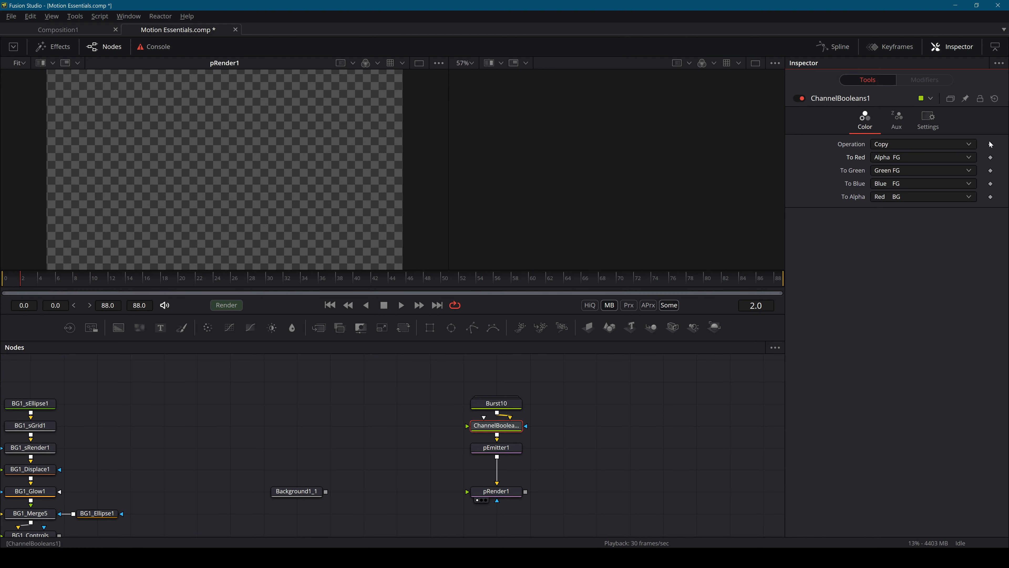
left_click(515, 429)
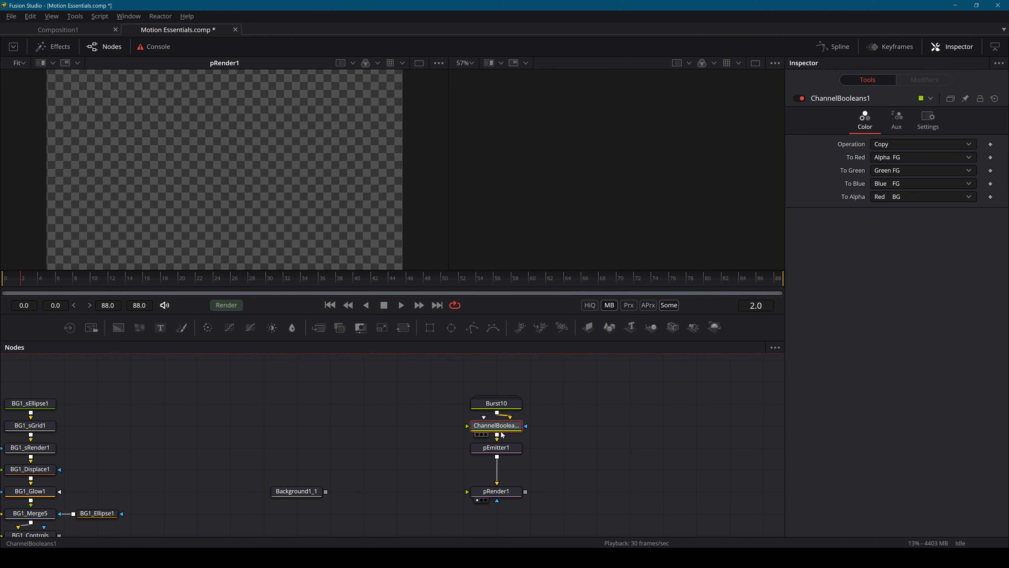
Try Do Nothing and Red BG as ChannelBooleans1's red source.
left_click(913, 157)
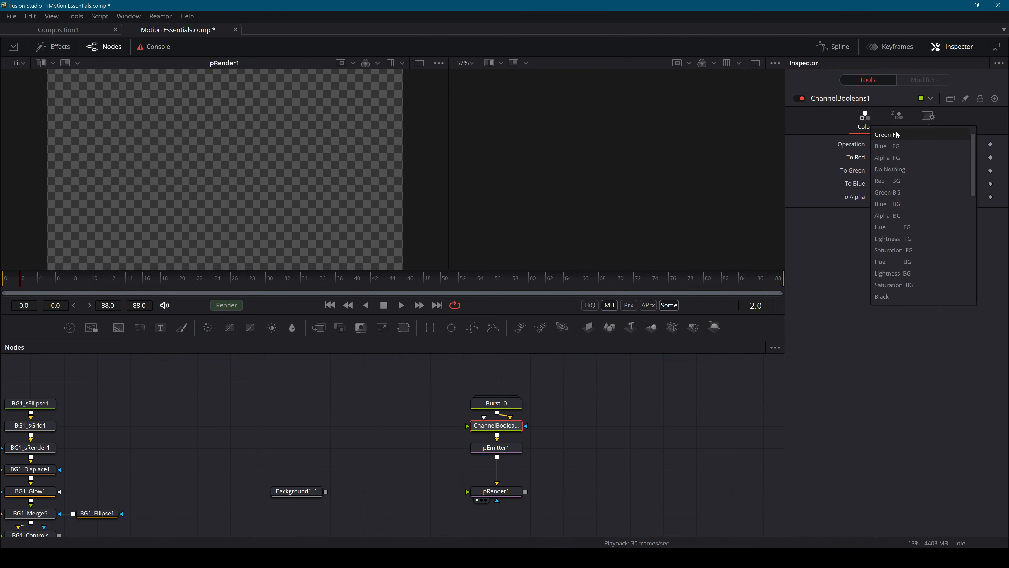
left_click(897, 170)
left_click(909, 157)
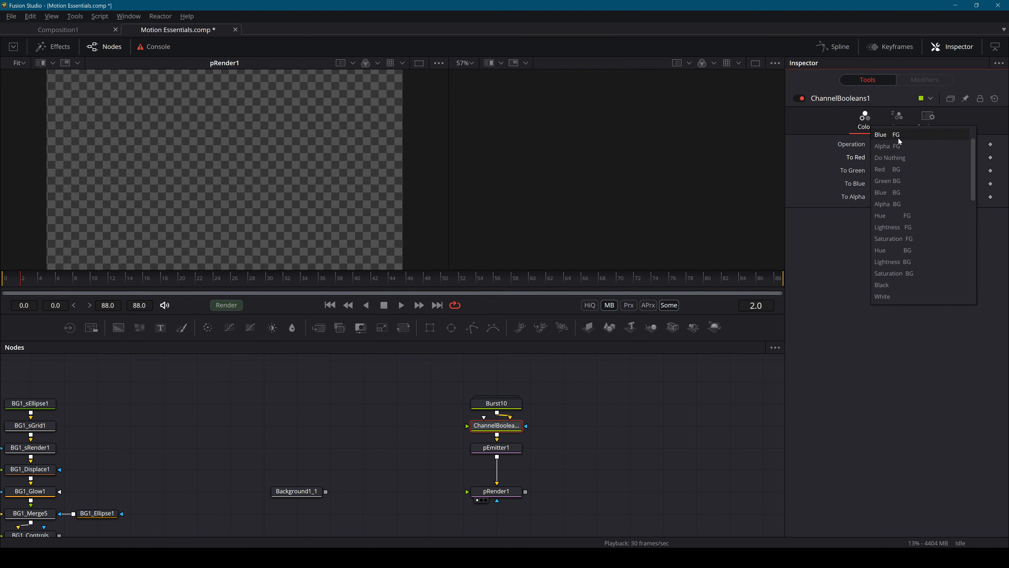
left_click(899, 170)
left_click(892, 170)
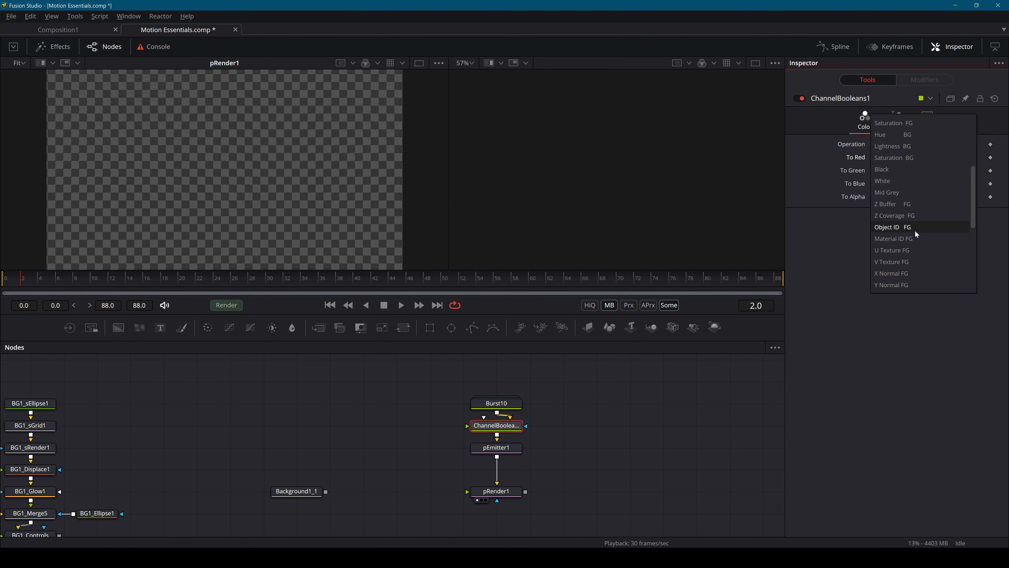
scroll(915, 234, "down", 5)
left_click(738, 385)
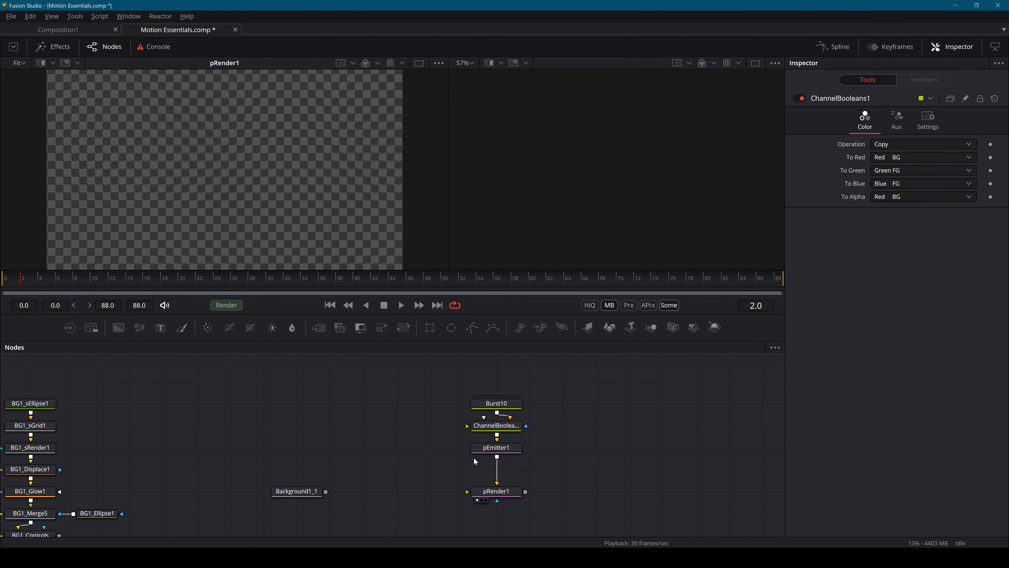
Replace ChannelBooleans1 with a fresh Channel Booleans node connected between Burst10 and pEmitter1.
key("Delete")
key("shift+space")
type("chann")
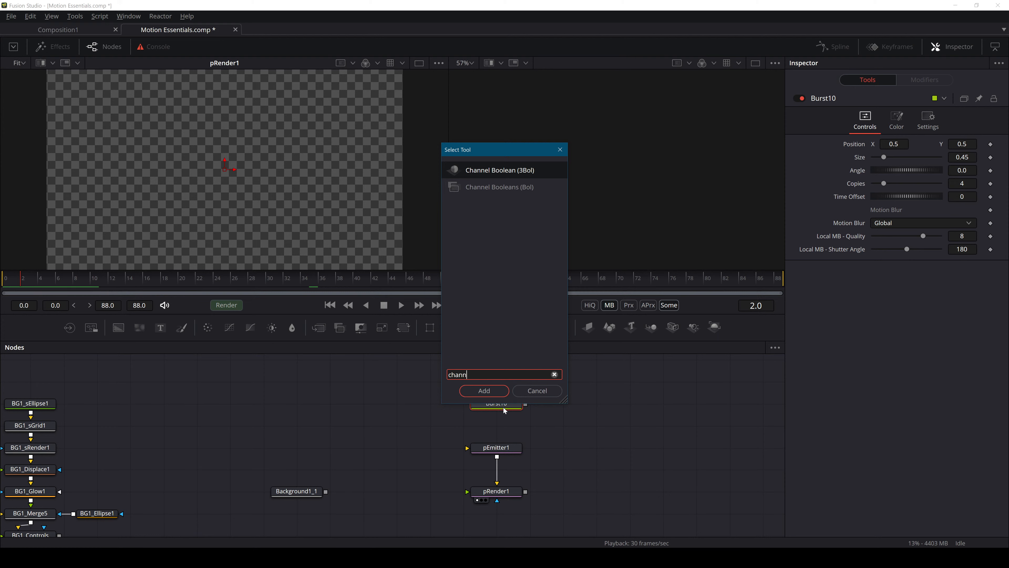
key("Down")
key("Return")
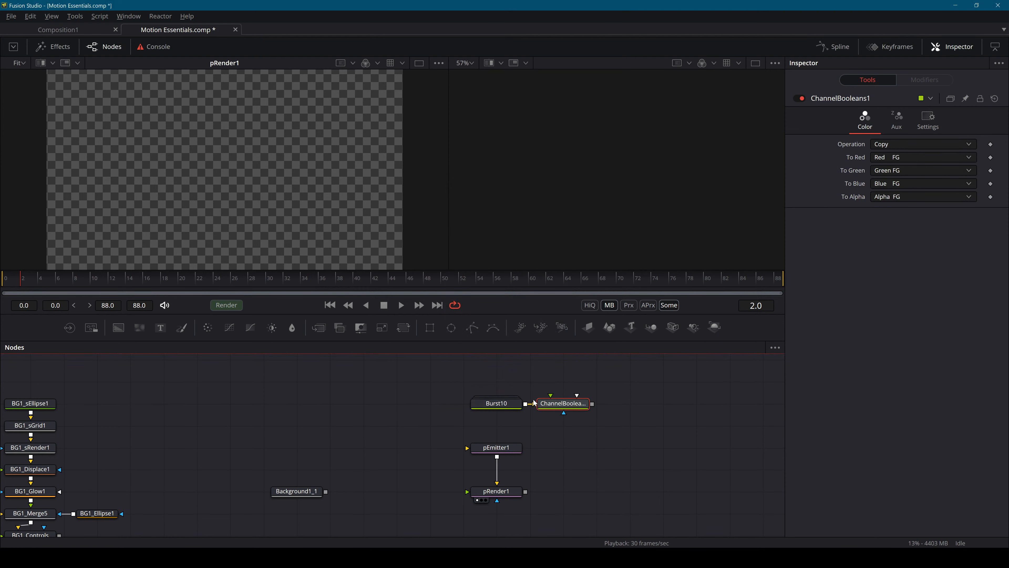
left_click_drag(592, 404, 495, 429)
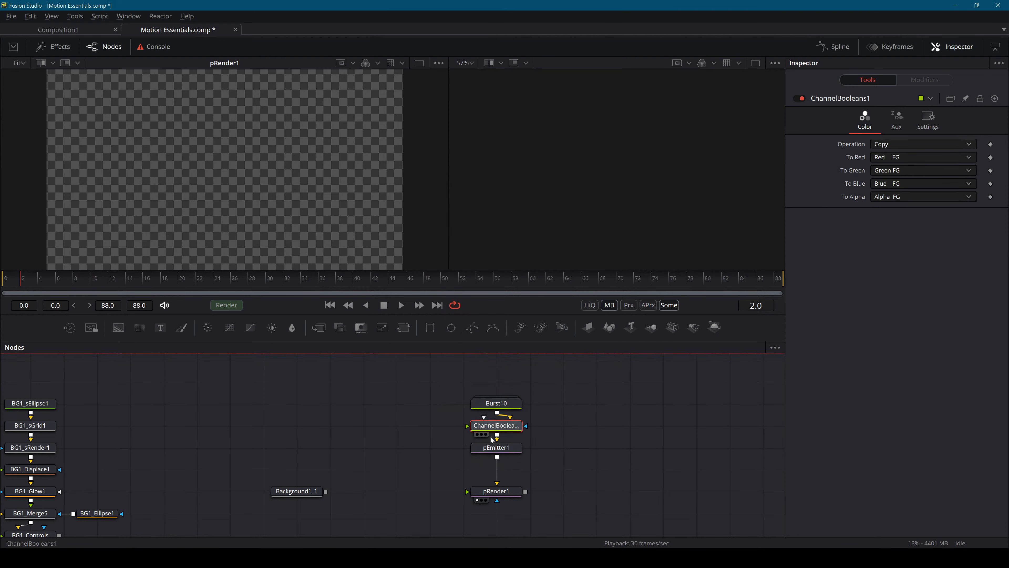
Try Red FG as ChannelBooleans1's alpha source while viewing the alpha channel, and restore it to Alpha FG.
left_click(906, 198)
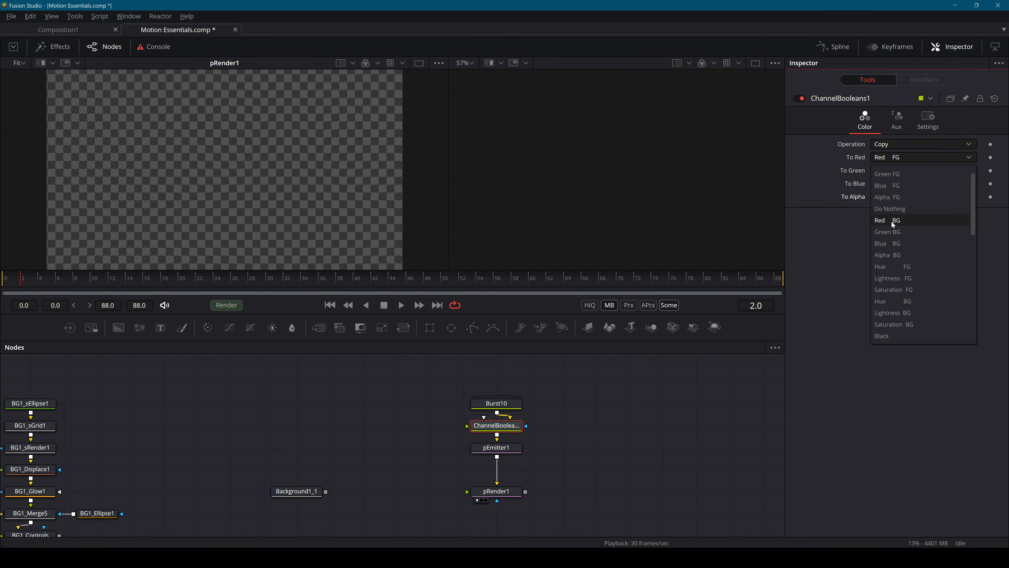
scroll(893, 209, "up", 1)
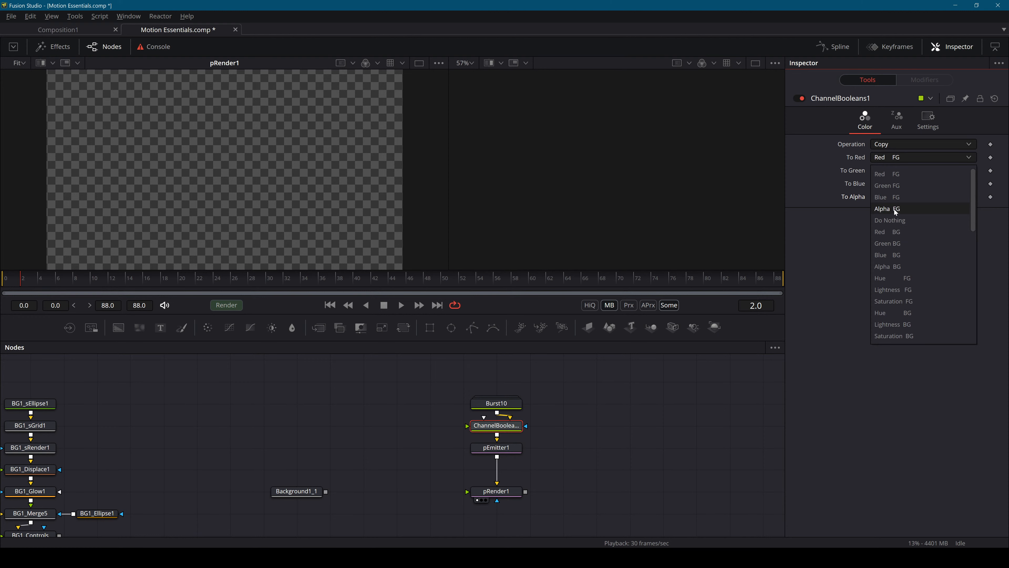
left_click(895, 175)
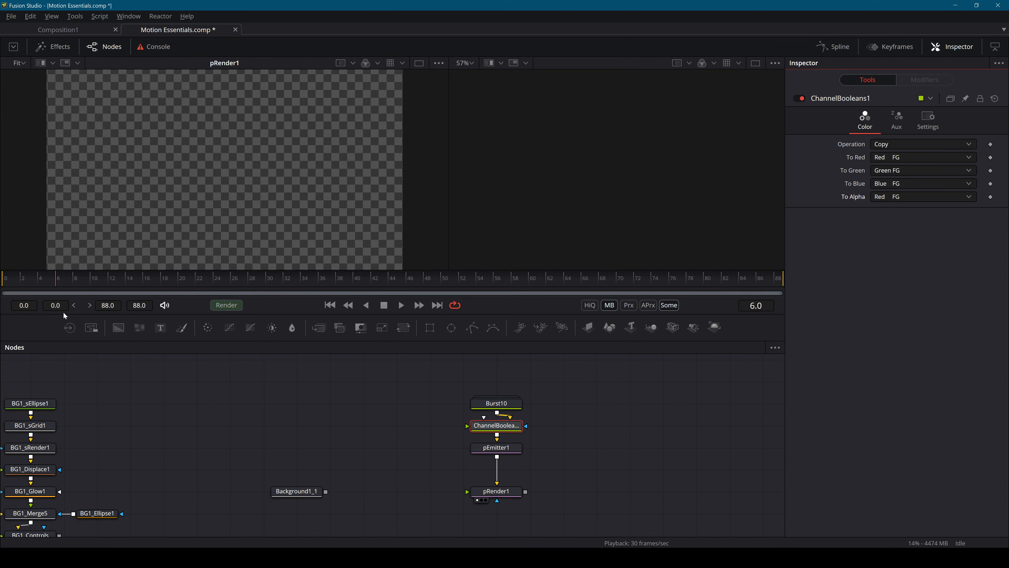
key("a")
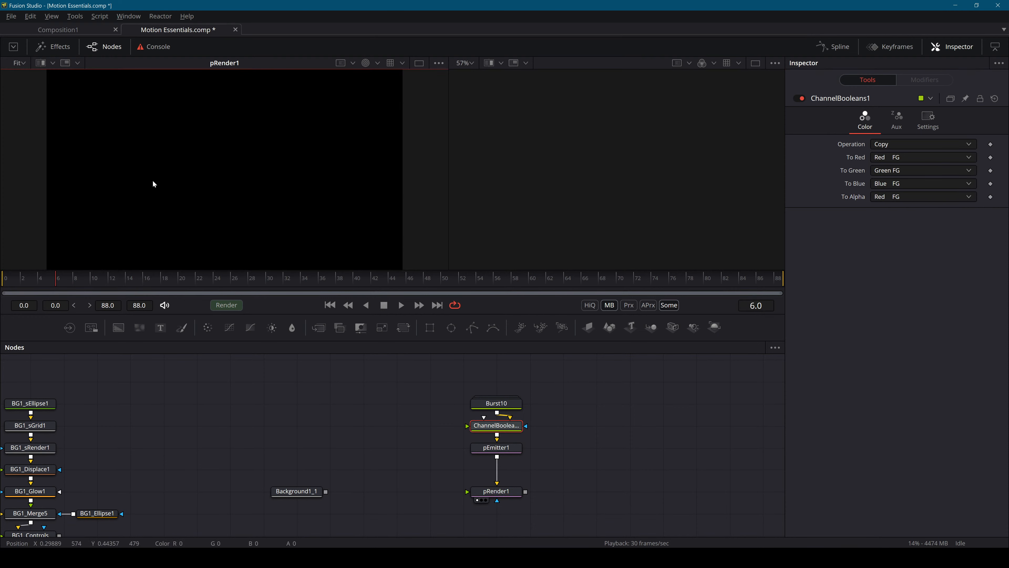
left_click(505, 428)
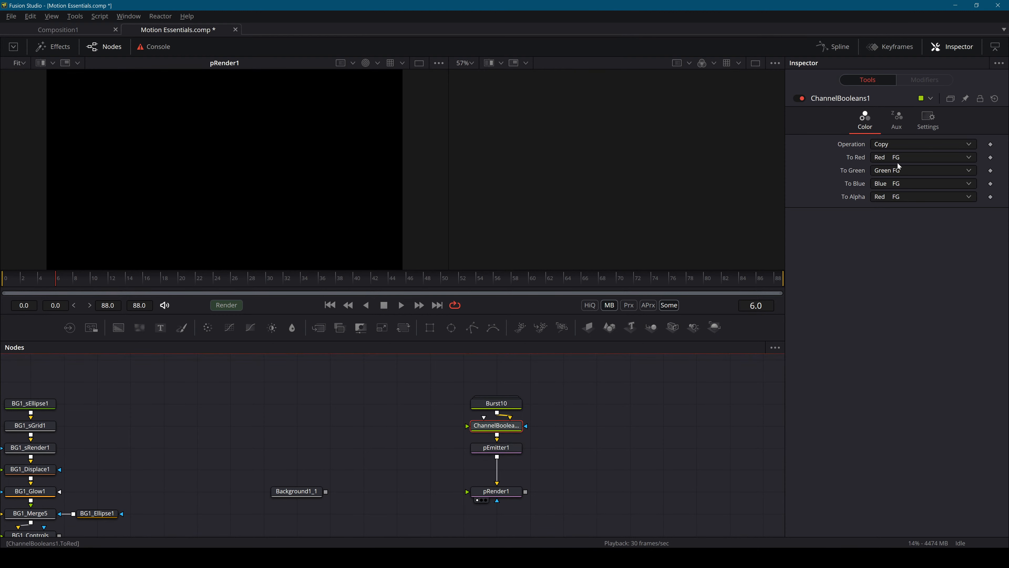
left_click(897, 183)
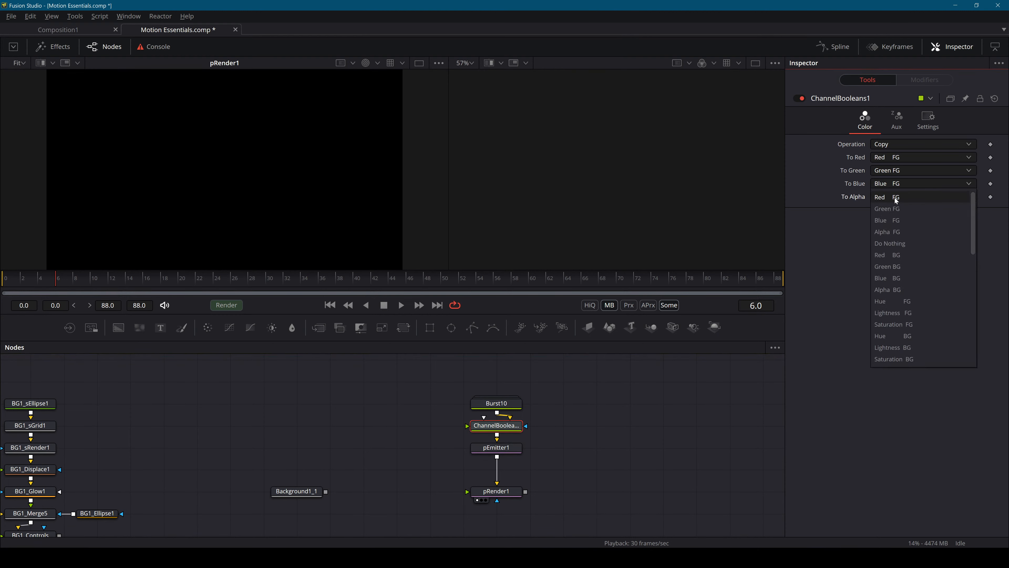
left_click(896, 232)
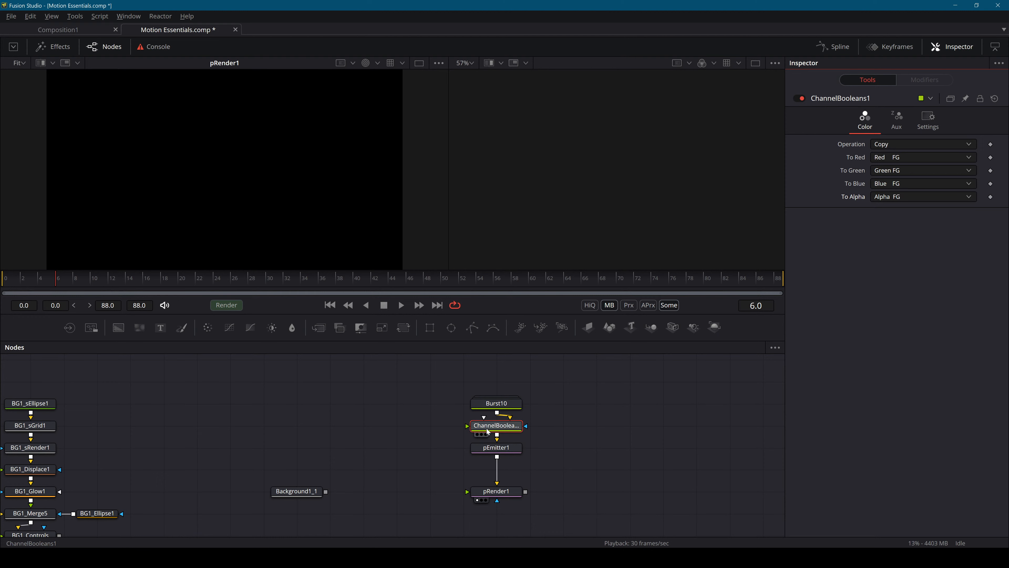
Display Burst10's alpha channel in the first viewer and play its animation.
left_click(379, 64)
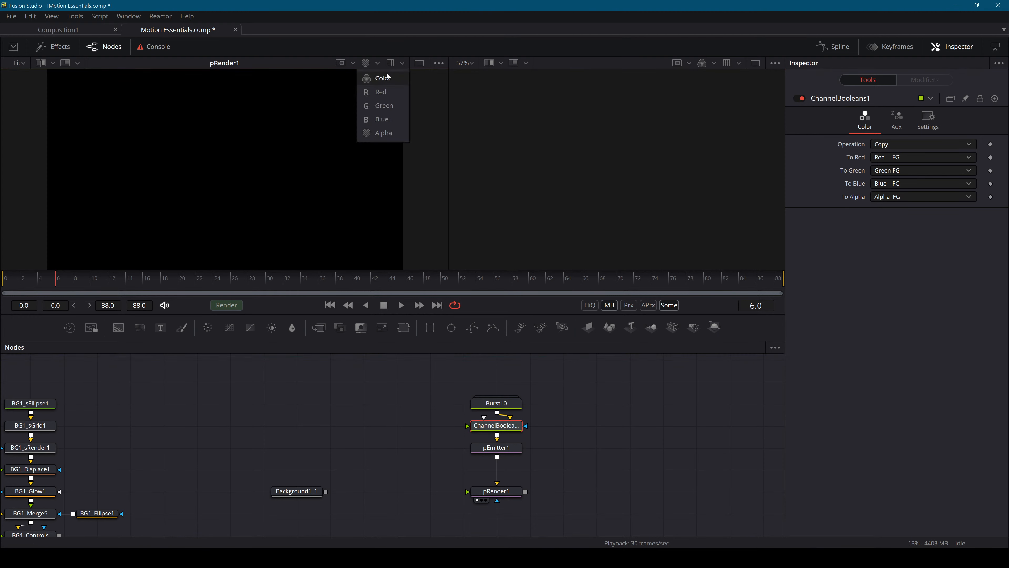
left_click(382, 132)
scroll(244, 195, "down", 2)
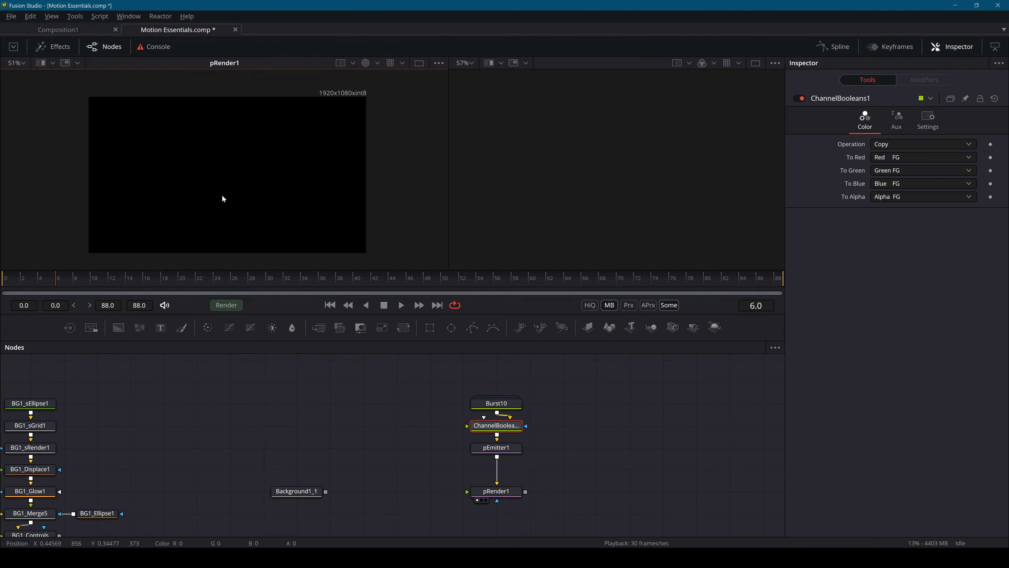
scroll(222, 195, "up", 1)
left_click(507, 405)
key("1")
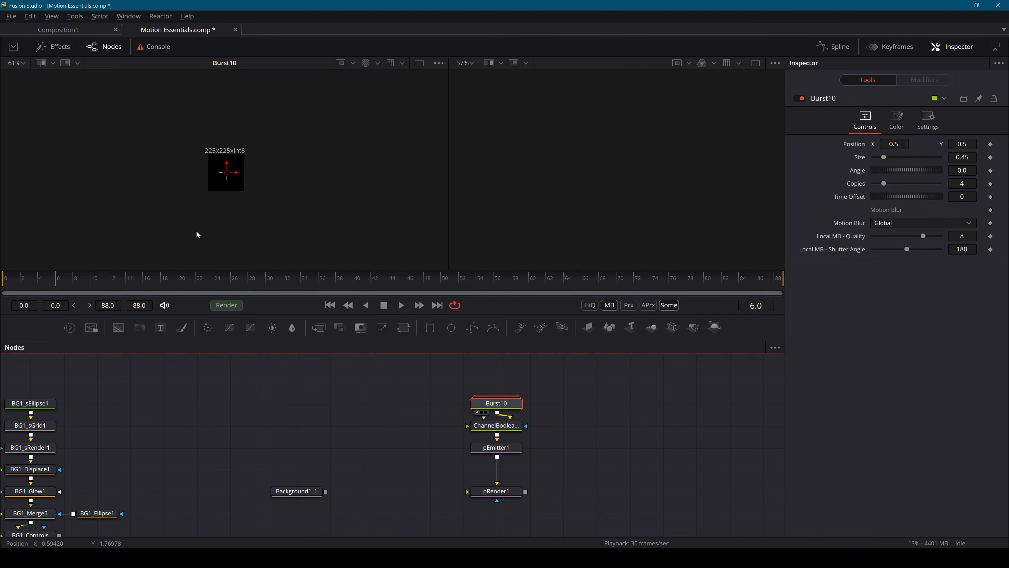
scroll(232, 172, "up", 2)
key("space")
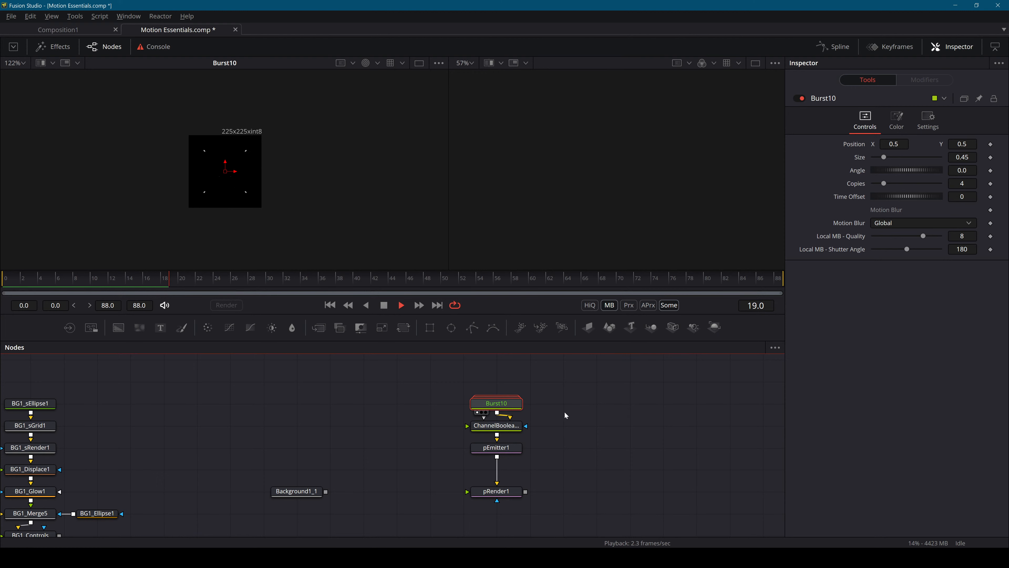
Display ChannelBooleans1 in the first viewer and scrub through its burst animation.
left_click(510, 428)
key("1")
left_click_drag(169, 281, 9, 296)
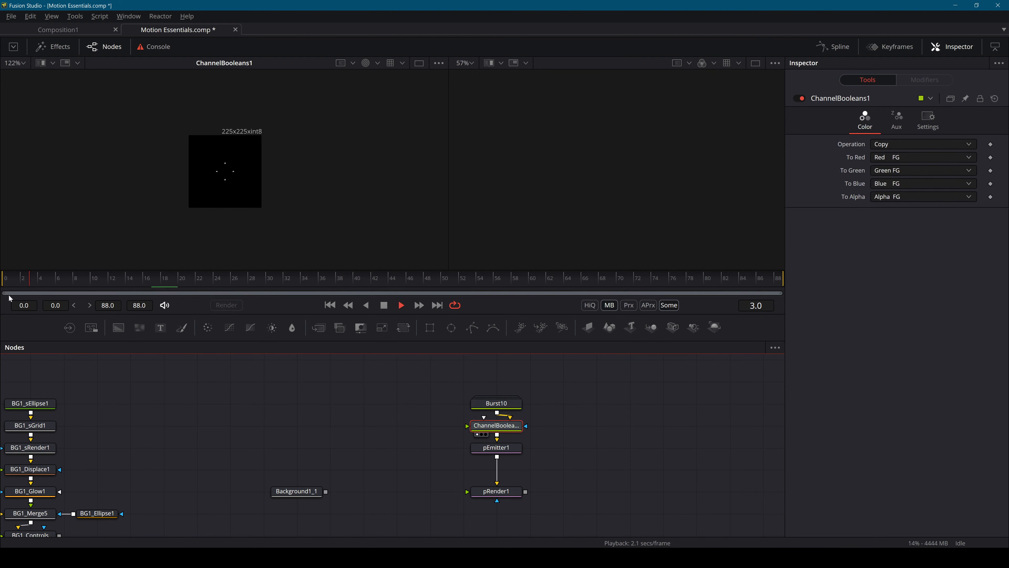
key("space")
key("Right")
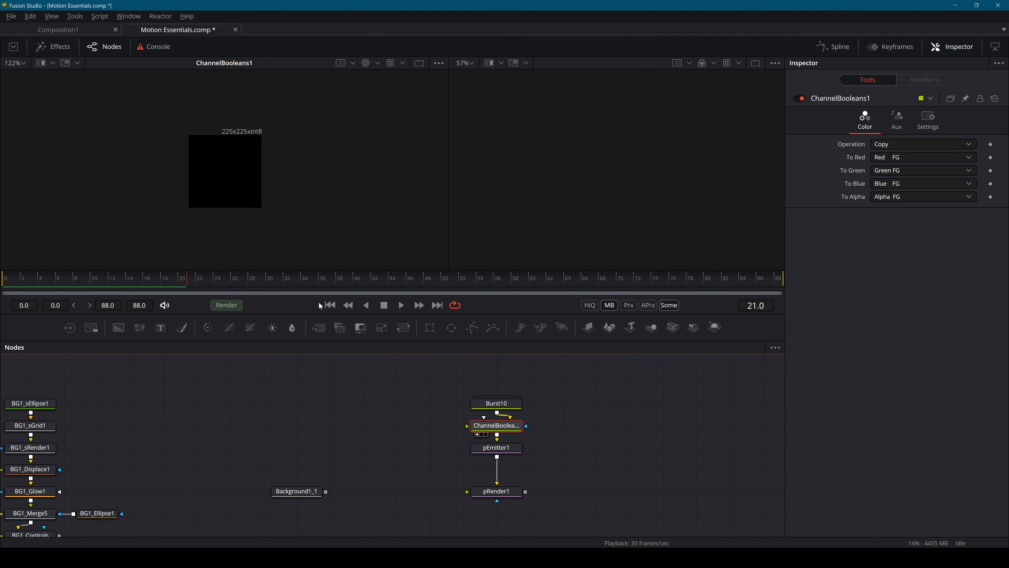
left_click_drag(71, 285, 156, 282)
Add Background Element 7 from the MotionEssentials node's template browser.
left_click_drag(349, 488, 552, 287)
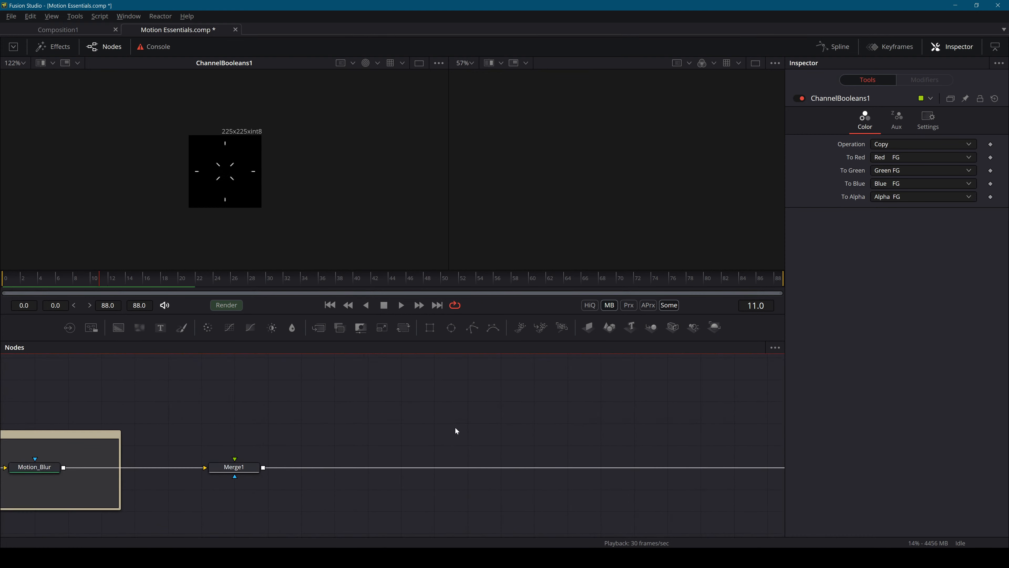
left_click_drag(192, 475, 467, 429)
left_click(209, 420)
left_click(898, 200)
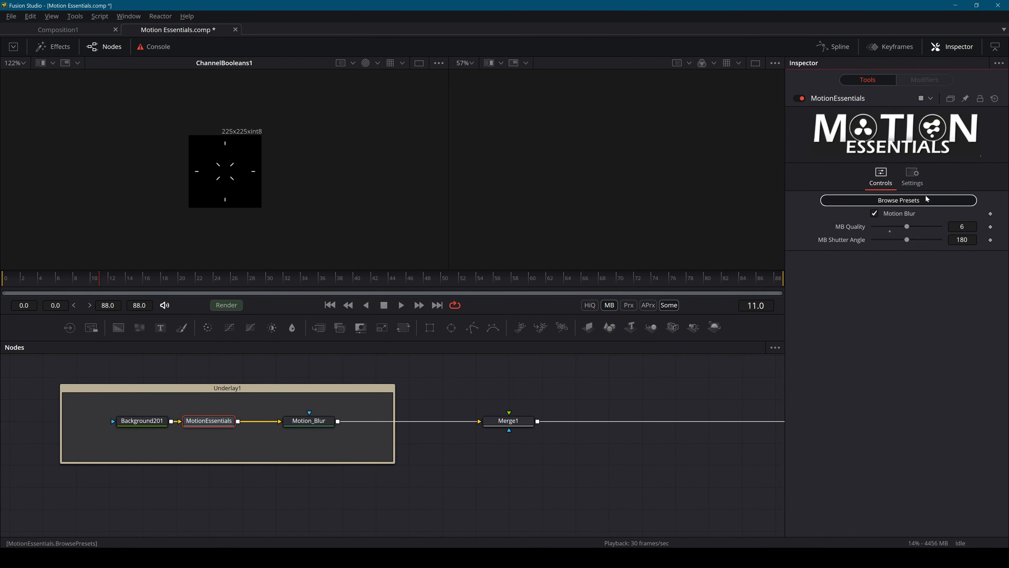
left_click(500, 196)
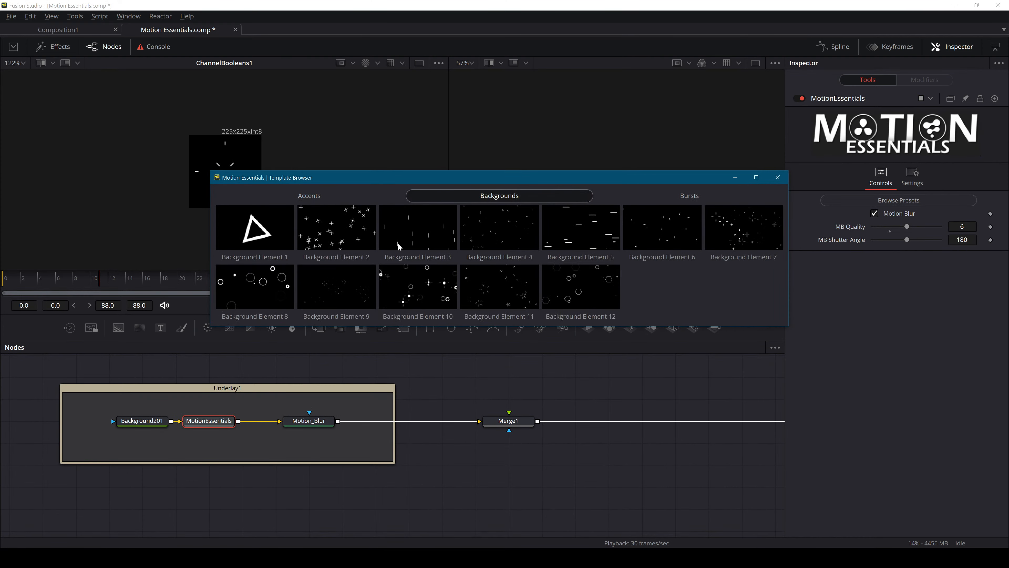
left_click(739, 233)
left_click(777, 178)
Delete Merge5 and move BackgroundElement7 out of the Underlay1 area.
left_click(210, 442)
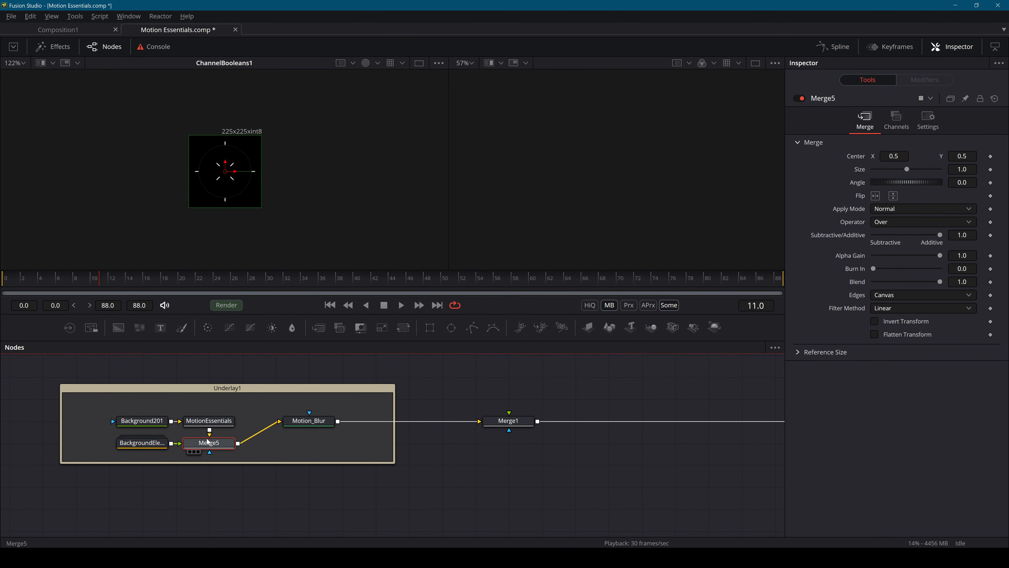
key("Delete")
left_click_drag(145, 449, 398, 427)
Open the BackgroundElement7 group and preview its SimpleBurst1 source and pEmitter1_1 for comparison.
scroll(703, 505, "down", 3)
double_click(701, 503)
left_click(398, 443)
key("1")
key("space")
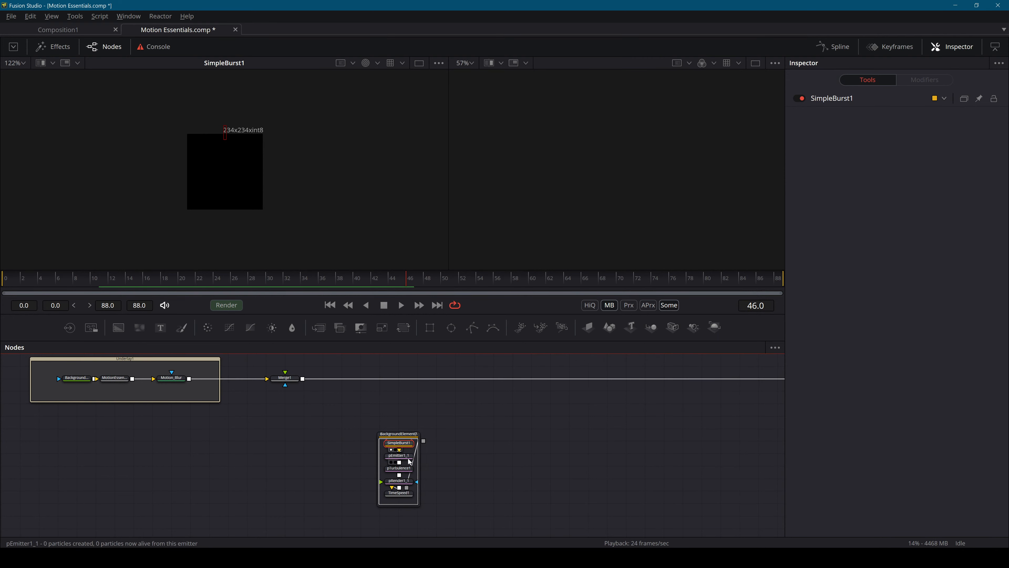
left_click(399, 455)
Close the BackgroundElement7 group and display ChannelBooleans1 from the Burst10 particle chain in the first viewer.
double_click(398, 435)
left_click_drag(458, 408, 327, 518)
scroll(417, 378, "up", 3)
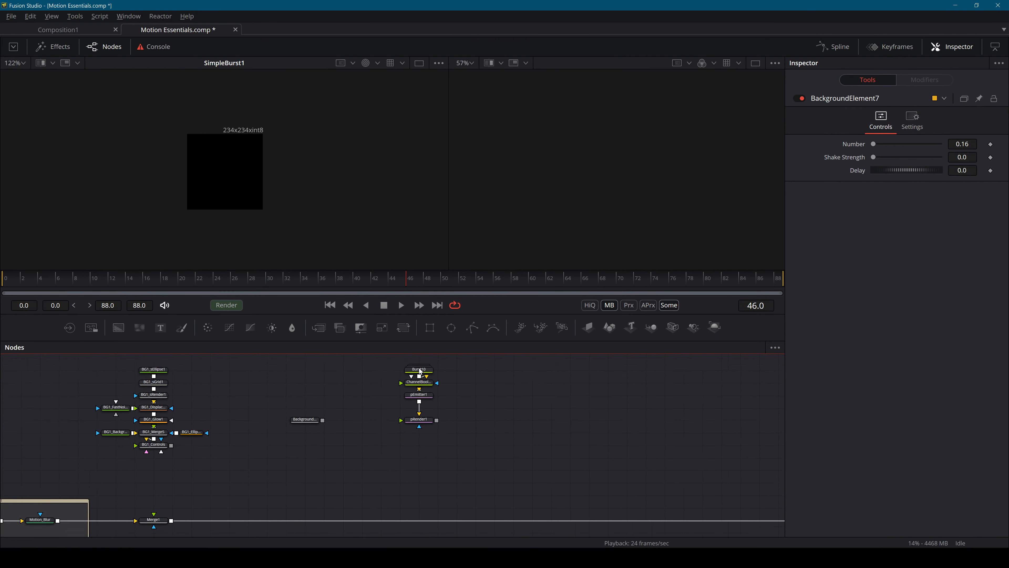
scroll(429, 399, "up", 3)
left_click(429, 399)
key("space")
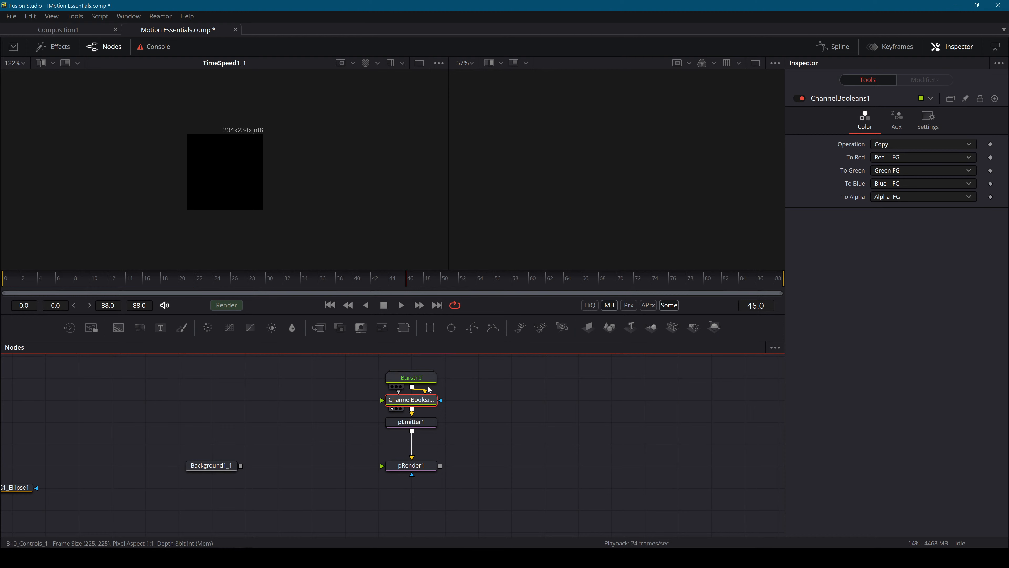
key("1")
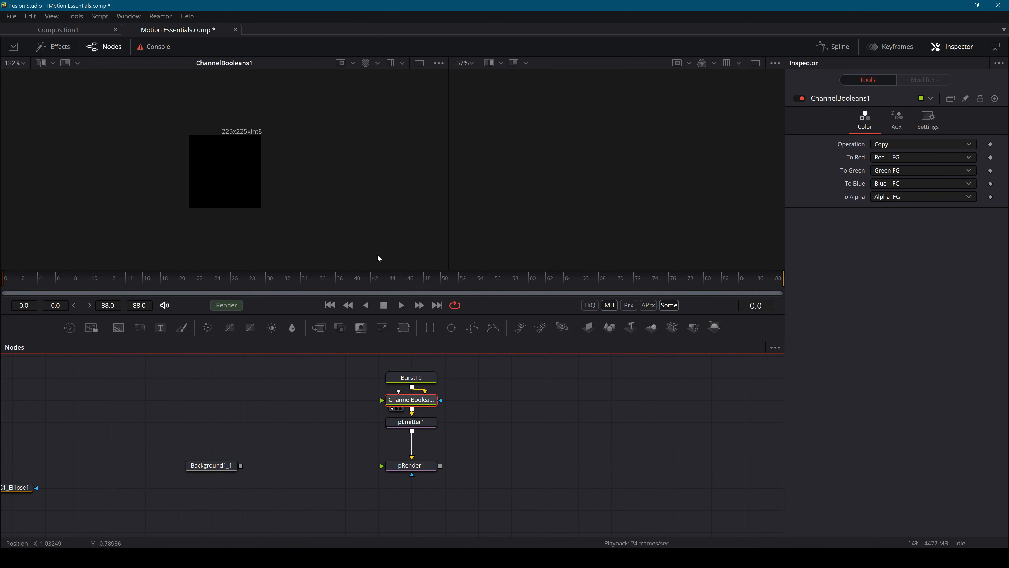
Set ChannelBooleans1's To Alpha channel to Red FG and preview the playback of pRender1 in the first viewer.
left_click(900, 196)
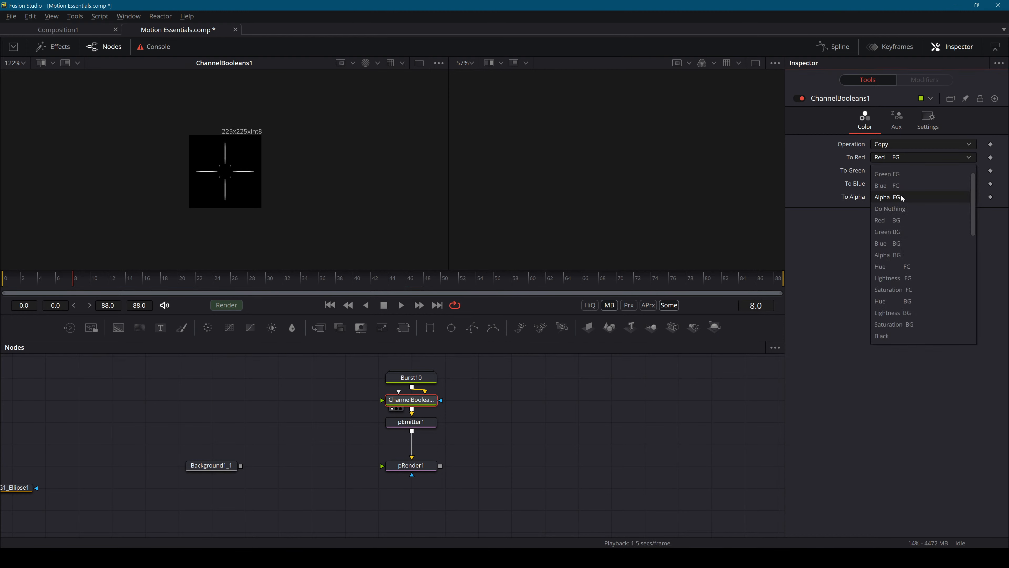
left_click(897, 175)
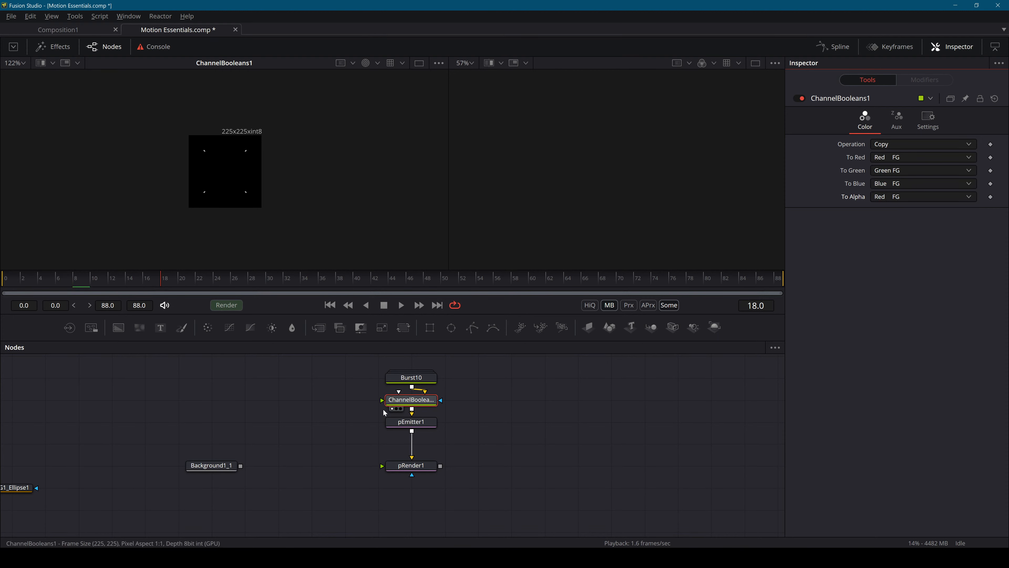
left_click(413, 465)
key("1")
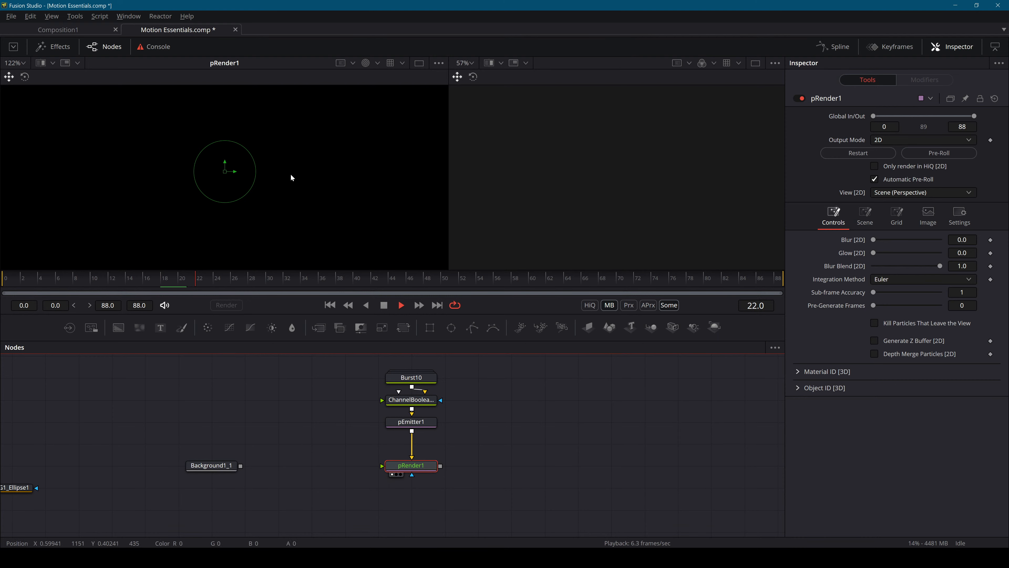
scroll(290, 174, "down", 5)
scroll(291, 176, "up", 2)
scroll(291, 177, "down", 1)
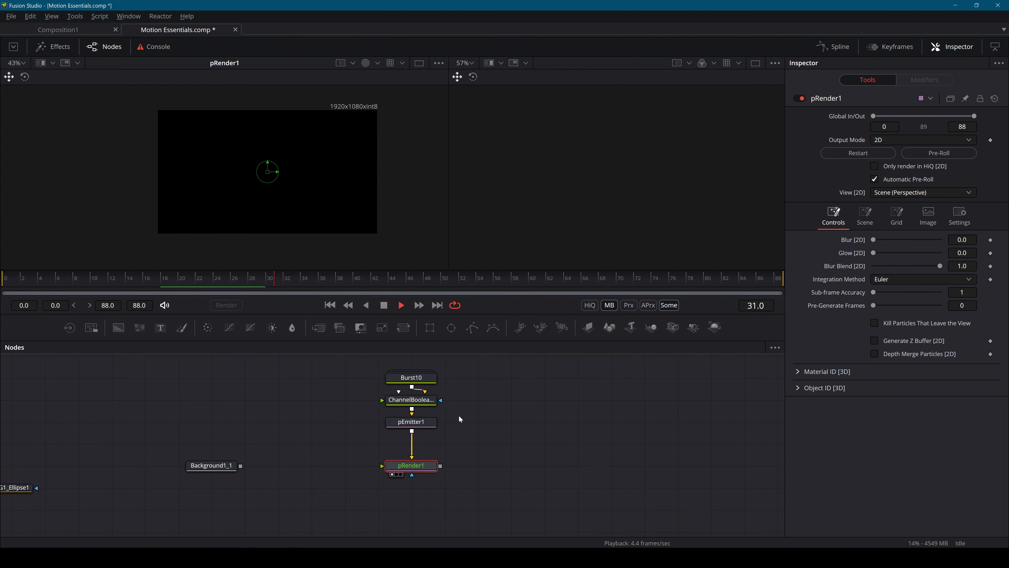
key("space")
Copy the pEmitter, pTurbulence, pRender and TimeSpeed nodes from BackgroundElement7 and paste them beside the Burst10 chain.
left_click_drag(437, 530, 552, 406)
left_click_drag(470, 484, 595, 394)
scroll(501, 492, "down", 1)
left_click_drag(502, 493, 519, 423)
left_click_drag(496, 520, 483, 457)
left_click_drag(531, 481, 459, 553)
left_click_drag(517, 359, 453, 460)
left_click_drag(488, 415, 465, 448)
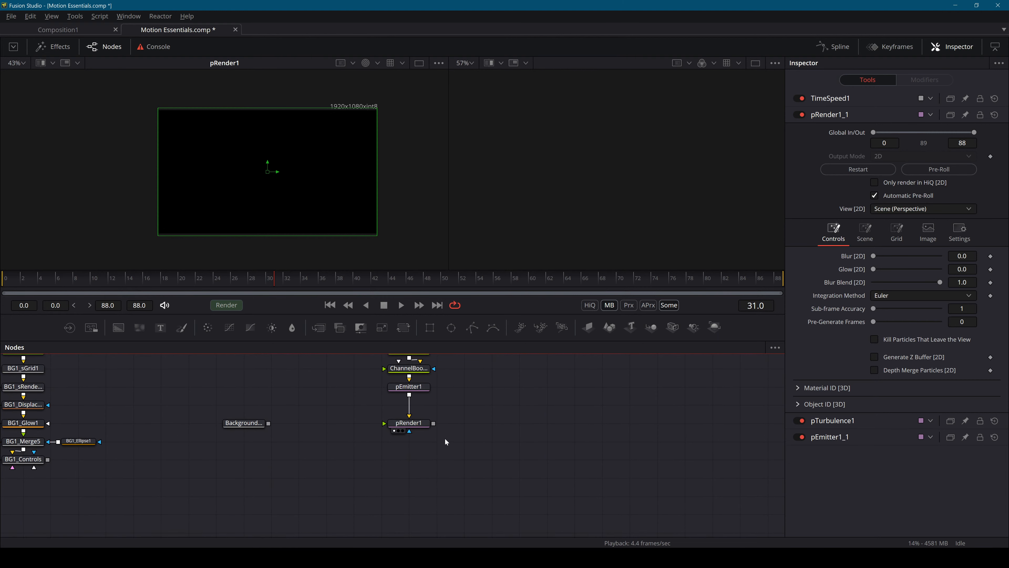
left_click(497, 401)
key("ctrl+v")
left_click_drag(488, 399, 477, 461)
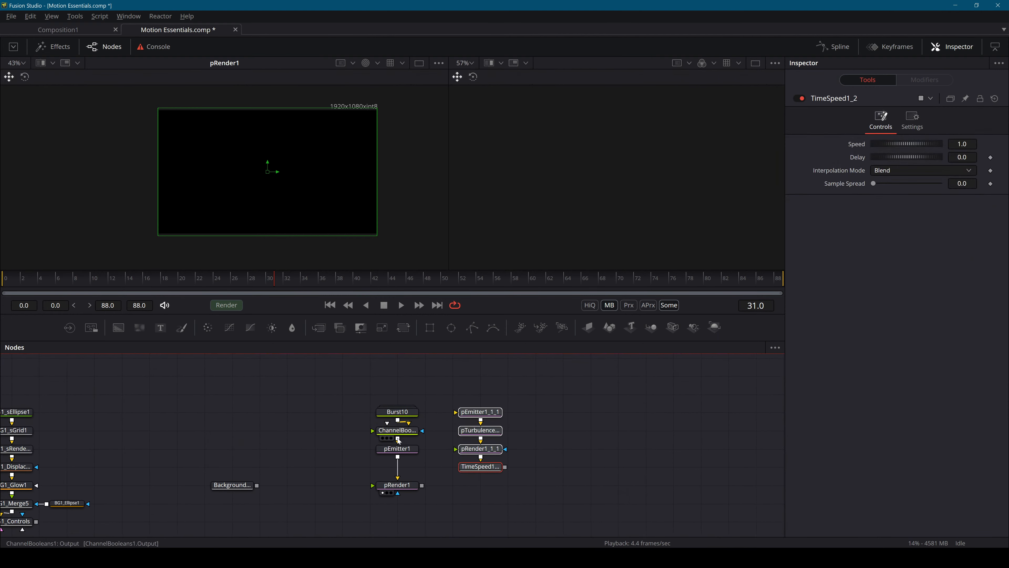
Connect ChannelBooleans1 to the pasted pEmitter1_1_1 and play pRender1_1_1 from the start in the first viewer.
left_click_drag(398, 439, 489, 413)
left_click(491, 450)
key("1")
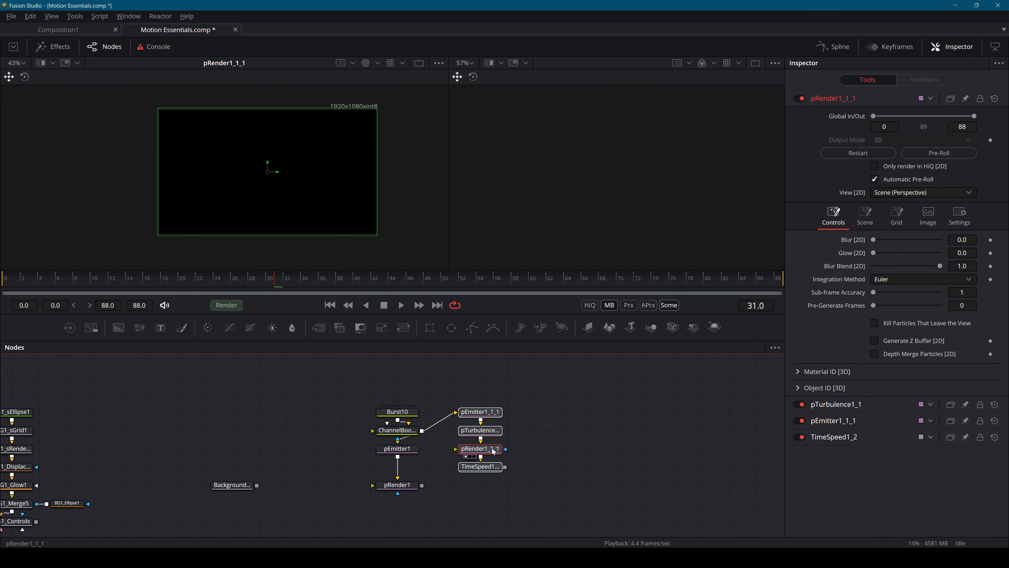
key("space")
left_click(329, 304)
Stop the playback and delete the pasted emitter, turbulence, render and TimeSpeed nodes.
left_click_drag(514, 403, 463, 513)
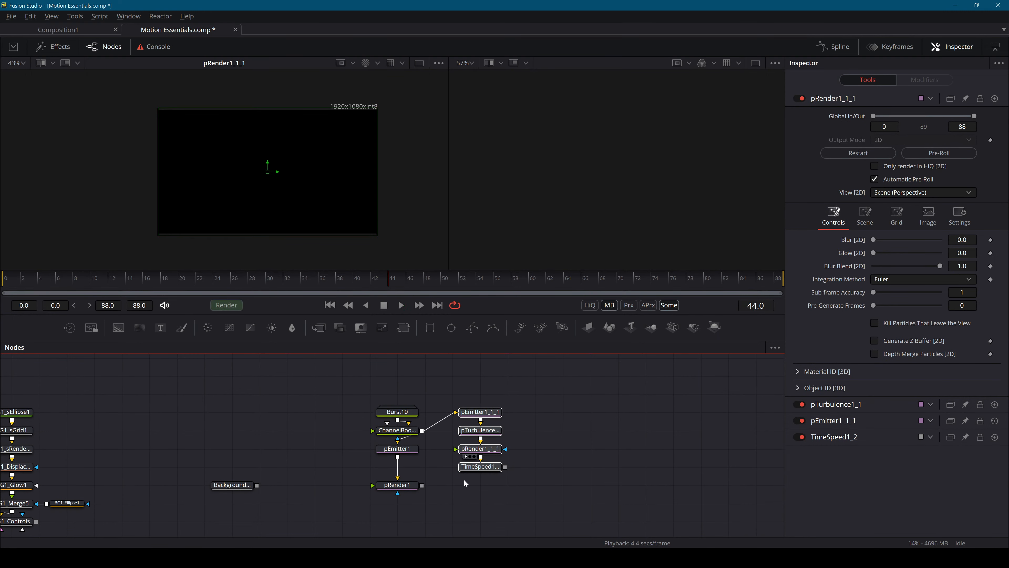
left_click_drag(398, 420, 484, 490)
key("space")
key("space")
key("Delete")
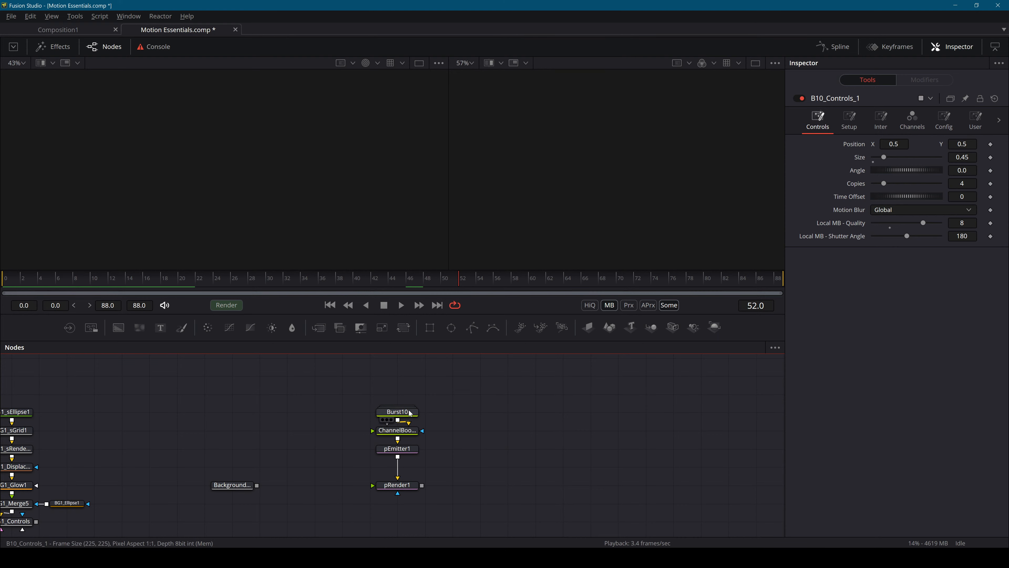
Move Burst10 away from its chain, expand it, and paste an expanded copy of BackgroundElement7's SimpleBurst1 beside it.
left_click_drag(411, 412, 601, 435)
double_click(601, 431)
left_click_drag(640, 464, 575, 389)
scroll(560, 449, "down", 4)
left_click_drag(304, 522, 354, 476)
scroll(400, 499, "up", 3)
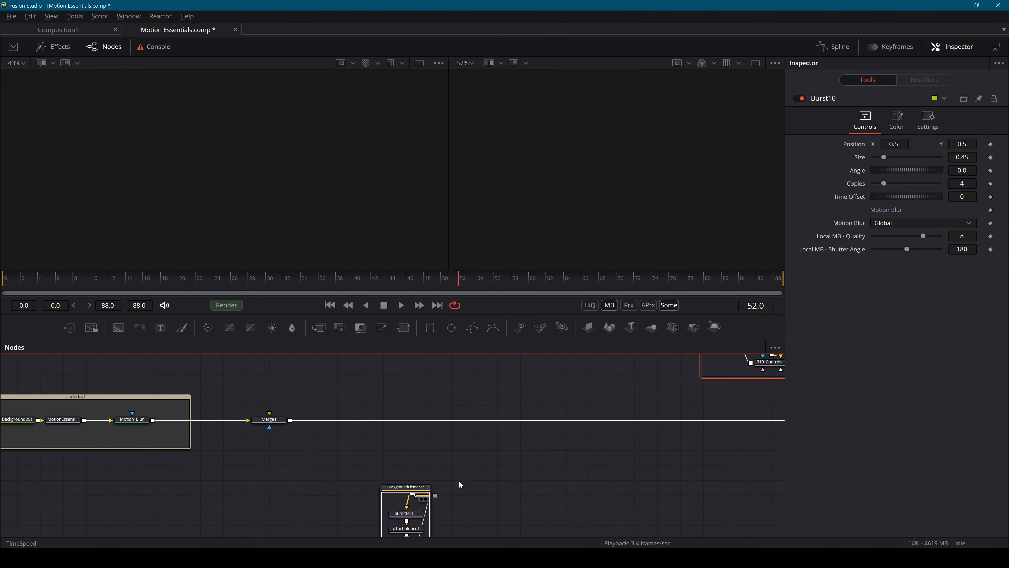
left_click(410, 502)
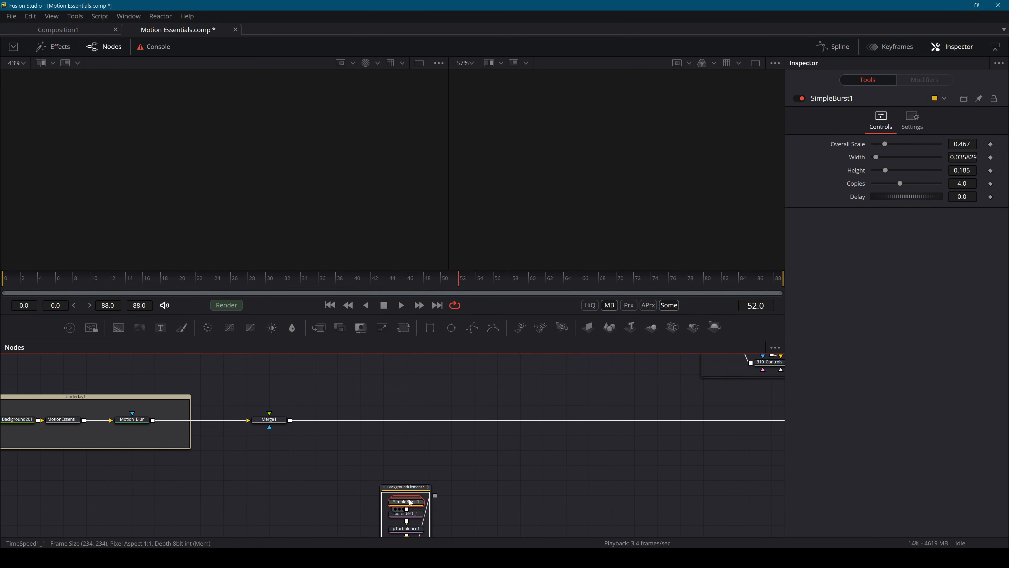
left_click_drag(665, 480, 481, 541)
left_click_drag(670, 447, 420, 518)
left_click_drag(475, 445, 467, 454)
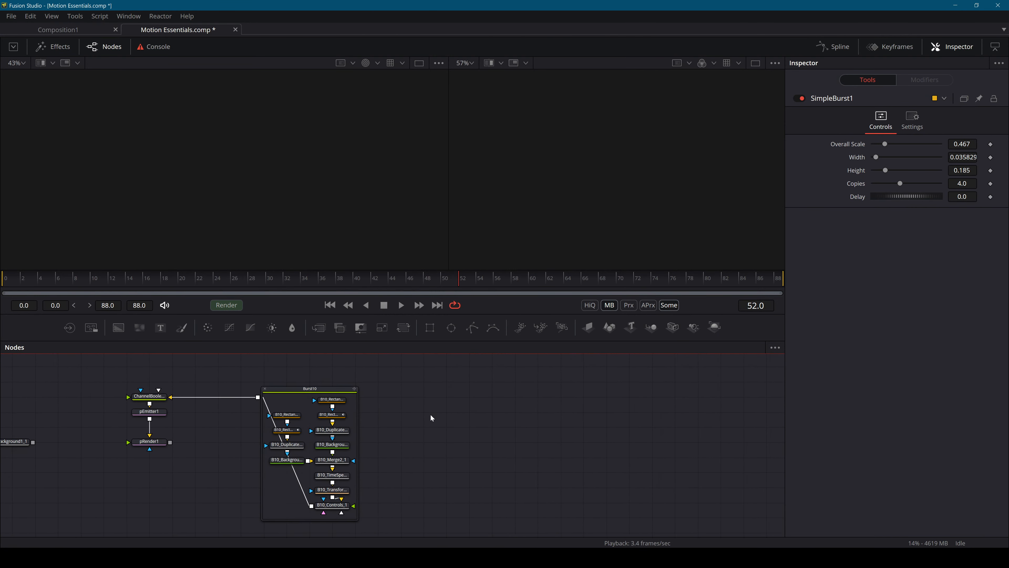
key("ctrl+v")
left_click(440, 413)
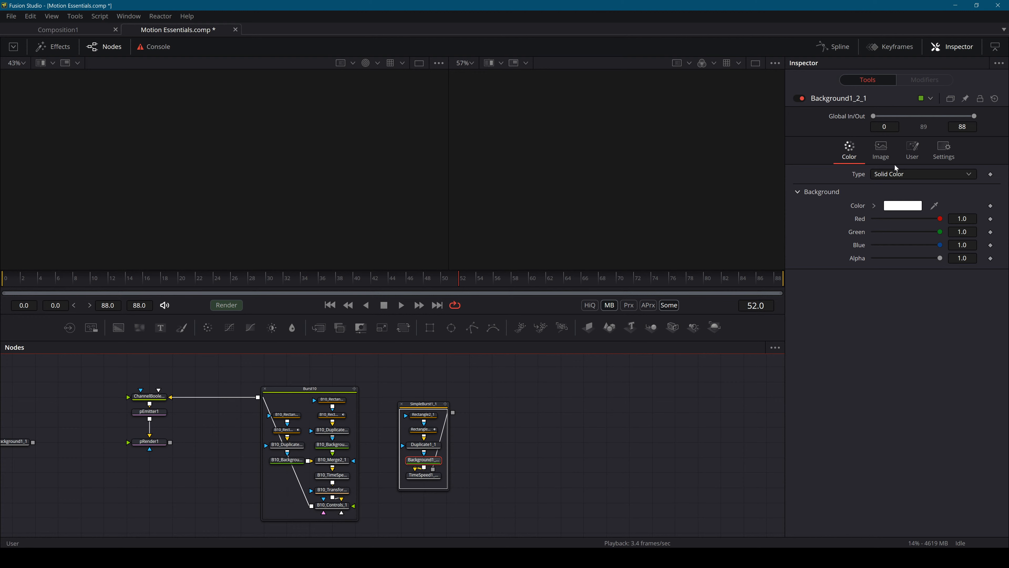
Compare the image settings of SimpleBurst1_1's background with the Setup, Inter and Channels settings of B10_Controls_1.
left_click(890, 152)
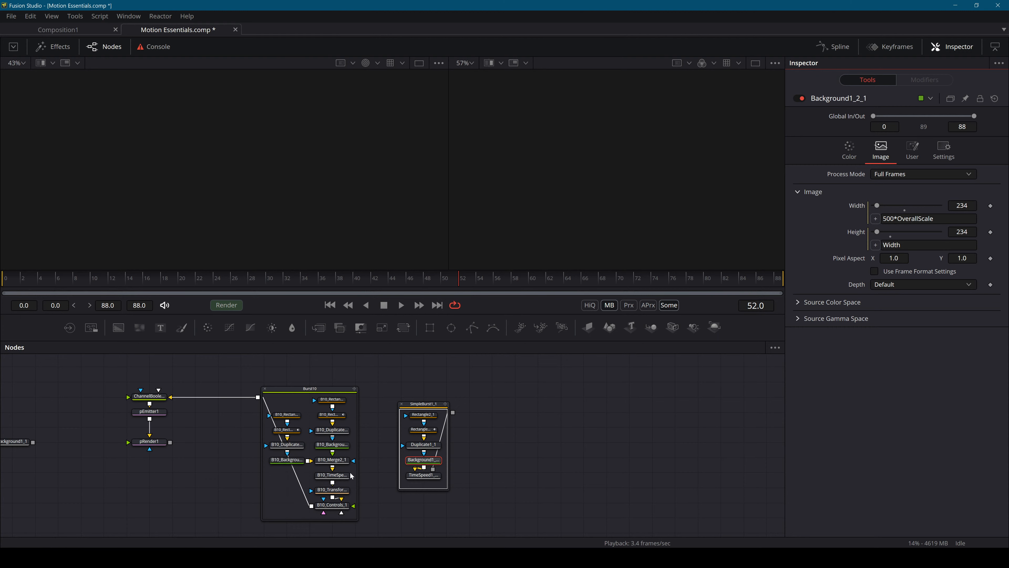
left_click(433, 479)
left_click(424, 460)
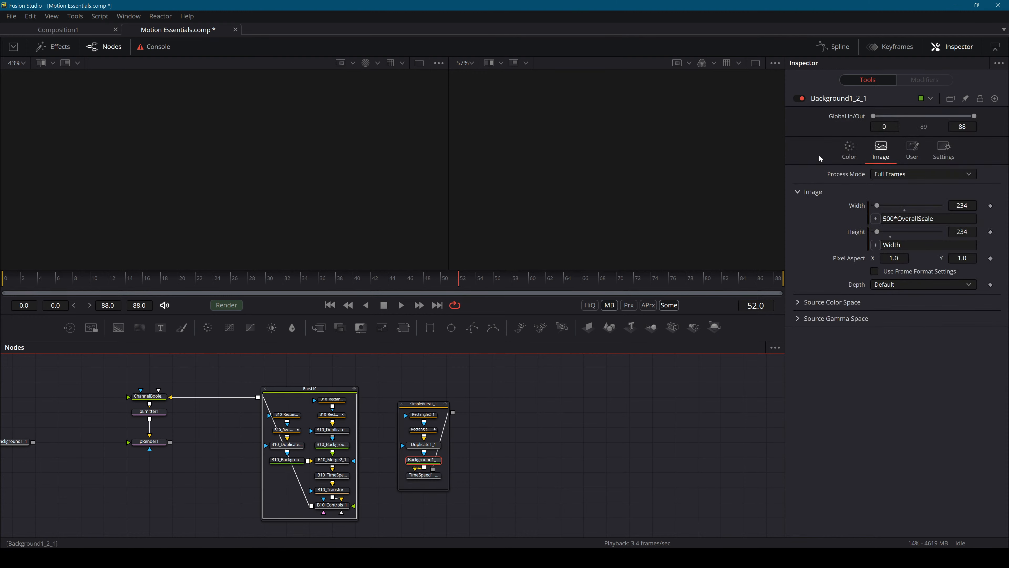
left_click_drag(333, 505, 333, 510)
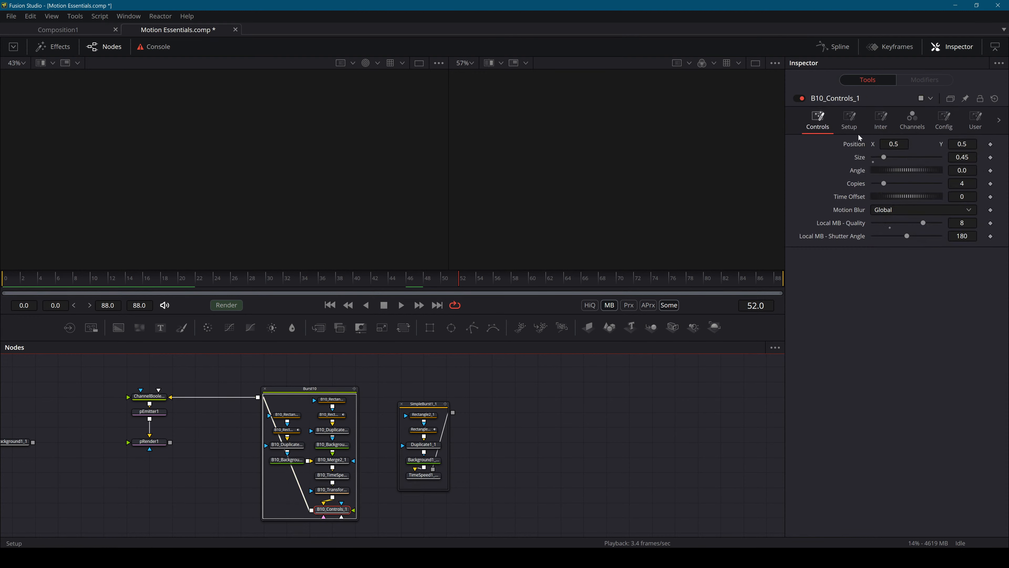
left_click(849, 118)
left_click(880, 117)
left_click(911, 119)
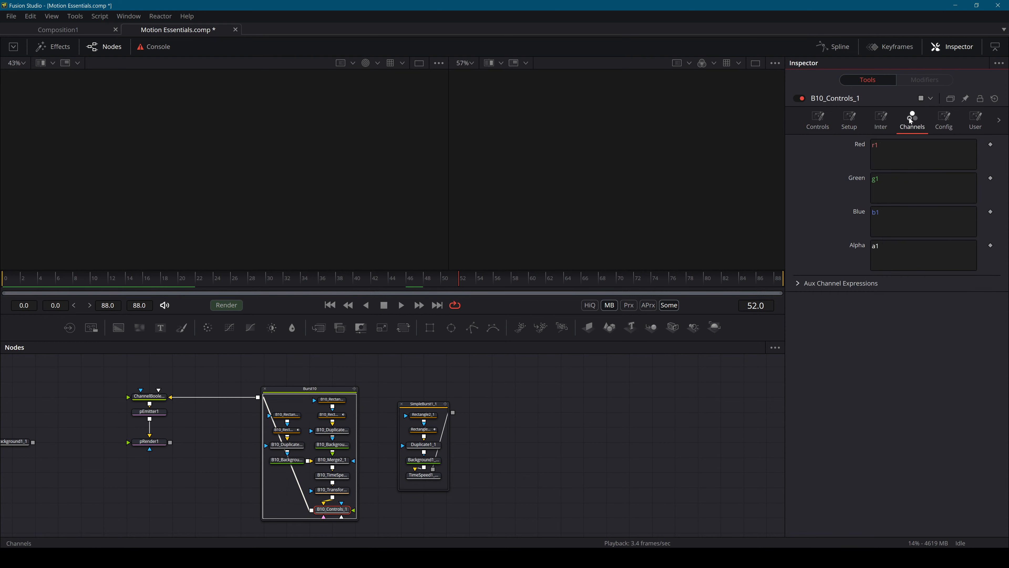
left_click(817, 118)
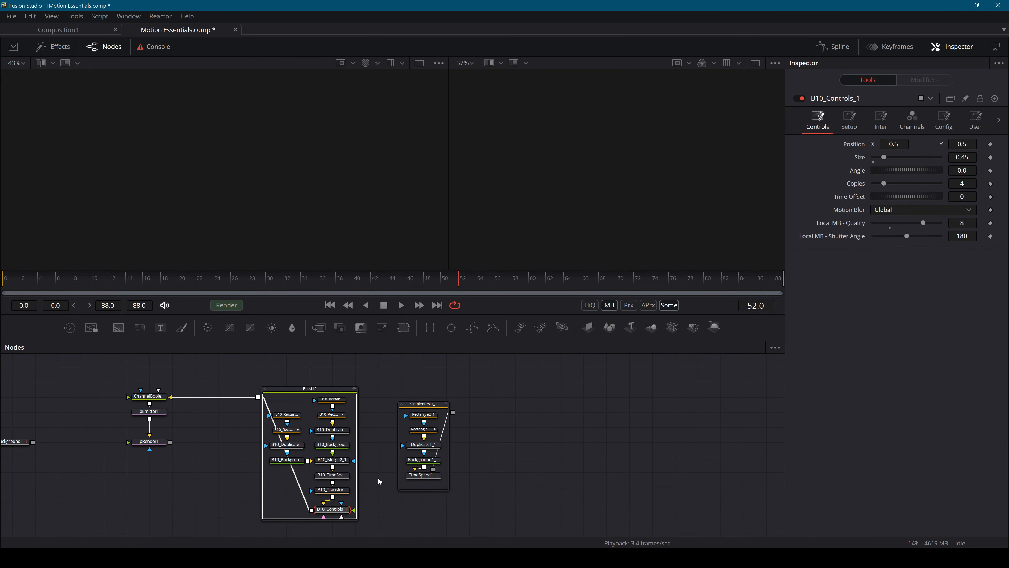
Delete ChannelBooleans1 so Burst10 feeds pEmitter1 directly, and display pRender1 in the first viewer.
left_click(169, 399)
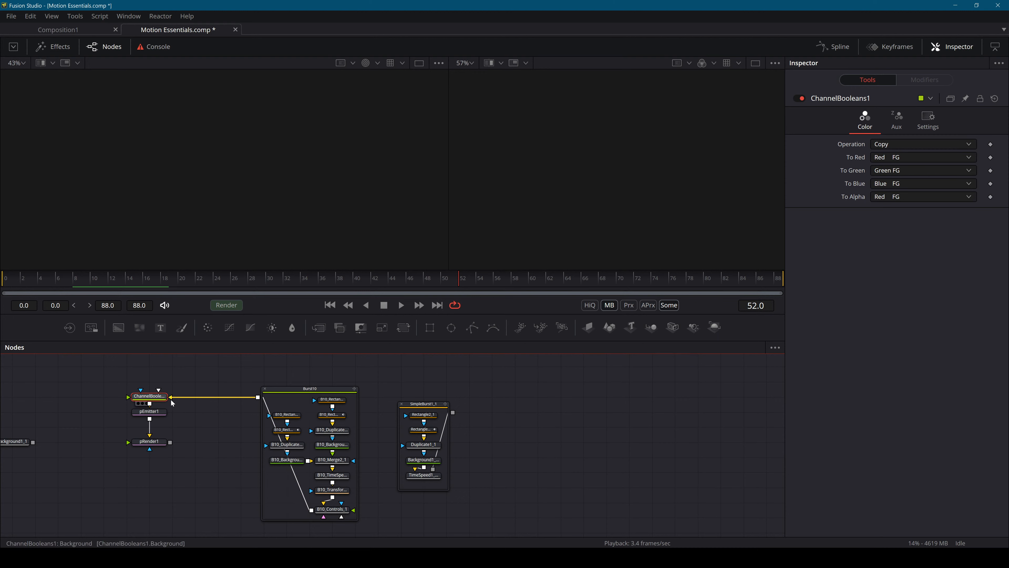
key("Delete")
left_click(150, 411)
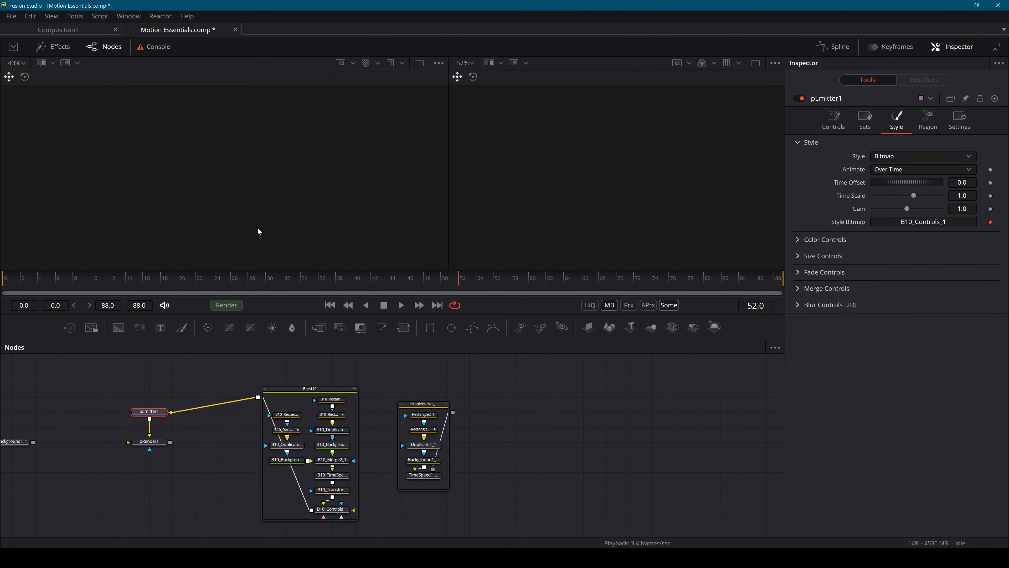
left_click(156, 441)
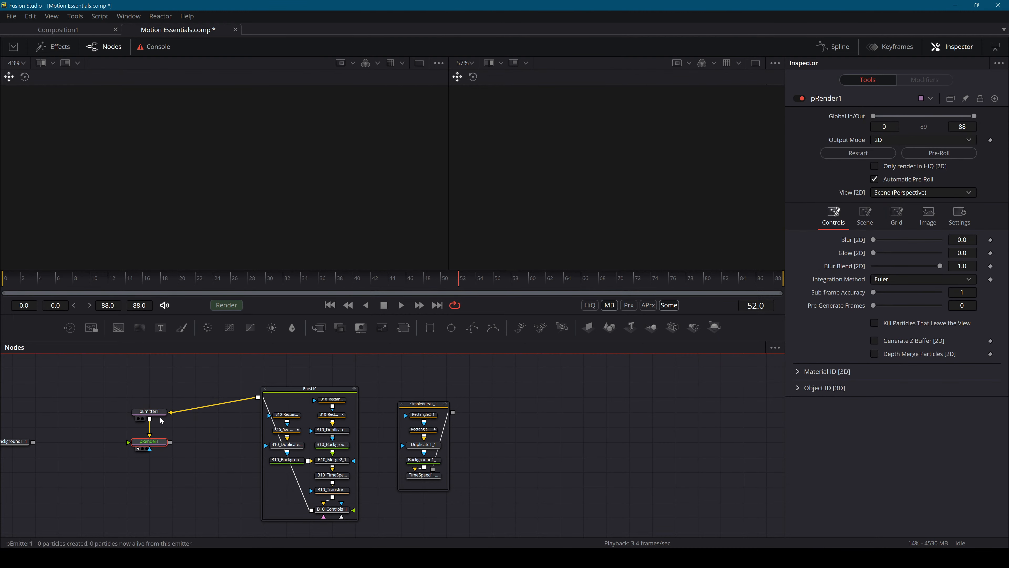
key("1")
left_click(159, 412)
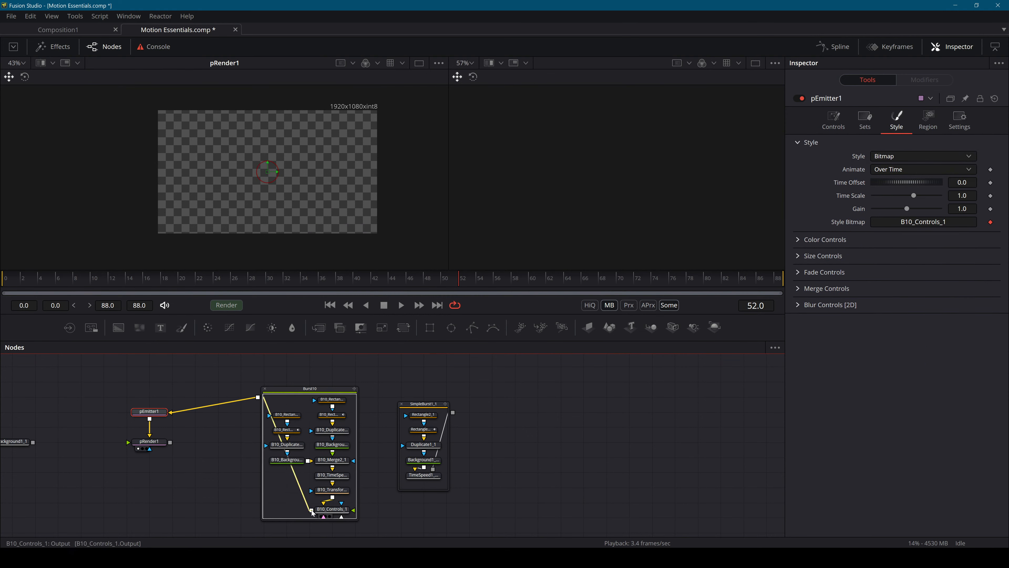
Ungroup Burst10 and connect B10_Transform1_1 to pEmitter1 as its style bitmap, checking the result at frame 17.
left_click_drag(333, 497, 288, 493)
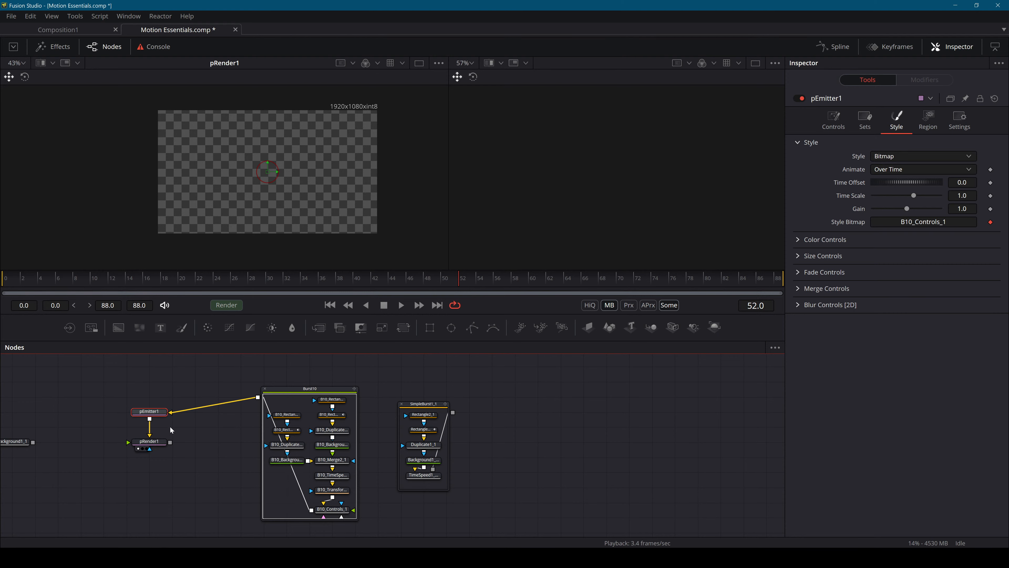
right_click(306, 387)
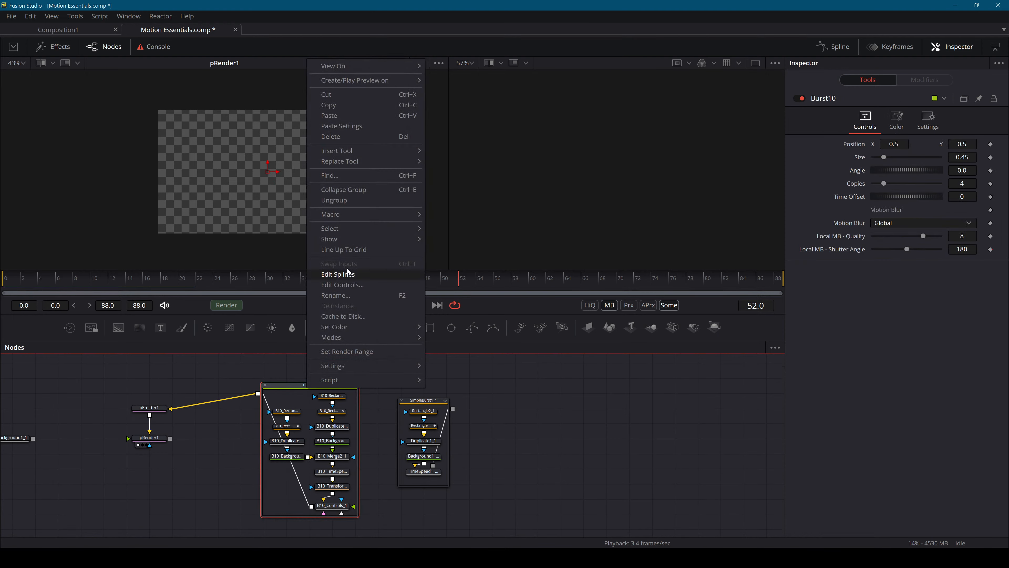
left_click(342, 200)
left_click(301, 437)
left_click_drag(332, 435, 171, 410)
left_click(149, 407)
left_click(202, 280)
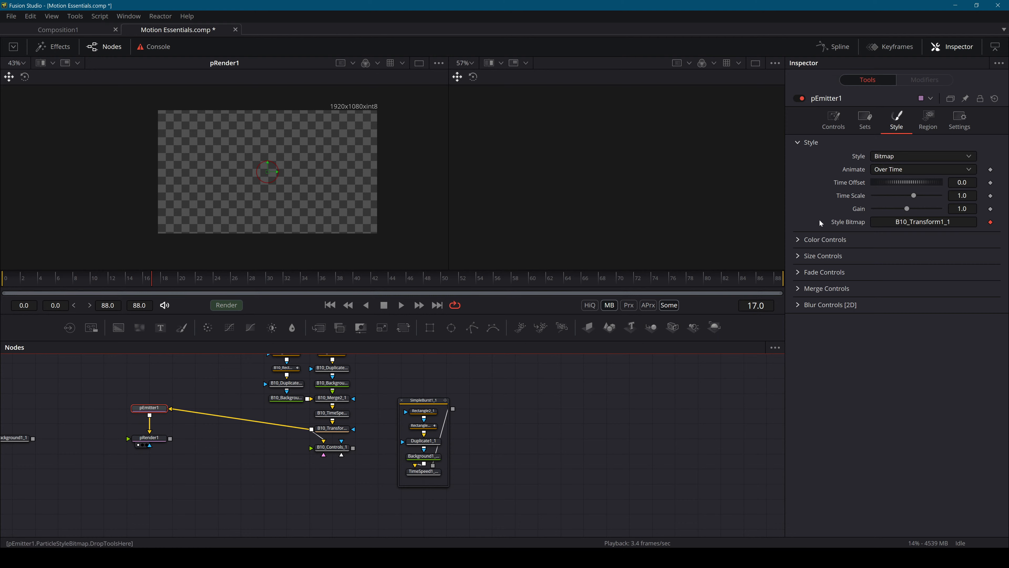
Set pEmitter1's particle size to 1.0 in its size controls and inspect pRender1 in the viewer.
left_click(798, 256)
double_click(962, 270)
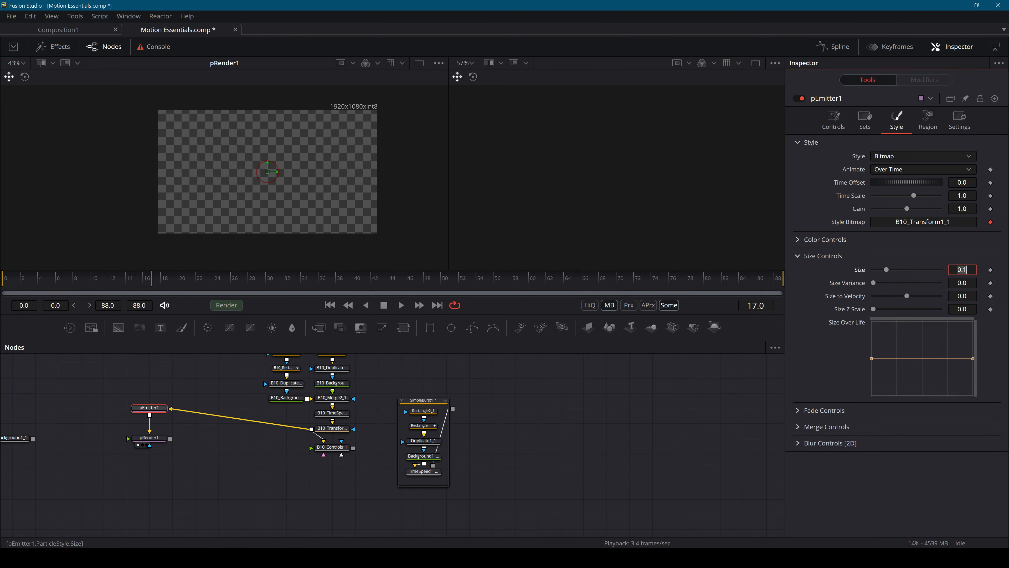
type("1")
key("Tab")
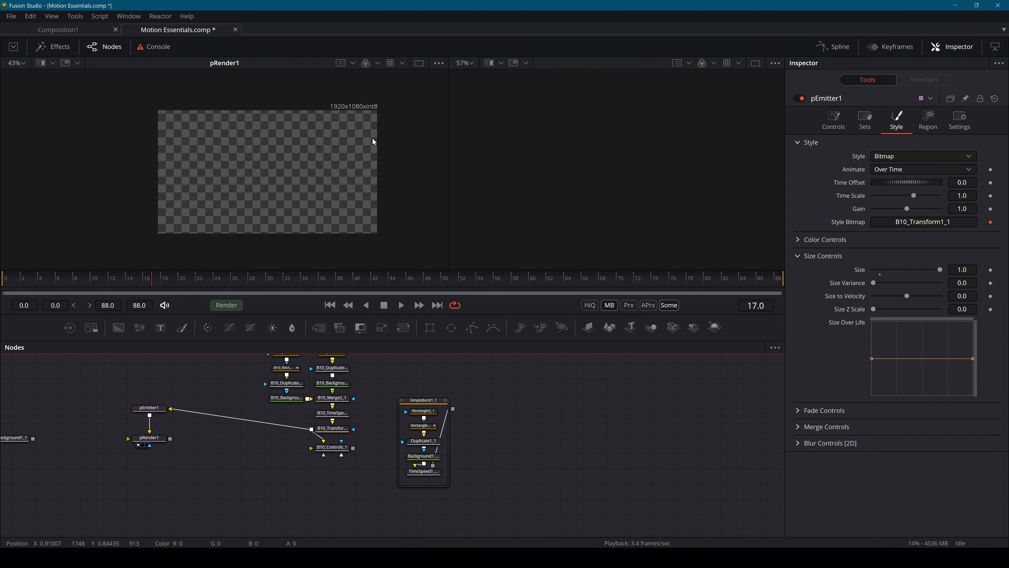
scroll(312, 138, "up", 1)
scroll(313, 138, "up", 5)
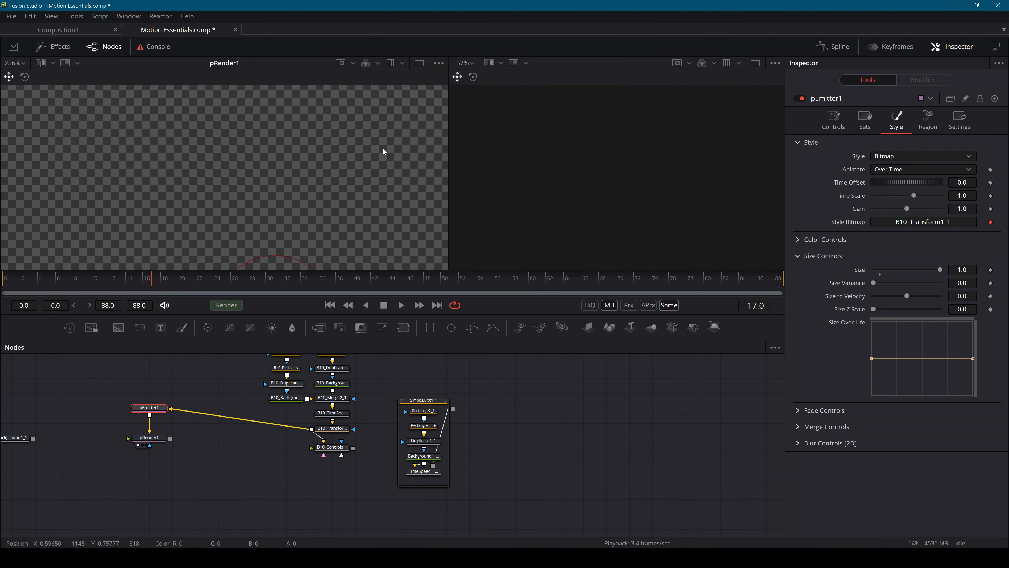
scroll(279, 157, "down", 7)
scroll(280, 157, "up", 2)
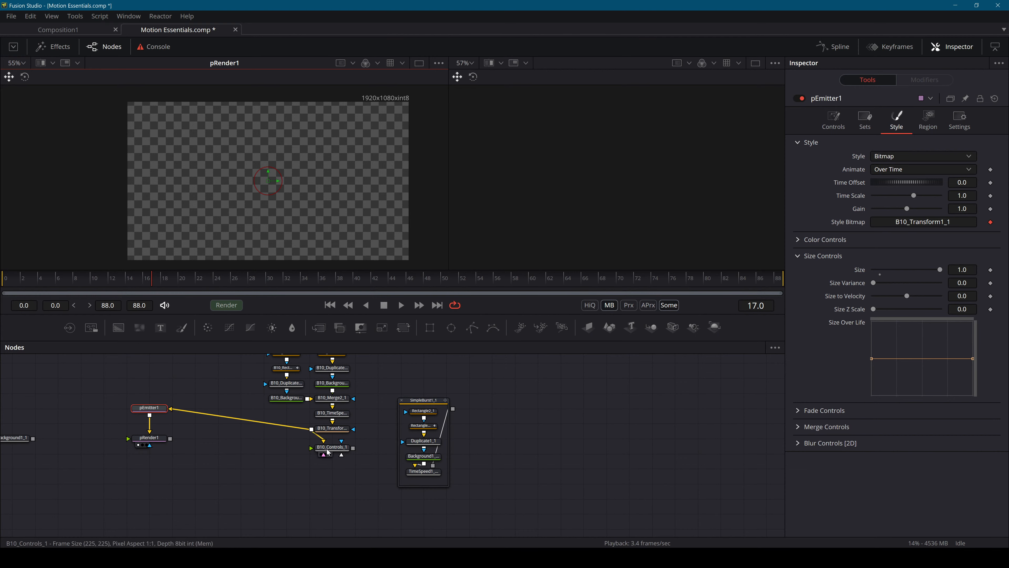
Connect B10_Controls_1 to pEmitter1 as the style bitmap, then delete the ungrouped Burst10 nodes.
left_click_drag(353, 448, 170, 409)
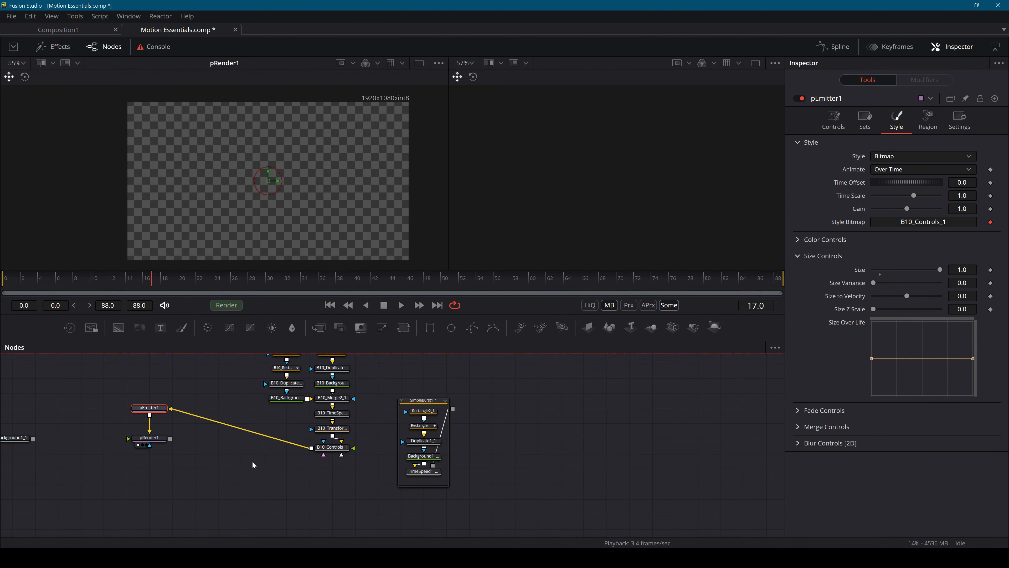
scroll(337, 476, "up", 2)
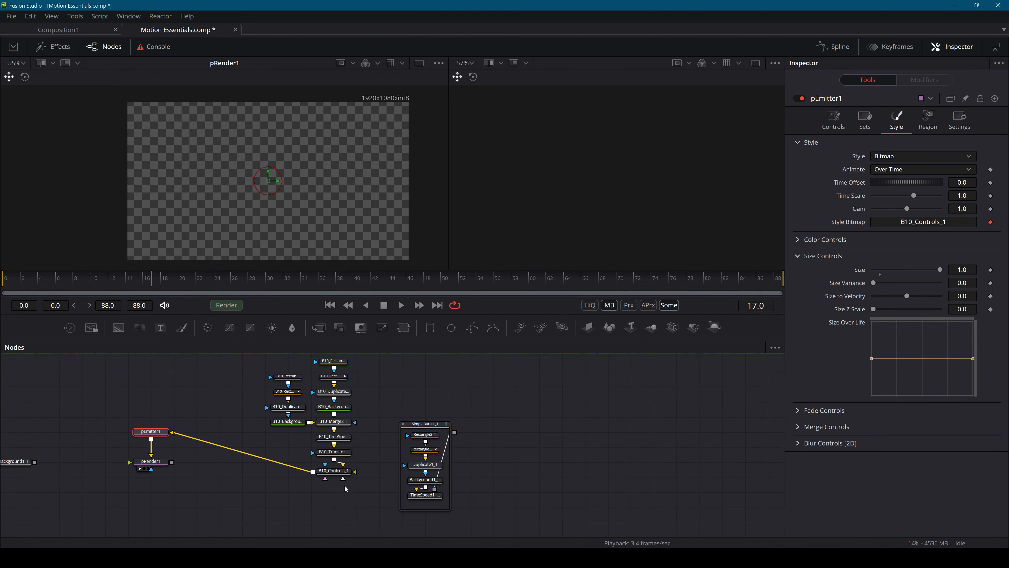
left_click_drag(358, 500, 259, 371)
key("Delete")
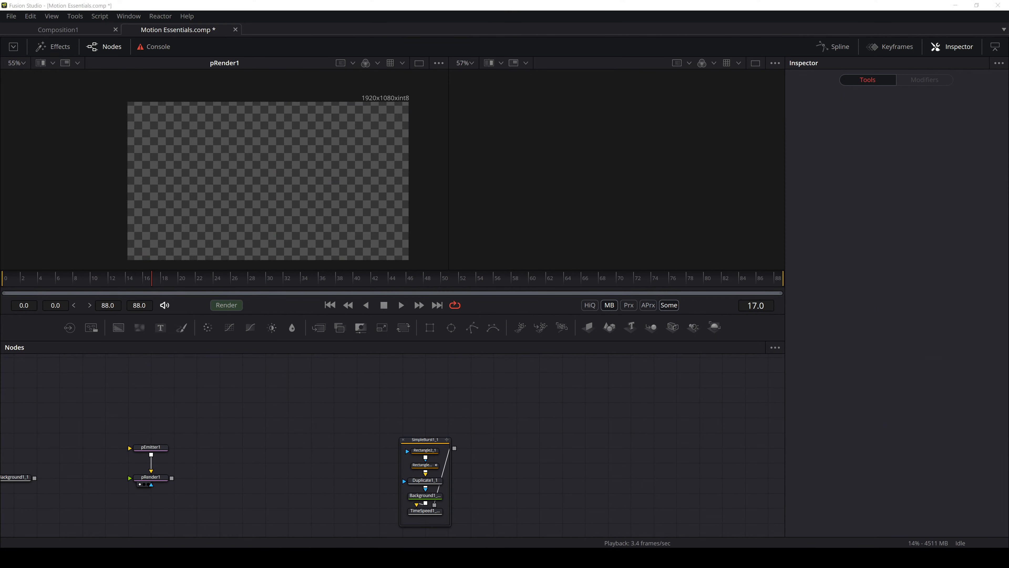
Add Burst10 back as a collapsed group above pEmitter1 and connect it to the emitter.
left_click_drag(1008, 358, 247, 481)
left_click(156, 481)
left_click(242, 447)
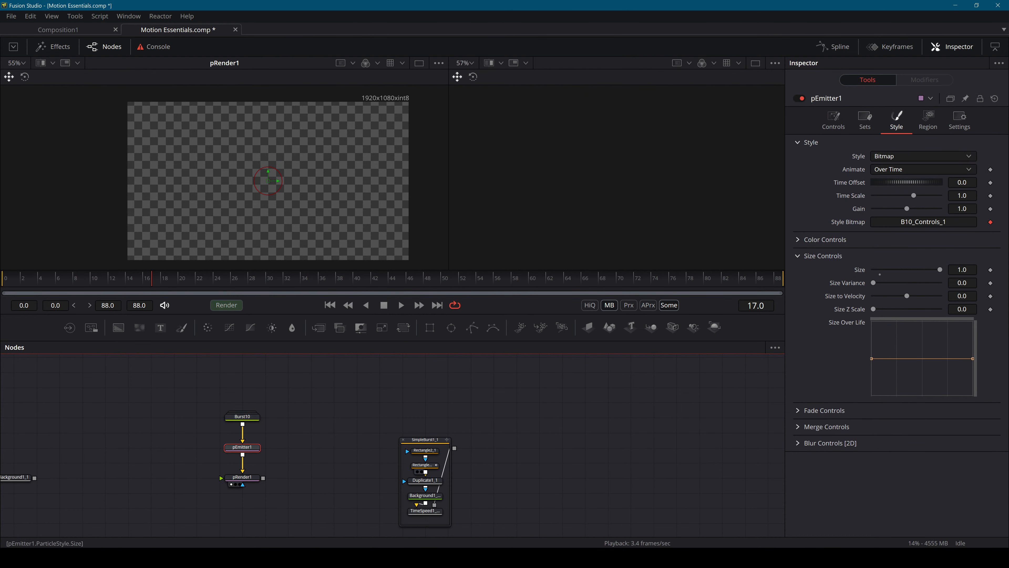
Compare pEmitter1's Animate style option with the style settings of pEmitter1_1 inside BackgroundElement7.
left_click(896, 170)
left_click(518, 457)
left_click_drag(518, 457, 604, 361)
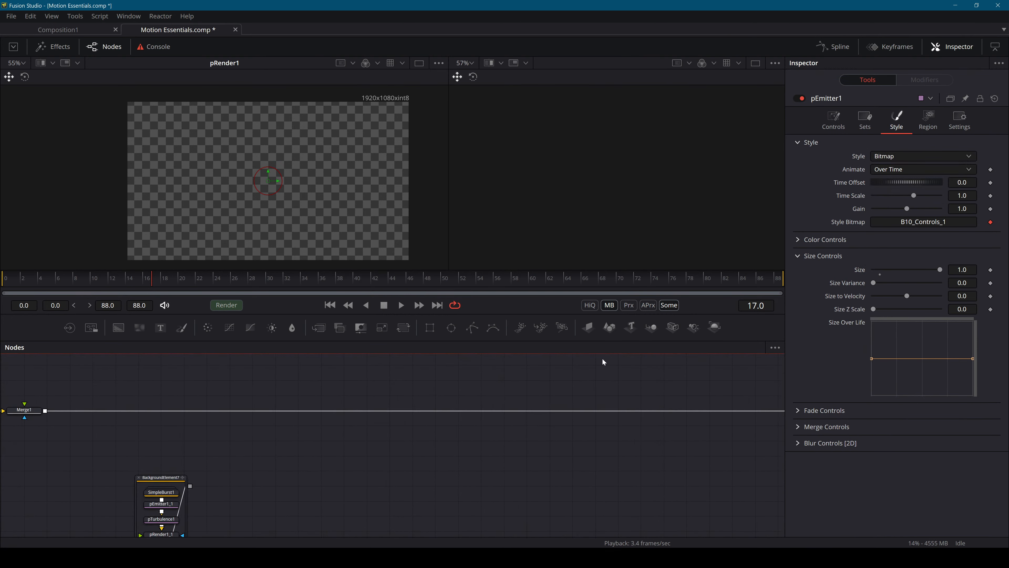
left_click(165, 508)
left_click(897, 121)
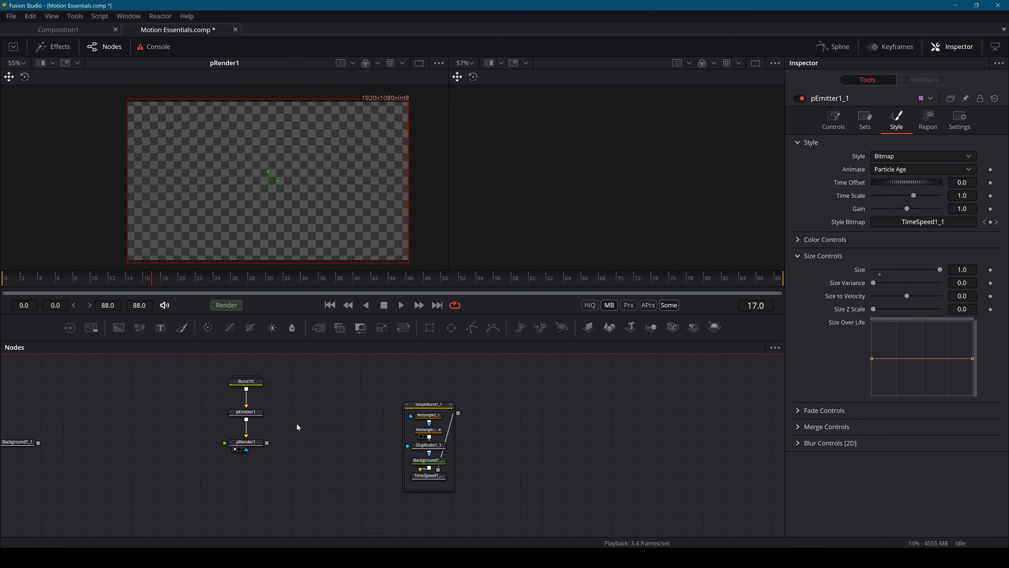
Load Burst10 into the second viewer and play its animation from the start to check when the burst appears.
left_click(246, 411)
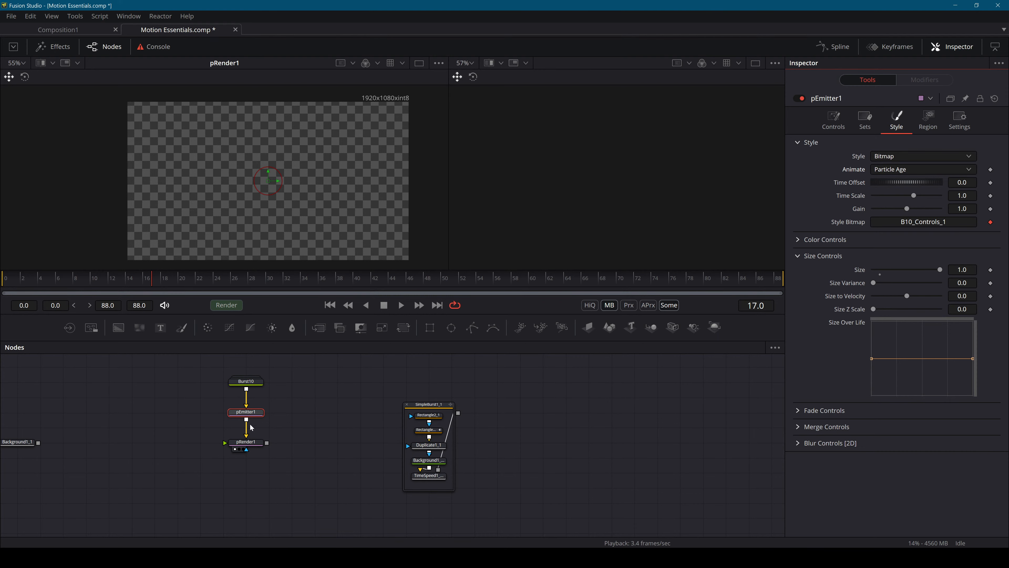
left_click(246, 381)
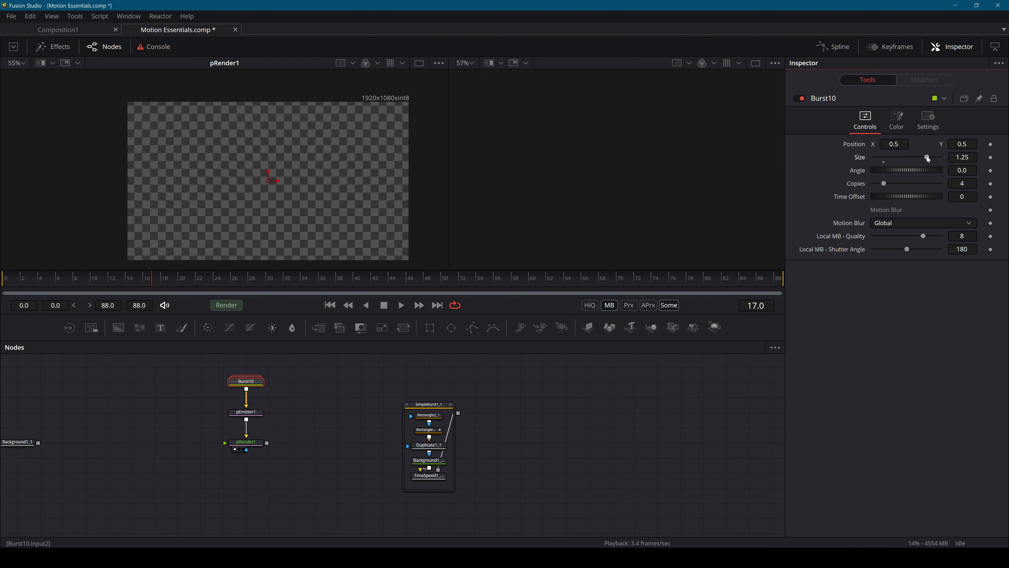
left_click_drag(255, 384, 630, 191)
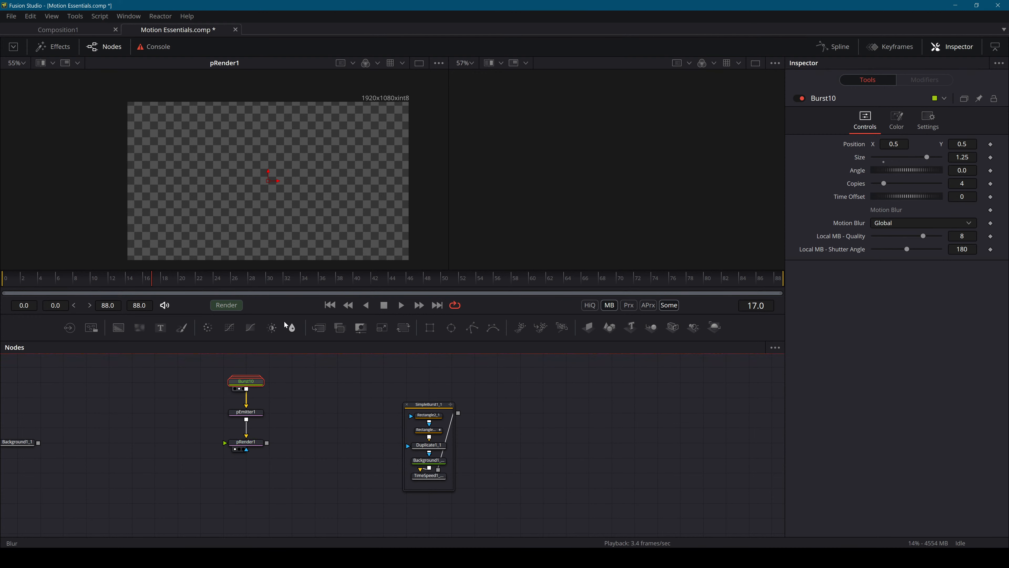
scroll(667, 180, "down", 4)
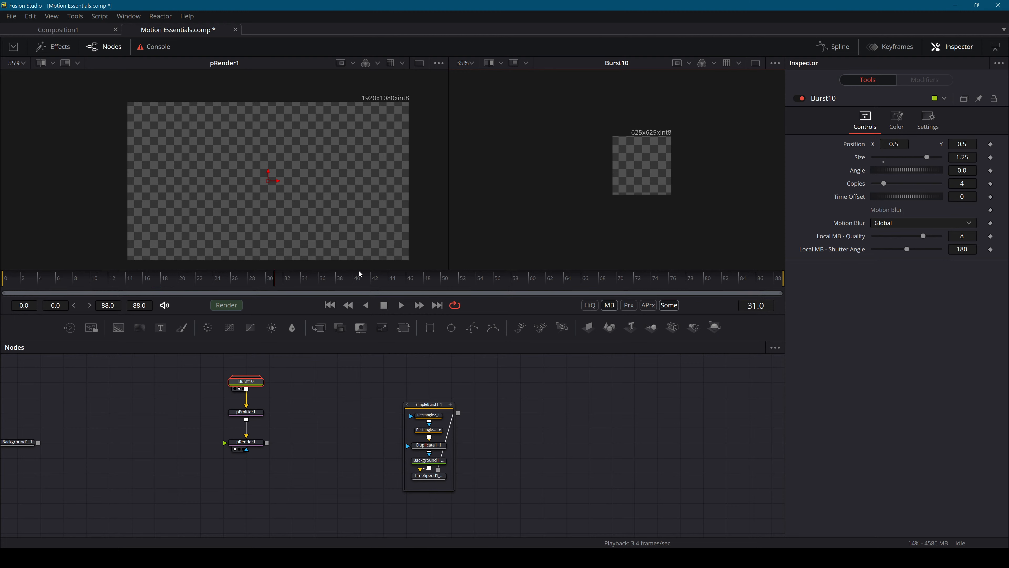
left_click_drag(358, 271, 0, 297)
left_click(400, 305)
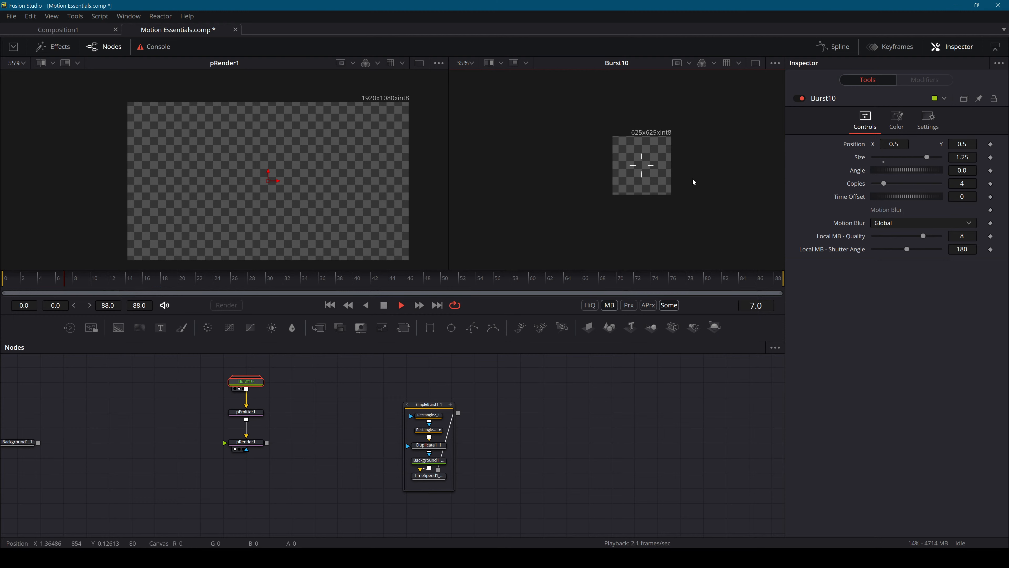
scroll(691, 167, "up", 3)
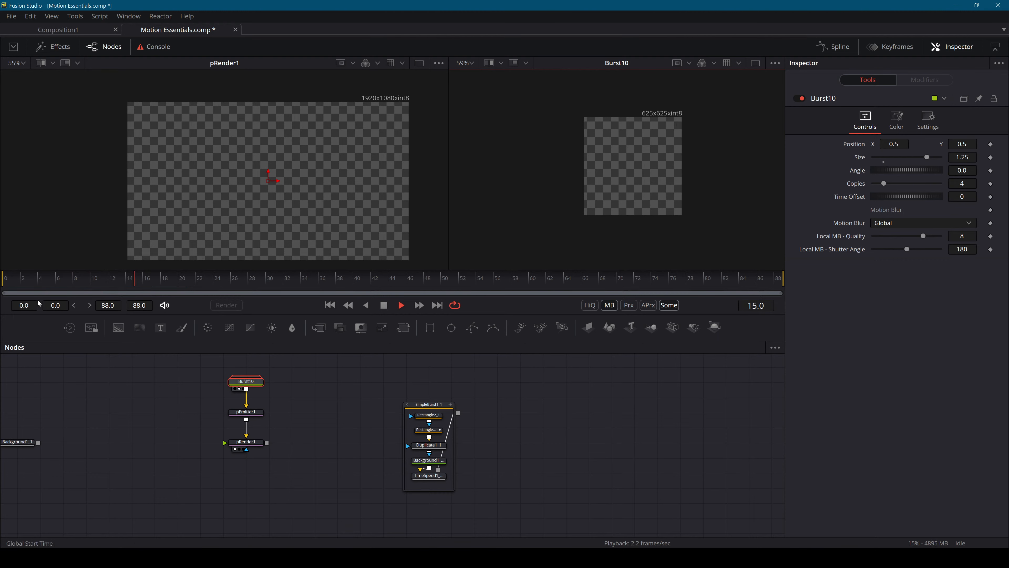
left_click(11, 280)
key("space")
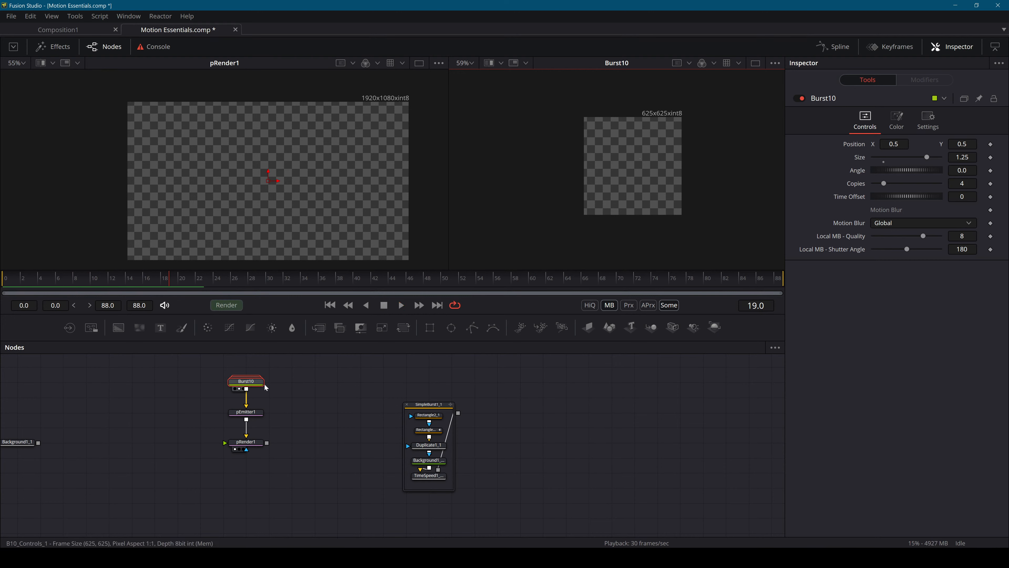
Expand the Burst10 group and examine its two background nodes, B10_Background1_2 and B10_Background1_1_1, then collapse the group.
left_click_drag(336, 384, 297, 412)
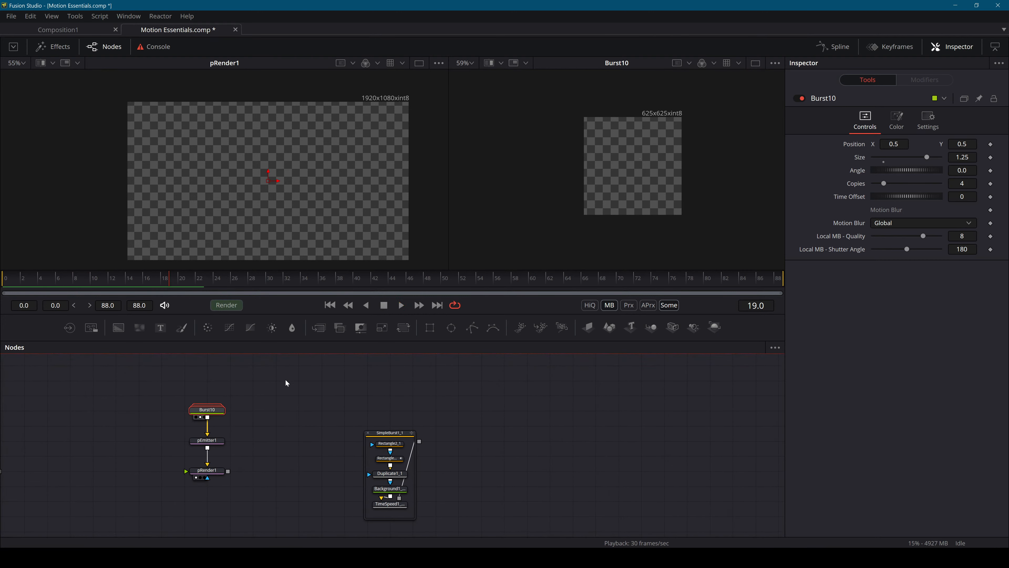
double_click(215, 410)
left_click_drag(221, 401, 313, 386)
left_click(275, 458)
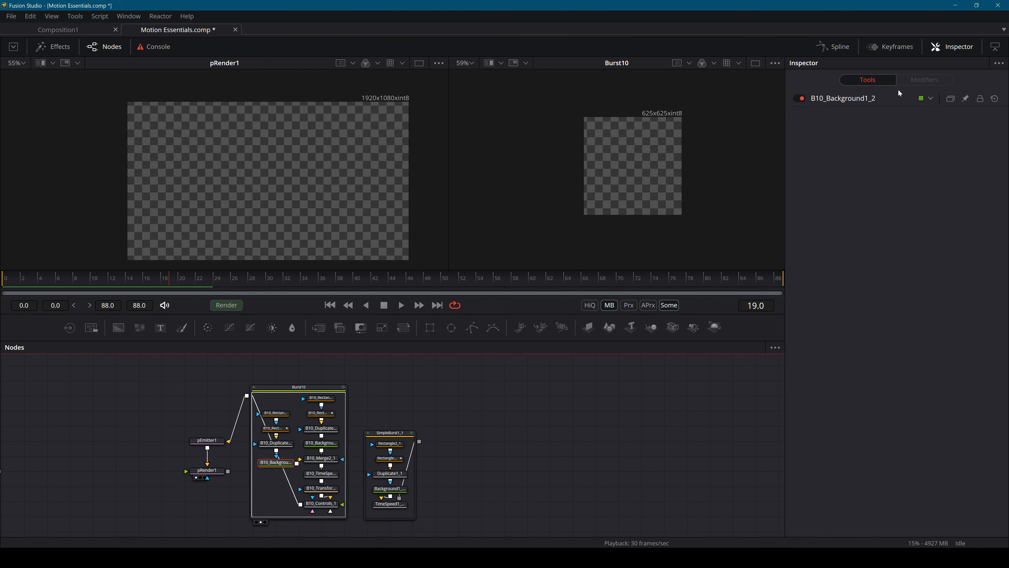
left_click_drag(321, 443, 321, 446)
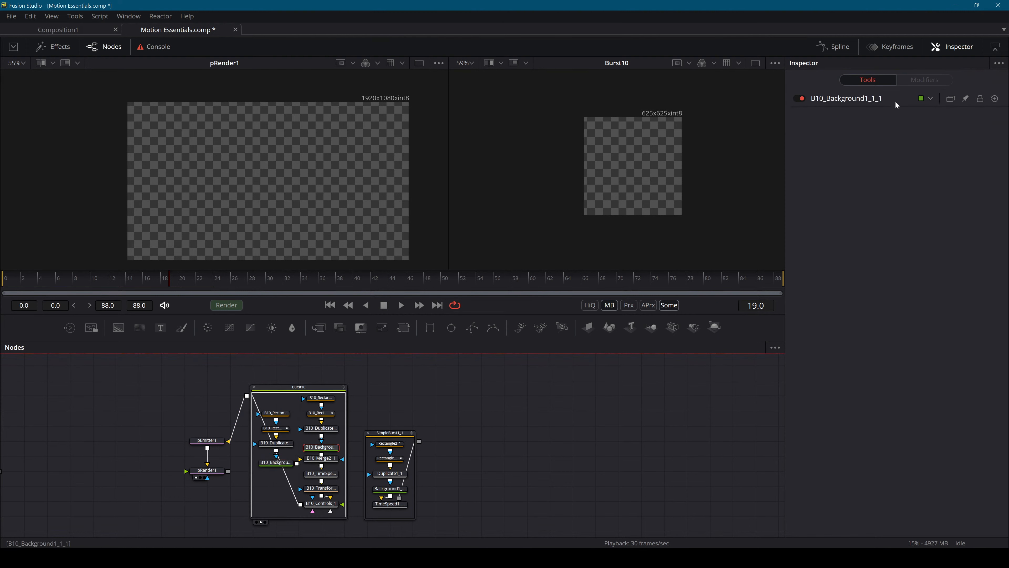
left_click(253, 386)
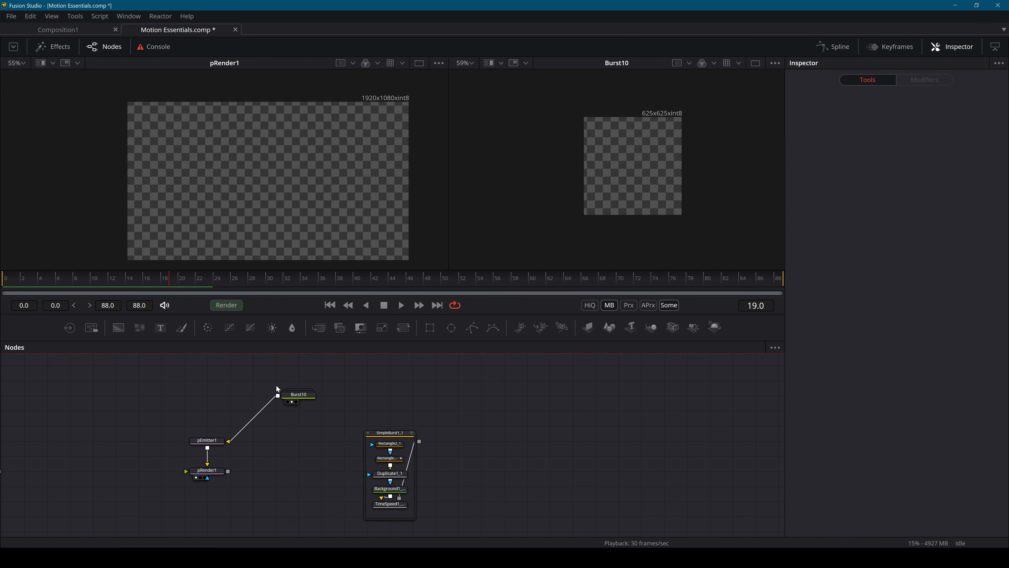
Set Burst10's size to 1.05 and play the animation from the first frame to test the burst.
left_click(221, 405)
left_click_drag(920, 159, 915, 159)
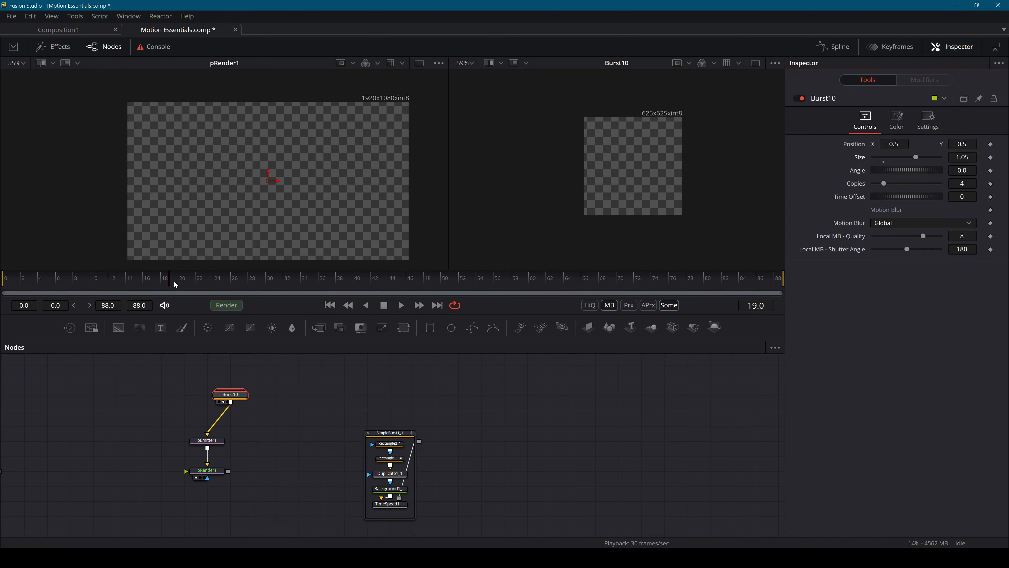
left_click_drag(92, 287, 0, 296)
left_click(400, 305)
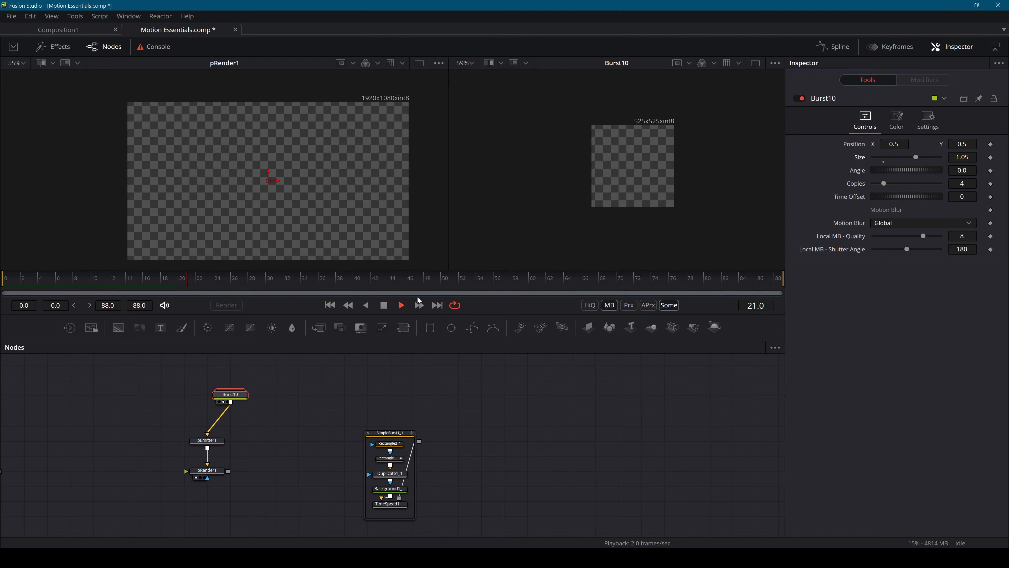
left_click(383, 304)
Replace Burst10 with a fresh copy of the template placed above pEmitter1.
left_click(229, 394)
key("Delete")
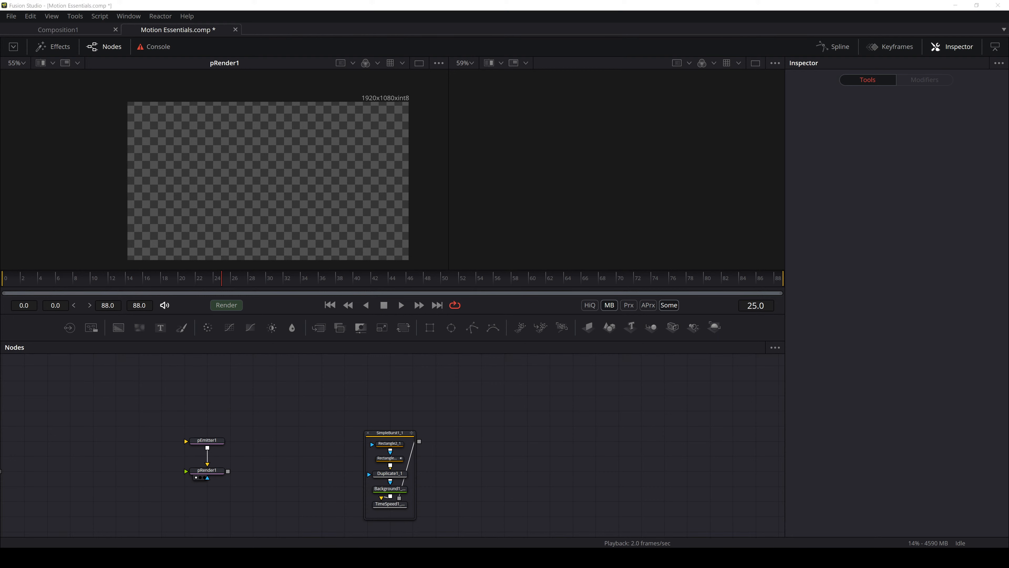
left_click_drag(1008, 338, 244, 403)
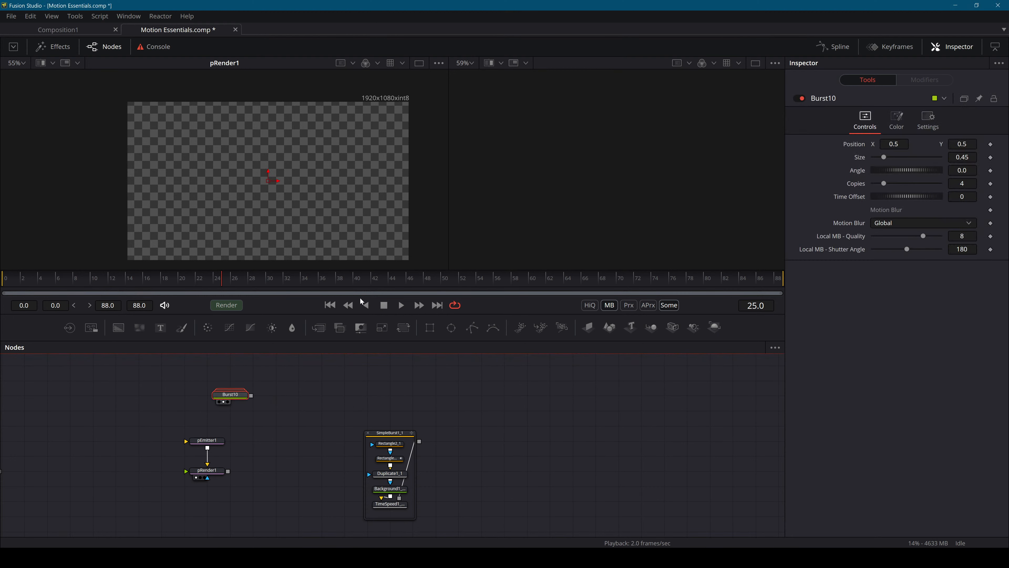
Play the fresh Burst10 from the first frame in the second viewer at its default size.
left_click_drag(225, 287, 141, 288)
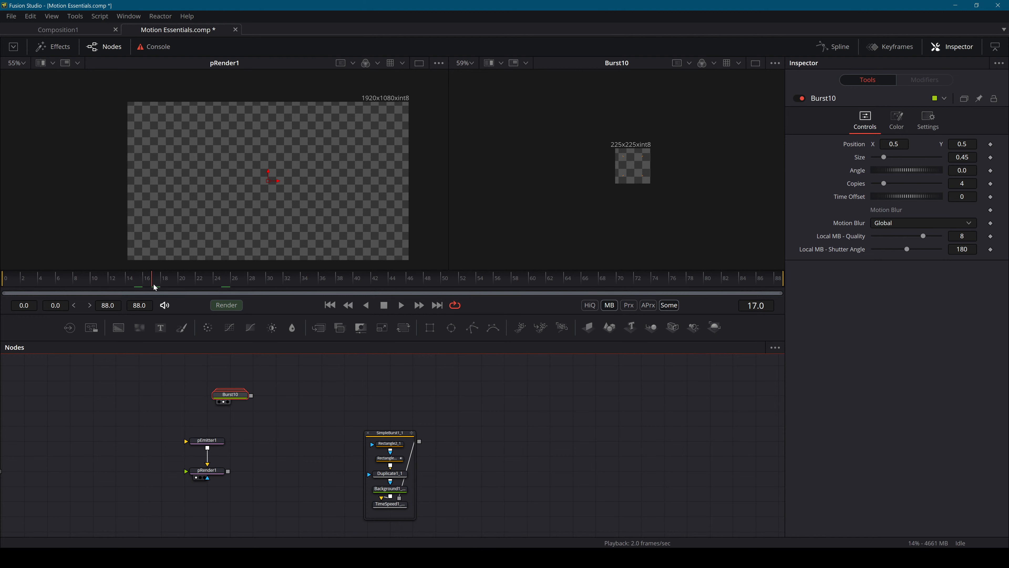
left_click_drag(158, 287, 163, 287)
left_click(330, 304)
left_click(402, 305)
left_click(384, 306)
Set Burst10's size to 0.787 and play the animation from the start to compare the result.
left_click_drag(966, 158, 993, 157)
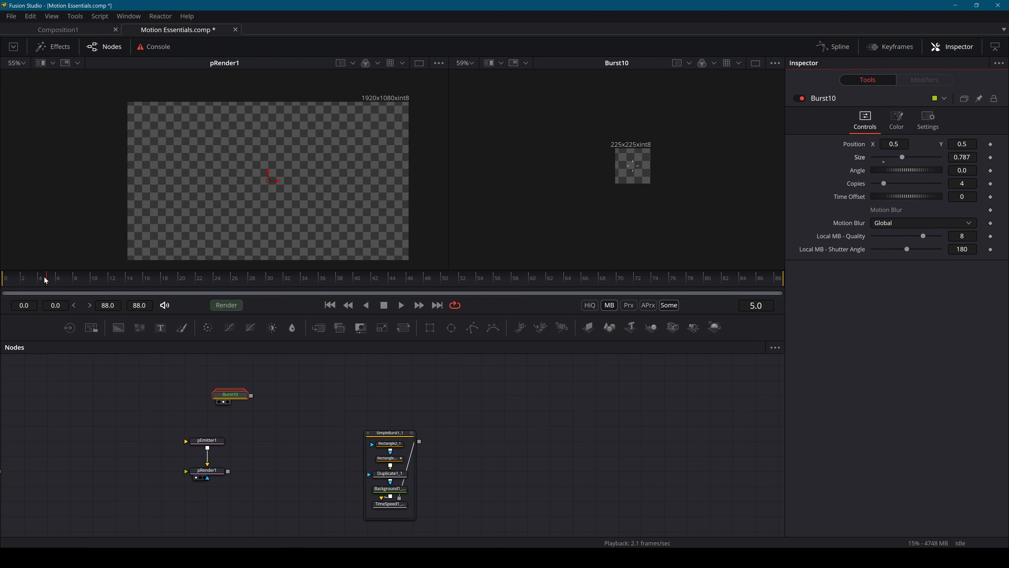
left_click(401, 305)
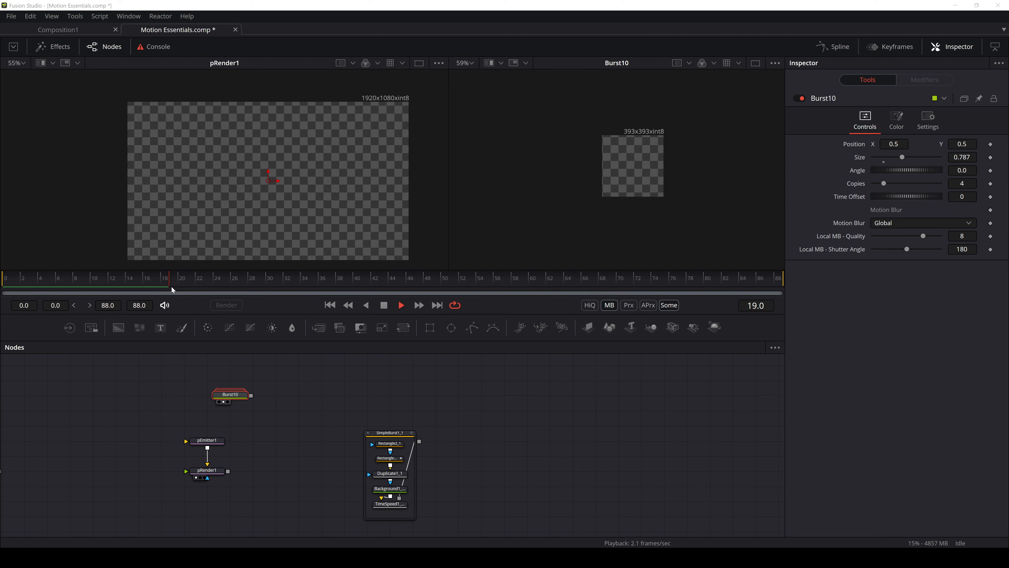
left_click_drag(172, 286, 1, 290)
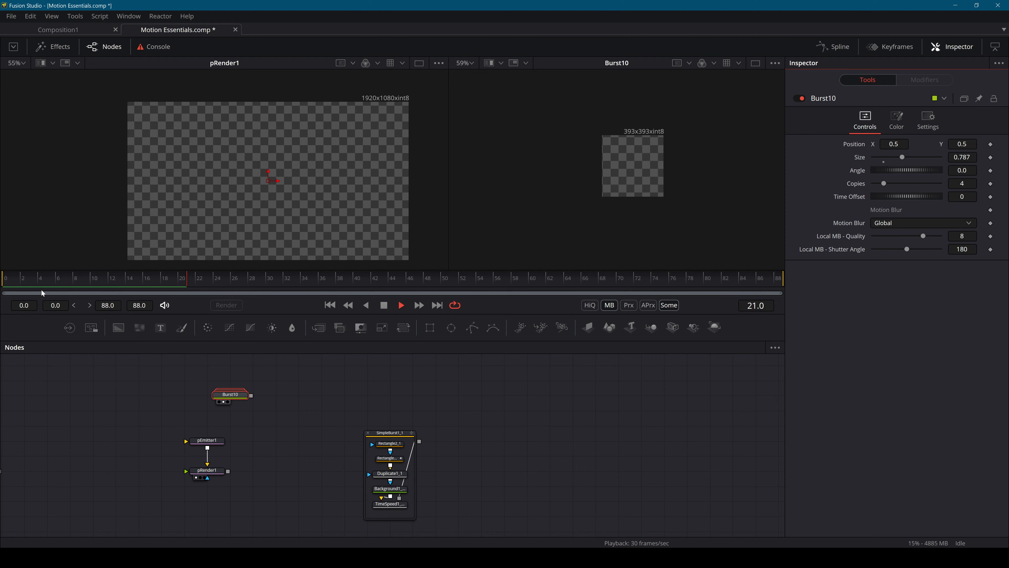
left_click_drag(191, 284, 2, 298)
key("space")
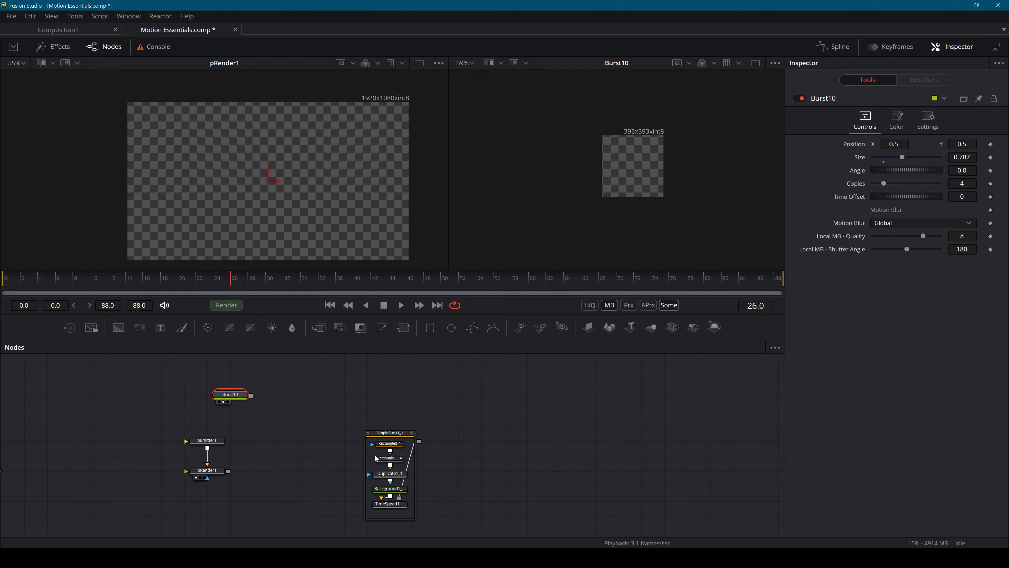
Expand Burst10 and change the Overall Scale expression of B10_Background1_1_1 to B10_Controls.Size.
left_click_drag(298, 449, 200, 501)
left_click_drag(147, 448, 559, 403)
double_click(559, 403)
left_click(575, 452)
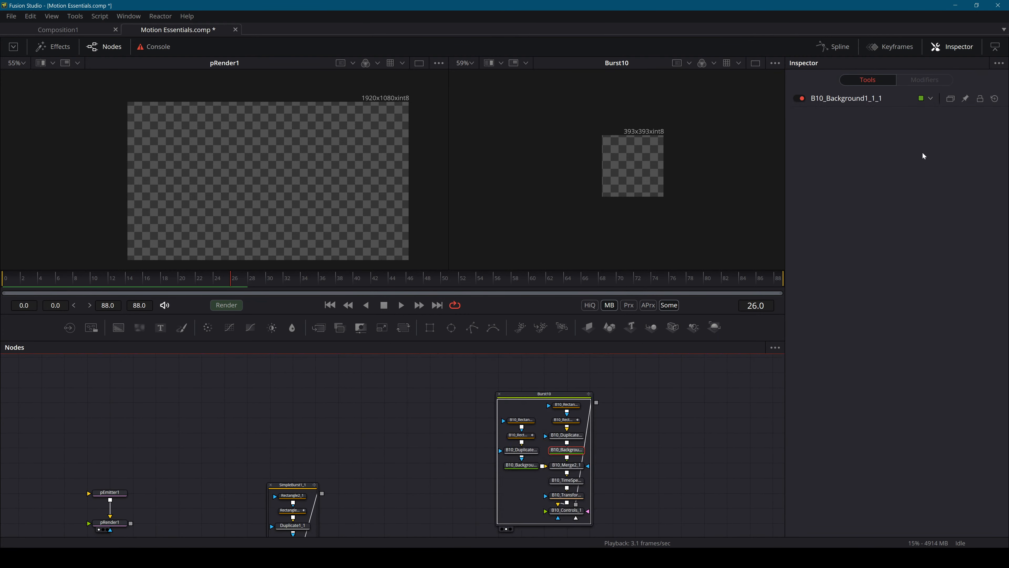
left_click(902, 166)
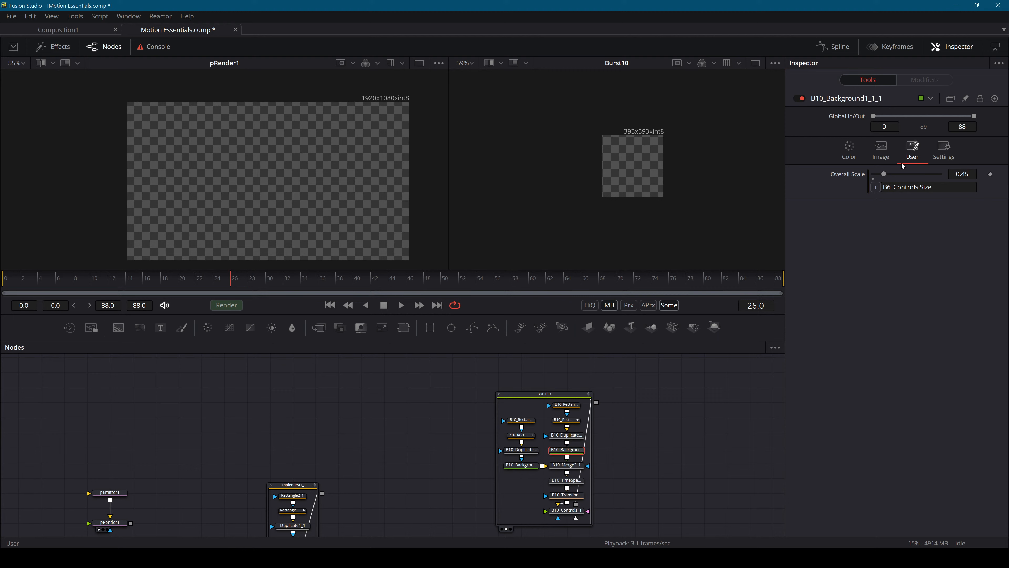
left_click(891, 187)
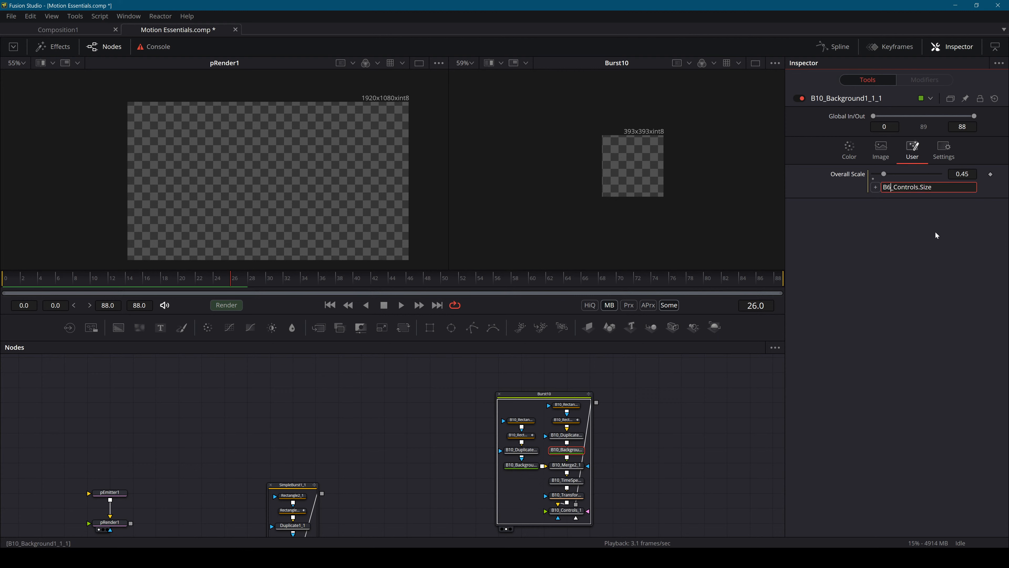
type("10")
key("Return")
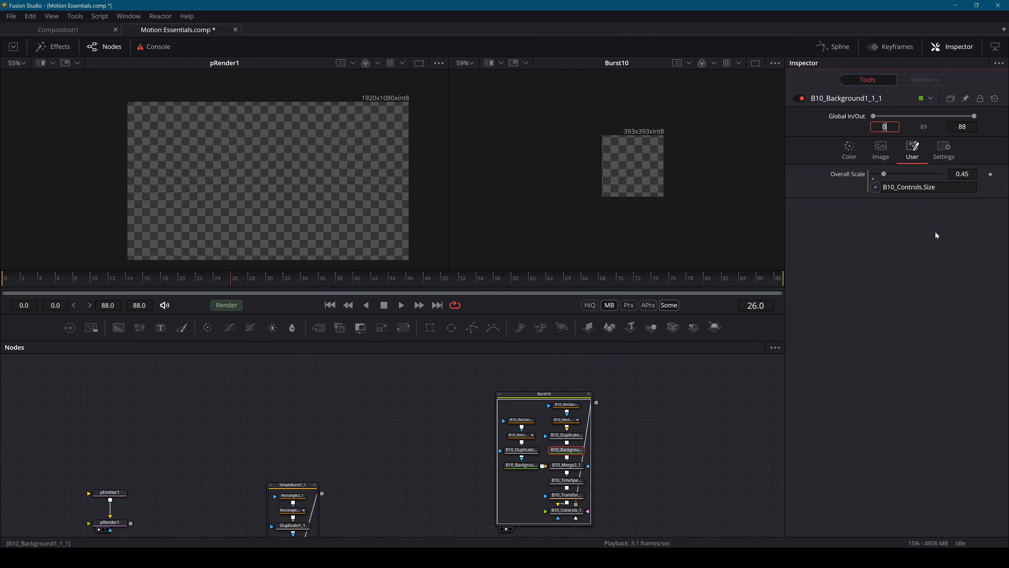
Check the burst at several frames, collapse Burst10, and reconnect it to pEmitter1 from above.
left_click(125, 286)
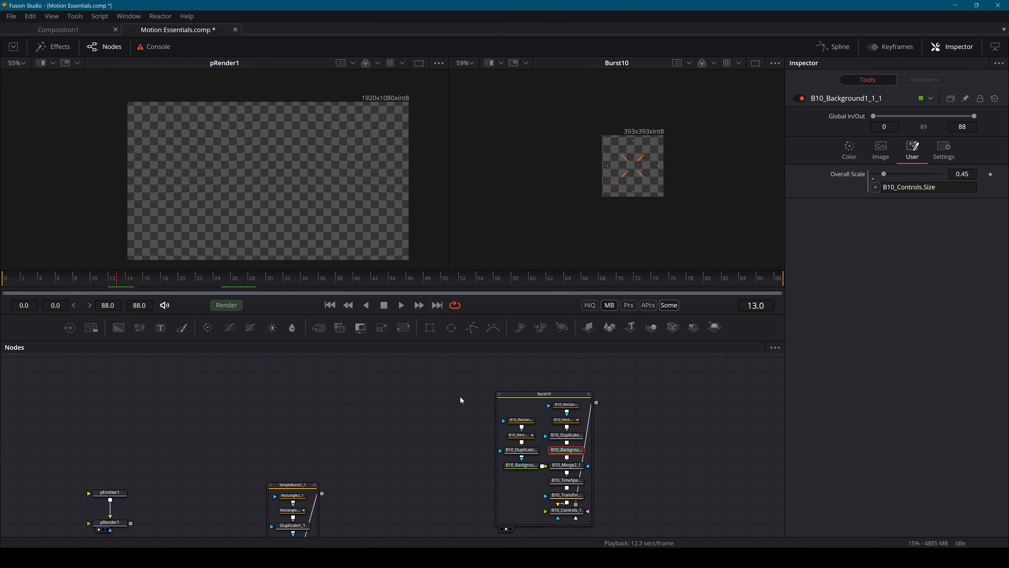
left_click(499, 395)
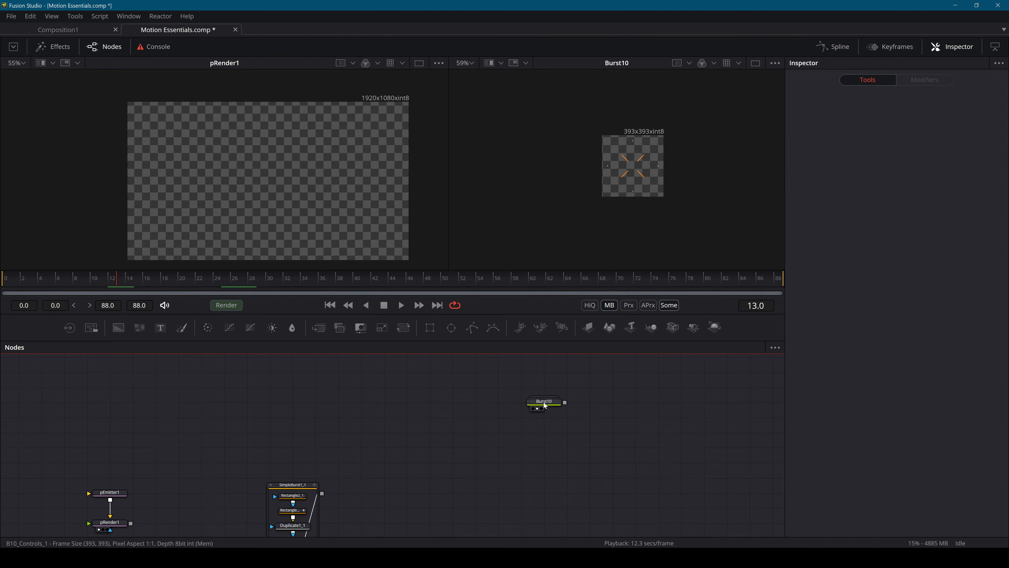
left_click_drag(545, 399, 304, 455)
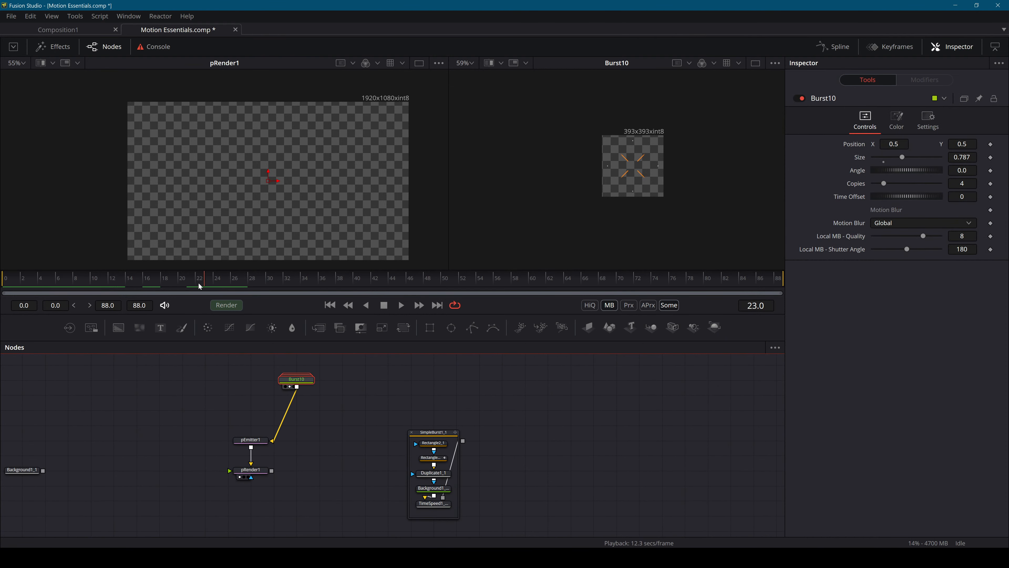
left_click(144, 286)
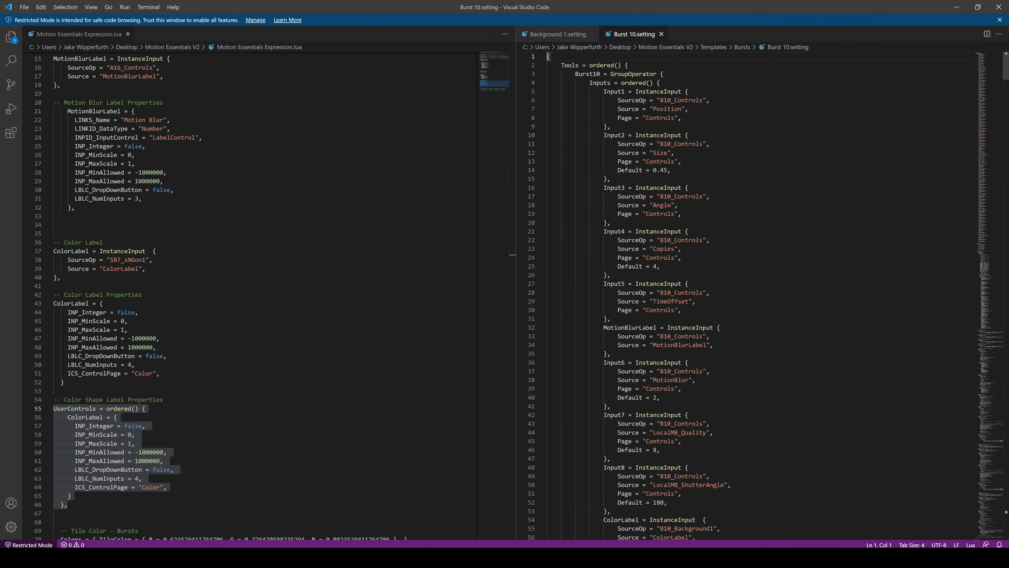
In Visual Studio Code, find B6 in Burst 10.setting, correct the OverallScale expression to B10_Controls.Size, and save the file.
scroll(754, 294, "down", 20)
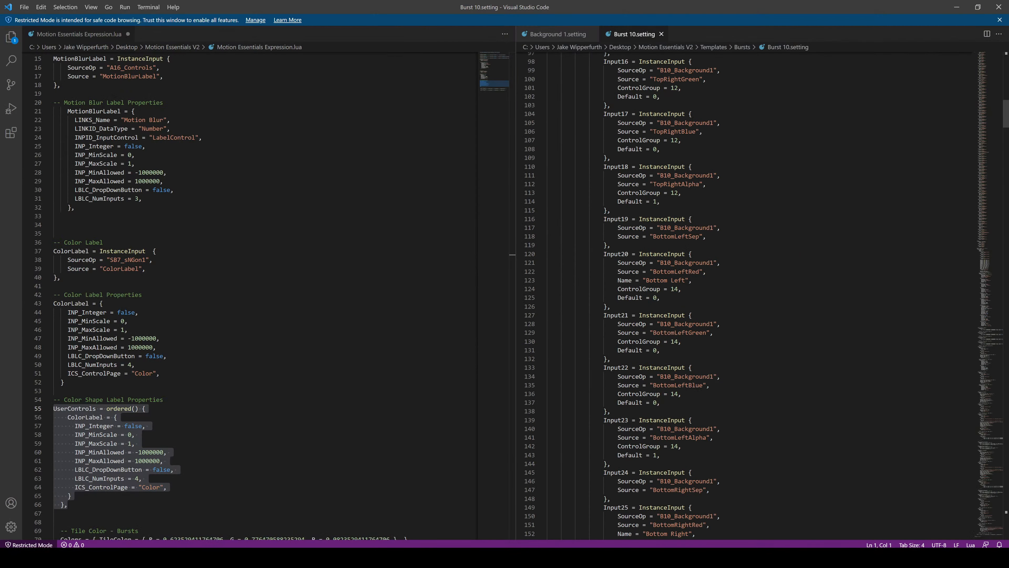
left_click(755, 175)
key("ctrl+f")
type("B6")
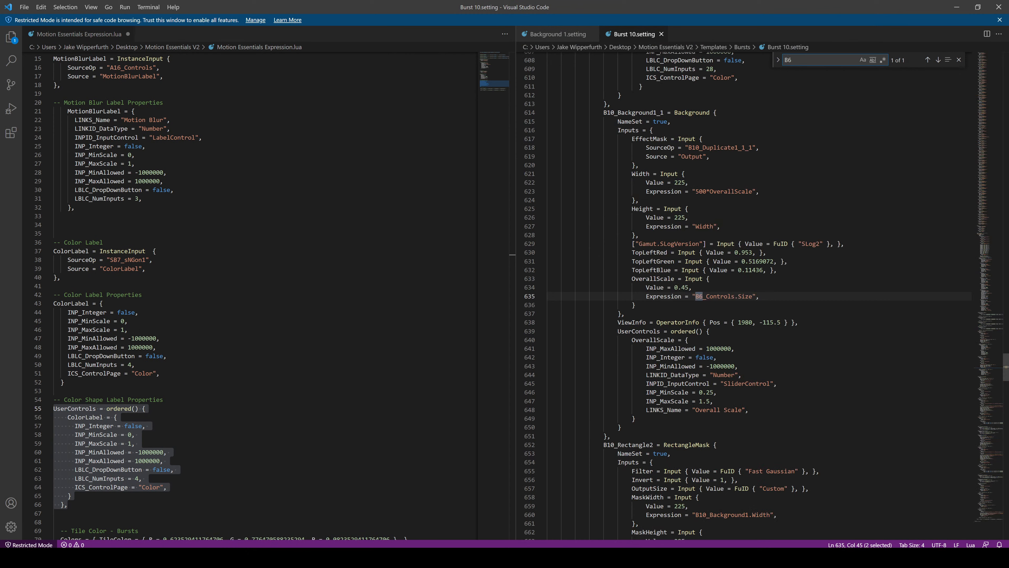
type("B10")
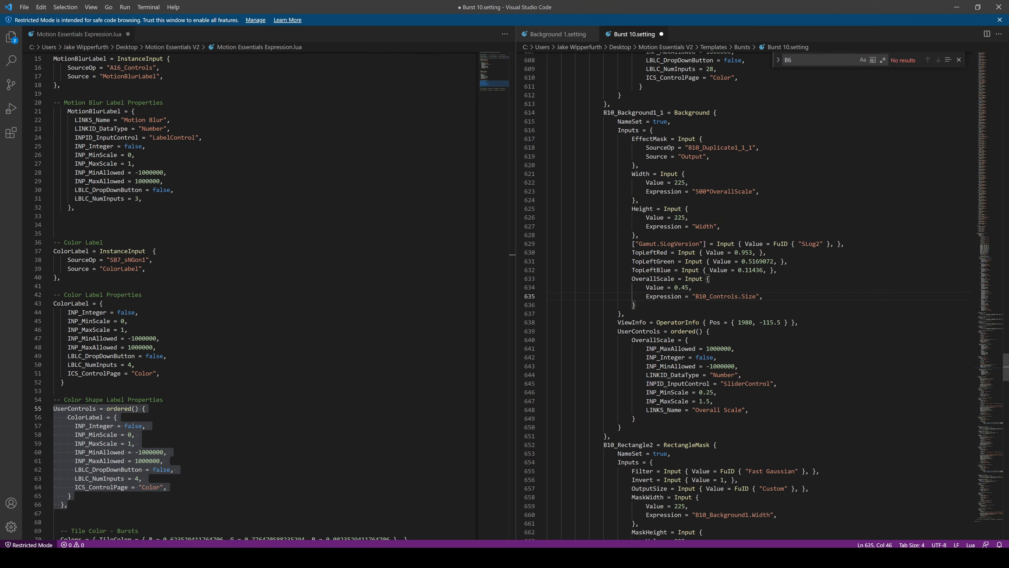
key("Down")
key("ctrl+s")
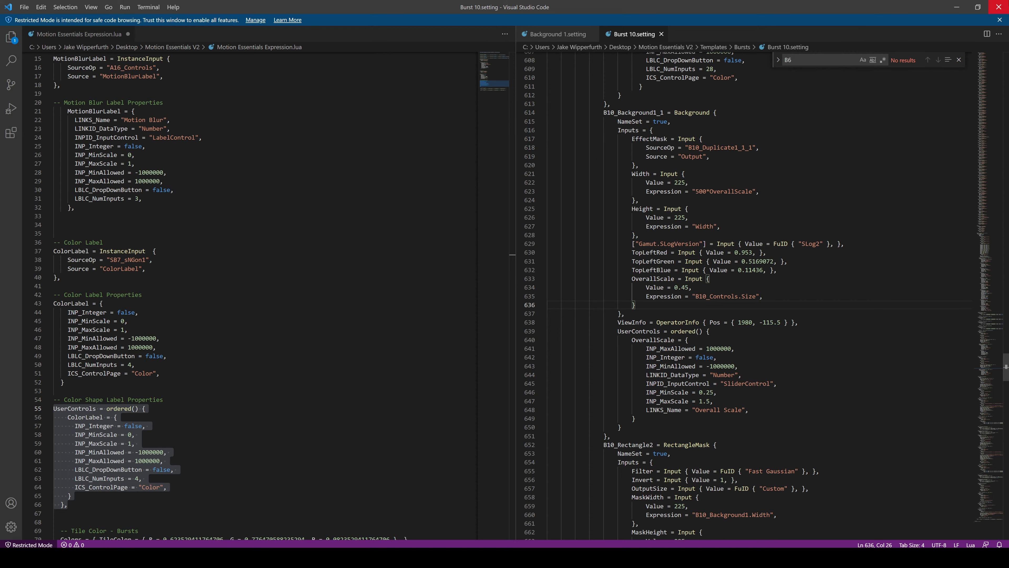
left_click(956, 7)
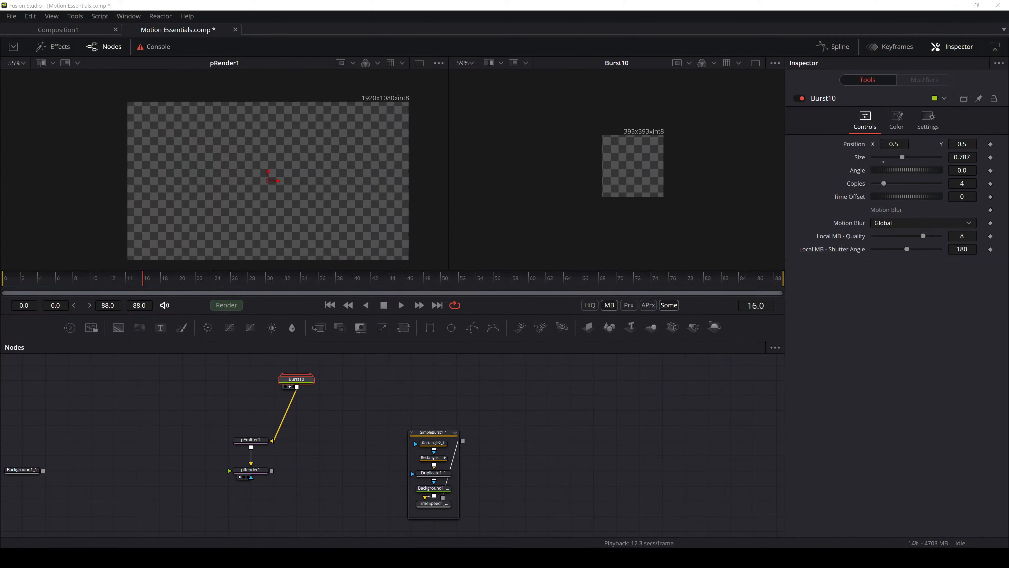
Back in Fusion Studio, add a Background node and merge Burst10 over it, feeding the merge into pEmitter1.
left_click(513, 393)
left_click(251, 440)
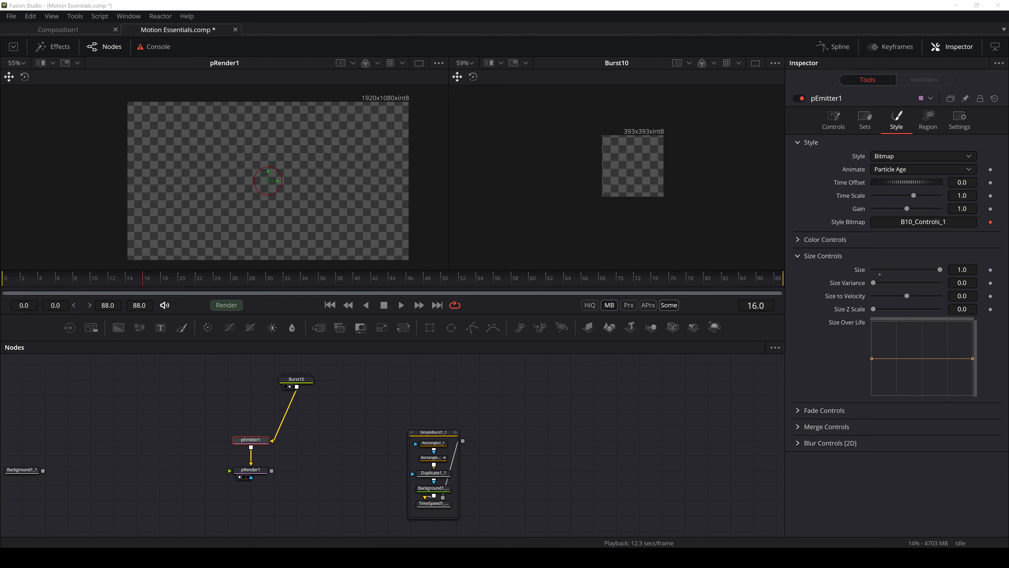
left_click(310, 379)
left_click_drag(118, 327, 231, 365)
left_click_drag(295, 395, 249, 395)
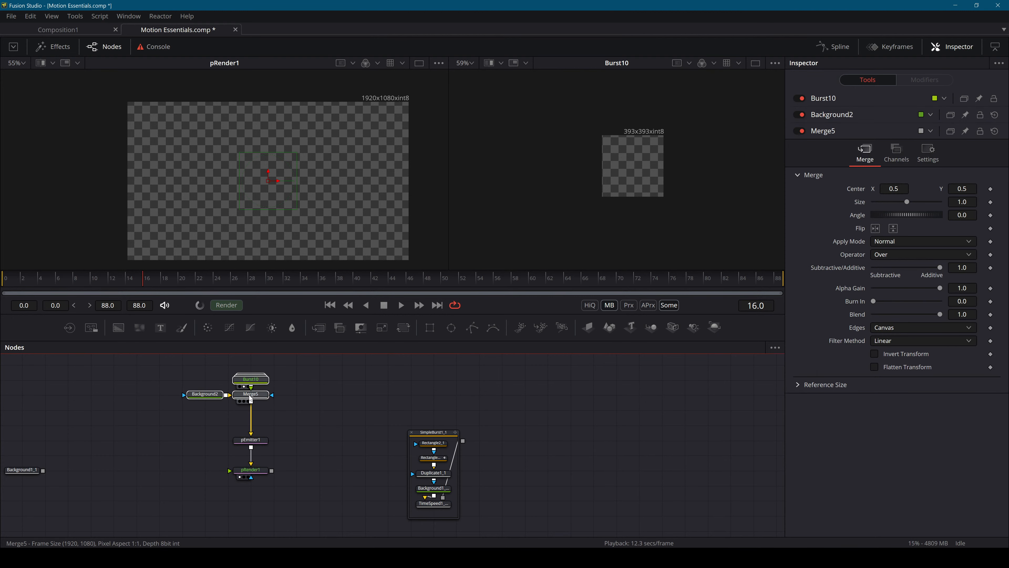
Preview the particle render briefly, set Background2's alpha to 0, and inspect the emitted bursts up close.
key("space")
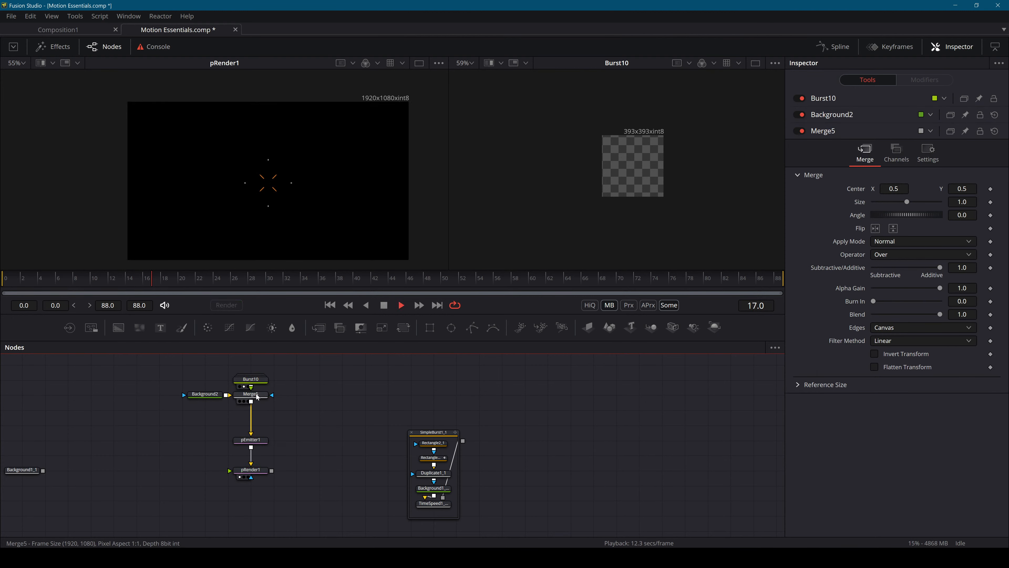
key("space")
left_click(205, 394)
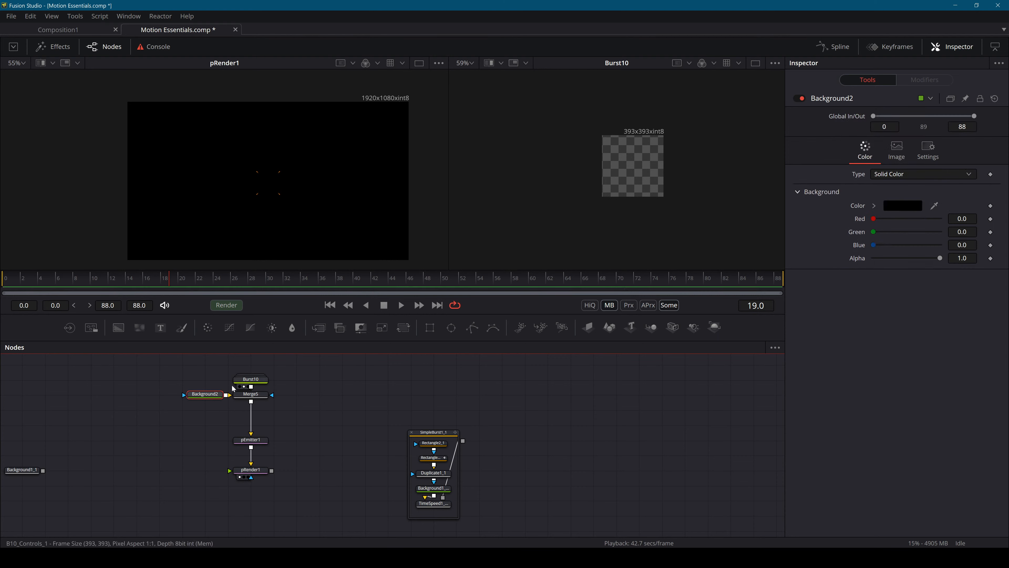
left_click_drag(880, 259, 873, 258)
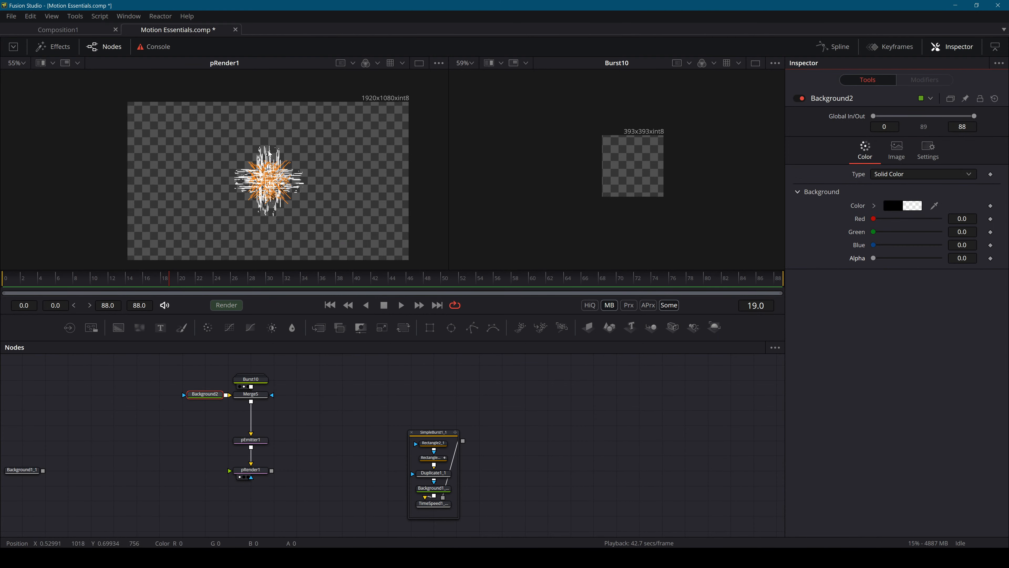
scroll(275, 159, "up", 10)
scroll(276, 157, "down", 10)
scroll(283, 172, "up", 1)
scroll(285, 173, "up", 3)
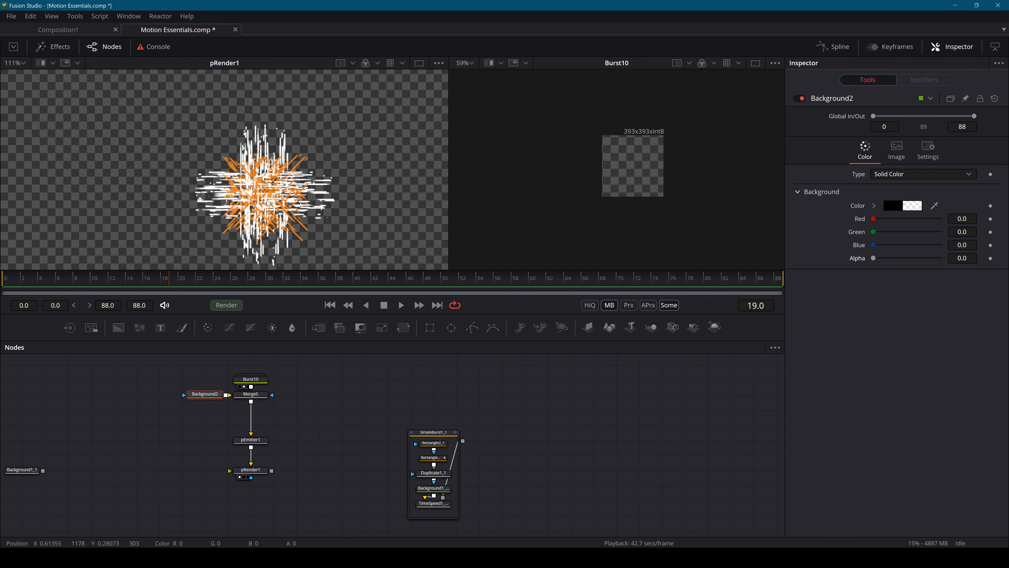
scroll(171, 156, "down", 10)
scroll(230, 148, "up", 2)
scroll(230, 149, "up", 4)
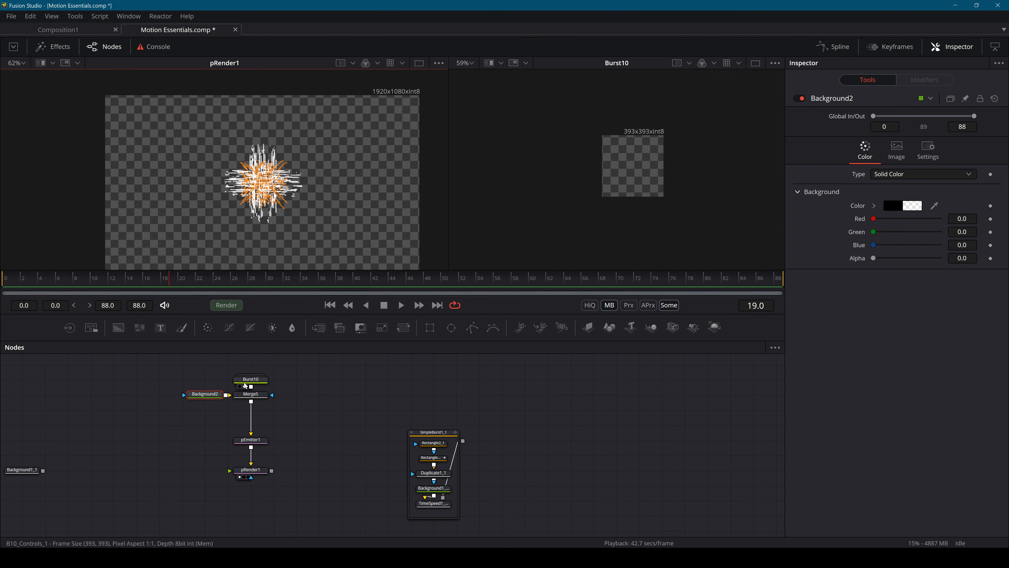
Select Burst10 and play the particle render from the first frame several times to check the burst animation.
left_click(260, 379)
left_click(330, 305)
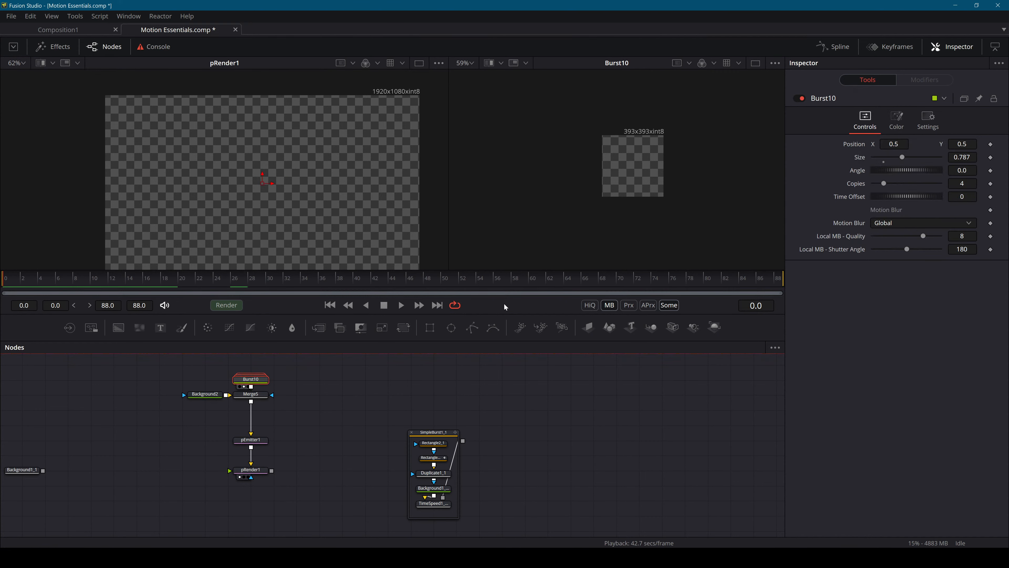
left_click(402, 305)
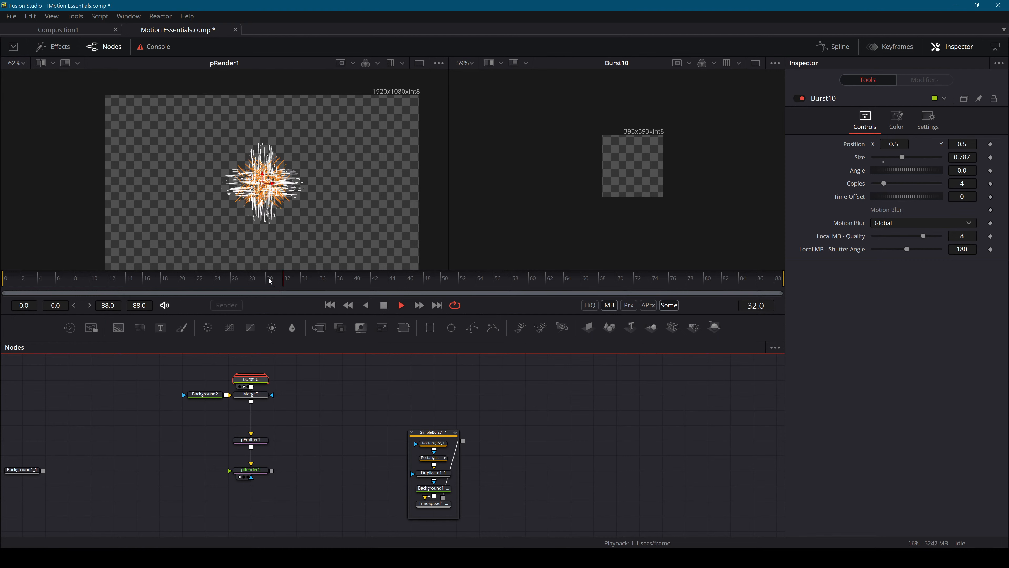
left_click_drag(266, 280, 7, 296)
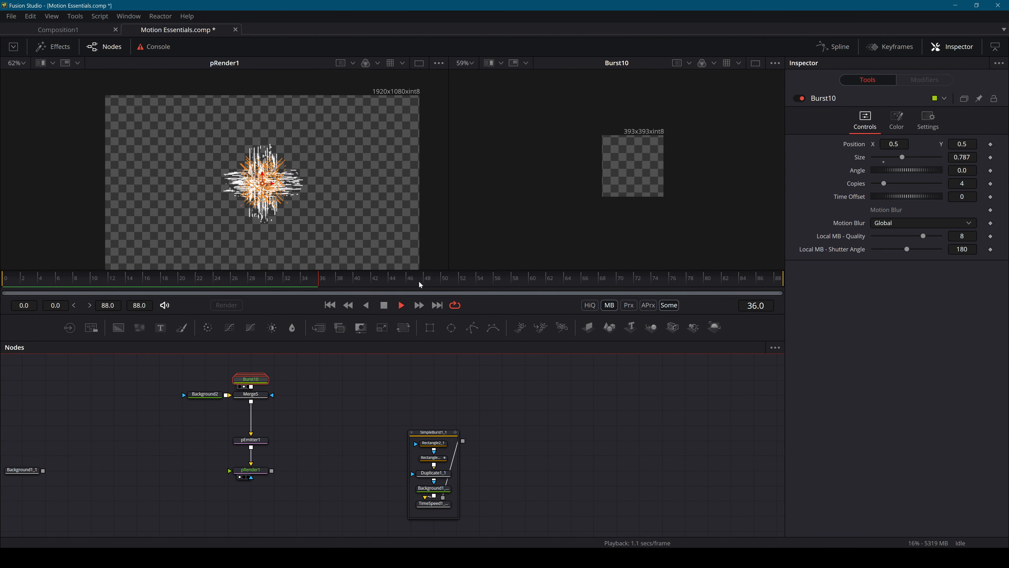
left_click(2, 277)
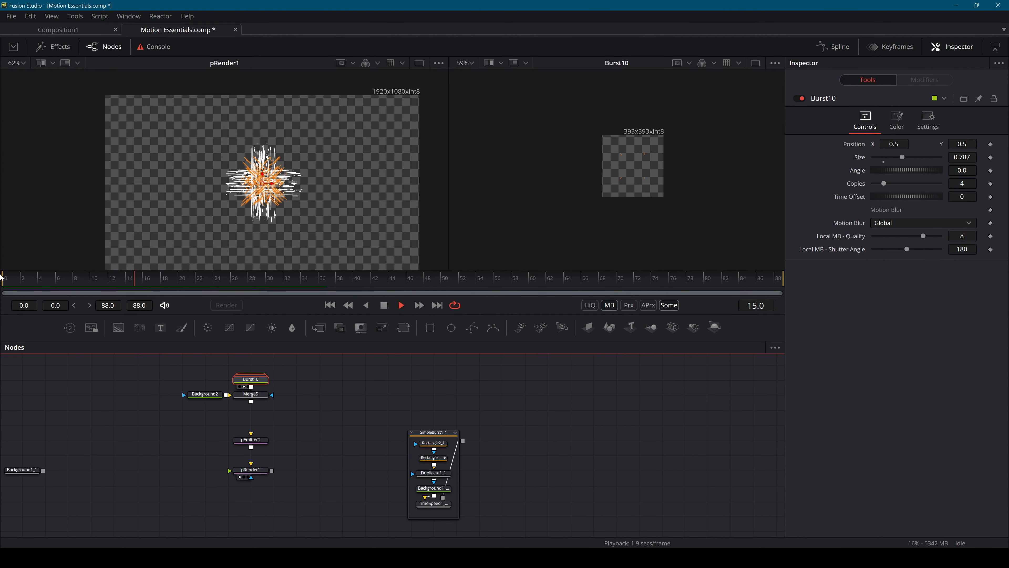
key("space")
left_click(2, 292)
key("space")
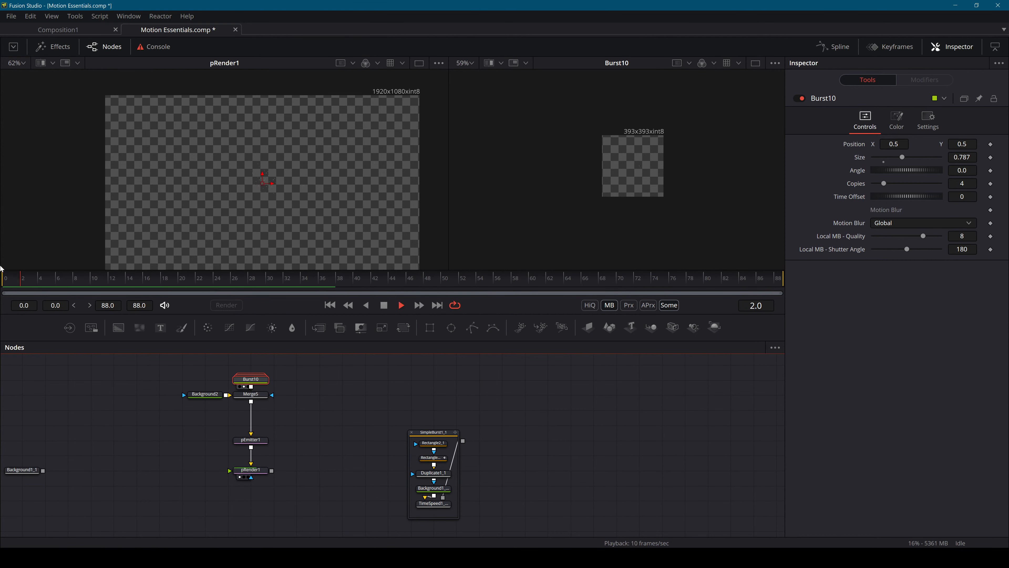
key("space")
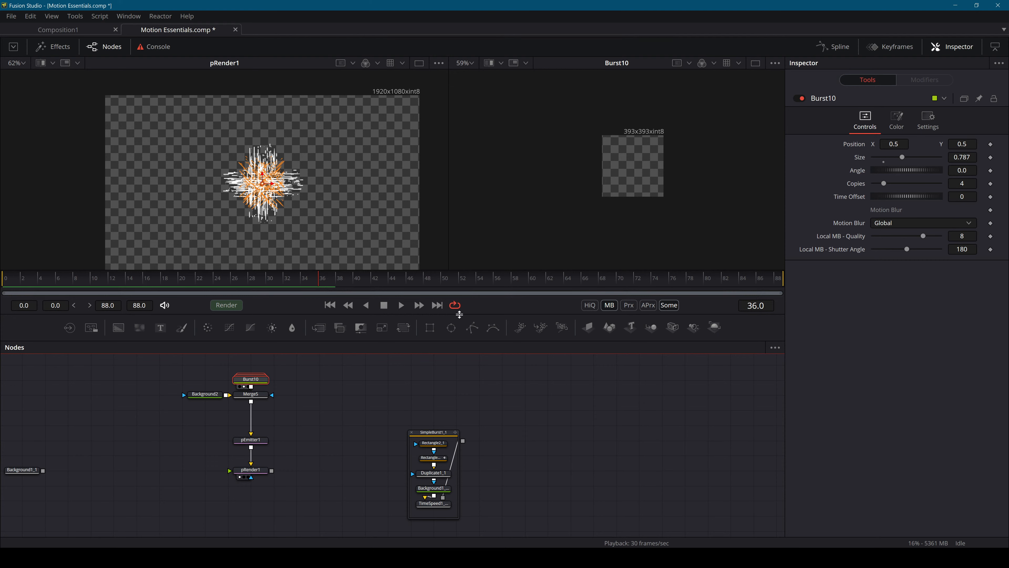
Move Burst10 away from Merge5 and ungroup it into its individual nodes.
left_click_drag(345, 407, 399, 444)
left_click_drag(294, 410, 396, 400)
right_click(409, 401)
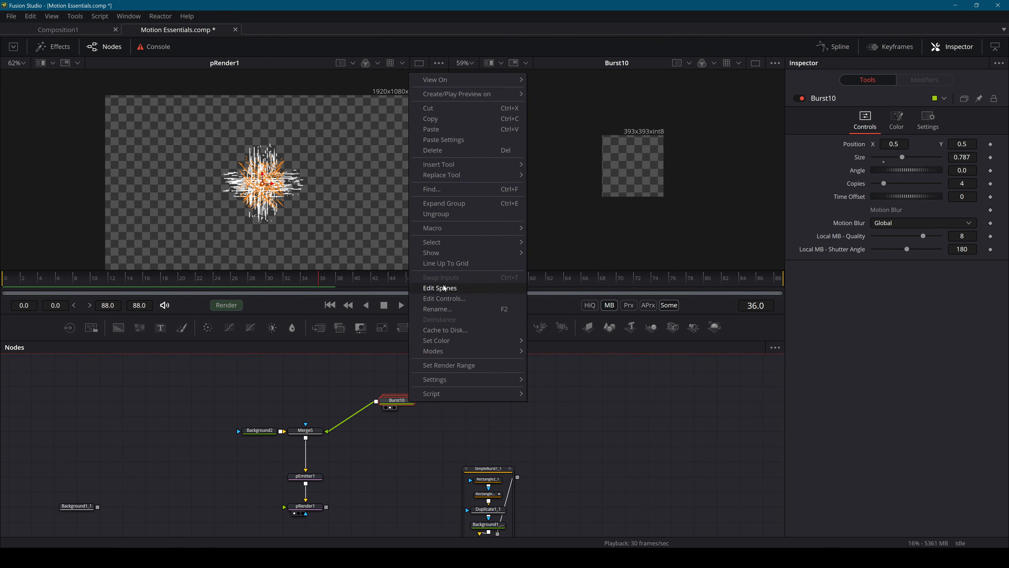
left_click(395, 401)
right_click(394, 401)
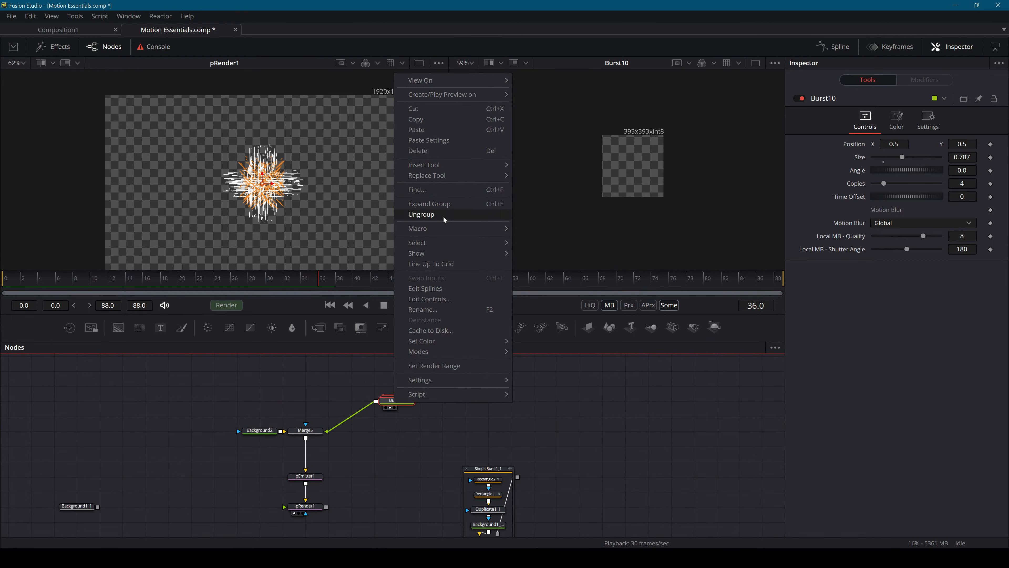
left_click(421, 214)
Disconnect Merge5 from pEmitter1 and try B10_Background1_2 as the emitter's style bitmap, removing that connection again.
left_click_drag(332, 434, 417, 458)
left_click(355, 468)
left_click_drag(419, 424, 349, 492)
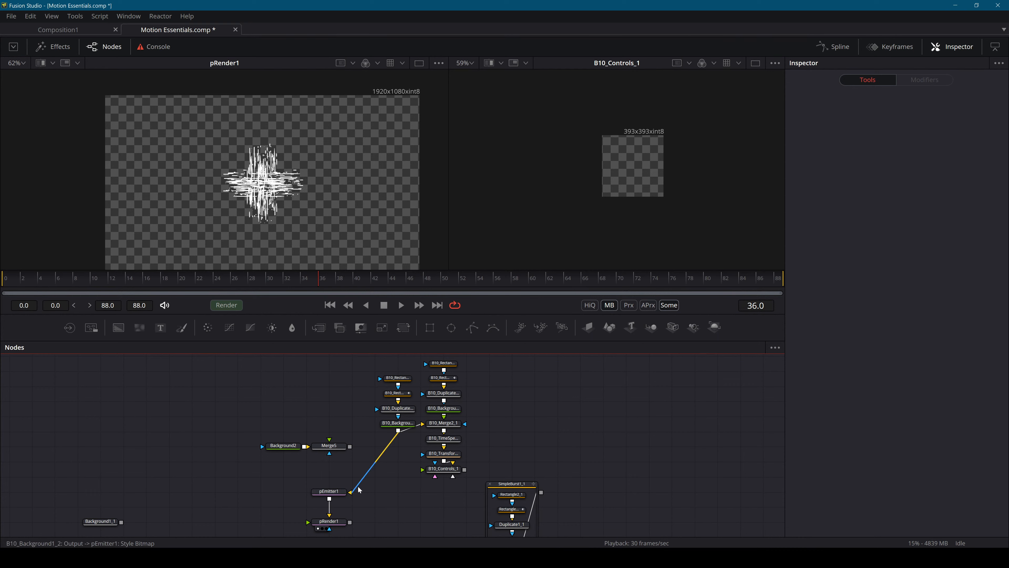
left_click_drag(356, 487, 384, 486)
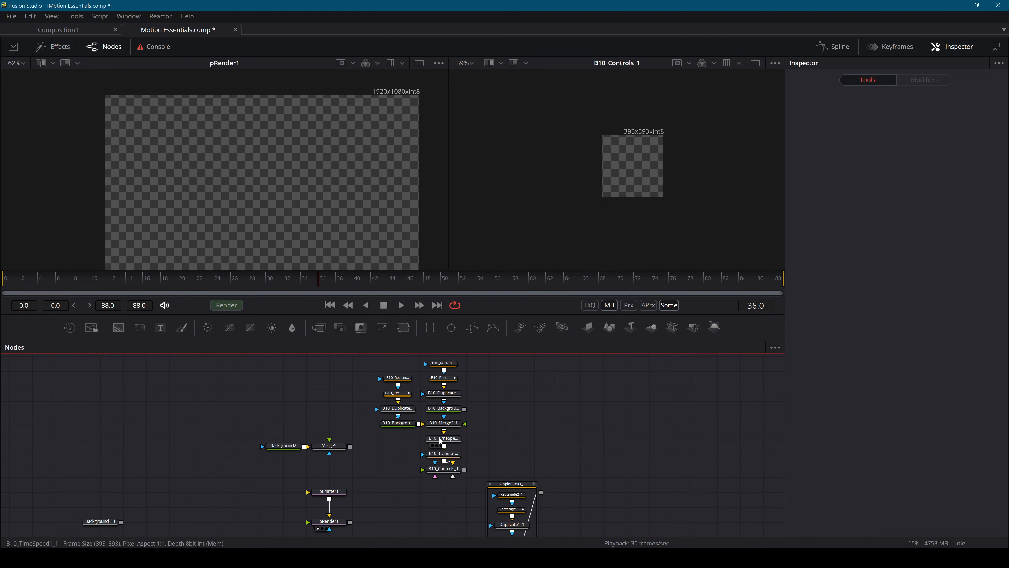
Feed B10_Merge2_1 into pEmitter1 and reconnect B10_Background1_1_1 to the merge.
left_click_drag(443, 431, 339, 494)
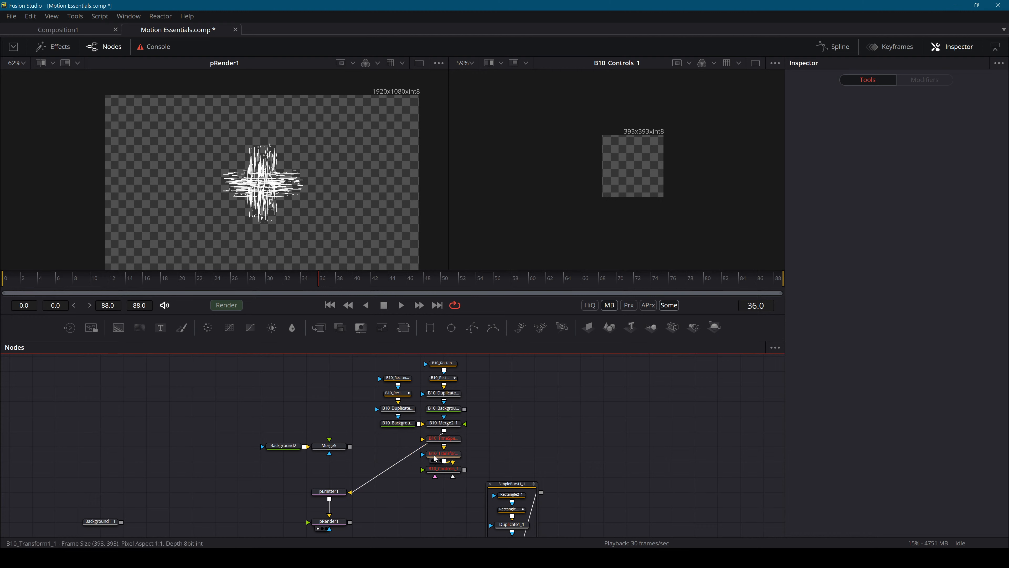
left_click(444, 423)
mouse_move(464, 410)
left_mouse_down()
mouse_move(464, 424)
mouse_move(498, 422)
mouse_move(445, 422)
mouse_move(454, 431)
left_mouse_up()
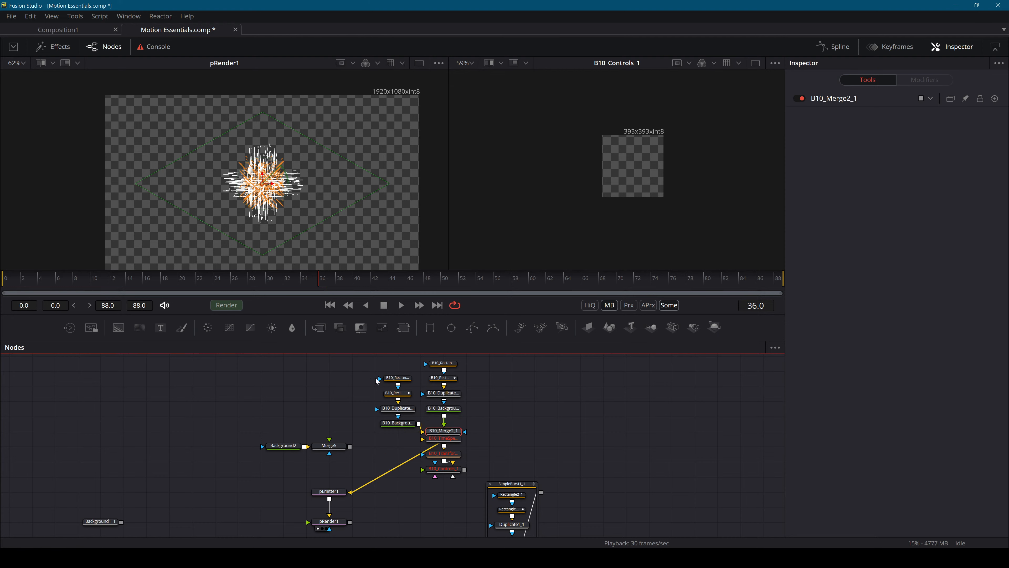
Select all the ungrouped B10 nodes and line them up to the grid.
left_click_drag(466, 497, 375, 356)
right_click(403, 401)
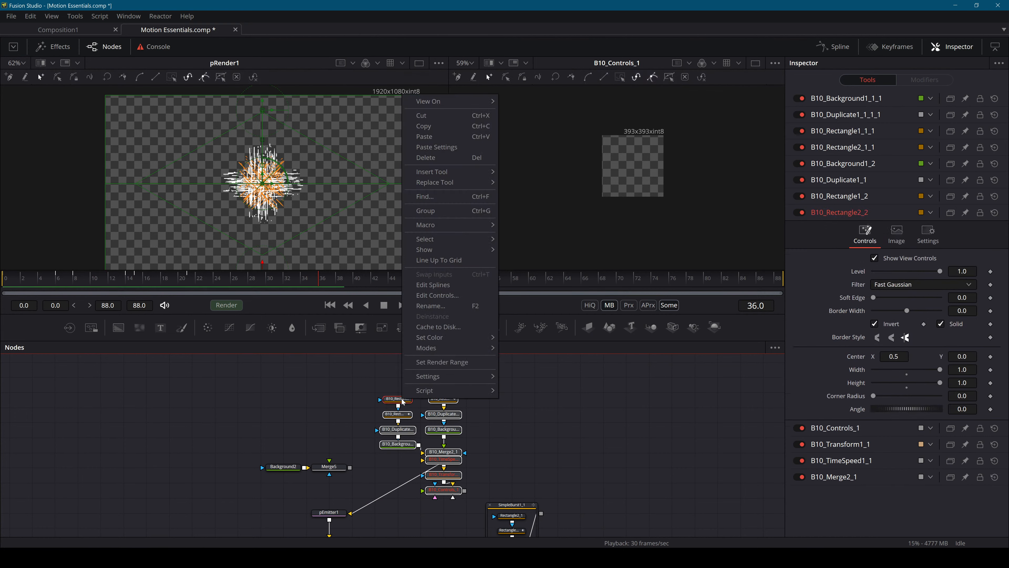
left_click(438, 260)
Try feeding B10_TimeSpeed1_1 into pEmitter1 in place of B10_Merge2_1, and select the time speed node.
scroll(532, 459, "up", 1)
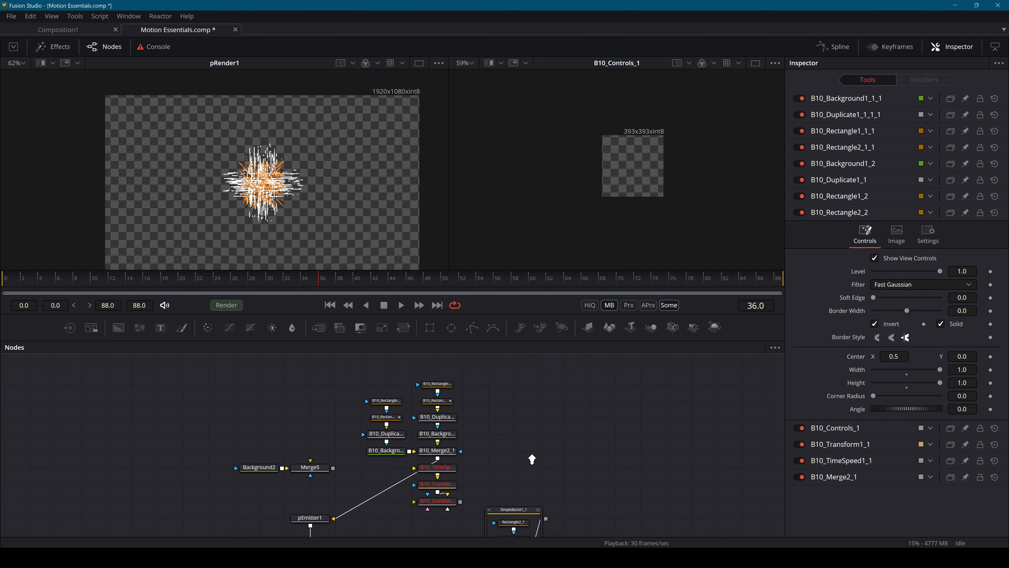
scroll(532, 459, "up", 2)
left_click_drag(426, 455, 490, 418)
left_click_drag(356, 492, 317, 503)
left_click(320, 501)
left_click(479, 436)
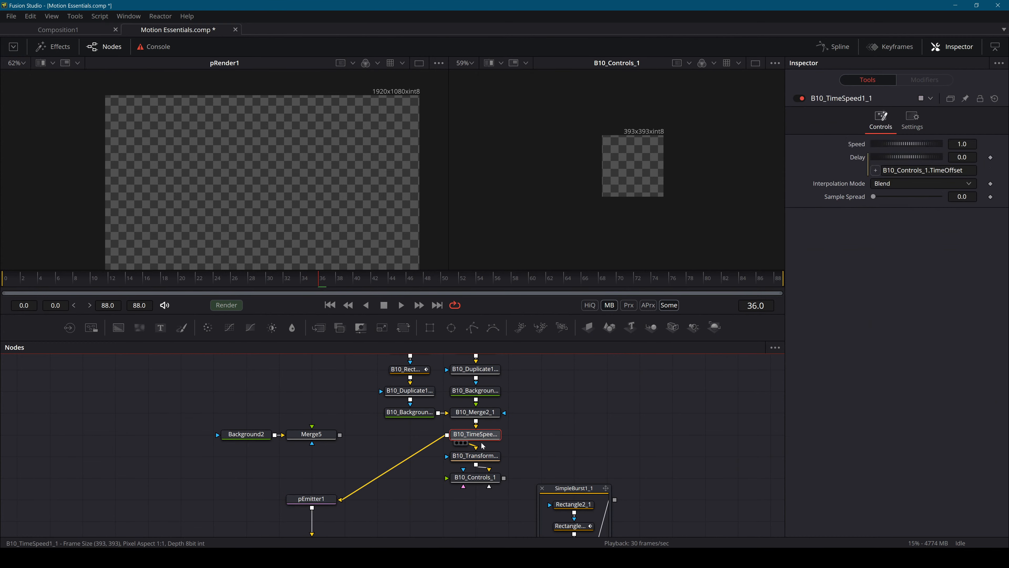
Try the Nearest and Flow interpolation modes on B10_TimeSpeed1_1 and look through its settings.
left_click(898, 186)
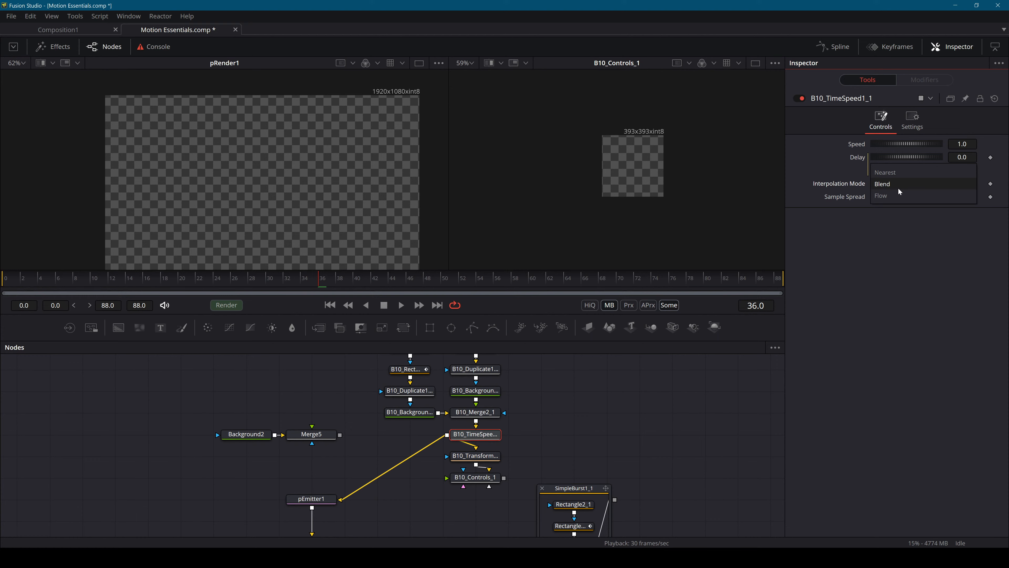
left_click(896, 174)
left_click(893, 186)
left_click(893, 194)
left_click(894, 187)
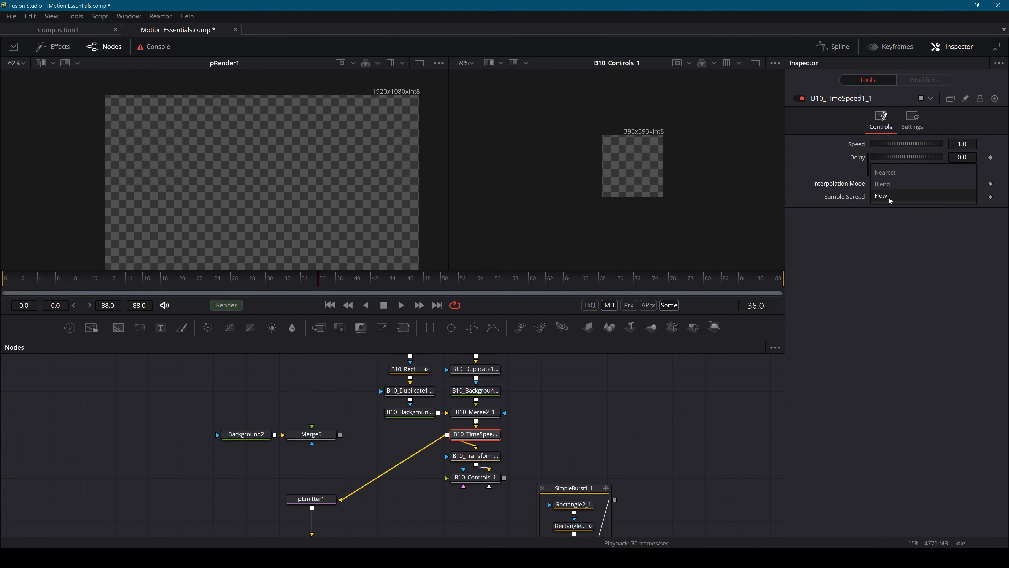
left_click(888, 197)
left_click(912, 120)
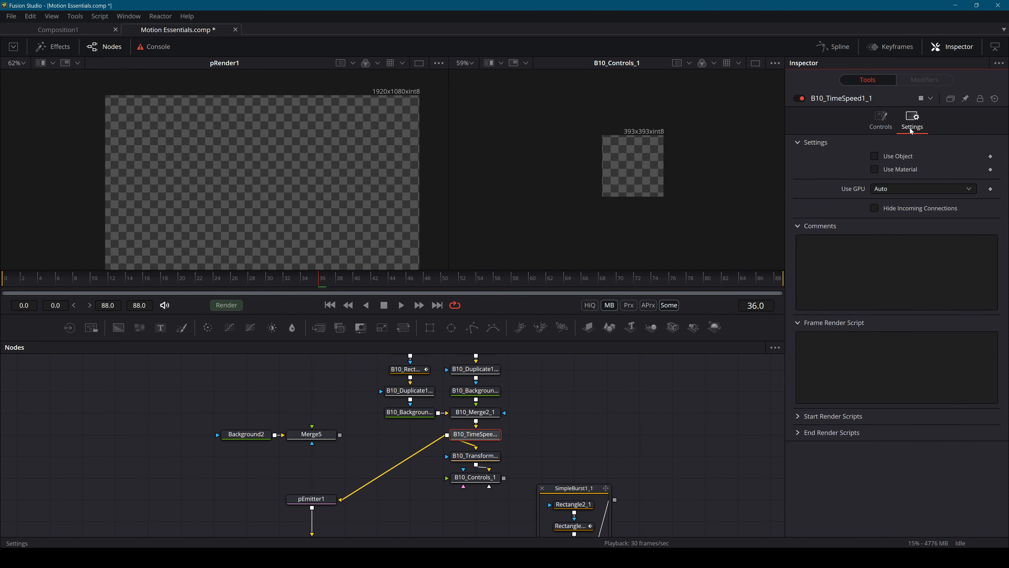
left_click(880, 124)
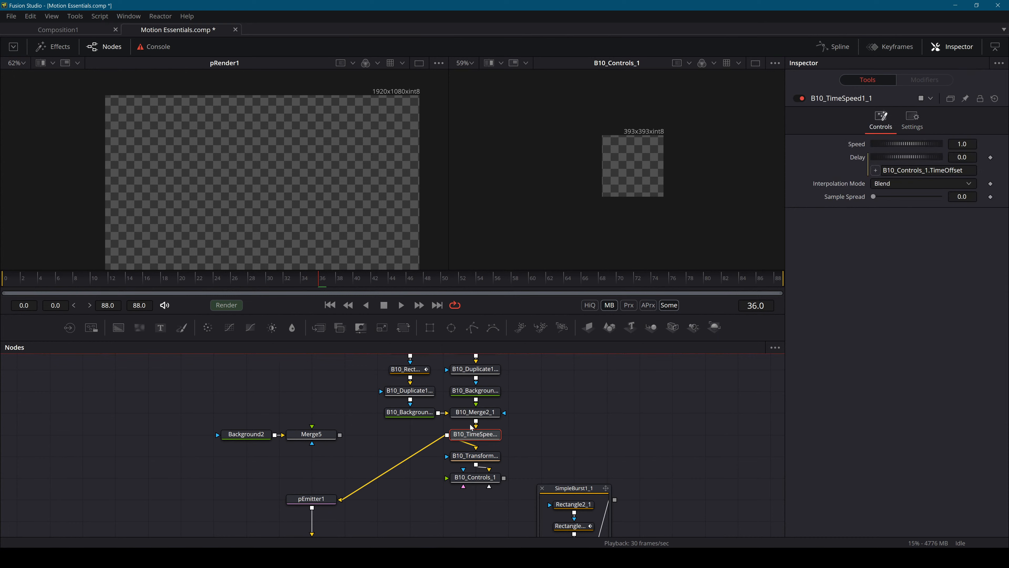
Connect the output of B10_Merge2_1 to pEmitter1 again, bypassing the time speed node.
left_click_drag(475, 420, 340, 499)
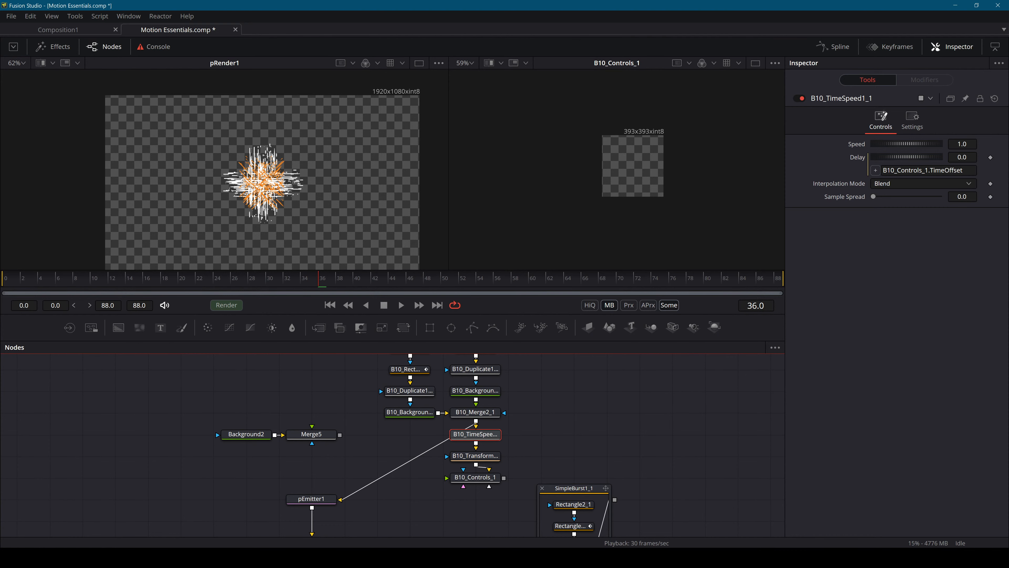
scroll(635, 423, "down", 5)
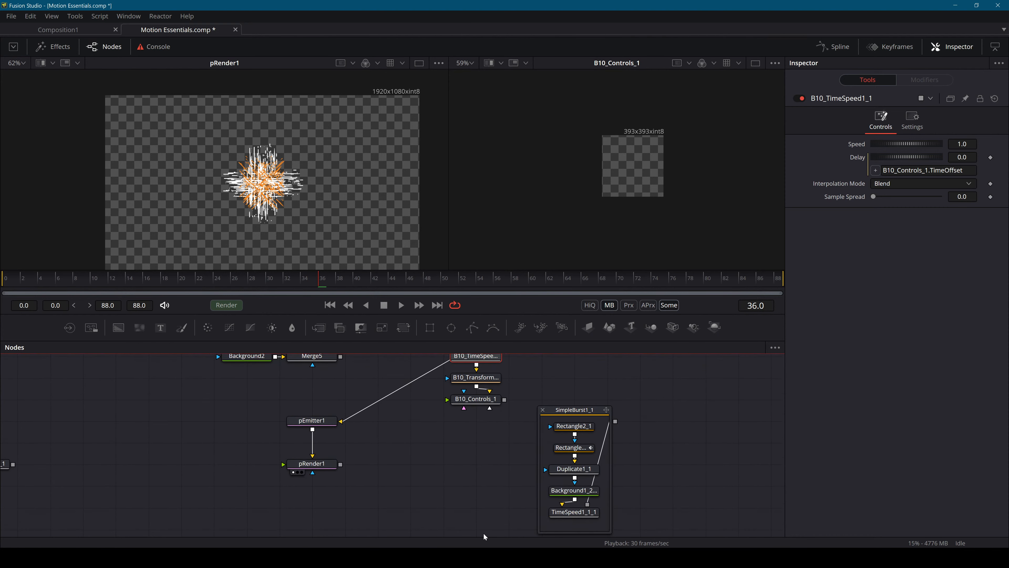
Switch to Visual Studio Code and select the entire contents of Burst 10.setting.
left_click(487, 557)
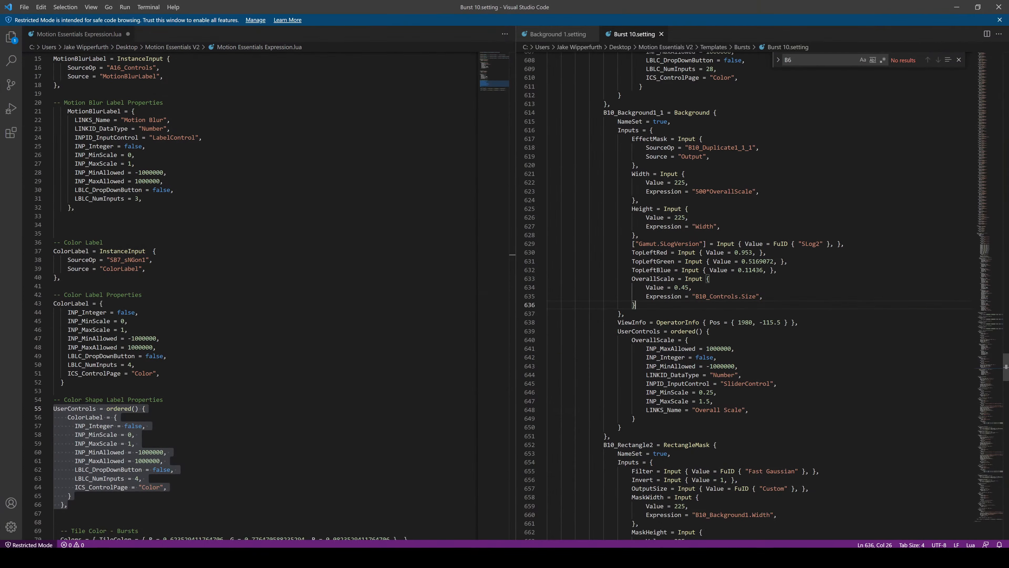
scroll(746, 298, "up", 15)
scroll(707, 254, "up", 20)
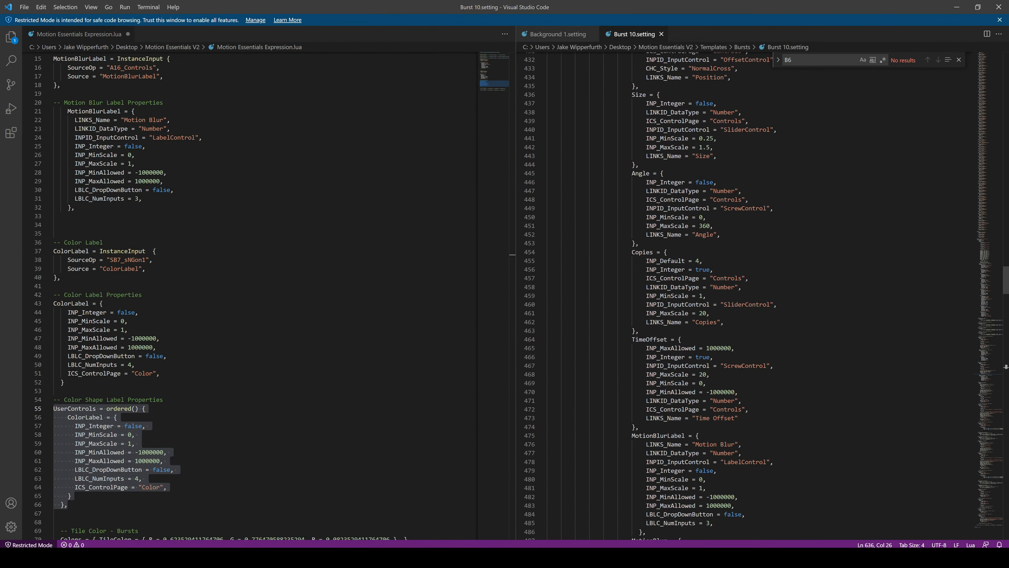
triple_click(693, 168)
key("ctrl+a")
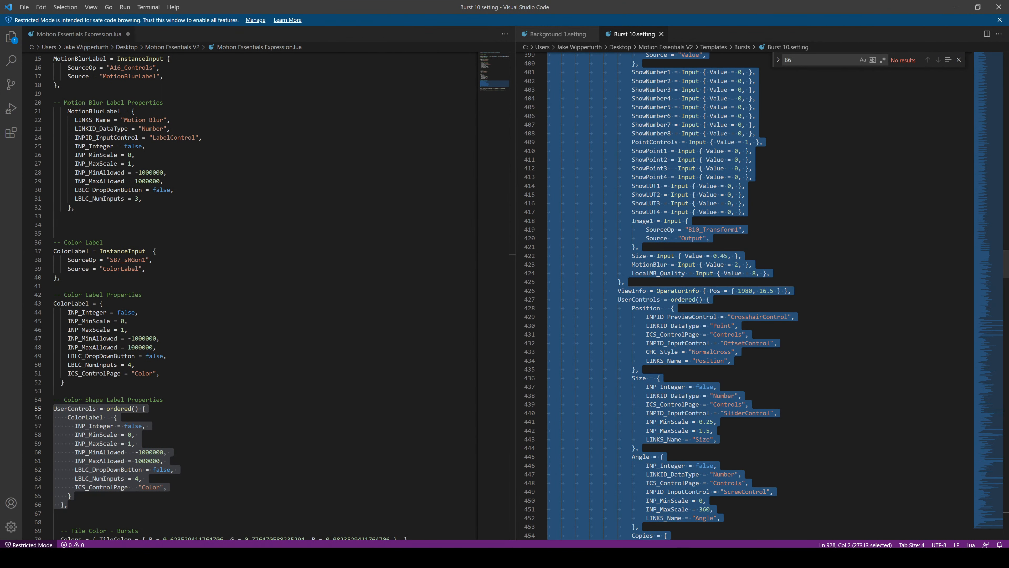
Return to Fusion Studio, add another Burst10 to the node graph, and delete it again.
right_click(398, 557)
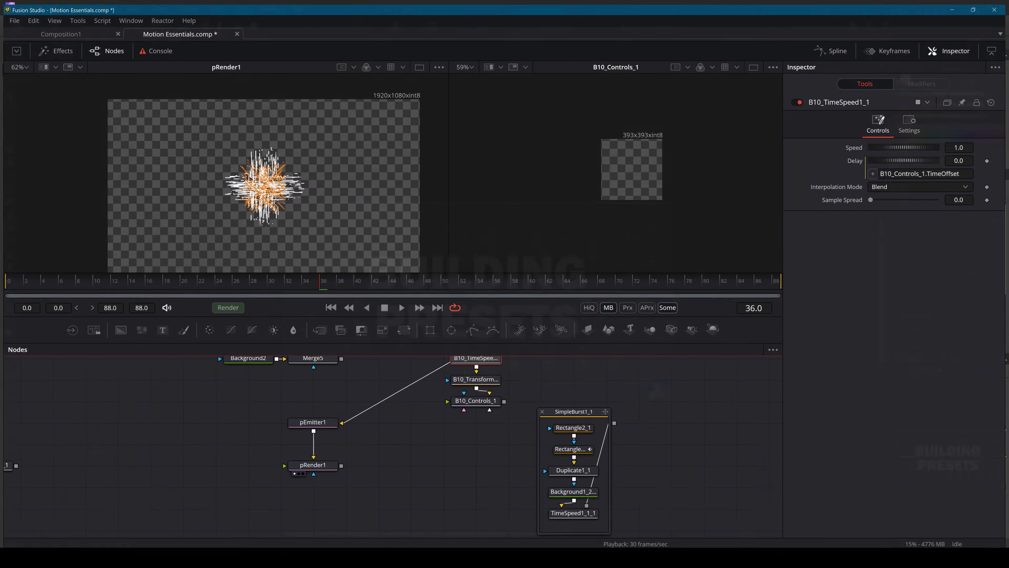
left_click_drag(652, 417, 600, 476)
key("alt+Tab")
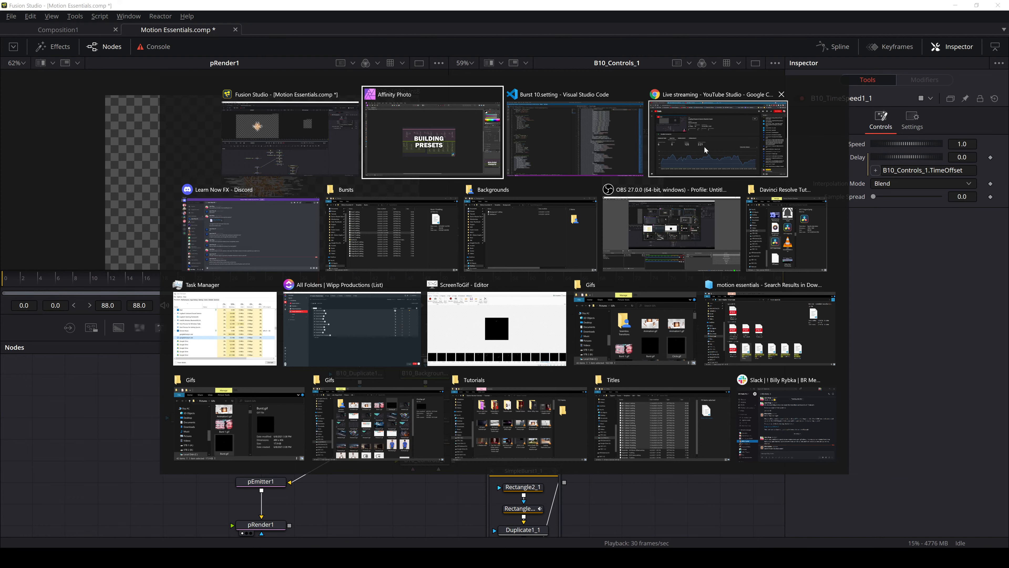
key("Escape")
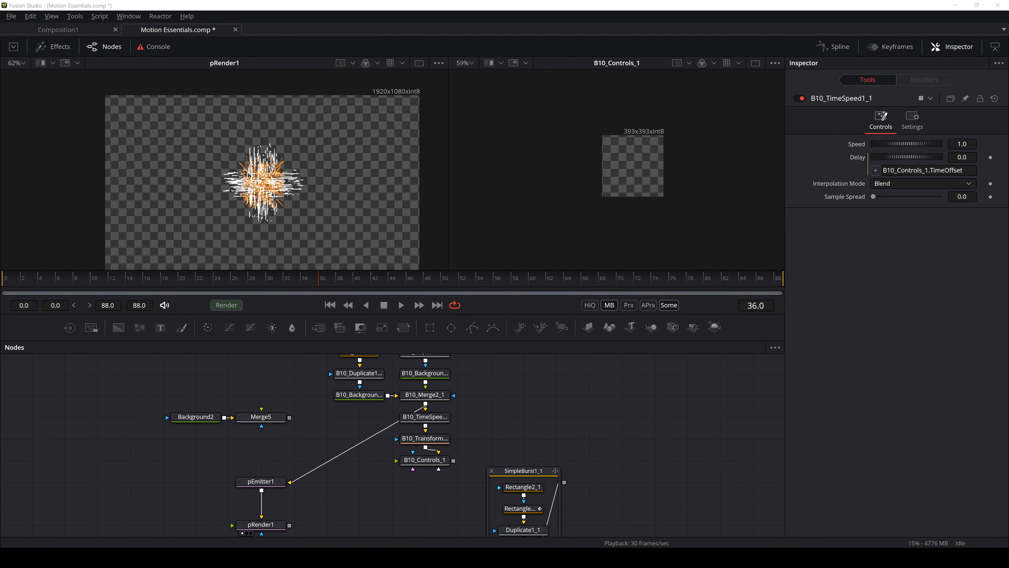
left_click_drag(695, 366, 684, 439)
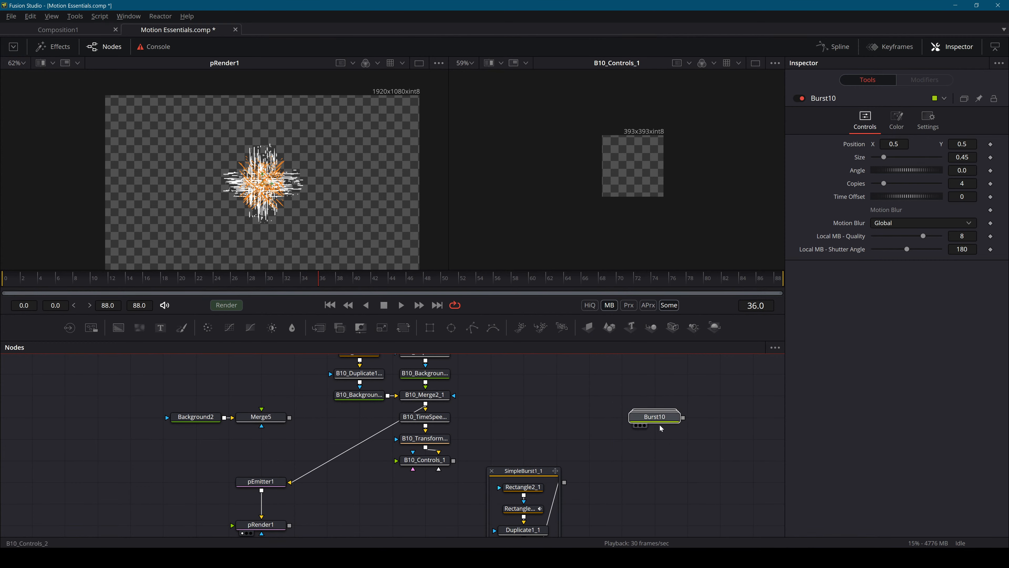
key("Delete")
Add a new TimeSpeed node in the empty area beside the ungrouped B10 nodes, finding it with "time".
left_click_drag(554, 422, 682, 458)
left_click(573, 455)
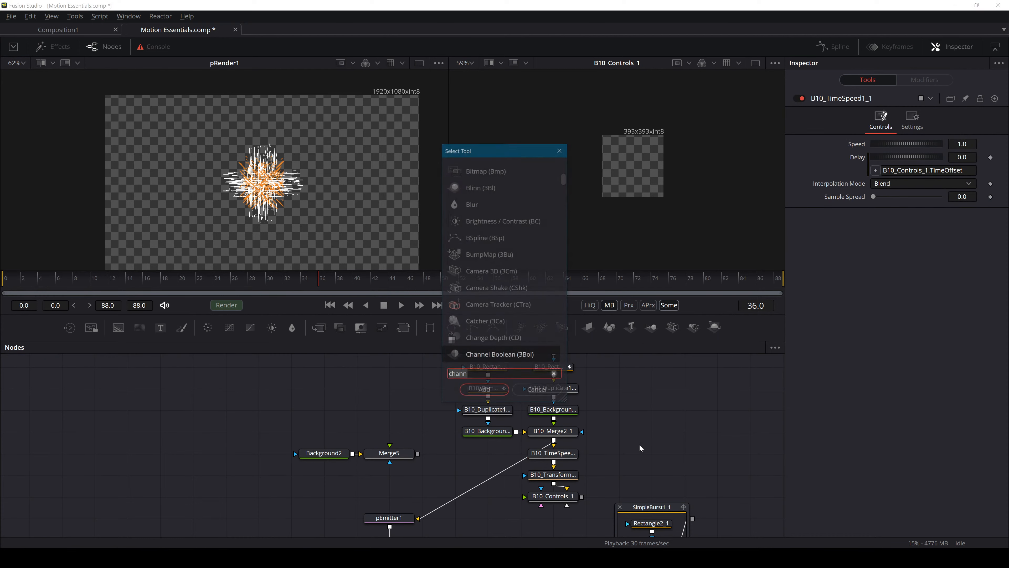
key("shift+space")
type("time")
key("Return")
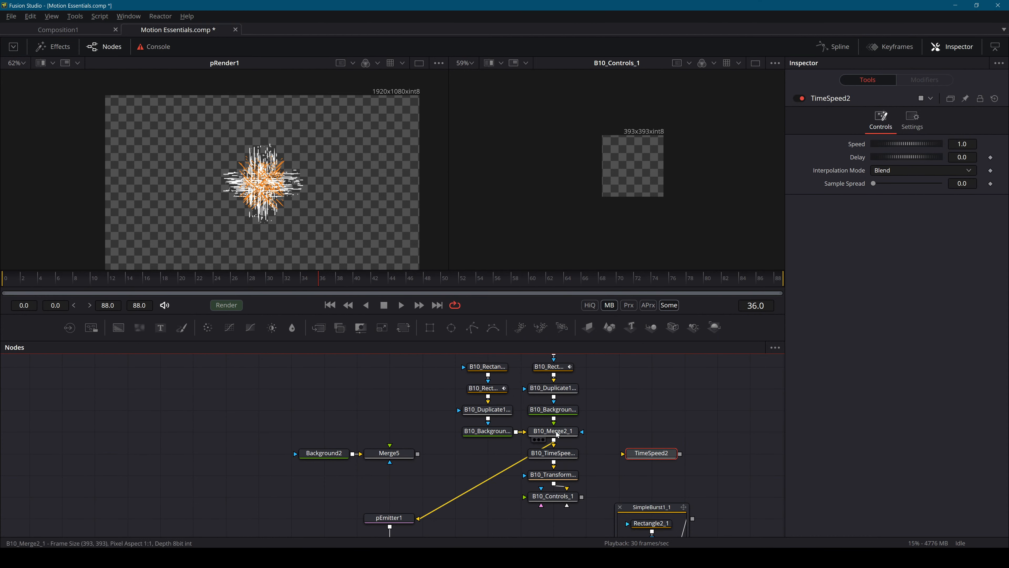
Insert TimeSpeed2 between B10_Merge2_1 and pEmitter1, place it beside B10_Transform1_1, and compare its settings with those of B10_TimeSpeed1_1.
mouse_move(554, 440)
left_mouse_down()
mouse_move(623, 457)
mouse_move(461, 490)
mouse_move(418, 522)
left_mouse_up()
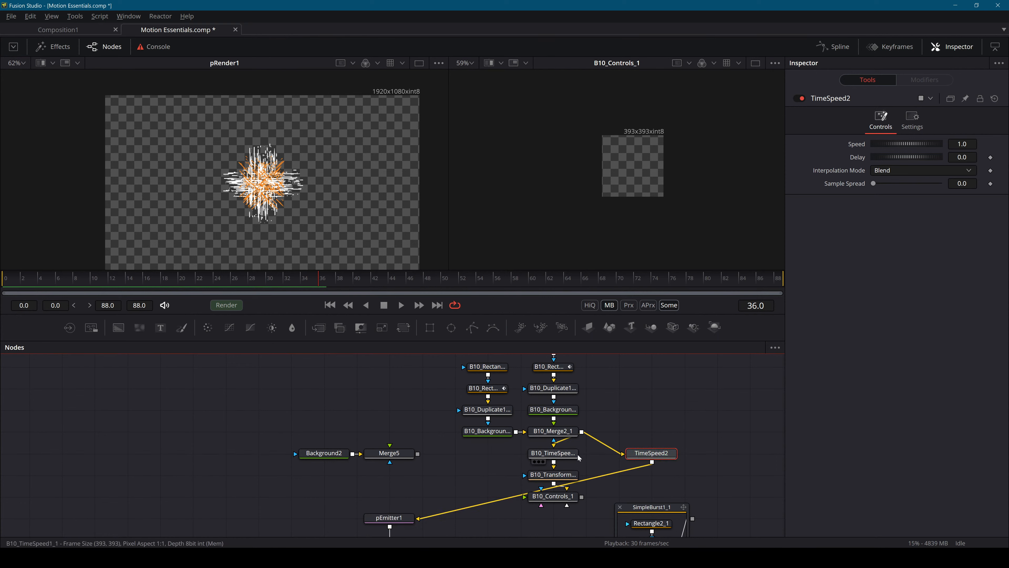
left_click_drag(650, 453, 486, 475)
left_click(553, 457)
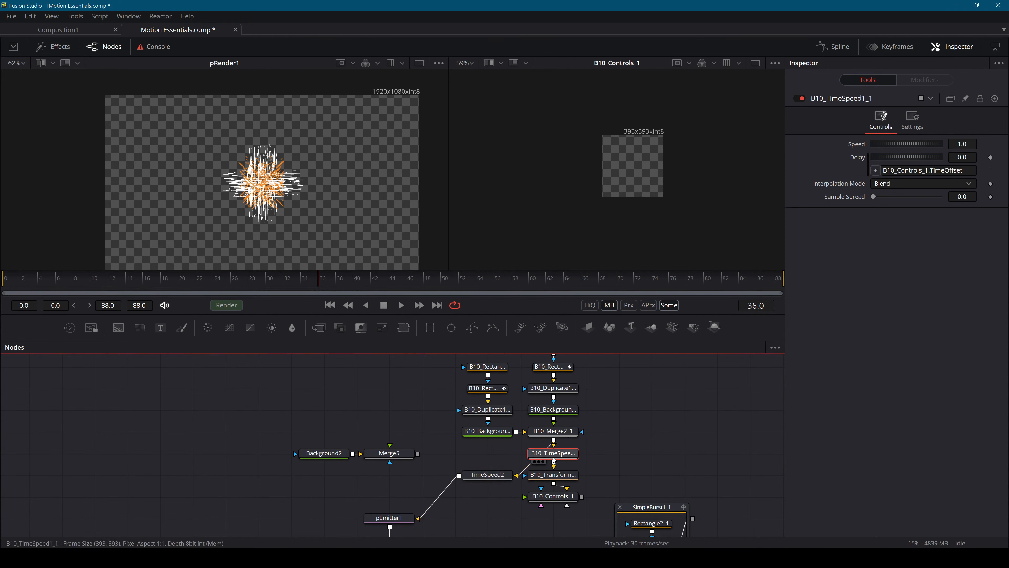
left_click(499, 476)
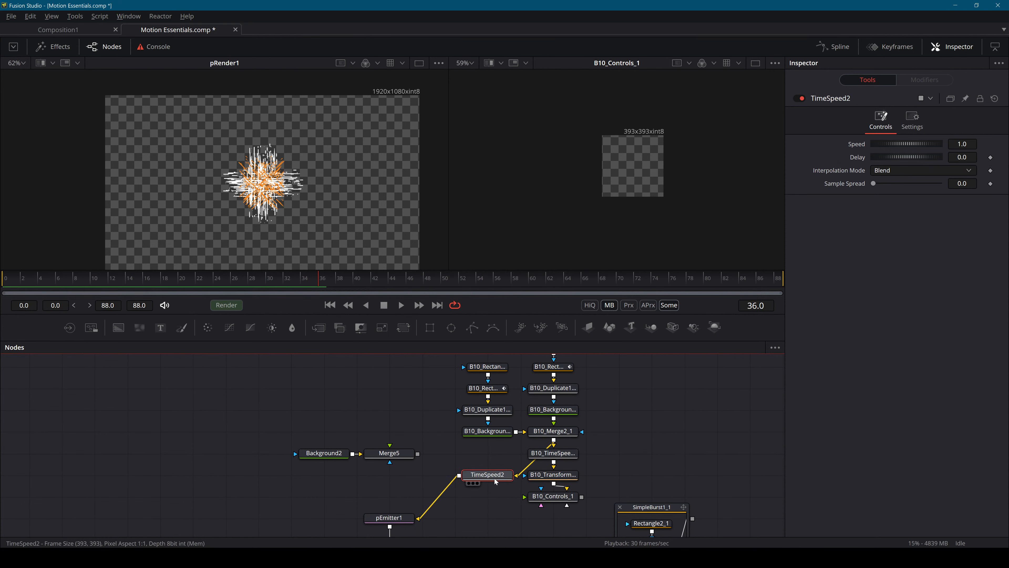
left_click(569, 457)
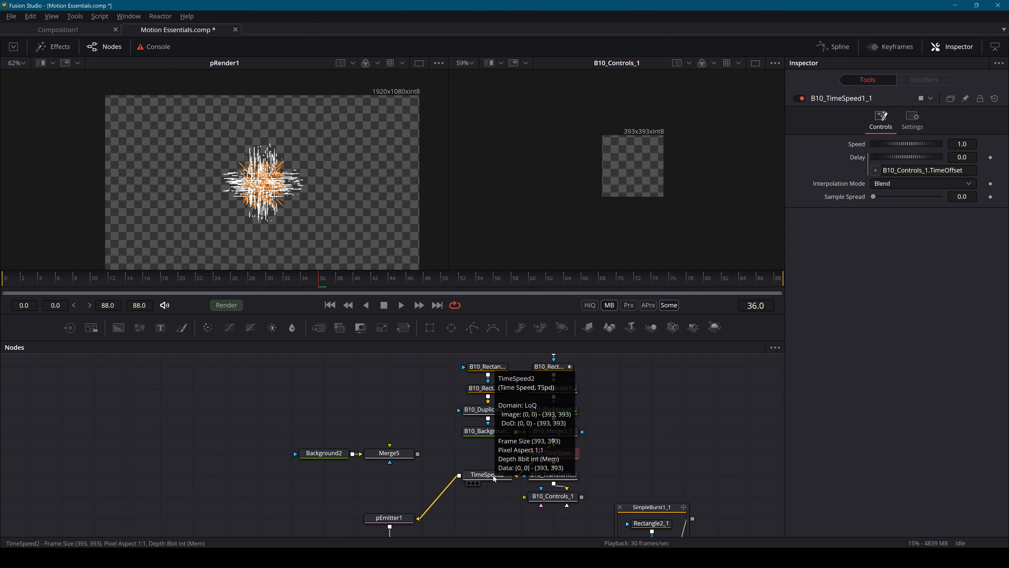
Copy the Delay expression B10_Controls_1.TimeOffset from B10_TimeSpeed1_1 and apply it as an expression on the Delay of TimeSpeed2.
left_click(931, 171)
key("ctrl+a")
key("ctrl+c")
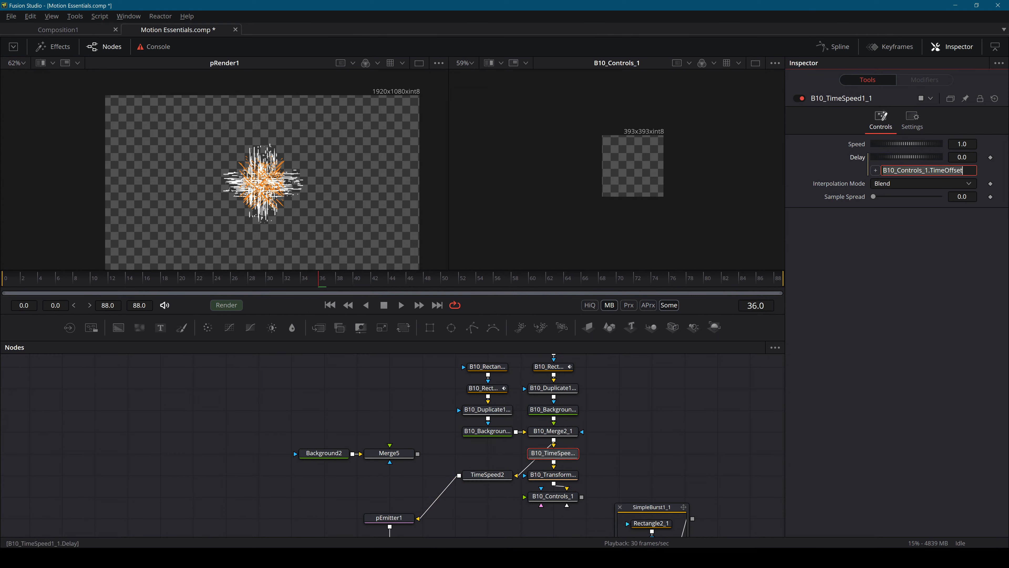
left_click(488, 474)
right_click(857, 157)
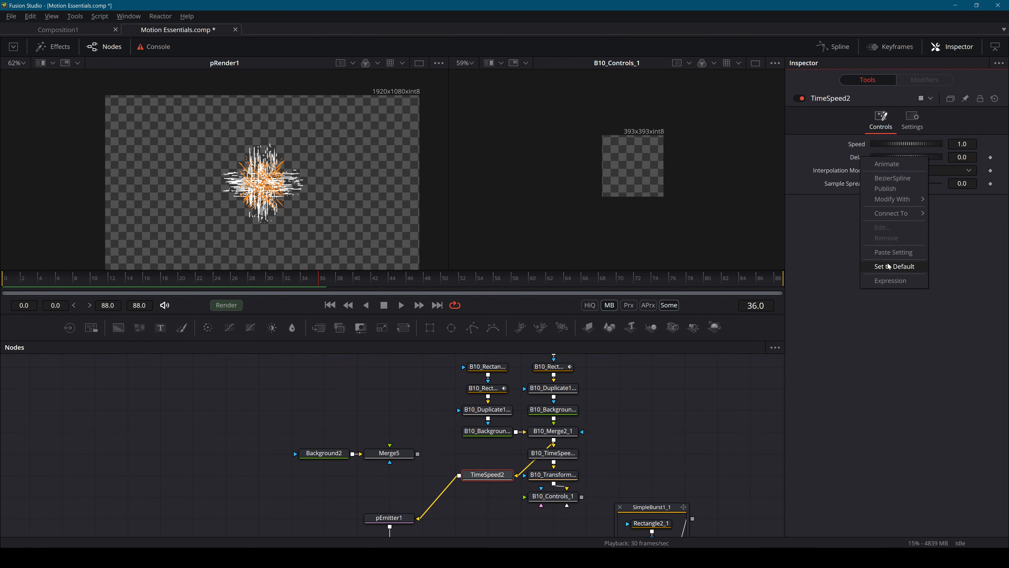
left_click(890, 281)
key("ctrl+v")
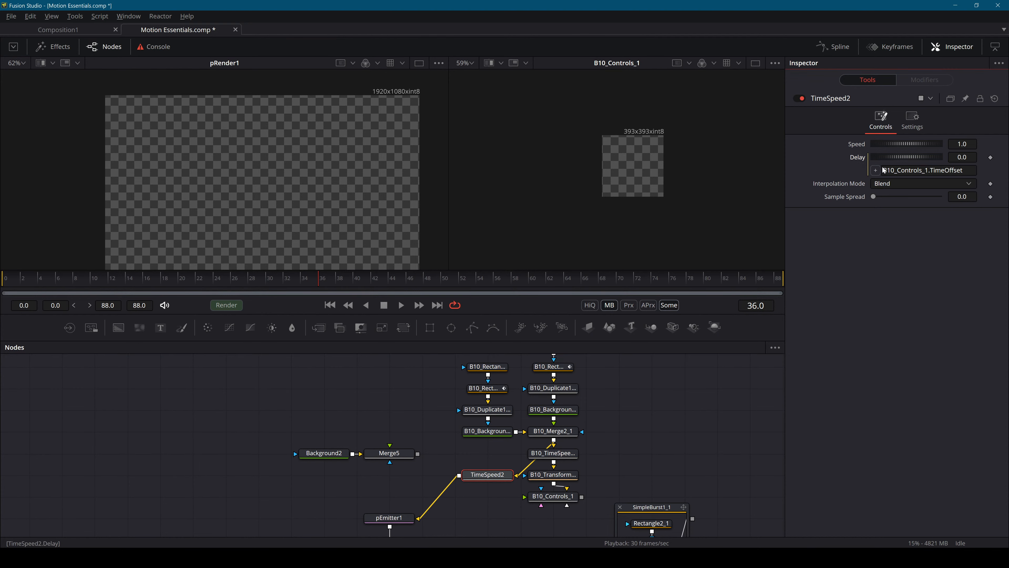
Examine the Delay settings of B10_TimeSpeed1_1 and of the time speed node inside the SimpleBurst1_1 group.
left_click(565, 455)
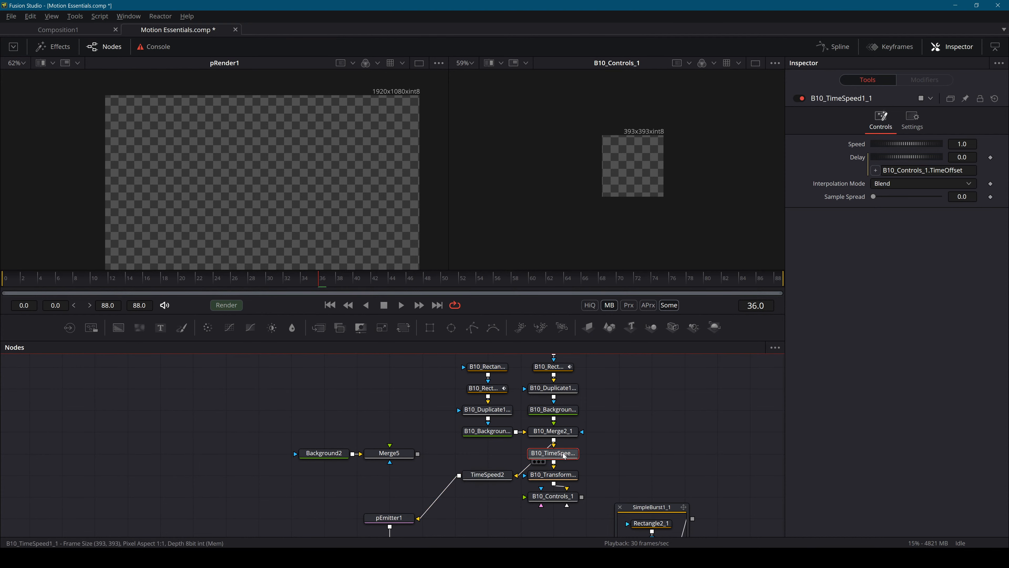
scroll(665, 467, "down", 5)
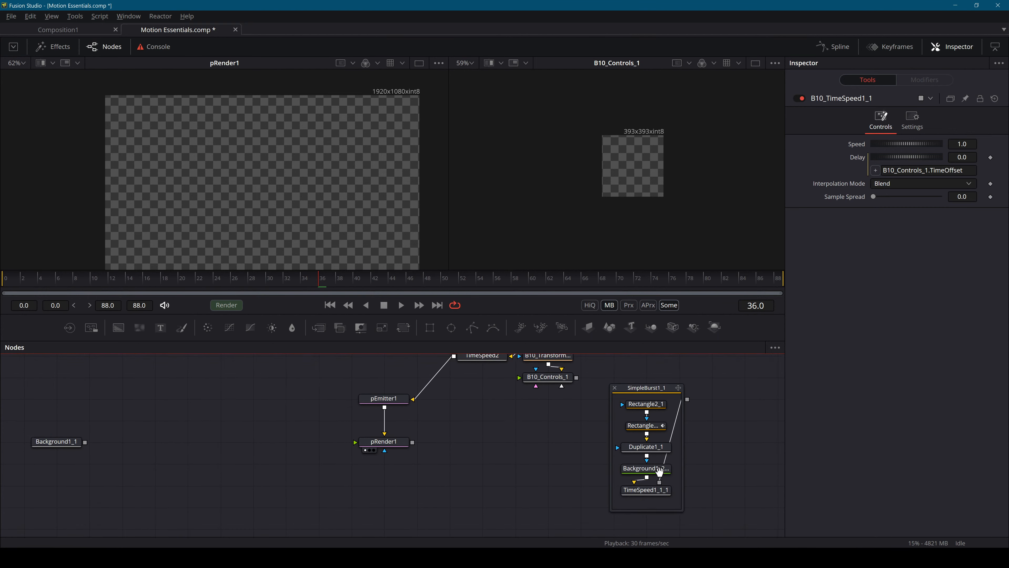
left_click(655, 491)
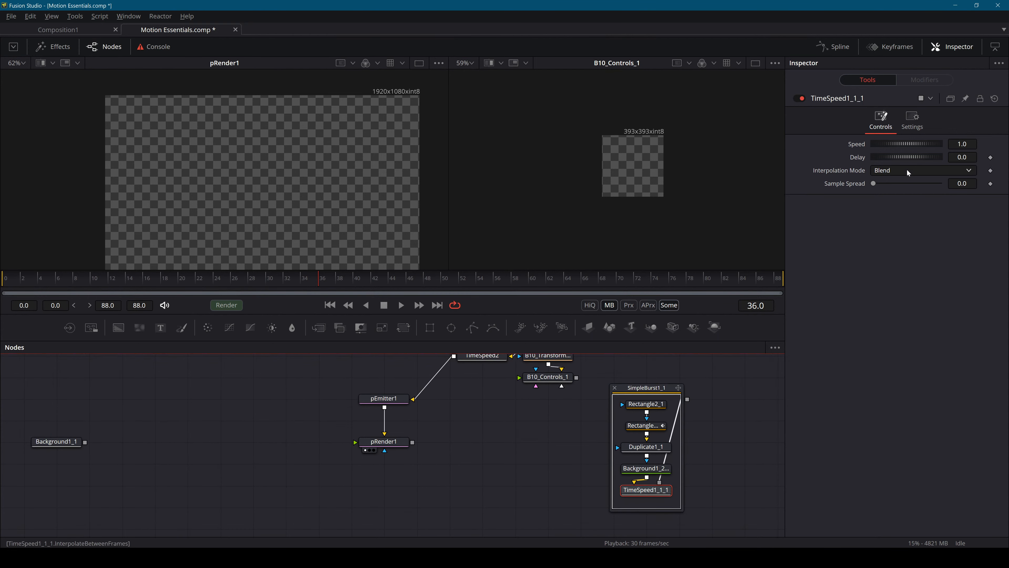
Collapse the SimpleBurst1_1 group and delete it from the node graph.
left_click(614, 387)
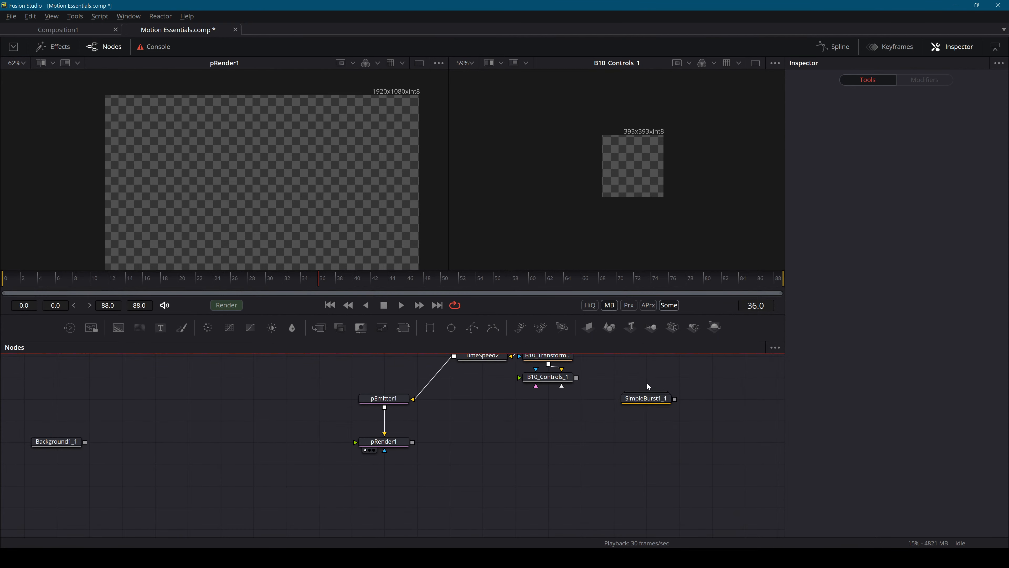
left_click_drag(707, 373, 658, 472)
key("Delete")
Remove the expression from the Delay of TimeSpeed2.
scroll(634, 438, "up", 2)
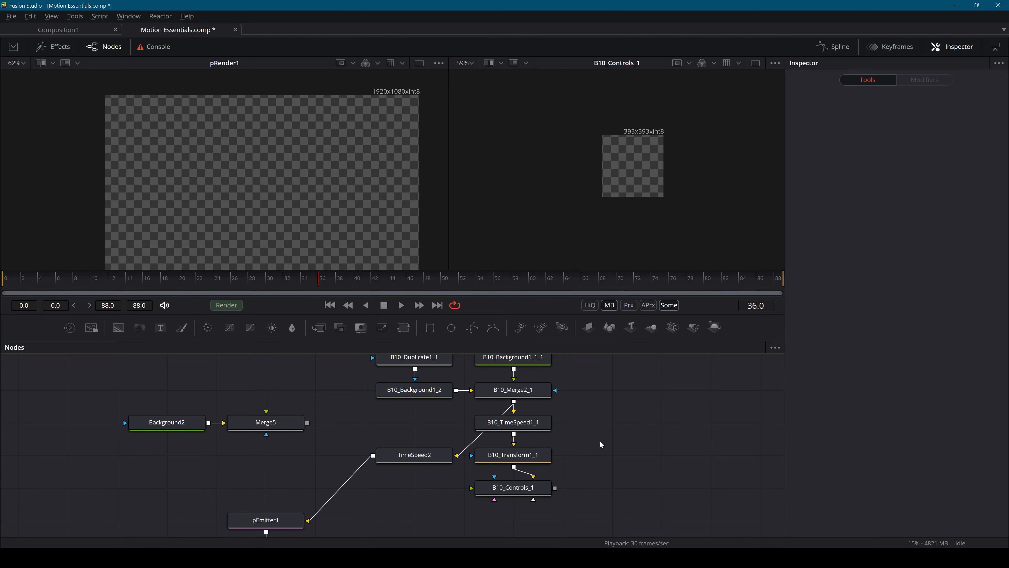
left_click(413, 455)
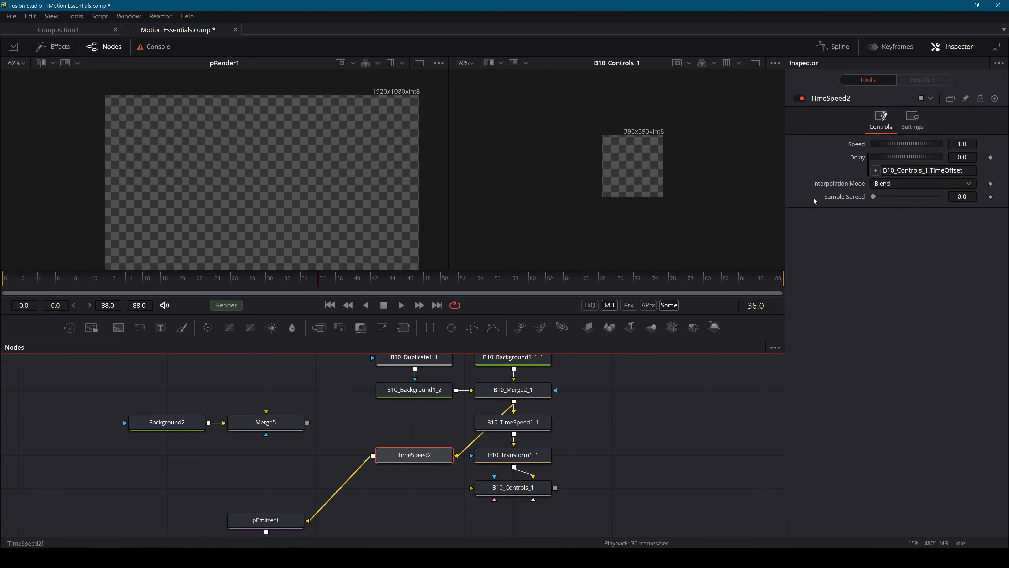
right_click(858, 157)
left_click(894, 279)
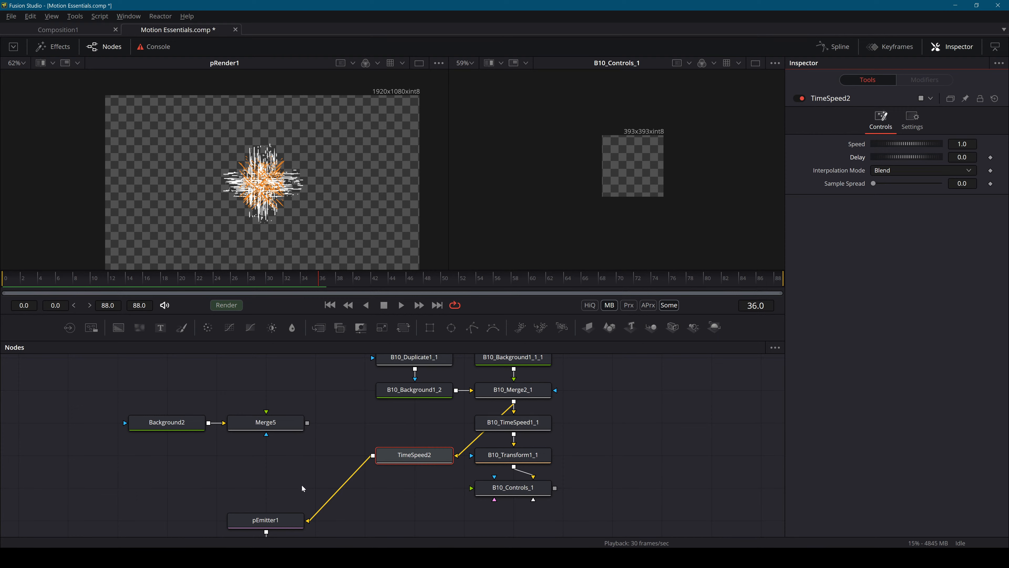
Delete both time speed nodes, TimeSpeed2 and B10_TimeSpeed1_1, from below B10_Merge2_1.
key("Delete")
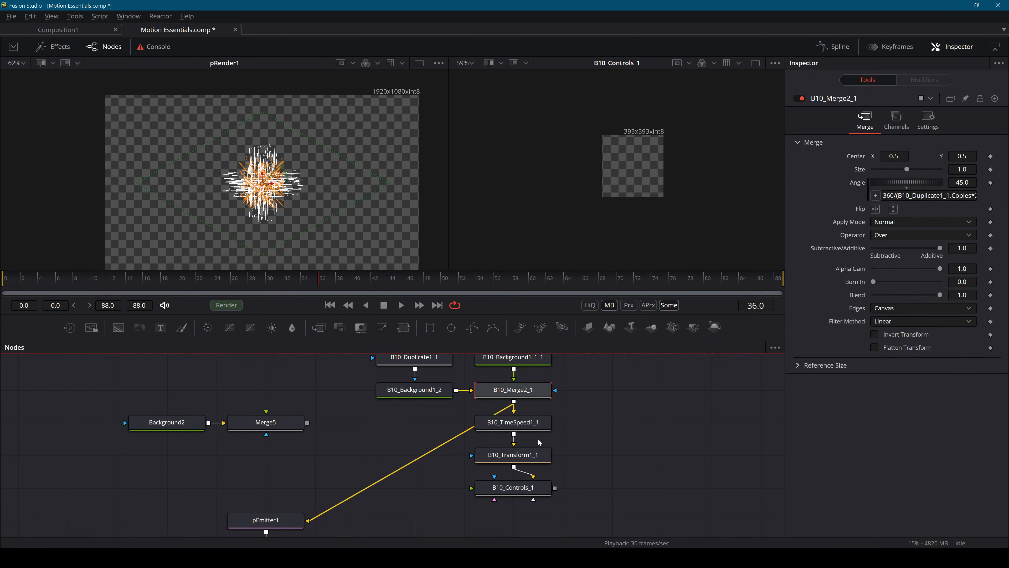
left_click(543, 428)
key("Delete")
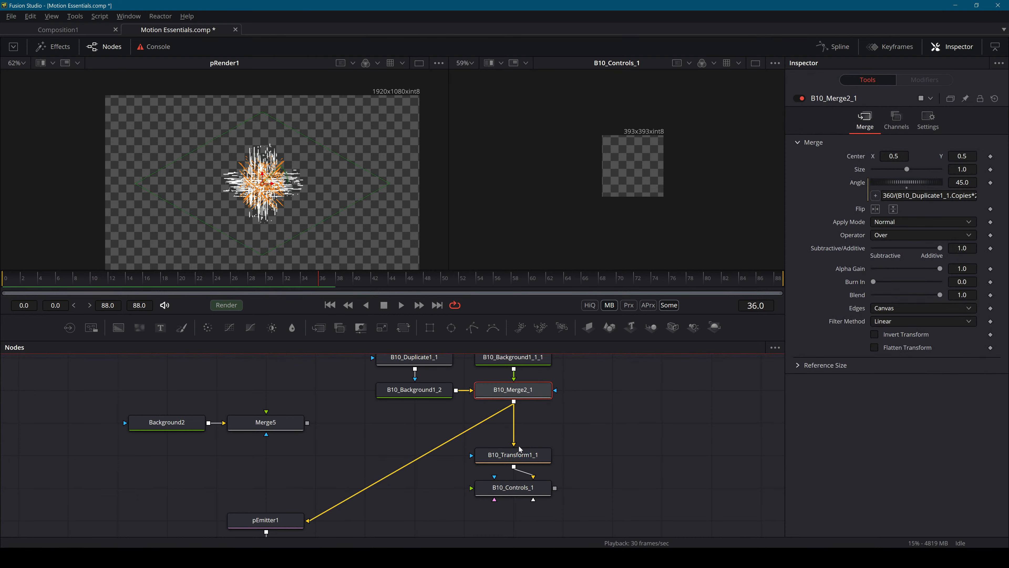
Connect the output of B10_Controls_1 to pEmitter1 and move B10_Transform1_1 and B10_Controls_1 up directly below B10_Merge2_1.
mouse_move(359, 503)
left_mouse_down()
mouse_move(363, 482)
mouse_move(347, 494)
mouse_move(367, 493)
left_mouse_up()
left_click_drag(558, 467, 527, 431)
left_click_drag(527, 433, 526, 401)
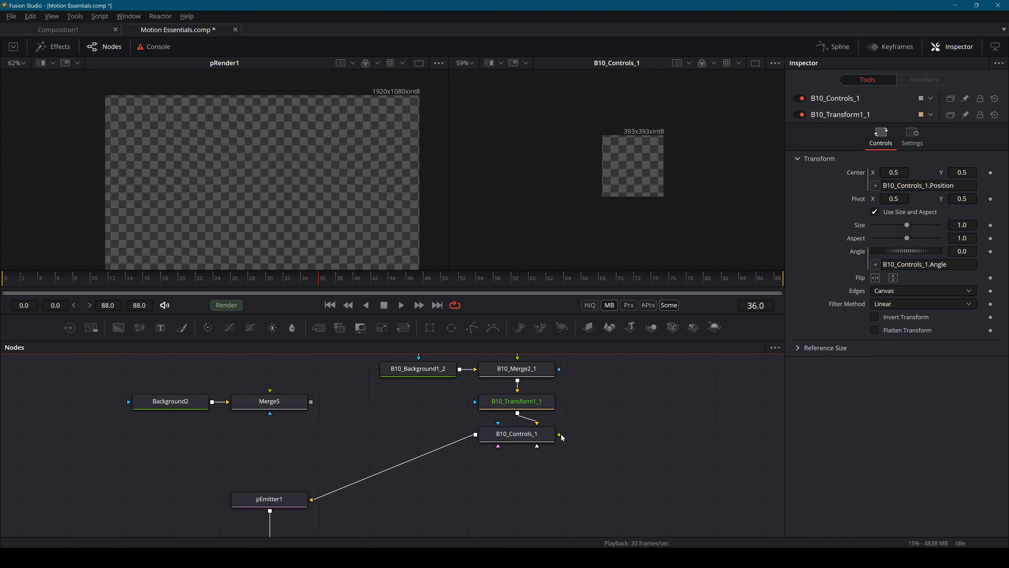
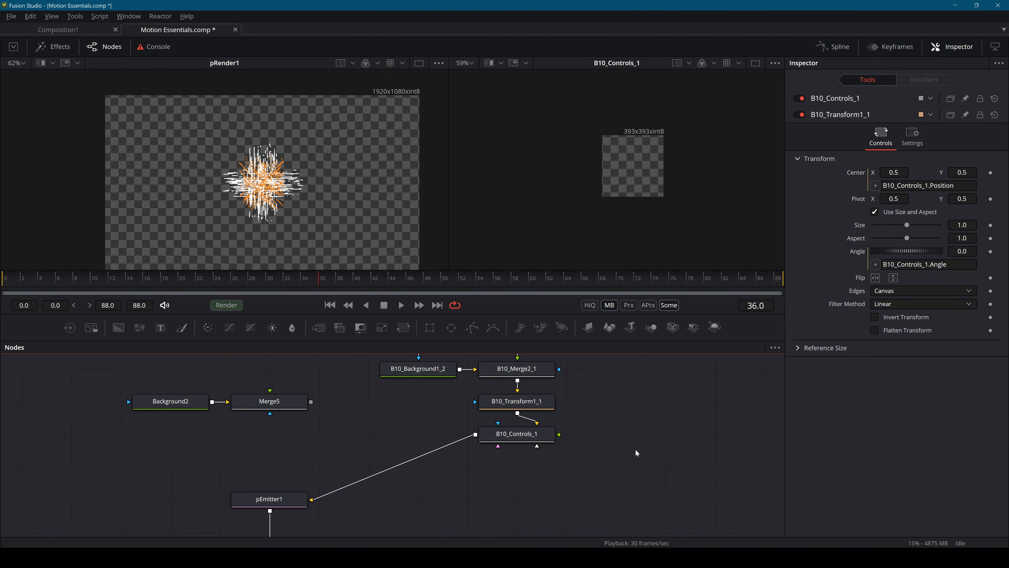
Delete the ungrouped B10 burst nodes feeding pEmitter1, from the rectangles through B10_Controls_1.
left_click_drag(382, 496, 510, 455)
left_click(411, 462)
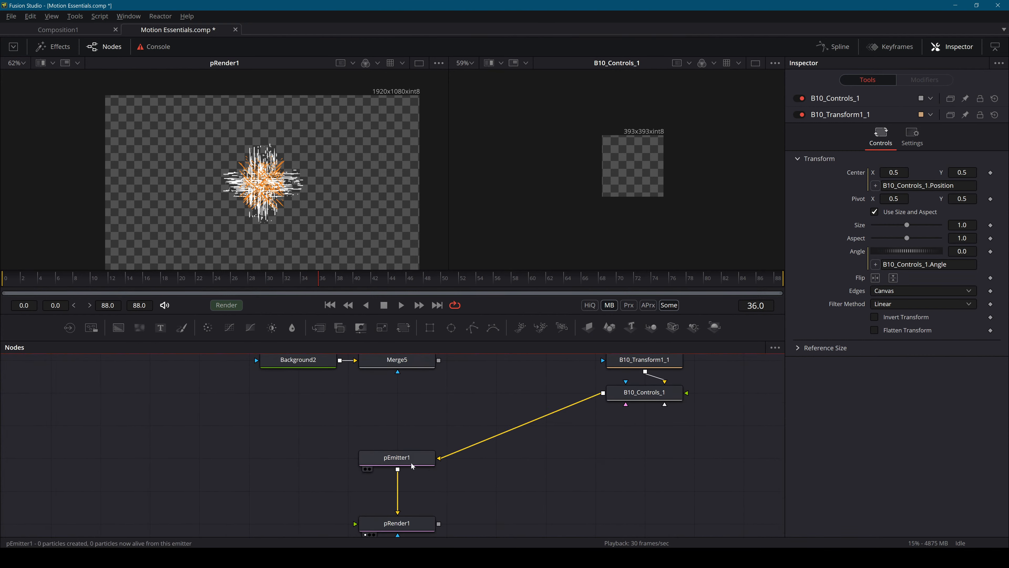
left_click_drag(658, 449, 512, 493)
left_click(498, 443)
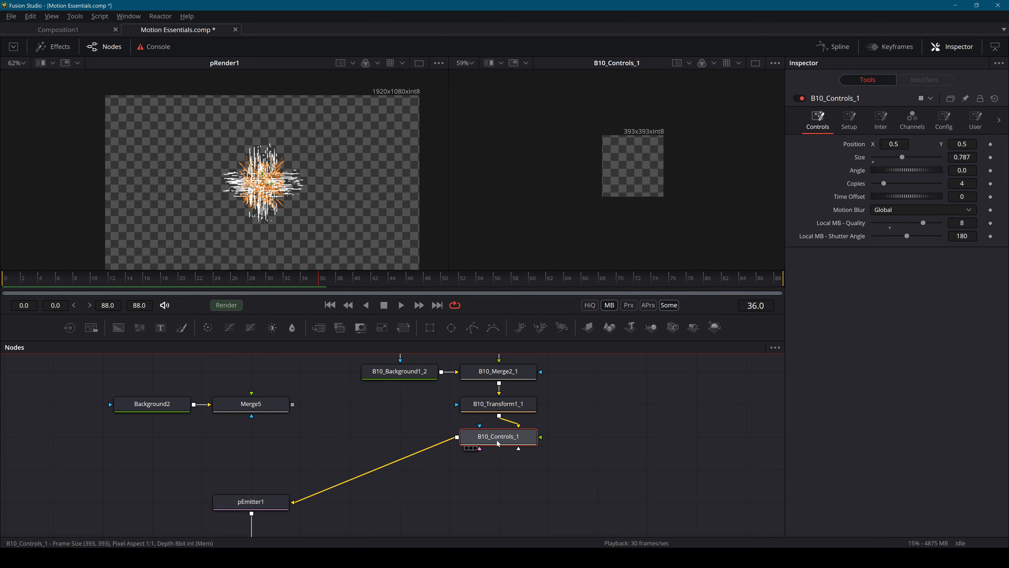
left_click_drag(486, 442, 564, 496)
left_click(638, 487)
scroll(642, 485, "down", 2)
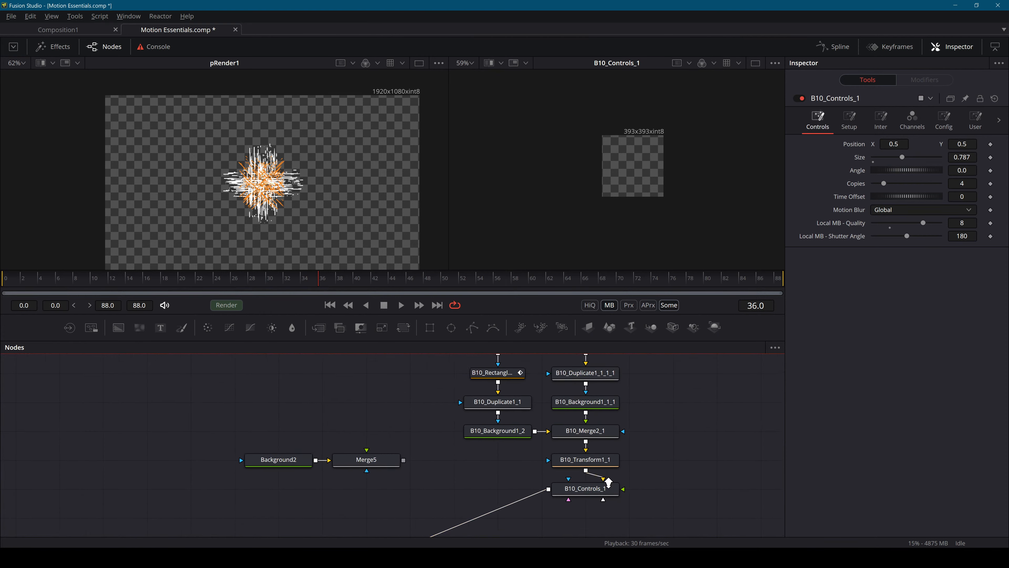
scroll(660, 505, "down", 1)
left_click_drag(661, 506, 516, 367)
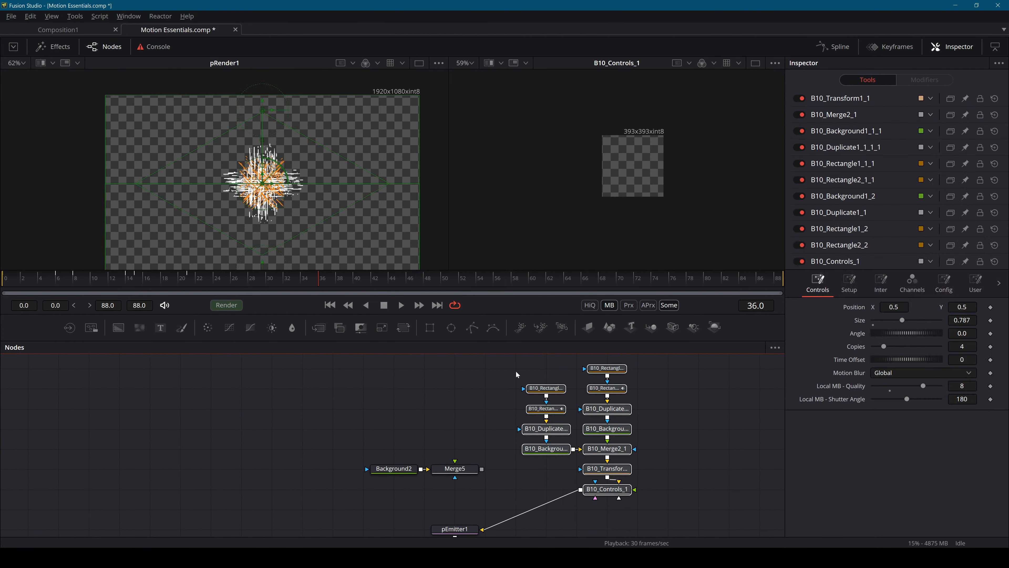
key("Delete")
Delete the Background2 and Merge5 nodes above pEmitter1.
left_click_drag(479, 441, 399, 479)
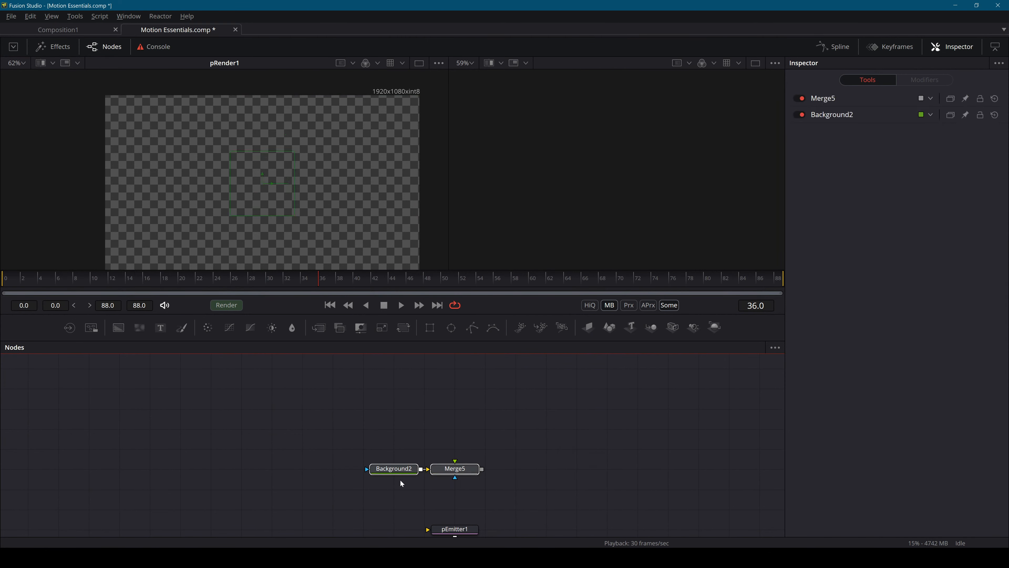
key("Delete")
left_click_drag(489, 471, 497, 459)
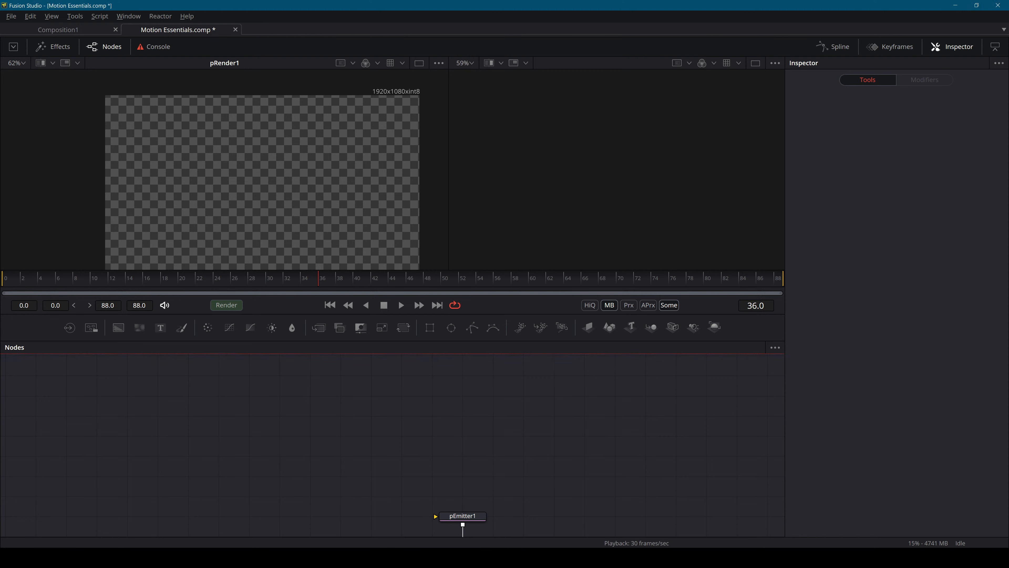
Place a Burst10 group in the node graph above pEmitter1 and expand it to expose its inner nodes.
left_click_drag(579, 390, 580, 423)
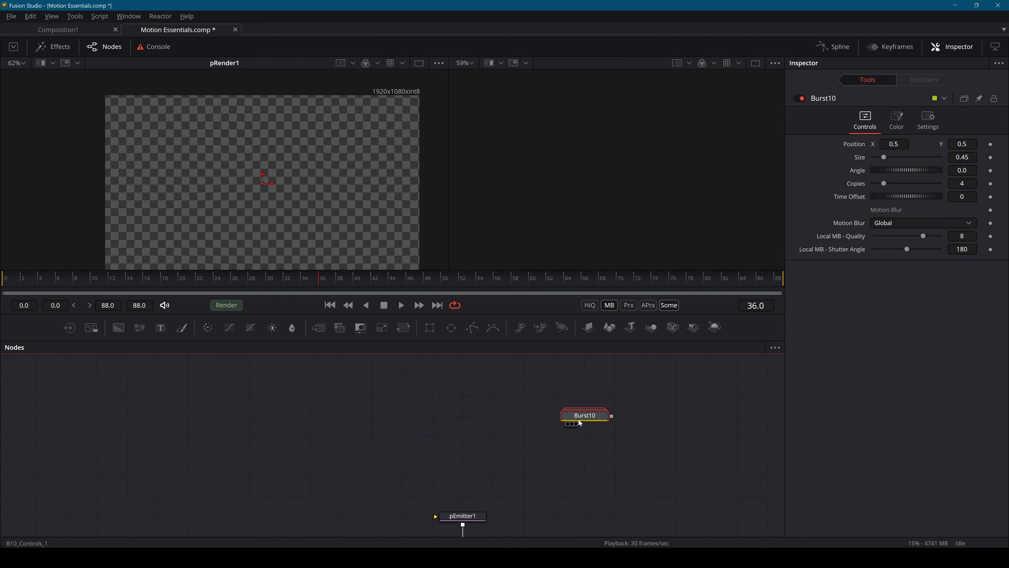
left_click(579, 422)
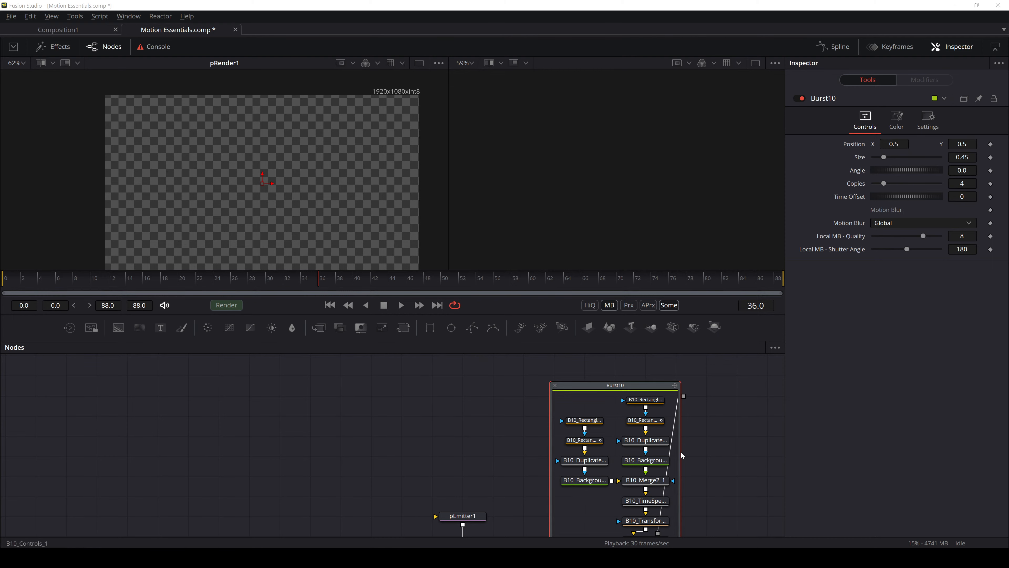
left_click(705, 438)
scroll(684, 457, "down", 2)
Delete the TimeSpeed node inside Burst10 and connect the group's output to pEmitter1.
left_click(651, 467)
key("Delete")
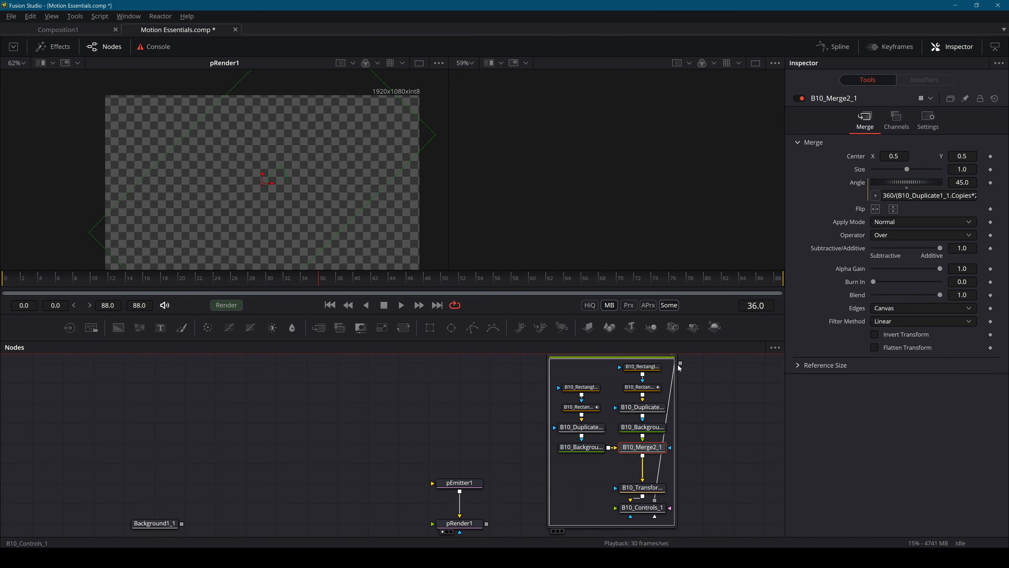
left_click_drag(680, 363, 496, 494)
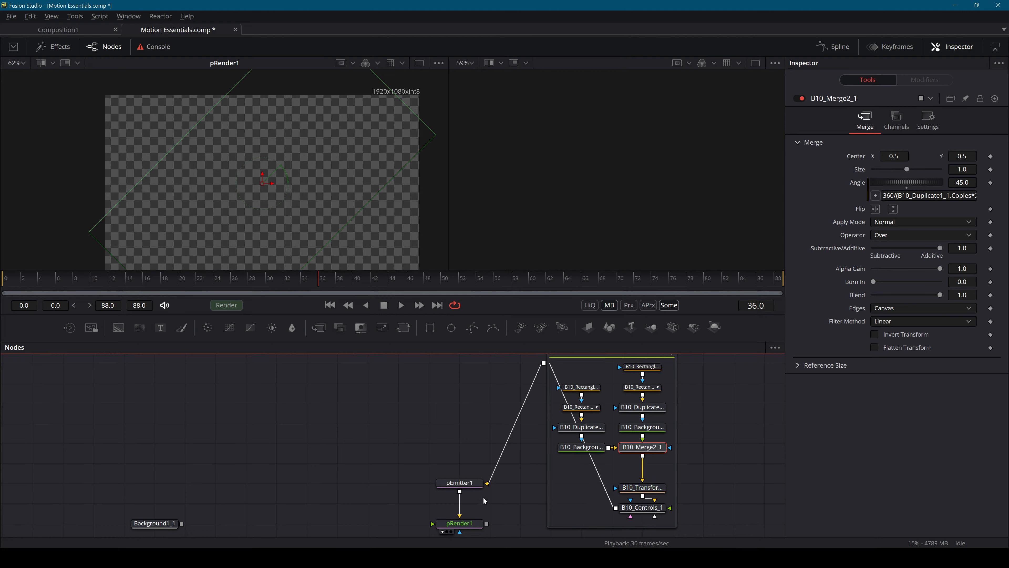
Examine pEmitter1's emitter and style settings and check the particle render at several frames of the timeline.
left_click(459, 483)
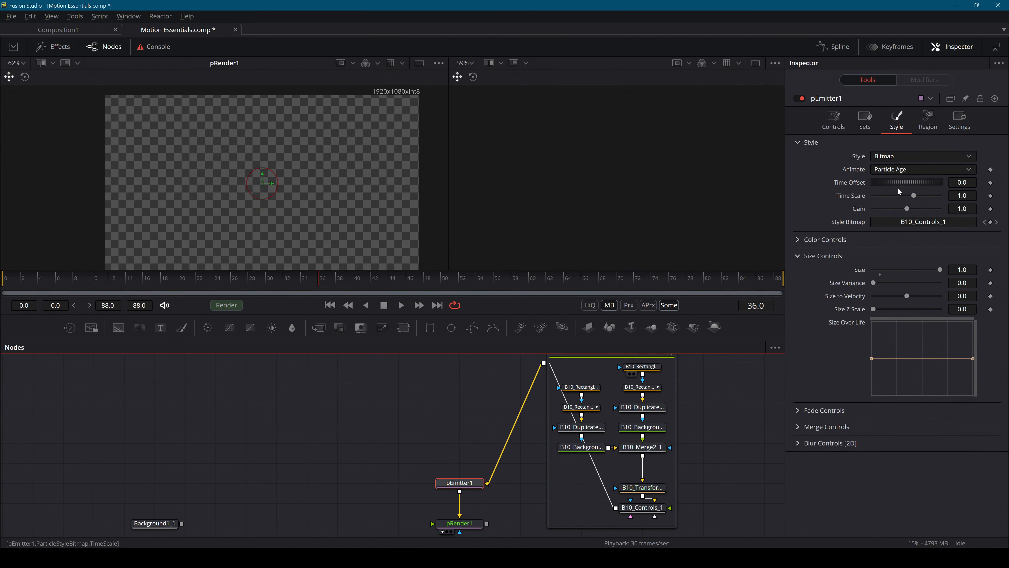
left_click(833, 119)
left_click_drag(313, 286, 75, 293)
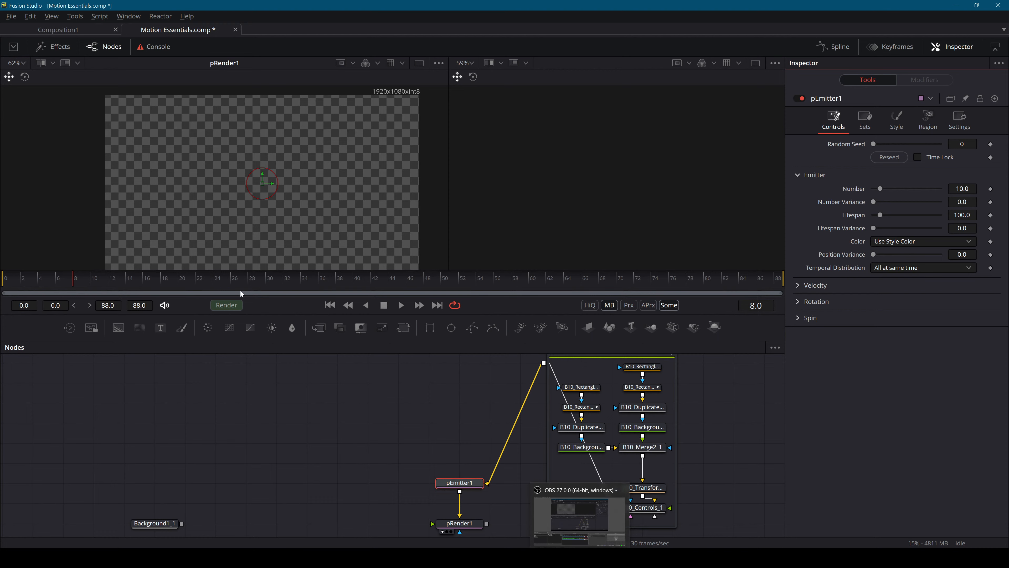
left_click(204, 278)
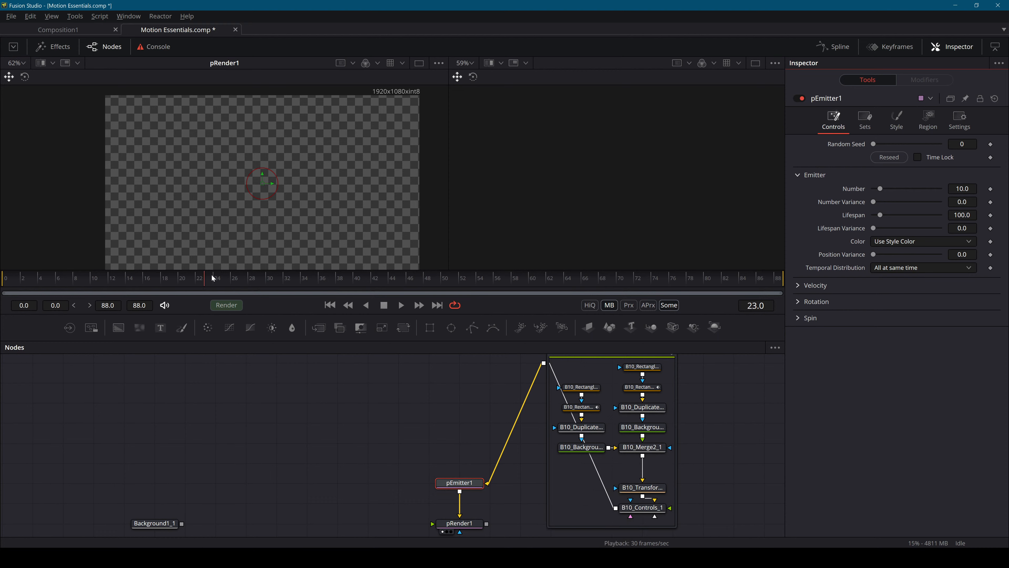
scroll(302, 207, "up", 2)
scroll(279, 214, "down", 4)
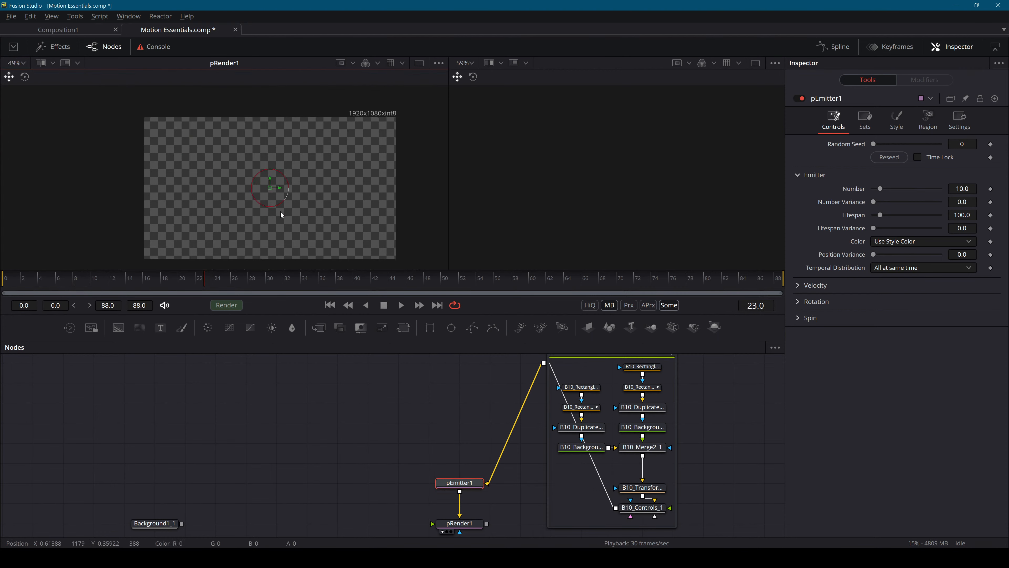
left_click(906, 128)
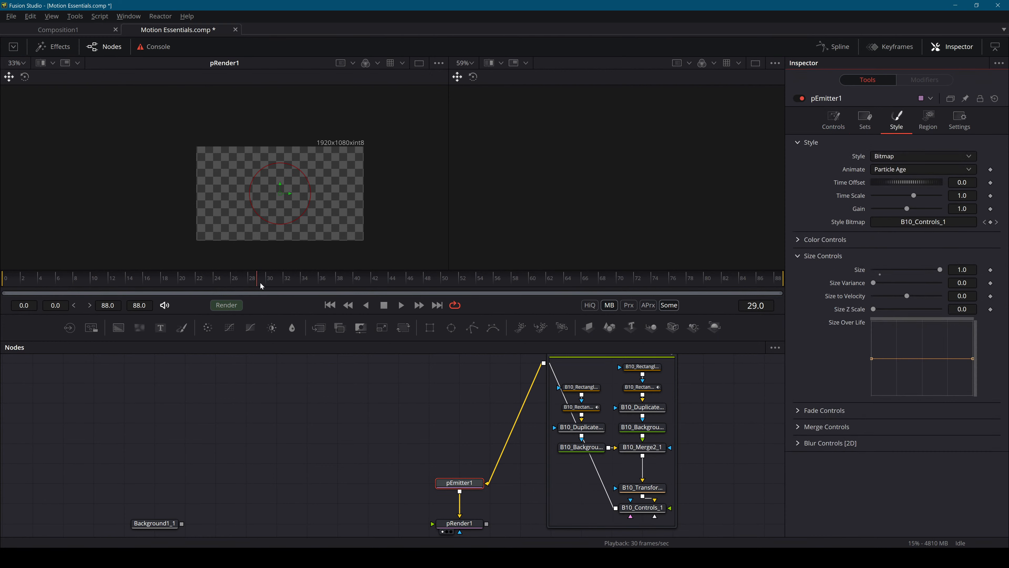
left_click_drag(260, 286, 441, 286)
Set pEmitter1's sphere region size to 0.354.
left_click(928, 120)
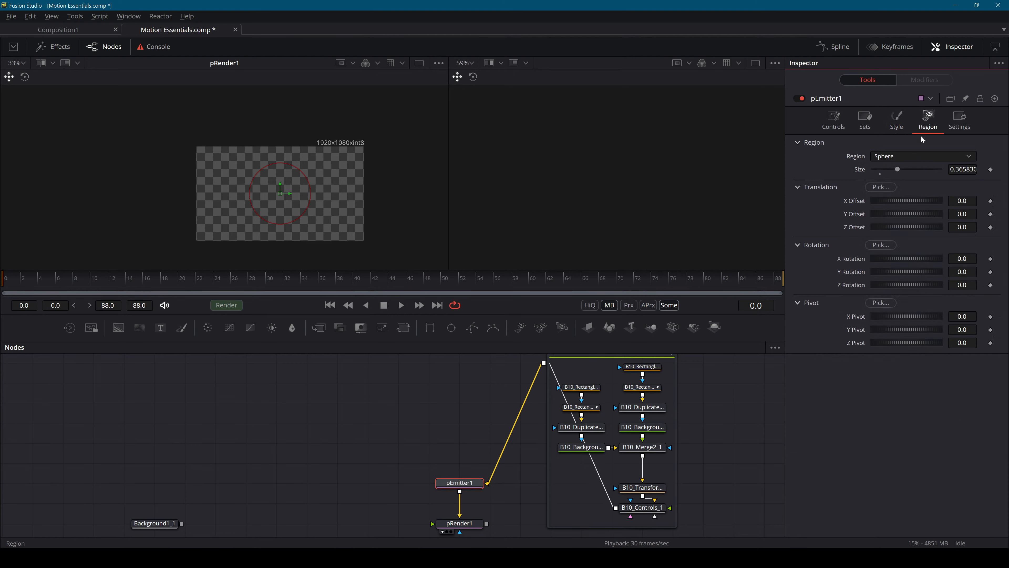
left_click_drag(897, 169, 896, 169)
left_click(681, 475)
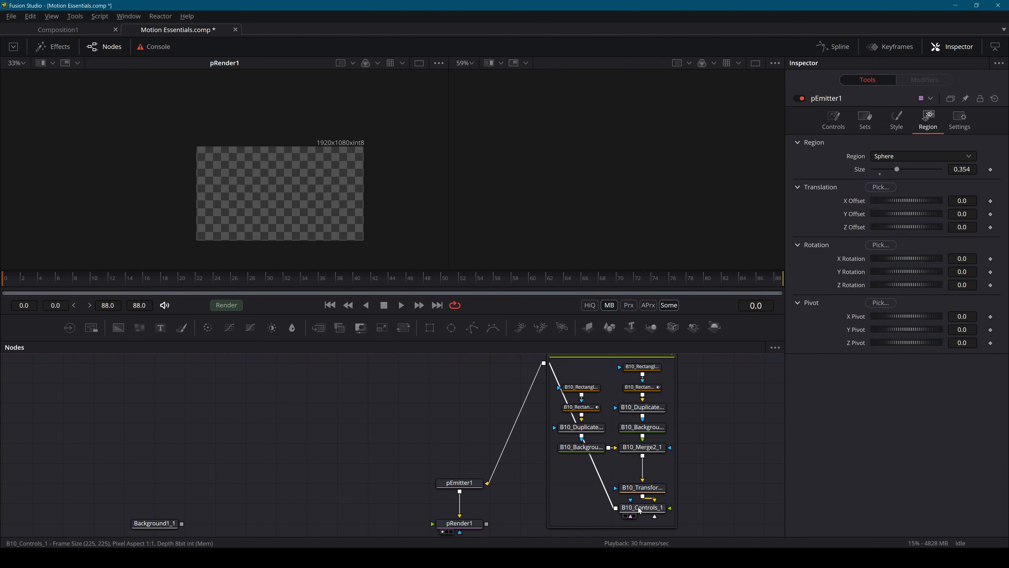
Show B10_Controls_1 in the empty viewer and move the playhead to frame 12.
left_click_drag(642, 507, 560, 206)
left_click(112, 281)
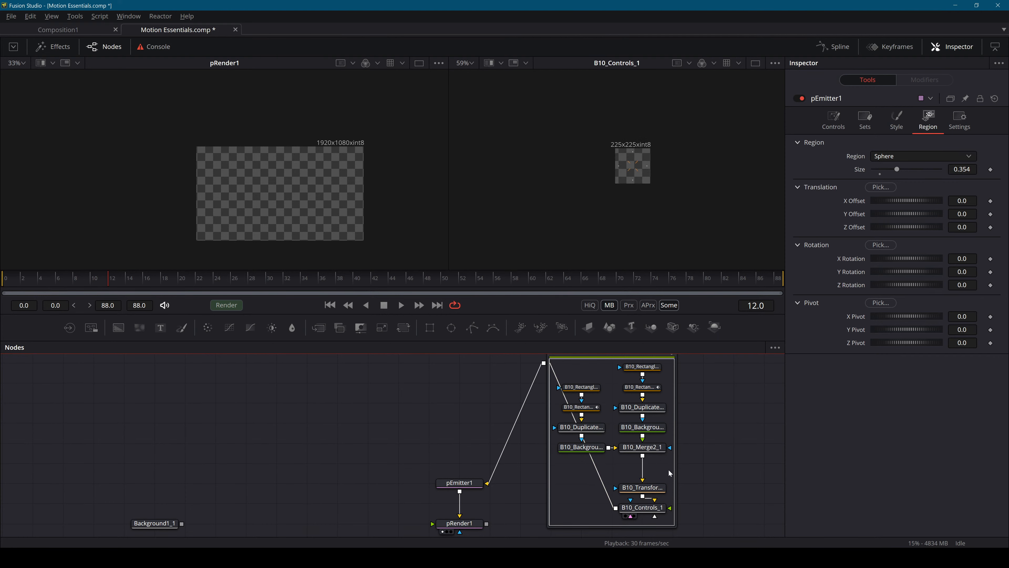
left_click_drag(719, 460, 701, 485)
Undo the region size changes, the pEmitter1 connection and the TimeSpeed deletion.
key("ctrl+z")
key("ctrl+z")
key("ctrl+z")
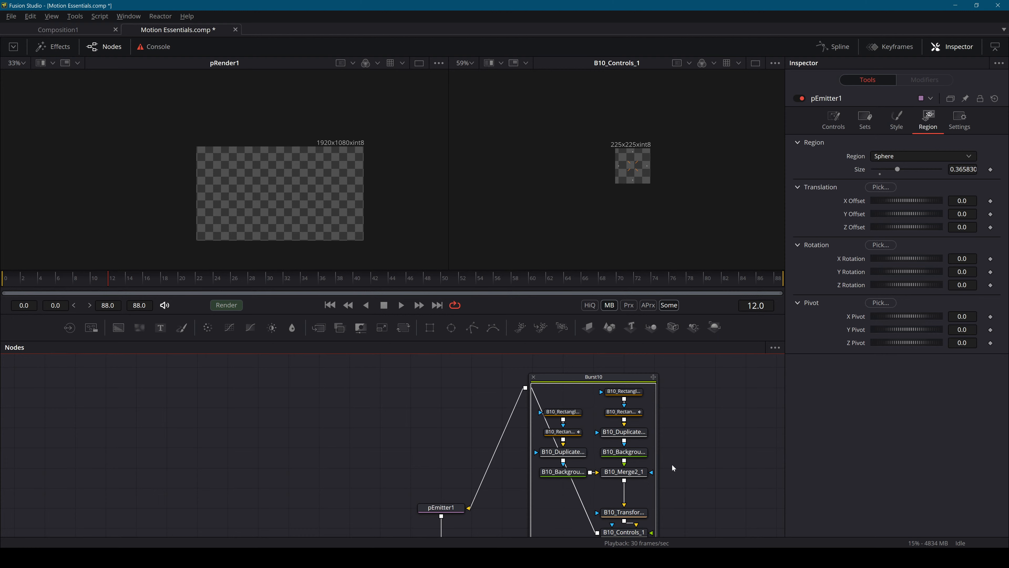
key("ctrl+z")
key("ctrl+z")
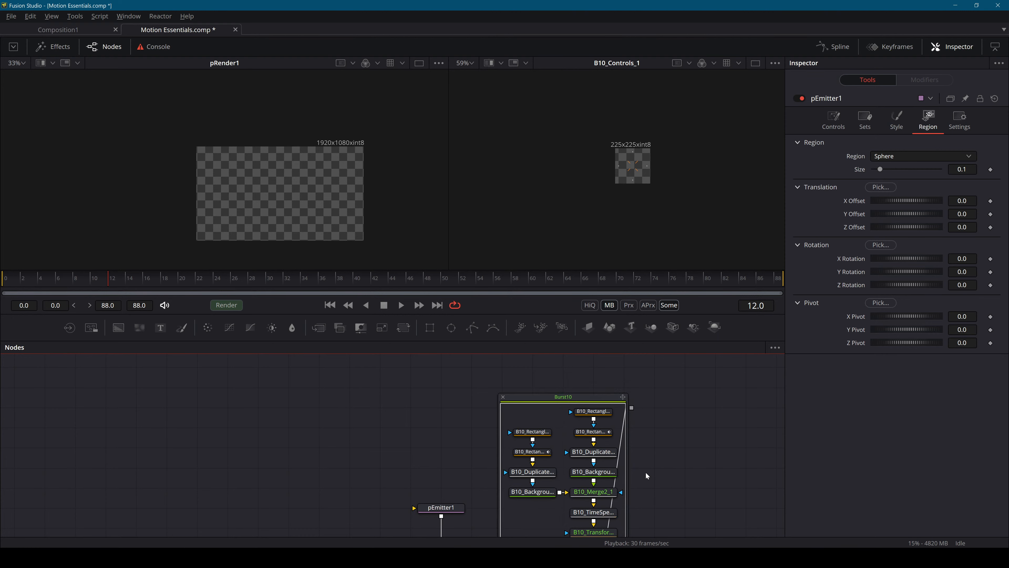
Connect Burst10's output to pEmitter1 and move the expanded group slightly away from the emitter.
left_click_drag(631, 407, 441, 507)
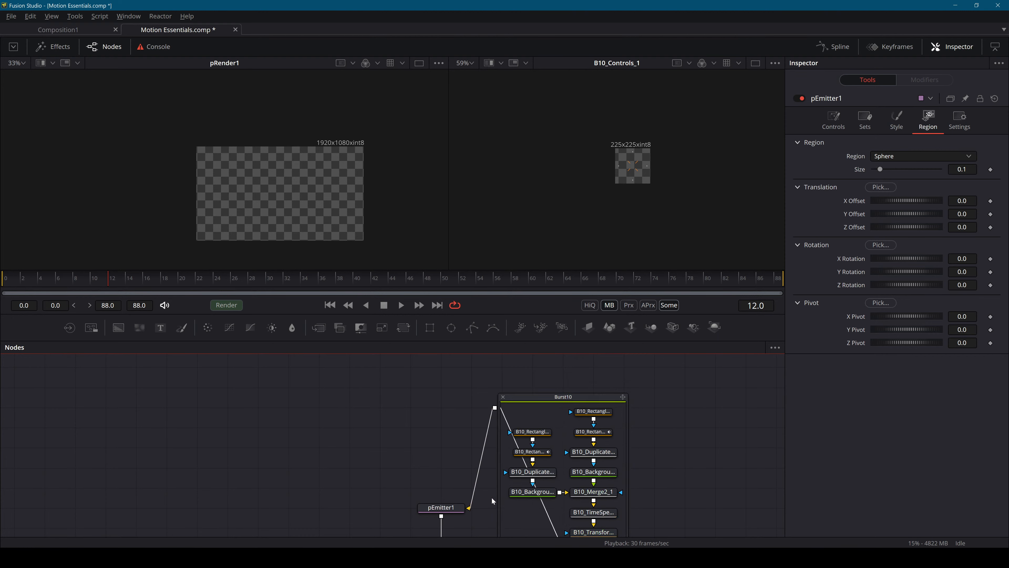
left_click_drag(532, 396, 562, 394)
Ungroup Burst10 and delete its TimeSpeed node between B10_Merge2_1 and B10_Transform1_1.
left_click(563, 395)
right_click(563, 394)
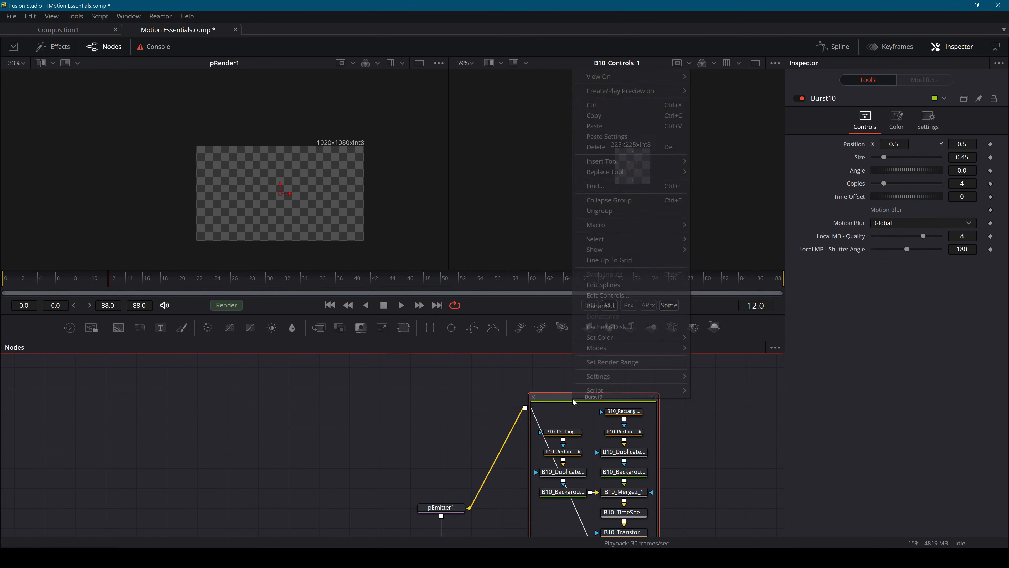
left_click(599, 211)
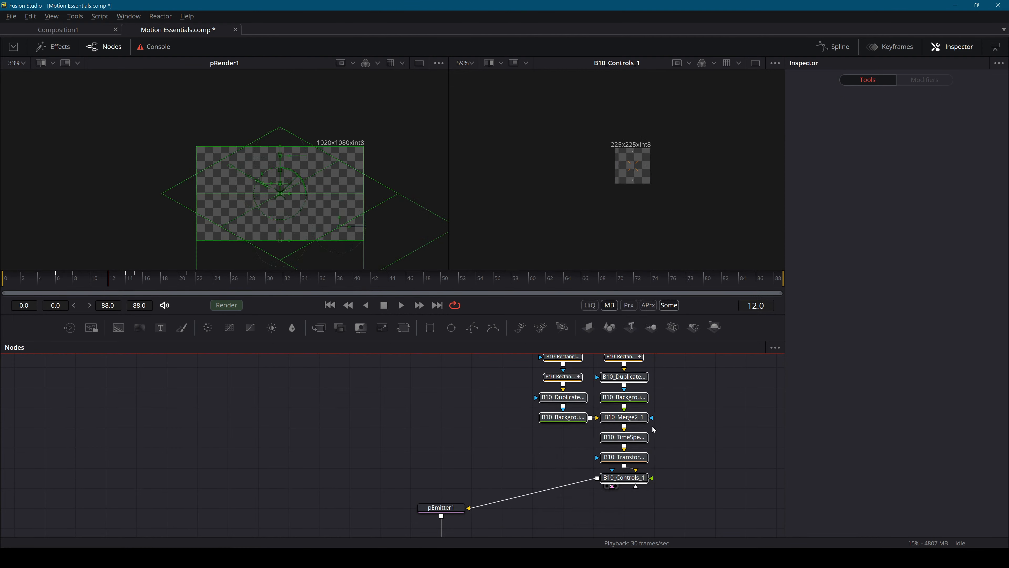
left_click(624, 437)
key("Delete")
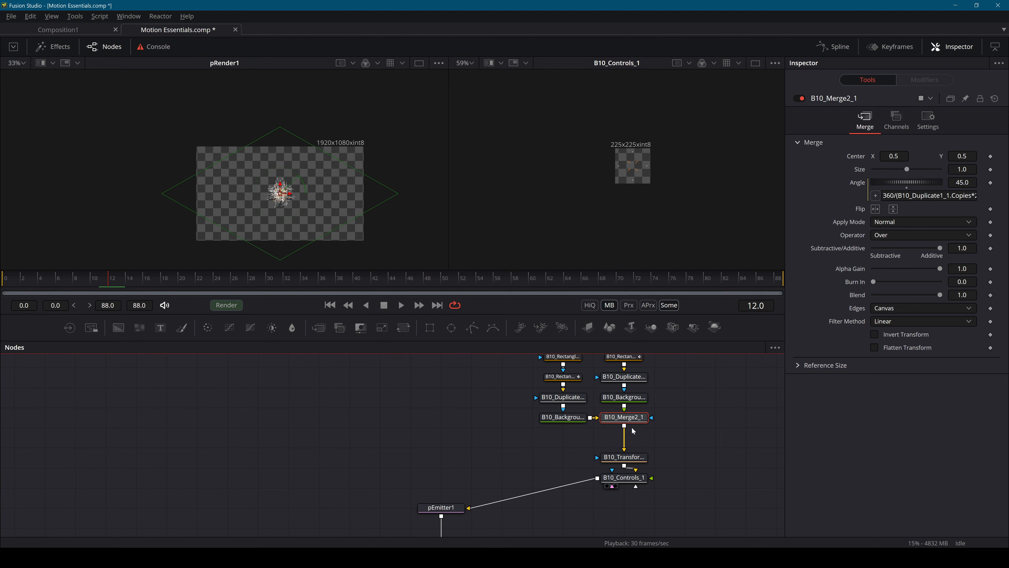
Undo the TimeSpeed deletion and the ungrouping of Burst10.
key("ctrl+z")
key("ctrl+z")
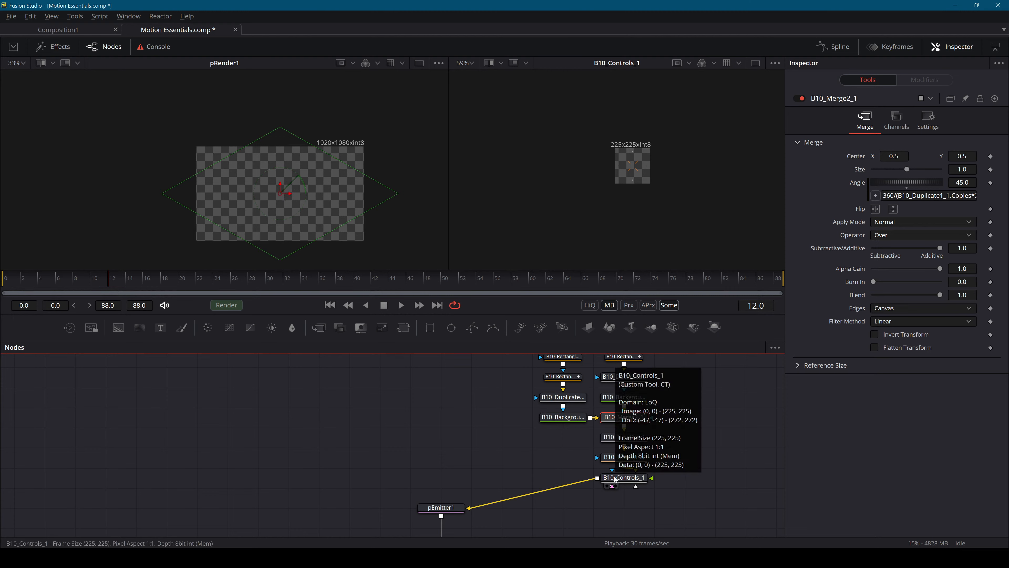
Delete B10_TimeSpeed1_1 inside the Burst10 group and move B10_Transform1_1 and B10_Controls_1 up closer to B10_Merge2_1.
left_click(628, 513)
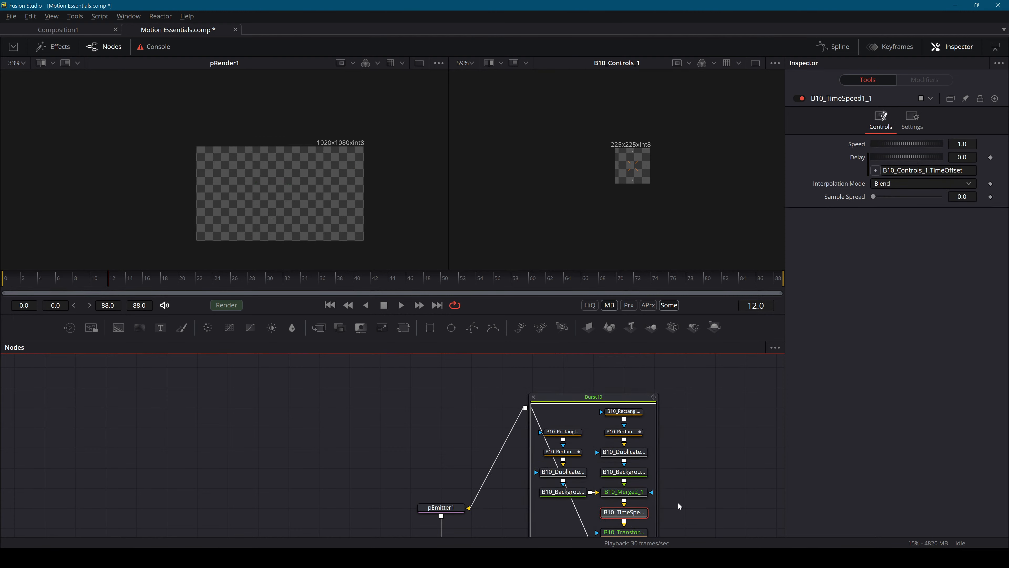
key("Delete")
left_click_drag(658, 432, 641, 408)
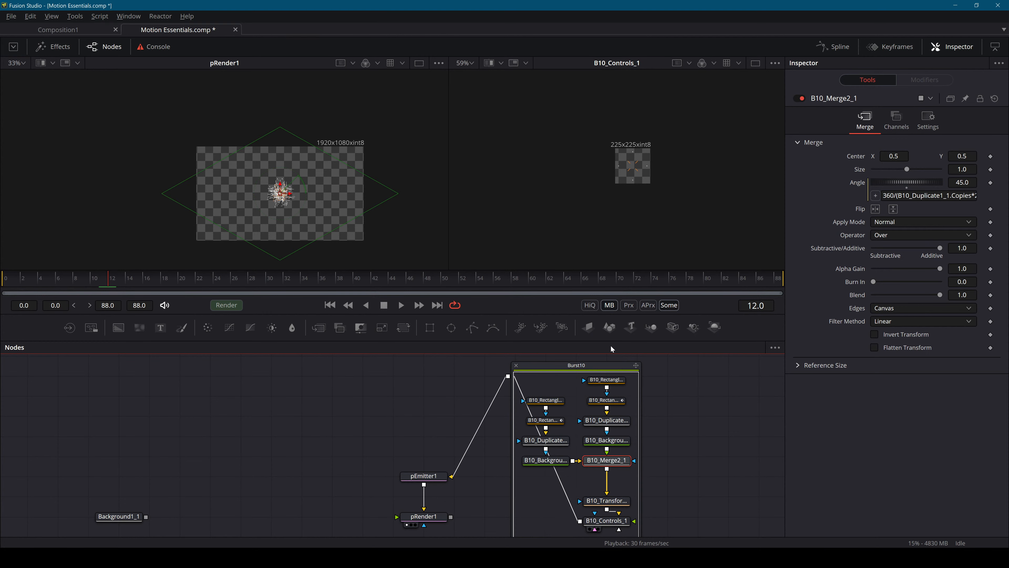
left_click_drag(627, 493, 607, 506)
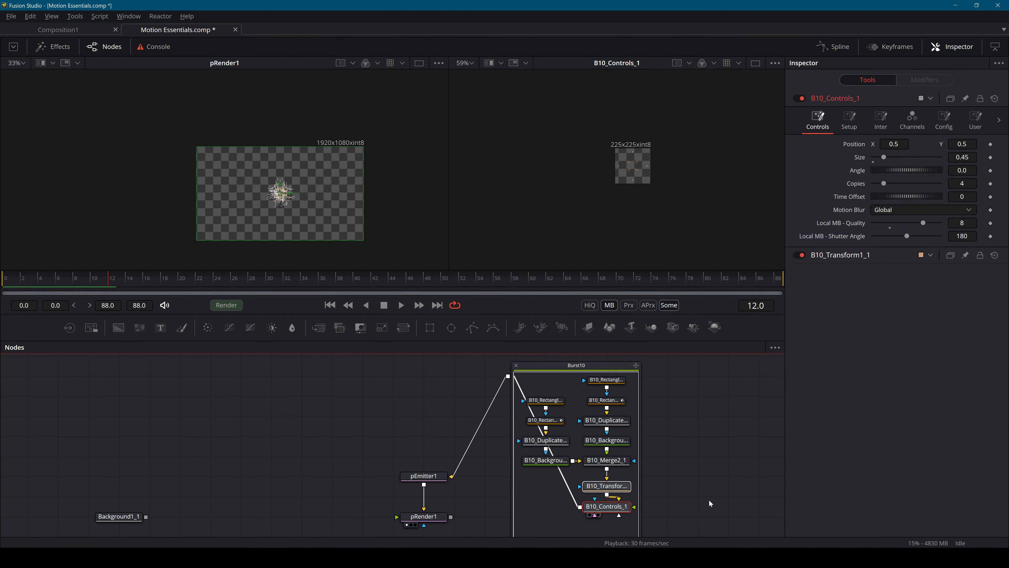
Examine the pRender1 particles up close and play back the animation to frame 25.
scroll(287, 179, "up", 8)
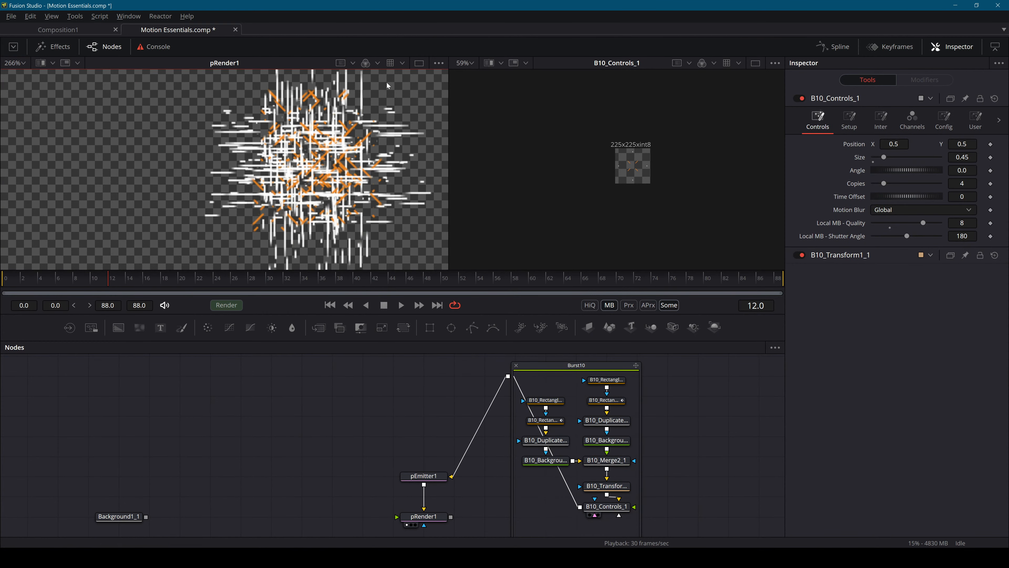
scroll(250, 162, "down", 4)
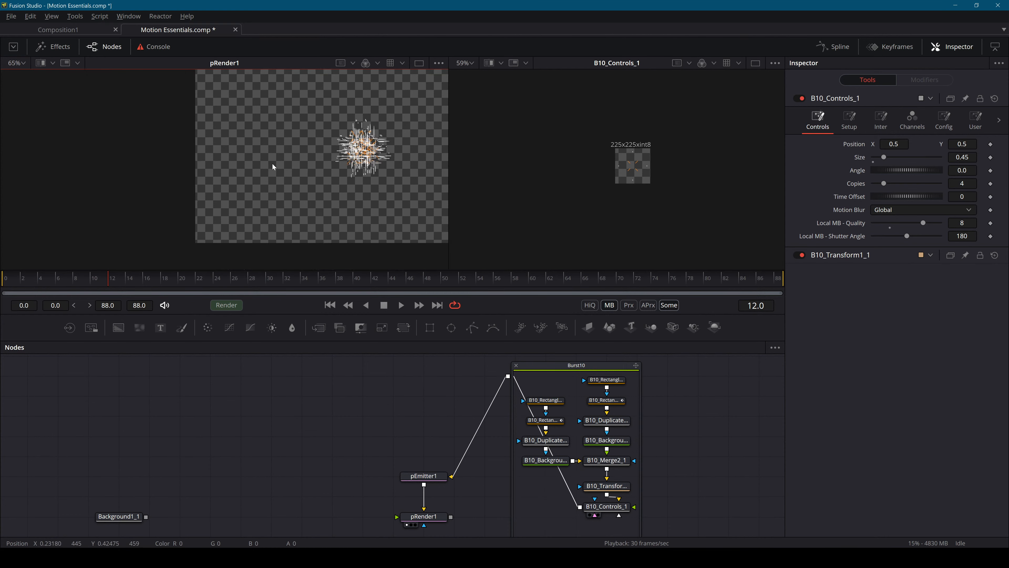
key("space")
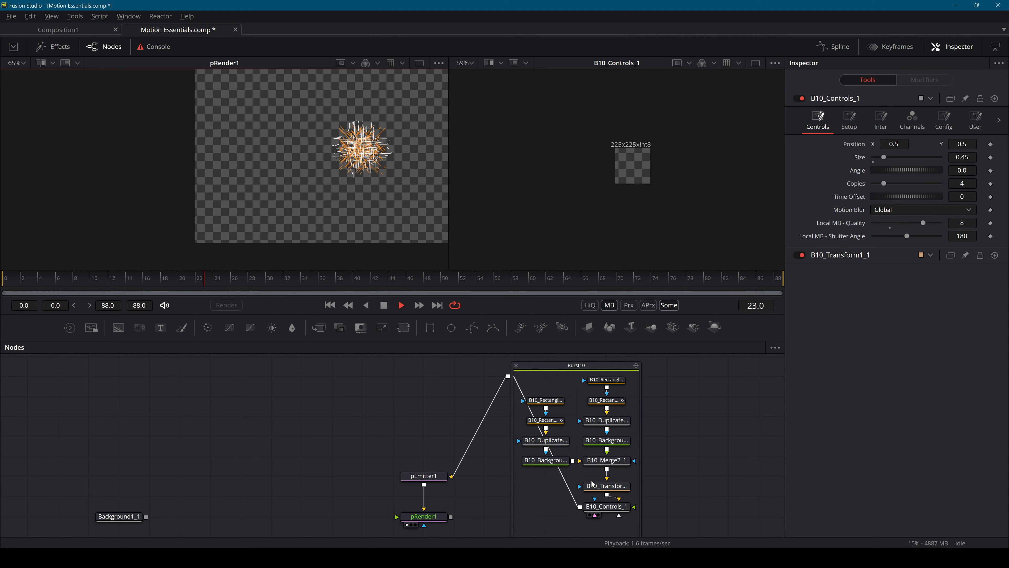
key("space")
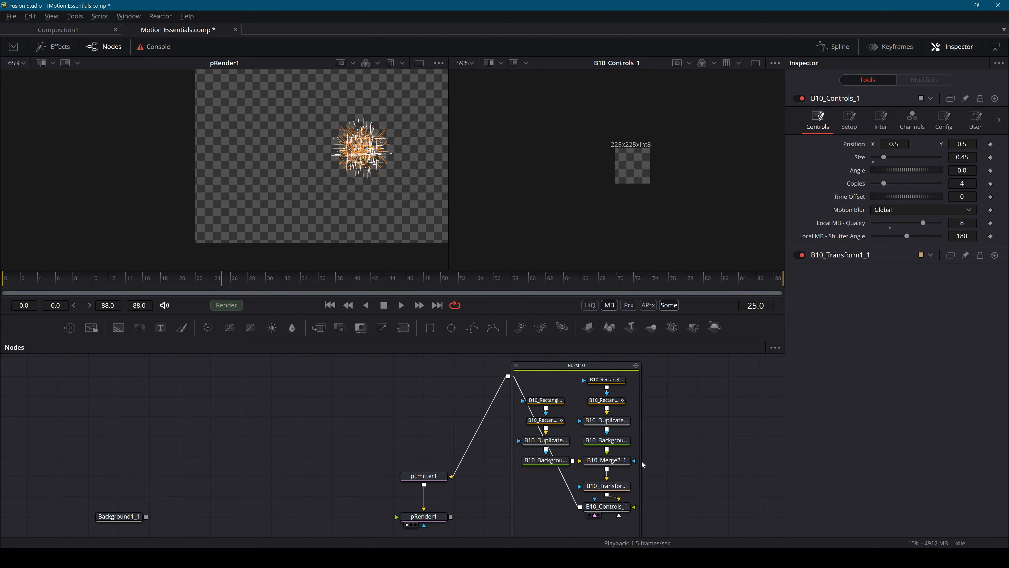
left_click(556, 368)
right_click(578, 365)
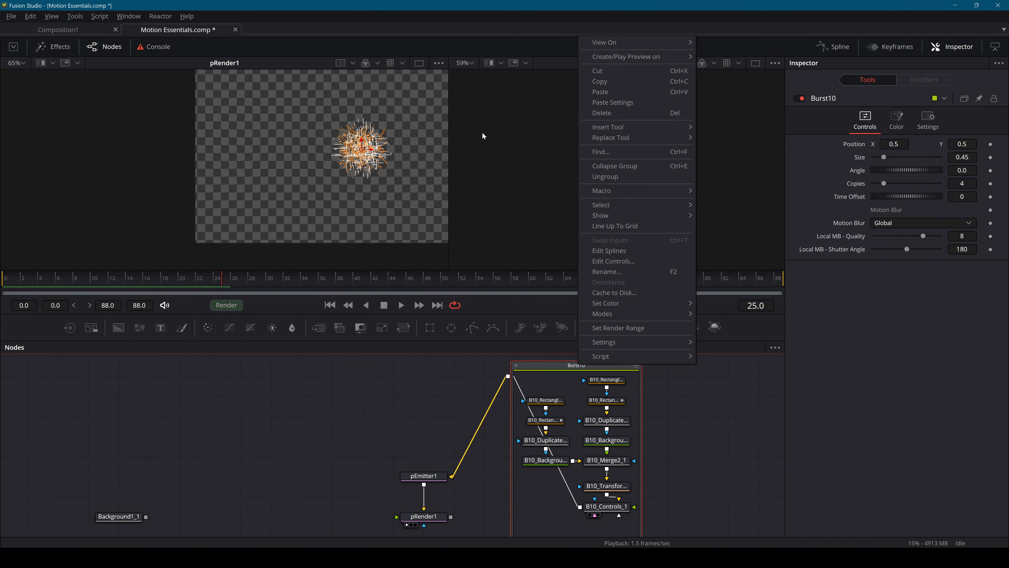
key("Escape")
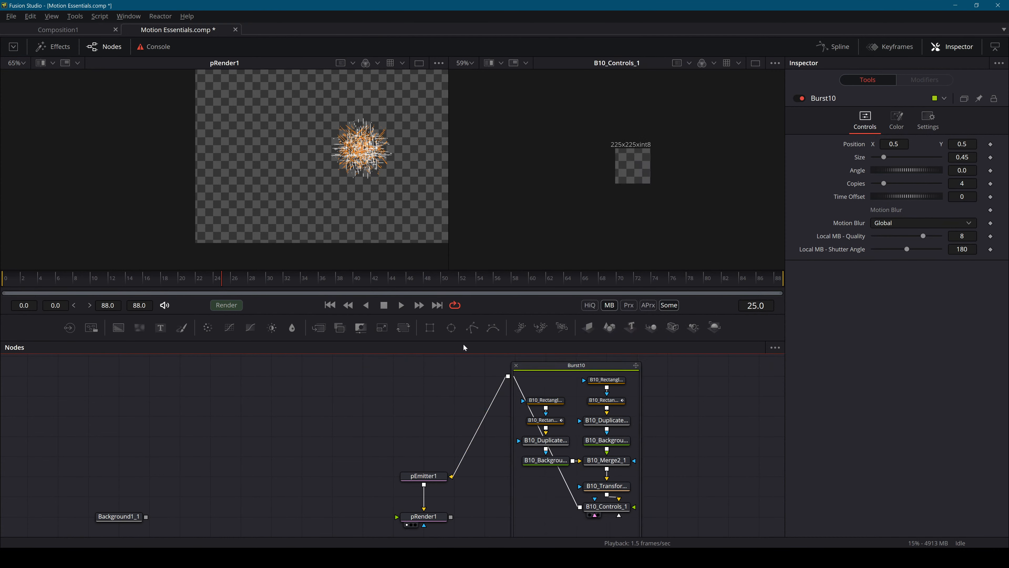
Delete the Burst10 group and bring the Burst1 motion graphic into the node graph above pEmitter1.
left_click(516, 365)
key("Delete")
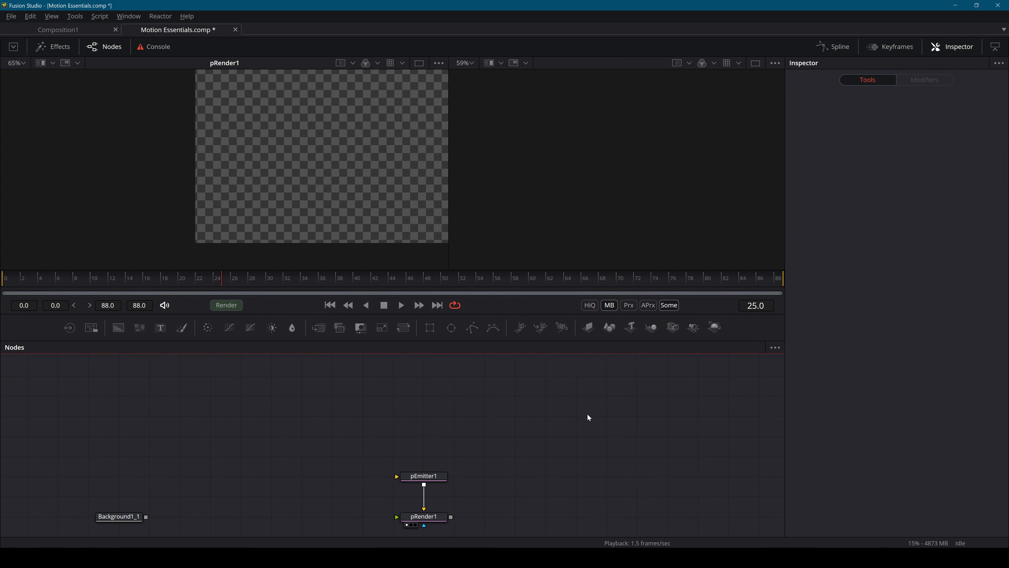
key("super+Tab")
key("Escape")
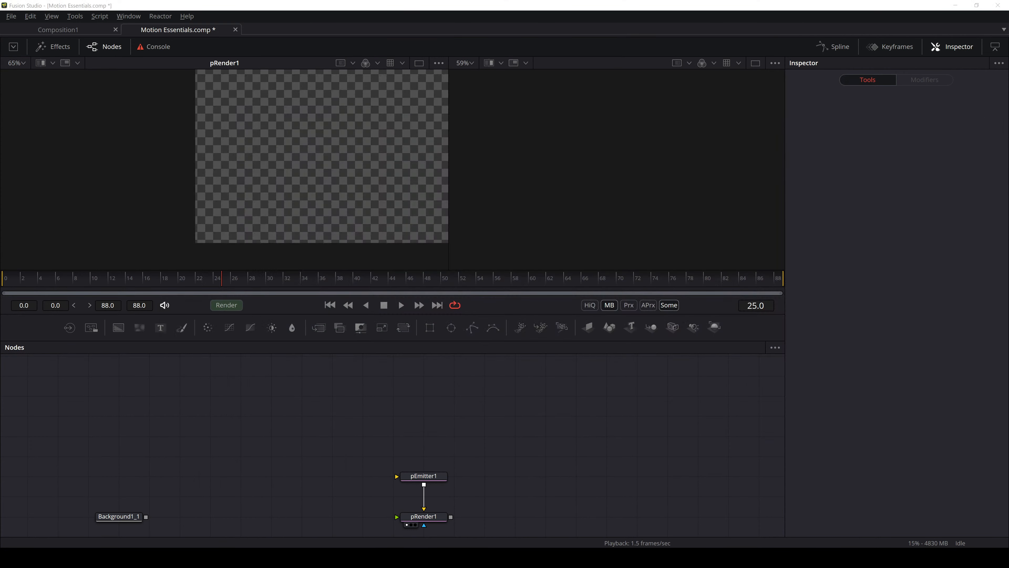
left_click_drag(1008, 413, 454, 376)
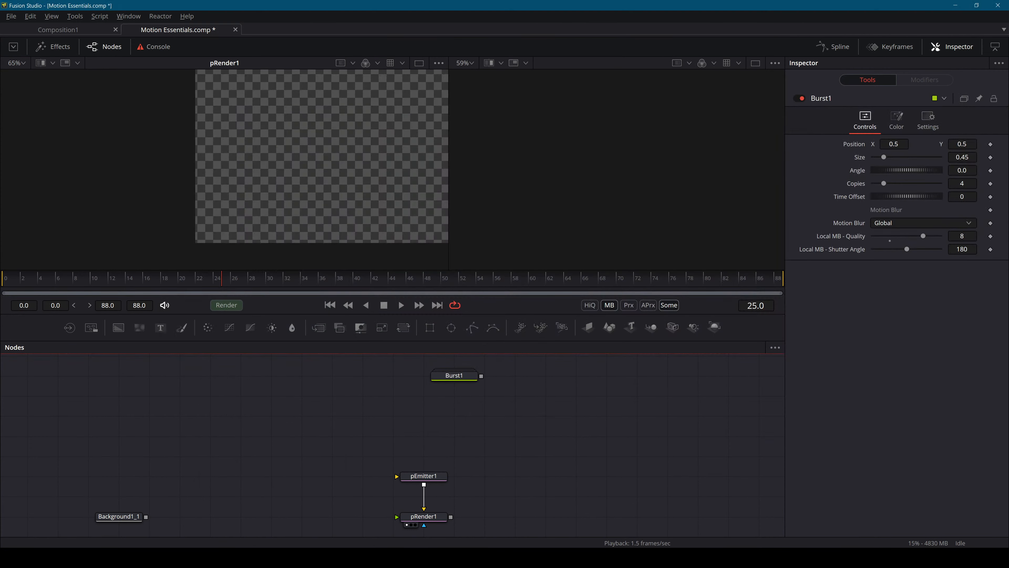
Ungroup the Burst1 group into its individual nodes.
left_click(462, 380)
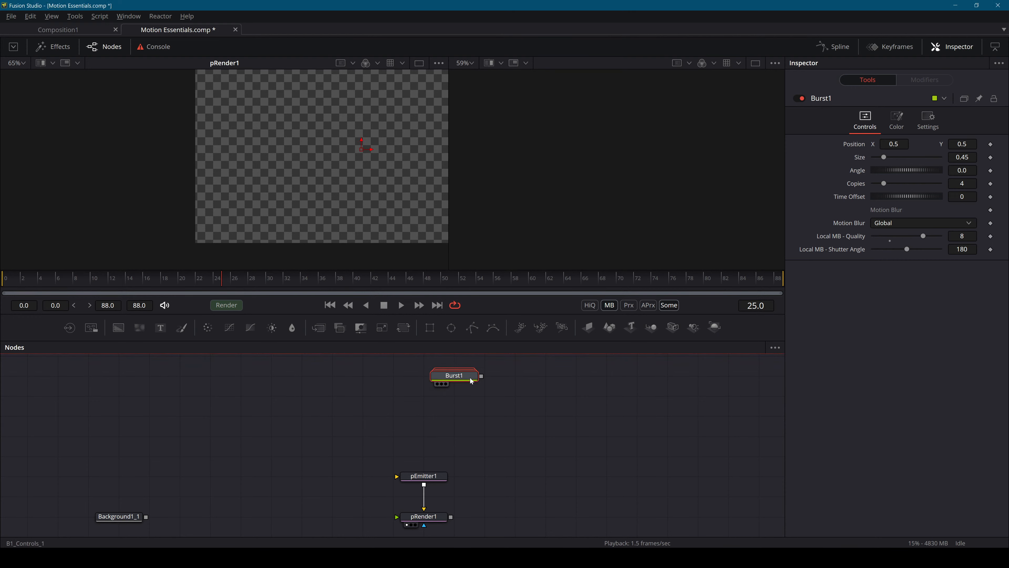
right_click(472, 378)
left_click(498, 190)
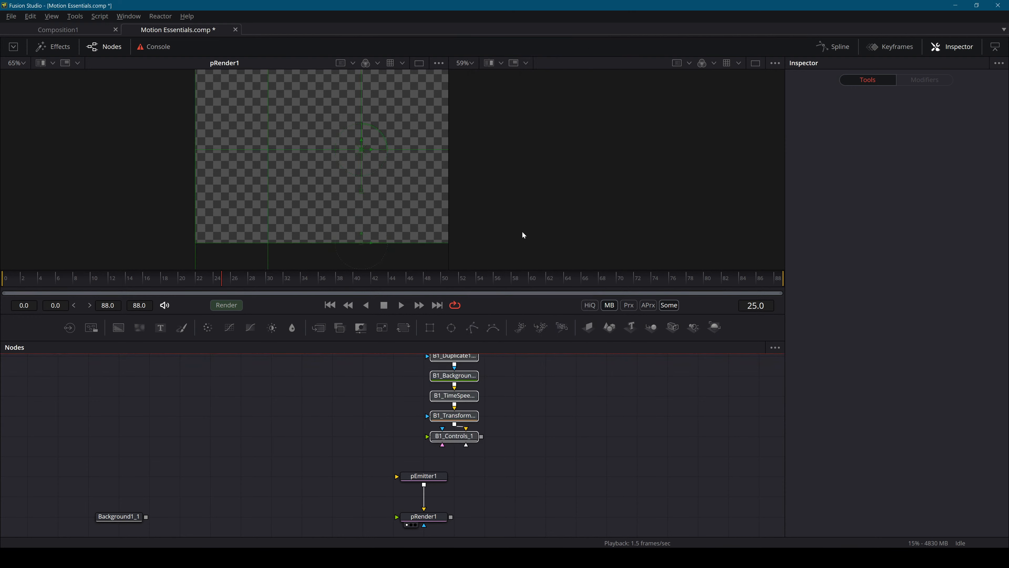
Detach B1_TimeSpeed1_1, B1_Transform1_1 and B1_Controls_1 from the chain and feed B1_Background1_1 directly into pEmitter1.
left_click_drag(450, 437, 537, 404)
left_click(472, 451)
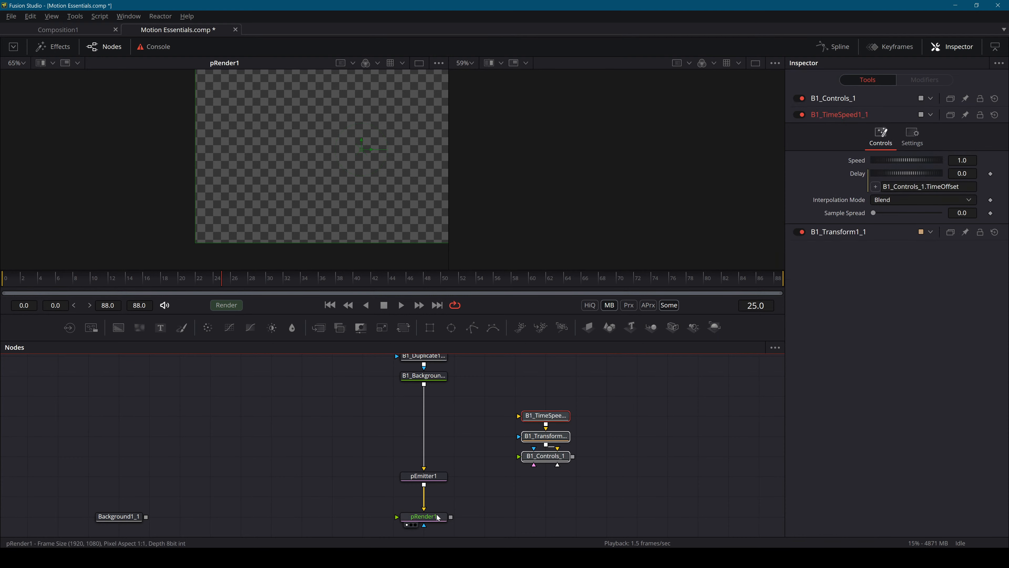
left_click_drag(460, 464, 435, 516)
left_click_drag(435, 516, 438, 455)
left_click(479, 404)
left_click_drag(480, 403, 500, 456)
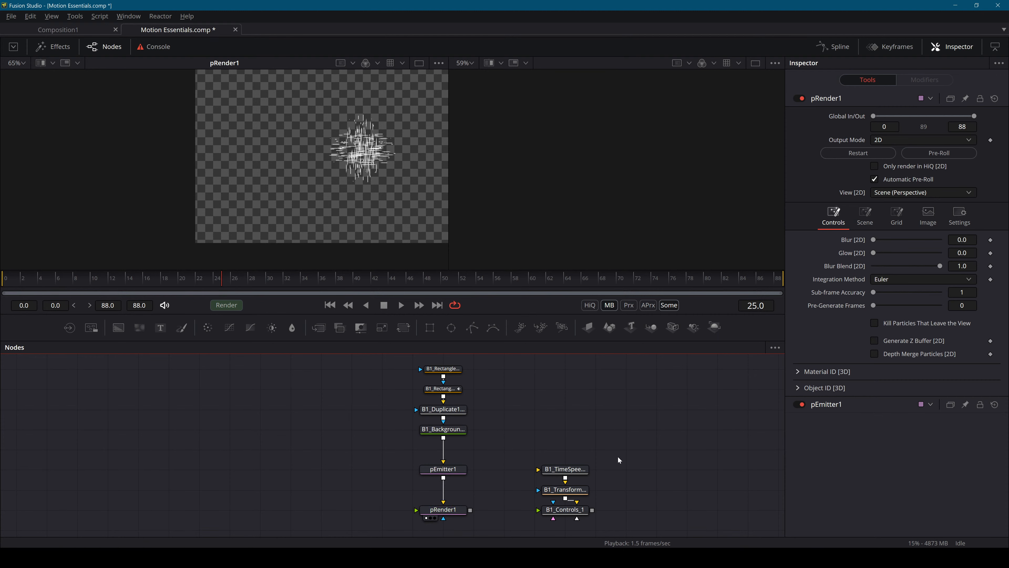
Examine the B1_Controls_1 parameters and the particles rendered by pRender1.
left_click_drag(619, 460, 543, 522)
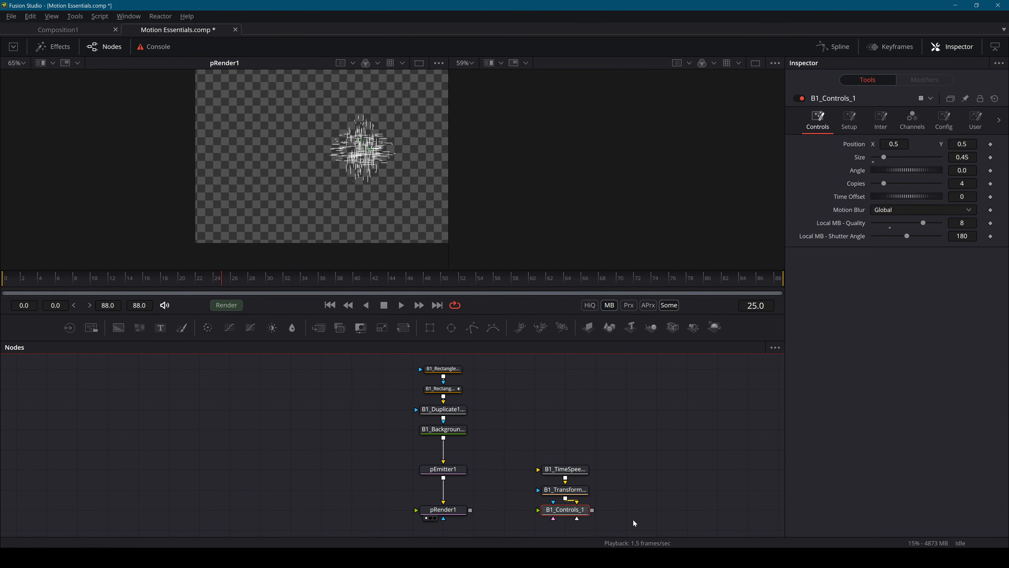
left_click_drag(612, 468, 666, 448)
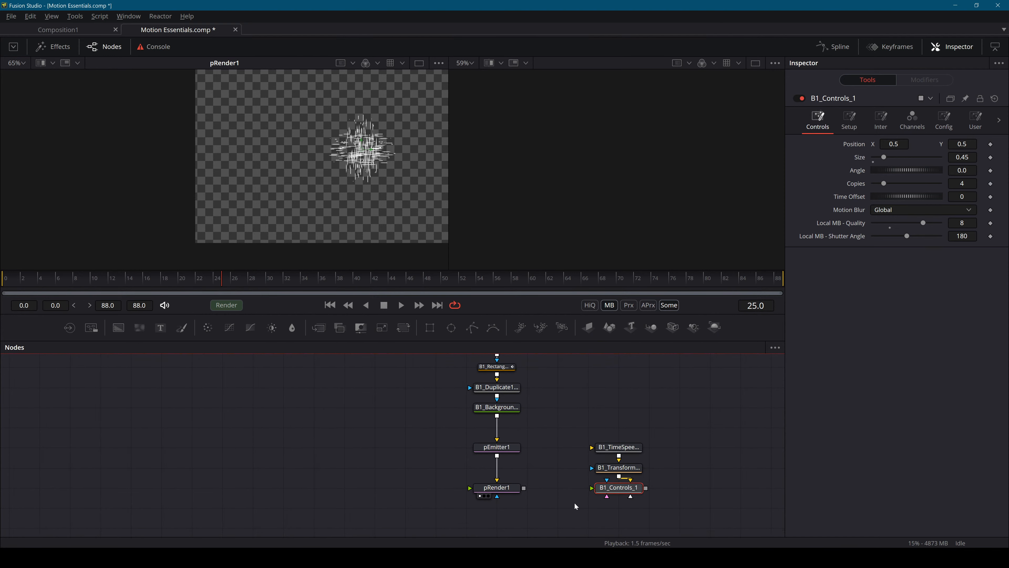
left_click(496, 487)
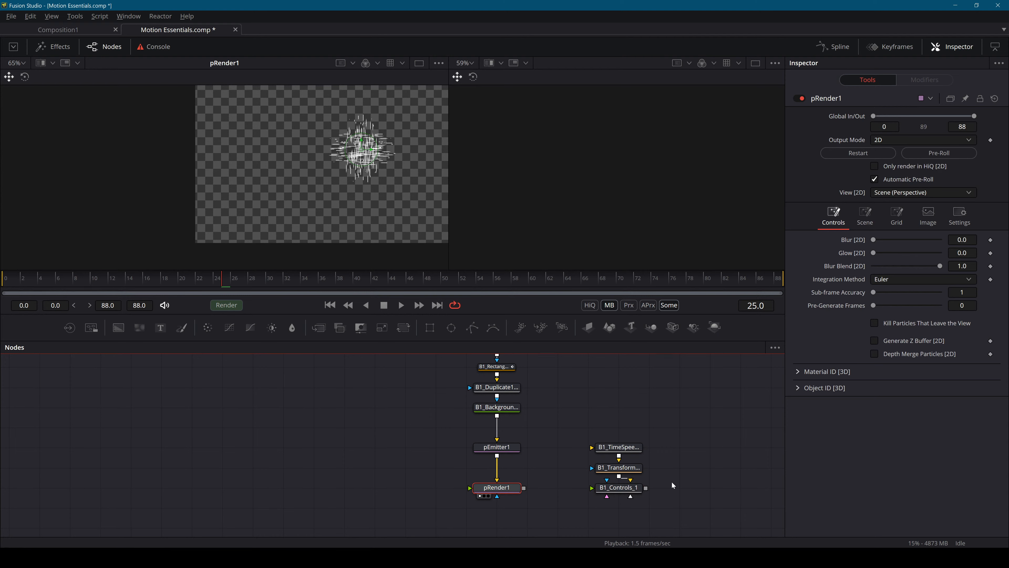
scroll(559, 461, "up", 3)
scroll(564, 457, "down", 4)
scroll(567, 453, "up", 5)
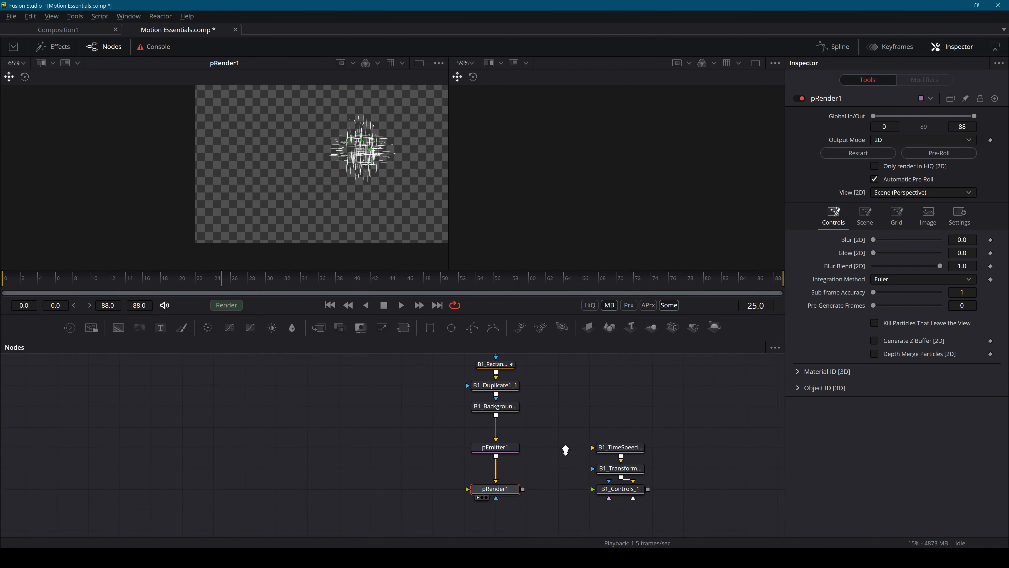
left_click(587, 444)
scroll(561, 444, "down", 1)
scroll(298, 175, "down", 2)
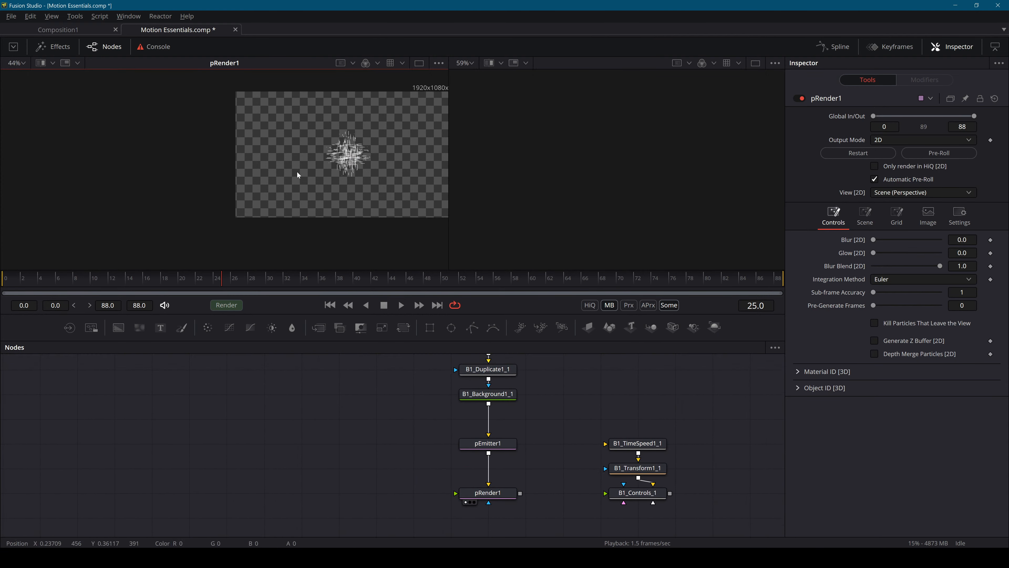
scroll(330, 182, "up", 2)
scroll(315, 190, "down", 1)
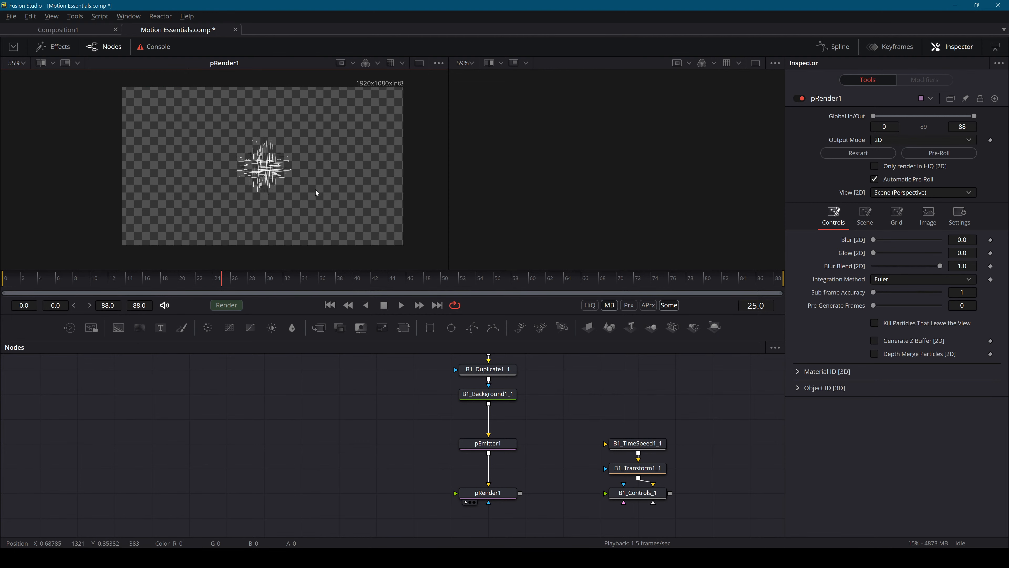
Add a Custom Tool after pRender1 and rename it P1_Controls.
left_click(491, 493)
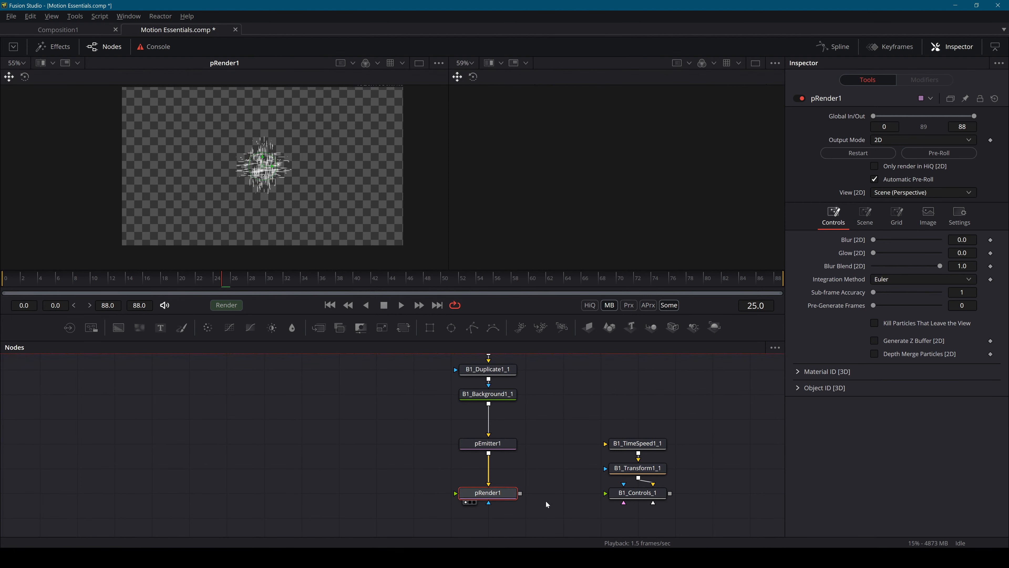
key("shift+space")
type("time")
type("ontrols")
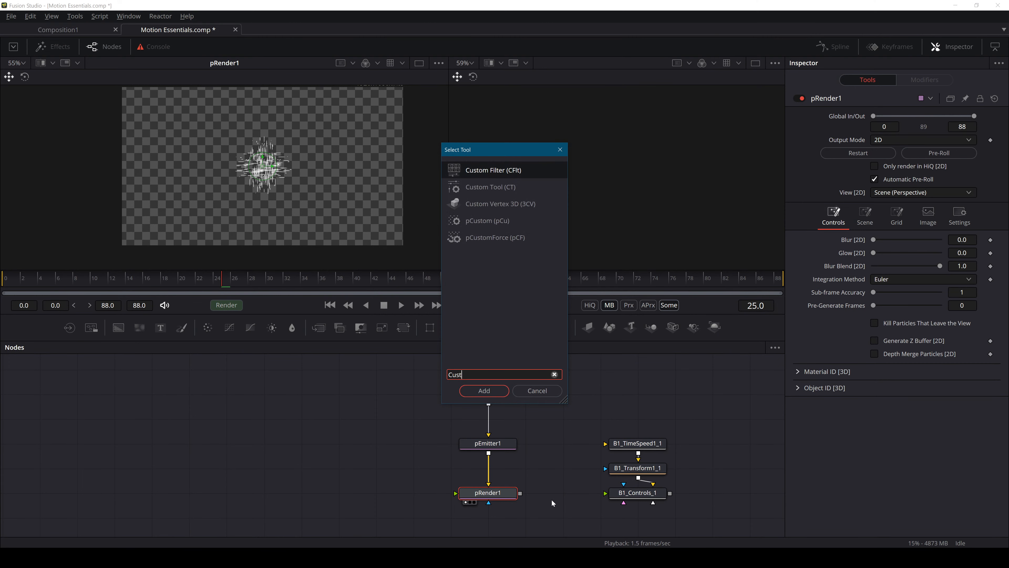
key("Return")
key("F2")
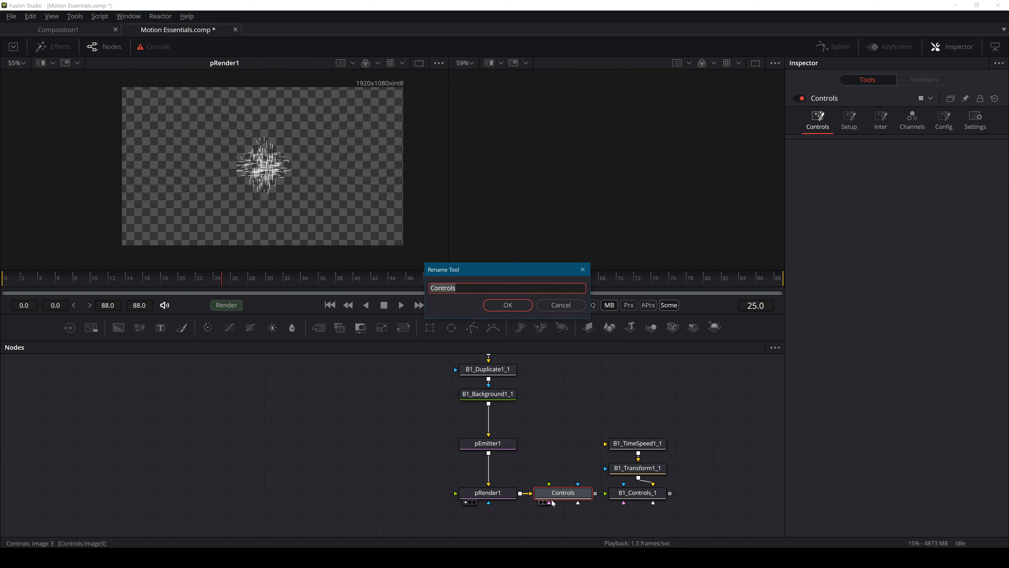
type("Pl")
key("Return")
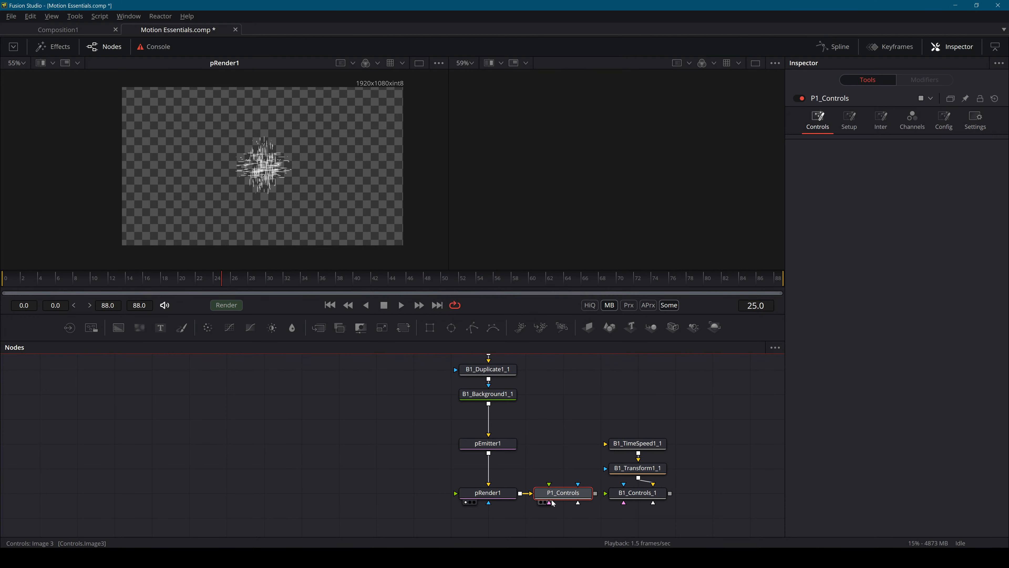
Move P1_Controls directly beneath pRender1 in the node graph.
left_click_drag(557, 503, 483, 527)
right_click(494, 519)
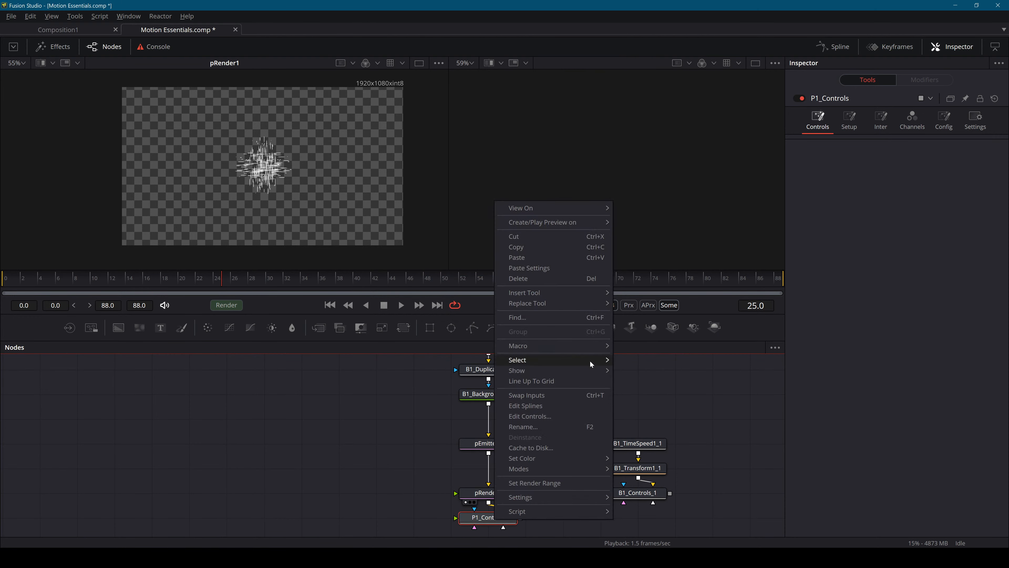
left_click(693, 429)
left_click(693, 429)
left_click(486, 516)
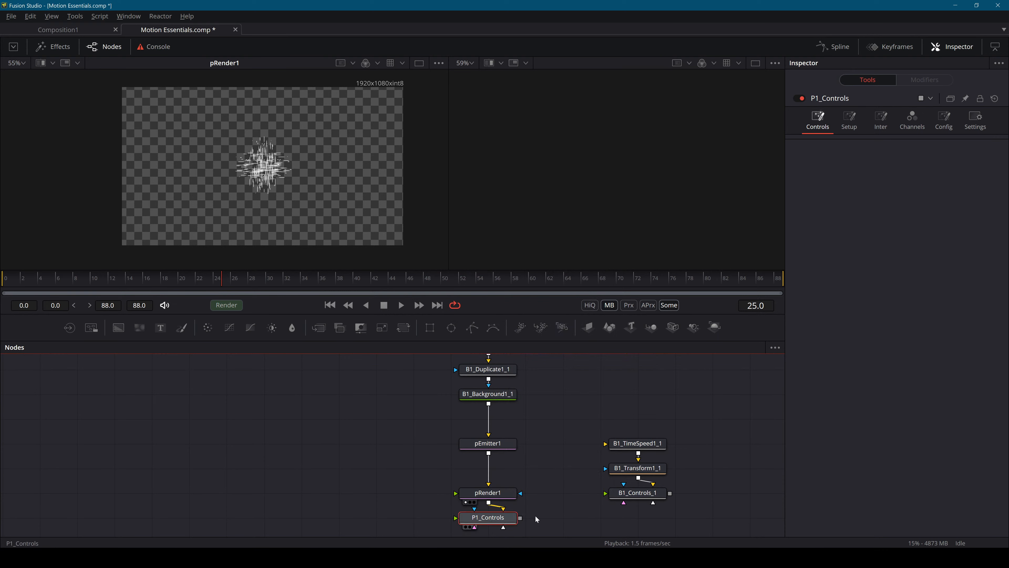
Check the parameters of B1_Controls_1 and add a Size number control to P1_Controls as a SliderControl on the Controls page.
left_click(637, 493)
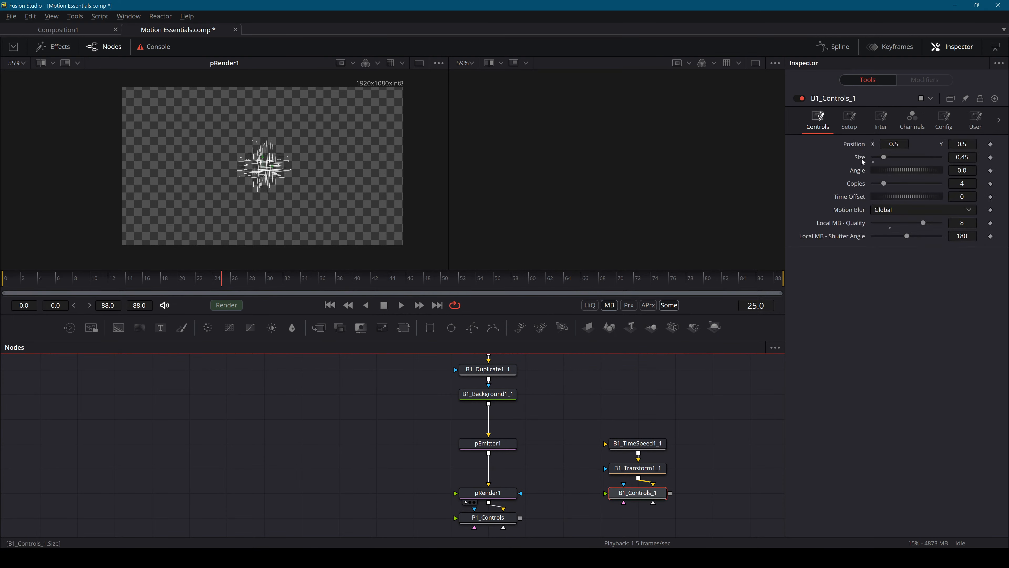
left_click(485, 517)
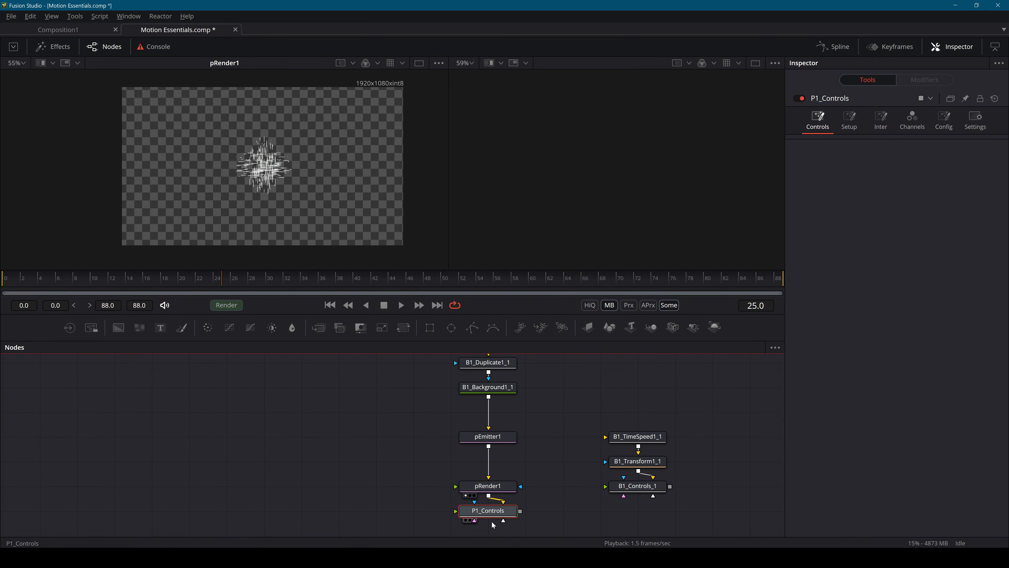
right_click(485, 514)
left_click(517, 408)
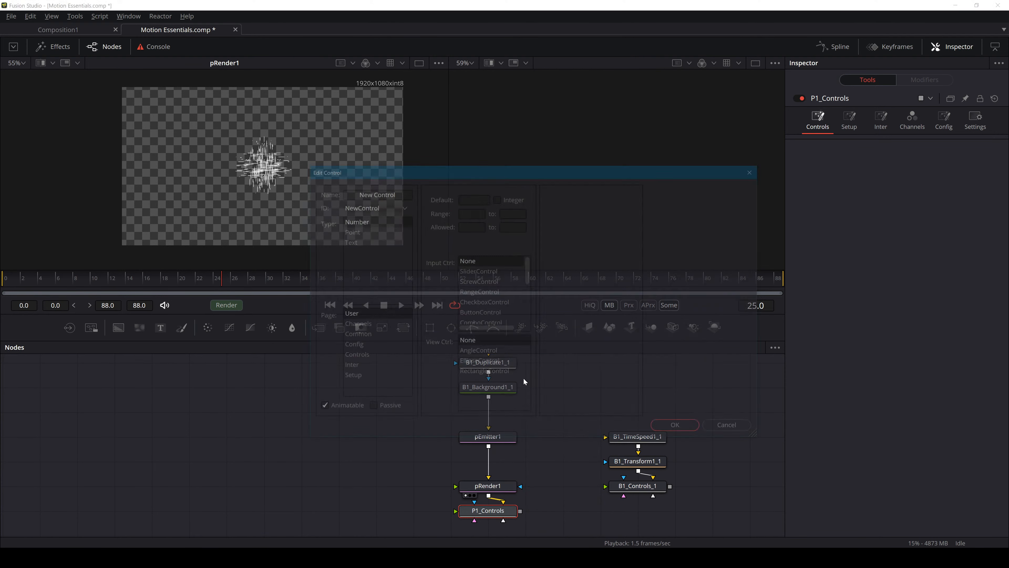
type("Size")
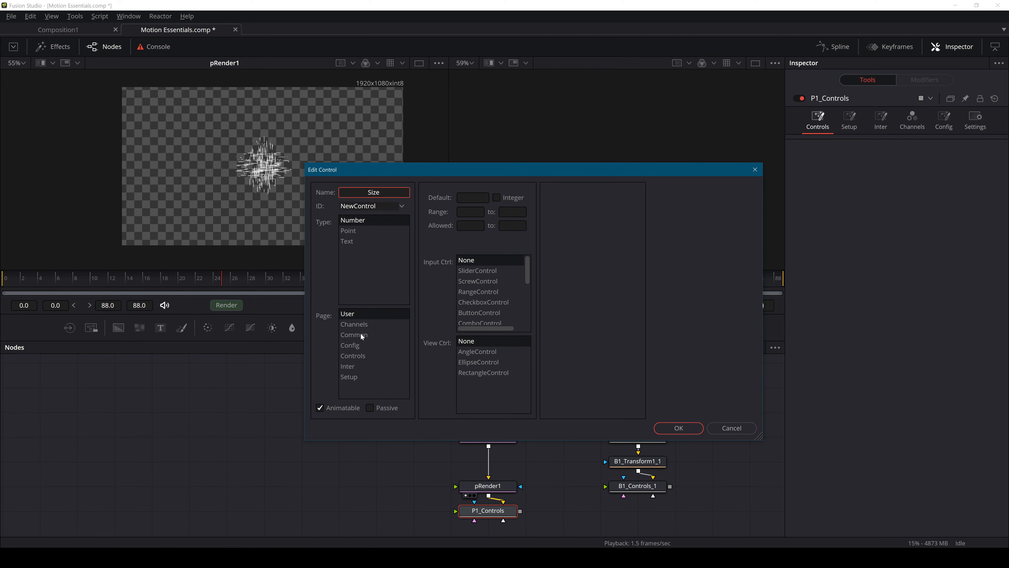
left_click(359, 356)
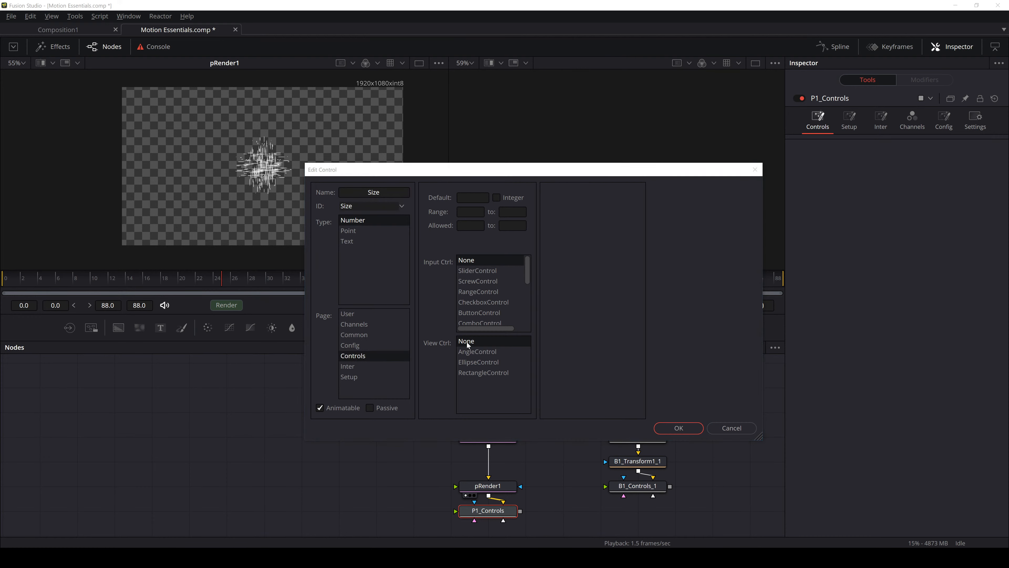
left_click(470, 212)
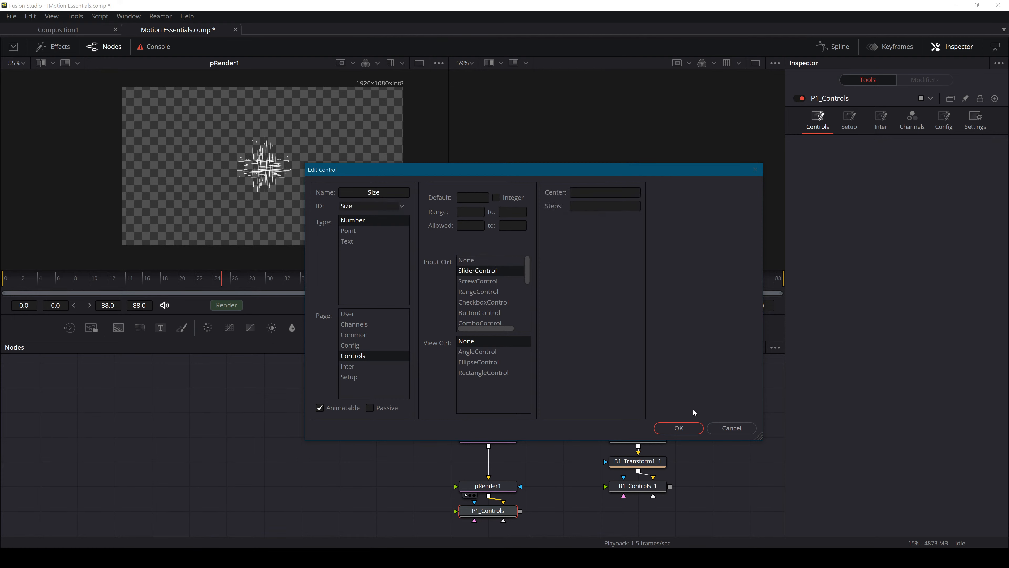
left_click(678, 428)
Check the upper limit of the Size slider in B1_Controls_1 and set the P1_Controls Size range to start at 0.25.
left_click(638, 486)
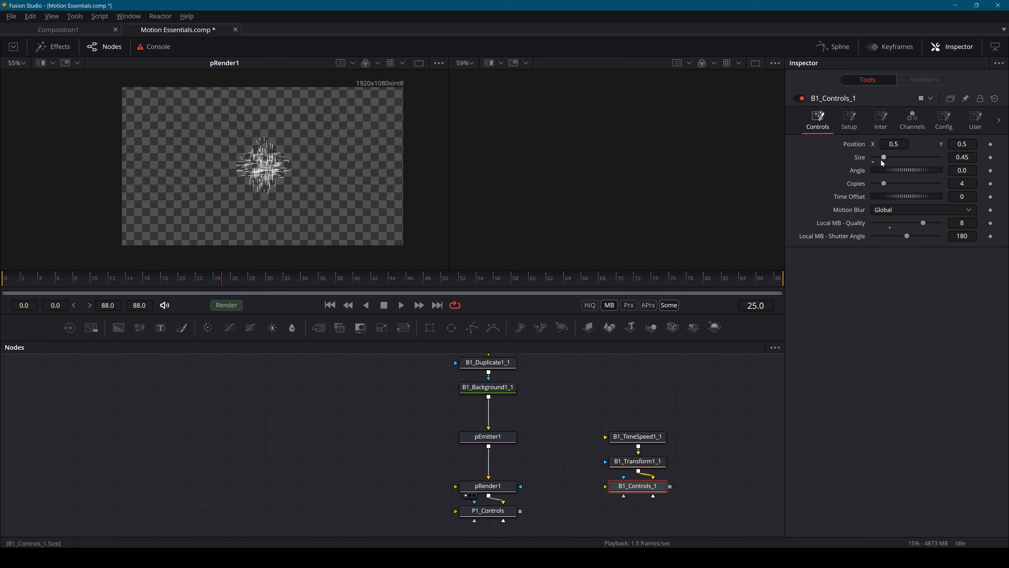
left_click_drag(883, 157, 986, 161)
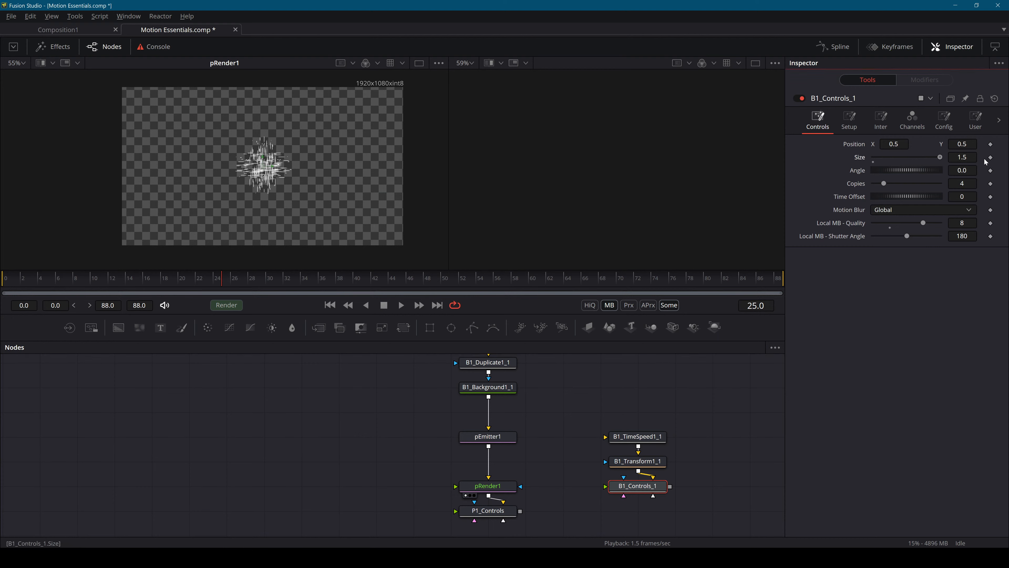
right_click(506, 511)
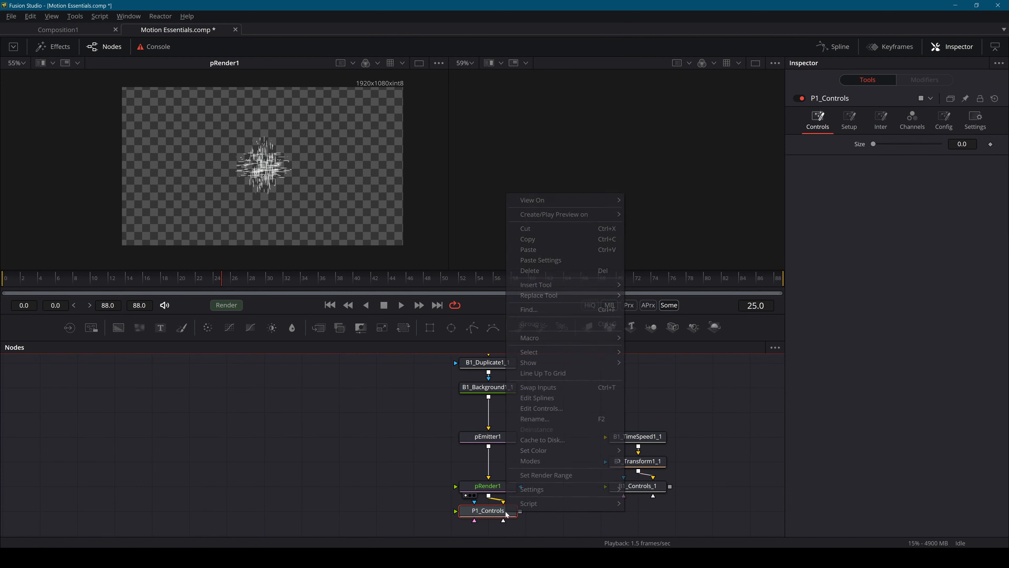
left_click(544, 409)
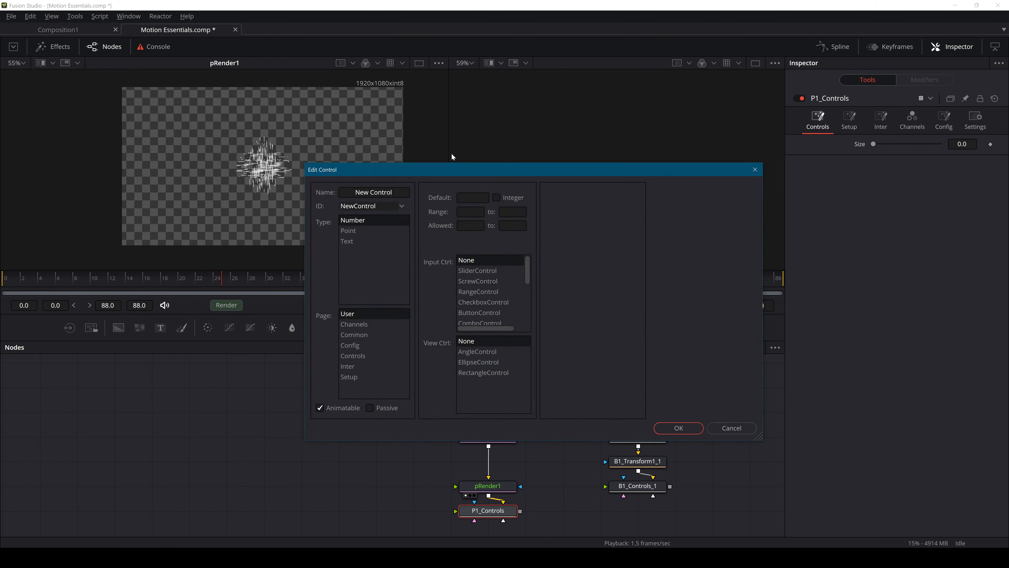
left_click(401, 206)
left_click_drag(486, 209, 481, 384)
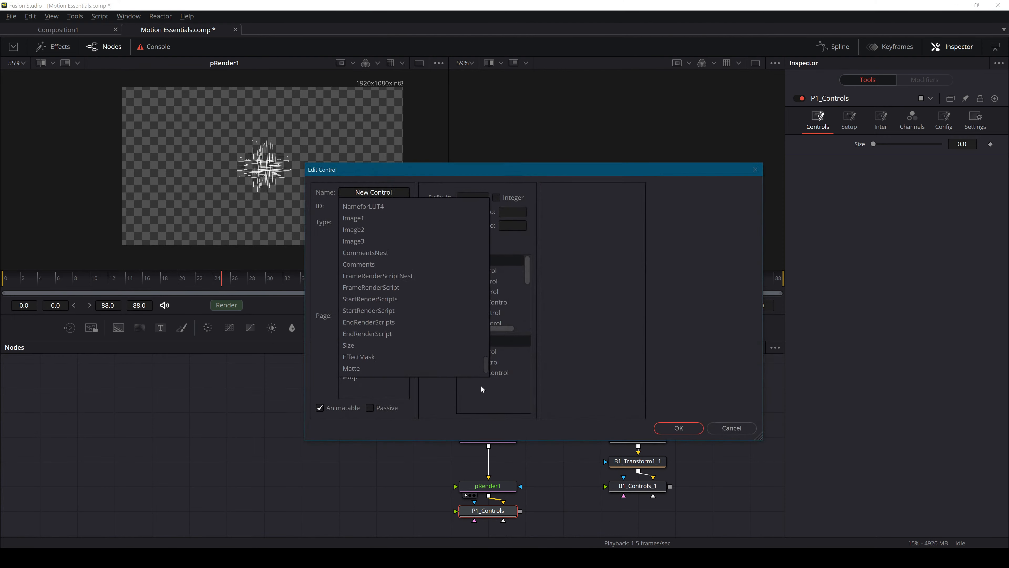
left_click(374, 349)
left_click(480, 211)
type(".25")
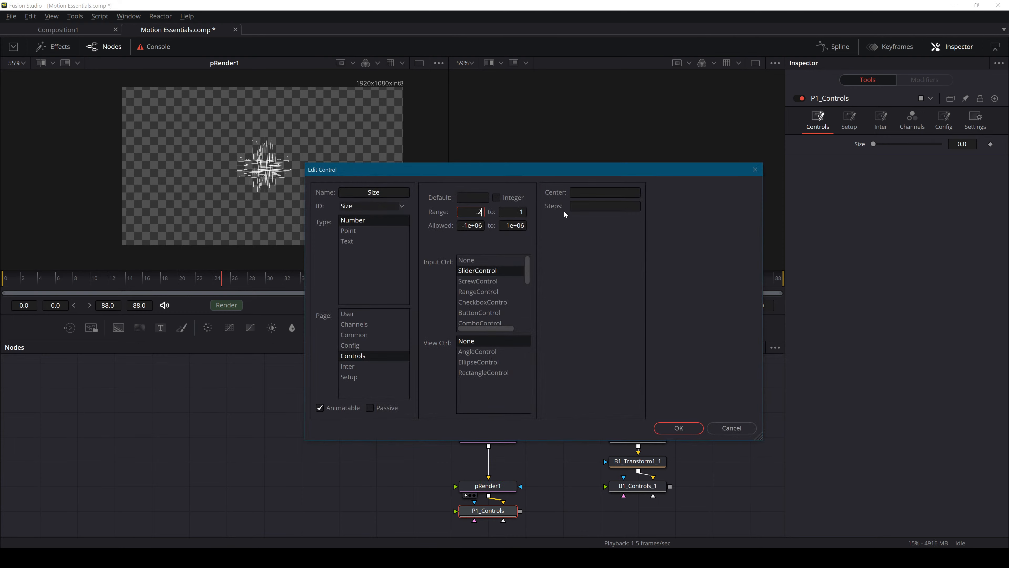
key("Tab")
key("Return")
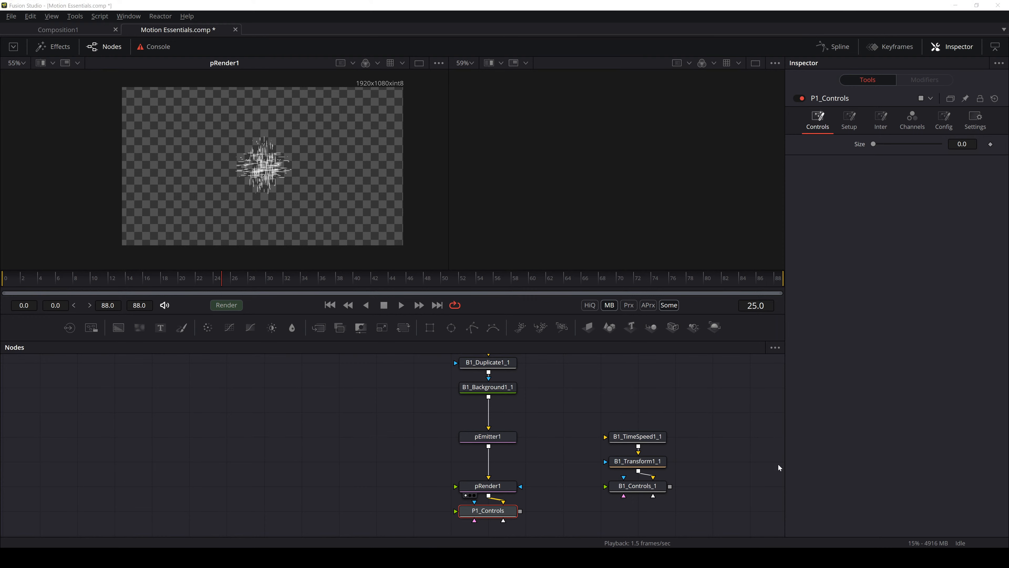
Raise the Size of P1_Controls to about 1.32 and go back to the parameters of B1_Controls_1.
left_click(534, 514)
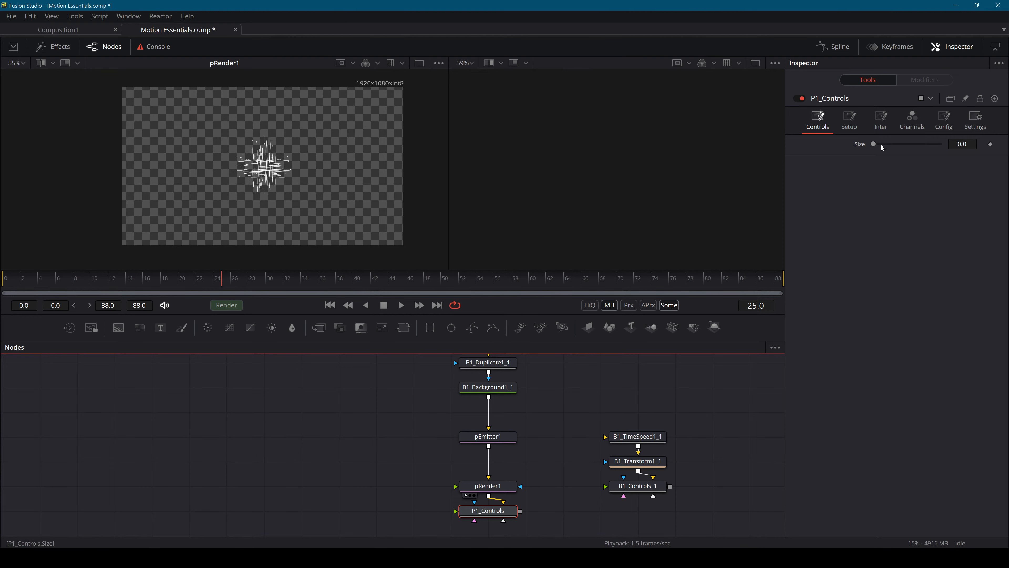
left_click_drag(881, 146, 942, 144)
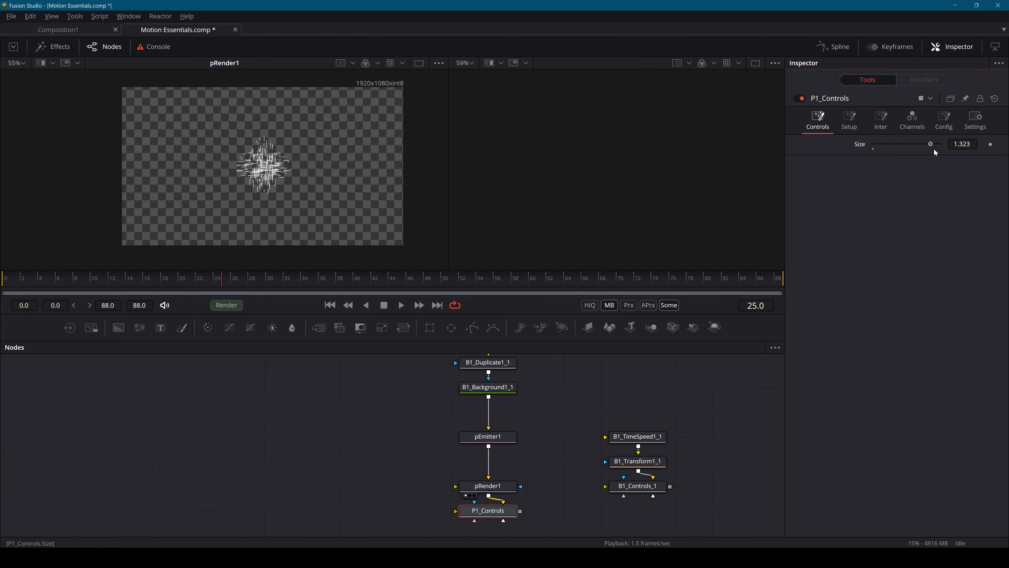
left_click(652, 486)
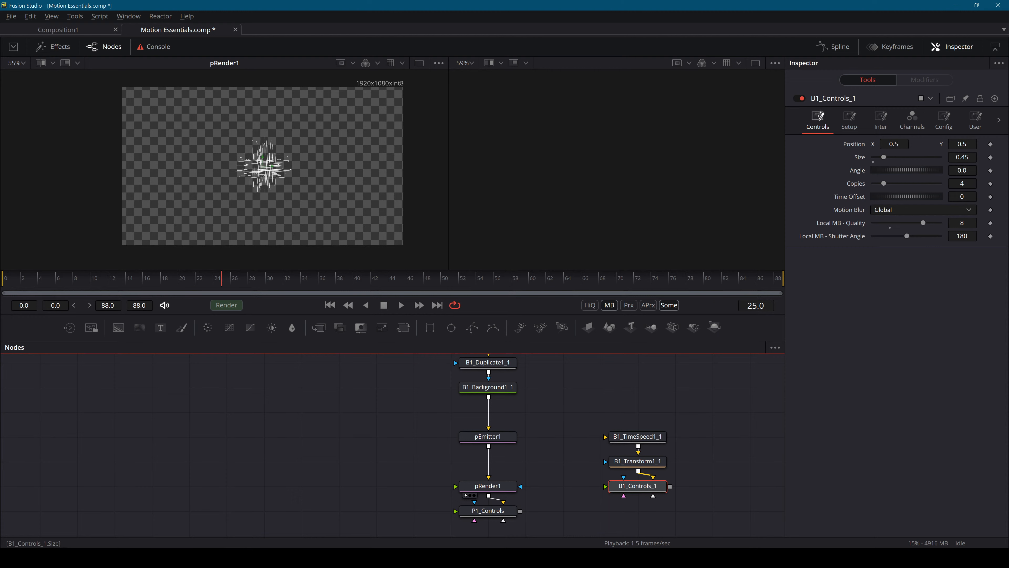
Set the Size of P1_Controls to 0.45, matching the Size of B1_Controls_1.
left_click(962, 157)
type("0.45")
left_click(477, 511)
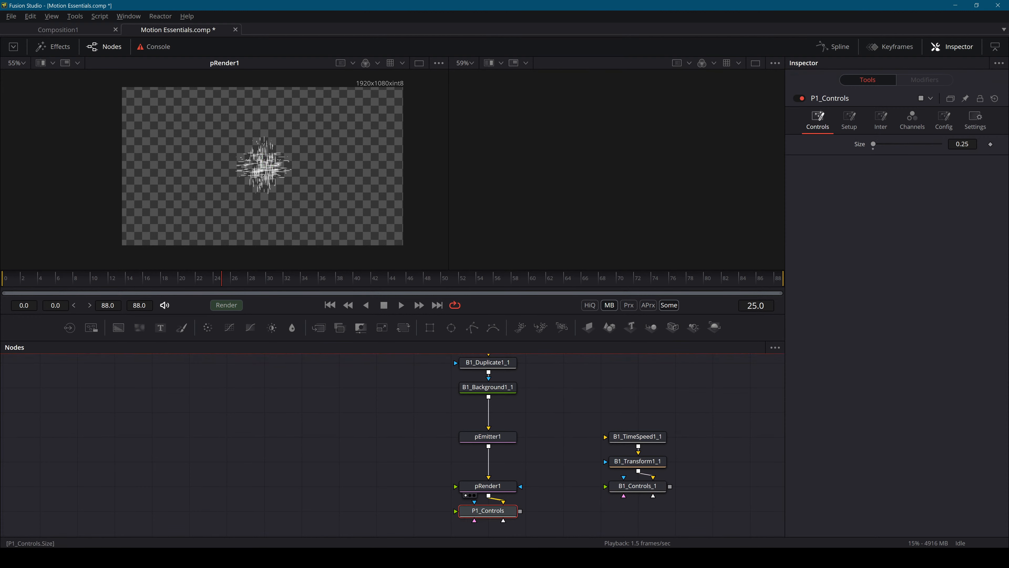
key("Return")
Change the Overall Scale expression of B1_Background1_1 to P1_Controls.Size.
scroll(549, 387, "up", 3)
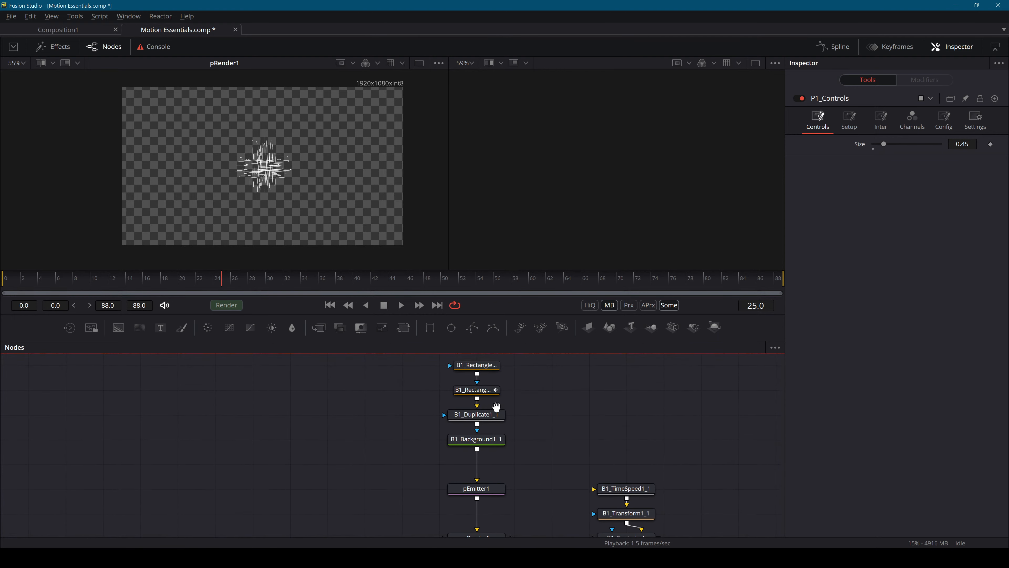
left_click(476, 439)
left_click(912, 151)
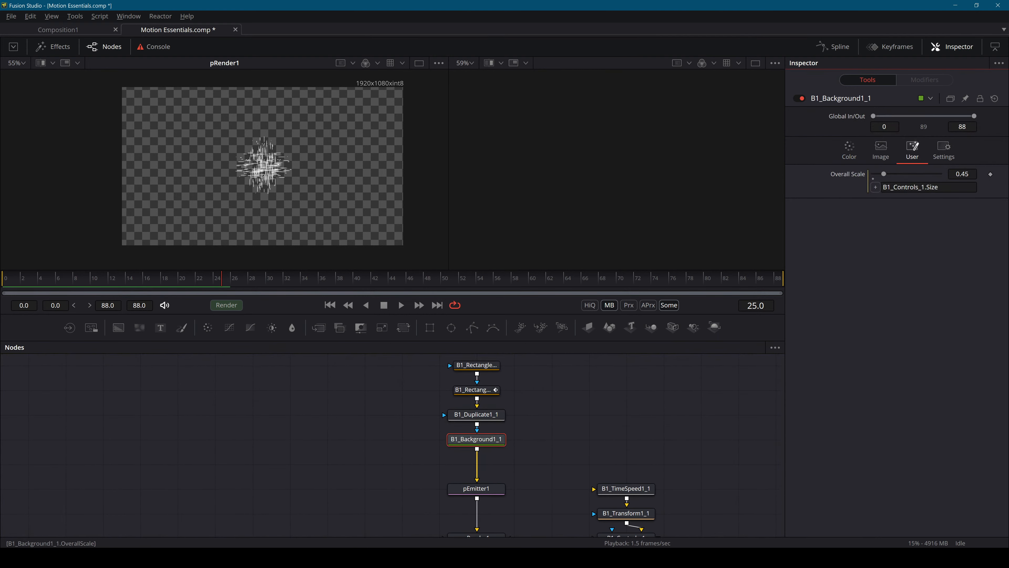
left_click(886, 186)
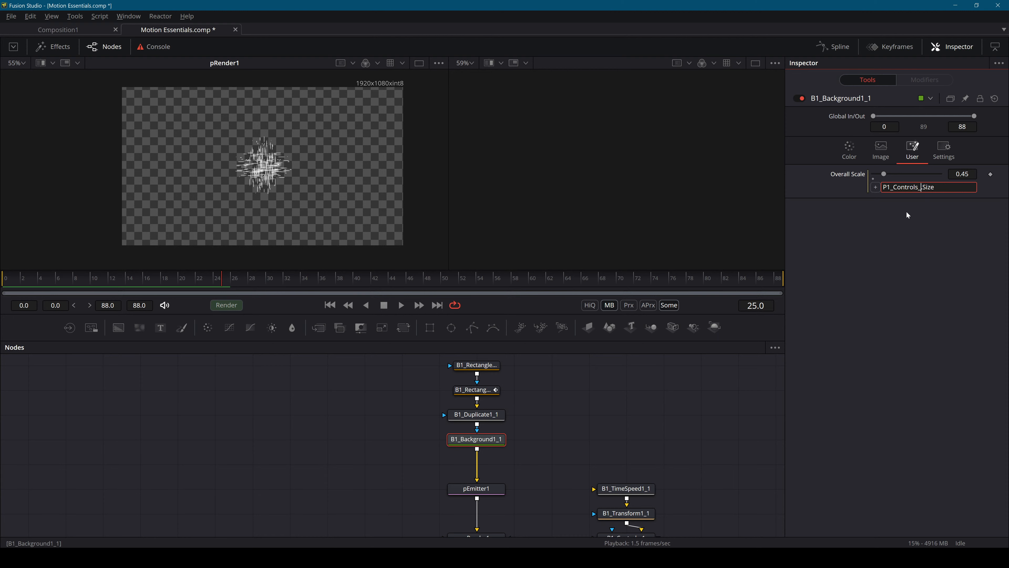
key("BackSpace")
type(".")
key("Return")
Change the emission region of pEmitter1 to Rectangle with a width and height of 1.0.
scroll(502, 494, "down", 3)
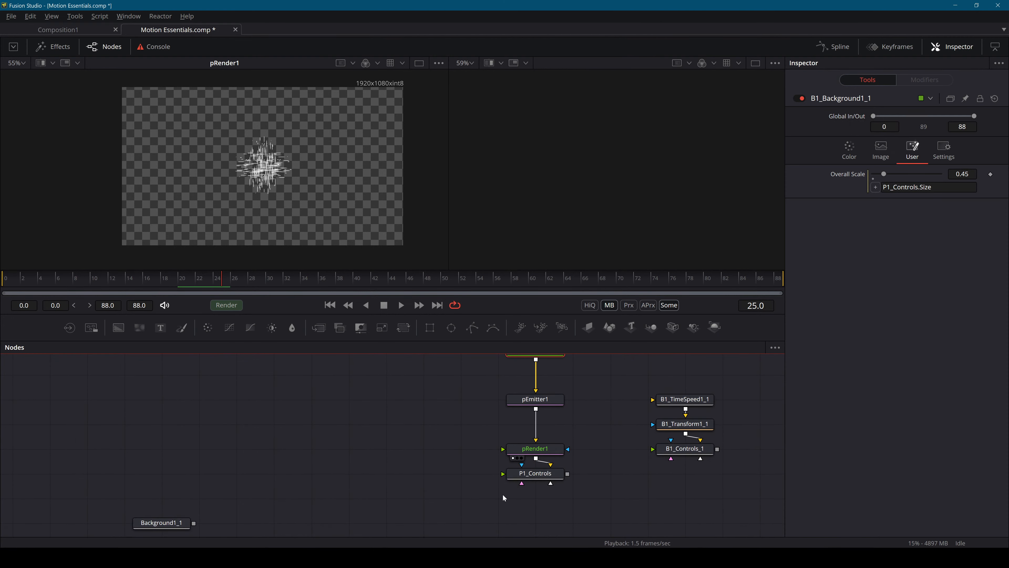
left_click(540, 475)
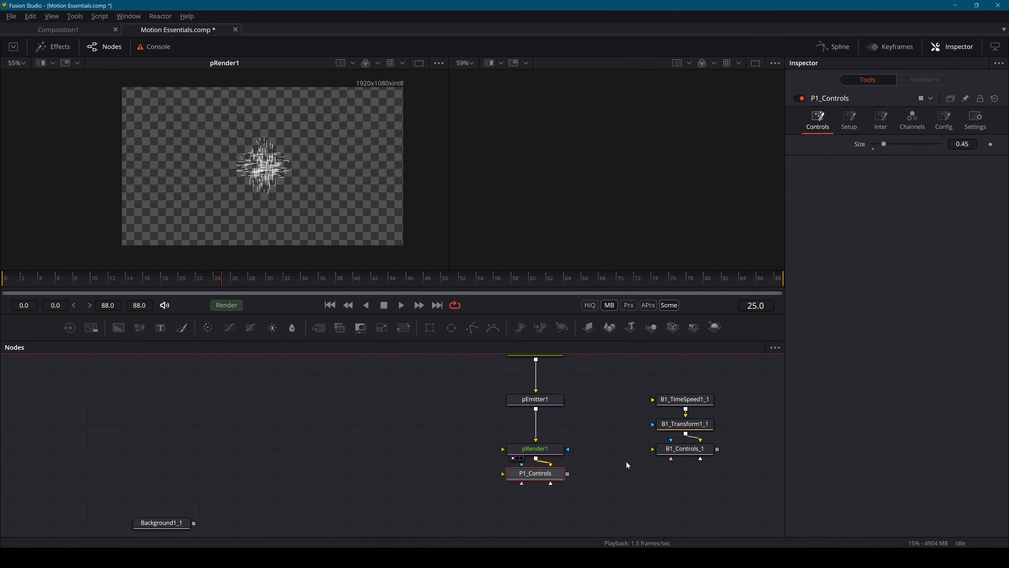
left_click_drag(608, 435, 563, 461)
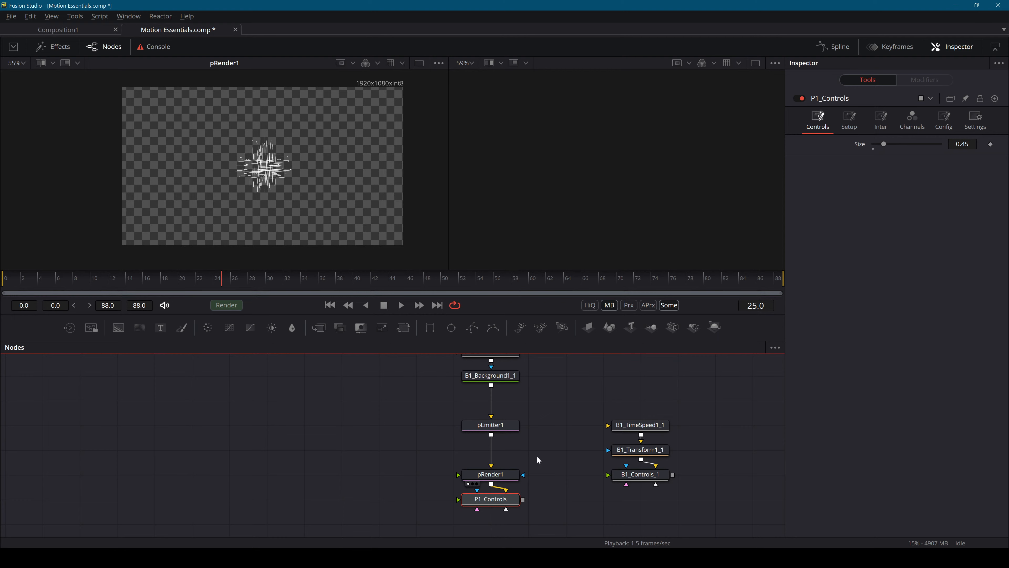
left_click(516, 422)
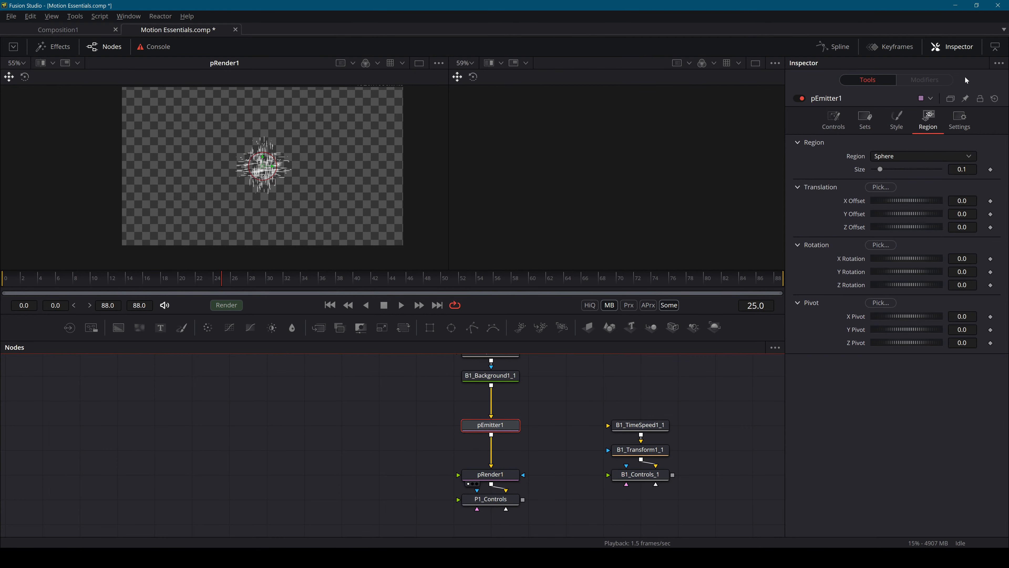
left_click(889, 156)
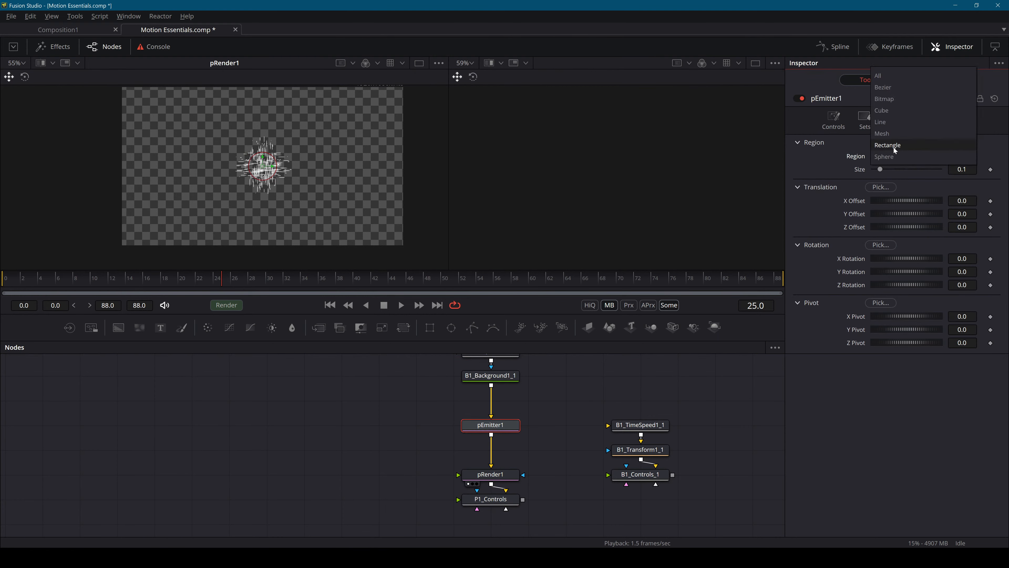
left_click(884, 144)
left_click_drag(880, 187, 940, 187)
left_click_drag(880, 200, 940, 201)
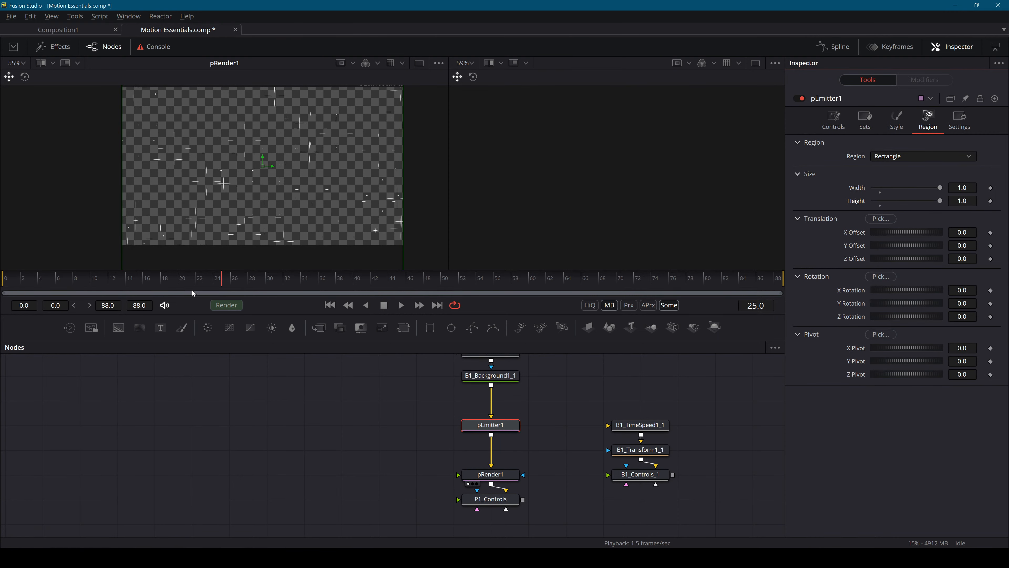
Play the animation from frame 0 to check how the particles spread over the frame.
left_click_drag(191, 286, 2, 257)
key("space")
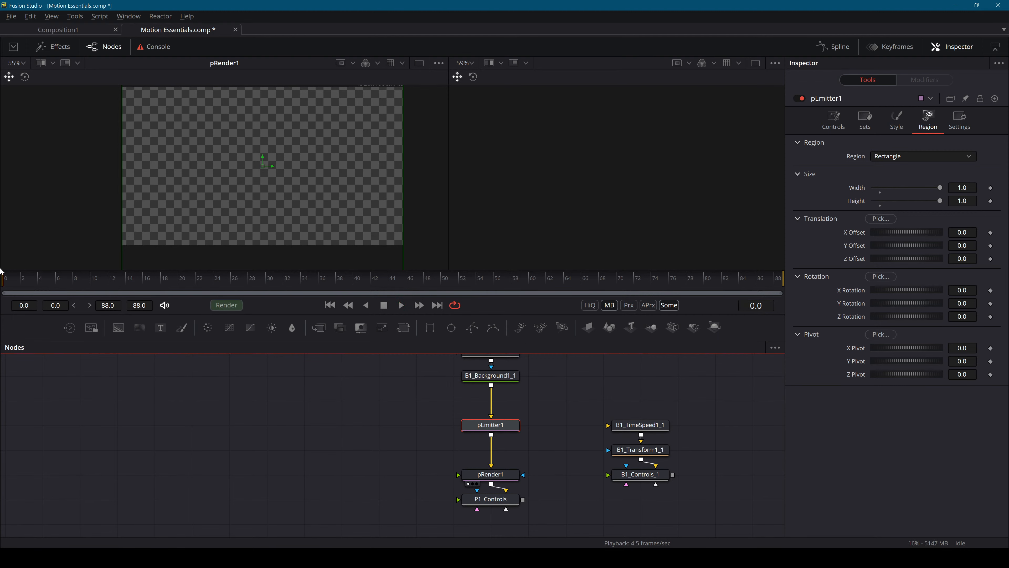
left_click(1, 272)
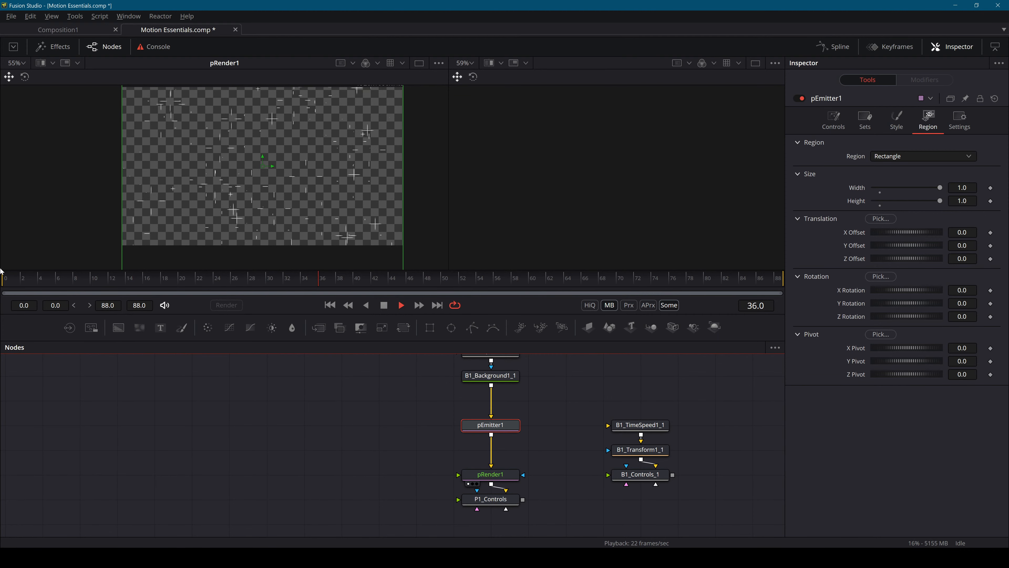
left_click(8, 280)
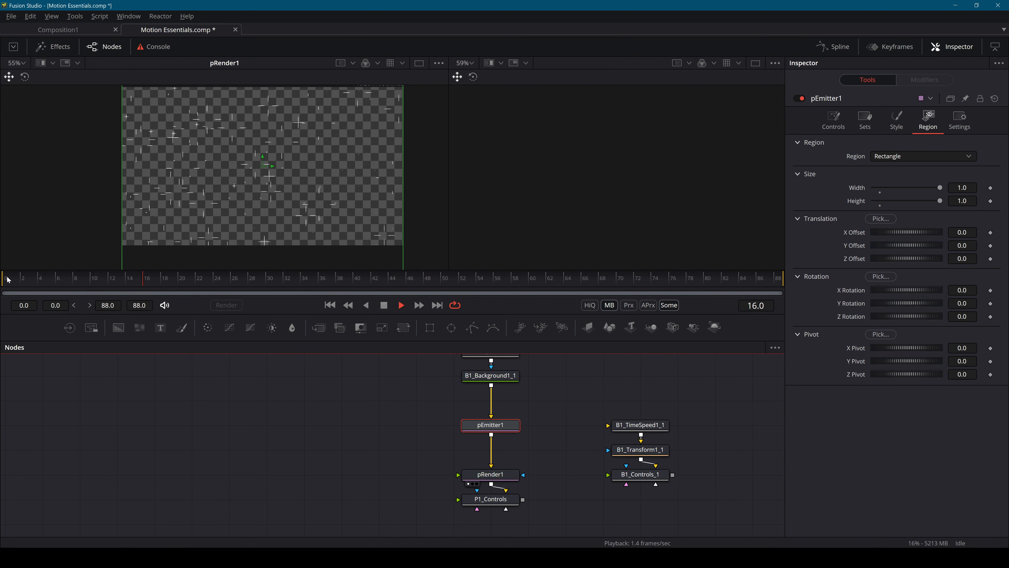
key("space")
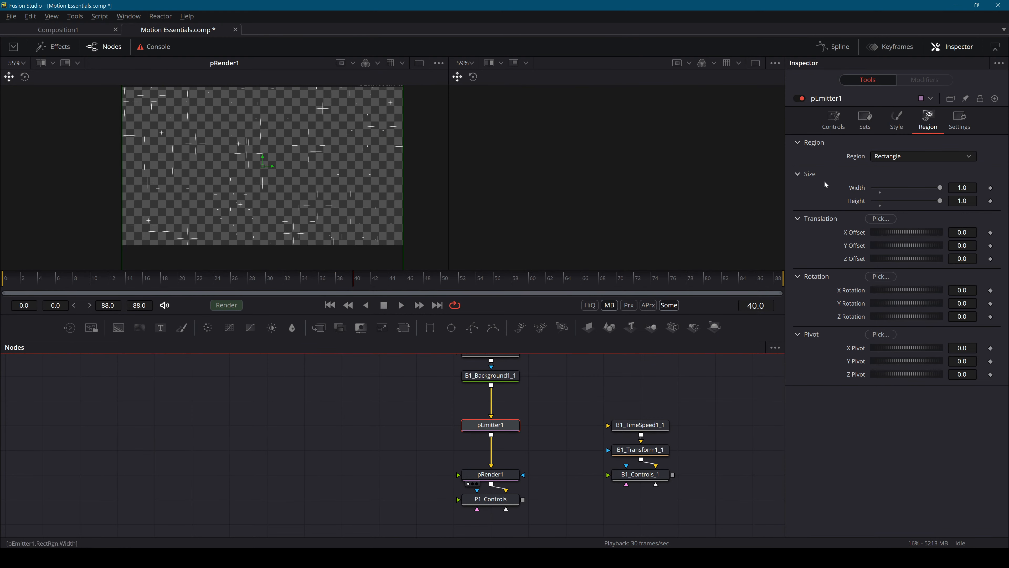
Set the Number of pEmitter1 to 3 and play the animation from the first frame.
left_click(833, 119)
left_click(962, 188)
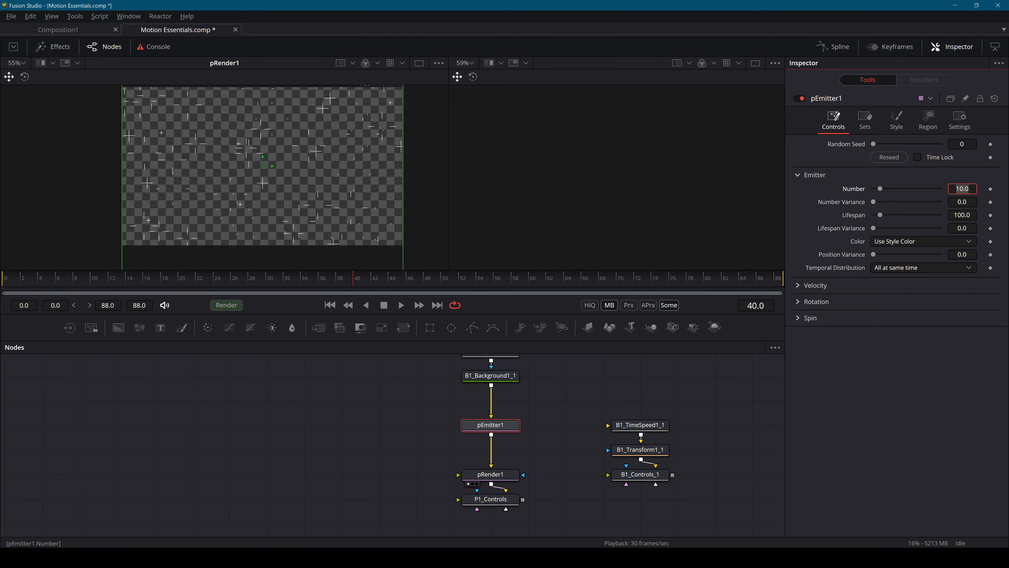
type("3")
key("Tab")
left_click_drag(155, 283, 2, 284)
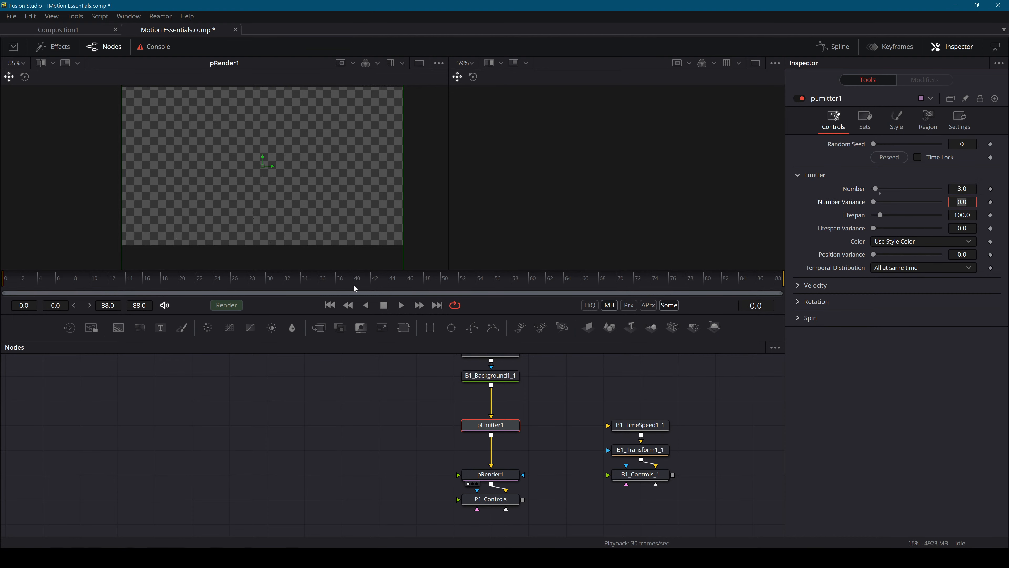
left_click(401, 306)
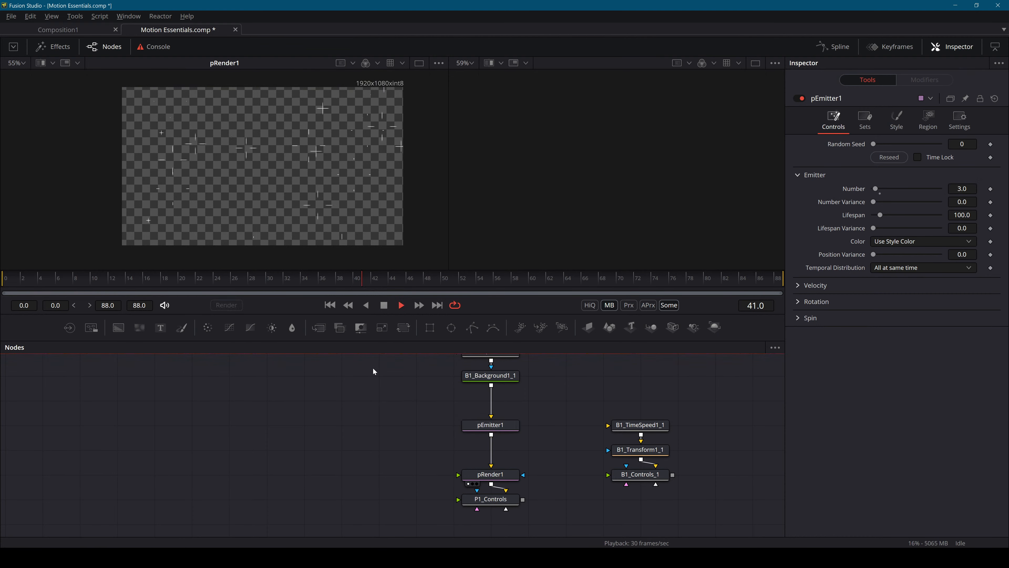
Set the Number of pEmitter1 to 2 and replay the animation from the start.
left_click(962, 188)
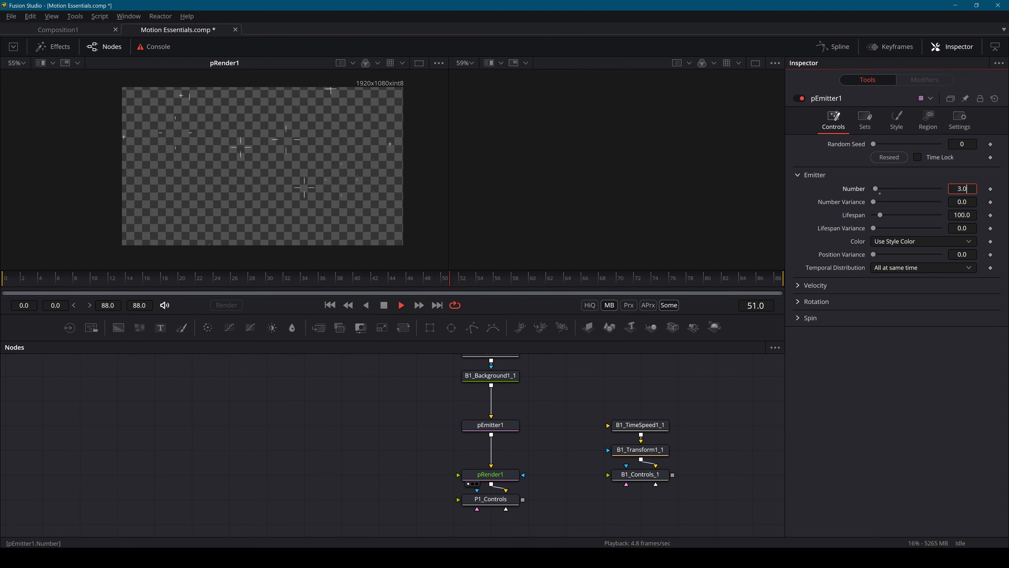
type("2")
key("Tab")
left_click_drag(517, 273, 1, 253)
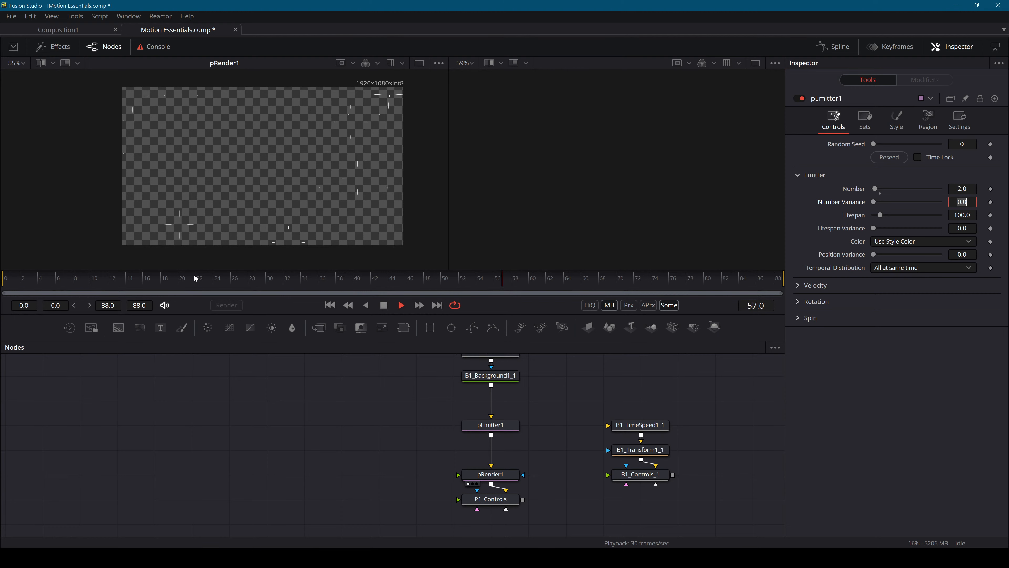
left_click(273, 392)
left_click_drag(340, 277, 1, 276)
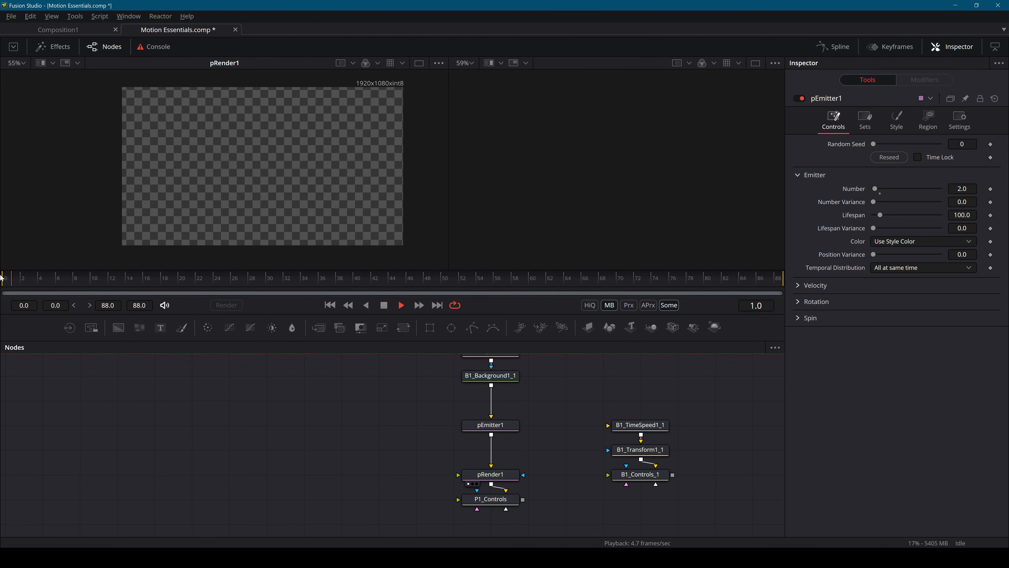
left_click(383, 305)
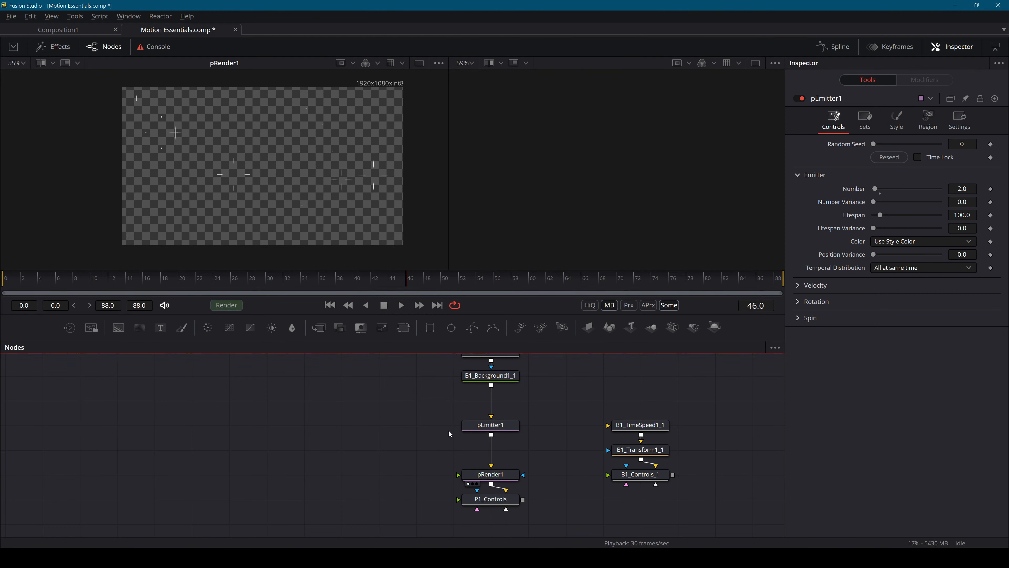
Start a new number control on P1_Controls and name it Particle Count.
right_click(497, 506)
left_click(516, 400)
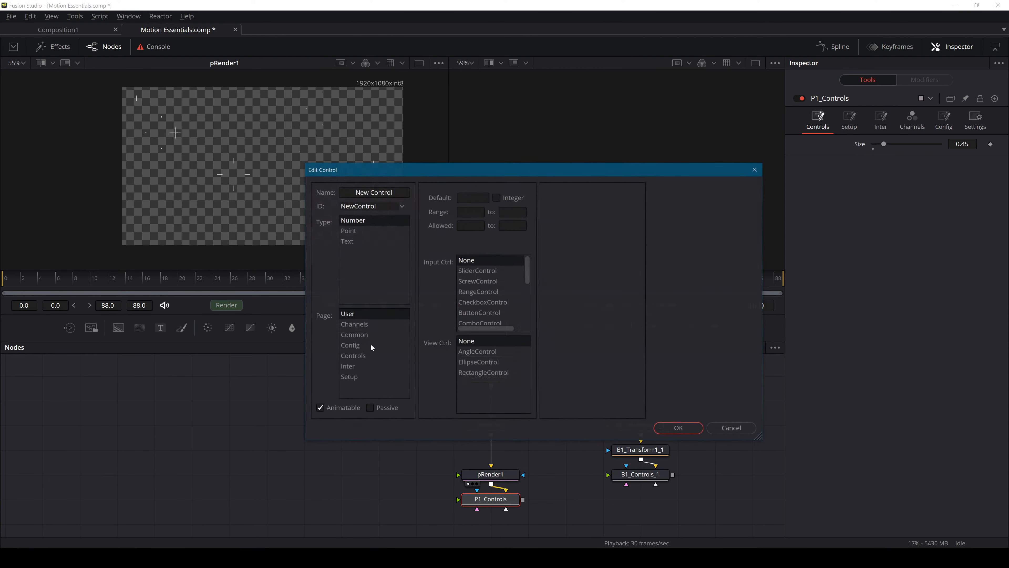
type("Par")
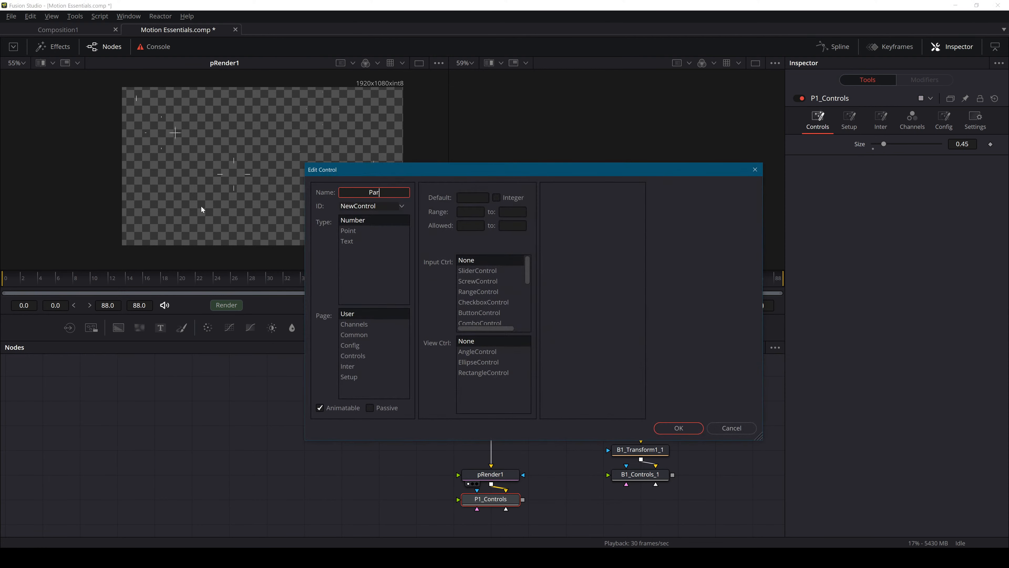
type("ticle Amou")
key("BackSpace")
key("BackSpace")
key("BackSpace")
key("BackSpace")
key("BackSpace")
type("Count")
Place the Particle Count control on the Controls page as an integer SliderControl with a range of 0 to 10.
left_click(367, 328)
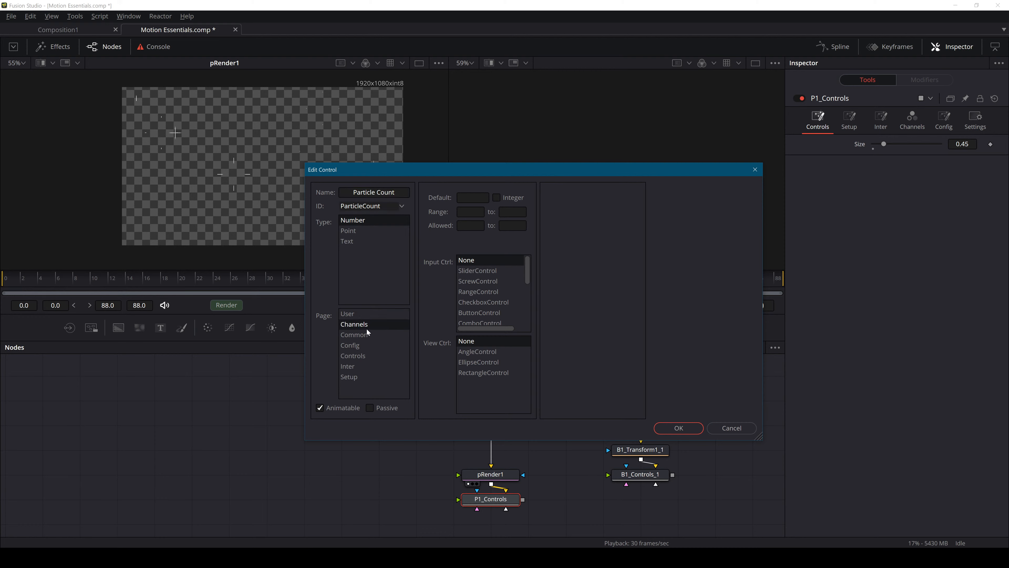
left_click(365, 354)
left_click(474, 211)
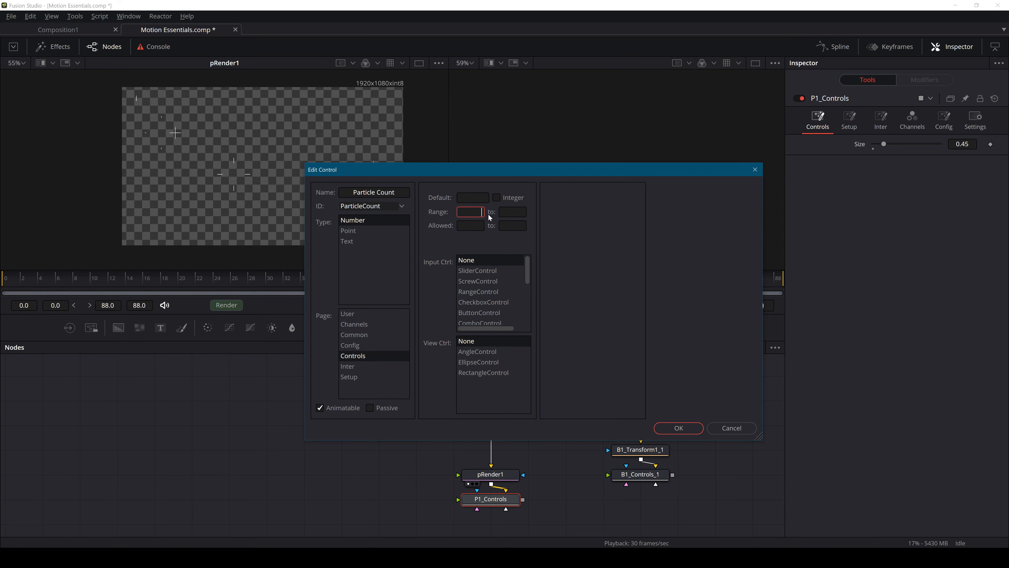
type("0")
key("Tab")
type("10")
left_click(482, 274)
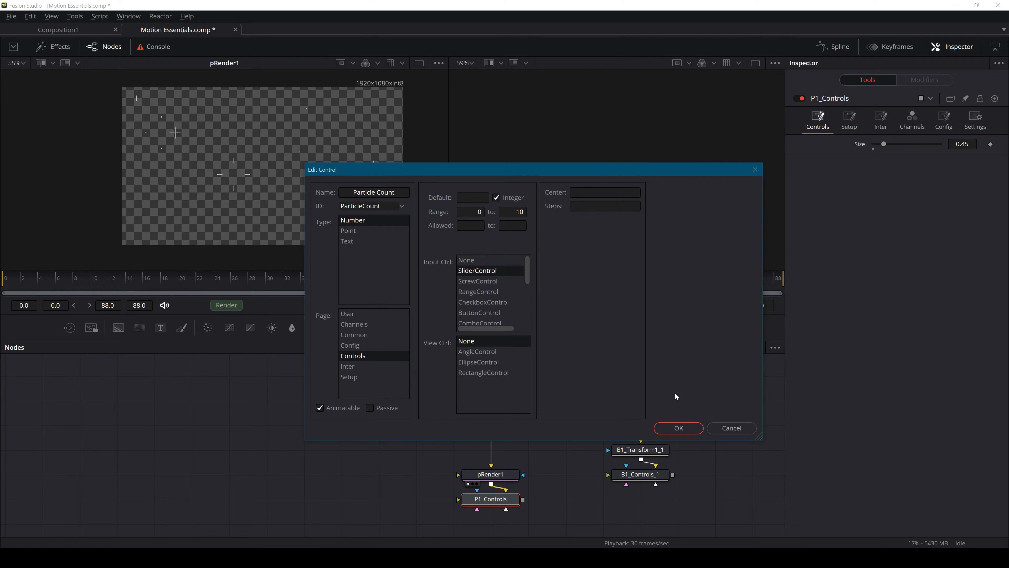
left_click(676, 427)
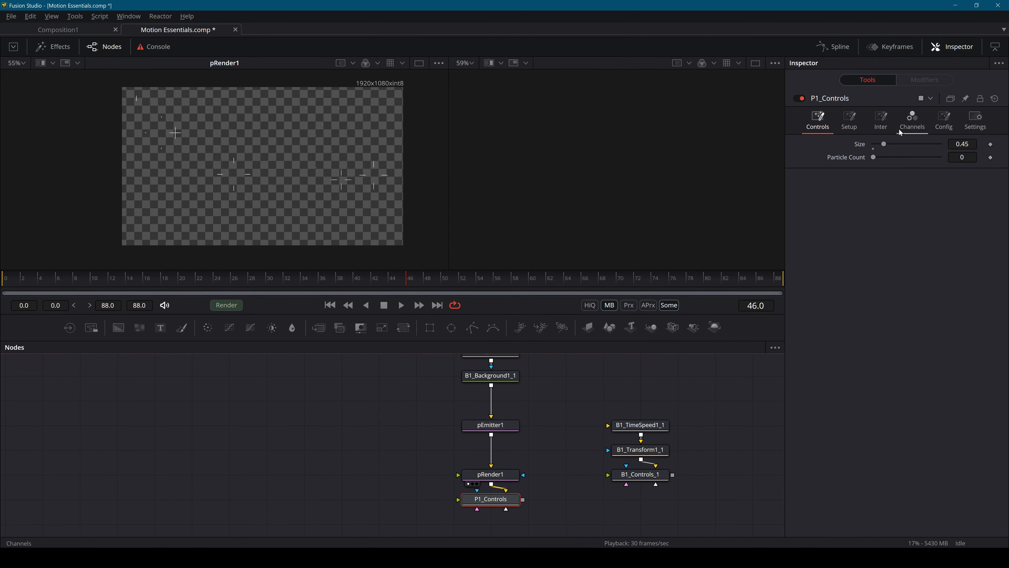
Set Particle Count to 2 and link the Number of pEmitter1 to it with the expression P1_Controls.ParticleCount.
left_click_drag(872, 157, 886, 157)
left_click(512, 424)
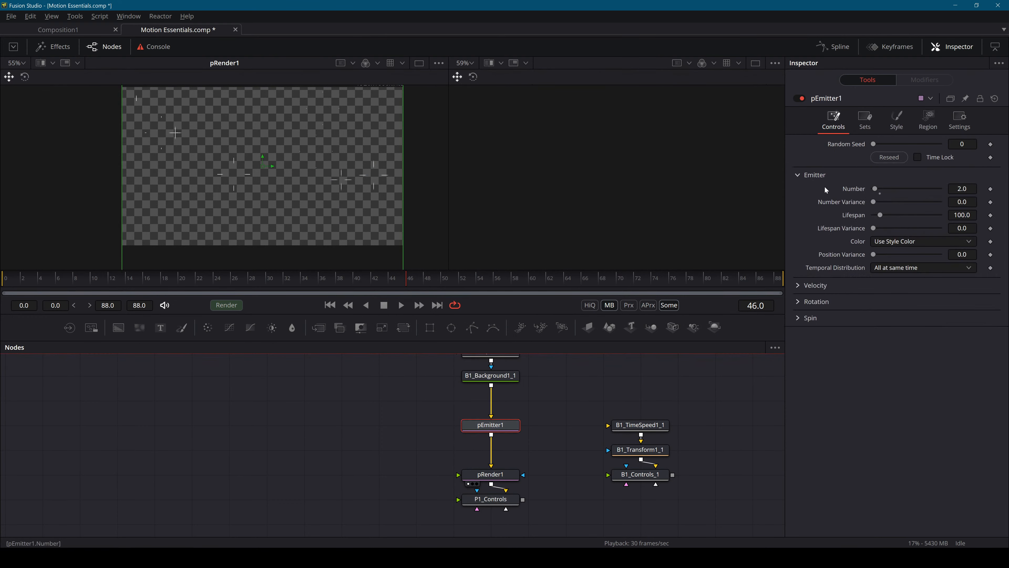
right_click(856, 190)
left_click(876, 314)
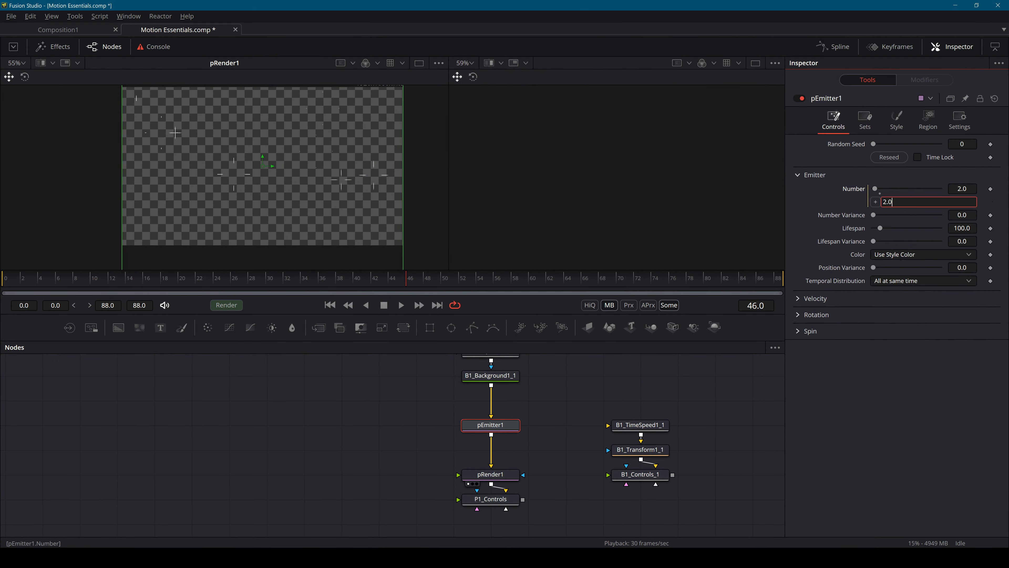
type("P1_Controls.ParticleCount")
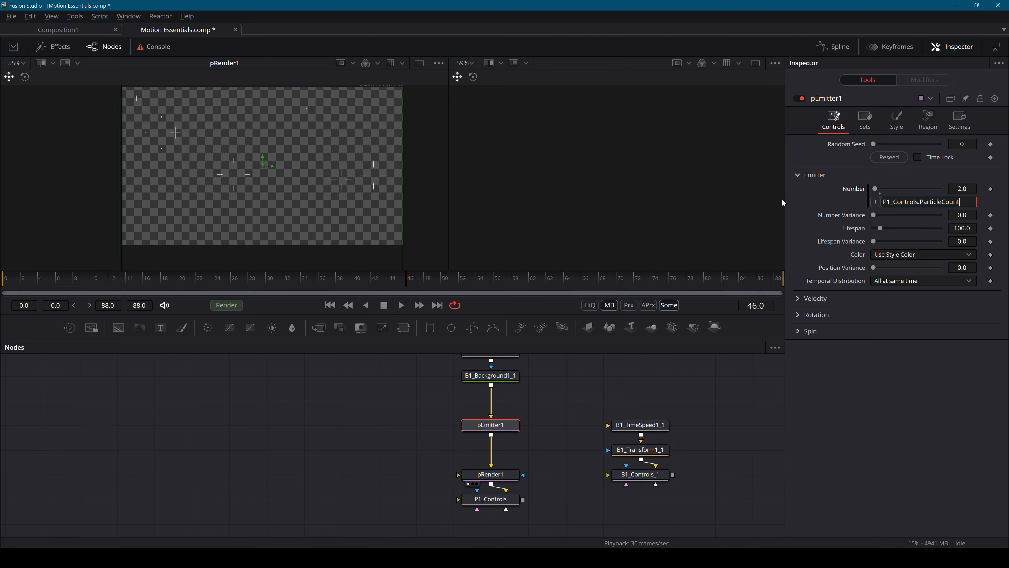
key("Tab")
Try out the Particle Count slider of P1_Controls and preview the animation.
left_click(490, 499)
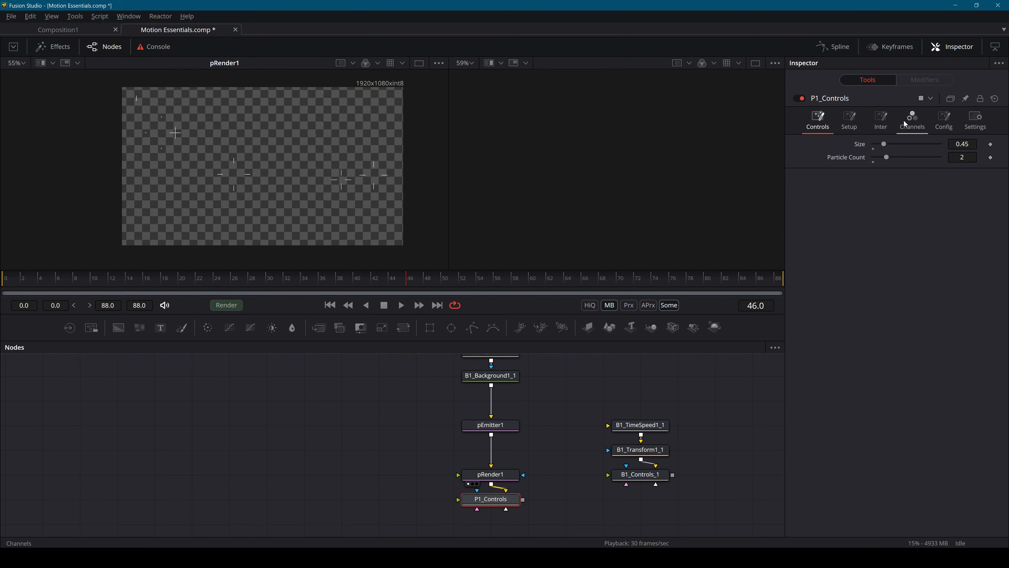
left_click_drag(900, 157, 876, 162)
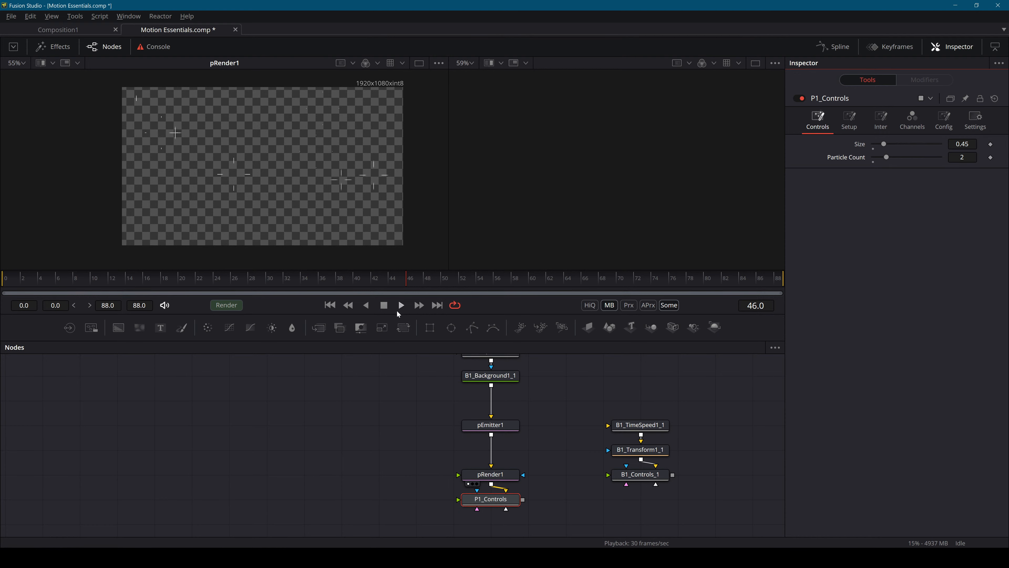
left_click(400, 306)
left_click(383, 305)
Edit the existing Particle Count control of P1_Controls and turn off its Integer option.
right_click(501, 500)
left_click(541, 402)
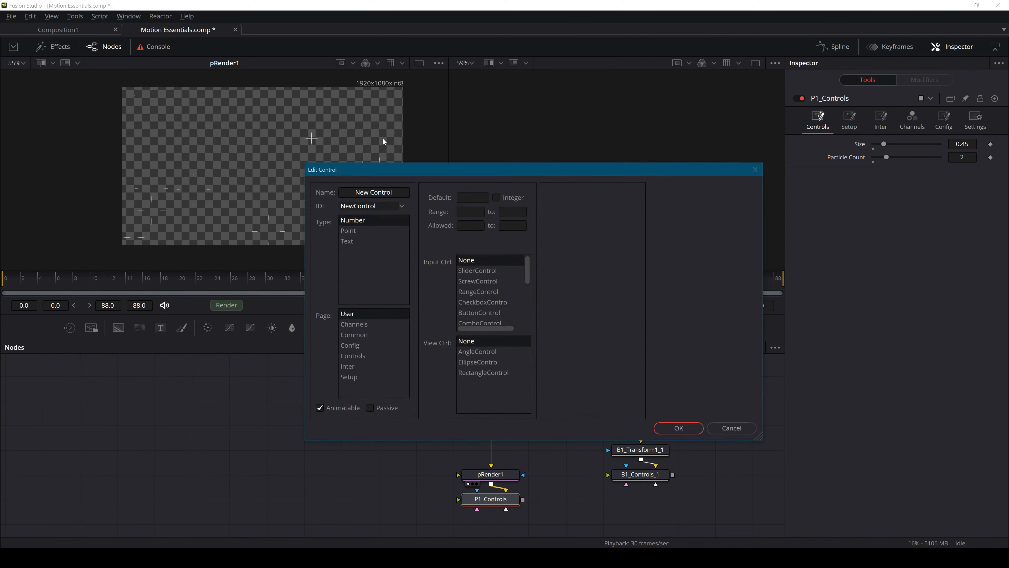
left_click(402, 206)
scroll(436, 278, "down", 5)
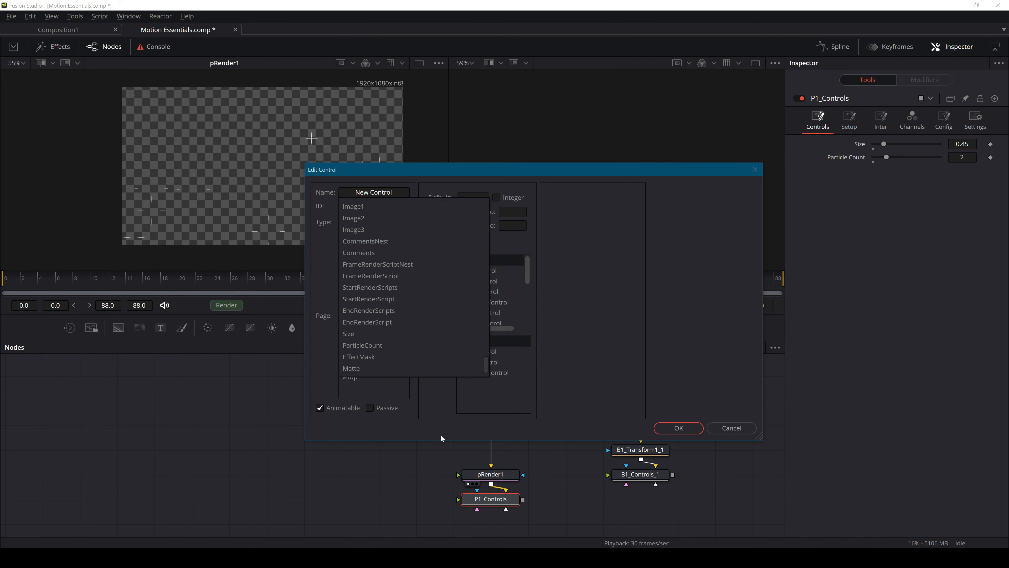
left_click(373, 344)
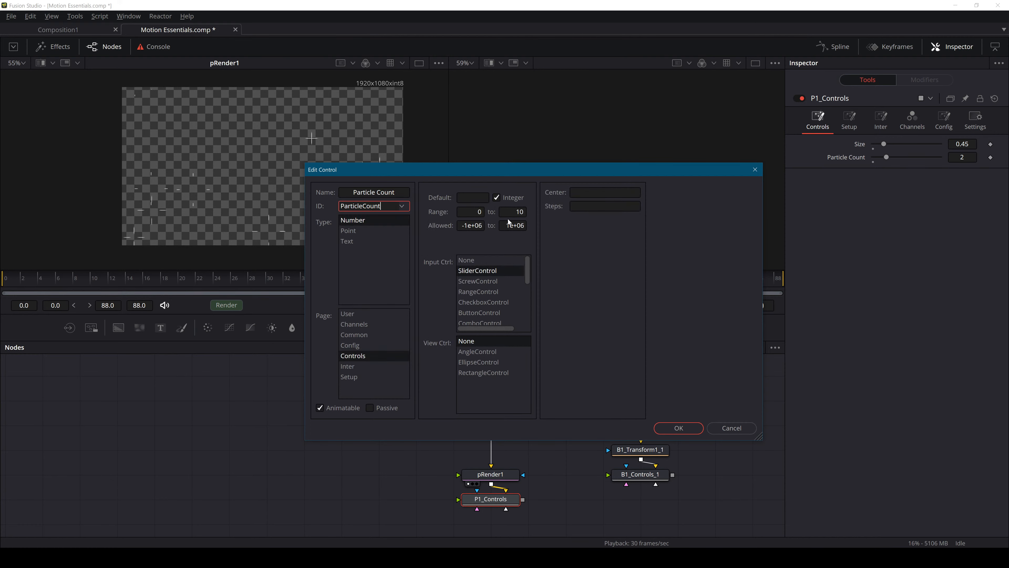
left_click(678, 429)
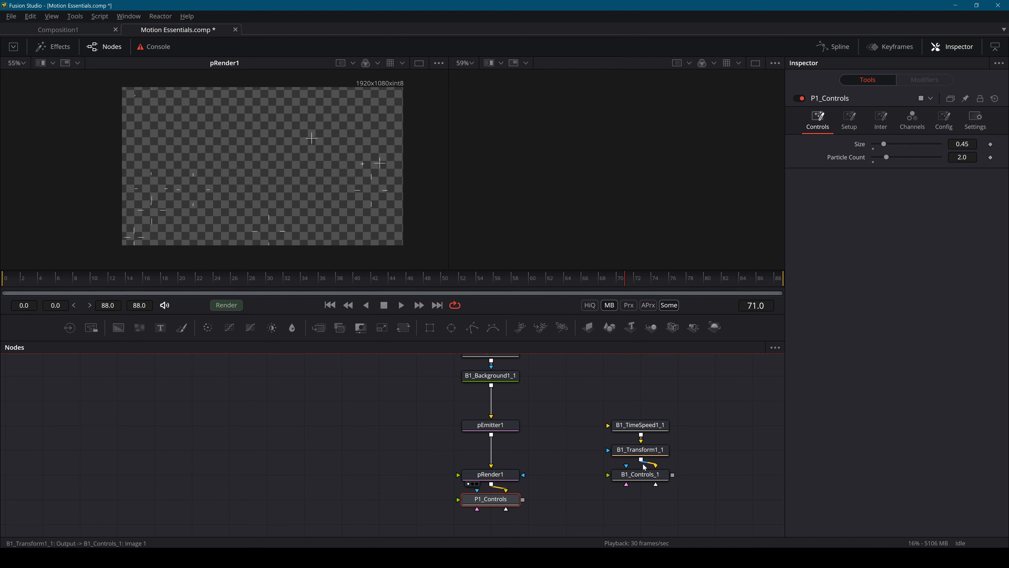
Preview the particle animation and examine the individual bursts up close at different frames.
left_click(570, 478)
left_click_drag(206, 278, 47, 283)
left_click(401, 305)
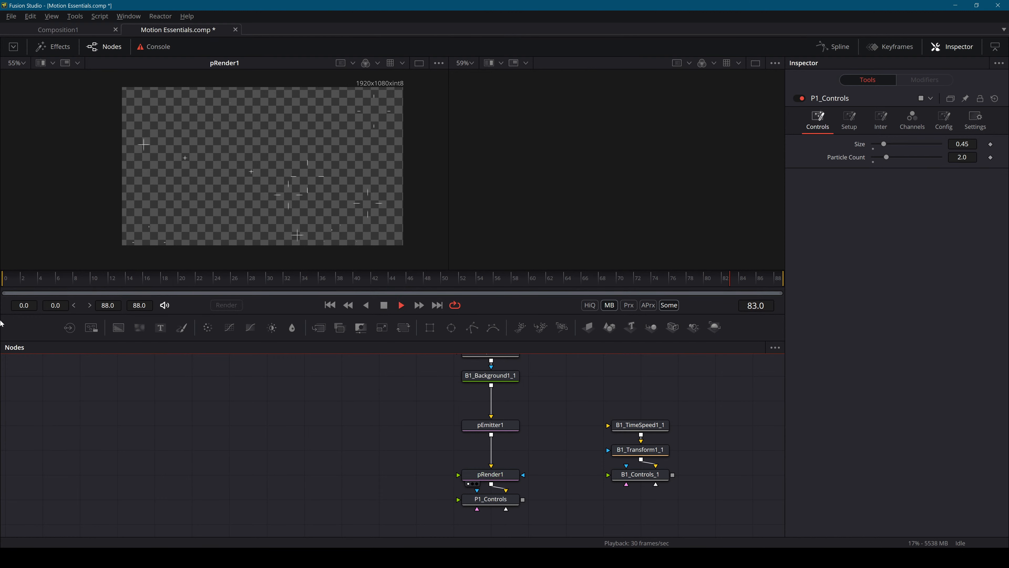
key("space")
scroll(353, 181, "up", 3)
left_click_drag(354, 181, 372, 180)
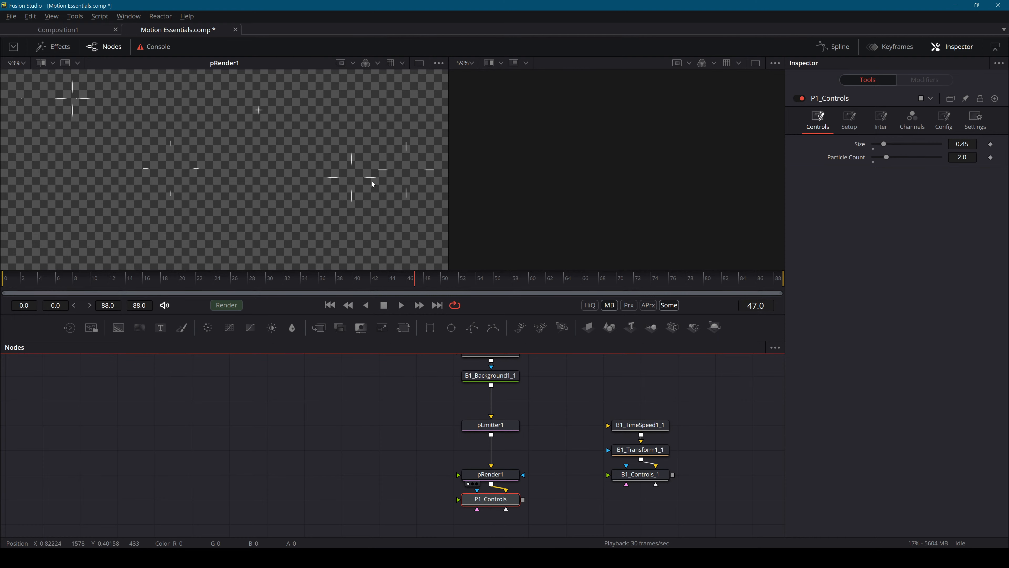
scroll(372, 181, "down", 3)
scroll(372, 181, "up", 2)
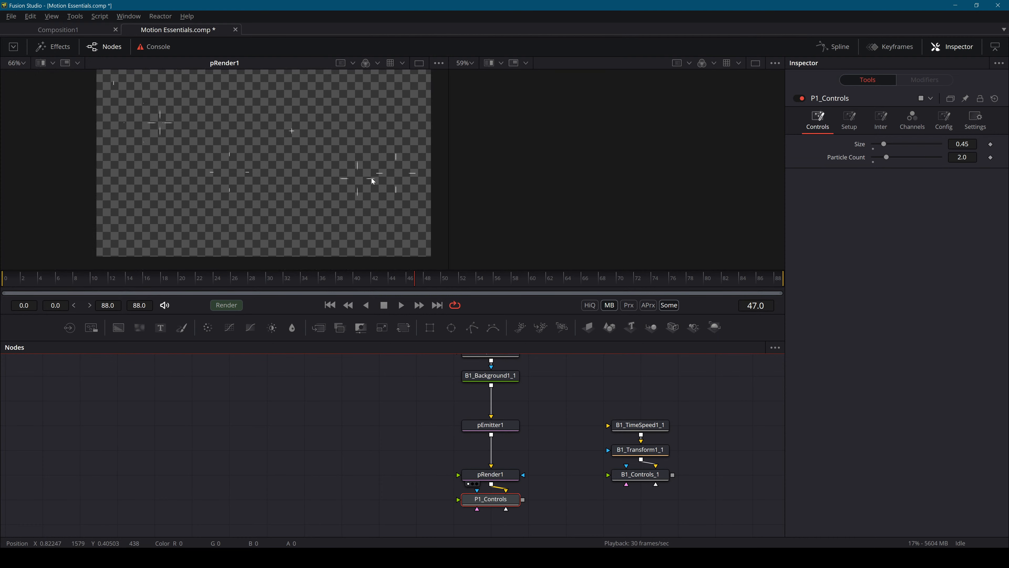
scroll(377, 182, "down", 1)
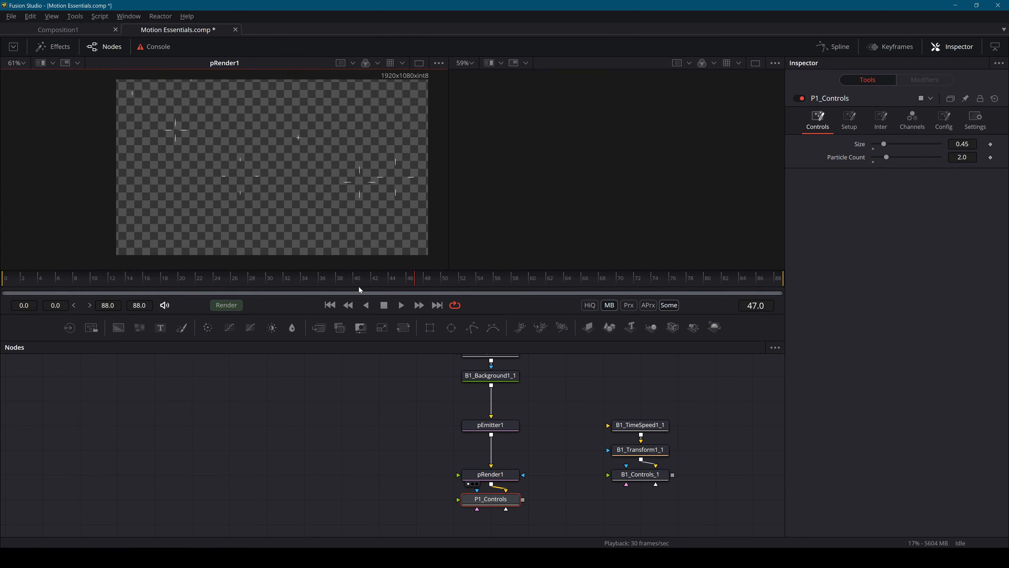
left_click_drag(359, 286, 258, 290)
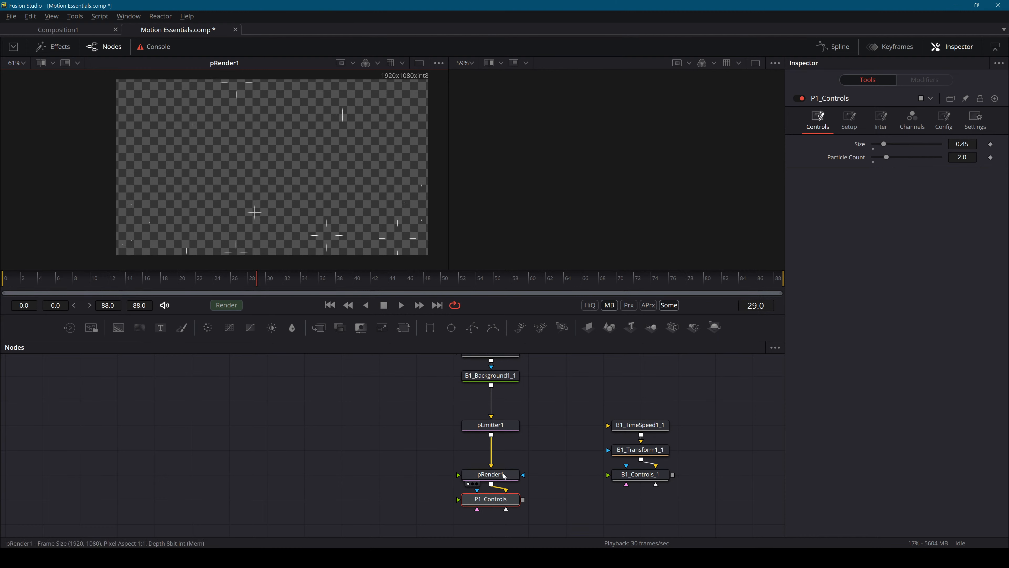
In the rotation settings of pEmitter1, disable Always Face Camera and set the rotation mode to Rotation Relative to Motion.
left_click(488, 474)
left_click(491, 425)
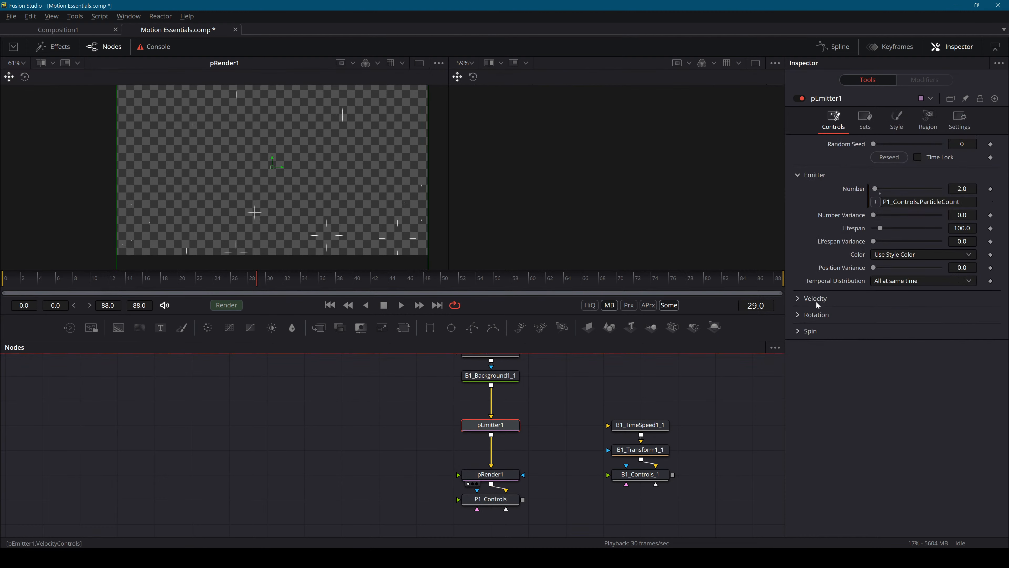
left_click(797, 314)
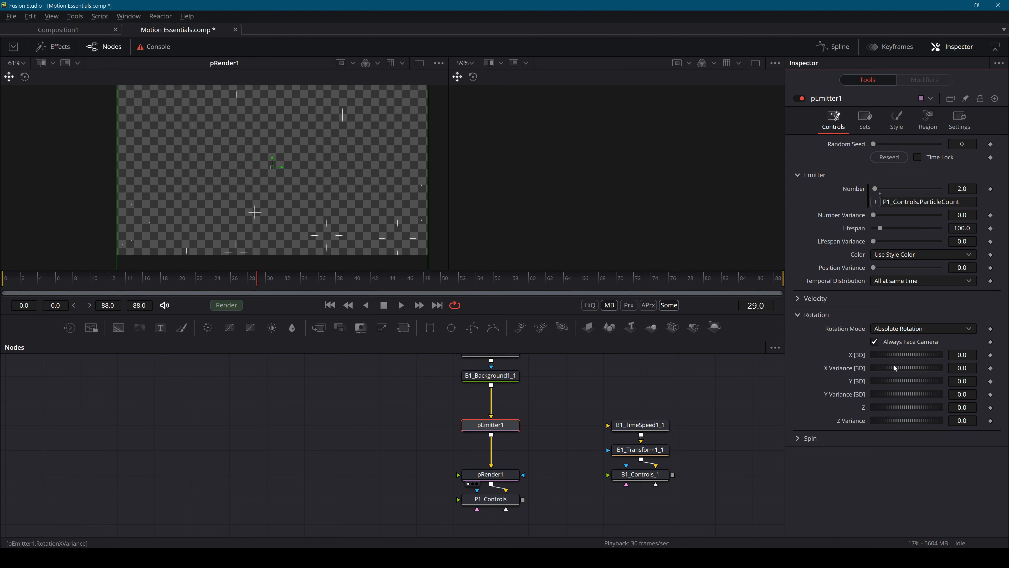
left_click(898, 342)
left_click(900, 330)
left_click(897, 339)
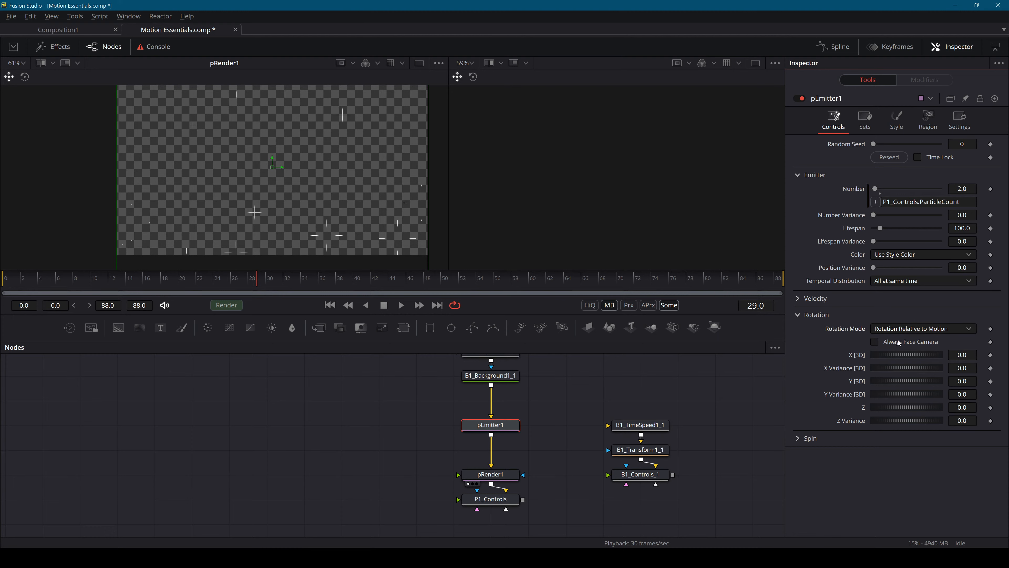
Set the rotation Z Variance of pEmitter1 to 360 and preview the animation.
left_click_drag(898, 418, 942, 415)
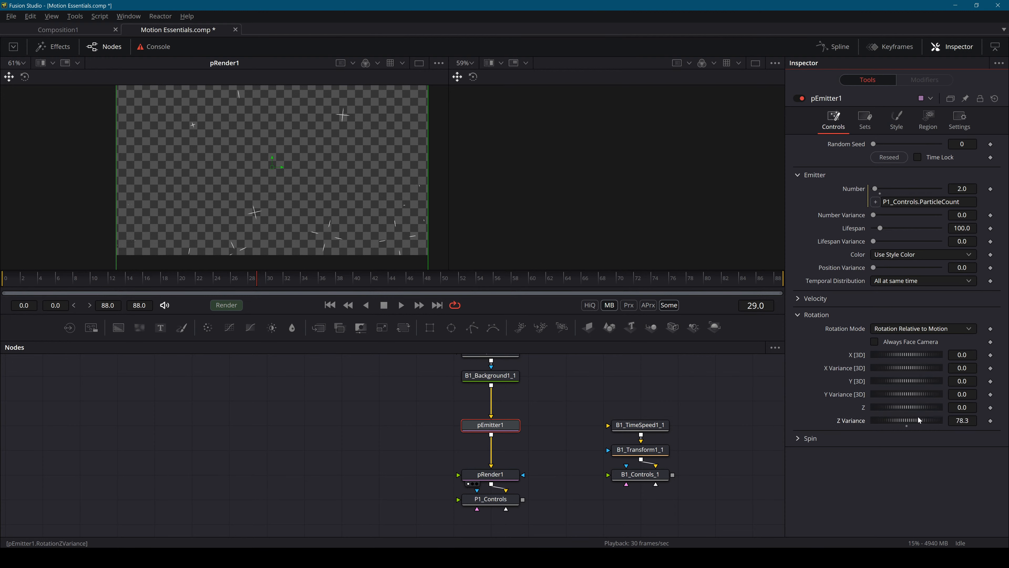
key("space")
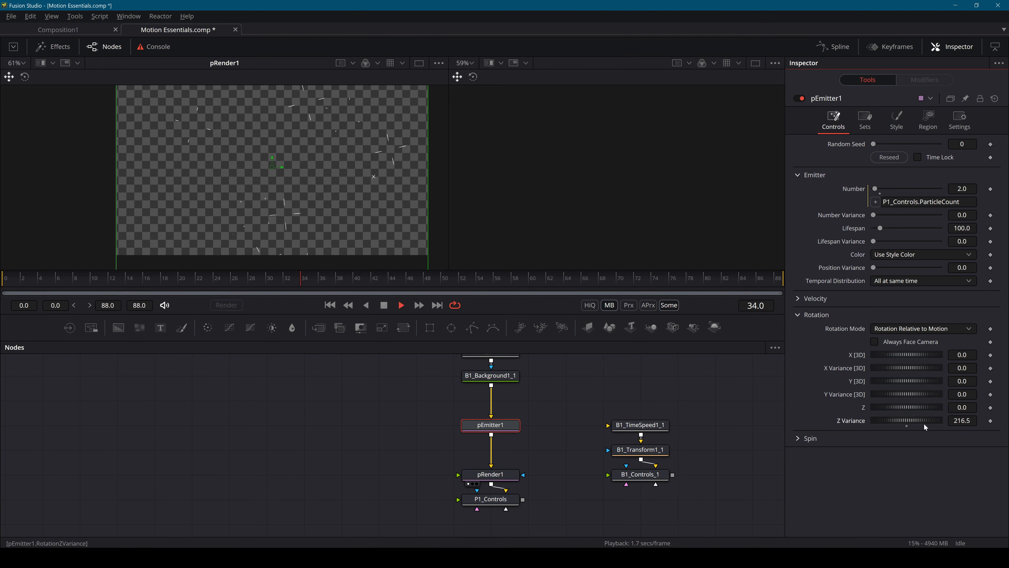
left_click(961, 420)
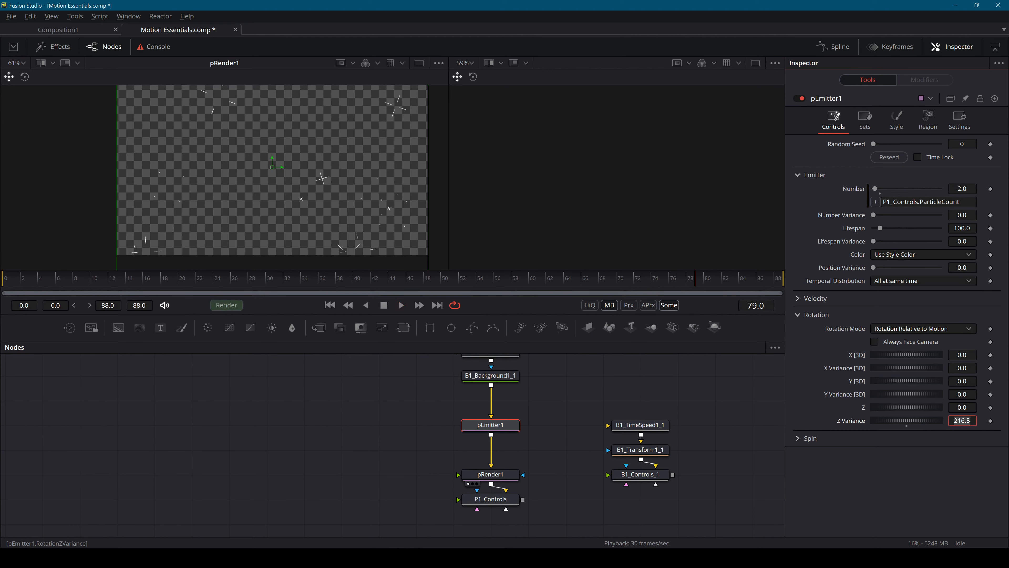
type("360")
key("Return")
key("space")
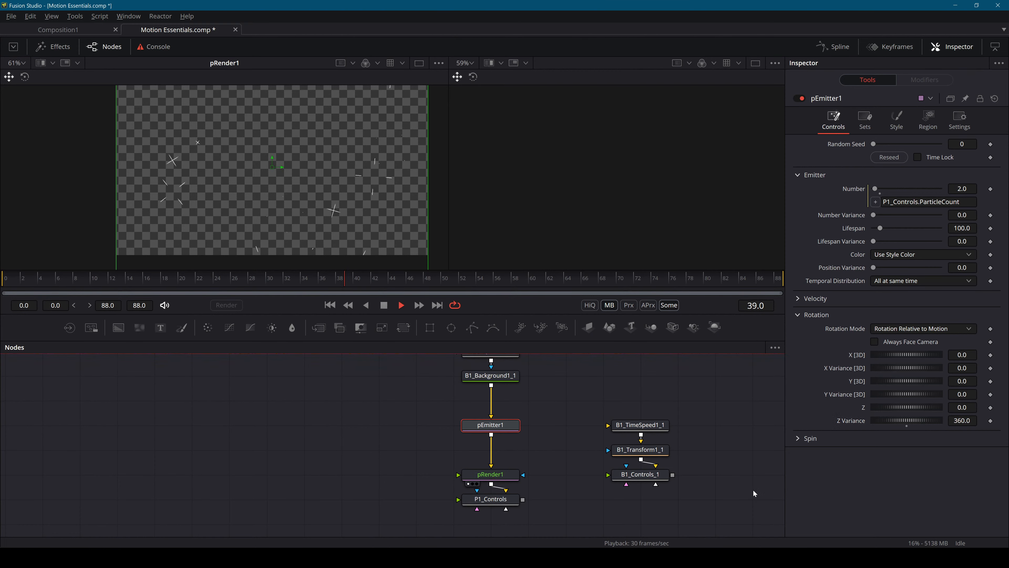
key("space")
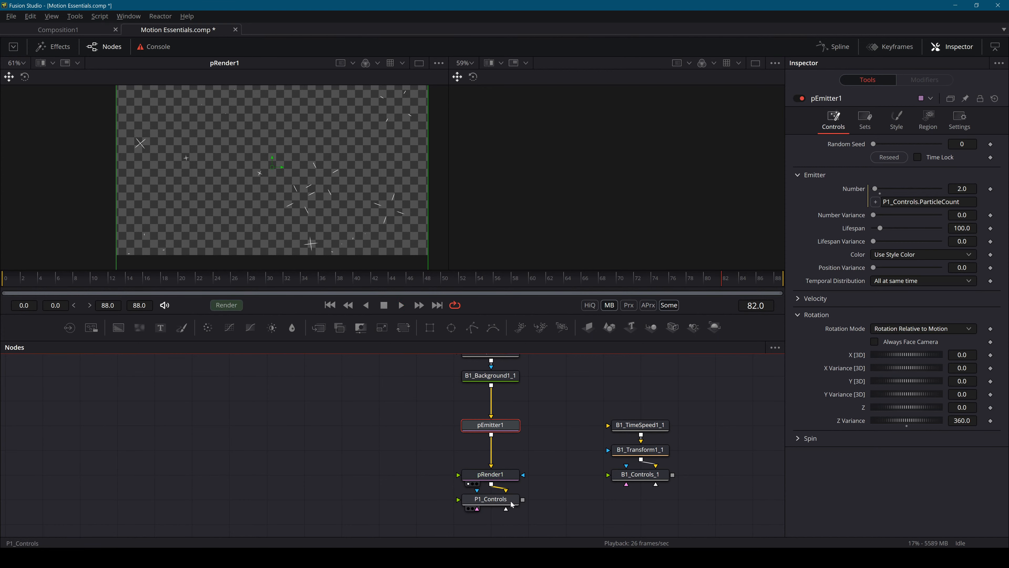
Start a new number control on P1_Controls, name it Rotation Variation and place it on the Controls page.
right_click(510, 501)
left_click(545, 397)
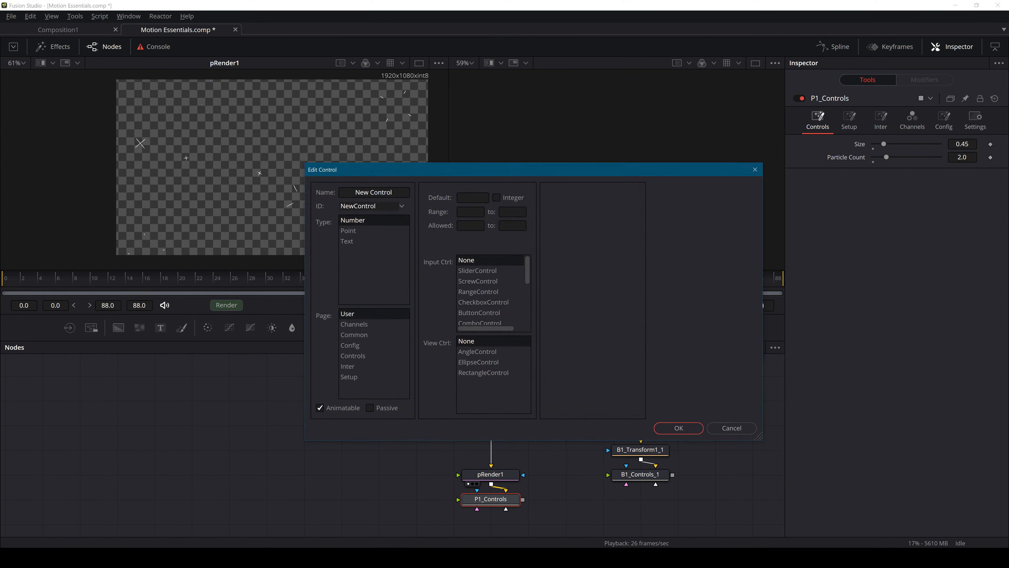
type("Rotation Variation")
left_click(361, 359)
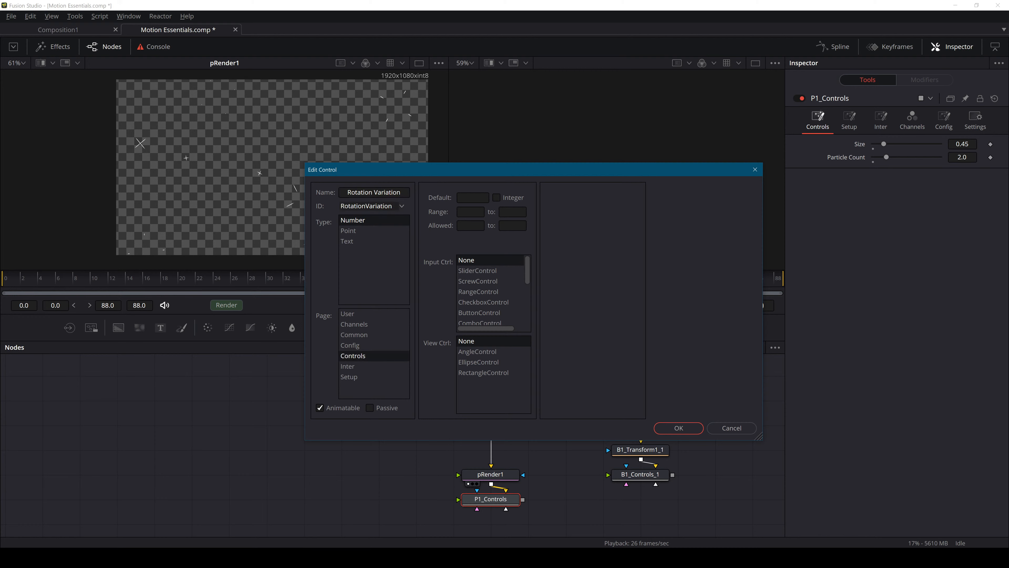
Make Rotation Variation an integer ScrewControl with an upper range of 360 and add it to P1_Controls.
left_click(471, 212)
key("Tab")
type("360")
left_click(512, 198)
left_click(482, 280)
left_click(679, 428)
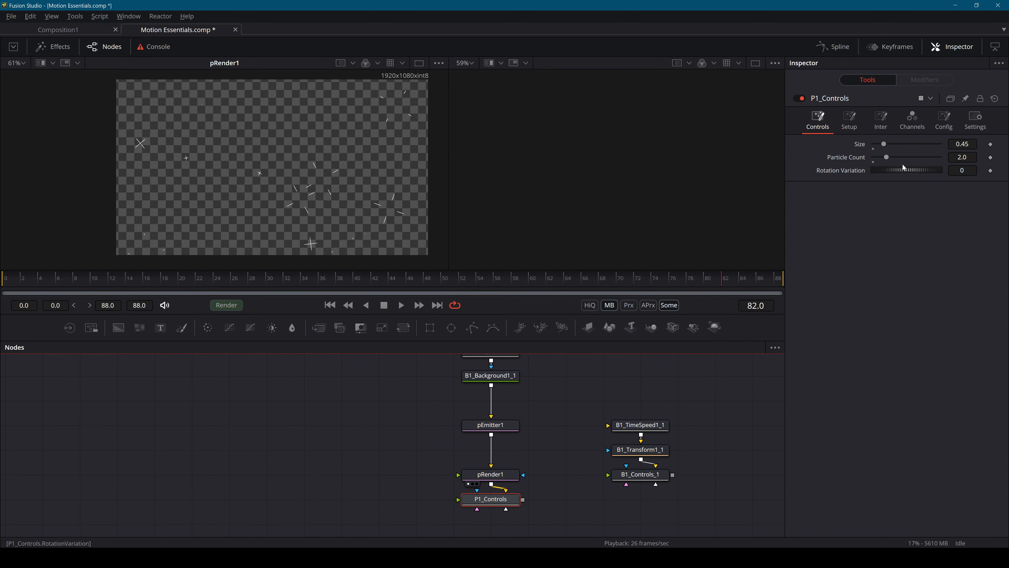
left_click_drag(904, 167, 831, 191)
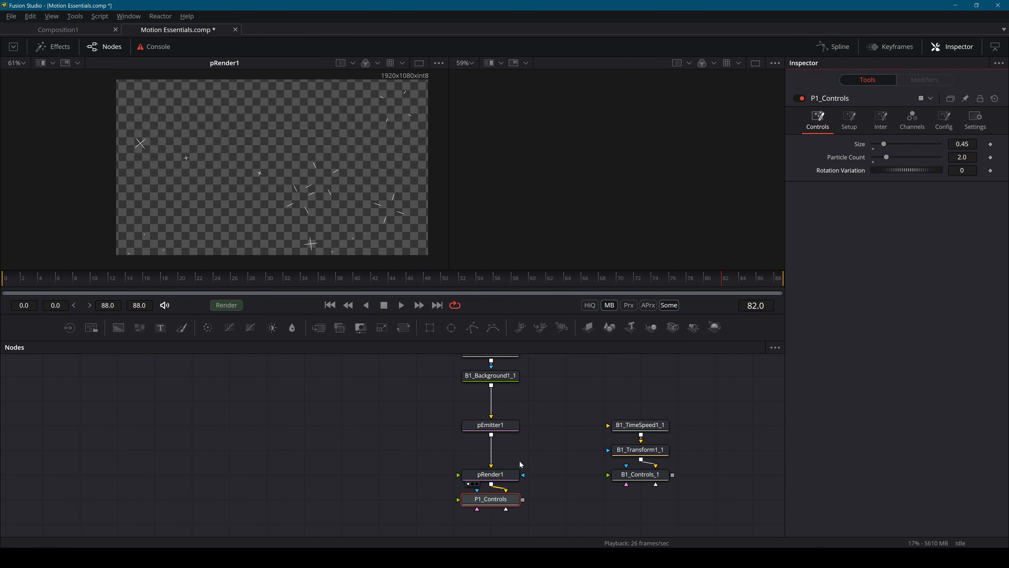
Link the Z Variance of pEmitter1 to the new control with the expression P1_Controls.RotationVariation.
left_click(491, 424)
right_click(854, 424)
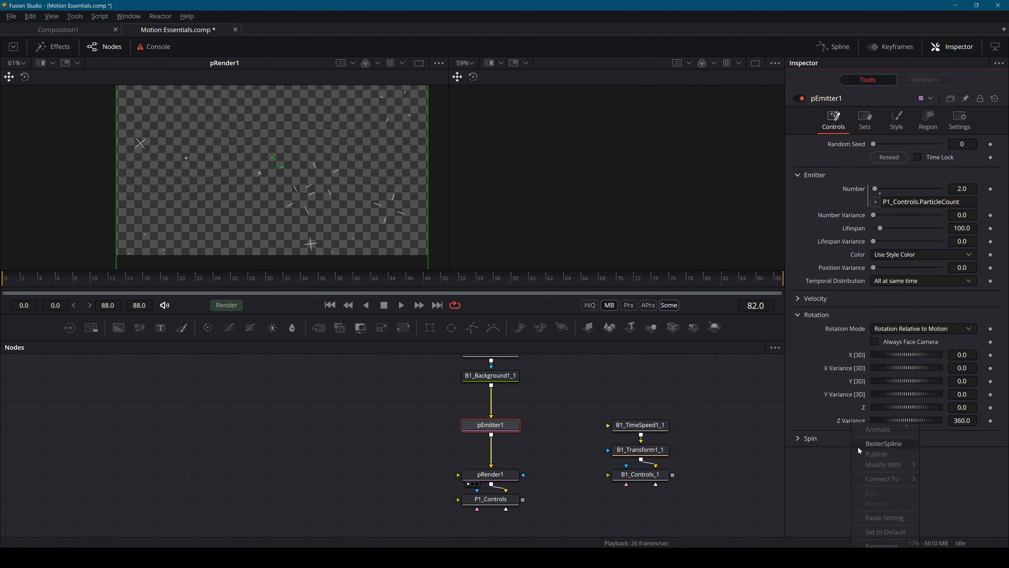
left_click(881, 544)
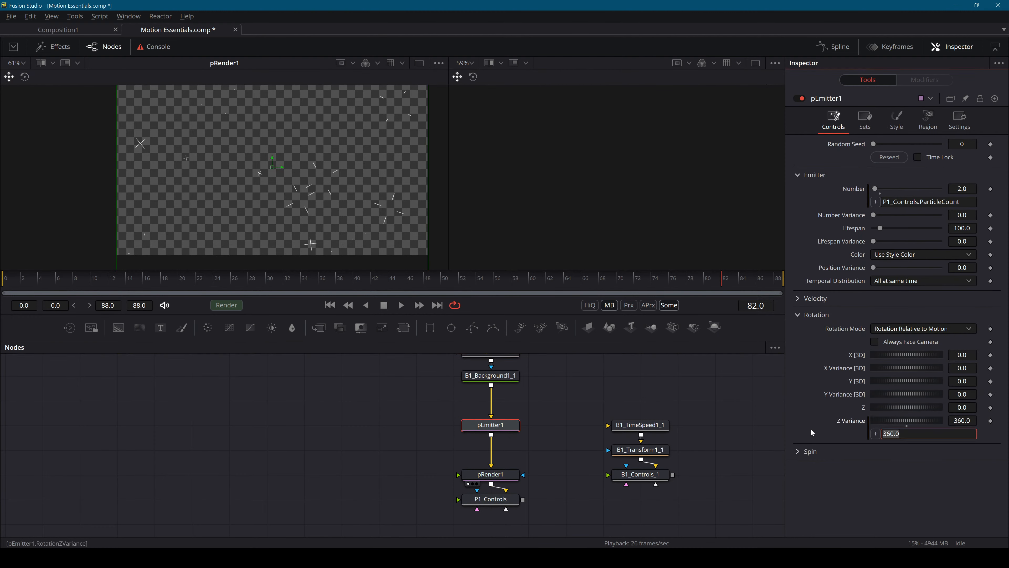
type("P1_Controls.Rotaio")
key("BackSpace")
key("BackSpace")
key("BackSpace")
type("ationVariation")
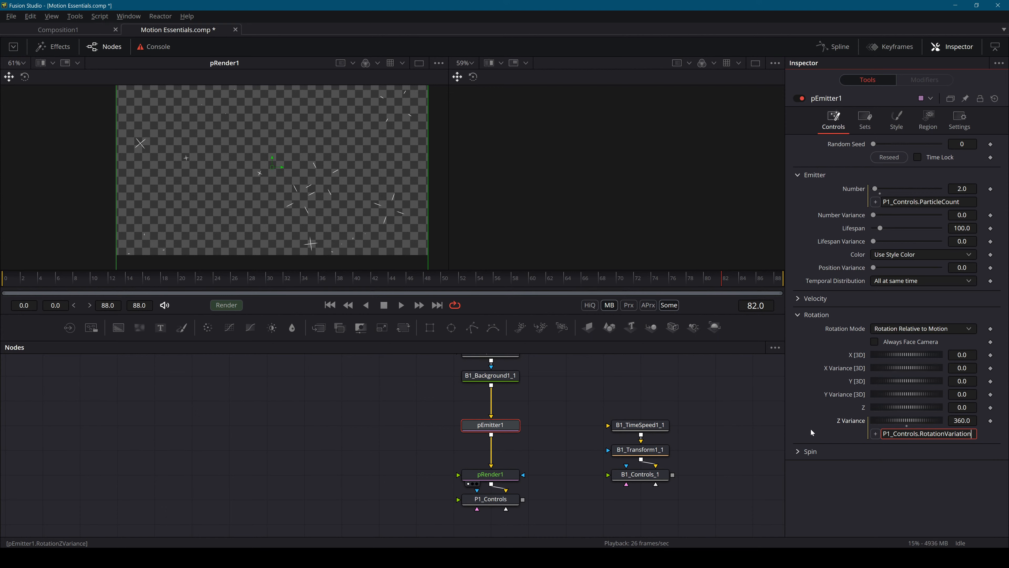
key("Return")
left_click(765, 418)
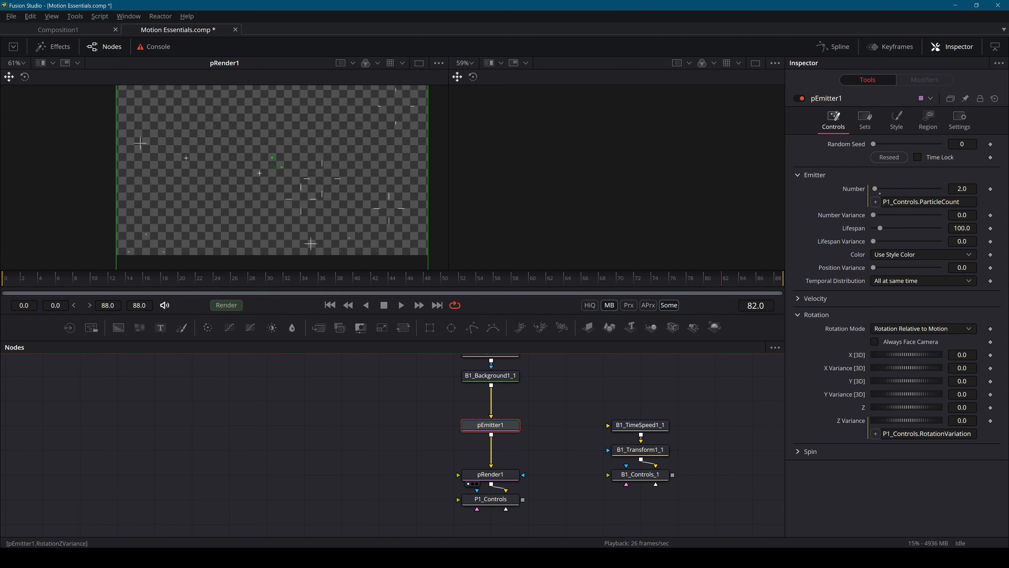
Try out the Rotation Variation control of P1_Controls, undo the change and preview the animation.
left_click(476, 500)
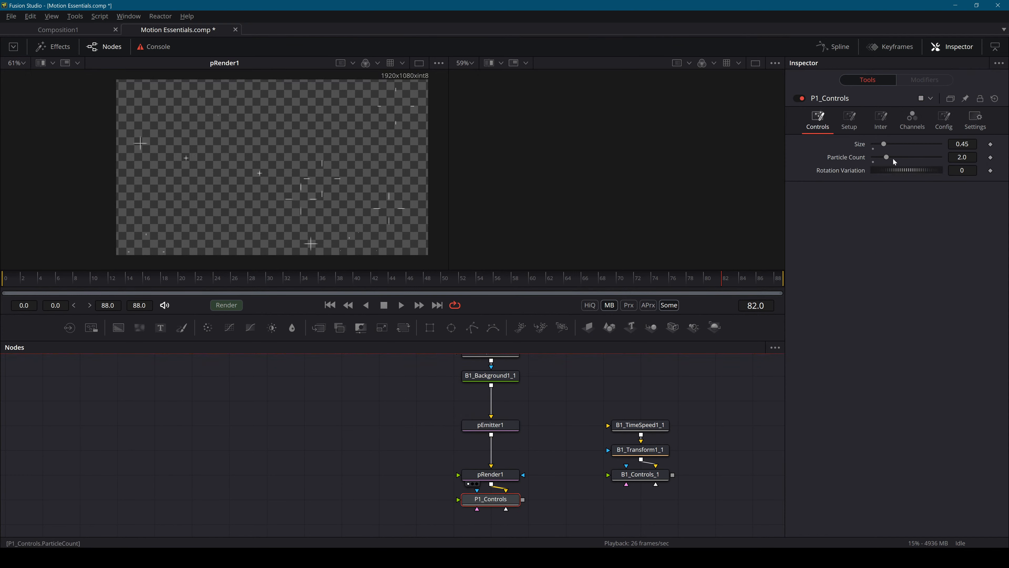
left_click_drag(898, 169, 912, 169)
key("ctrl+z")
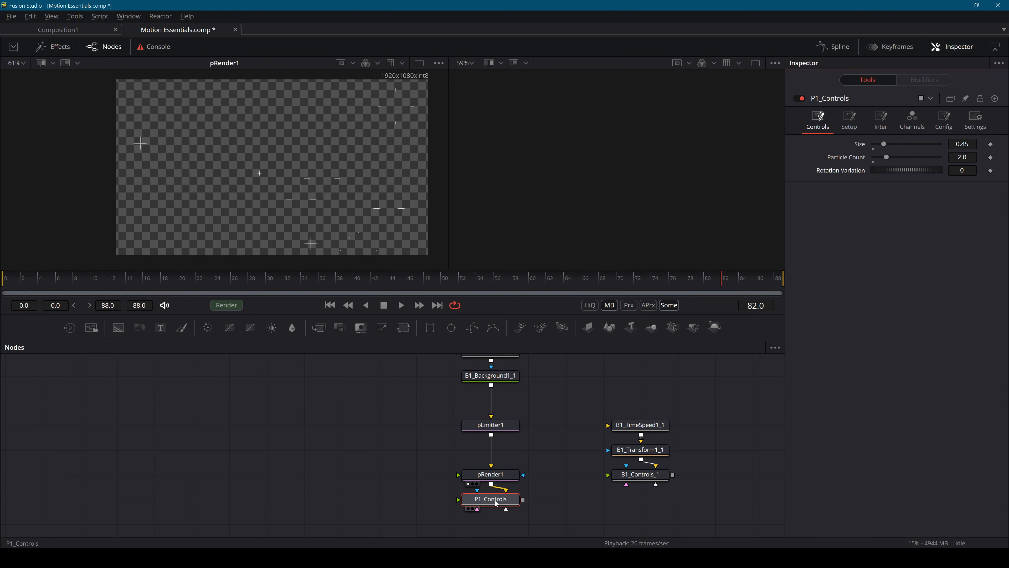
left_click(401, 304)
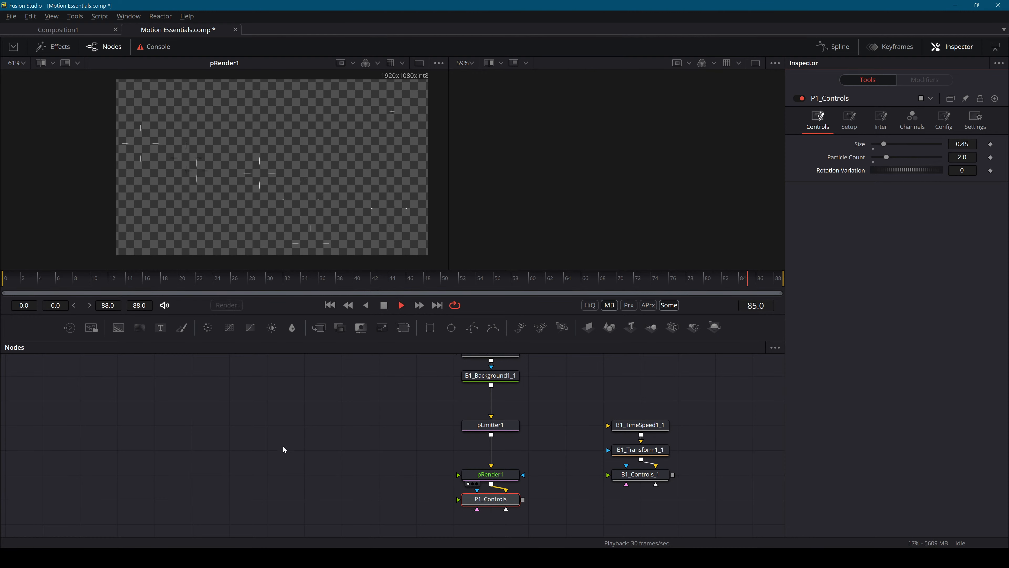
key("space")
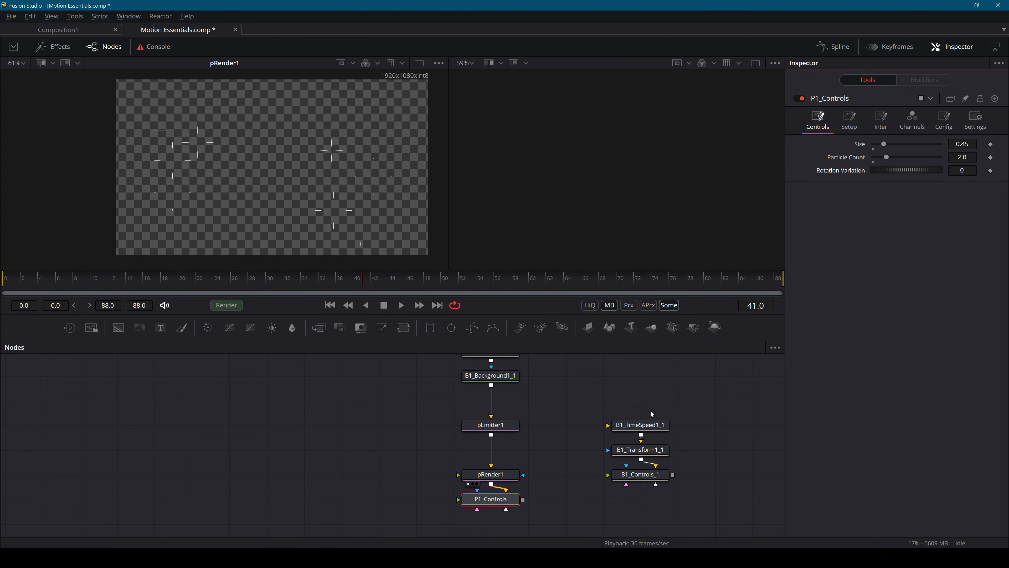
Compare the settings of B1_TimeSpeed1_1, B1_Transform1_1 and B1_Controls_1 with those of P1_Controls and play the animation.
left_click(648, 425)
left_click(654, 450)
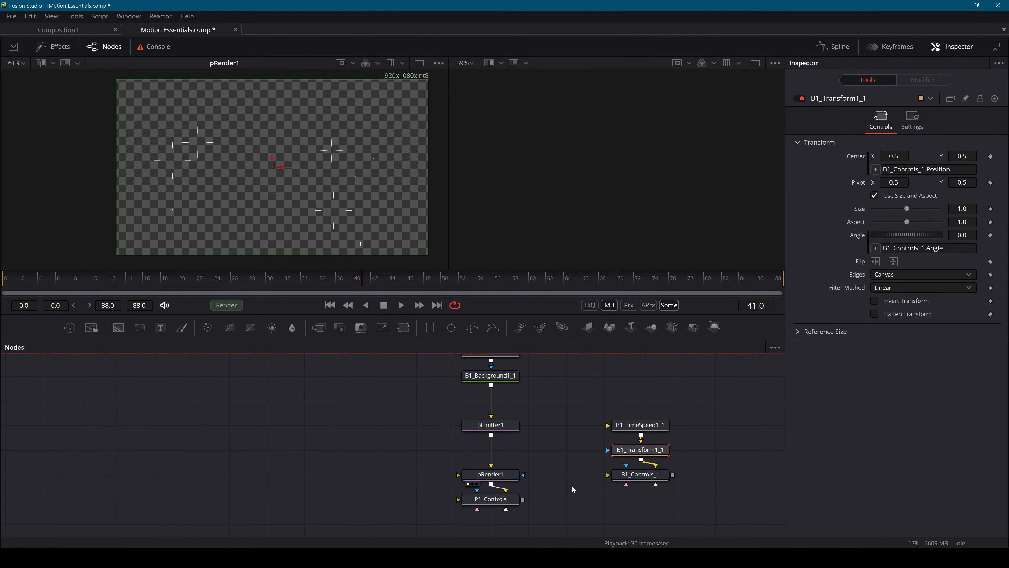
left_click(618, 475)
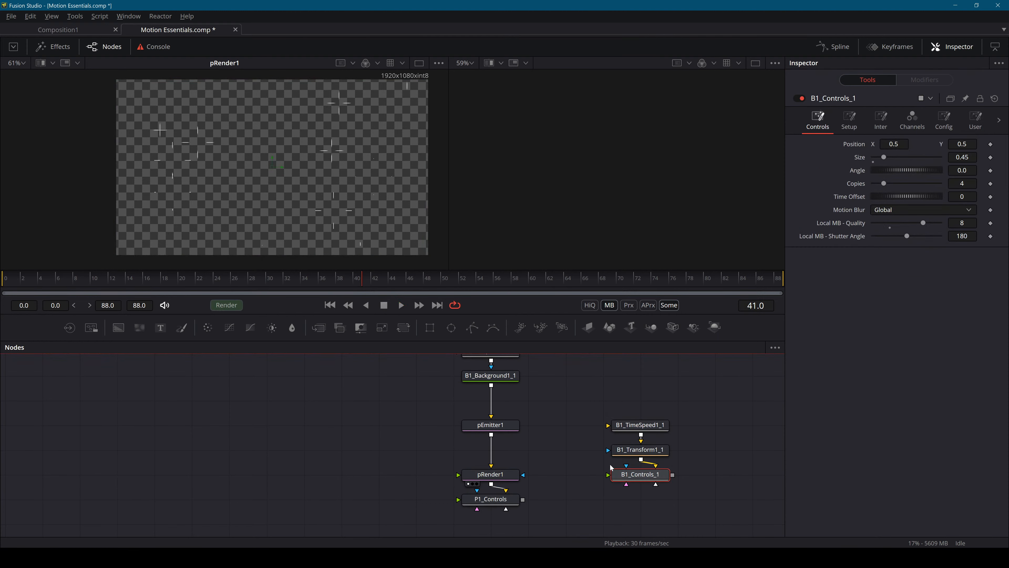
left_click(537, 483)
left_click(482, 501)
key("space")
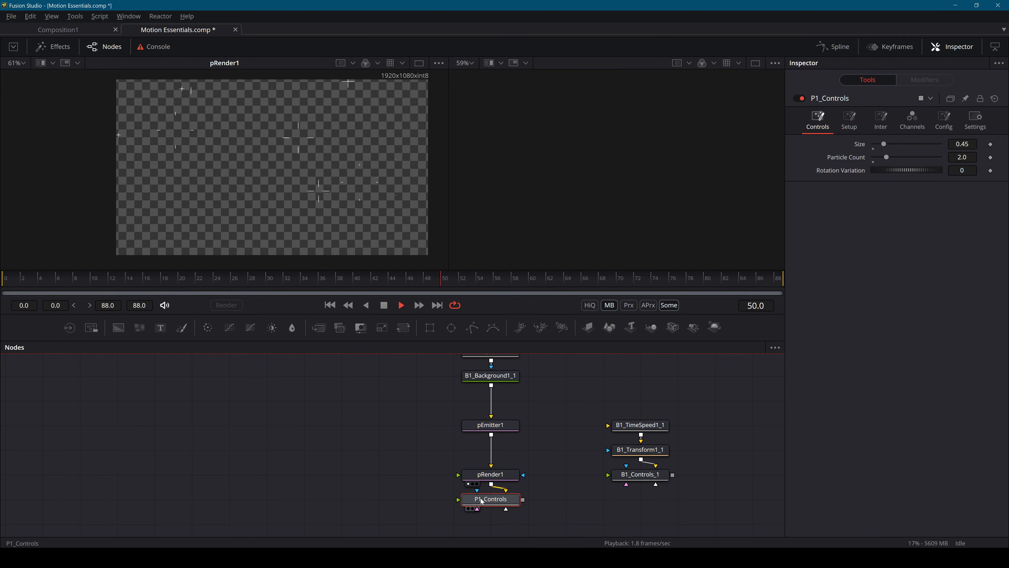
Move pRender1 up closer to pEmitter1 and insert a Time Speed node between pRender1 and P1_Controls.
left_click_drag(491, 474, 490, 449)
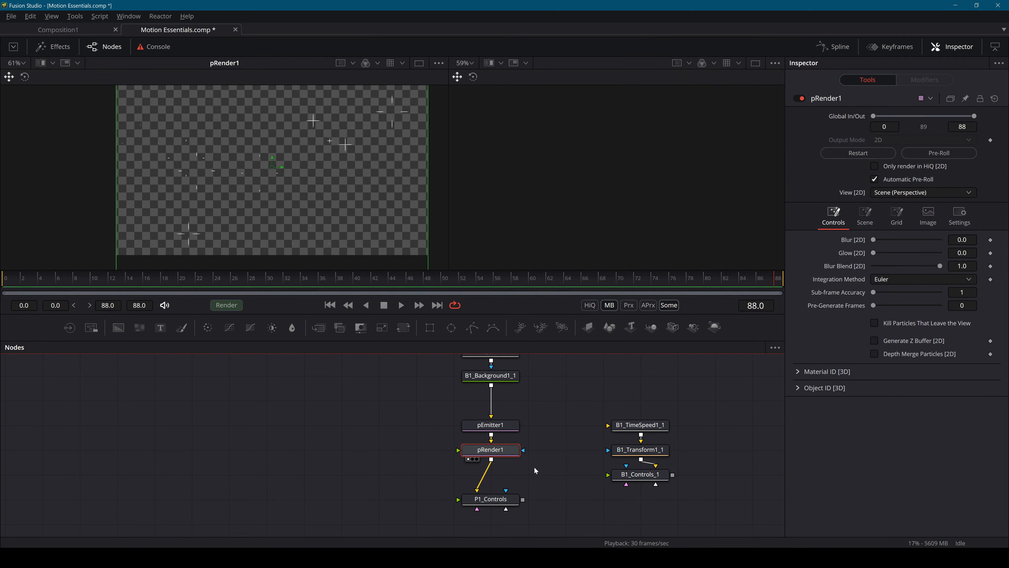
key("shift+space")
type("Time")
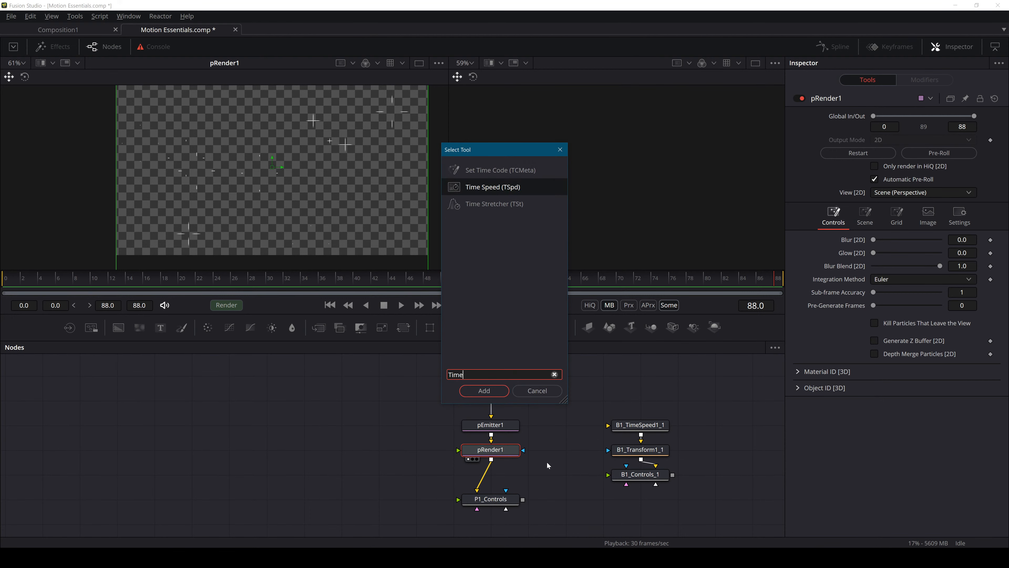
key("Return")
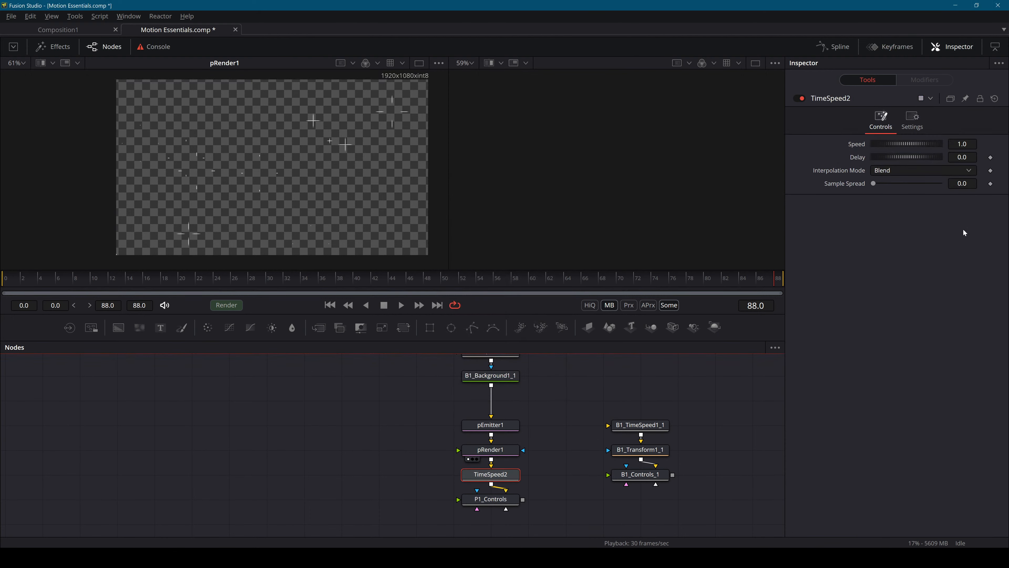
Open an expression for the Delay of TimeSpeed2 and check the existing controls of P1_Controls.
right_click(848, 151)
left_click(885, 276)
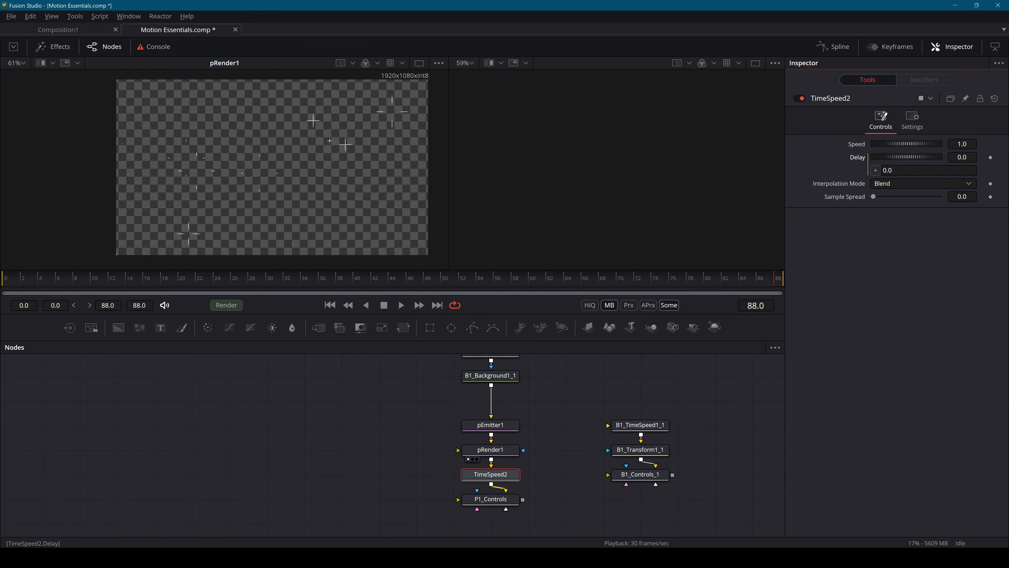
left_click(499, 504)
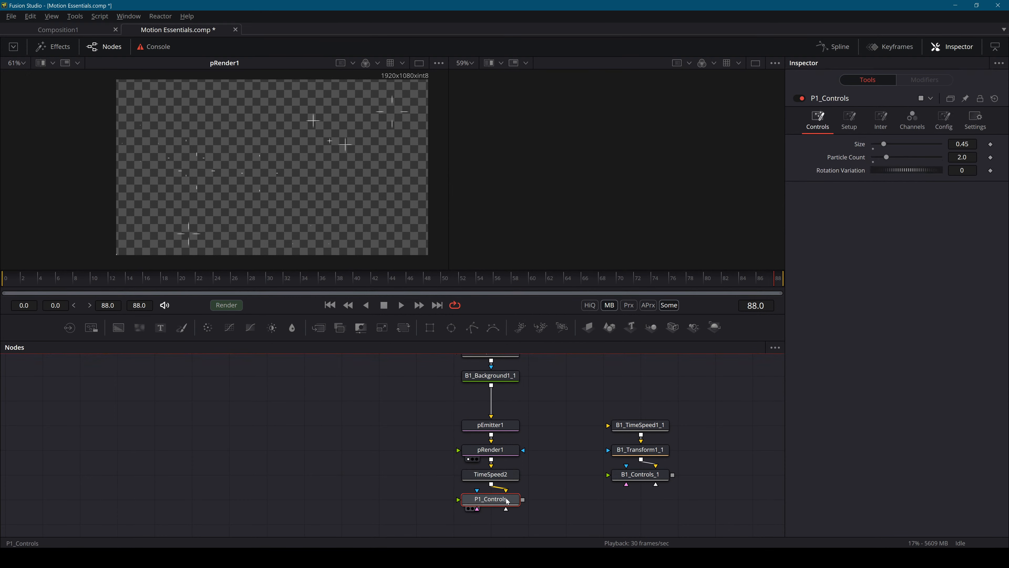
Look up how the Time Offset control of B1_Controls_1 is defined, leaving its definition as it is.
left_click(646, 477)
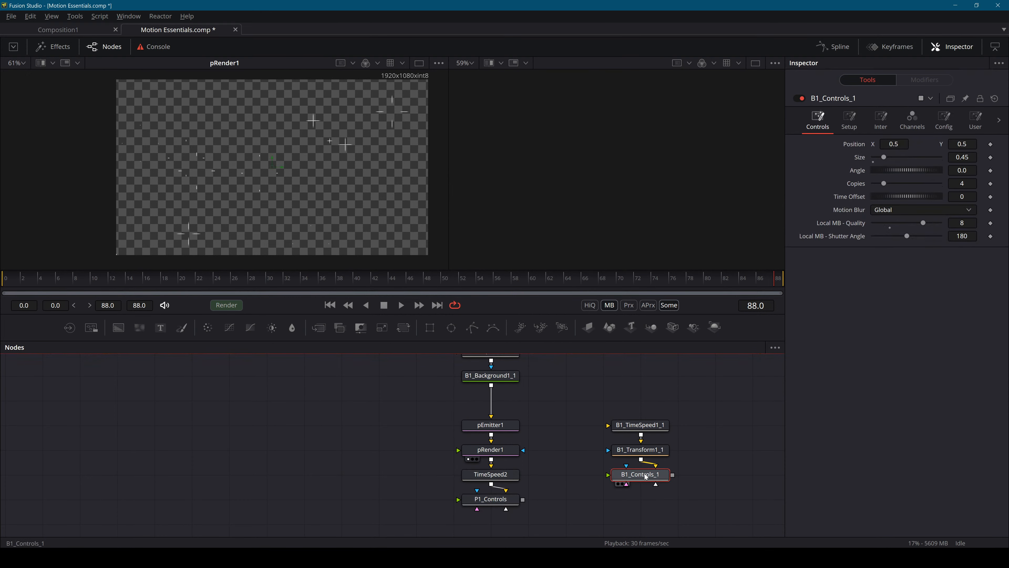
left_click_drag(905, 200, 917, 198)
left_click(906, 202)
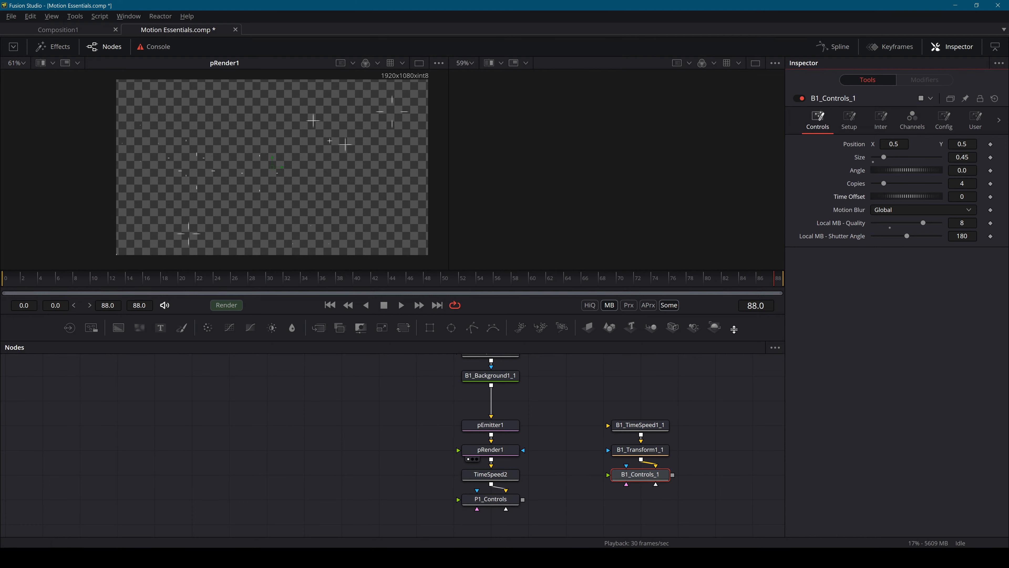
left_click(655, 476)
right_click(656, 480)
left_click(699, 375)
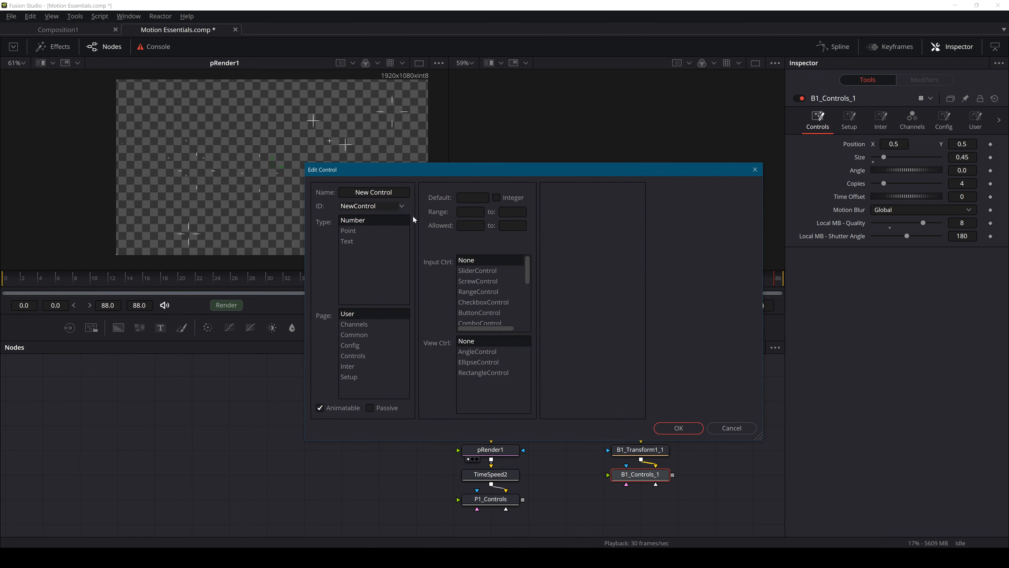
left_click(447, 207)
scroll(448, 211, "down", 10)
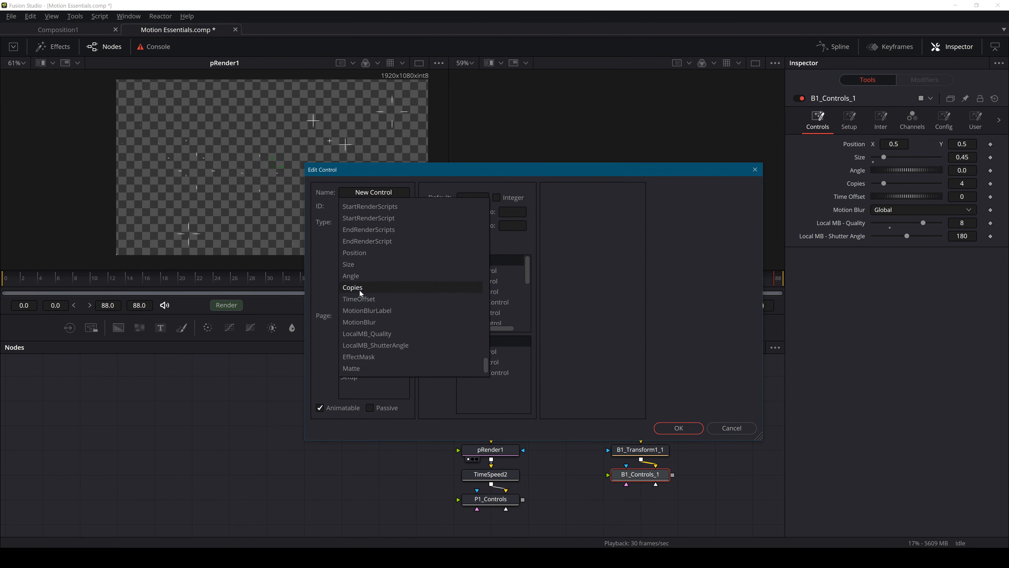
left_click(388, 285)
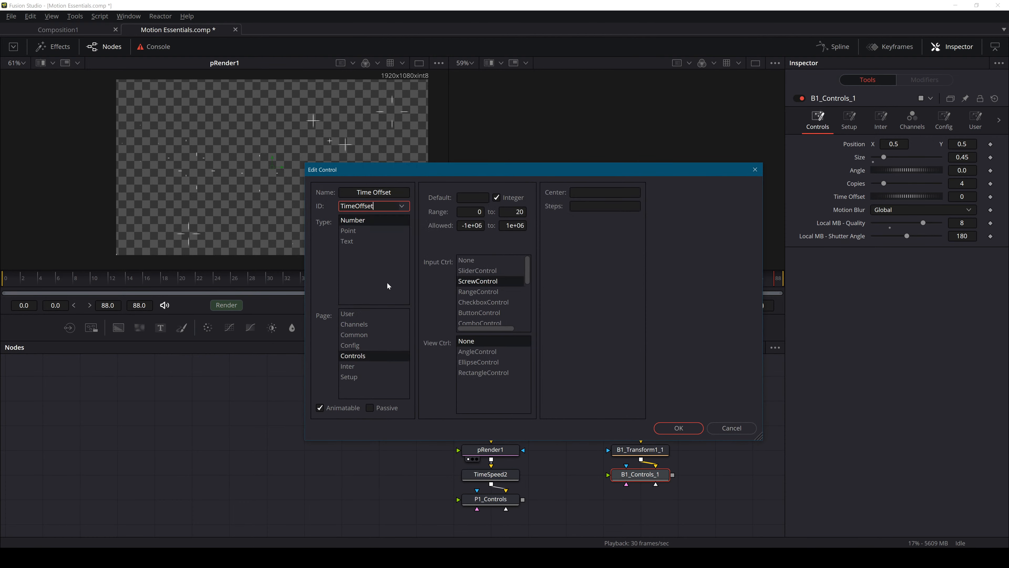
left_click(731, 428)
Add an integer ScrewControl named Time Offset to the Controls page of P1_Controls with a range of 0 to 20.
right_click(490, 502)
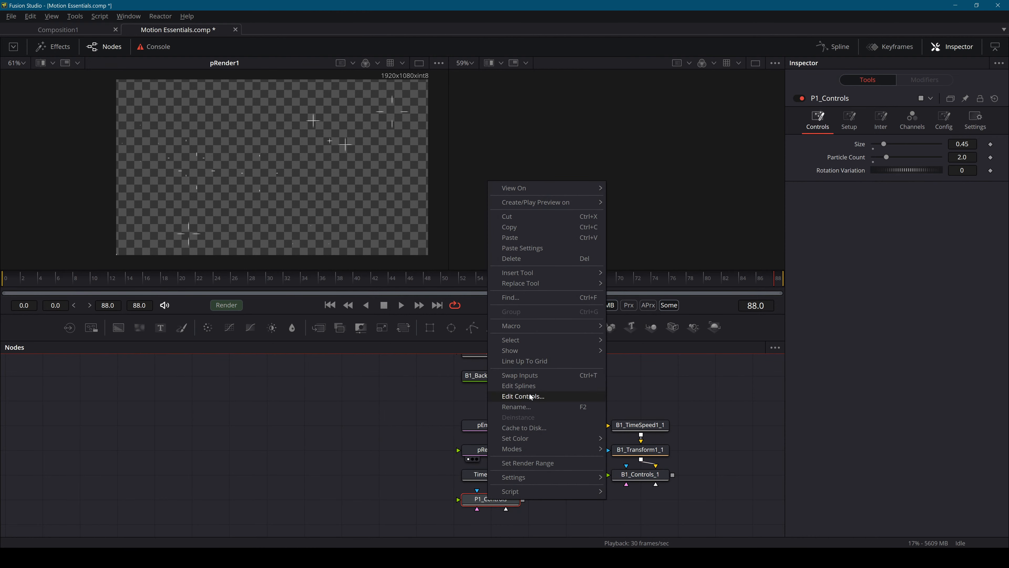
left_click(530, 396)
type("T")
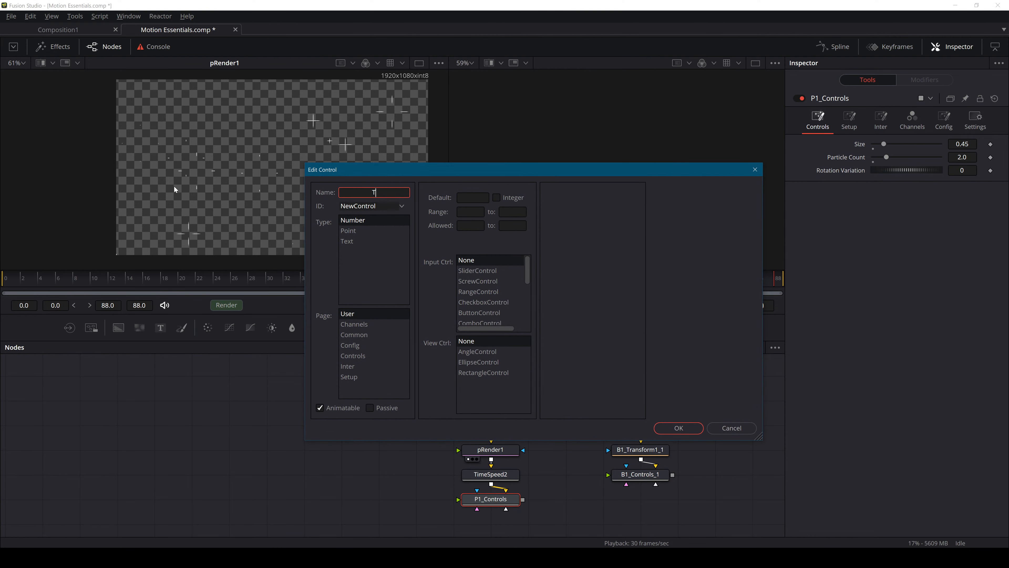
type("ime Offset")
left_click(356, 356)
left_click(470, 212)
type("0")
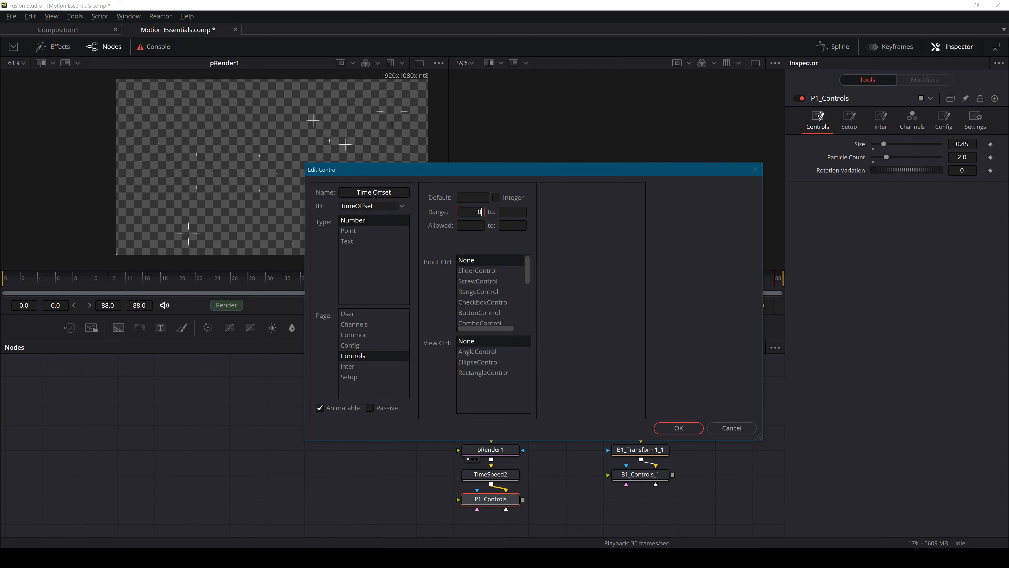
key("Tab")
type("20")
left_click(504, 199)
left_click(480, 281)
left_click(680, 430)
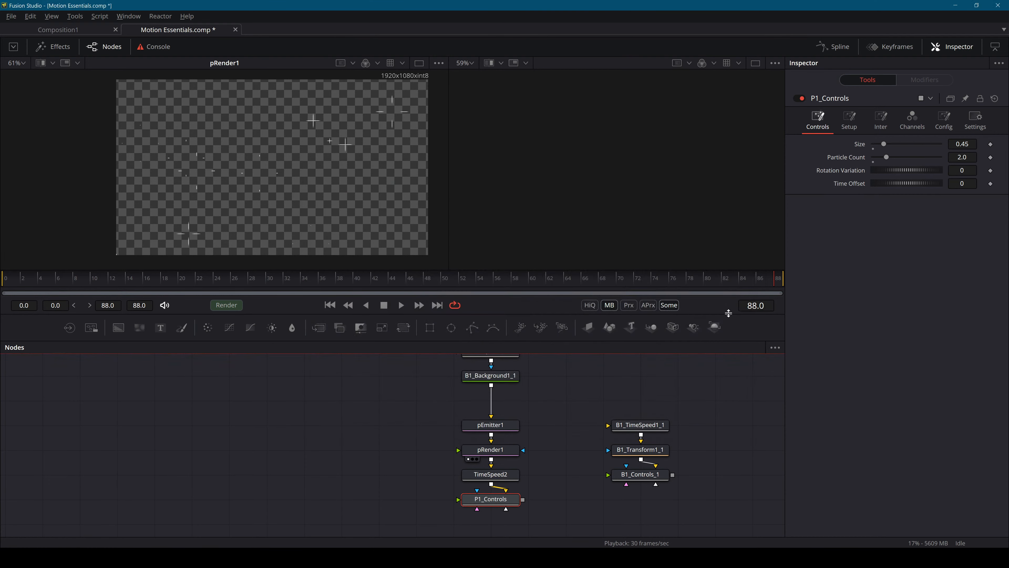
Link the Delay of TimeSpeed2 to the new control with the expression P1_Controls.TimeOffset.
left_click(508, 475)
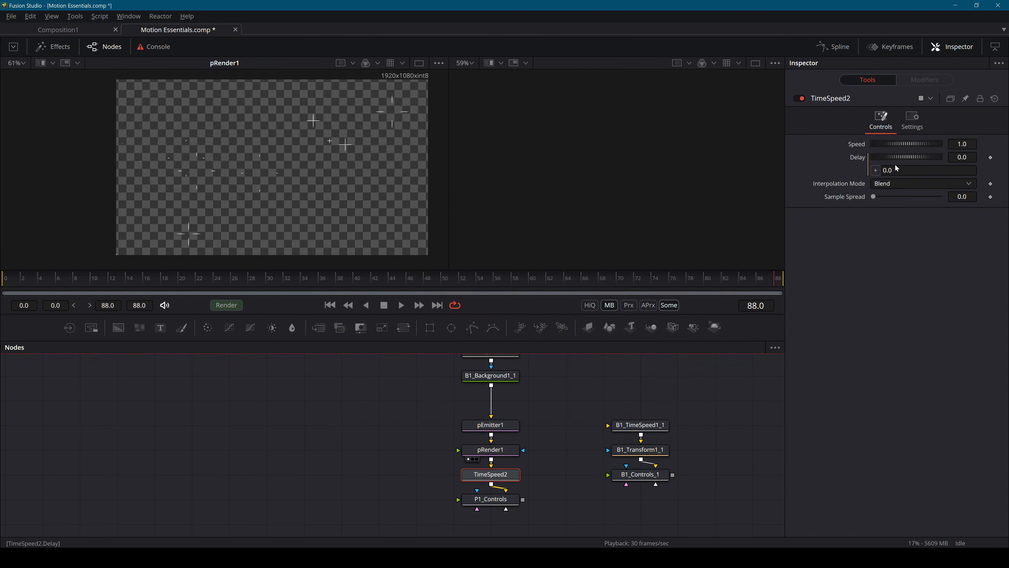
left_click_drag(896, 170, 776, 176)
type("P1_")
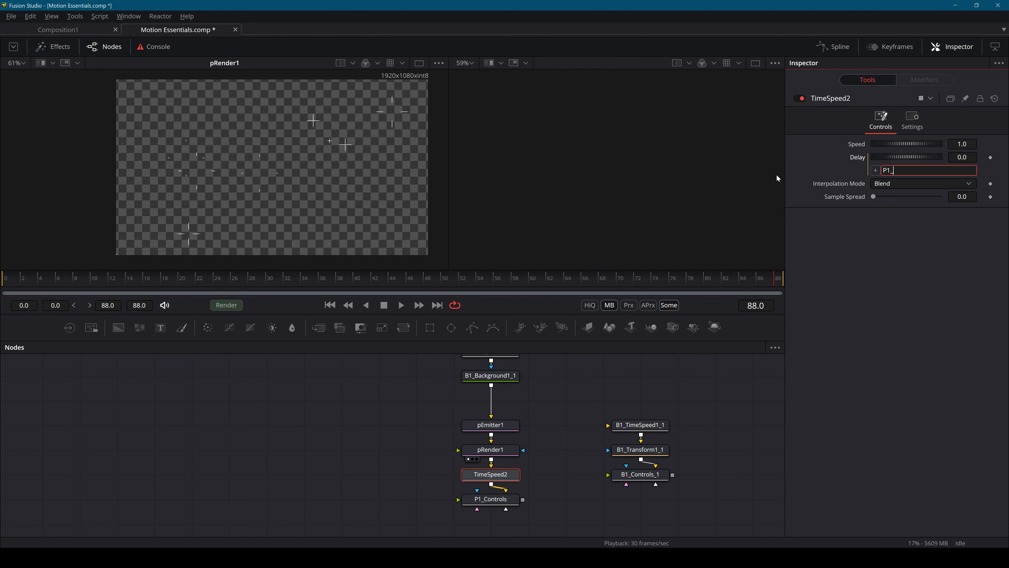
type("Controls.TimeOffset")
key("Tab")
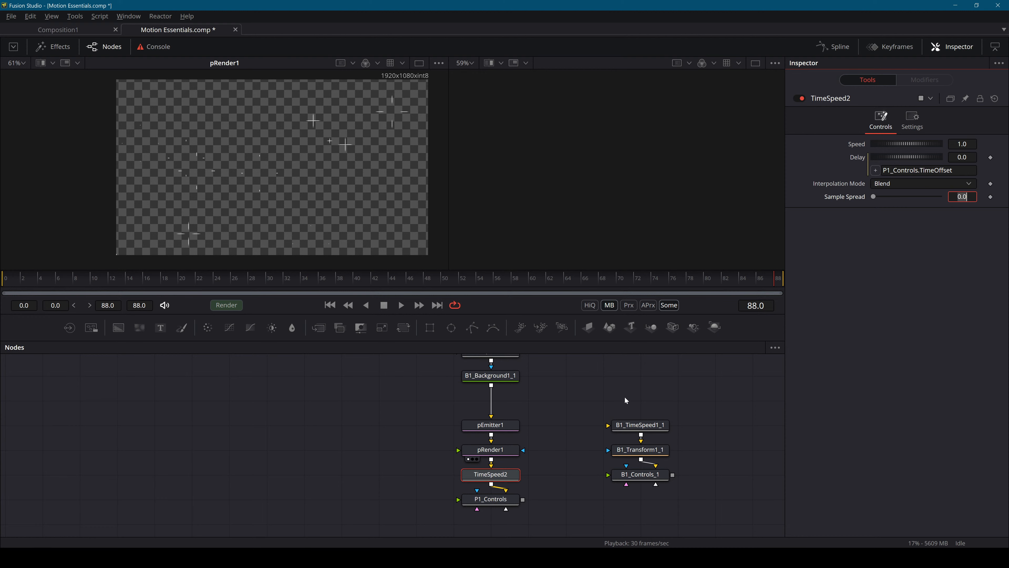
Preview the animation, try out the Time Offset of P1_Controls with P1_Controls in the viewer, and return it to 0.
key("space")
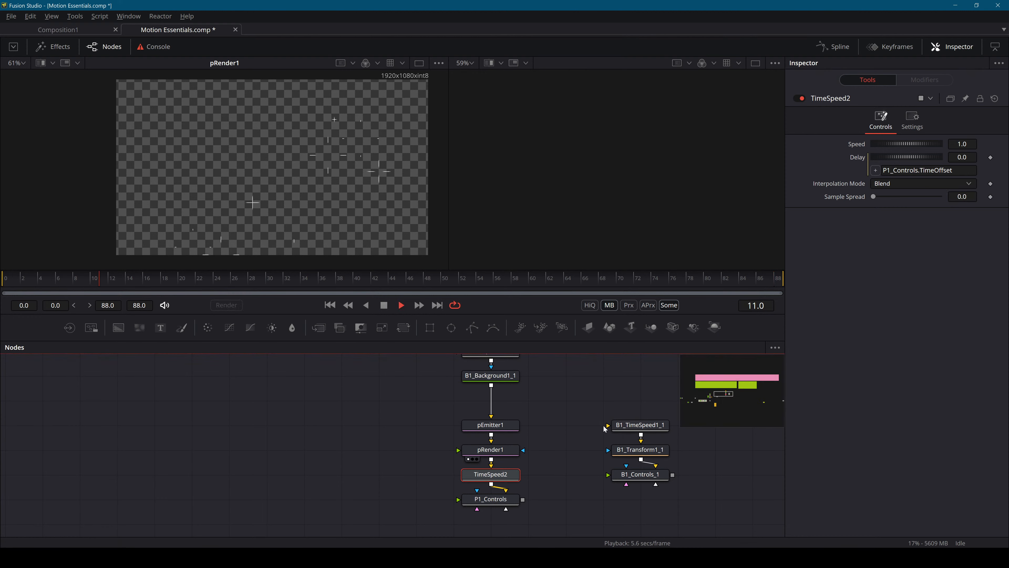
left_click(499, 504)
left_click_drag(901, 183, 908, 182)
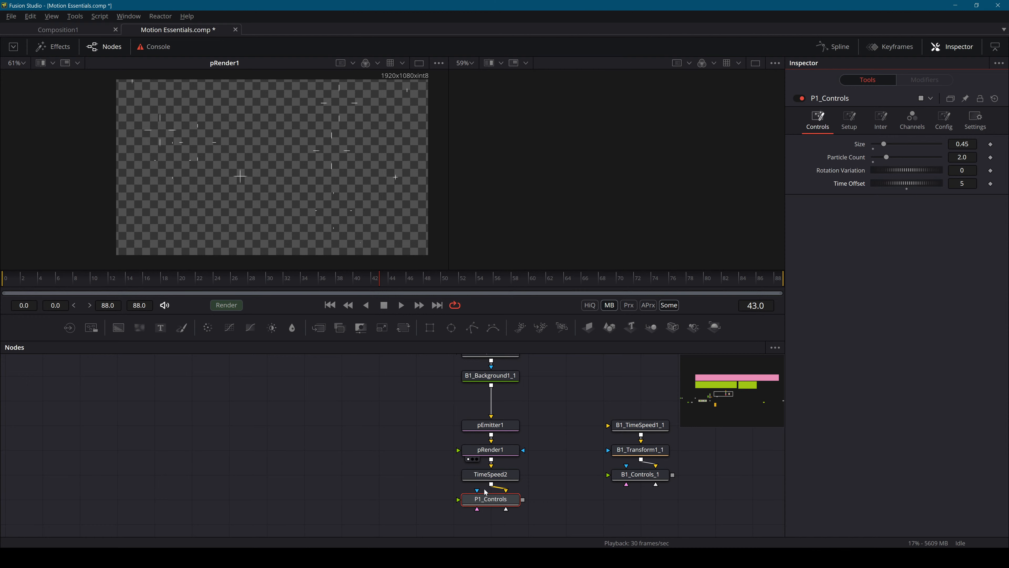
left_click(505, 479)
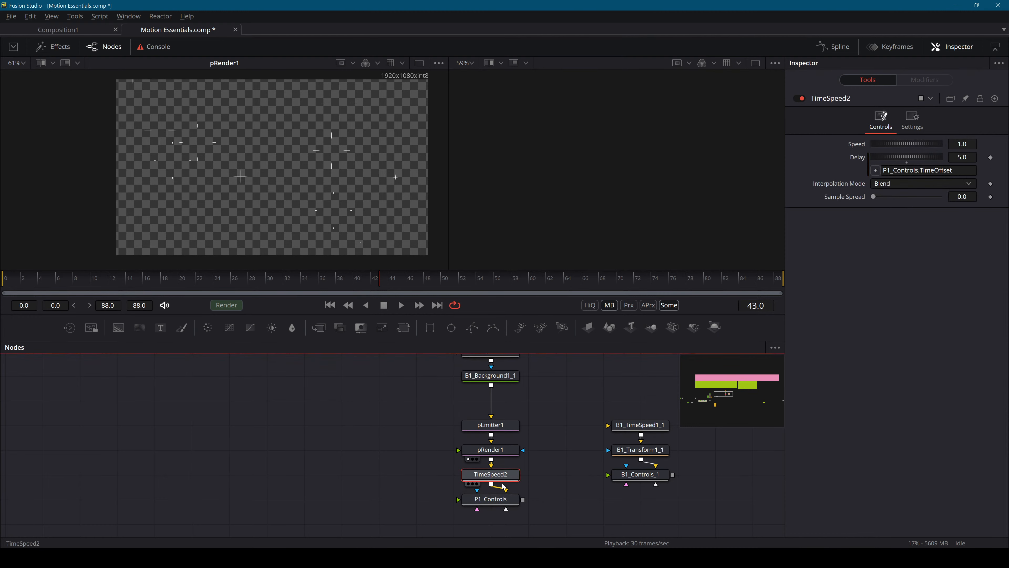
left_click(503, 502)
key("1")
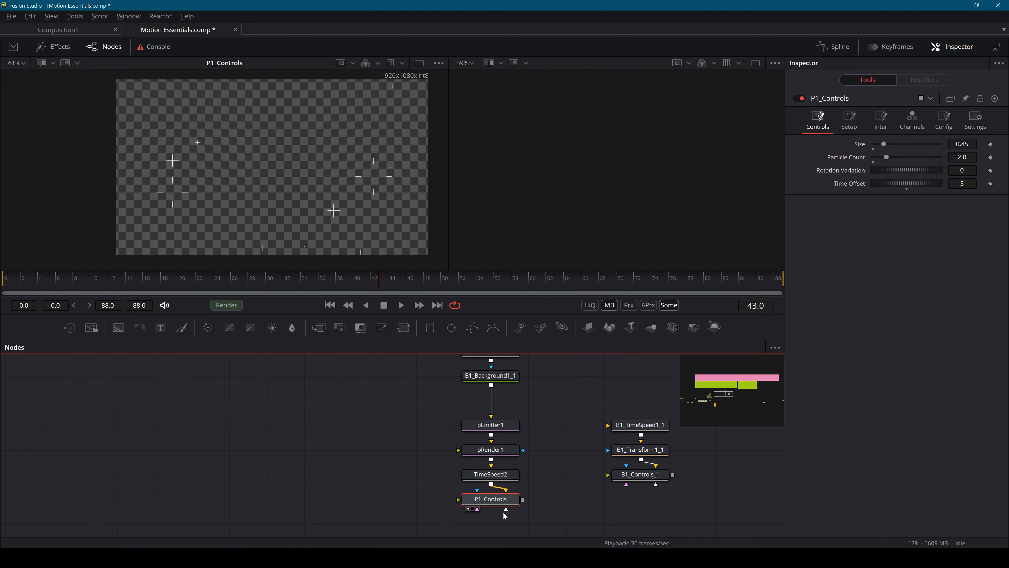
mouse_move(902, 183)
left_mouse_down()
mouse_move(890, 183)
mouse_move(907, 190)
left_mouse_up()
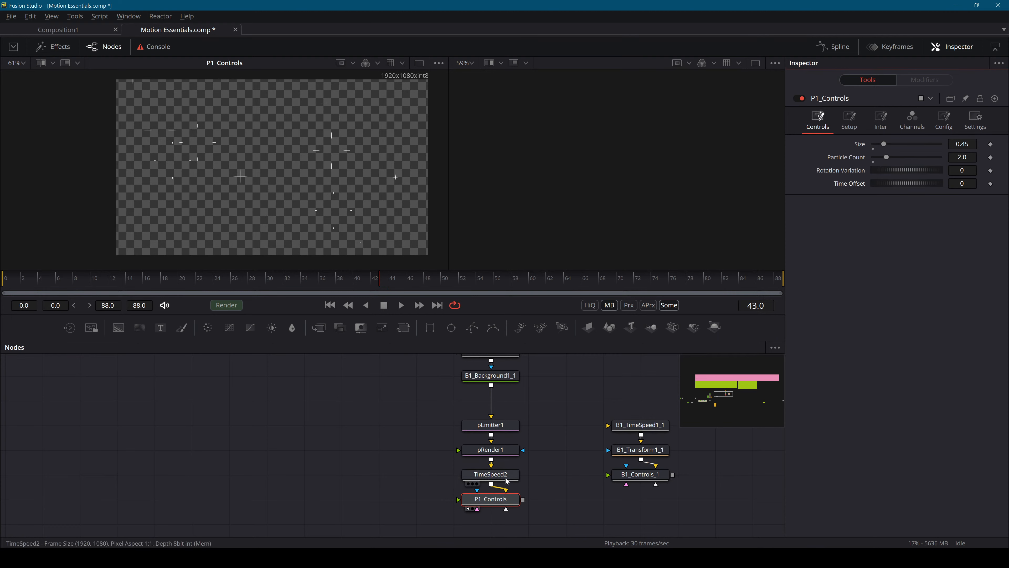
Compare TimeSpeed2 and P1_Controls with B1_Controls_1 and look up the Motion Blur options there.
left_click(489, 477)
left_click(507, 500)
left_click(639, 474)
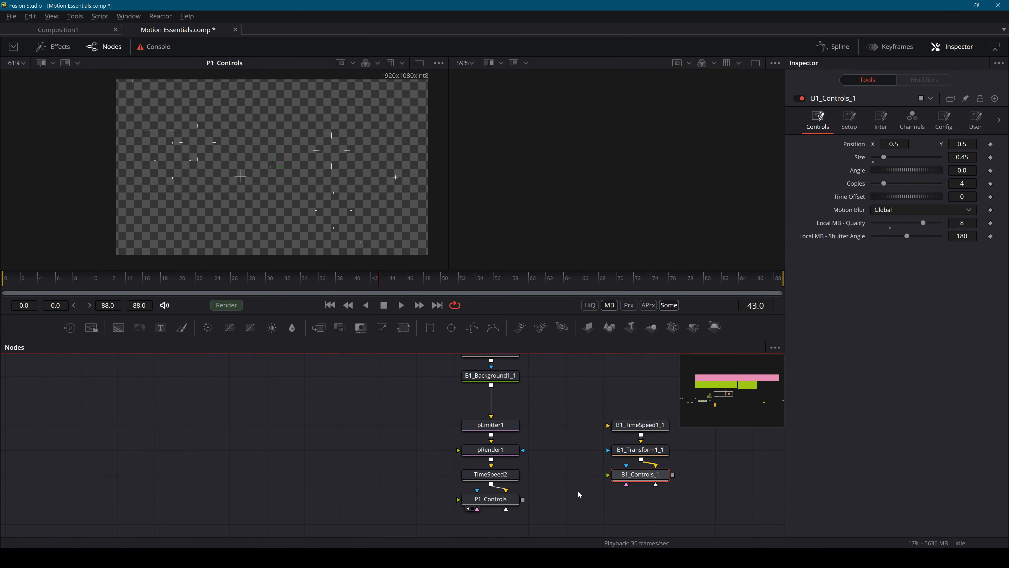
right_click(499, 501)
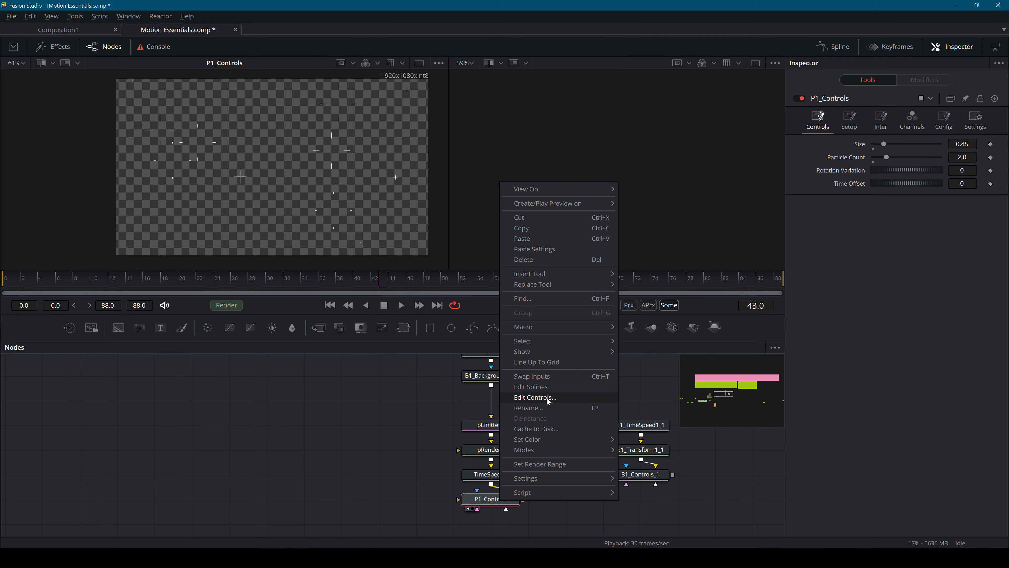
left_click(654, 473)
left_click(892, 210)
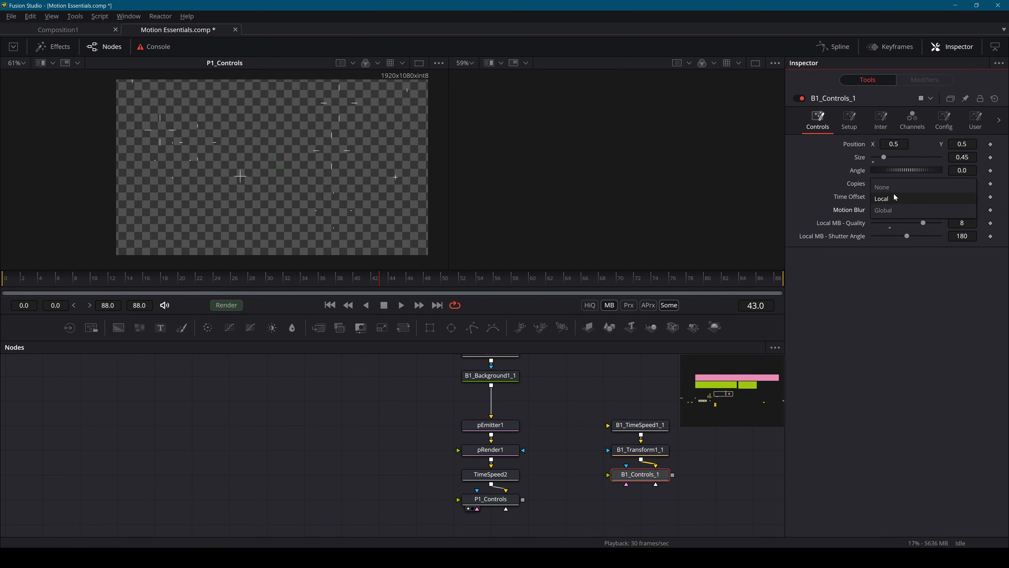
left_click(504, 502)
Set up a new control named Motion Blur on the Controls page of P1_Controls as a MultiButtonControl.
right_click(504, 501)
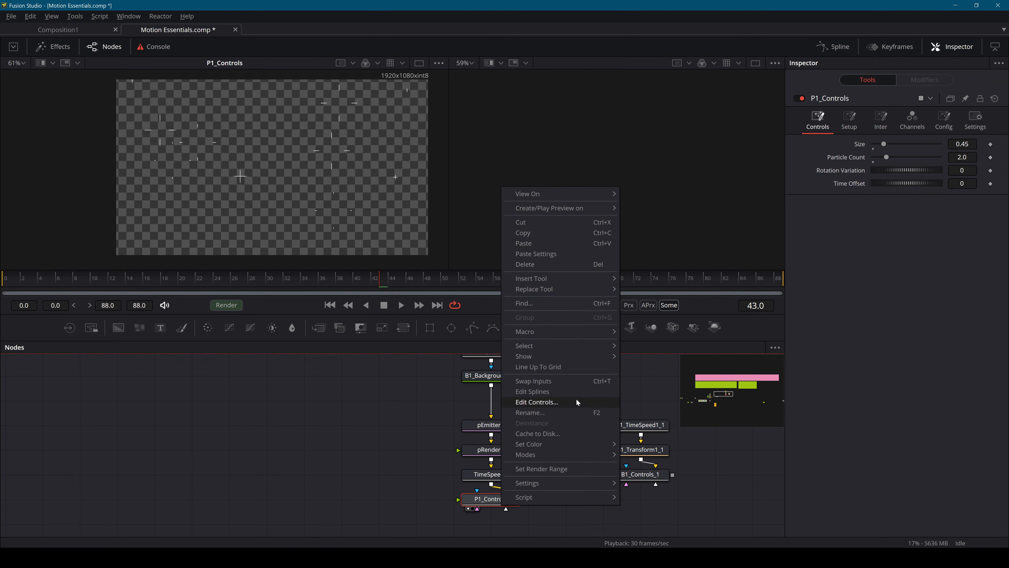
left_click(558, 400)
type("Motio")
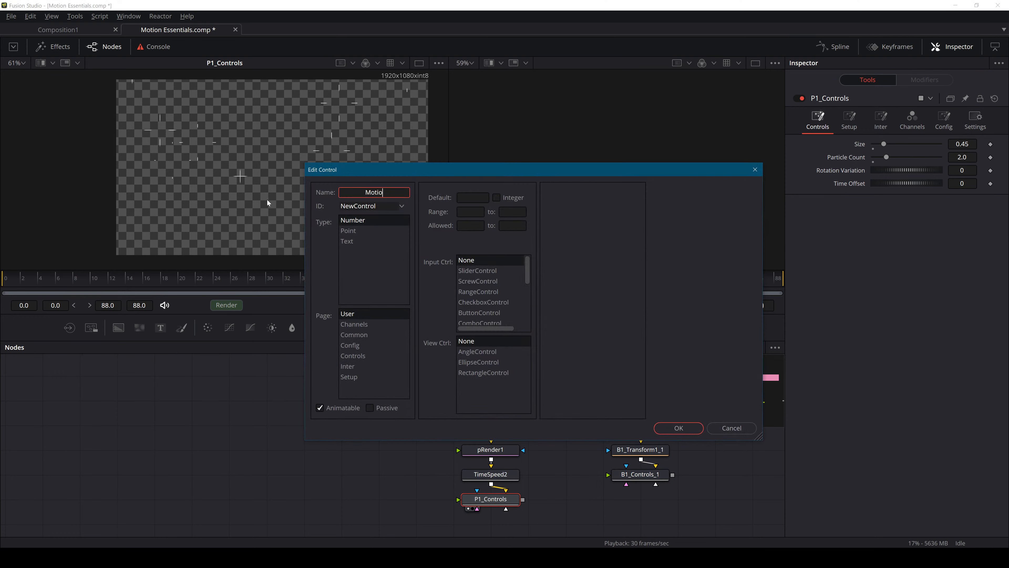
type("n Blur")
left_click(352, 355)
left_click(483, 302)
scroll(486, 295, "down", 2)
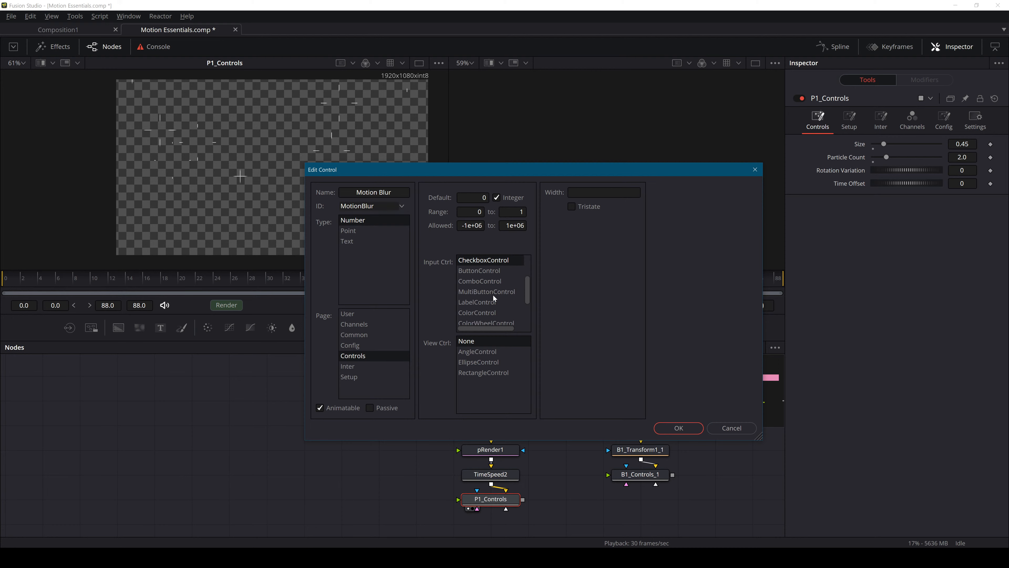
left_click(499, 294)
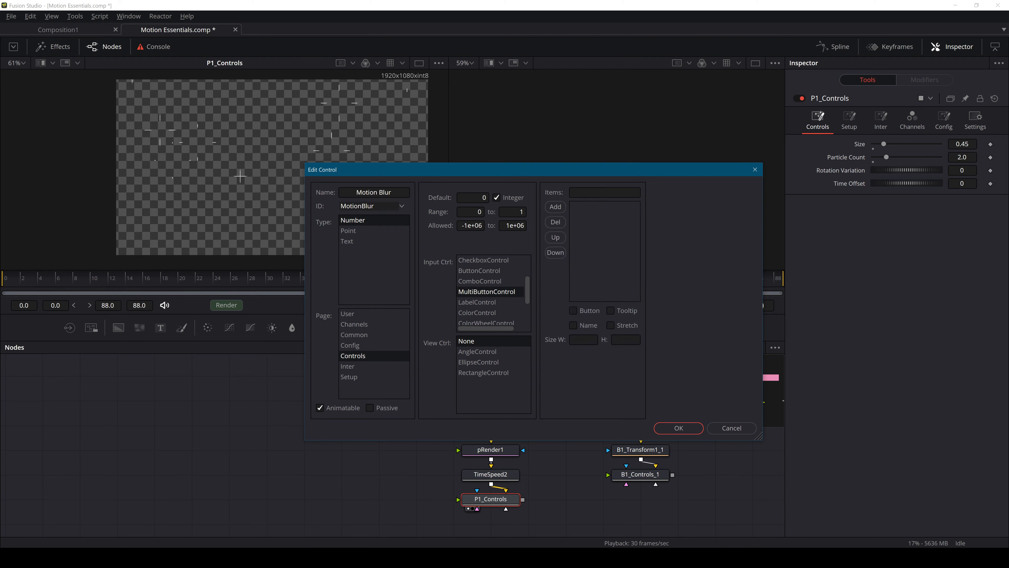
Give the Motion Blur control the items None, Local and Global and add it to P1_Controls.
left_click(604, 192)
type("None")
left_click(556, 207)
double_click(596, 192)
type("Local")
left_click(564, 207)
left_click(555, 206)
type("Global")
left_click(555, 206)
left_click(680, 428)
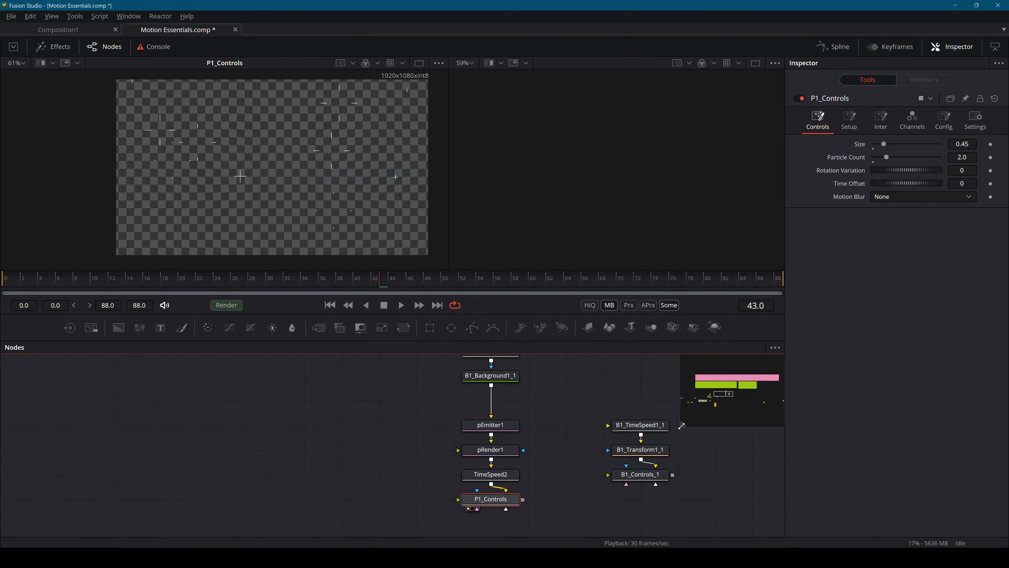
Check the options of the new Motion Blur control and compare P1_Controls with the remaining controls of B1_Controls_1.
left_click(891, 199)
left_click(886, 197)
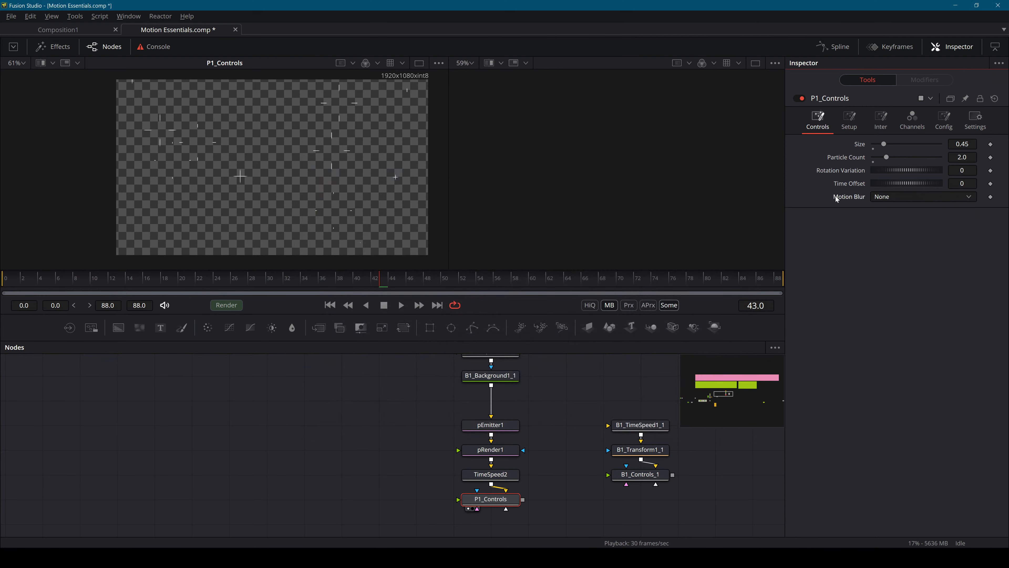
left_click(644, 477)
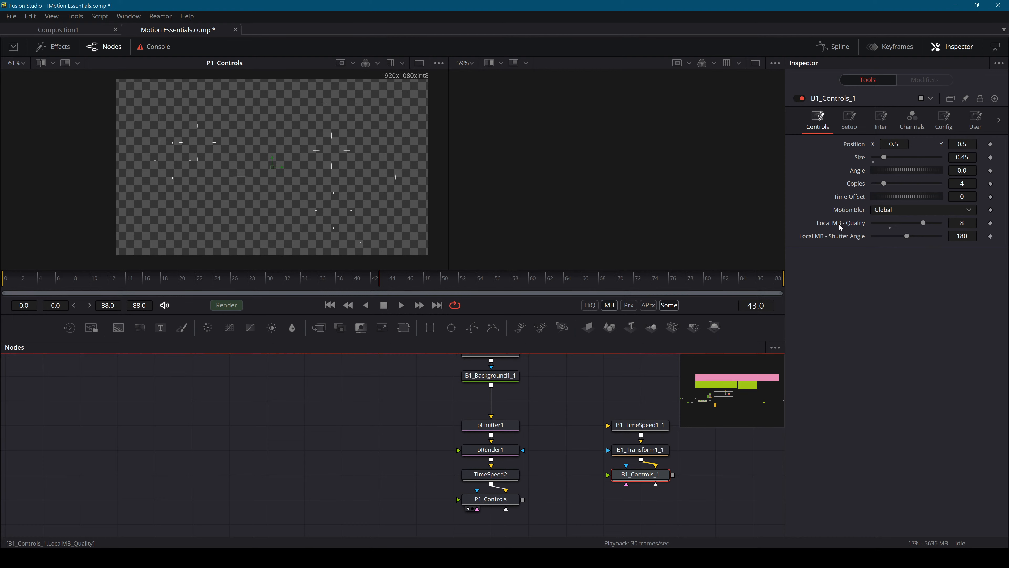
Add an integer SliderControl named Local MB - Quality to the Controls page of P1_Controls with an upper range of 10.
left_click(495, 505)
right_click(495, 505)
left_click(552, 398)
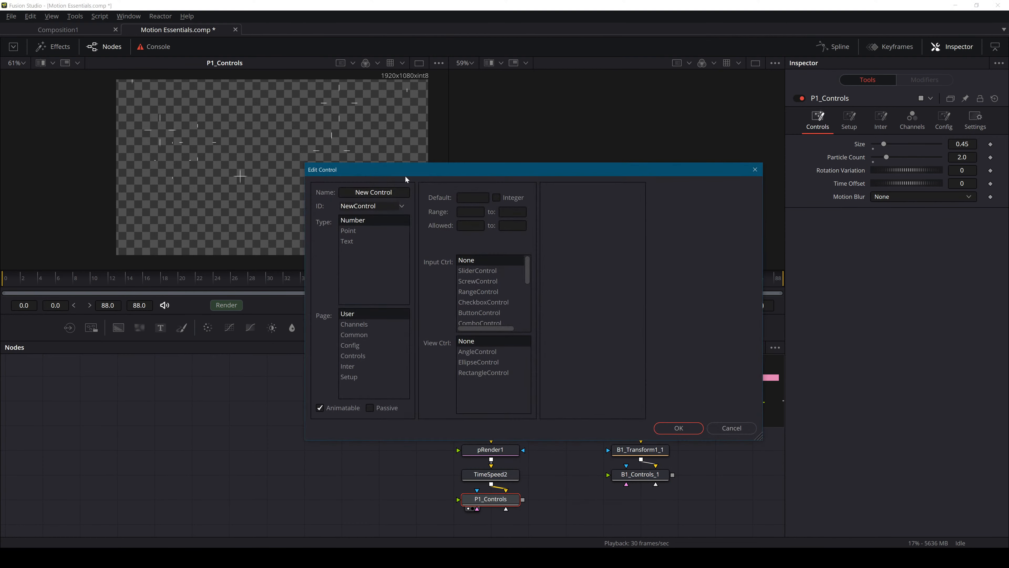
triple_click(397, 193)
type("Local MB - Quality")
left_click(366, 354)
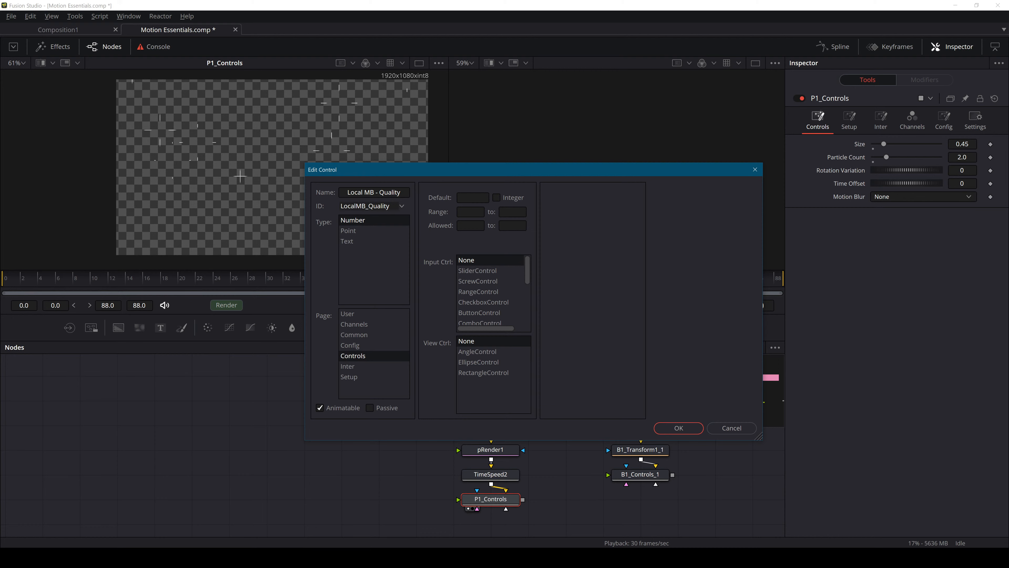
left_click(472, 211)
key("Tab")
type("10")
left_click(497, 197)
left_click(480, 270)
left_click(678, 428)
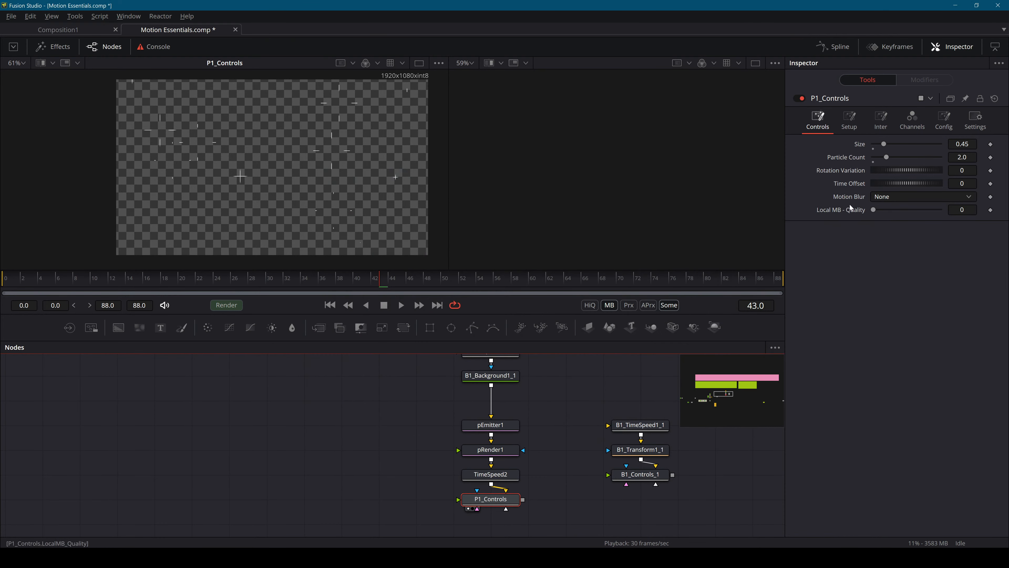
Try out the Local MB - Quality slider of P1_Controls and compare it with the one in B1_Controls_1.
mouse_move(873, 210)
left_mouse_down()
mouse_move(935, 210)
mouse_move(894, 210)
left_mouse_up()
left_click(639, 474)
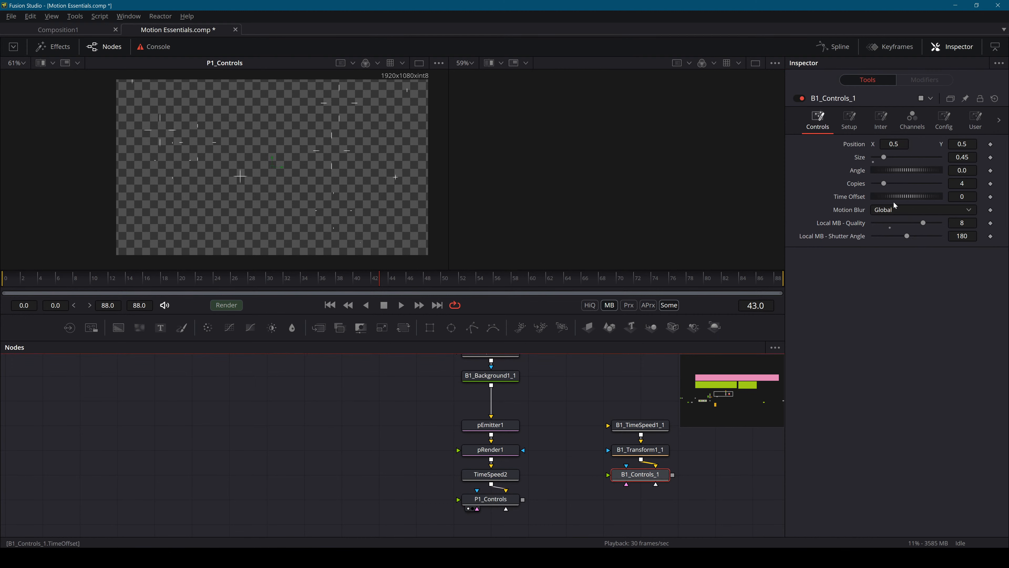
left_click_drag(906, 219, 835, 227)
left_click(931, 226)
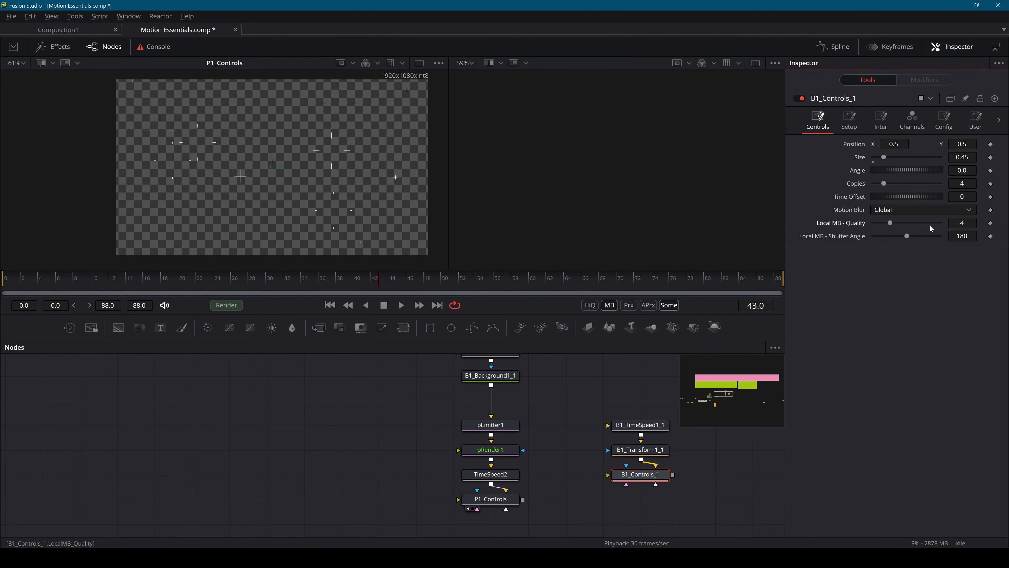
right_click(642, 475)
left_click(693, 377)
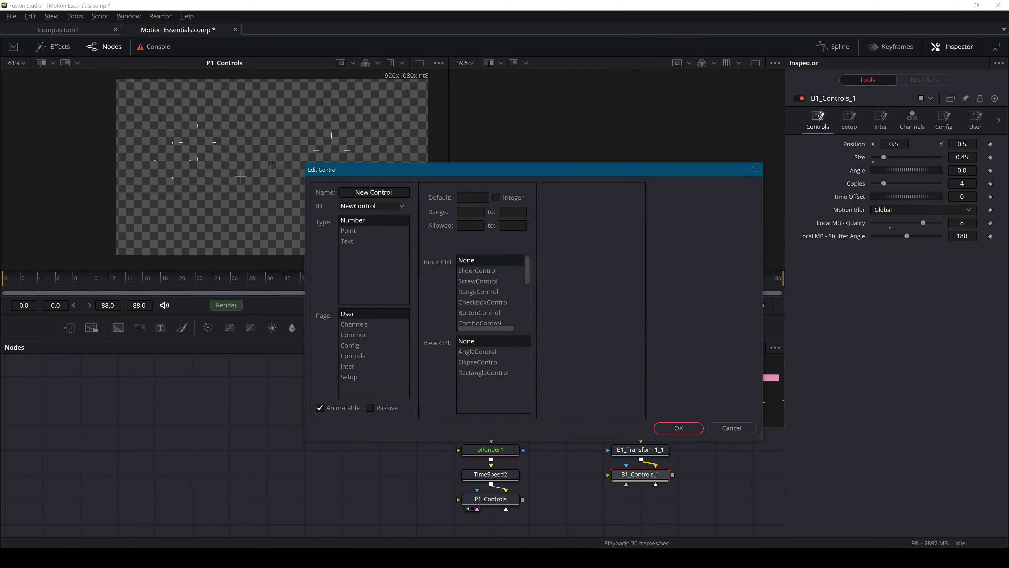
key("Escape")
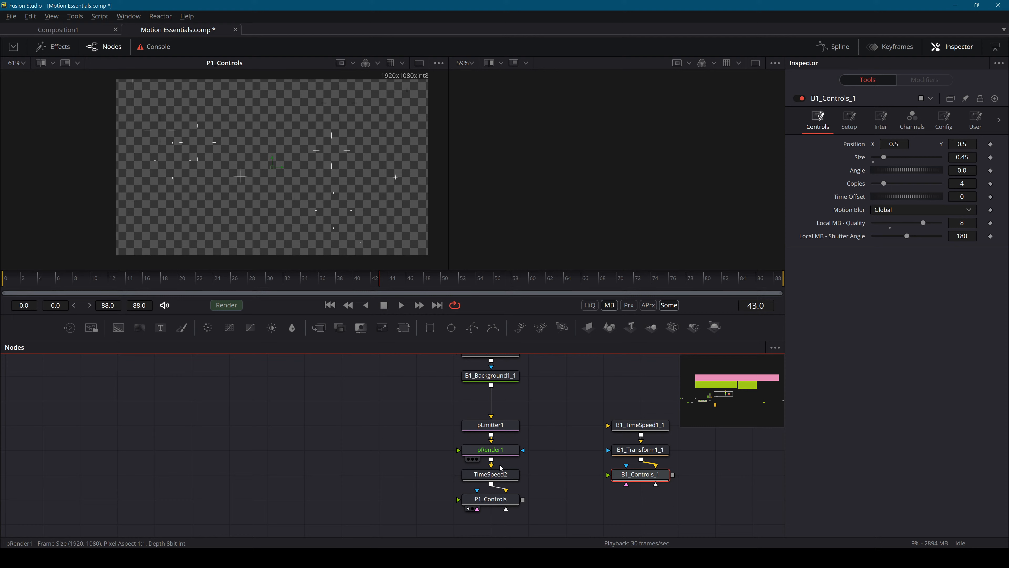
Give the Local MB - Quality control of P1_Controls a default of 4 and set its slider to 8.
left_click(496, 500)
right_click(496, 500)
left_click(556, 396)
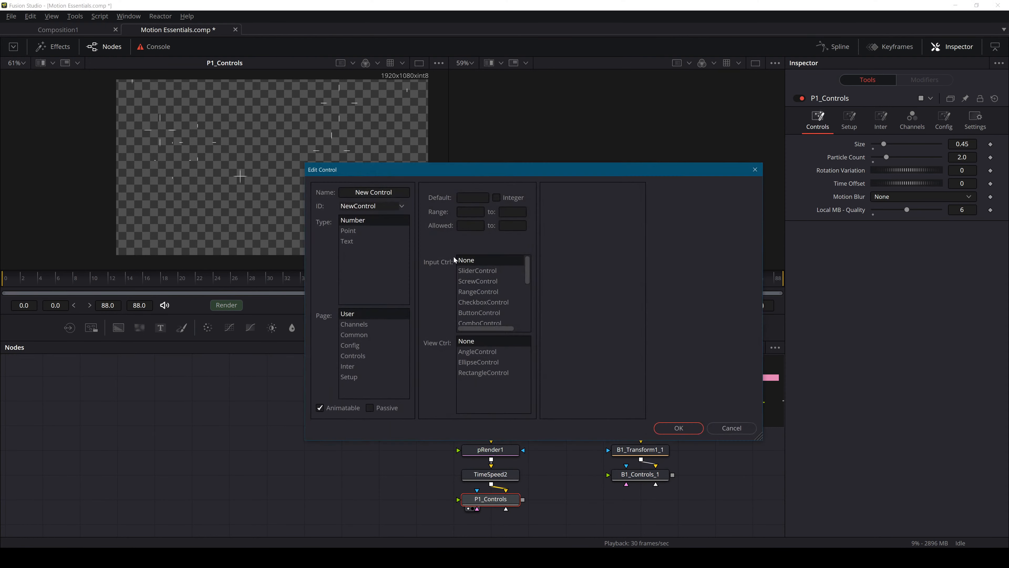
left_click(398, 204)
scroll(396, 343, "down", 5)
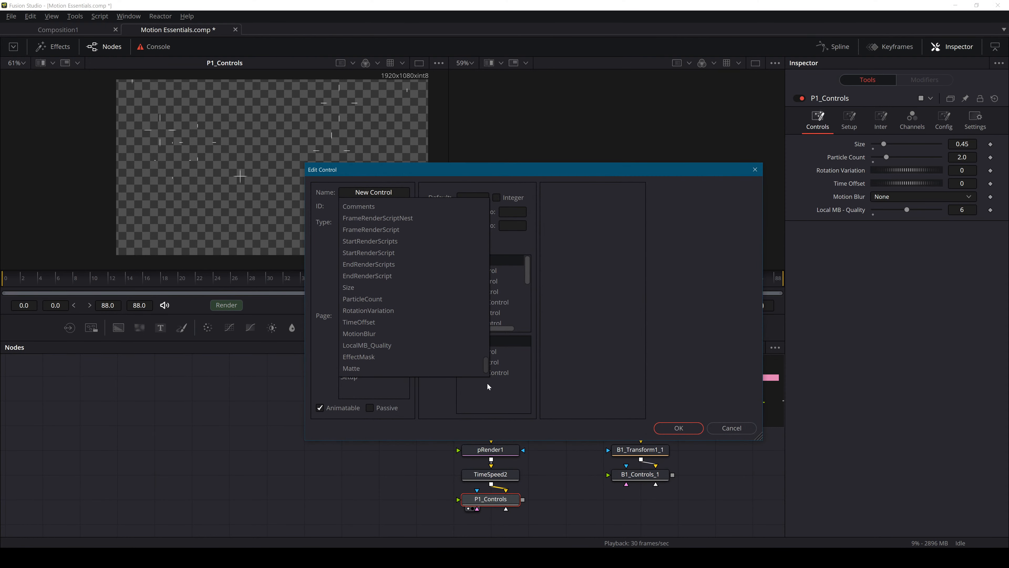
left_click(396, 344)
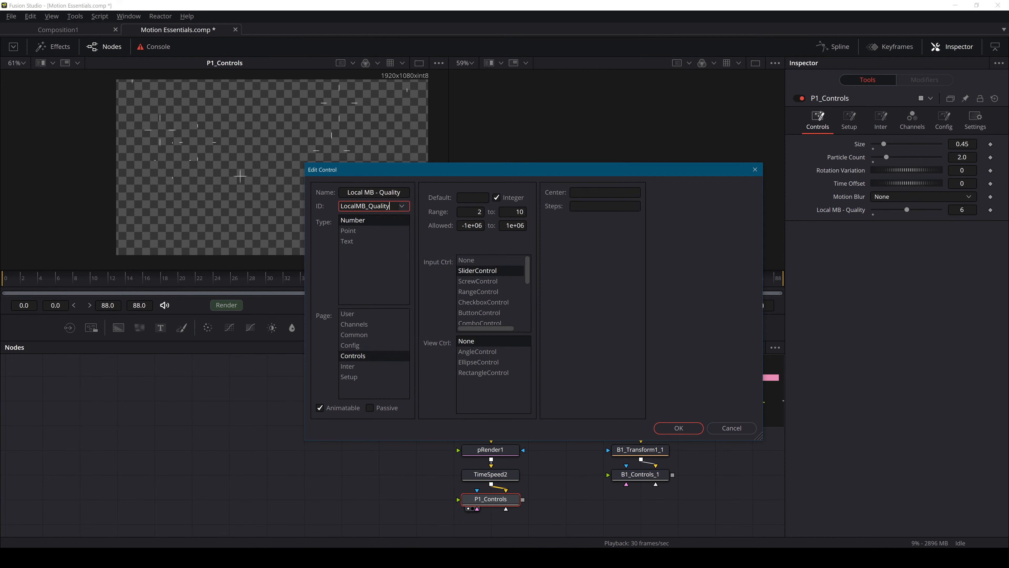
key("Tab")
type("4")
left_click(676, 428)
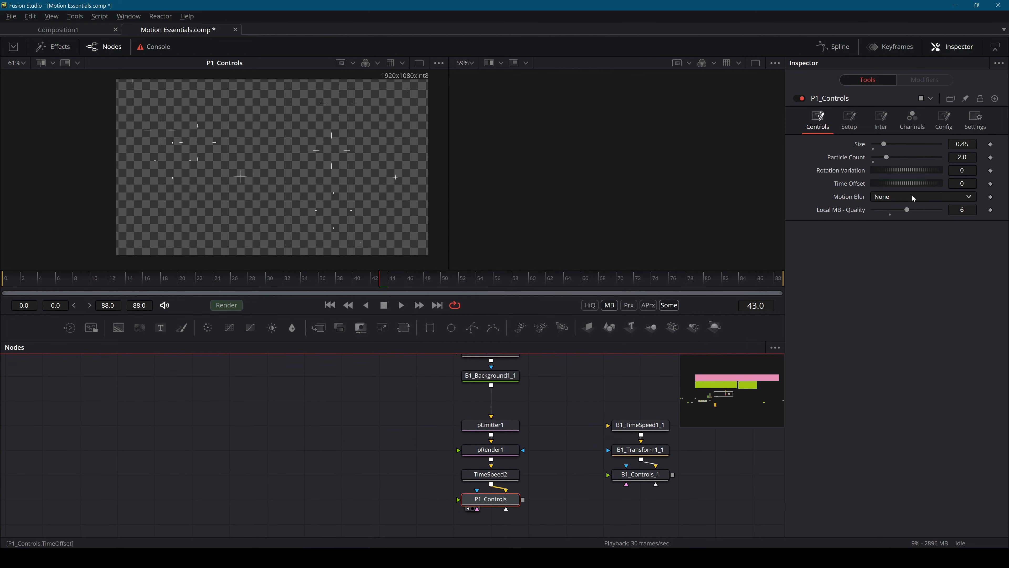
left_click(920, 211)
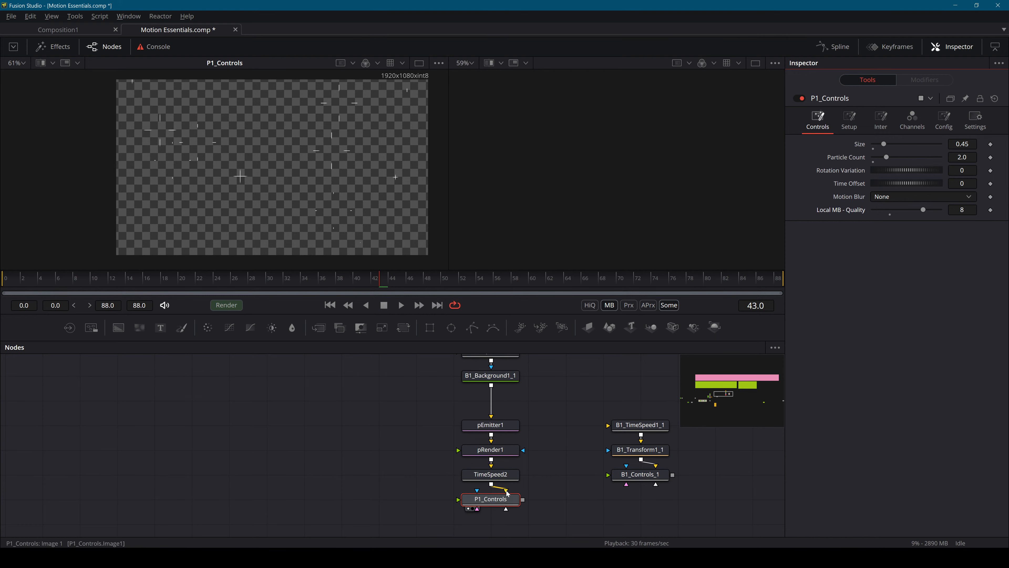
Add a SliderControl named Local MB - Shutter Angle to the Controls page of P1_Controls.
right_click(500, 498)
left_click(551, 397)
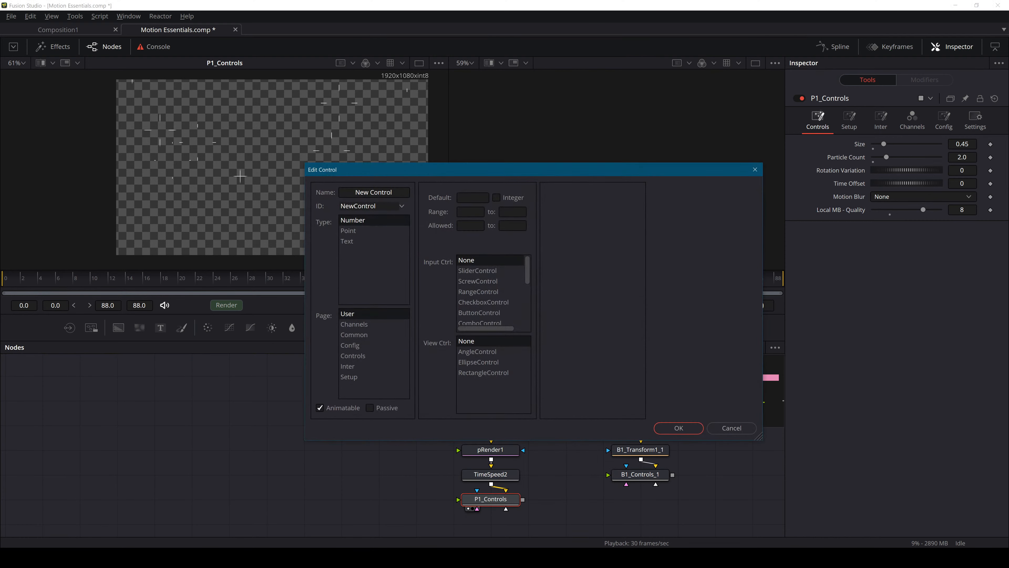
type("Local MB - Shutter Angle")
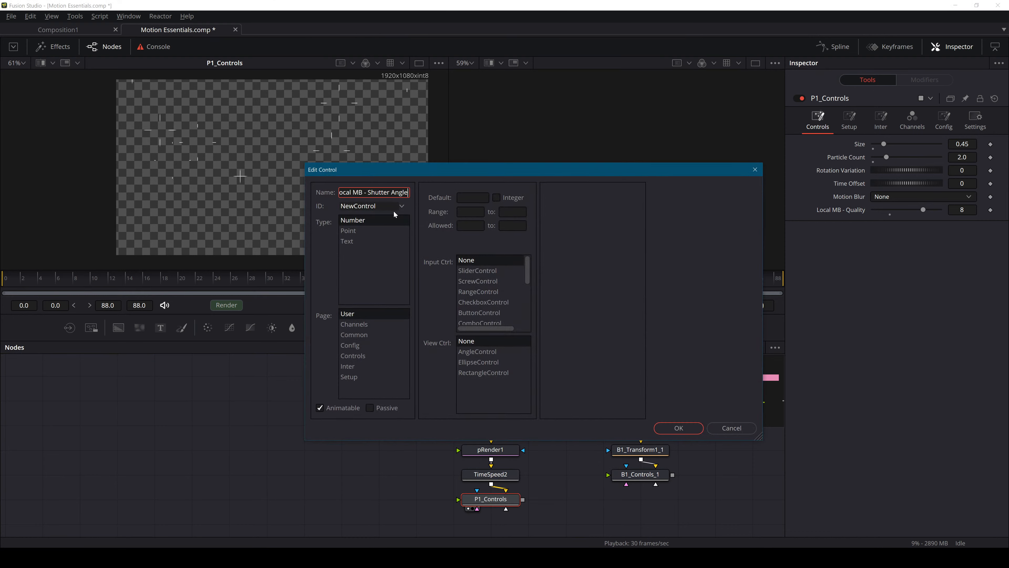
left_click(358, 357)
left_click(477, 270)
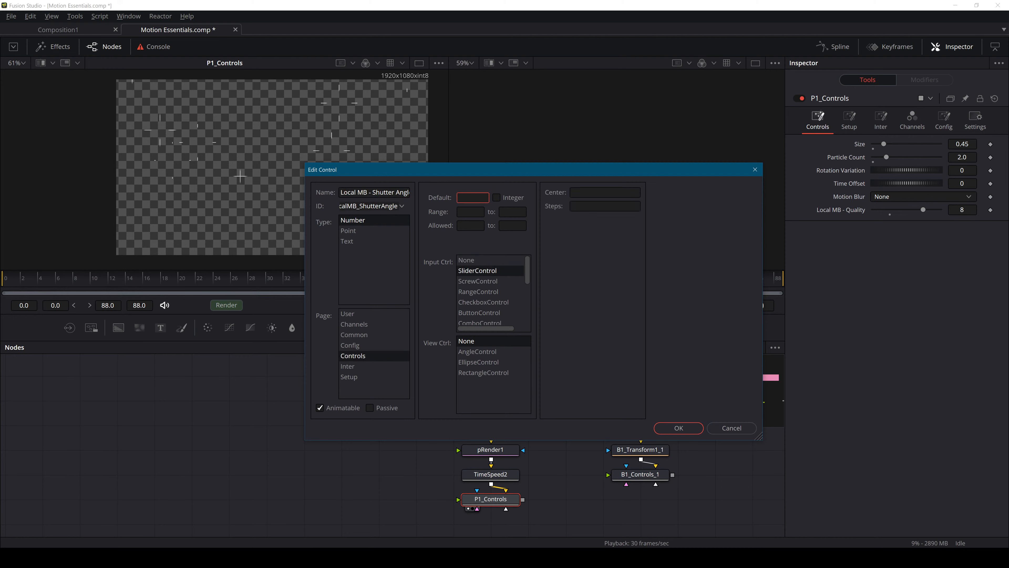
left_click(471, 211)
key("Tab")
key("Return")
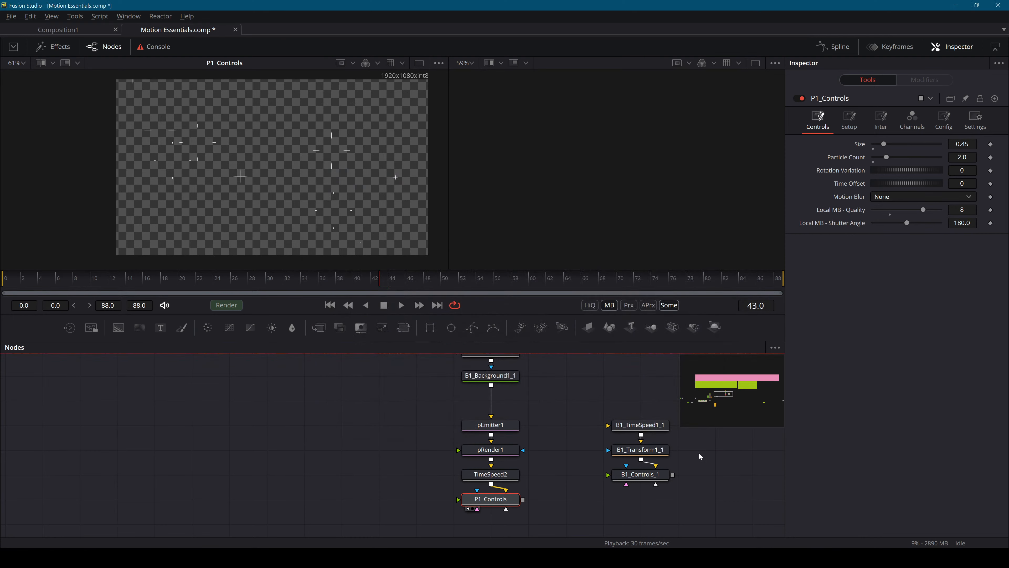
Make the Local MB - Shutter Angle control of P1_Controls an integer control and save the composition.
left_click(640, 482)
left_click(491, 499)
right_click(512, 501)
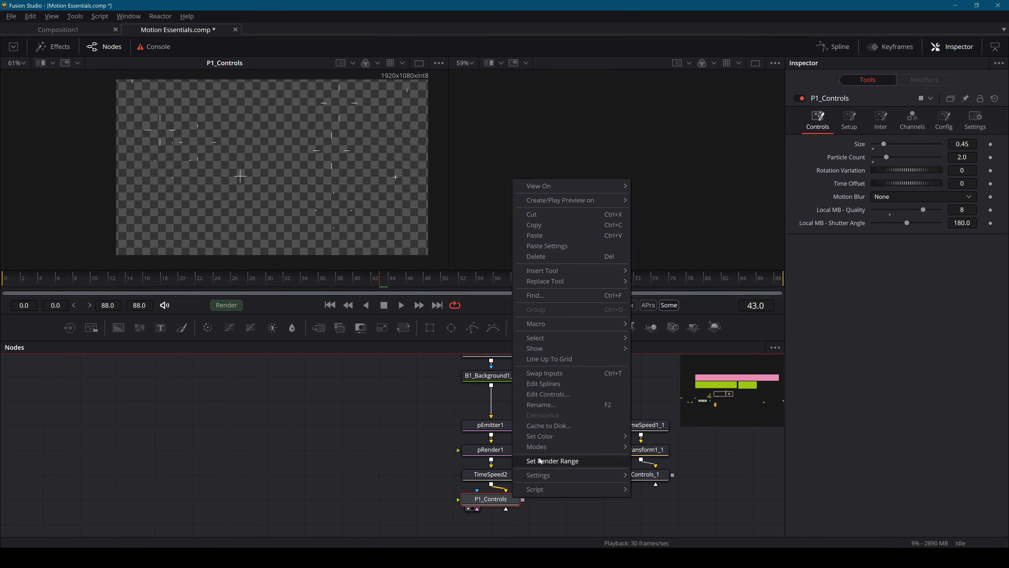
left_click(548, 394)
left_click(402, 206)
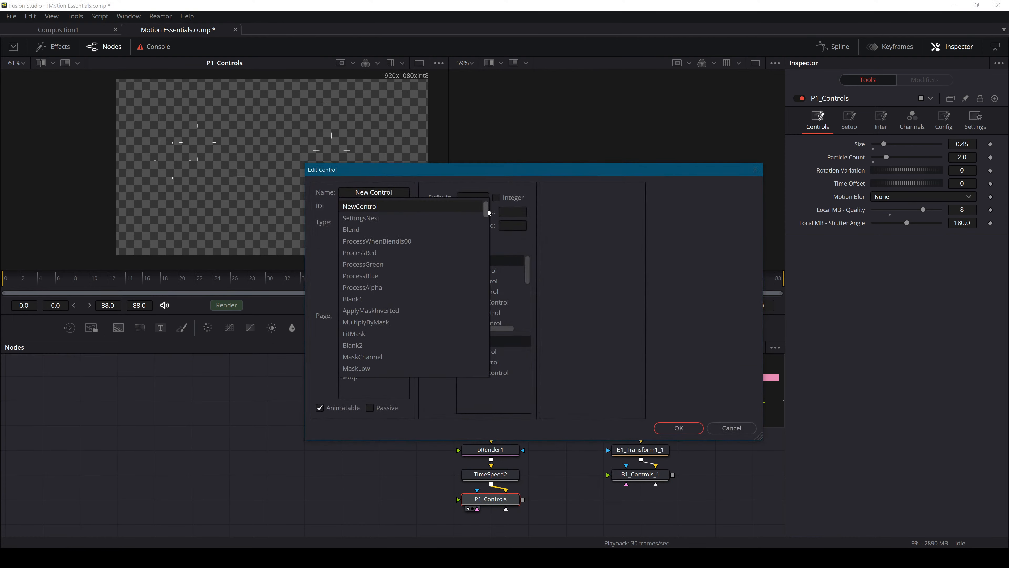
scroll(464, 366, "down", 10)
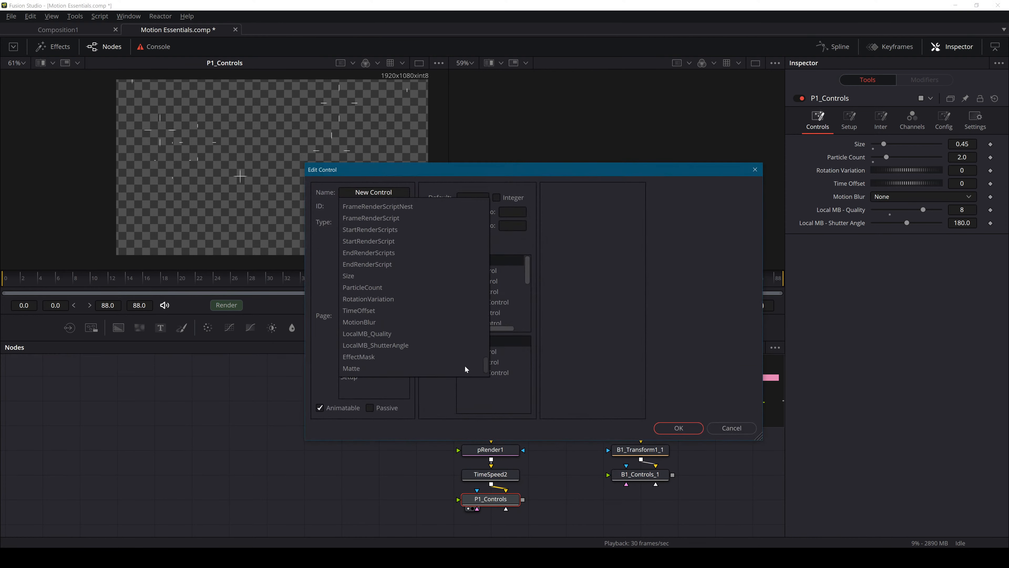
left_click(377, 344)
left_click(679, 428)
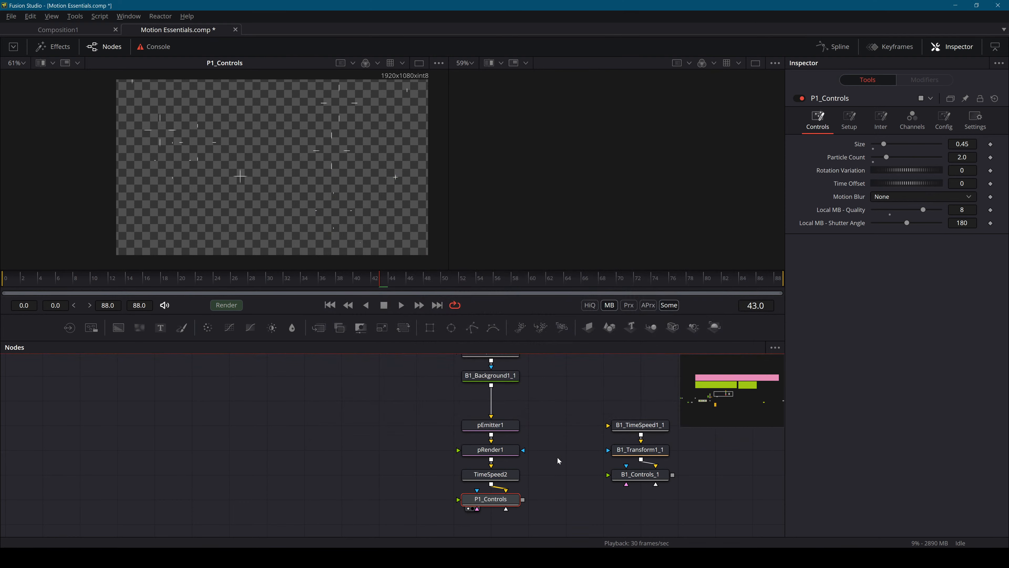
key("ctrl+s")
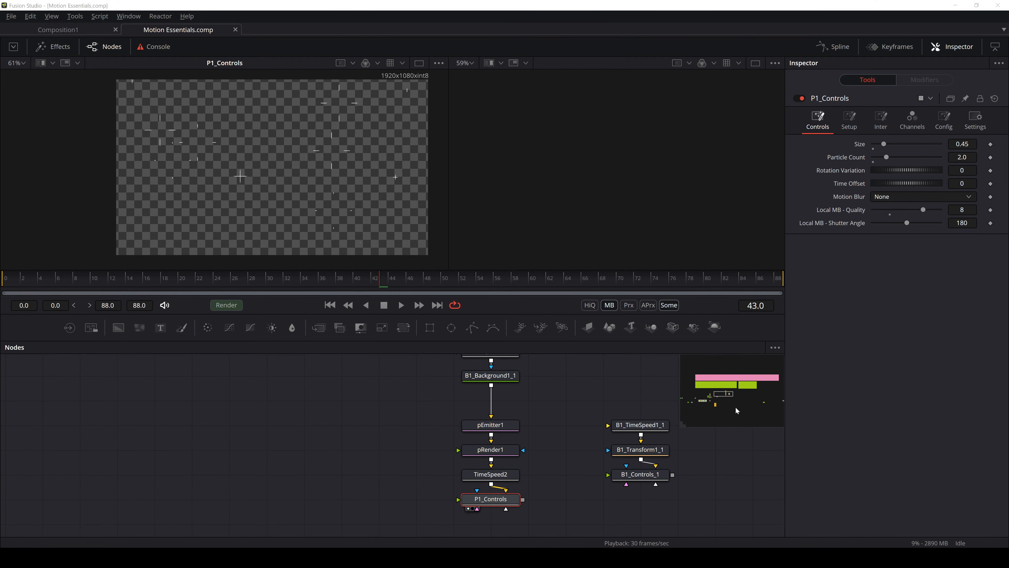
Switch to Visual Studio Code and move Motion Essentials Expression.lua into the same editor group as Background 1.setting and Burst 10.setting.
left_click(867, 358)
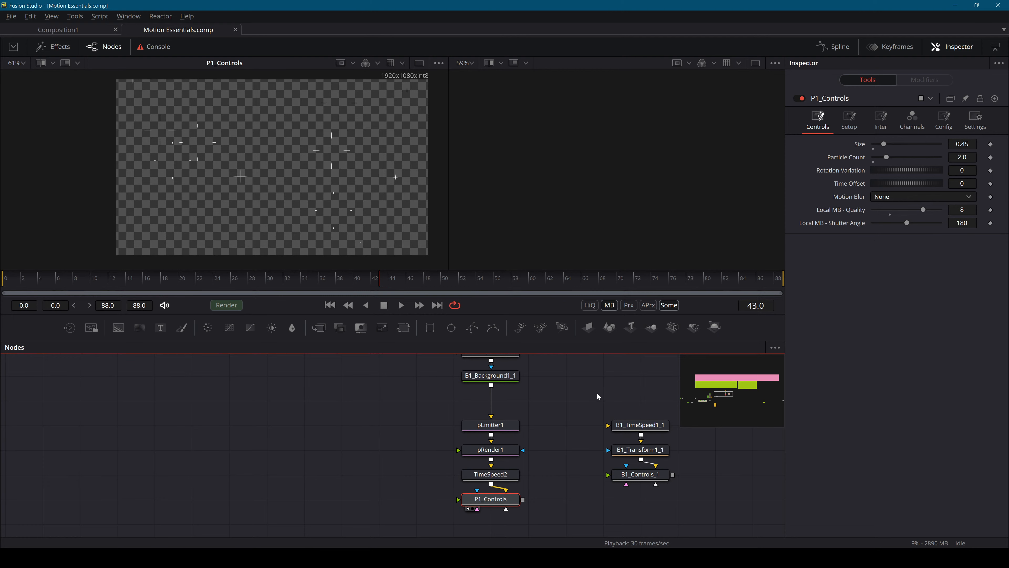
left_click(514, 527)
left_click_drag(586, 434, 485, 444)
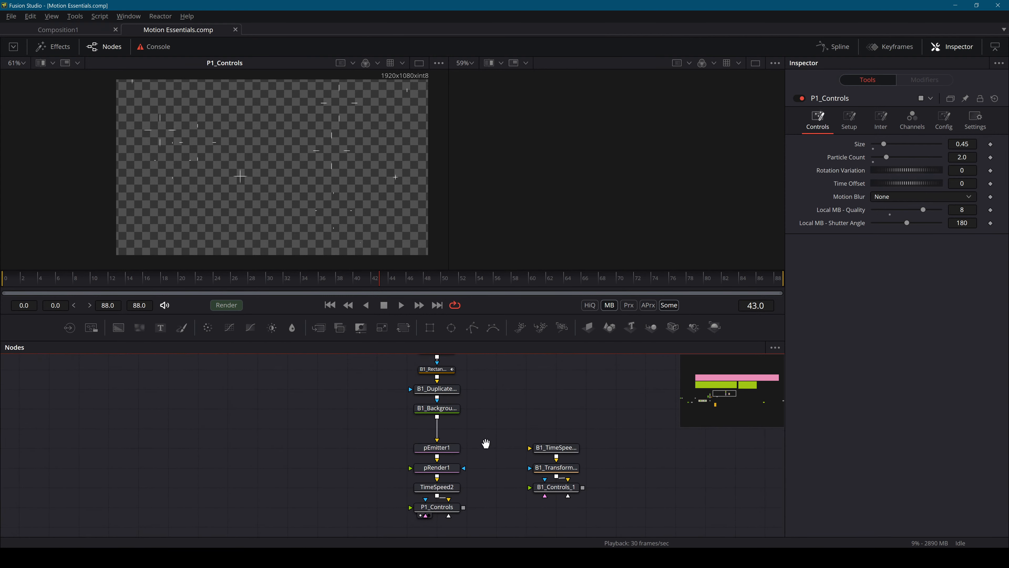
left_click(448, 557)
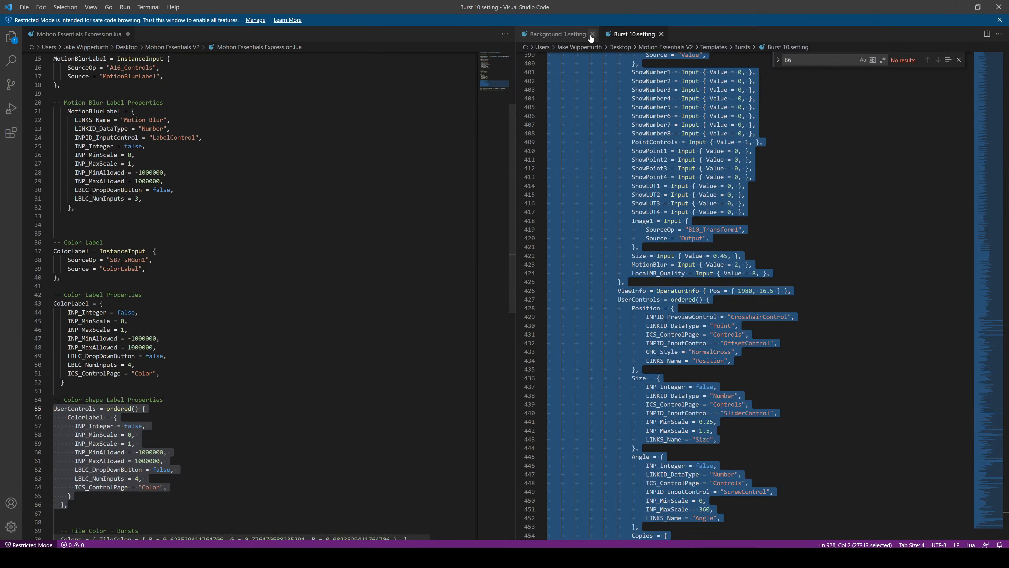
left_click(76, 35)
left_click_drag(680, 33, 683, 33)
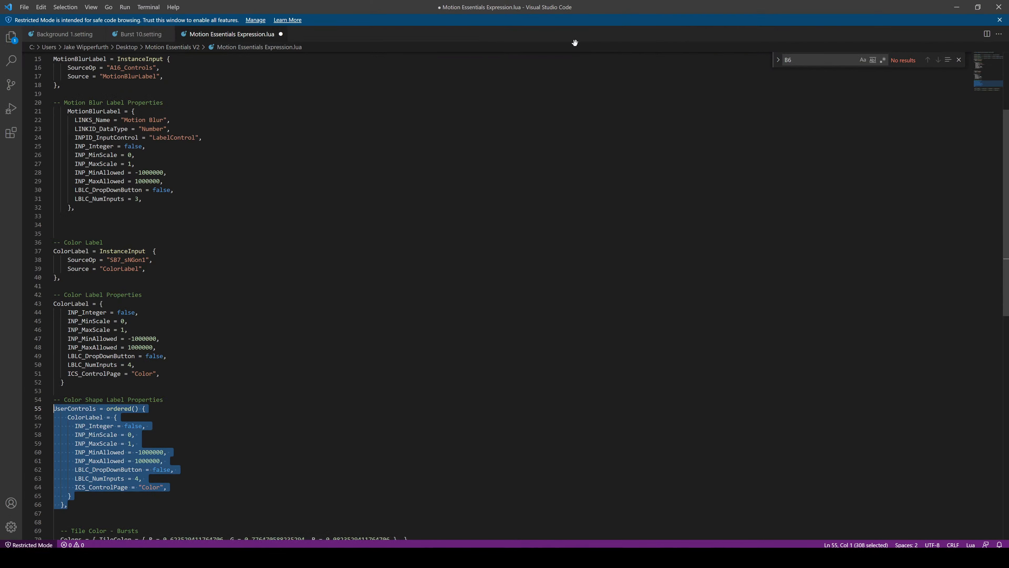
Replace every A16_ with P1_ in Motion Essentials Expression.lua.
scroll(278, 179, "up", 4)
left_click(175, 115)
triple_click(174, 115)
left_click(174, 115)
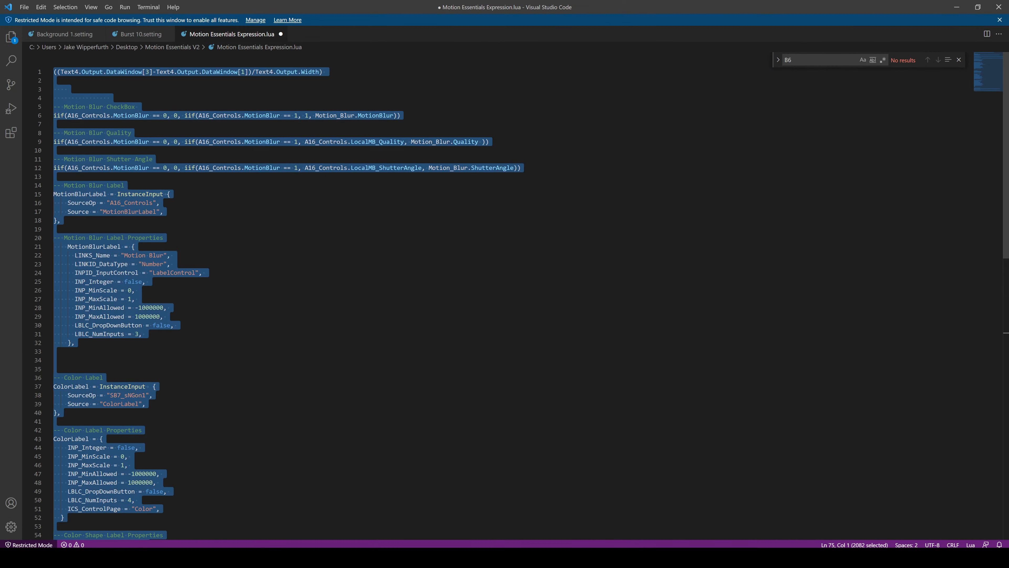
left_click(174, 116)
left_click(811, 60)
key("ctrl+a")
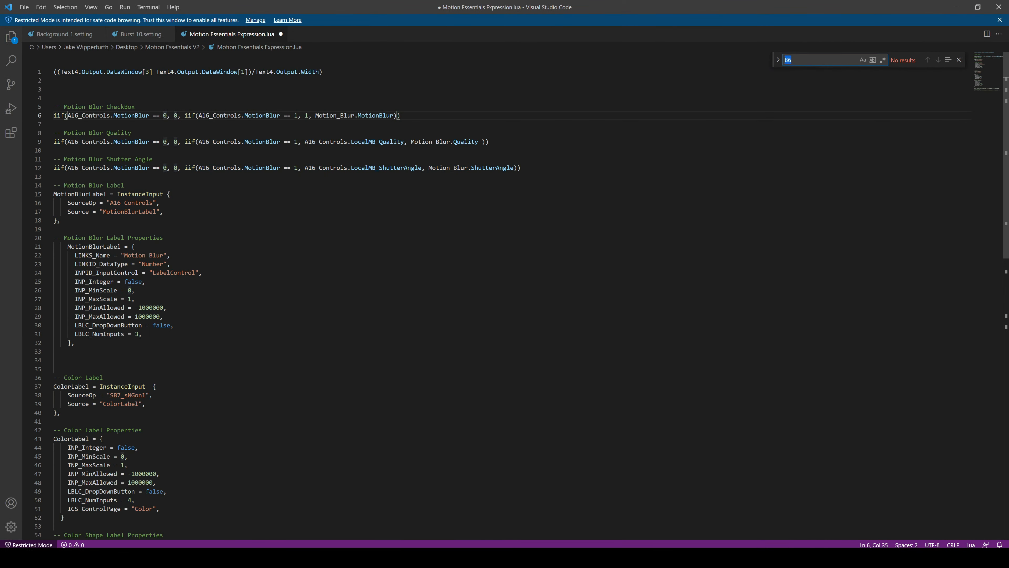
type("A16")
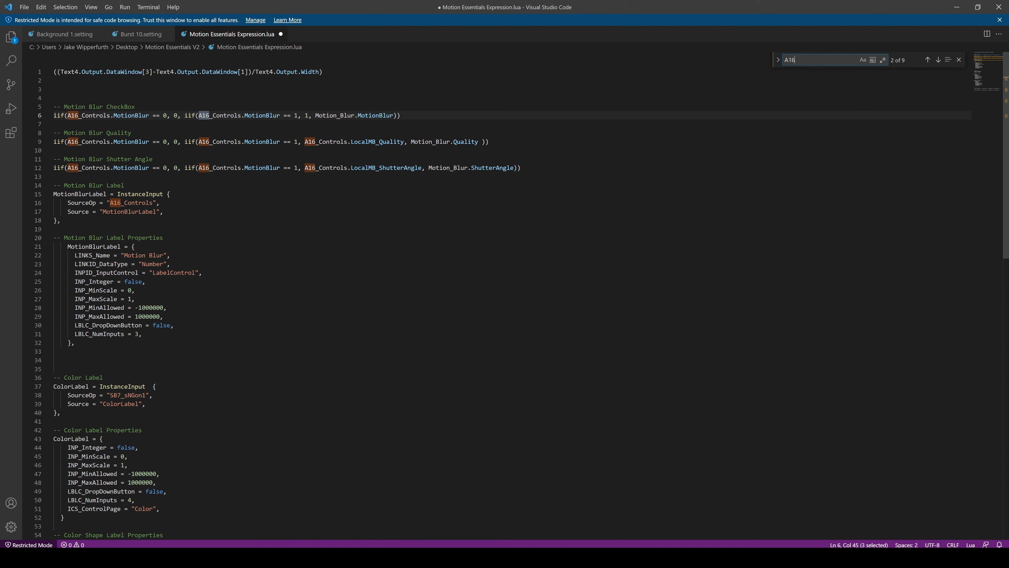
type("_")
key("ctrl+h")
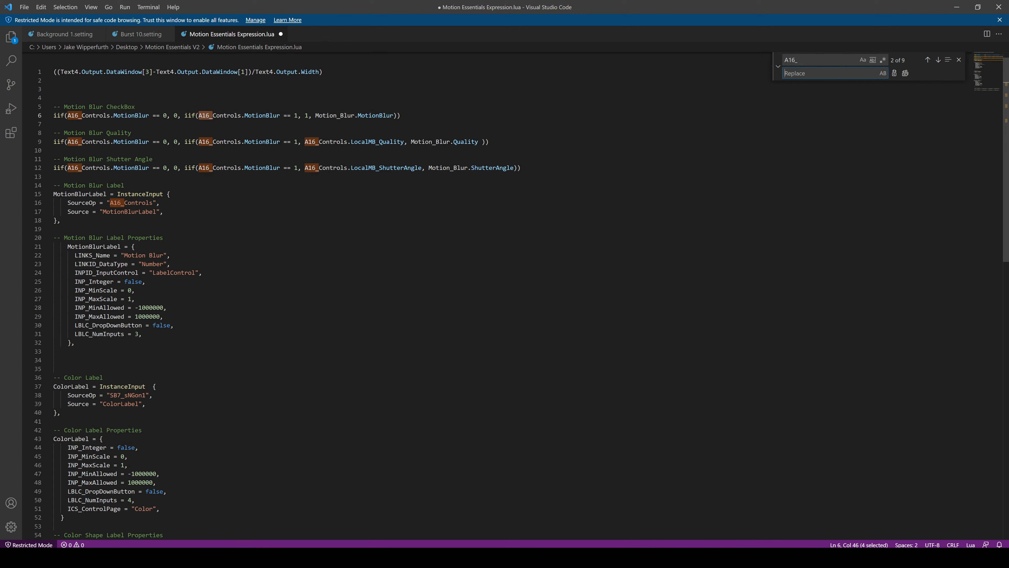
type("P1_")
key("ctrl+alt+Return")
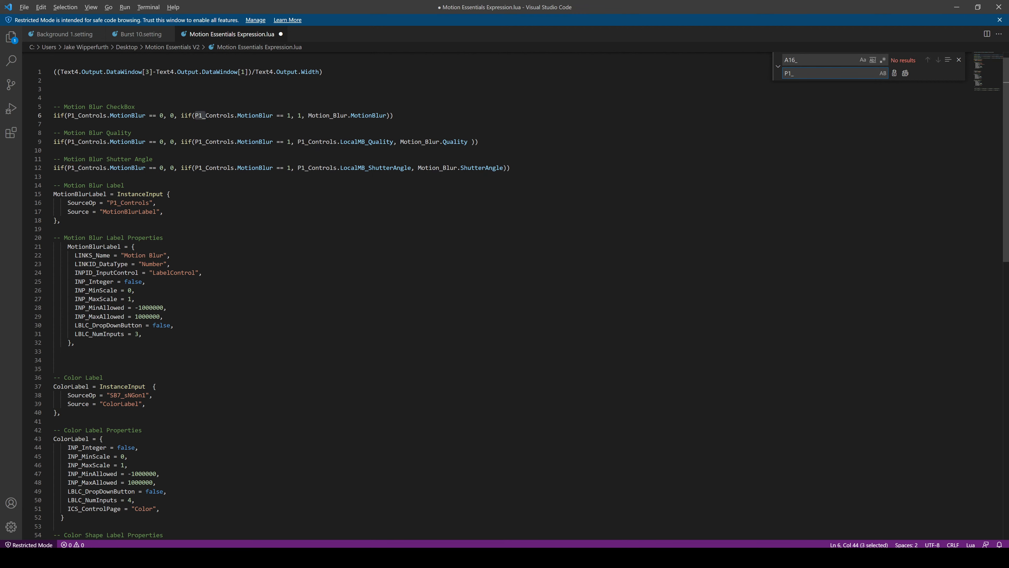
Copy the P1_Controls Motion Blur CheckBox expression into the Motion Blur expression of B1_Rectangle1_1 in Fusion Studio.
left_click_drag(397, 123, 54, 116)
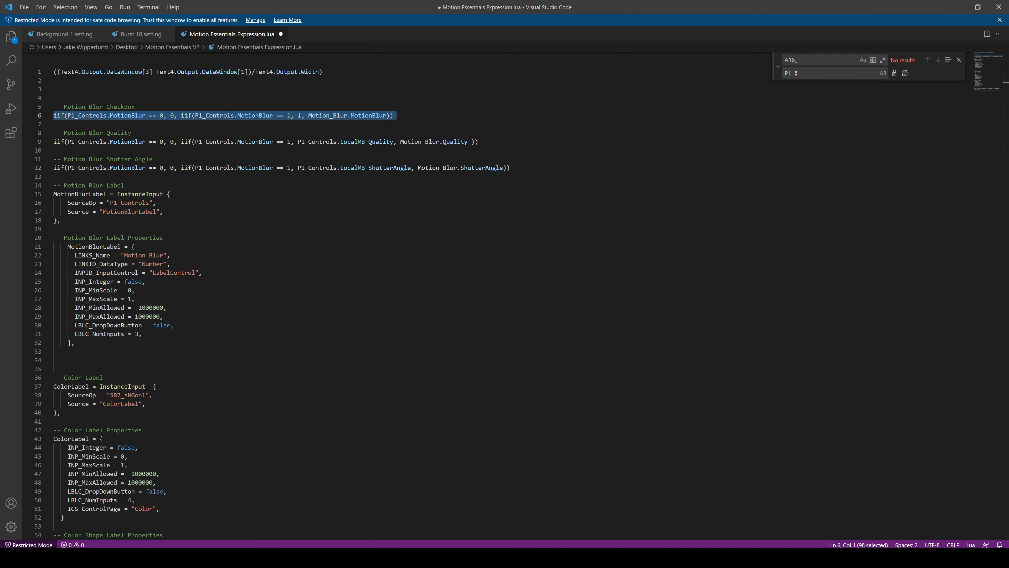
key("alt+Tab")
scroll(510, 448, "up", 3)
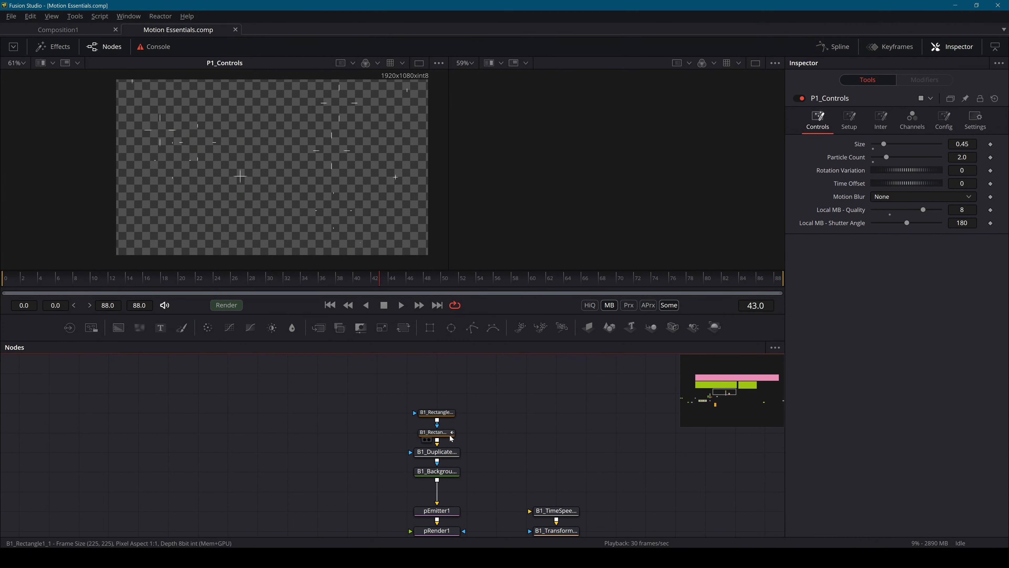
left_click(435, 432)
left_click(898, 121)
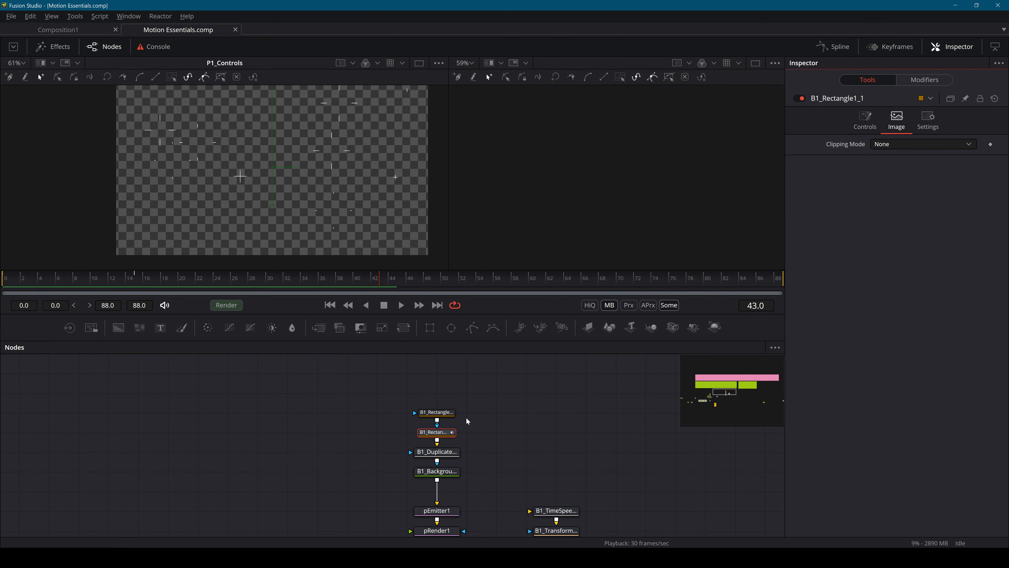
left_click(928, 118)
left_click(929, 169)
key("ctrl+a")
key("ctrl+v")
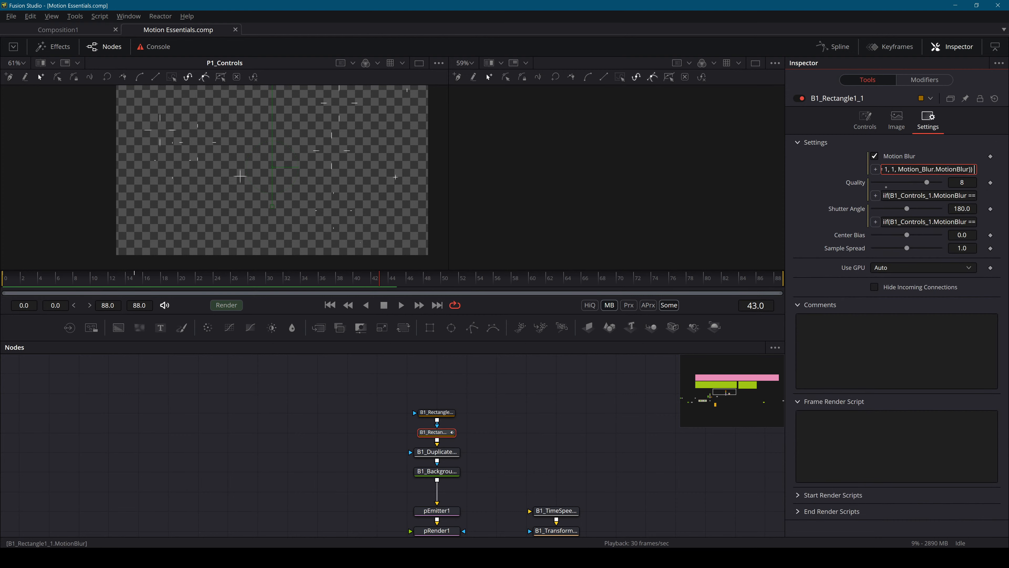
left_click(592, 396)
Copy the P1_Controls Motion Blur Quality expression from the Lua file into the Quality expression of B1_Rectangle1_1.
key("alt+Tab")
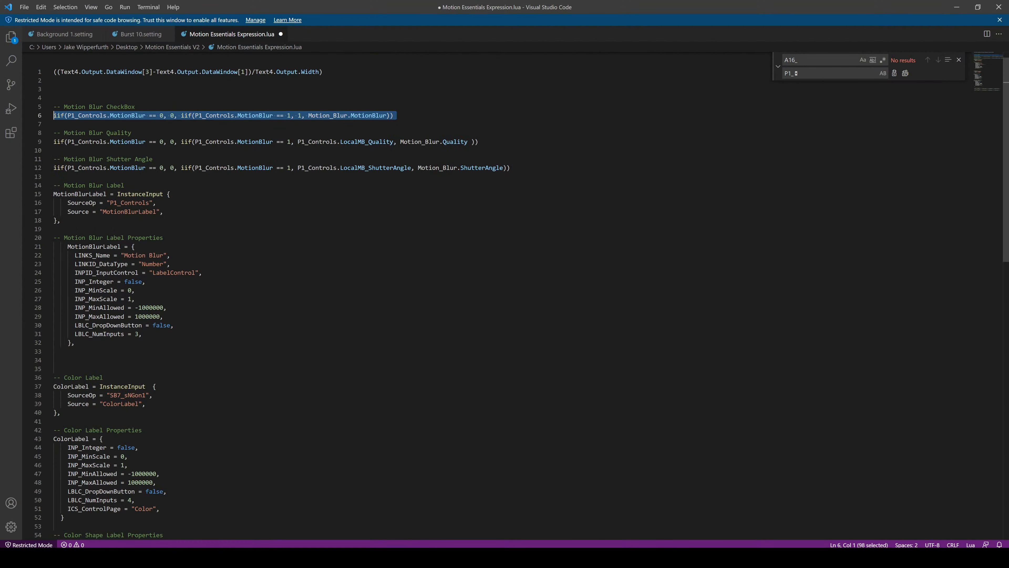
triple_click(215, 142)
key("ctrl+c")
key("alt+Tab")
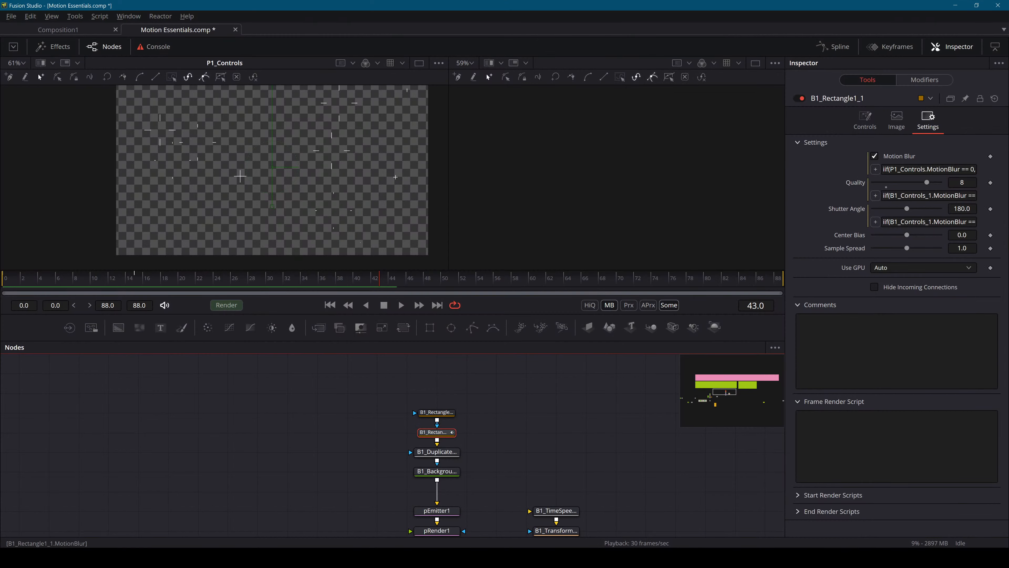
left_click(929, 195)
key("ctrl+a")
key("ctrl+v")
left_click(556, 382)
Copy the P1_Controls Motion Blur Shutter Angle expression into the Shutter Angle expression of B1_Rectangle1_1 and return to the Lua file.
key("alt+Tab")
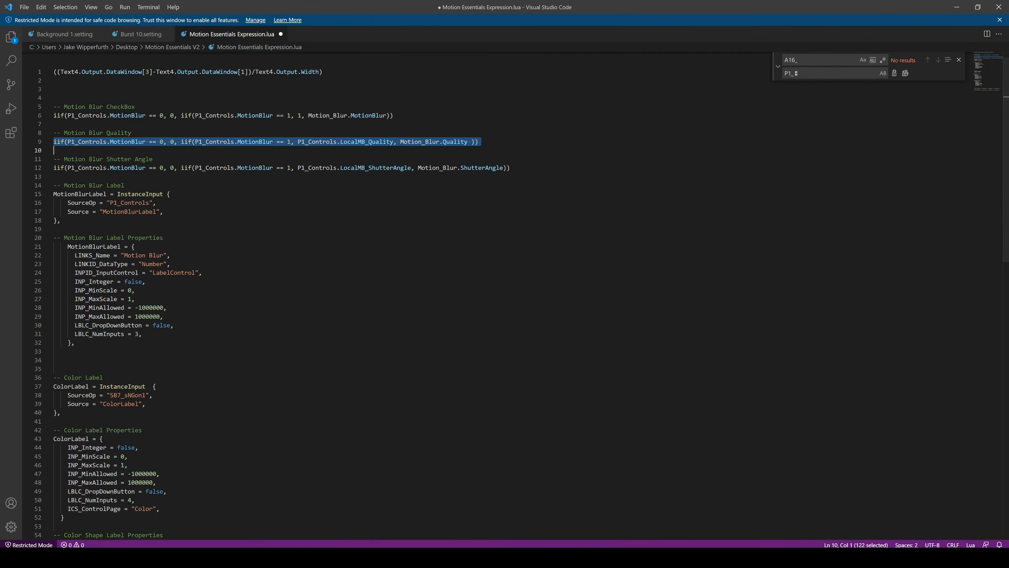
triple_click(194, 168)
key("ctrl+c")
key("alt+Tab")
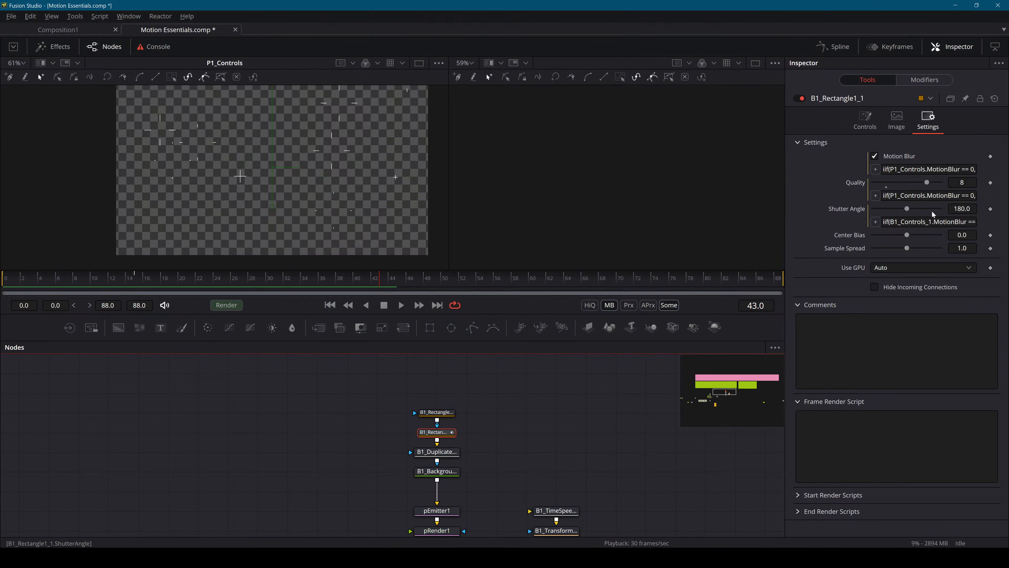
left_click(928, 222)
key("ctrl+a")
key("ctrl+v")
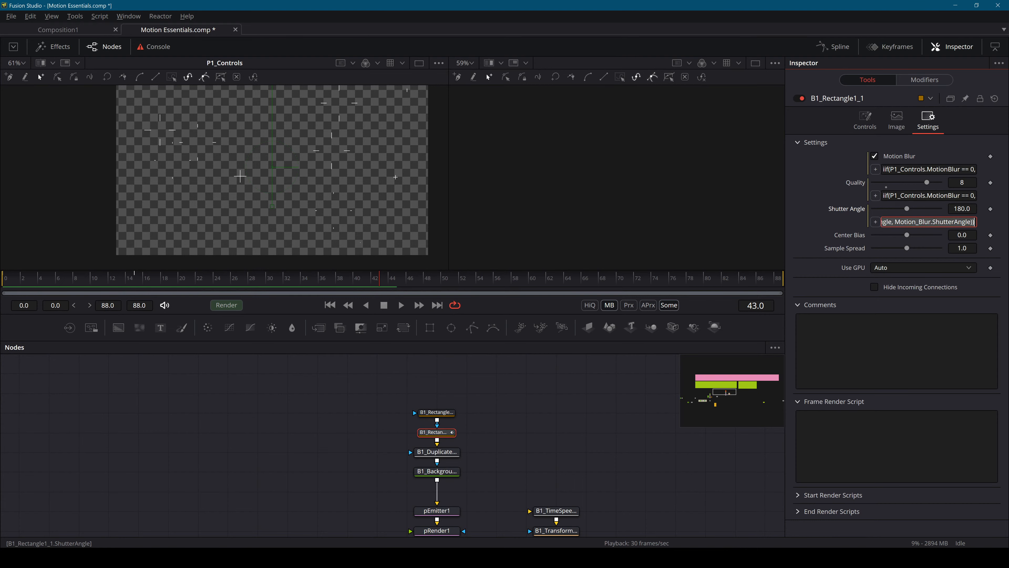
left_click(636, 415)
key("alt+Tab")
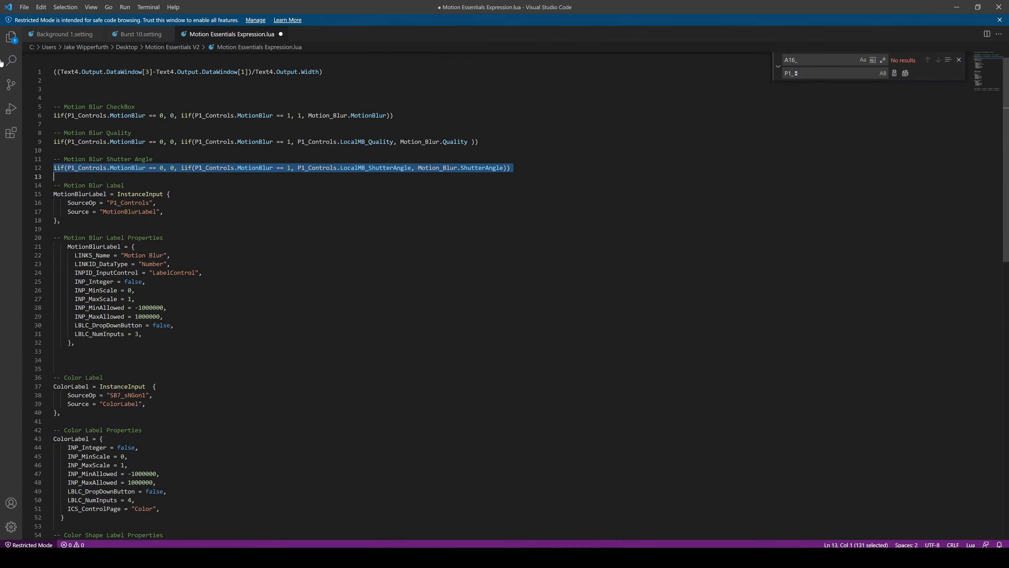
Examine the P1_Controls.MotionBlur == 0 condition in the Motion Blur CheckBox expression and switch back to Fusion Studio.
left_click(55, 124)
double_click(95, 106)
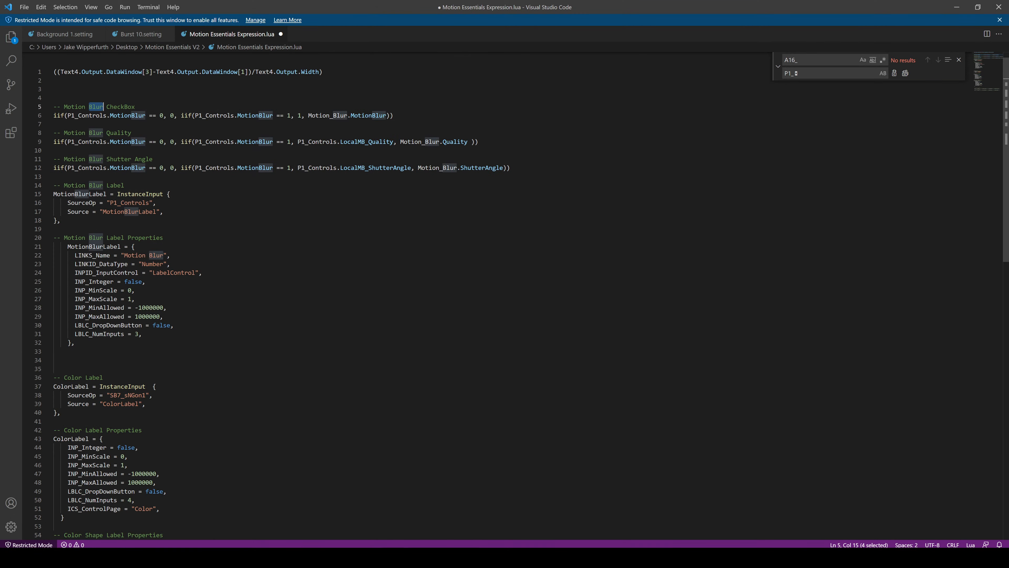
left_click_drag(68, 116, 163, 115)
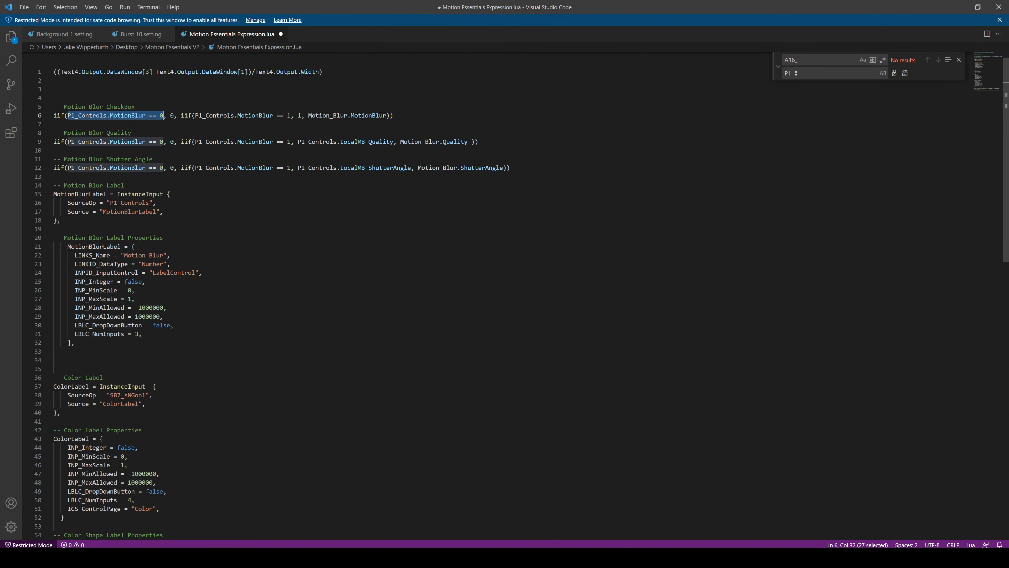
double_click(161, 115)
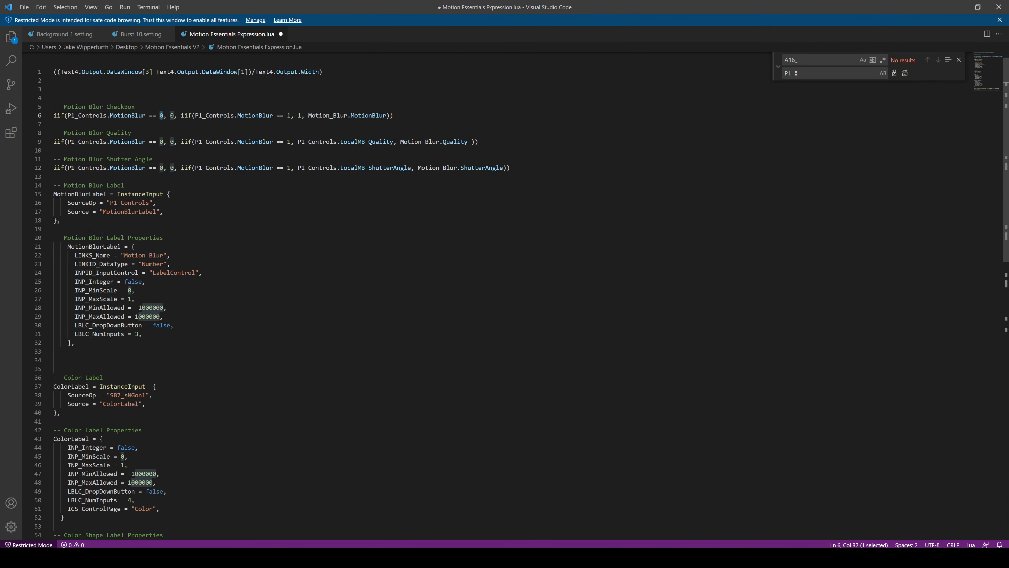
key("alt+Tab")
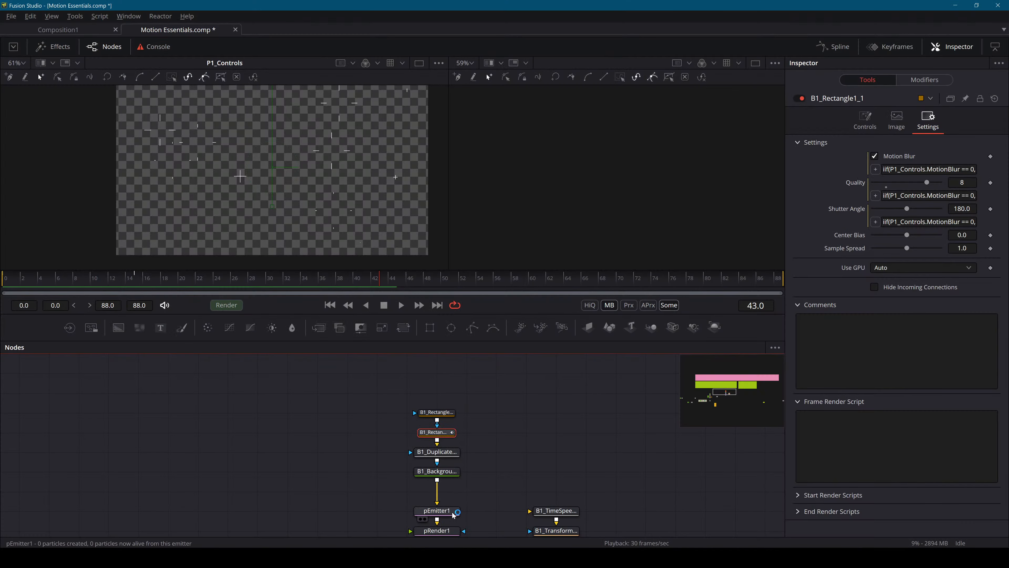
Review the None, Local and Global options of the Motion Blur control on P1_Controls.
left_click_drag(516, 458, 537, 362)
left_click(473, 475)
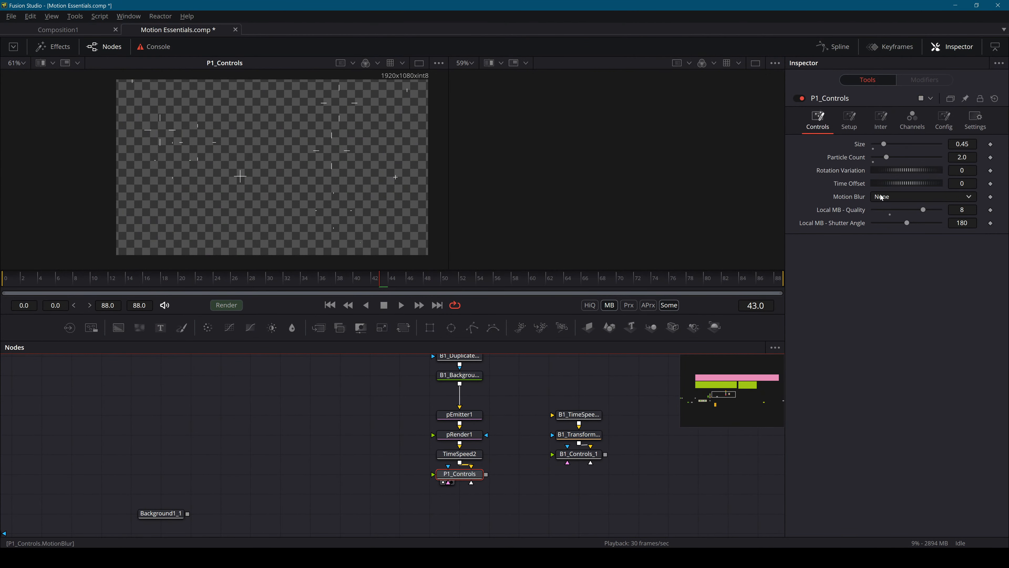
left_click(900, 199)
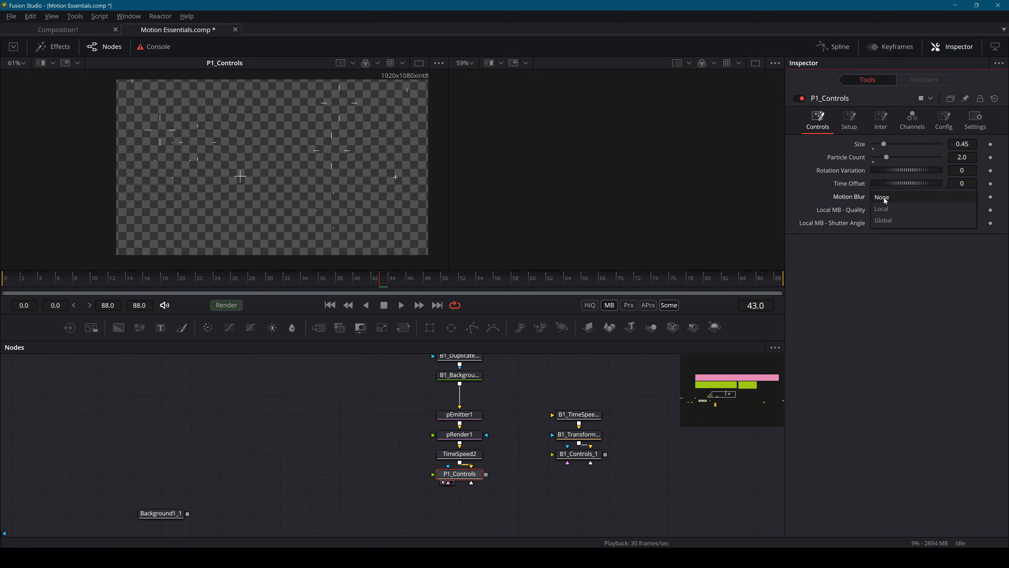
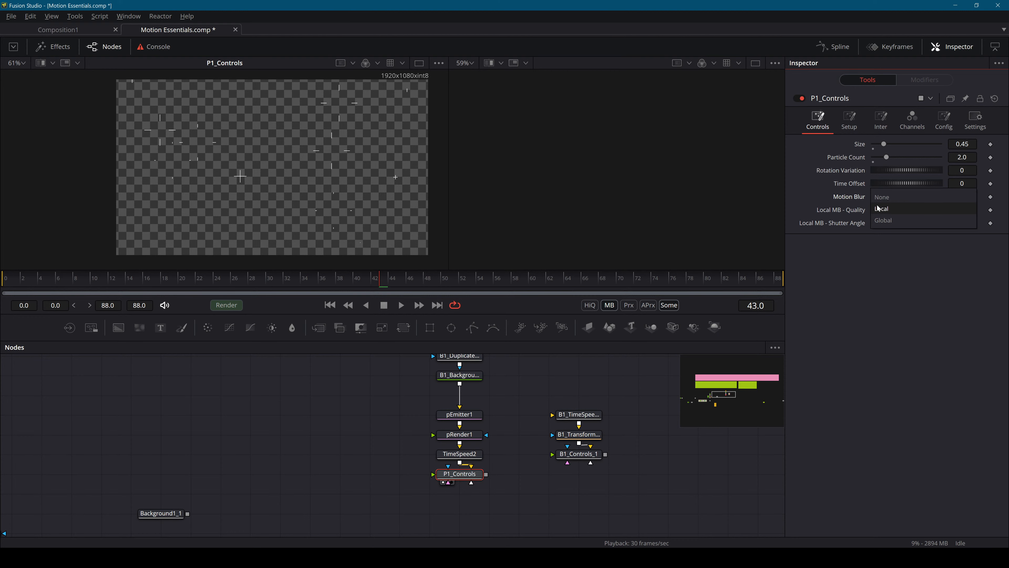
left_click(843, 244)
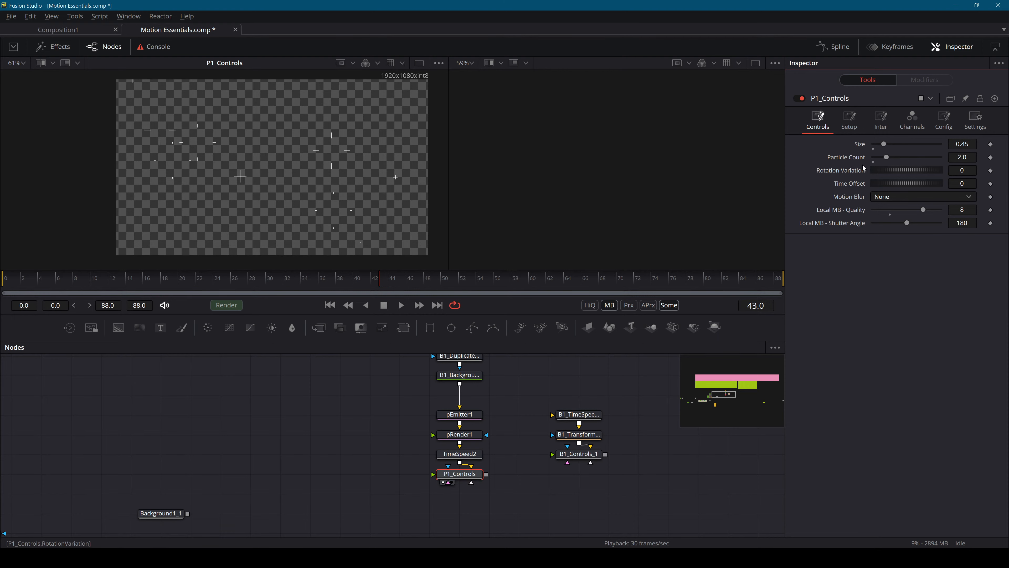
left_click(896, 196)
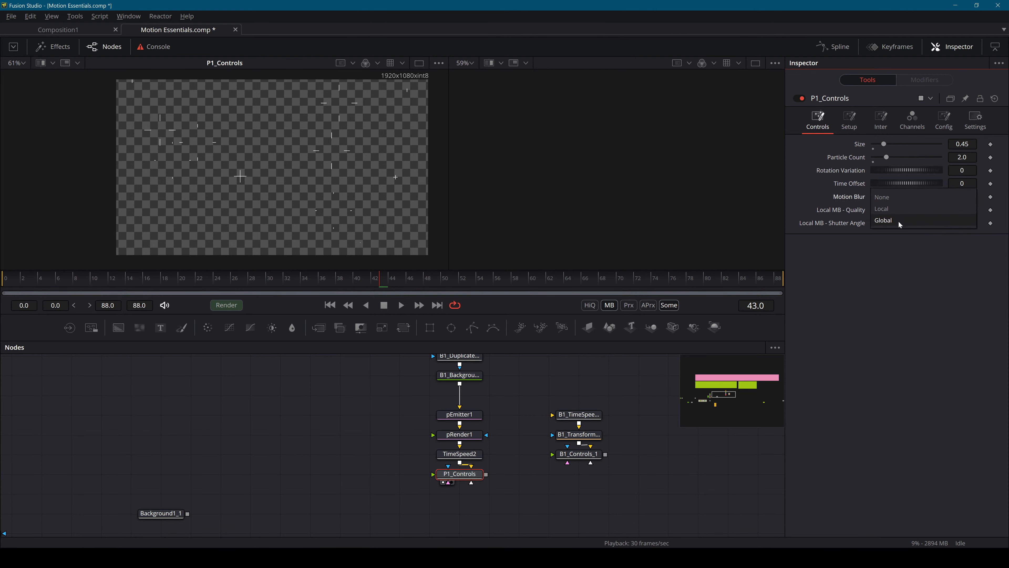
Inspect the Motion_Blur node's settings in Underlay1 and return to the P1_Controls node.
left_click_drag(540, 486, 676, 391)
left_click_drag(637, 483, 846, 445)
left_click_drag(425, 477, 638, 366)
left_click(315, 428)
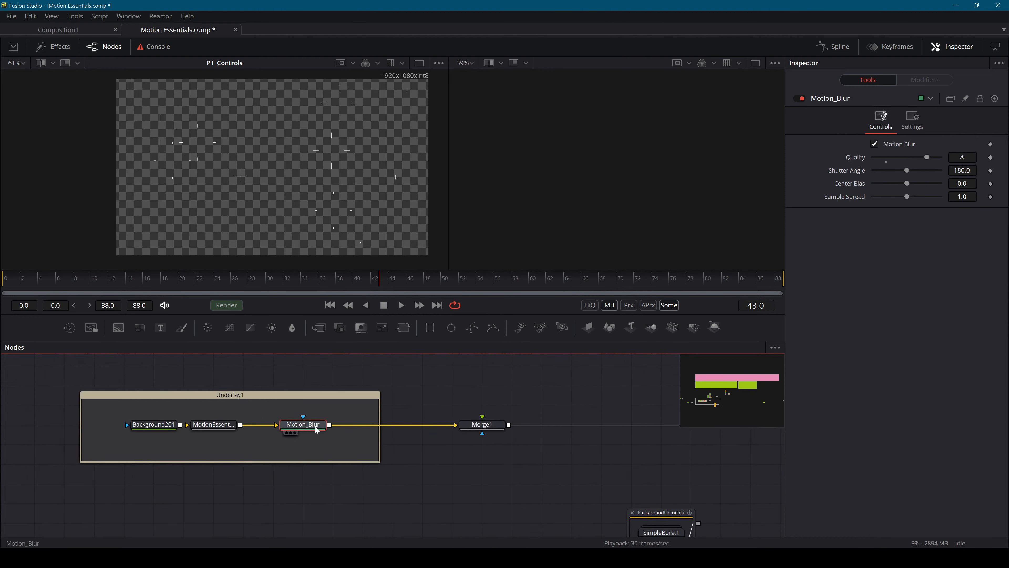
left_click_drag(465, 433, 111, 516)
left_click_drag(735, 414, 447, 531)
left_click(461, 413)
left_click(339, 437)
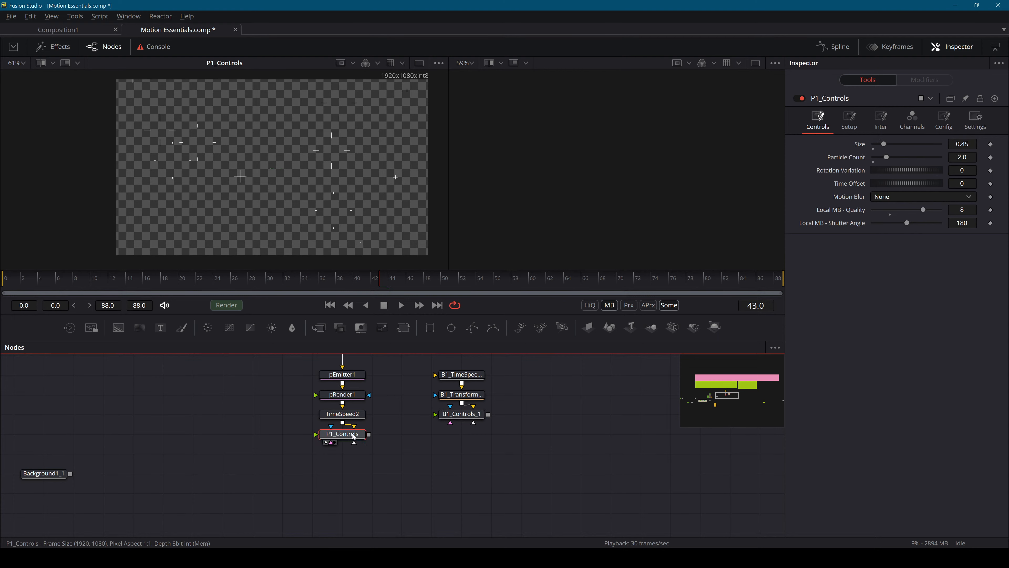
Preview the particle playback of P1_Controls up close and set its Motion Blur to Local.
left_click_drag(365, 447, 434, 491)
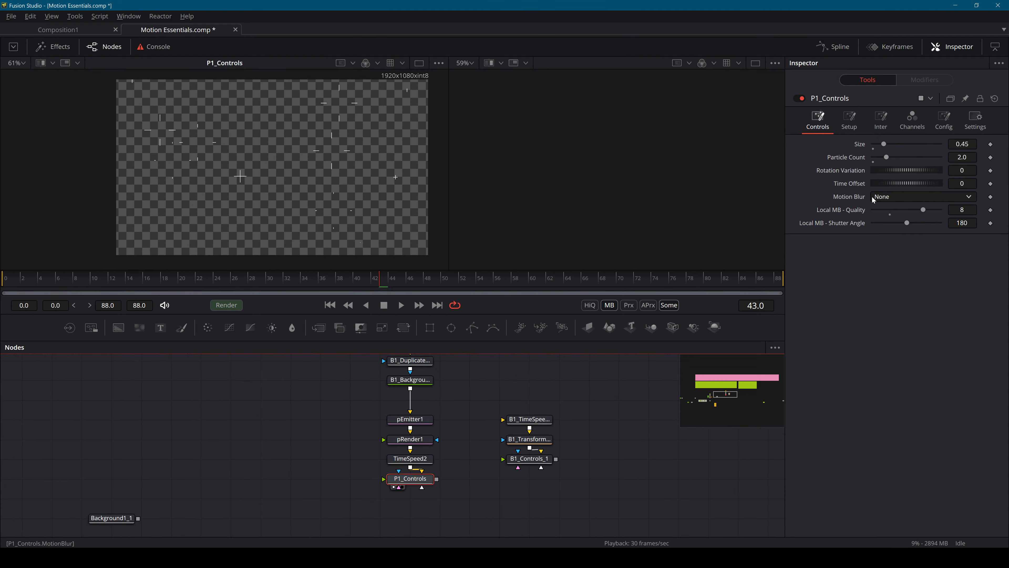
scroll(328, 132, "up", 5)
key("space")
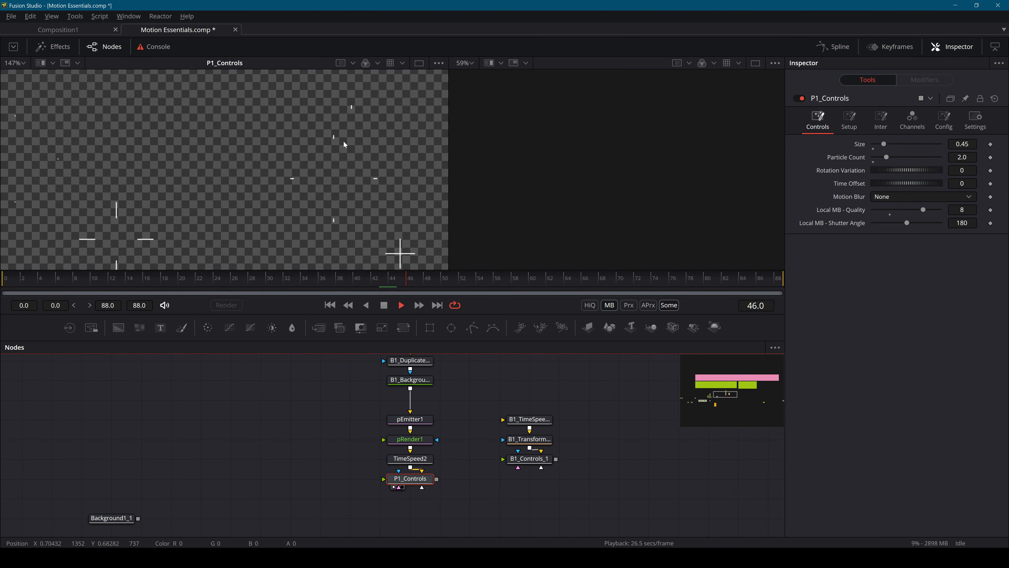
key("space")
left_click(888, 198)
left_click(887, 210)
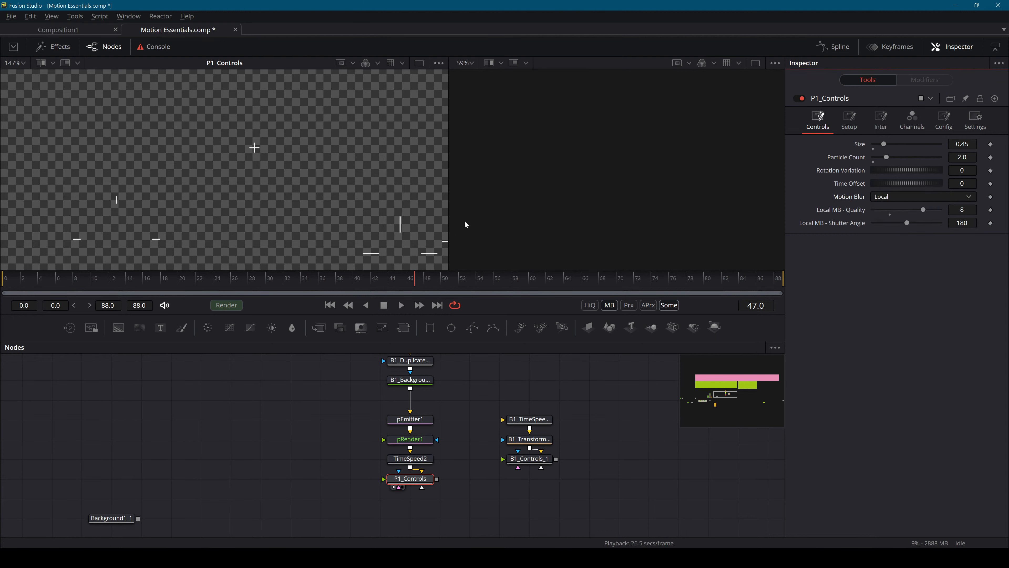
Load B1_Background1_1 into the viewer and scrub to frame 9 to check the blur on the burst.
scroll(403, 243, "up", 6)
left_click_drag(404, 242, 397, 187)
left_click_drag(257, 279, 135, 282)
left_click_drag(437, 399, 453, 443)
left_click(441, 425)
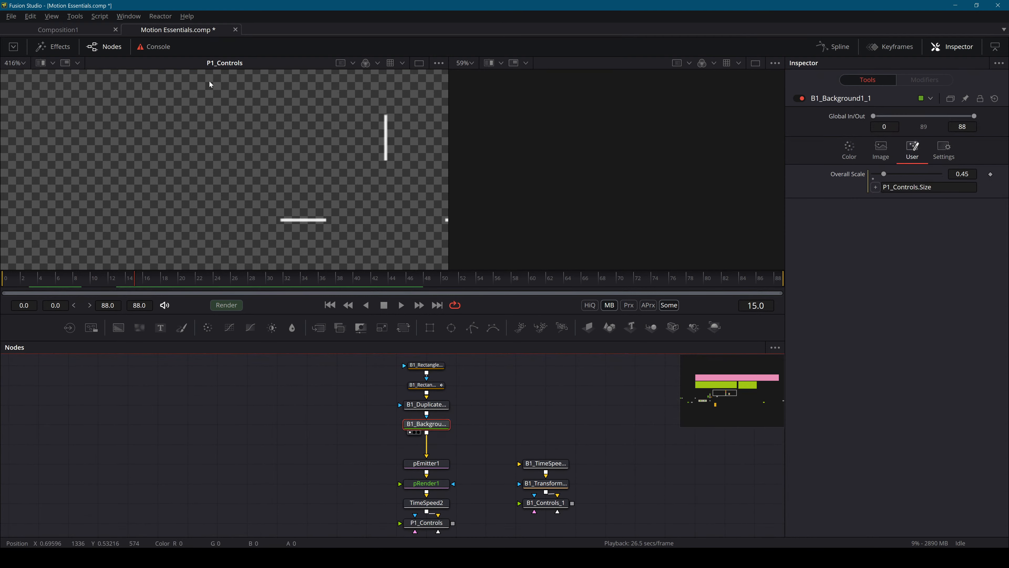
key("1")
scroll(285, 144, "down", 1)
left_click(81, 282)
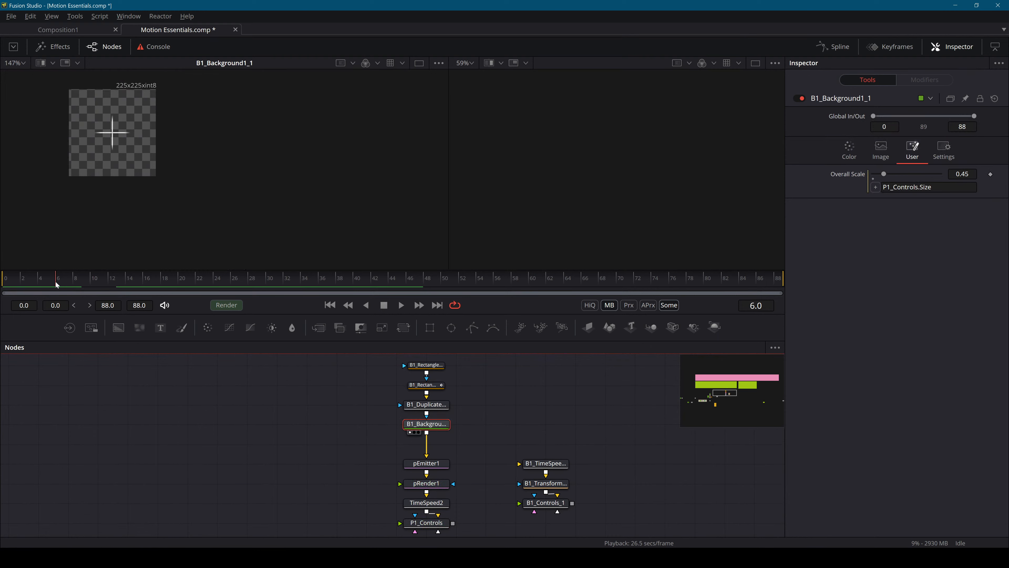
Test P1_Controls with Local MB - Shutter Angle at 0 and reset it to 180.
left_click(432, 524)
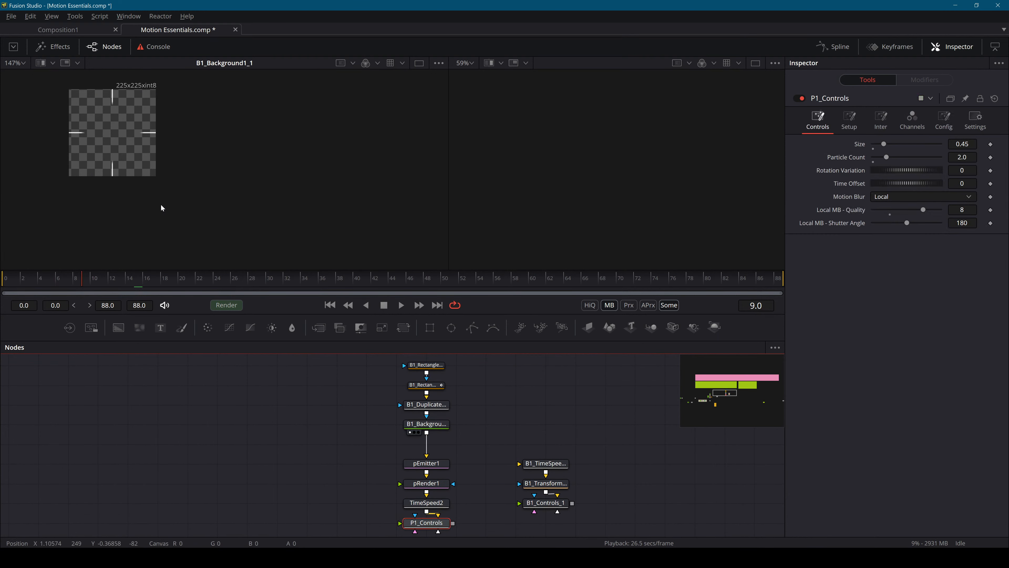
scroll(84, 155, "up", 1)
scroll(84, 155, "up", 3)
left_click_drag(922, 212, 981, 226)
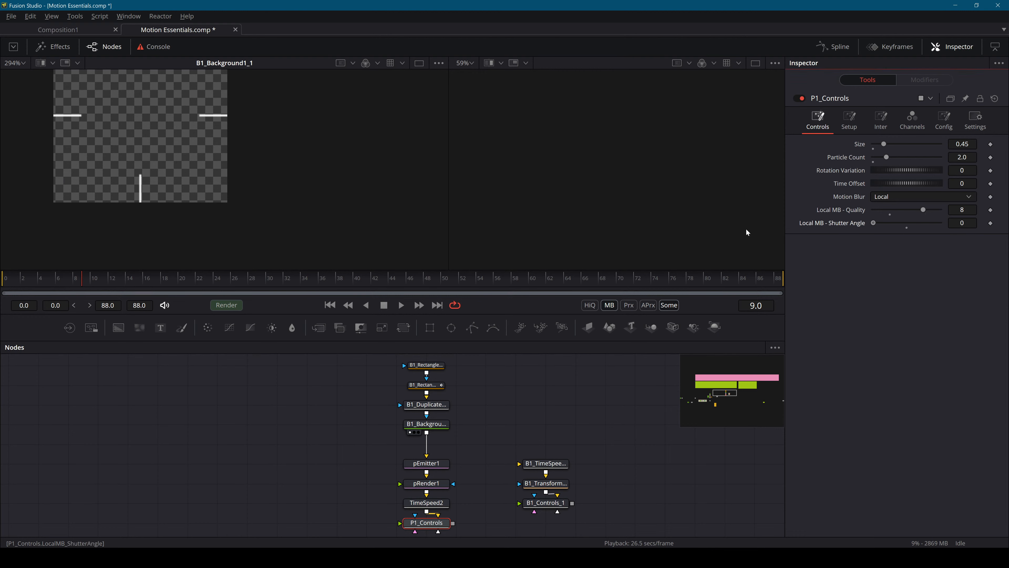
left_click(905, 223)
Set the Motion Blur of P1_Controls to Global and save the composition.
left_click(900, 199)
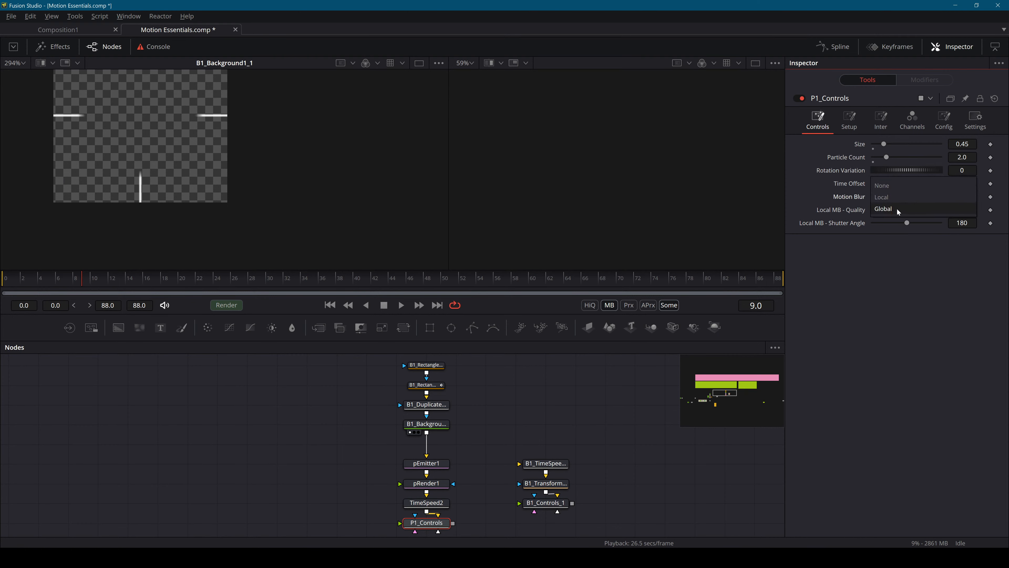
left_click(895, 207)
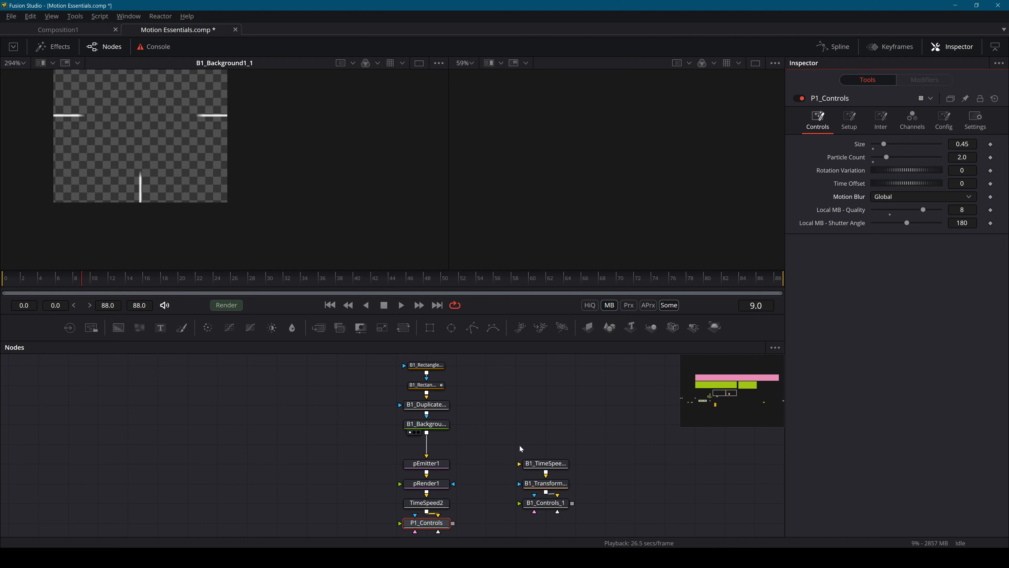
left_click(490, 444)
key("ctrl+s")
Start a batch rename of all nodes above P1_Controls and rename B1_Rectangle2_1 as P1_Rectangle2.
left_click_drag(452, 358, 429, 507)
key("F2")
key("BackSpace")
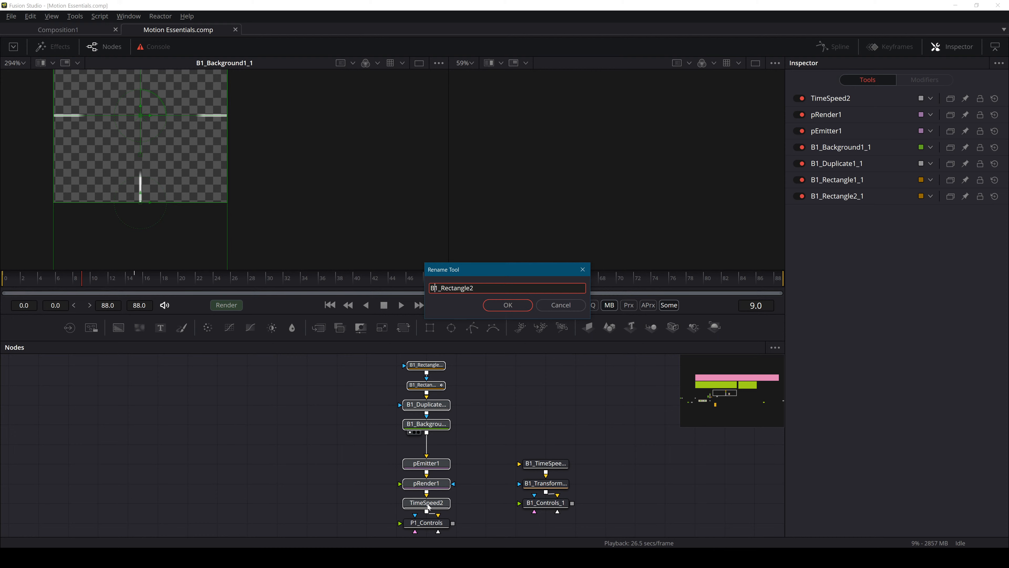
key("BackSpace")
type("P")
key("Return")
Rename B1_Rectangle1_1 as P1_Rectangle1.
key("End")
key("BackSpace")
key("BackSpace")
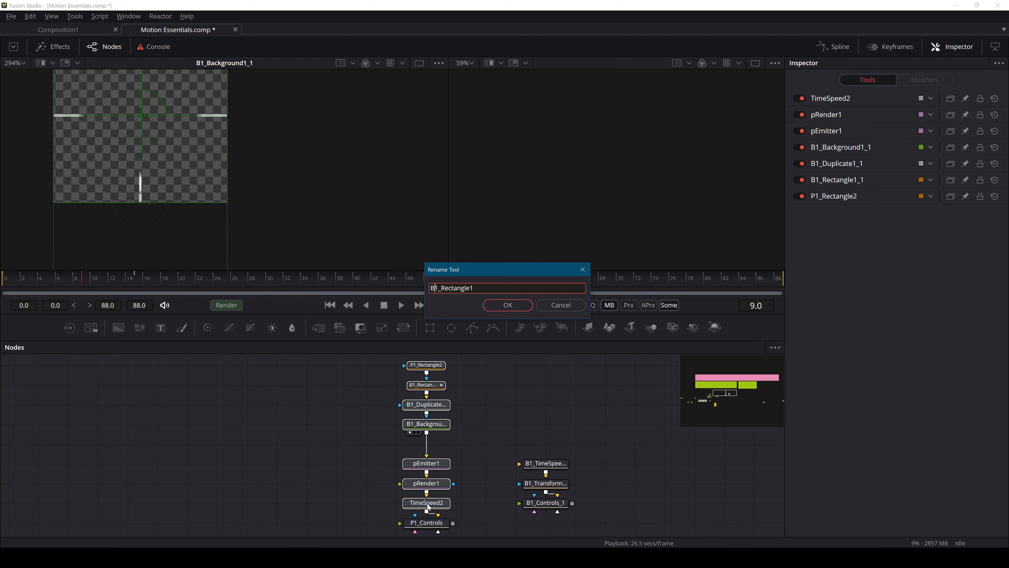
key("BackSpace")
type("P")
key("Return")
Rename B1_Background1_1 as P1_Background1.
key("End")
key("BackSpace")
type("P")
key("Return")
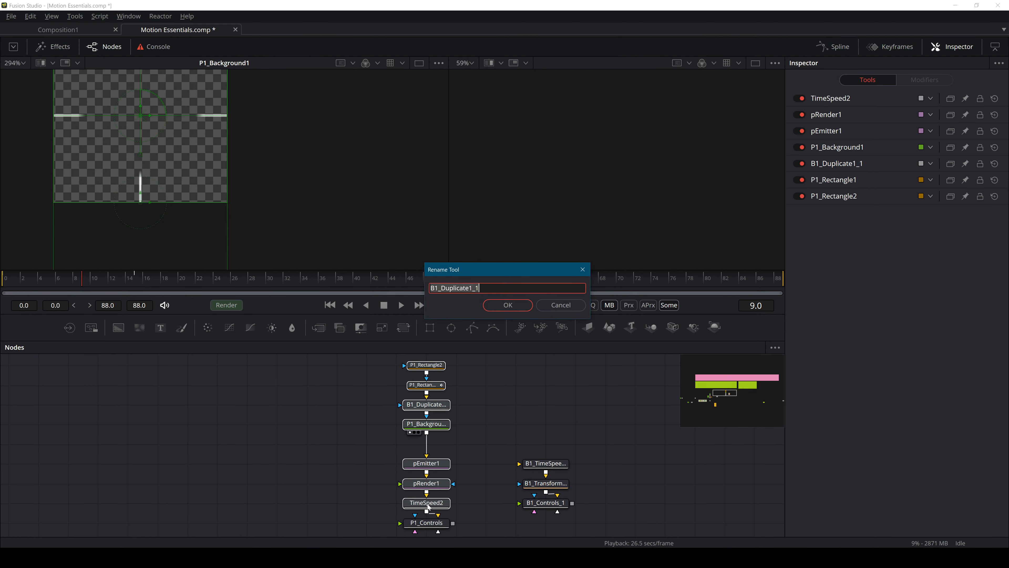
Rename B1_Duplicate1_1 as P1_Duplicate1.
key("End")
key("BackSpace")
key("BackSpace")
key("Home")
key("Delete")
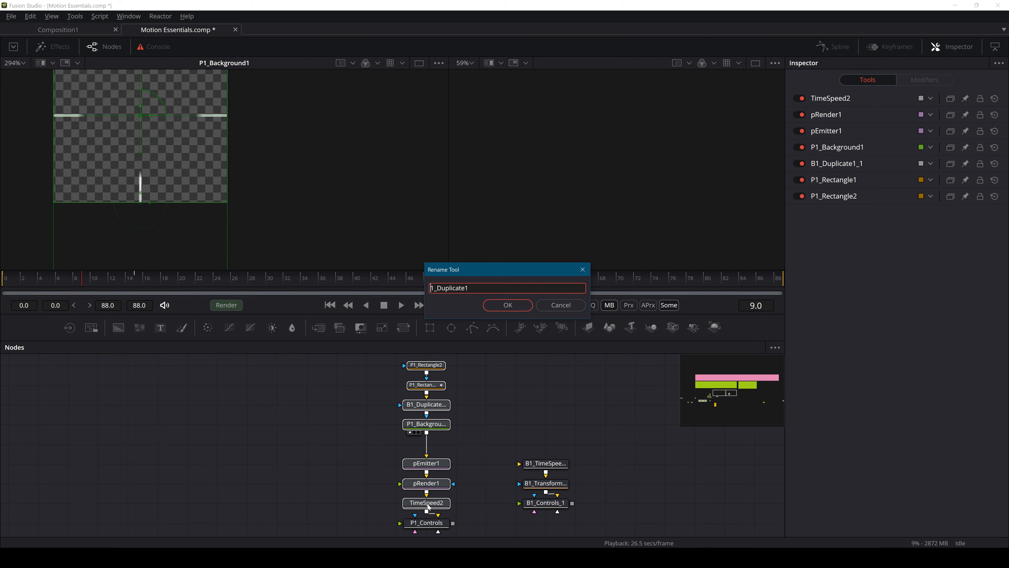
type("P")
key("Return")
Prefix the emitter and render nodes with P1_, naming them P1_pEmitter1 and P1_pRender1.
key("End")
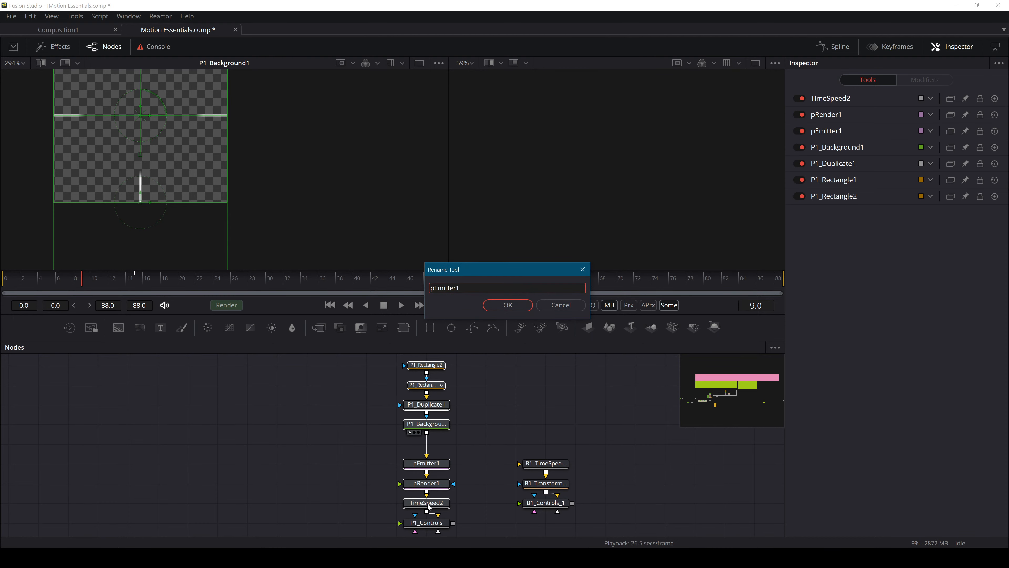
key("Home")
type("P1_")
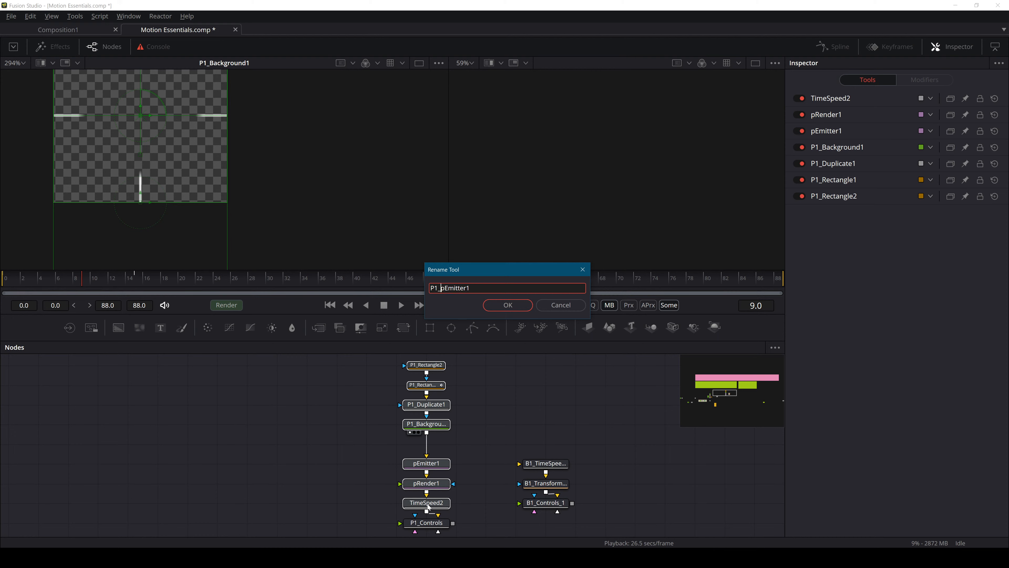
key("Return")
key("Home")
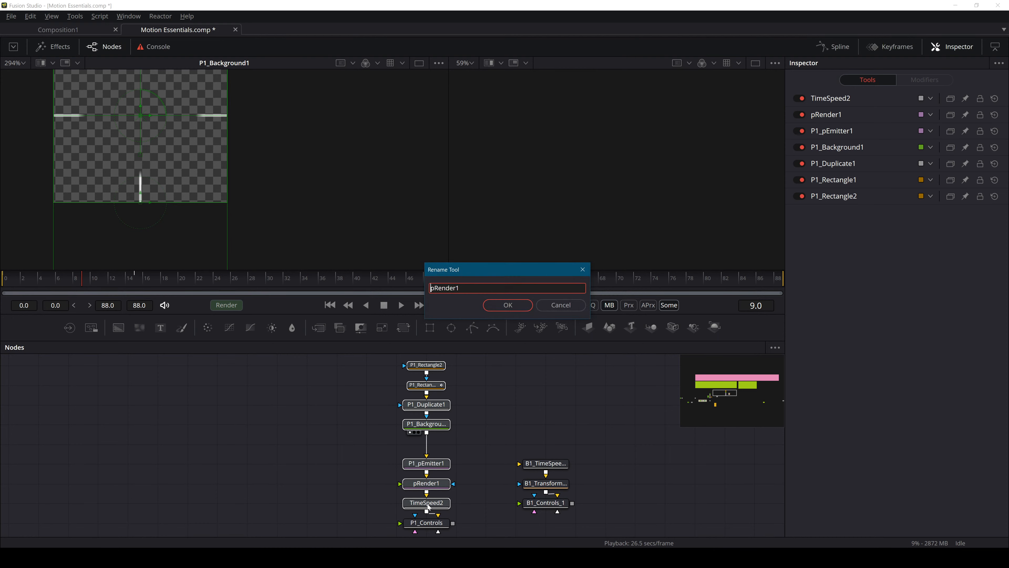
type("P1_")
key("Return")
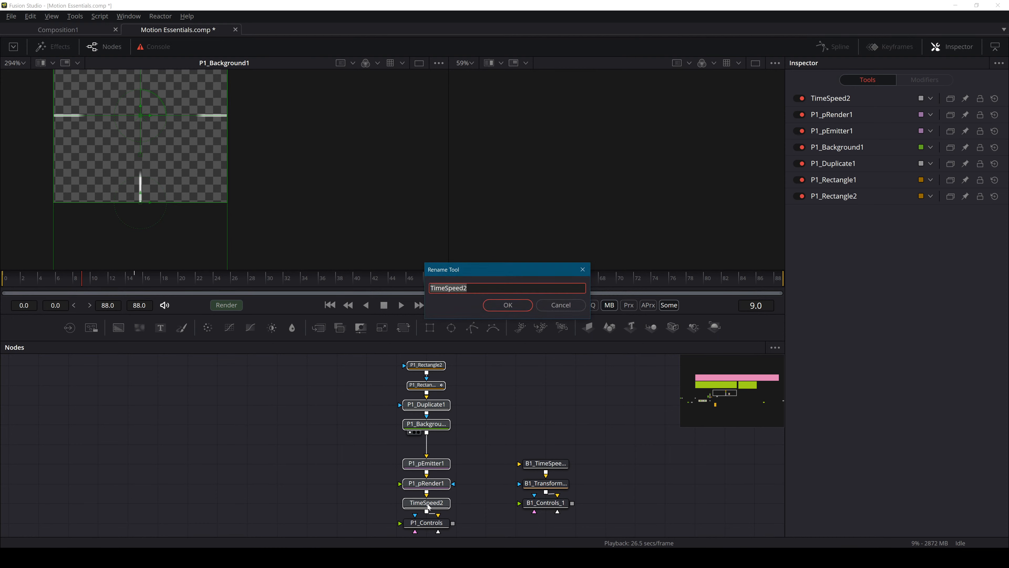
Rename TimeSpeed2 as P1_TimeSpeed2 and deselect the nodes.
key("Home")
type("P1_")
key("Return")
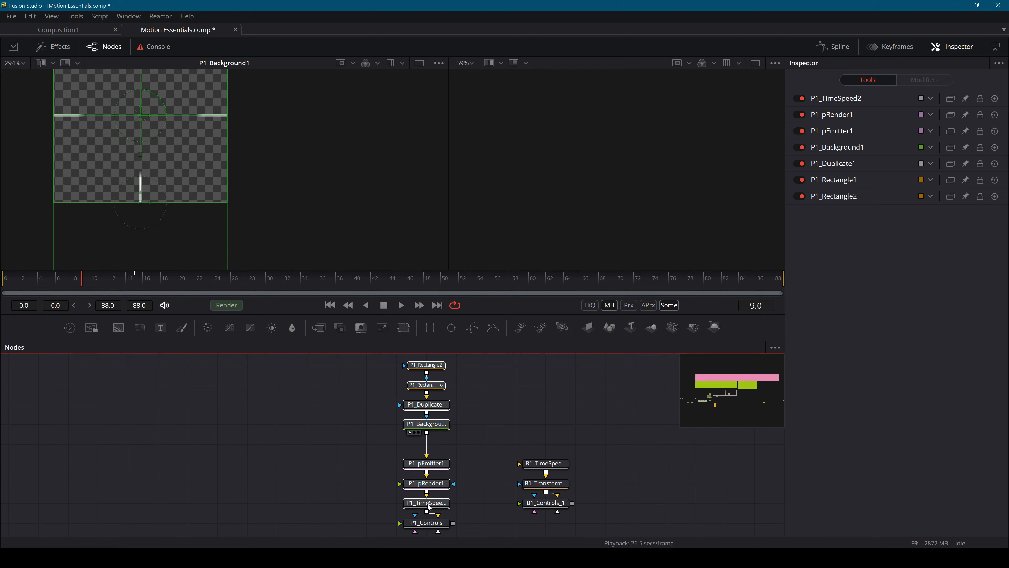
scroll(423, 500, "up", 1)
left_click(487, 408)
Show P1_Controls in the viewer, fit the whole frame and play the particle animation from frame 0.
left_click_drag(454, 519, 494, 457)
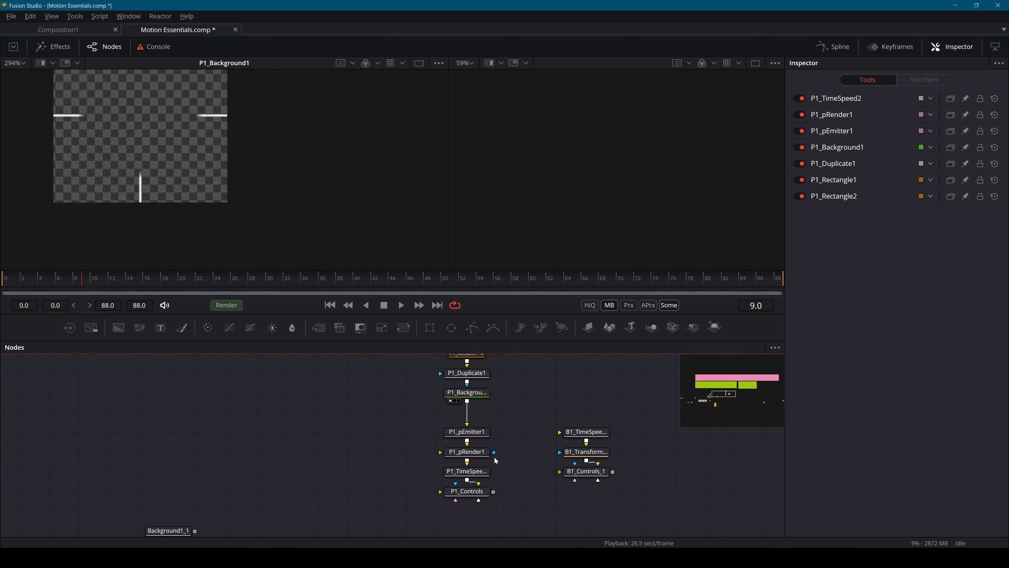
left_click(476, 496)
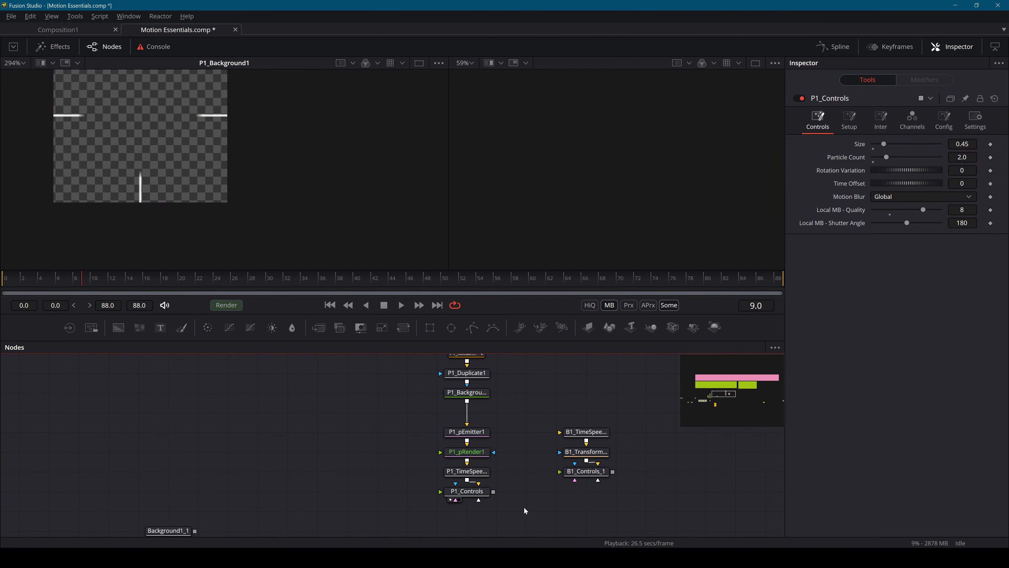
left_click(5, 278)
key("space")
left_click(321, 174)
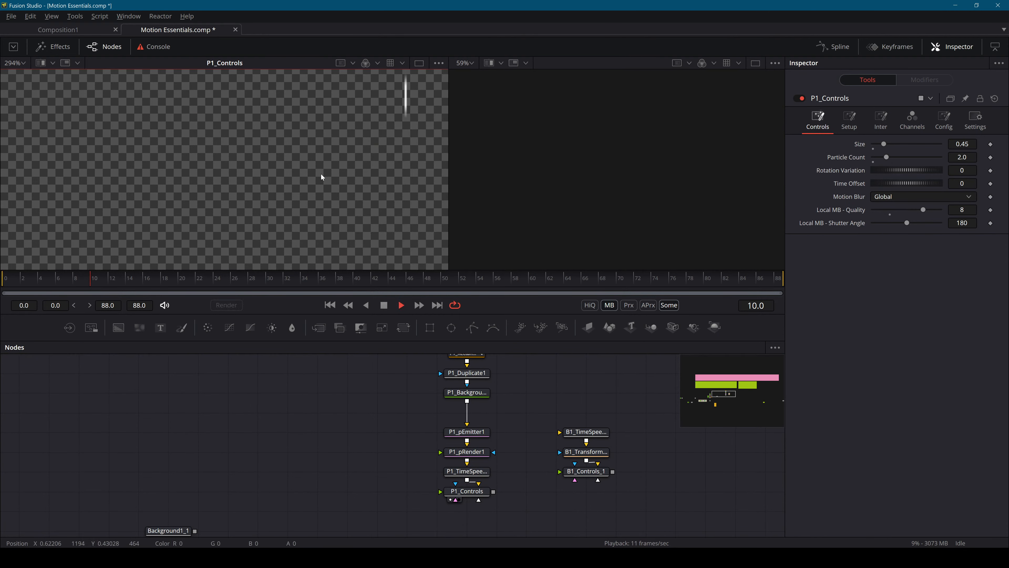
key("ctrl+f")
scroll(321, 173, "down", 3)
scroll(321, 174, "up", 2)
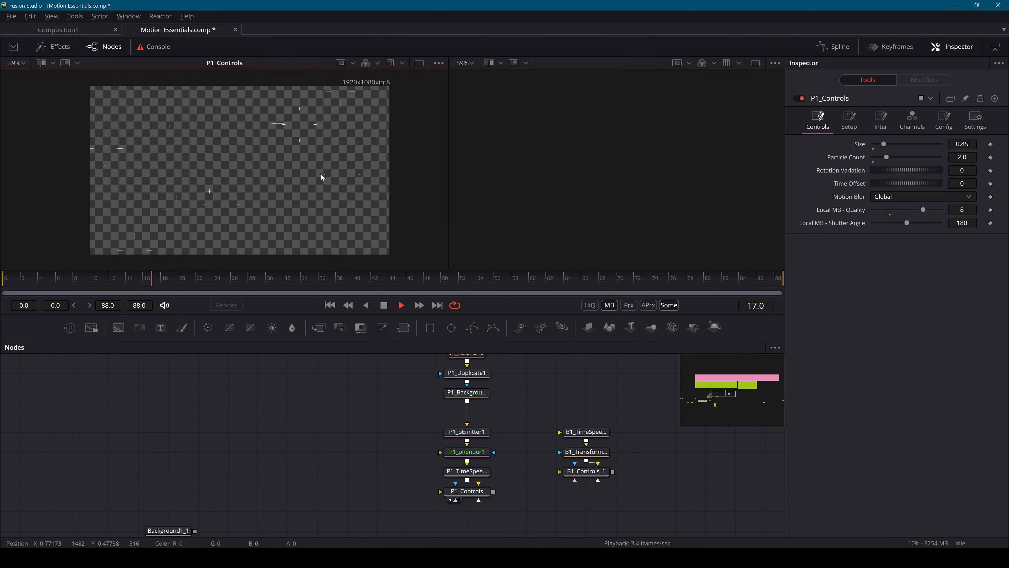
scroll(321, 173, "down", 1)
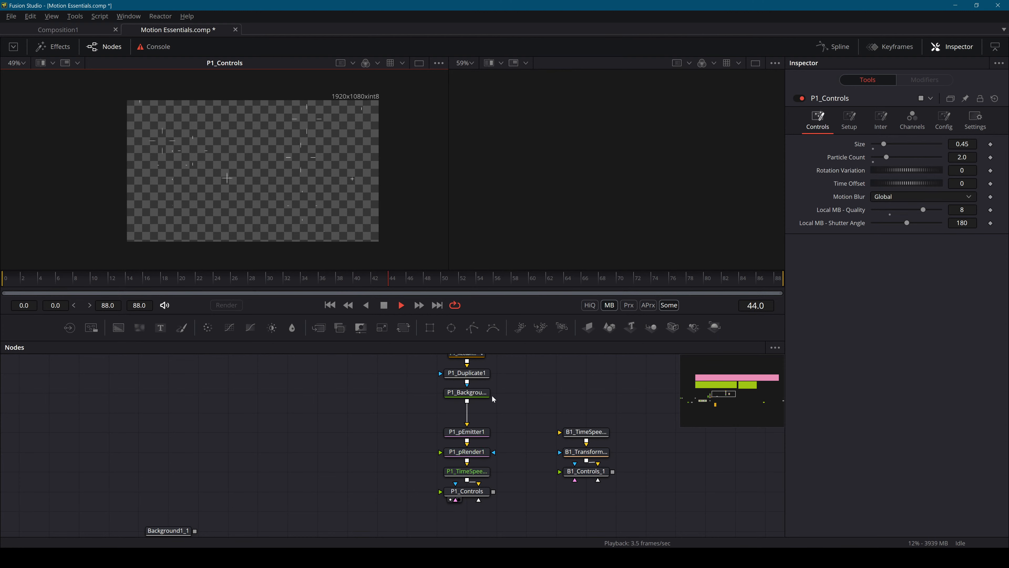
mouse_move(481, 399)
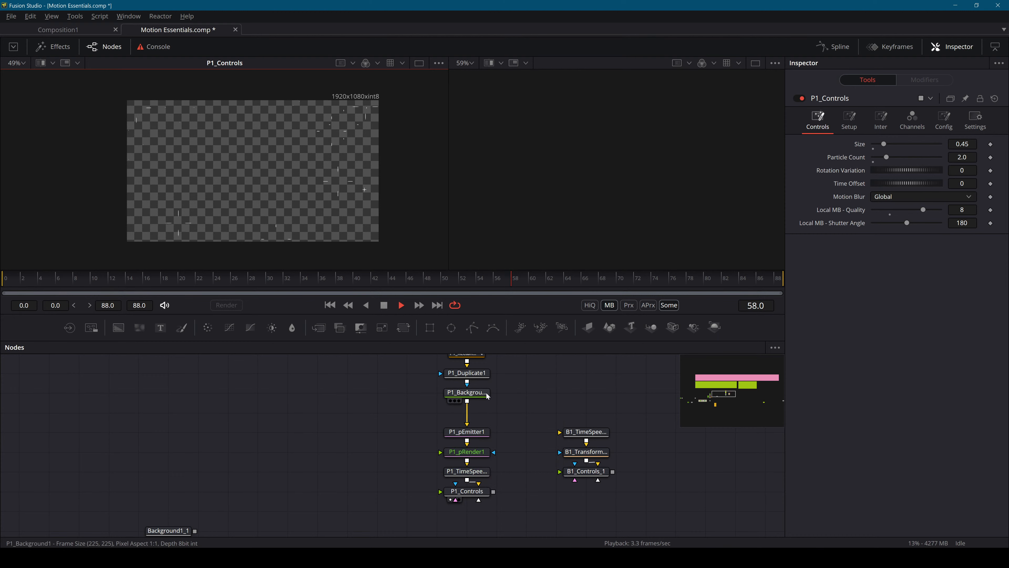
Check the color settings of P1_Background1 and replay the particle animation from frame 0.
left_click(483, 395)
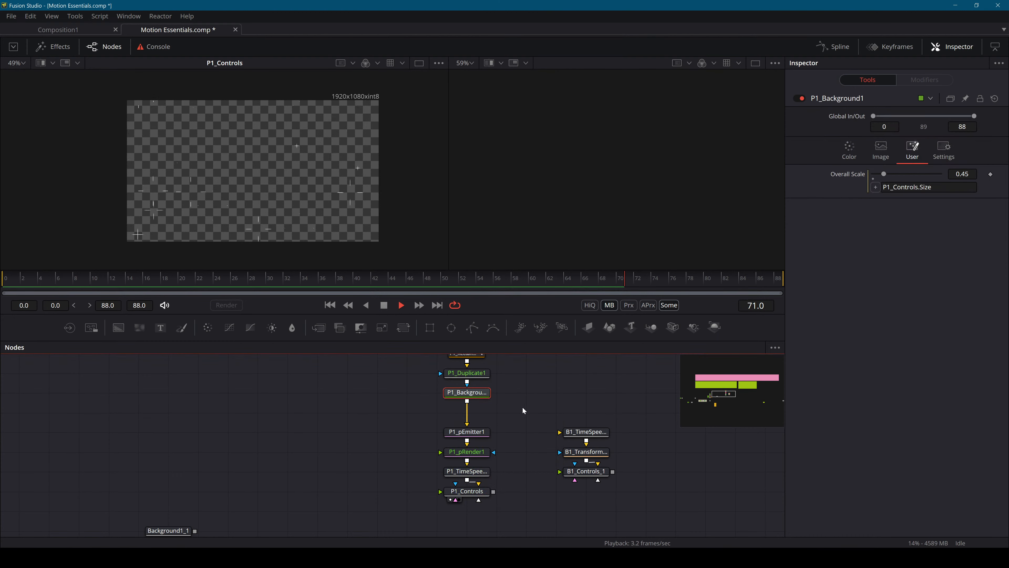
left_click(850, 150)
left_click(533, 399)
key("space")
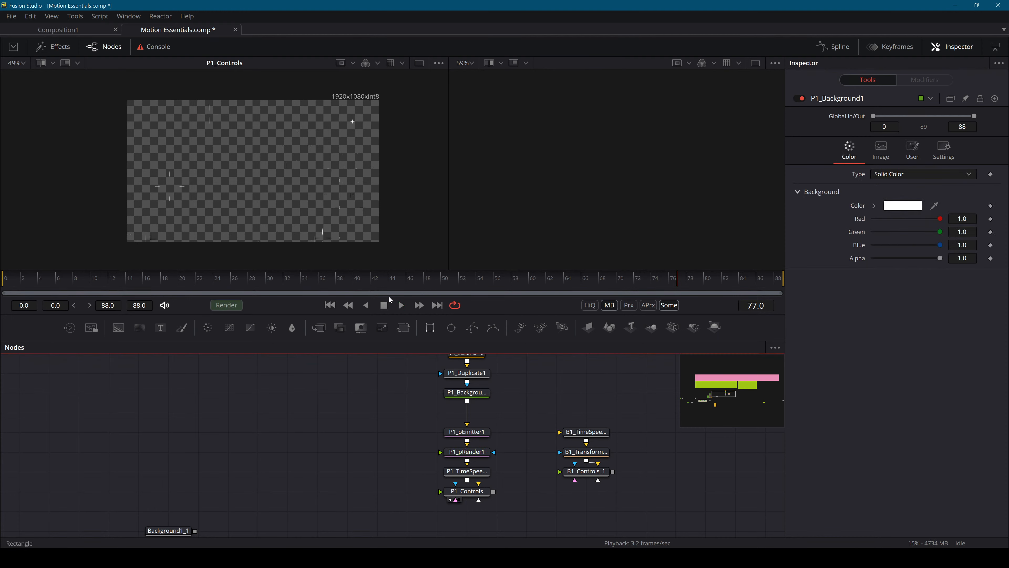
left_click_drag(284, 281, 0, 288)
key("space")
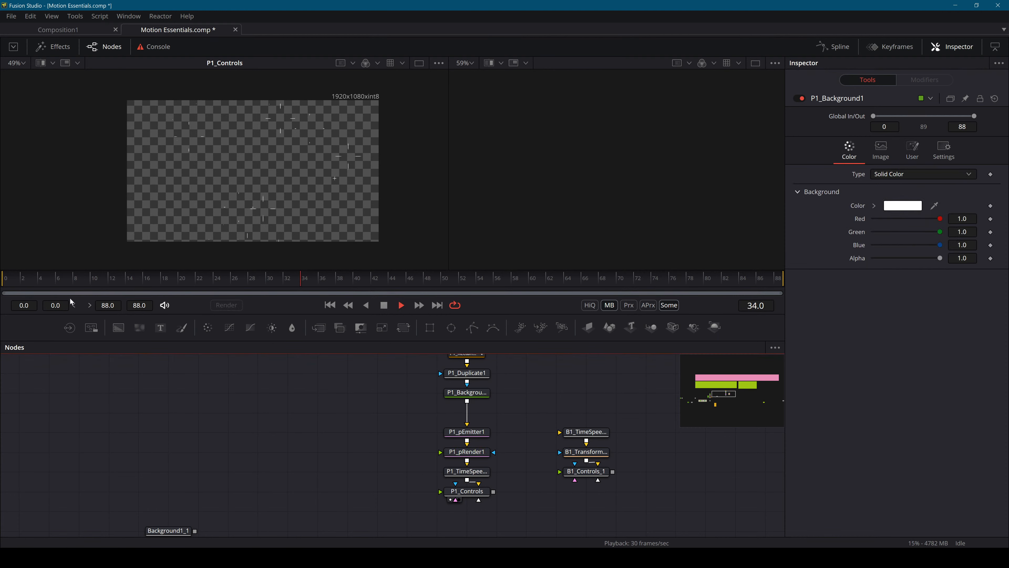
key("space")
Move the rectangle, duplicate and background nodes down to just above P1_pEmitter1 and save the composition.
left_click_drag(524, 402, 443, 326)
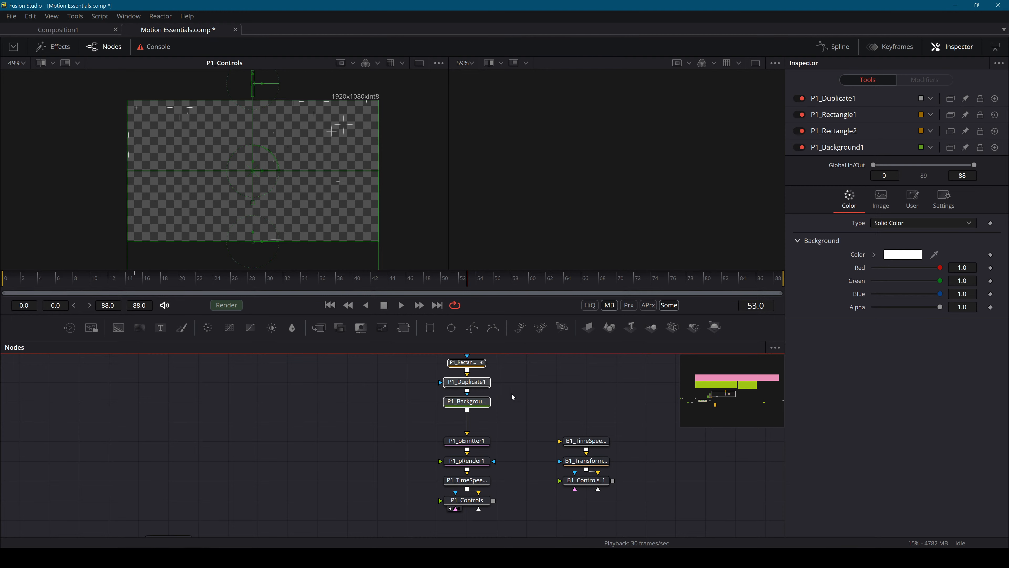
left_click_drag(512, 394, 548, 410)
left_click(549, 437)
key("ctrl+s")
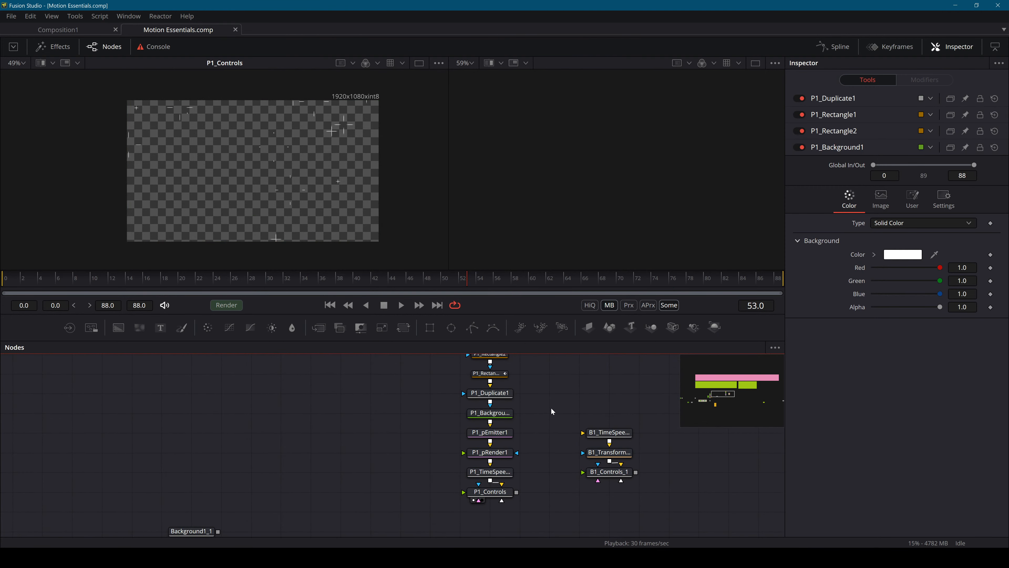
Compare the controls of P1_Controls with those of B1_Controls_1 and test the Copies slider on B1_Controls_1.
left_click(504, 496)
left_click(490, 413, "ctrl")
scroll(524, 460, "down", 1)
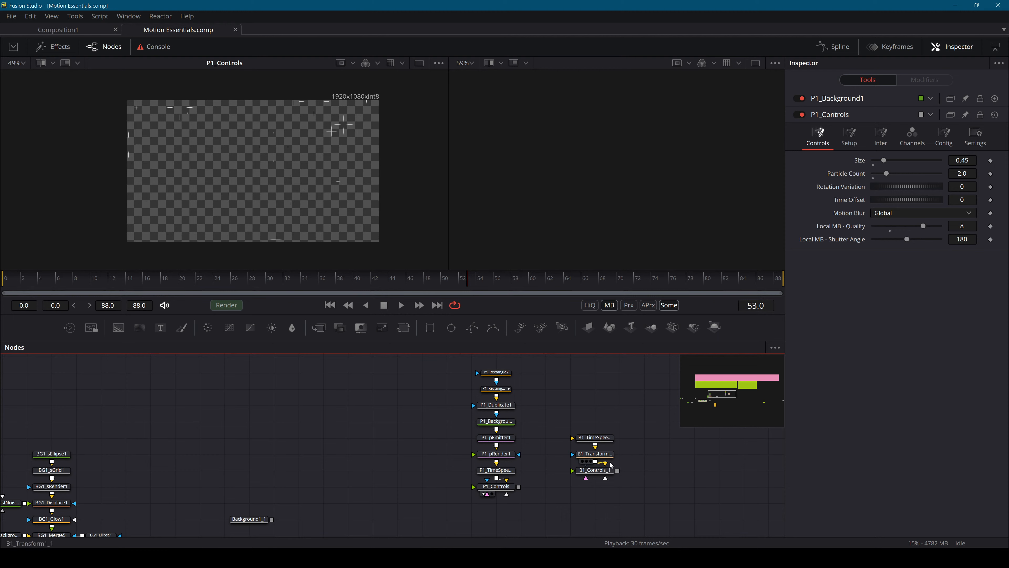
left_click(603, 471)
left_click(571, 500)
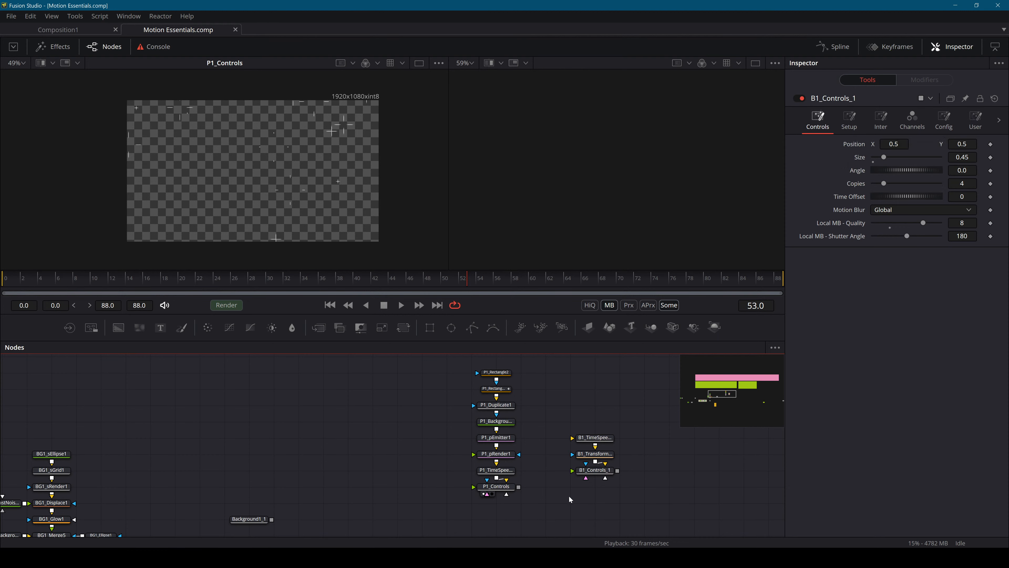
left_click(492, 492)
left_click(594, 470)
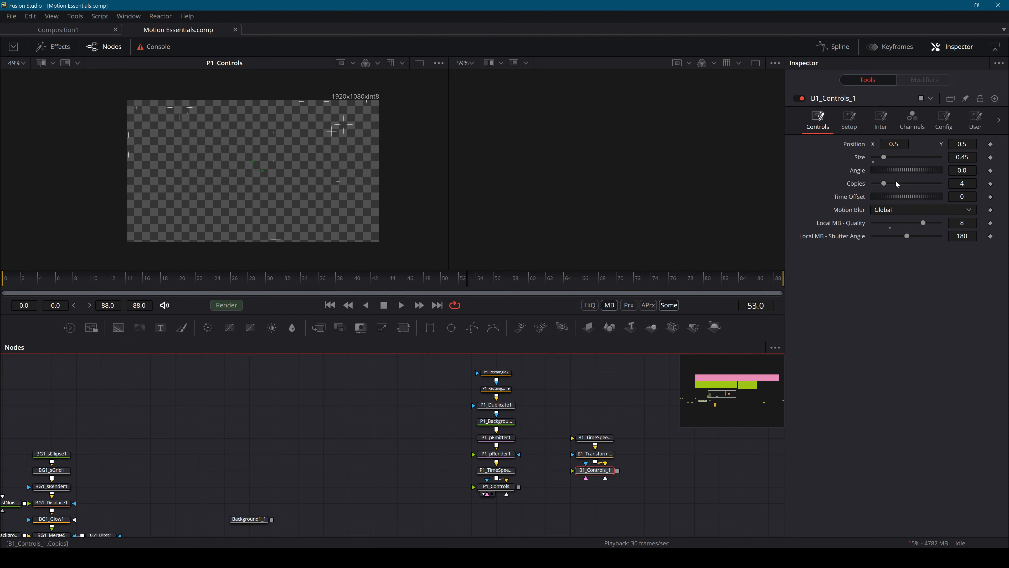
left_click_drag(883, 183, 948, 183)
left_click(885, 189)
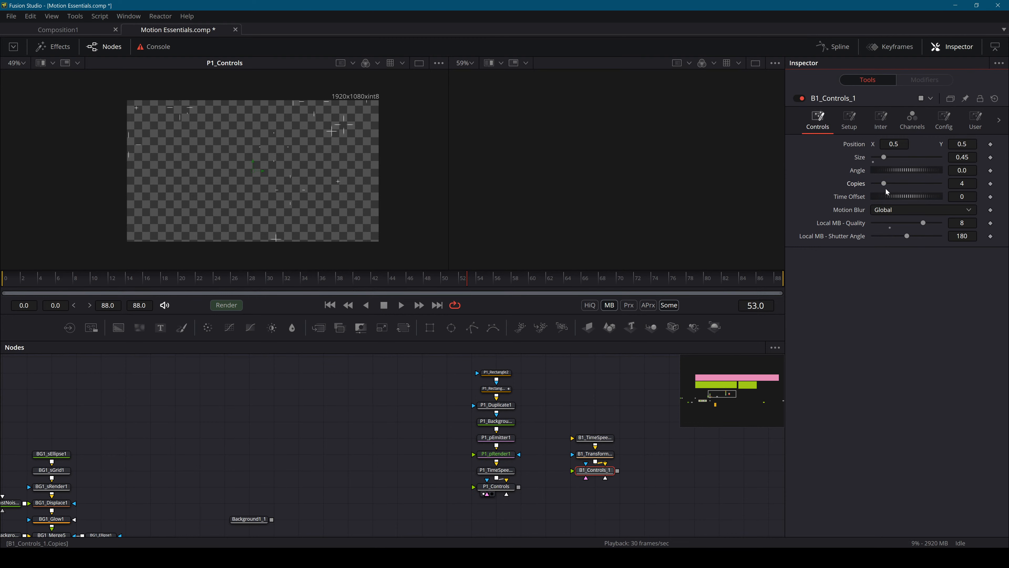
Add an integer SliderControl named Copies to the Controls page of P1_Controls, with a range of 1 to 20.
left_click(496, 488)
right_click(495, 488)
left_click(516, 387)
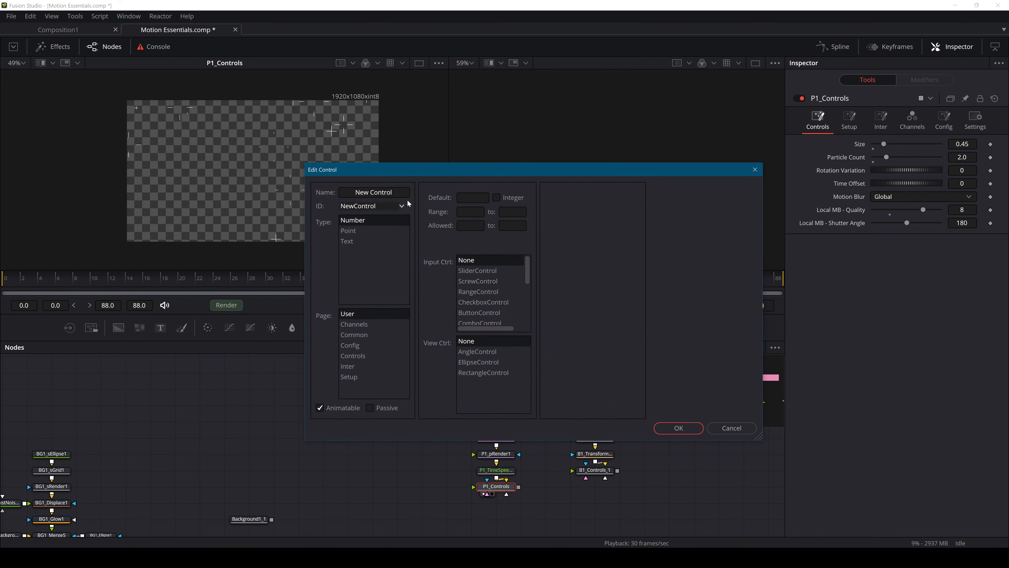
type("Copies")
left_click(357, 356)
left_click(482, 211)
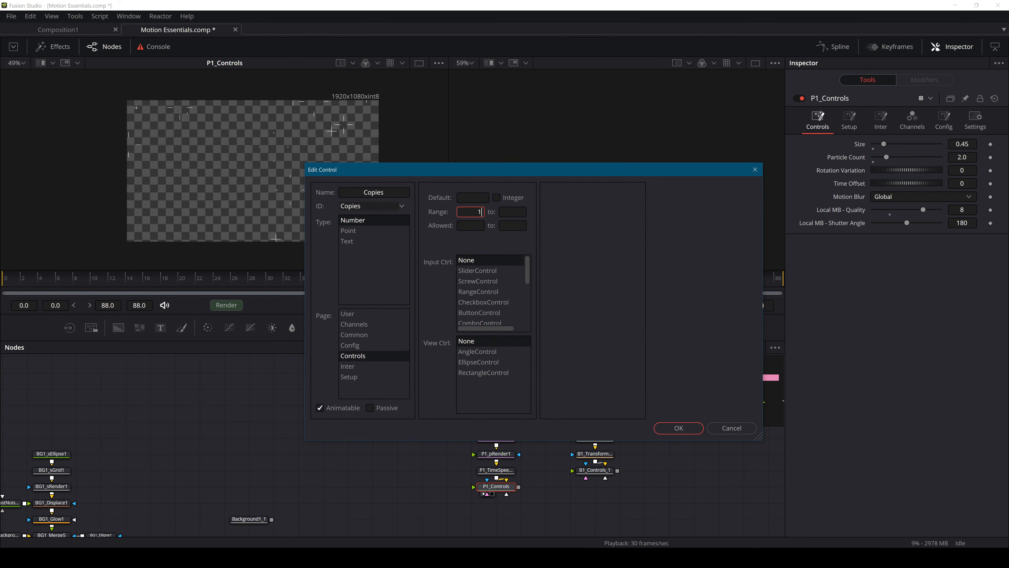
key("Tab")
type("20")
left_click(509, 197)
left_click(477, 271)
left_click(682, 428)
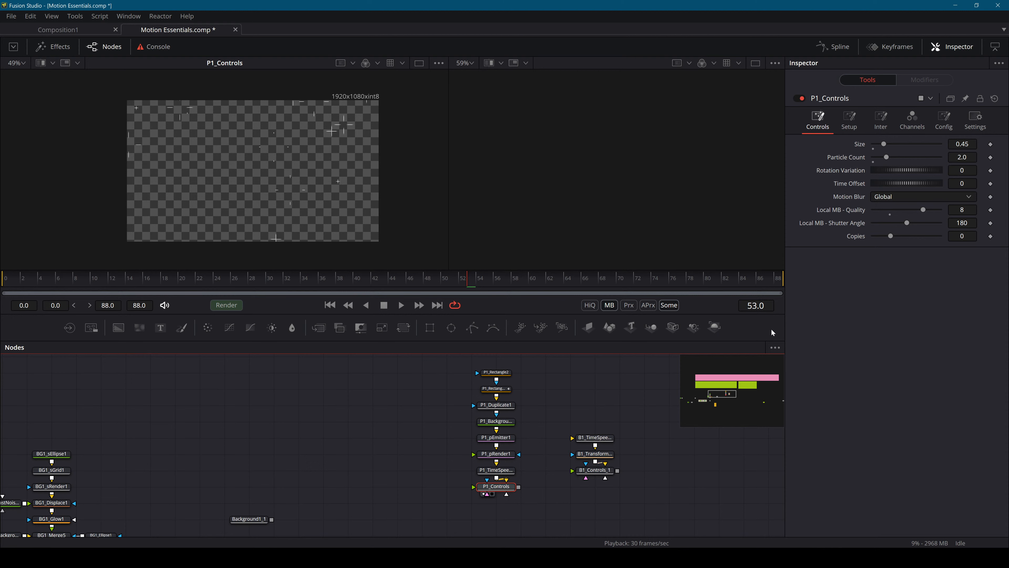
Set Copies on P1_Controls to 4 and edit the Copies control so its default is 4.
left_click_drag(891, 236, 905, 238)
left_click(595, 470)
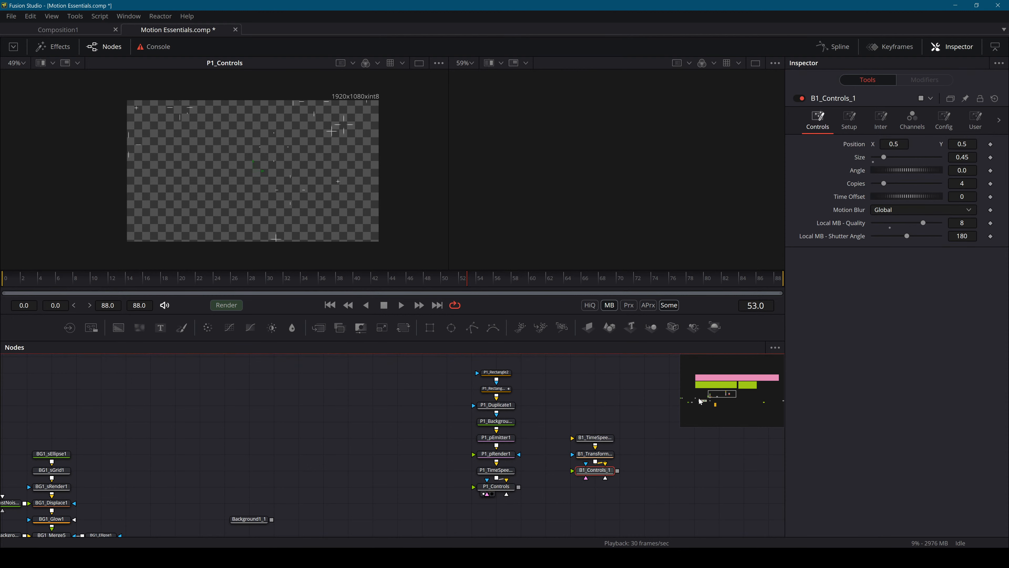
left_click(496, 489)
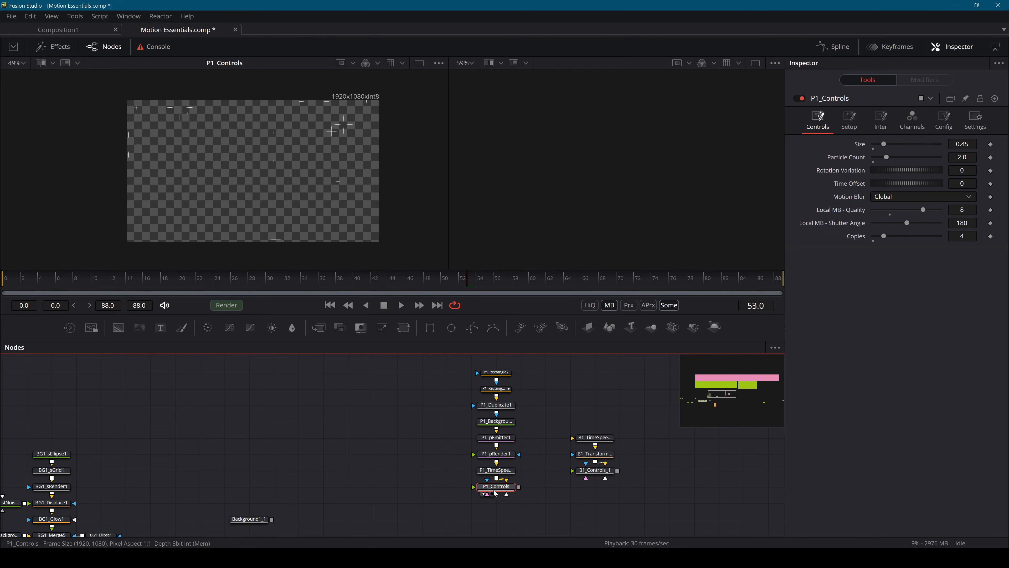
right_click(496, 489)
left_click(560, 389)
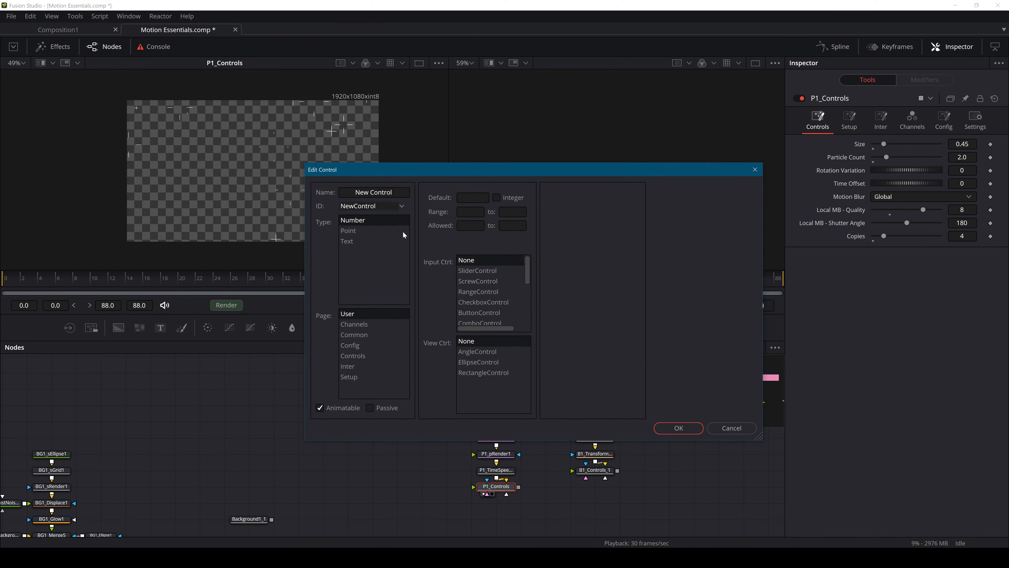
left_click(406, 210)
left_click_drag(486, 212, 467, 411)
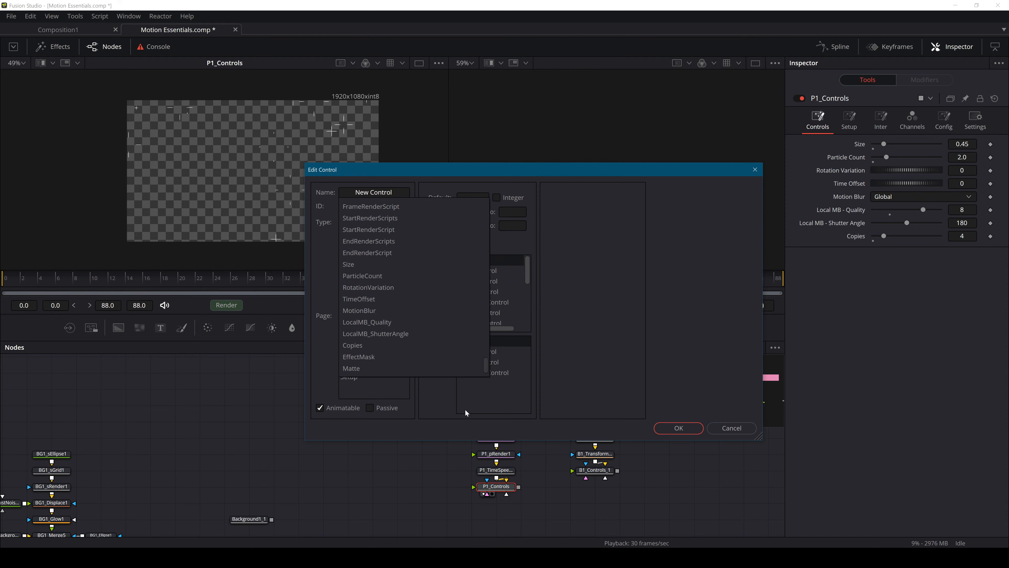
left_click(368, 345)
left_click(473, 197)
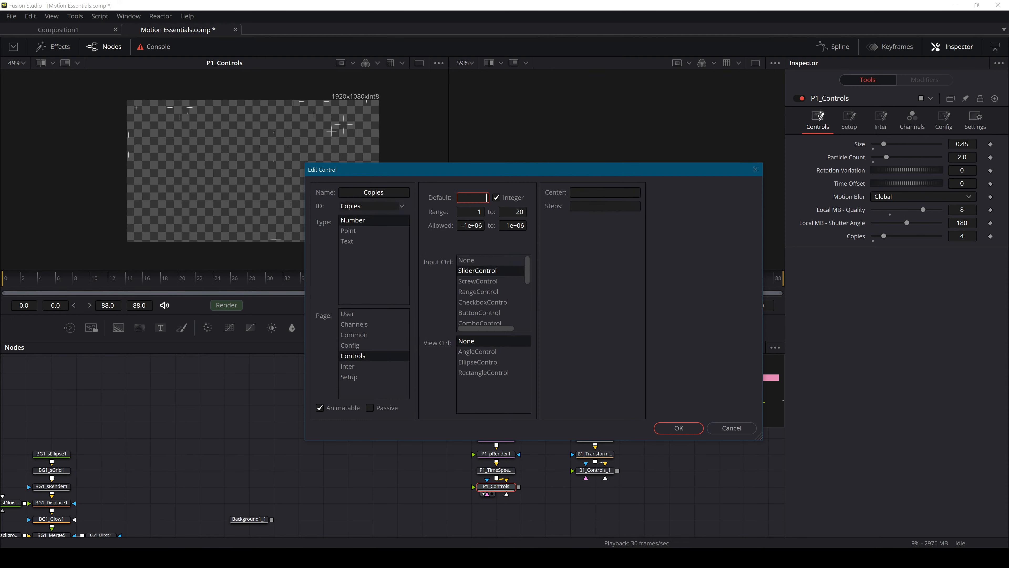
type("4")
key("Return")
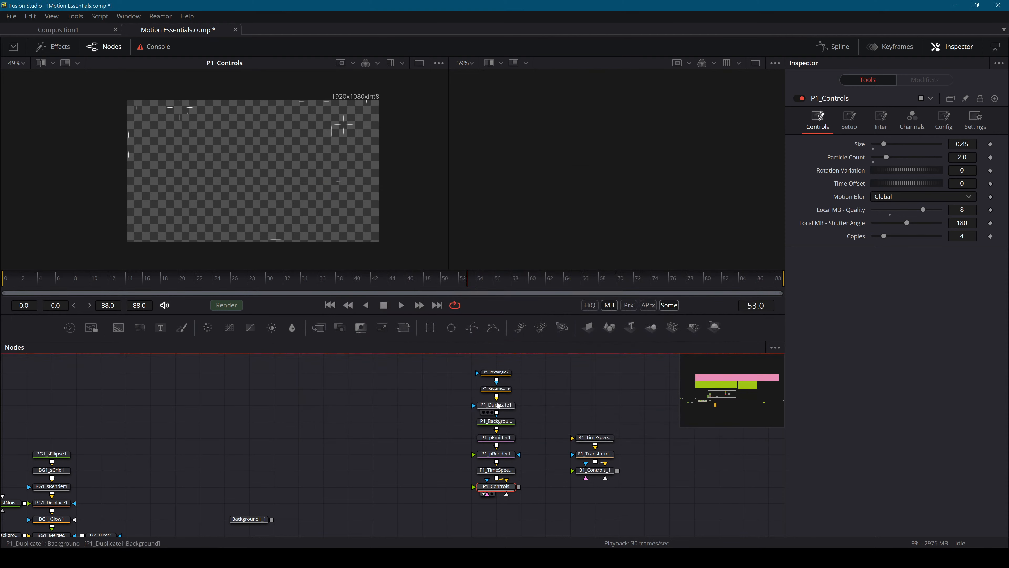
Change the Copies expression of P1_Duplicate1 to P1_Controls.Copies and save the composition.
scroll(511, 403, "up", 3)
left_click(511, 404)
left_click(891, 156)
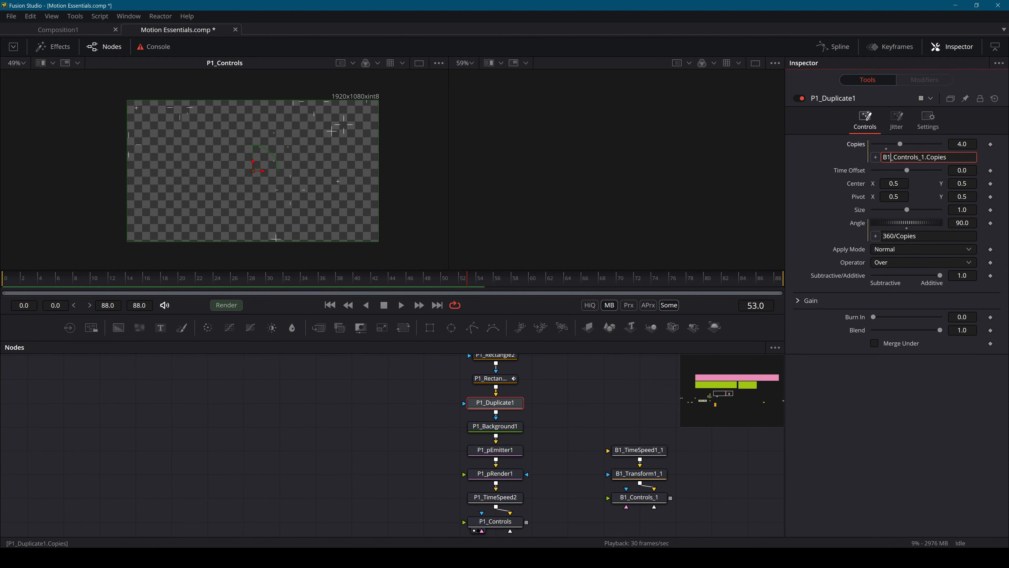
left_click(886, 157)
key("BackSpace")
type("P")
key("BackSpace")
key("BackSpace")
key("Return")
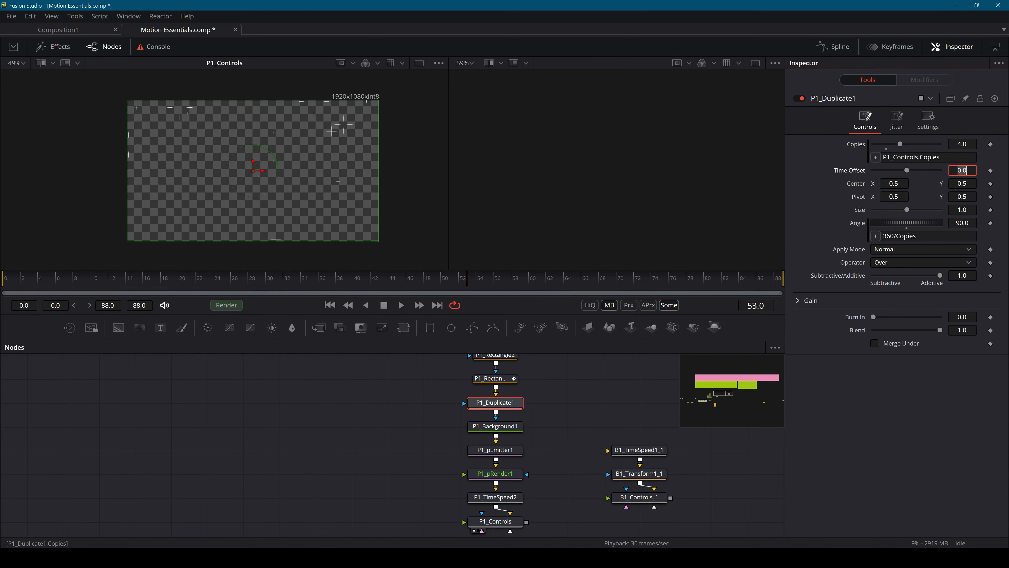
left_click(572, 444)
key("ctrl+s")
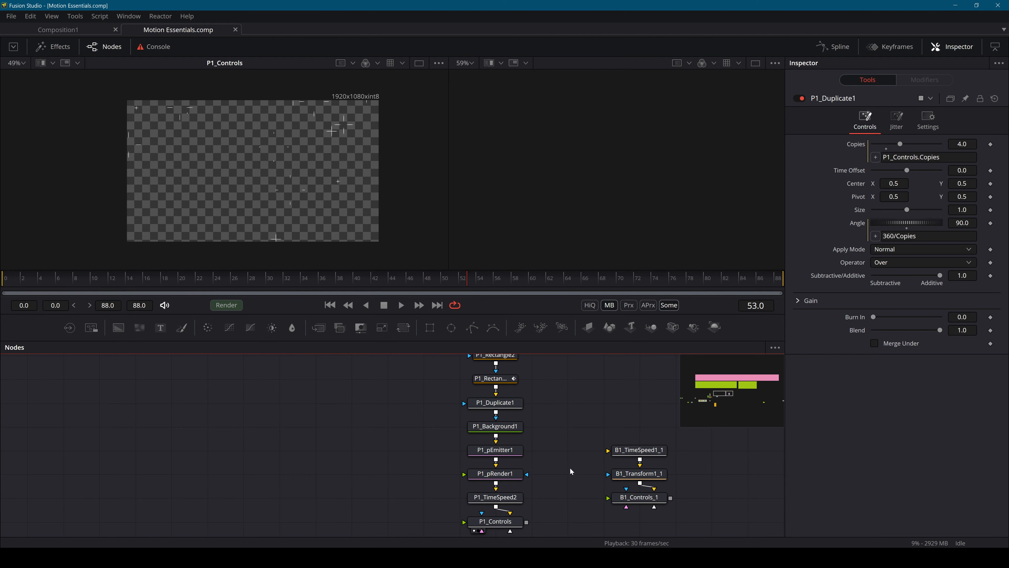
Copy the P1_Controls node and paste its code into a new file in Visual Studio Code.
left_click(495, 521)
scroll(520, 526, "down", 1)
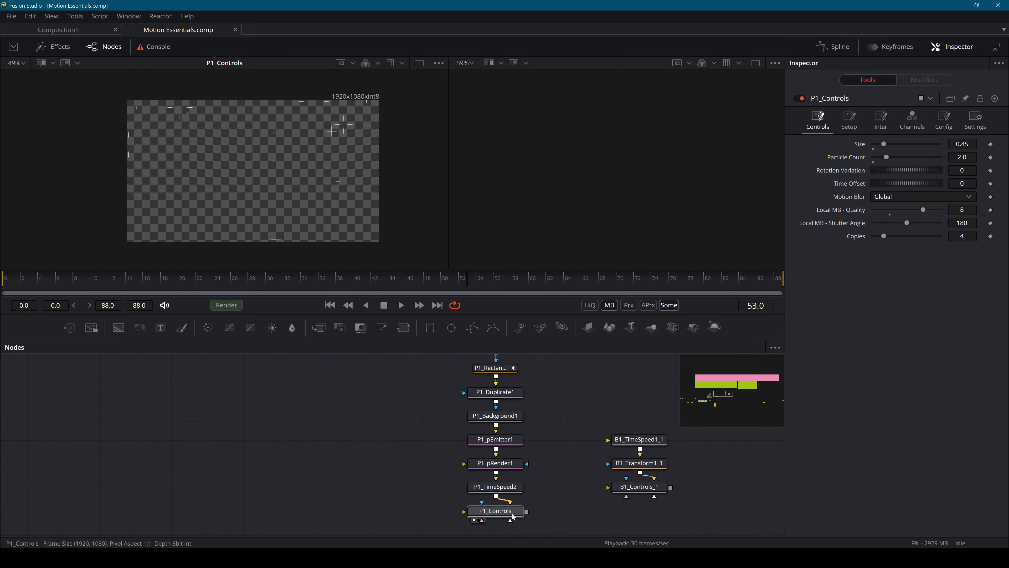
key("alt+Tab")
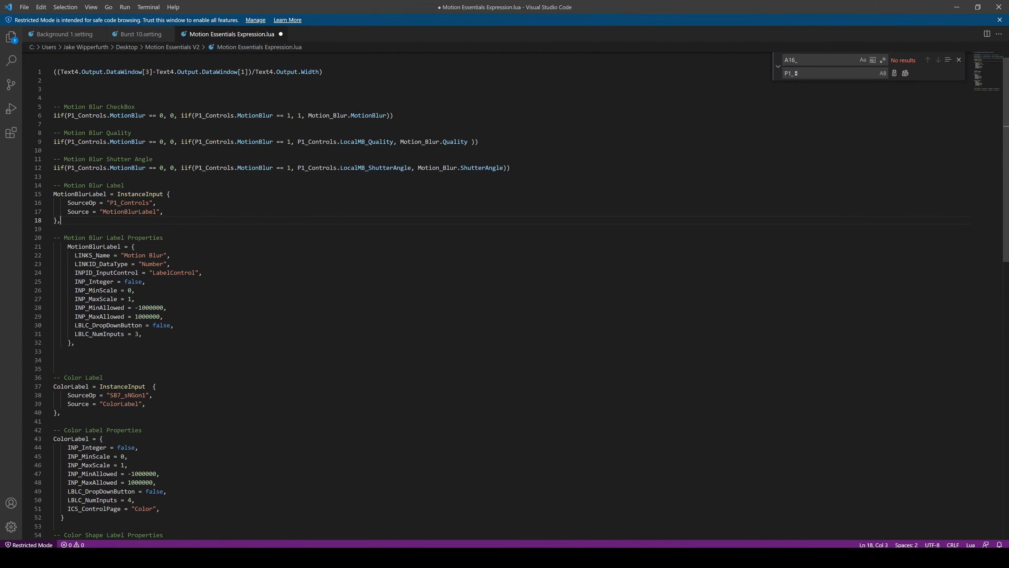
key("ctrl+n")
key("ctrl+v")
Copy the Copies block from the end of UserControls, then remove it there along with the preceding comma.
scroll(504, 290, "up", 20)
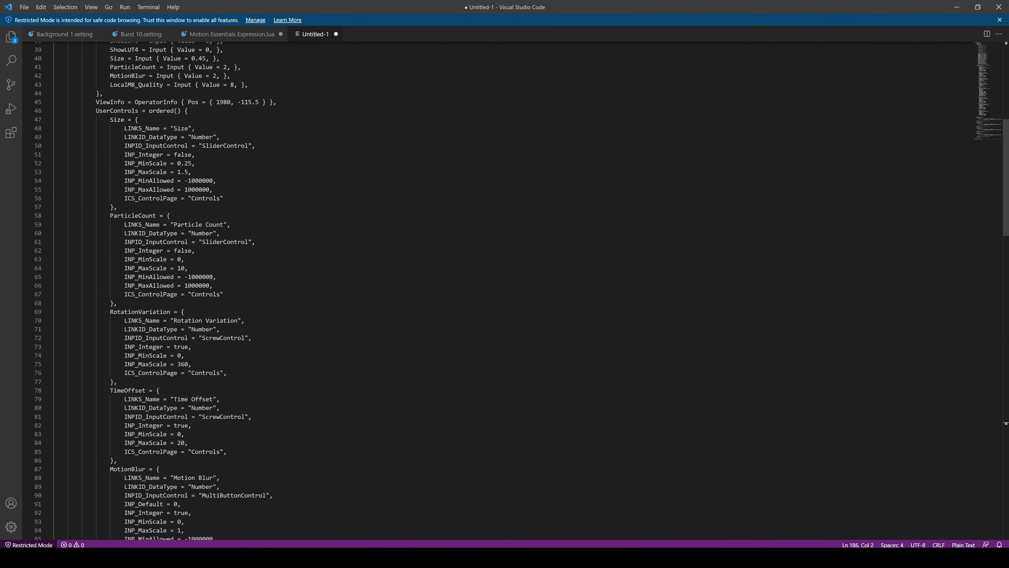
scroll(505, 290, "up", 13)
scroll(505, 290, "down", 20)
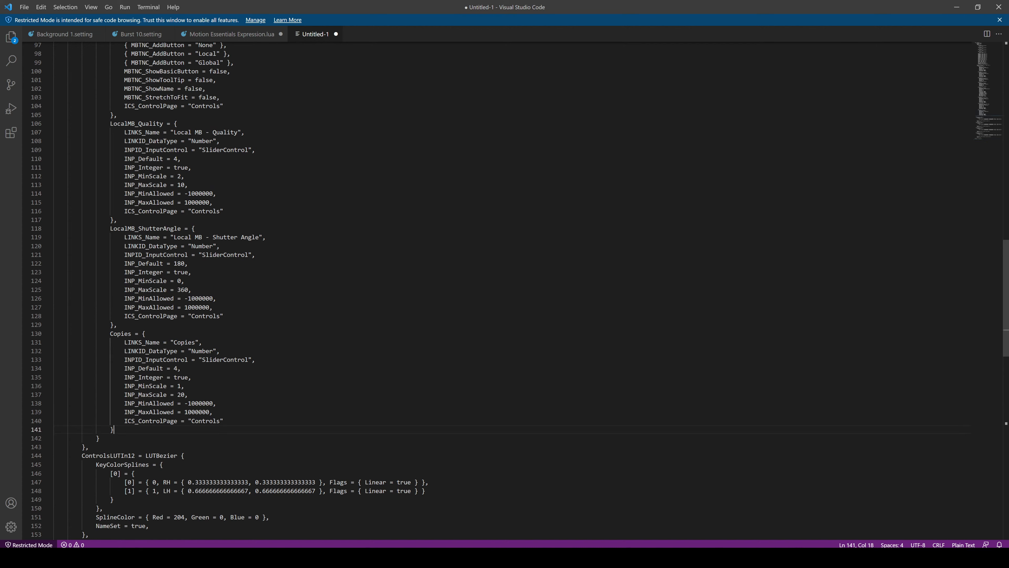
left_click_drag(114, 429, 119, 324)
key("ctrl+c")
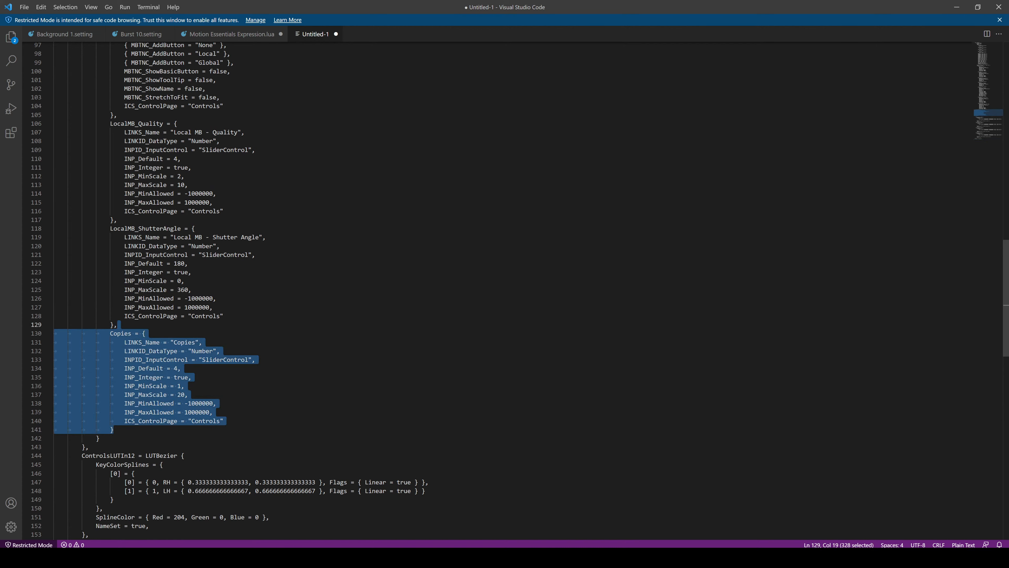
key("BackSpace")
key("BackSpace")
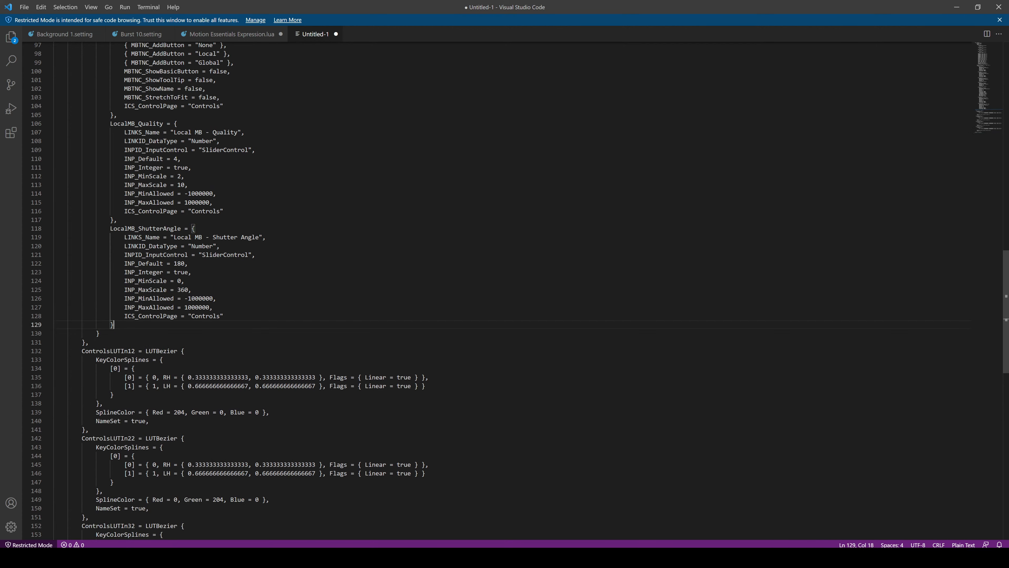
Paste the Copies block between the RotationVariation and TimeOffset blocks and add a comma after its closing brace.
scroll(505, 290, "up", 15)
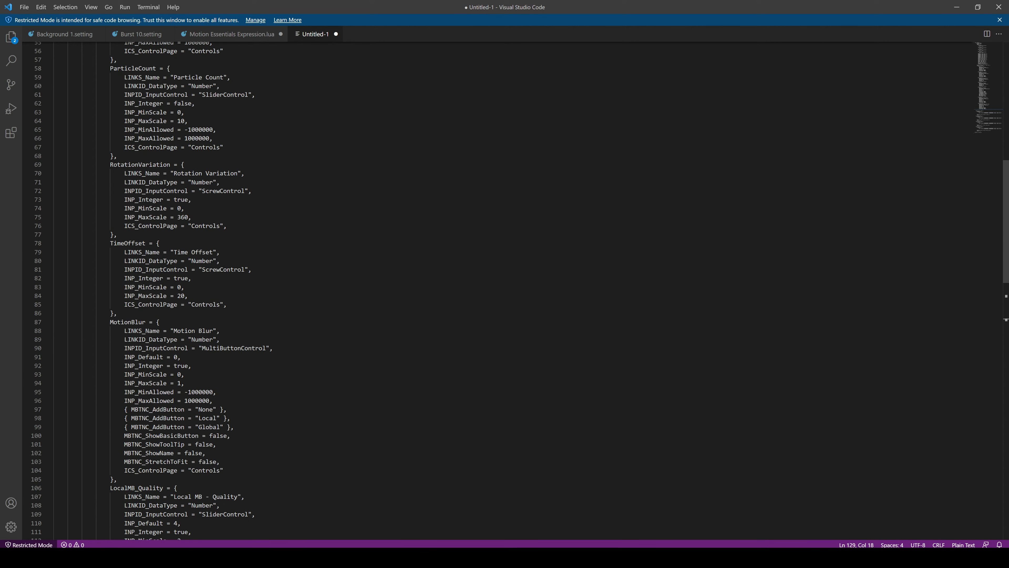
scroll(504, 290, "up", 3)
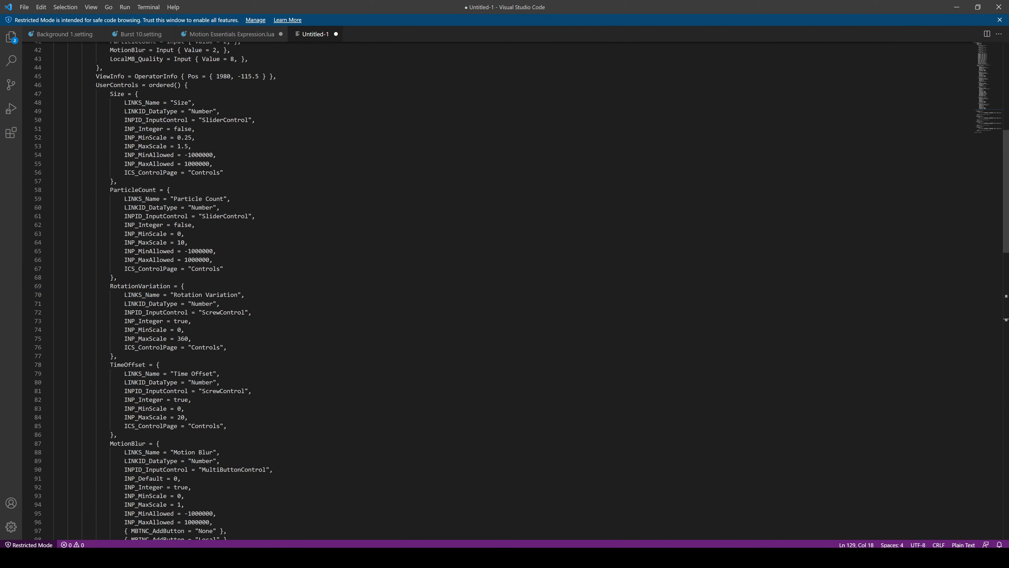
left_click(118, 278)
left_click(117, 356)
key("Return")
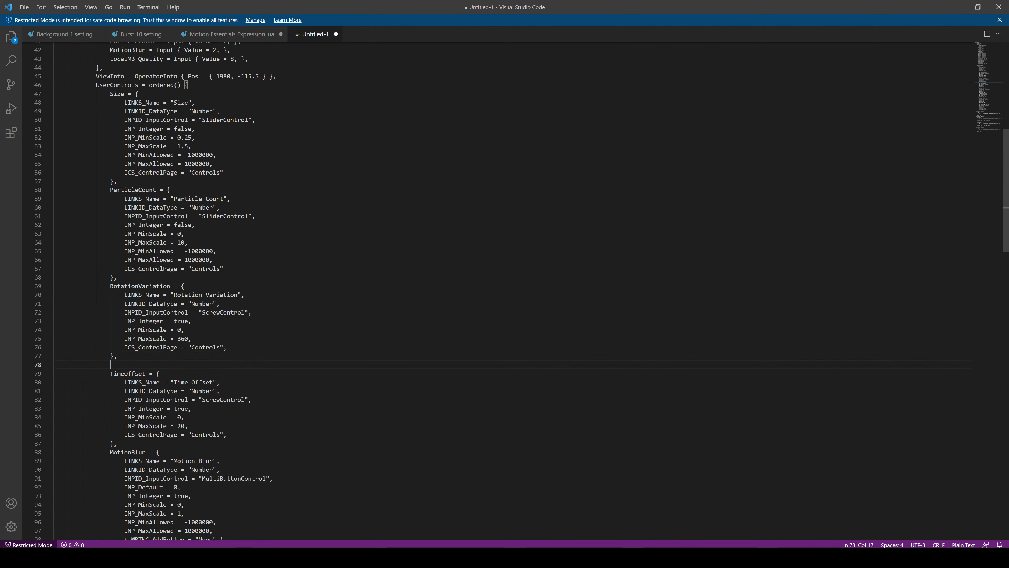
key("ctrl+v")
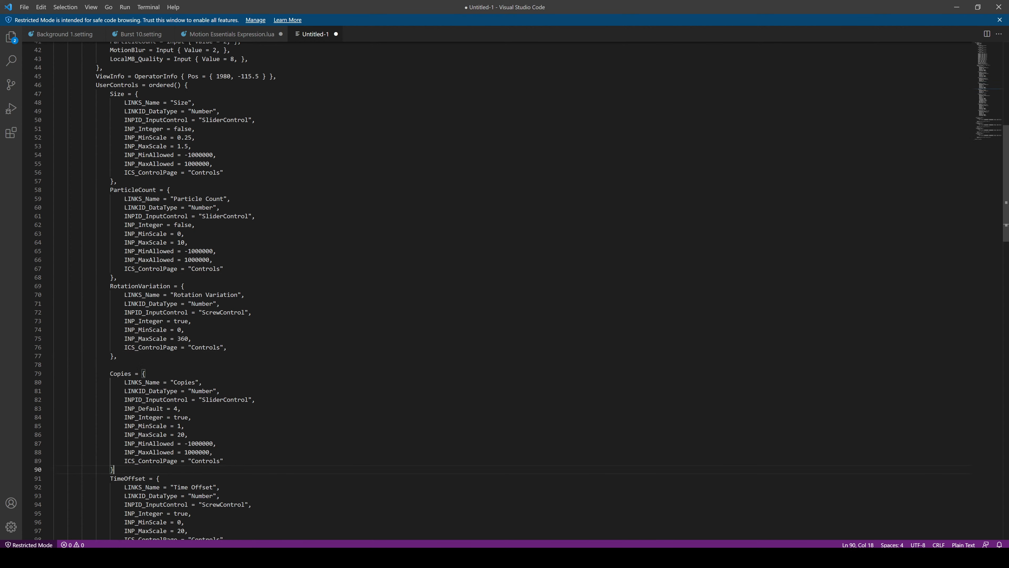
type(",")
Copy the whole edited code, switch back to Fusion Studio and replace the P1_Controls node with the pasted version.
key("ctrl+a")
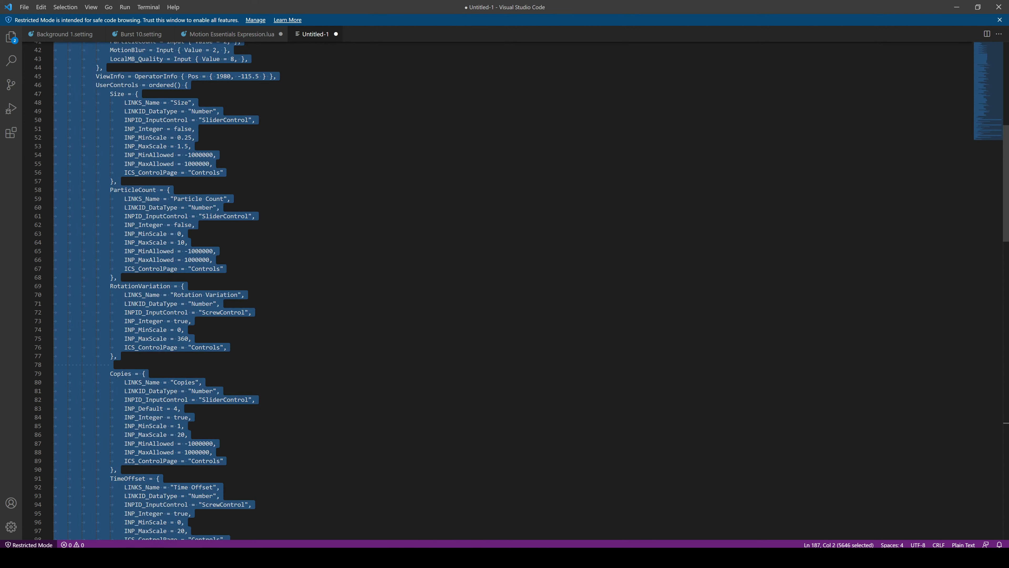
key("alt+Tab")
key("Delete")
left_click(507, 514)
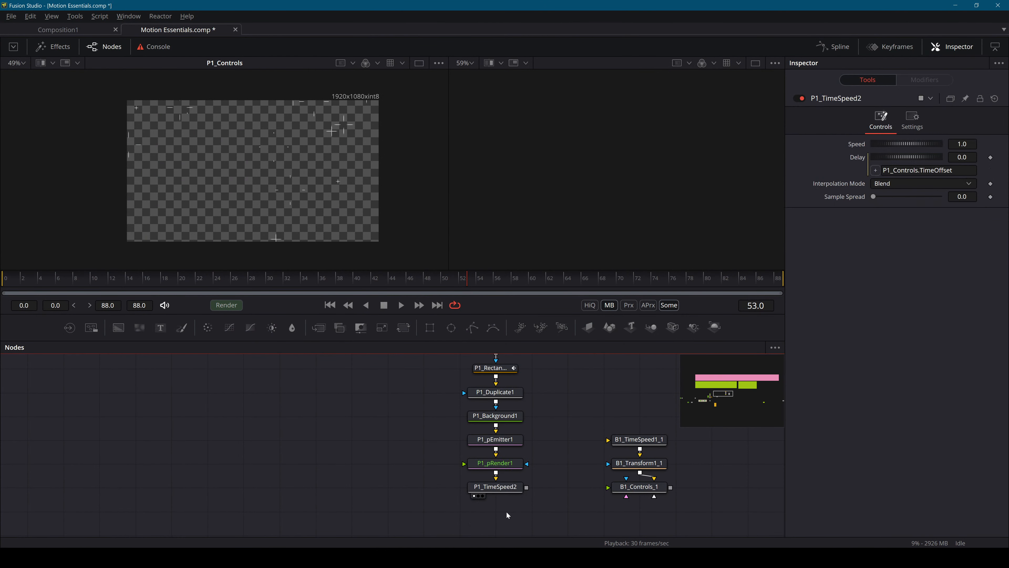
key("ctrl+v")
Connect the output of P1_TimeSpeed2 to the pasted P1_Controls node and save the composition.
left_click_drag(527, 488, 512, 522)
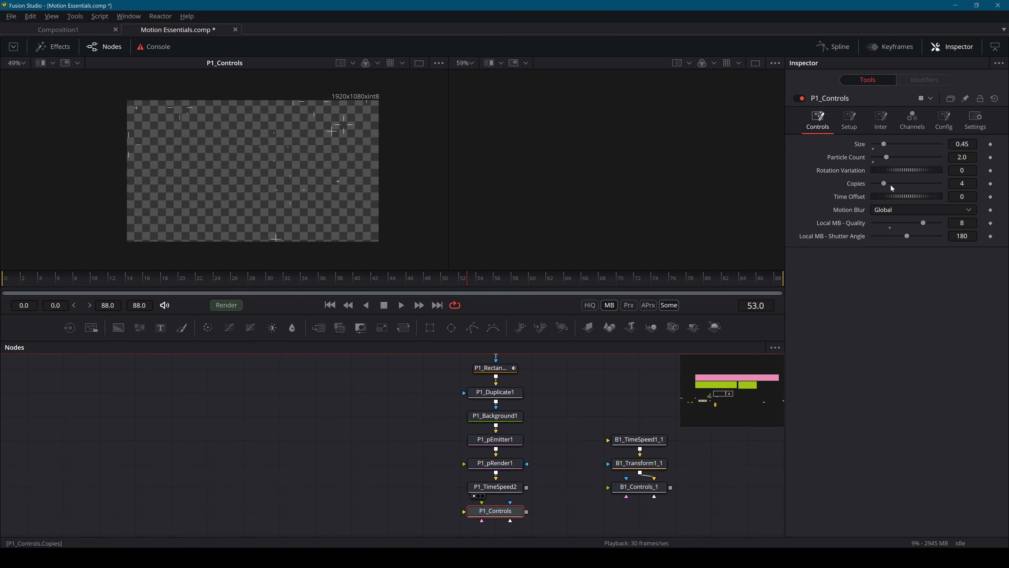
left_click_drag(527, 488, 510, 502)
key("ctrl+s")
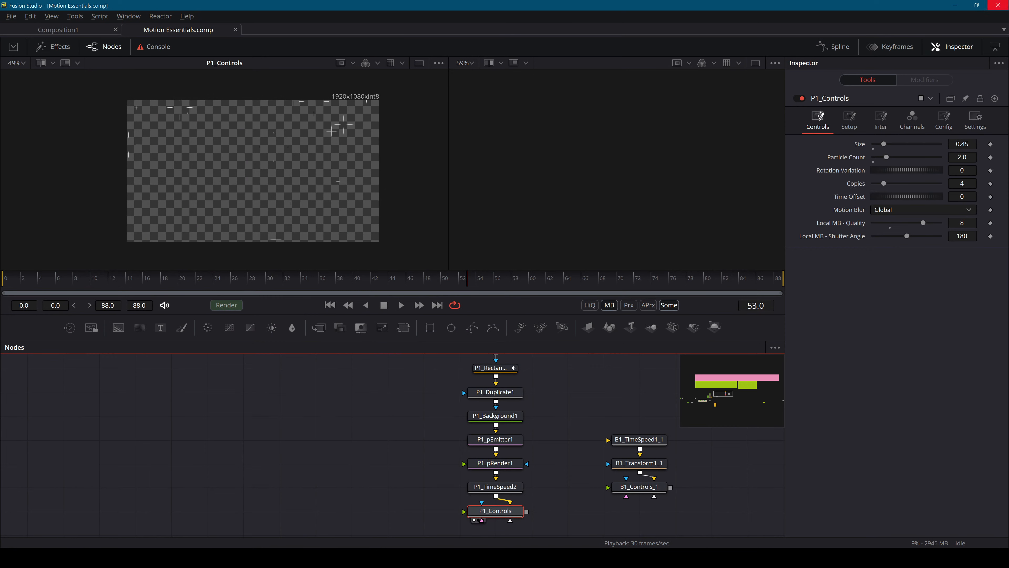
Restart Fusion Studio and reopen Motion Essentials.comp from the recent files.
left_click(997, 5)
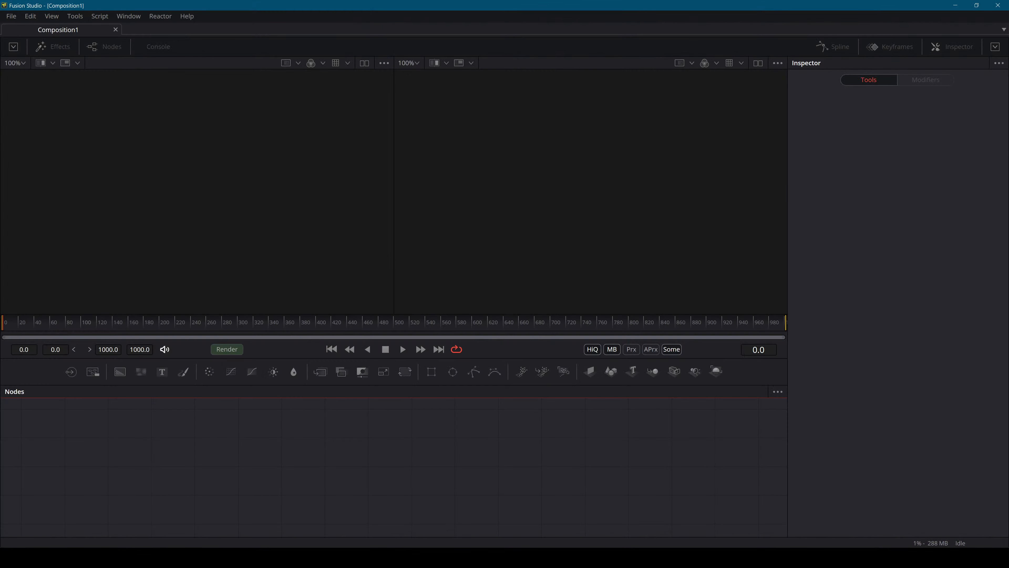
left_click(11, 16)
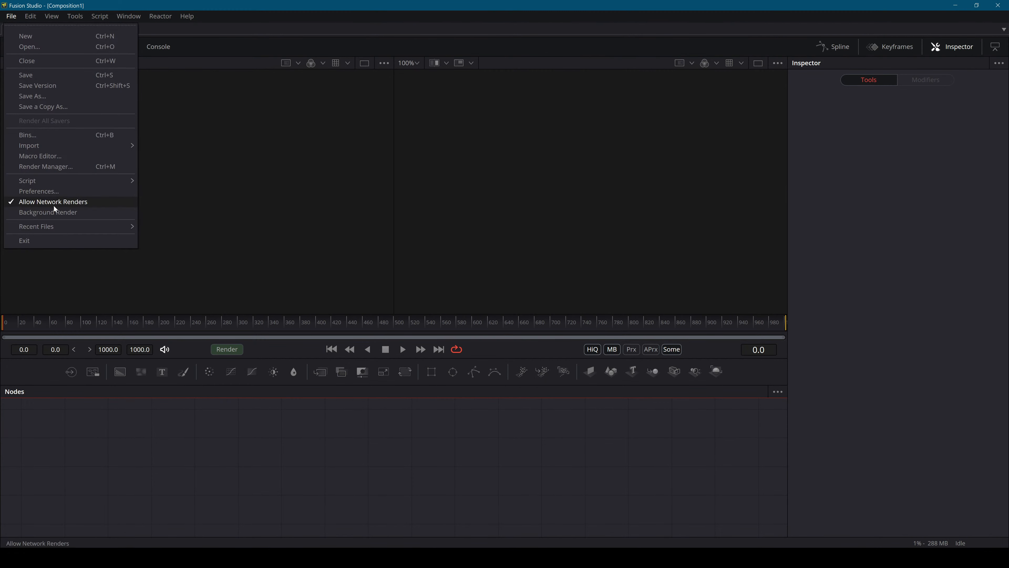
mouse_move(62, 225)
left_click(267, 233)
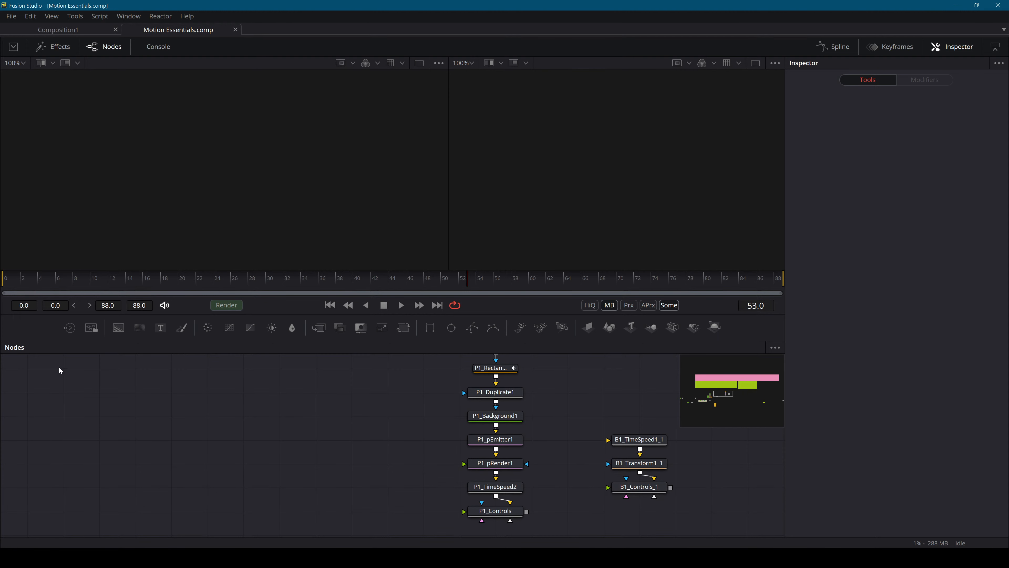
Move the B1_TimeSpeed1_1, B1_Transform1_1 and B1_Controls_1 nodes down so they line up with the end of the P1 chain.
left_click_drag(637, 418, 640, 508)
left_click(609, 449)
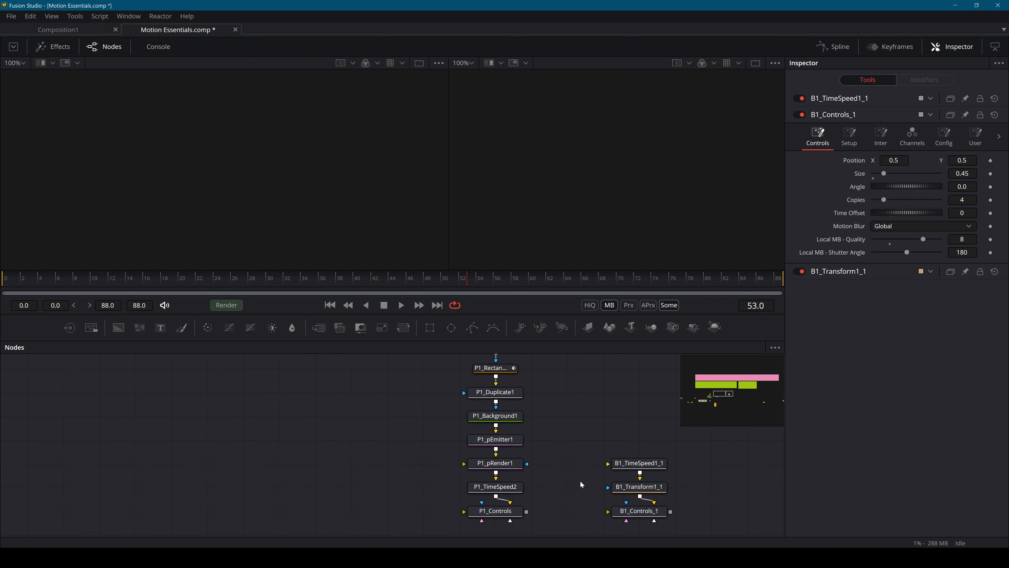
Show P1_Controls in the first viewer and play the animation from frame 0.
left_click(511, 514)
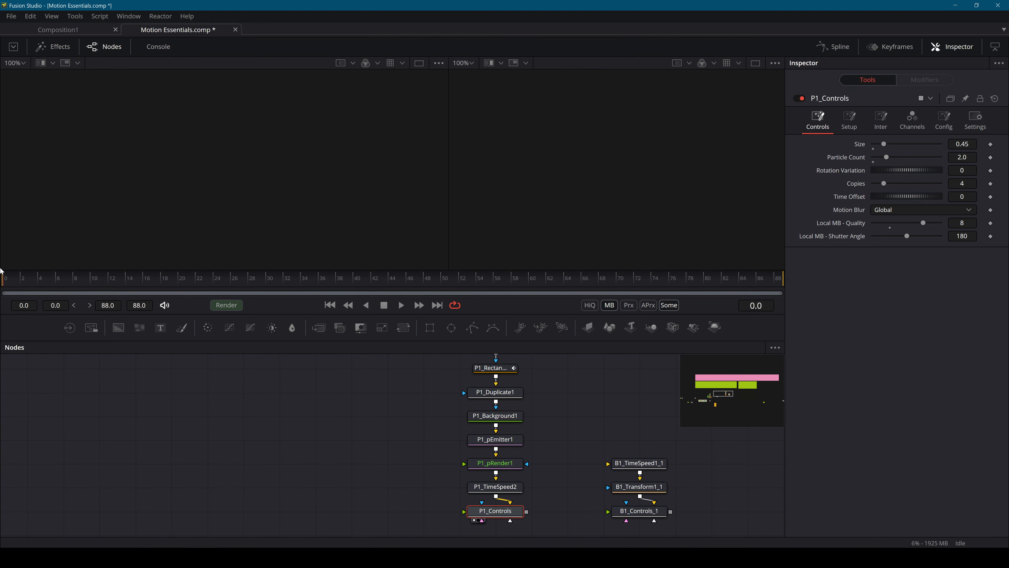
left_click(21, 285)
key("1")
key("space")
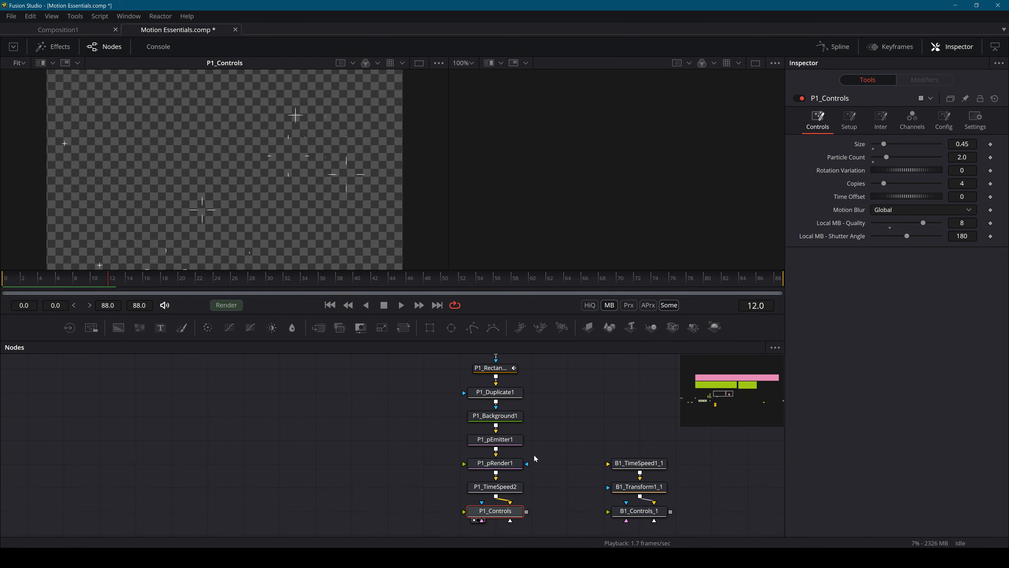
Create a macro from all nodes of the P1 chain and name it Particle System 1.
left_click(517, 420, "ctrl")
scroll(517, 420, "down", 3)
left_click_drag(523, 372, 498, 492)
right_click(498, 492)
mouse_move(576, 317)
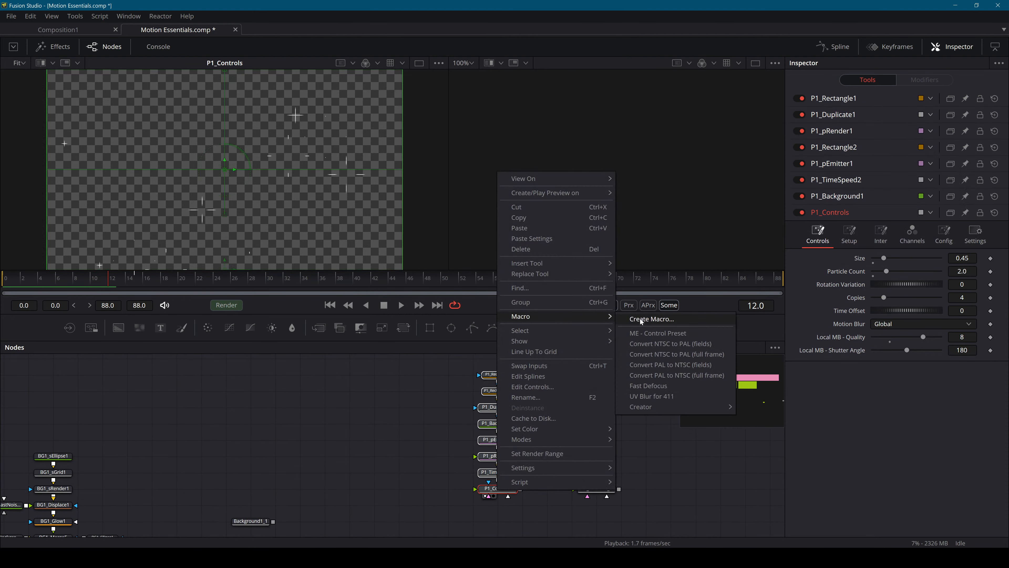
left_click(640, 318)
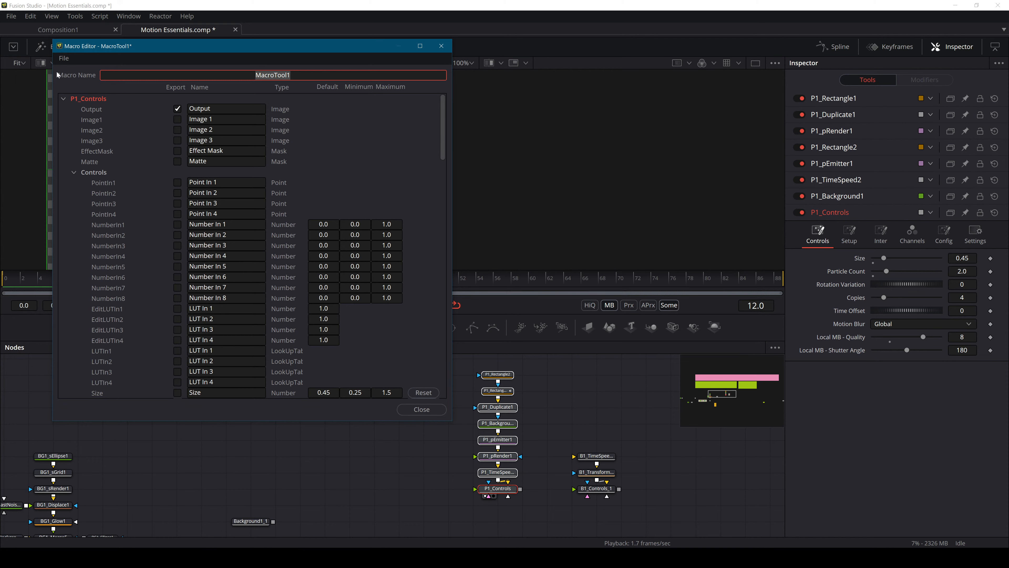
type("Particle System 1")
Export the P1_Controls parameters from Size through Local MB - Shutter Angle in the macro, then collapse that node's list.
scroll(250, 246, "down", 5)
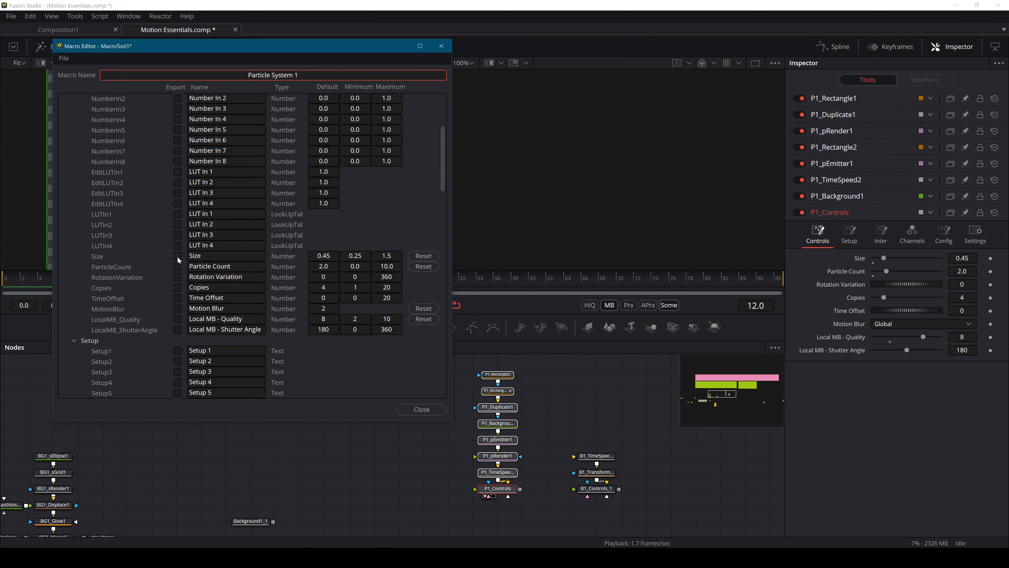
left_click(177, 255)
left_click(177, 266)
left_click(177, 277)
left_click(177, 287)
left_click(178, 298)
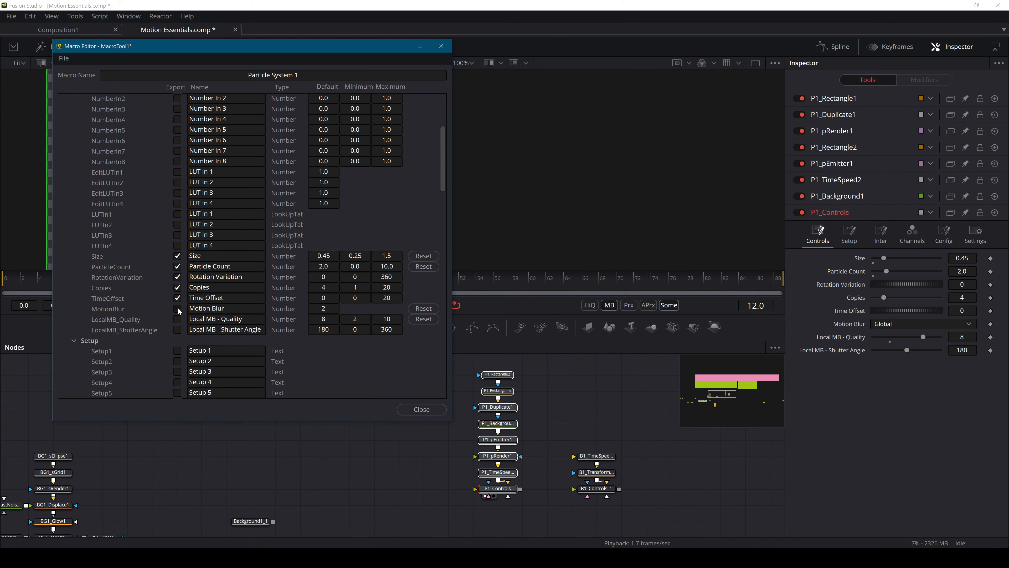
scroll(173, 288, "up", 5)
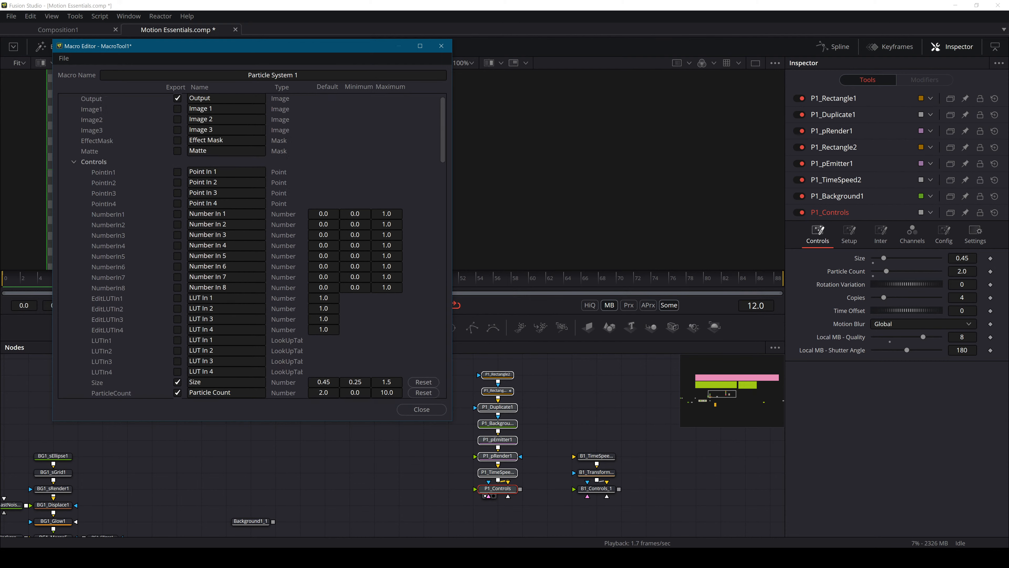
scroll(61, 100, "up", 1)
left_click(63, 98)
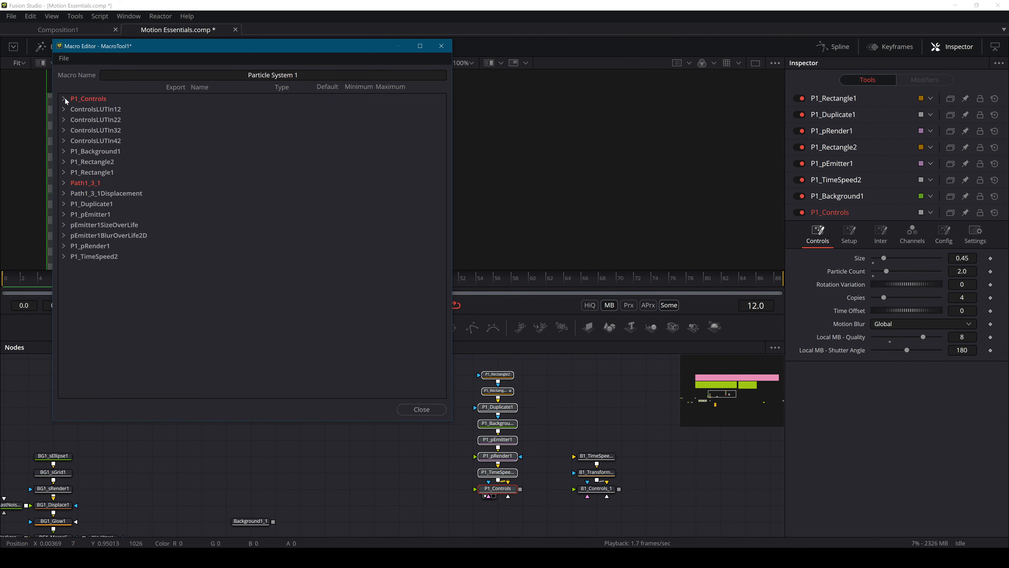
Export the TopLeftRed, TopLeftGreen, TopLeftBlue and TopLeftAlpha color parameters of P1_Background1 in the macro.
left_click(64, 151)
left_click(73, 204)
left_click(73, 203)
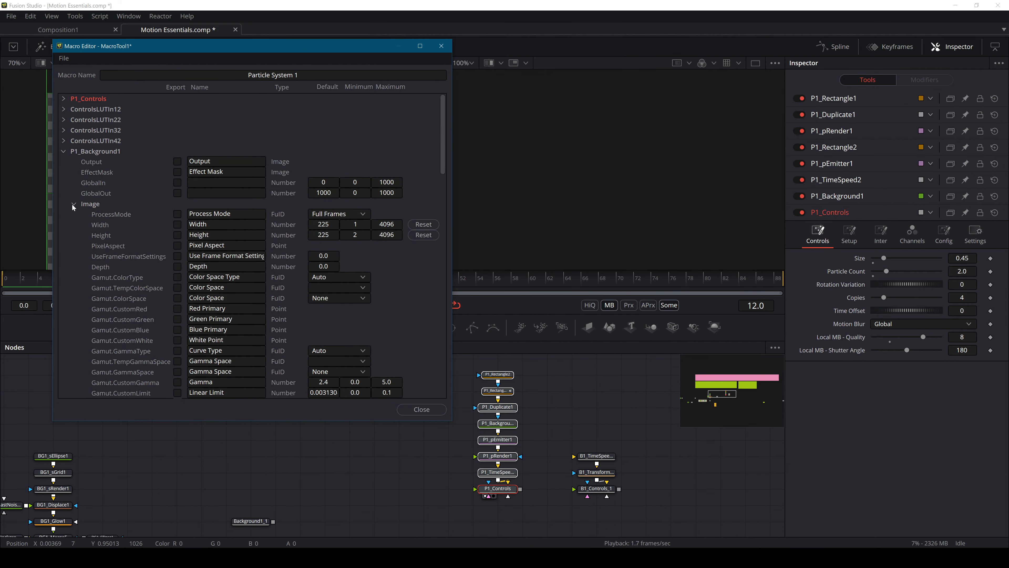
left_click(73, 204)
left_click(177, 234)
left_click(177, 245)
left_click(177, 256)
left_click(177, 266)
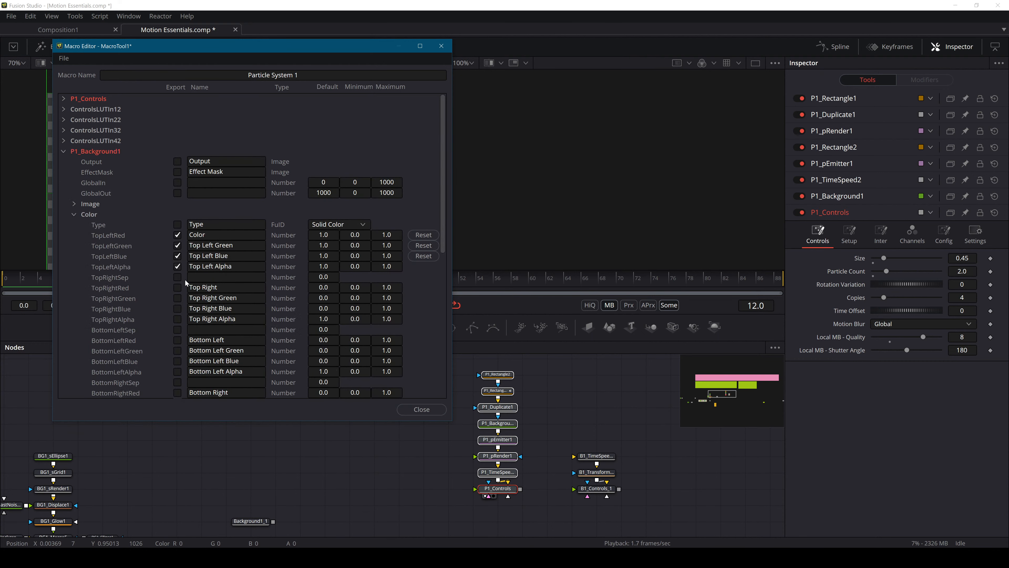
Close the macro editor and save the macro as Particle System 1 in a new Particle Systems folder inside Templates.
left_click(421, 409)
left_click(240, 257)
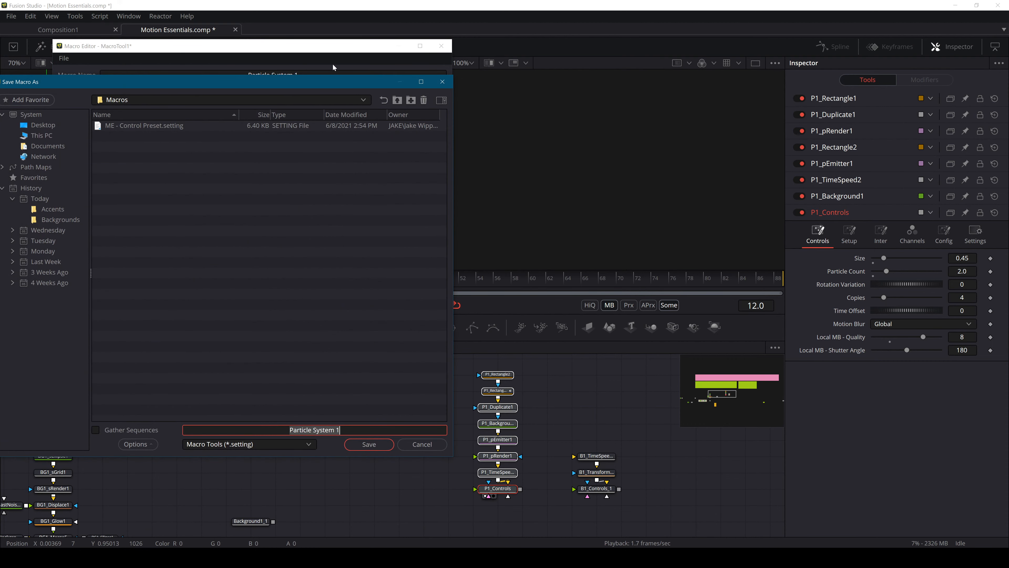
left_click(397, 101)
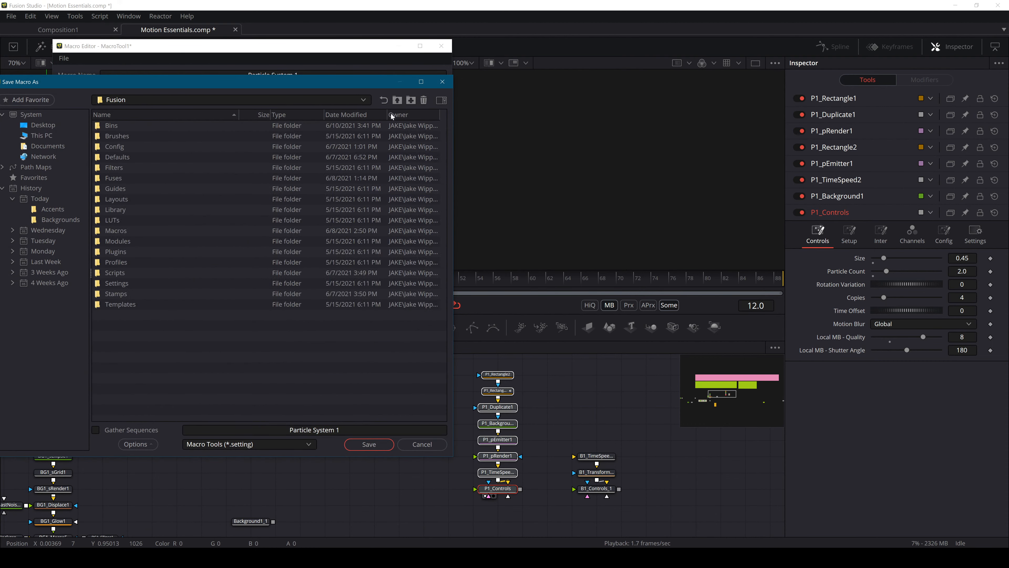
left_click(61, 210)
left_click(398, 101)
left_click(410, 101)
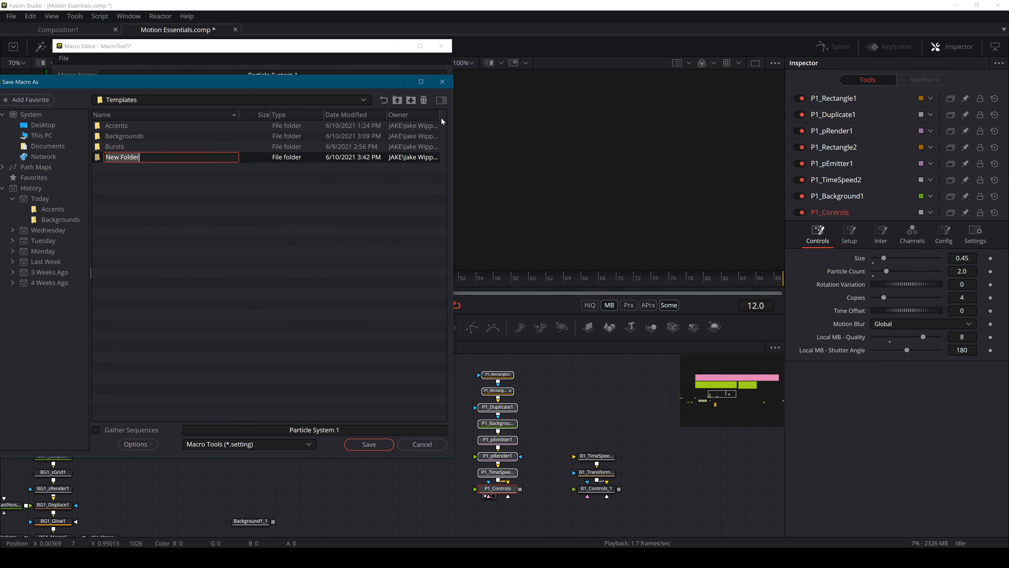
type("Particle Systems")
key("Return")
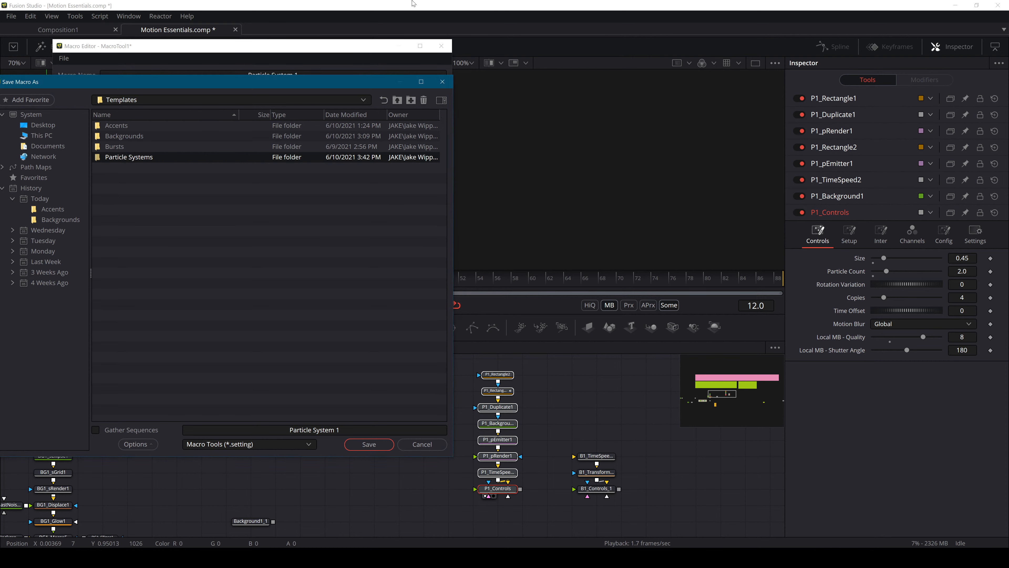
double_click(148, 158)
left_click(378, 446)
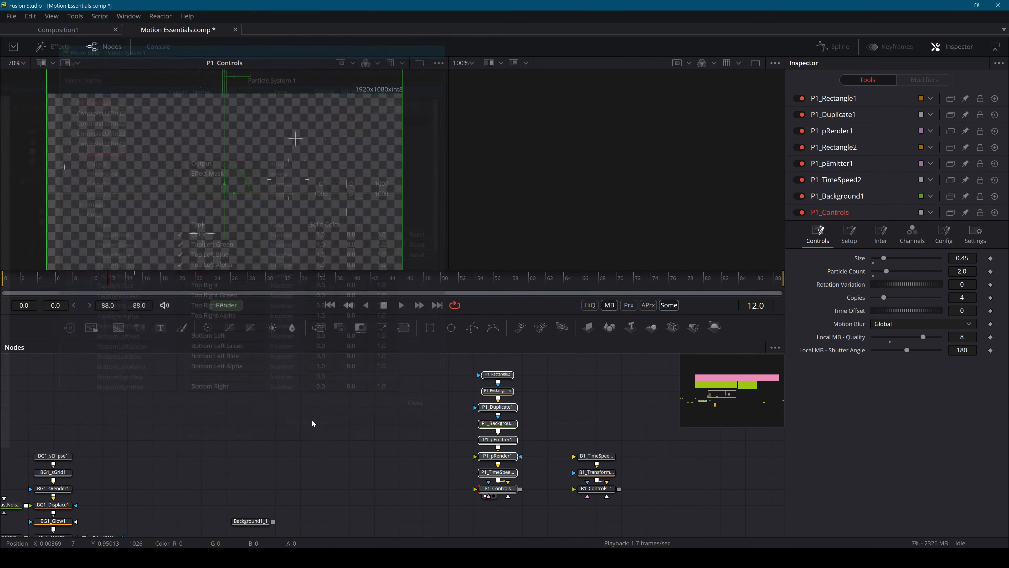
Deselect the P1 nodes, then switch to Visual Studio Code and open Particle System 1.setting.
left_click(647, 418)
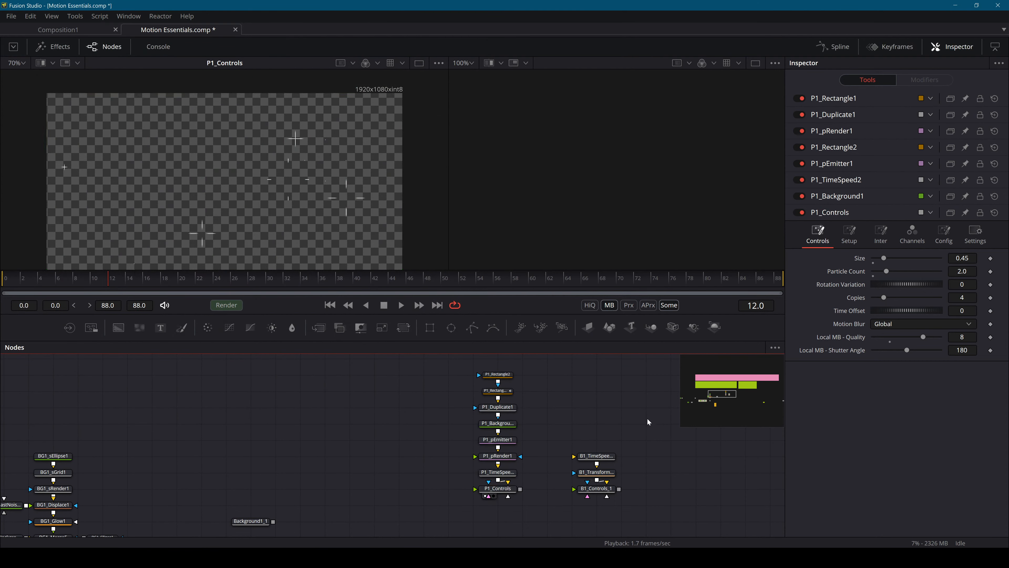
left_click_drag(647, 418, 522, 381)
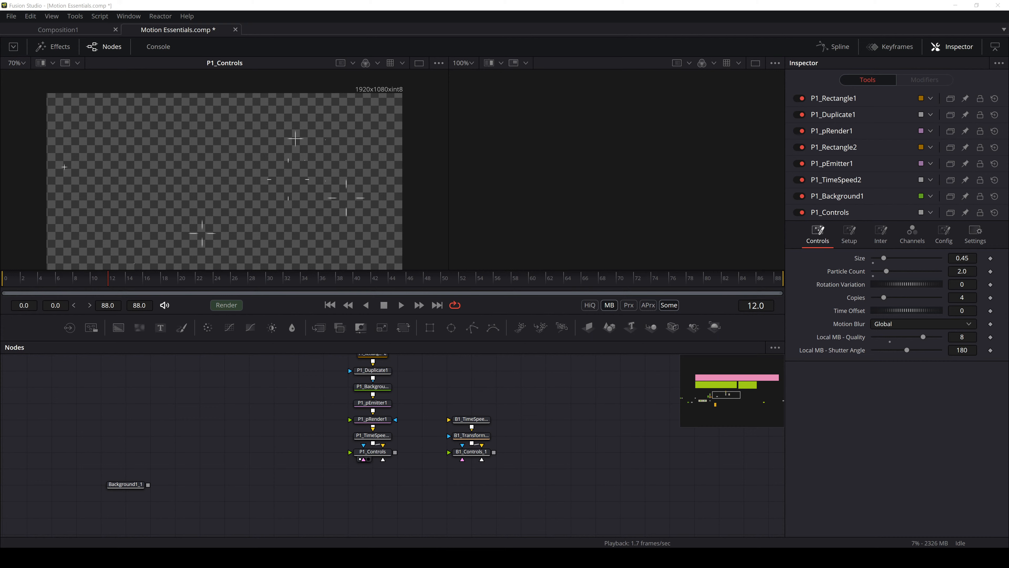
left_click_drag(1007, 318, 608, 469)
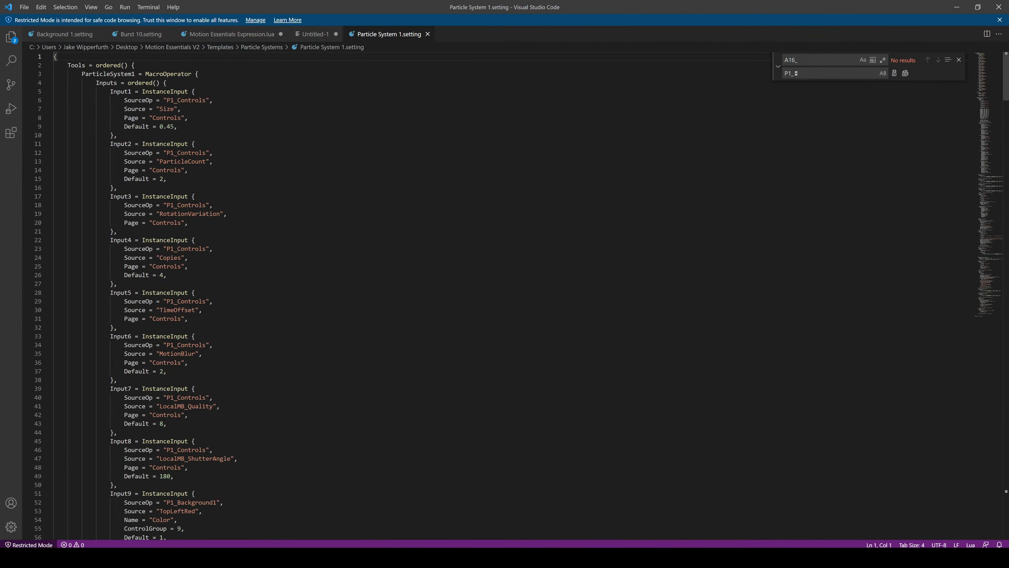
Place Motion Essentials Expression.lua in a split editor beside Particle System 1.setting and close the find boxes.
left_click_drag(210, 39, 18, 153)
double_click(118, 118)
key("ctrl+f")
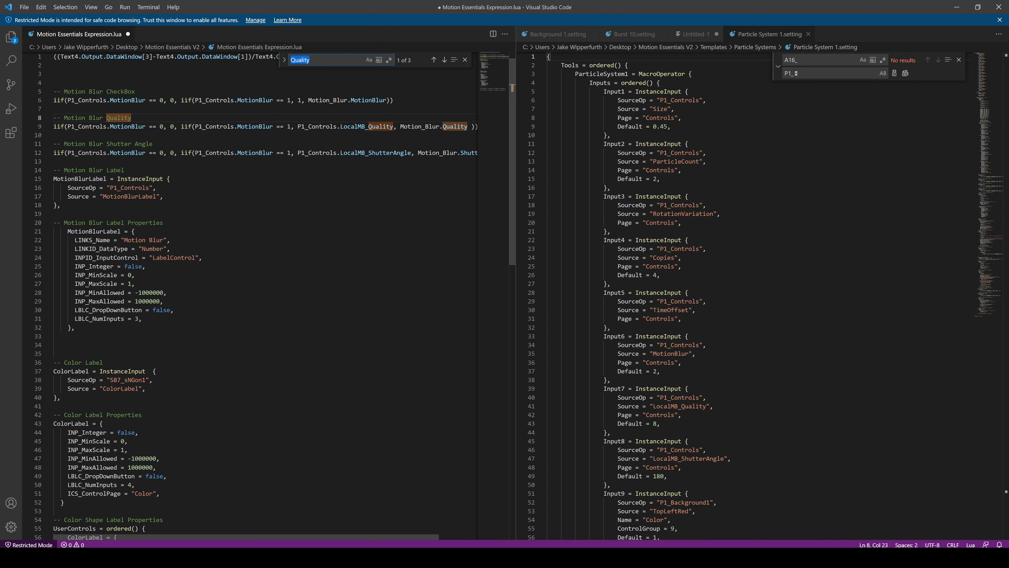
key("Escape")
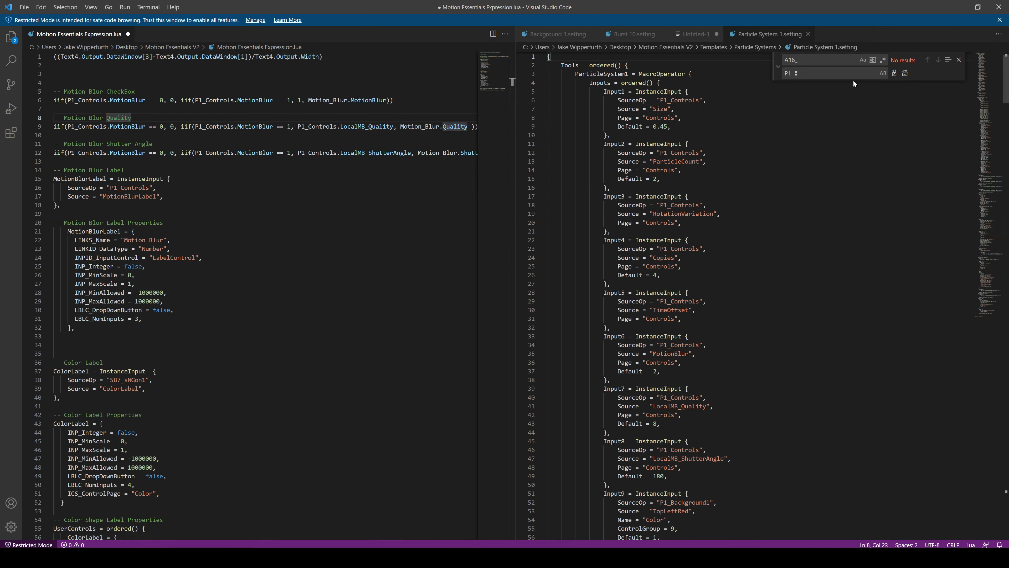
left_click(958, 60)
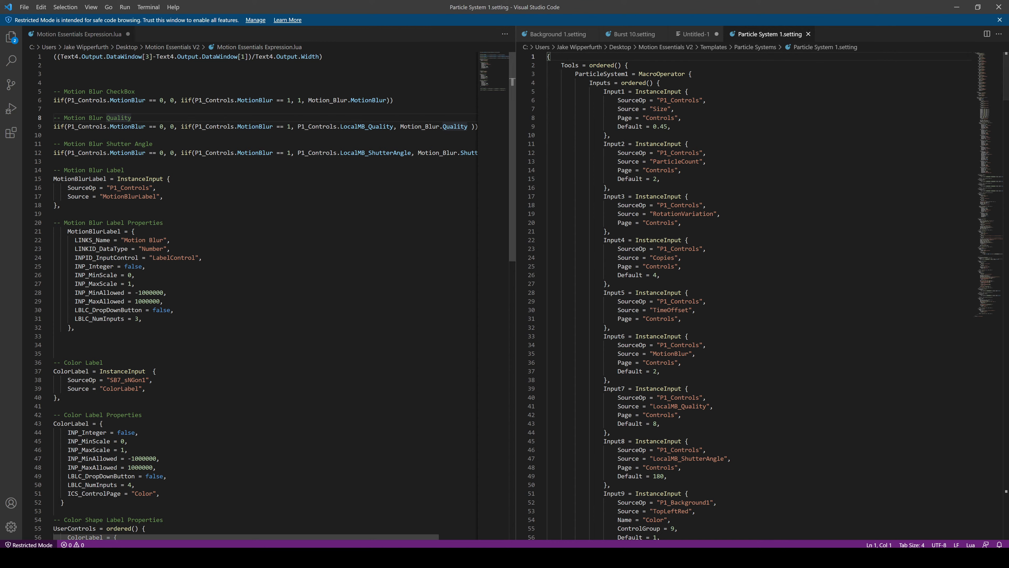
Copy the MotionBlurLabel InstanceInput block from the Lua file into Particle System 1.setting between Input5 and Input6.
left_click(60, 206)
left_click_drag(61, 205, 54, 178)
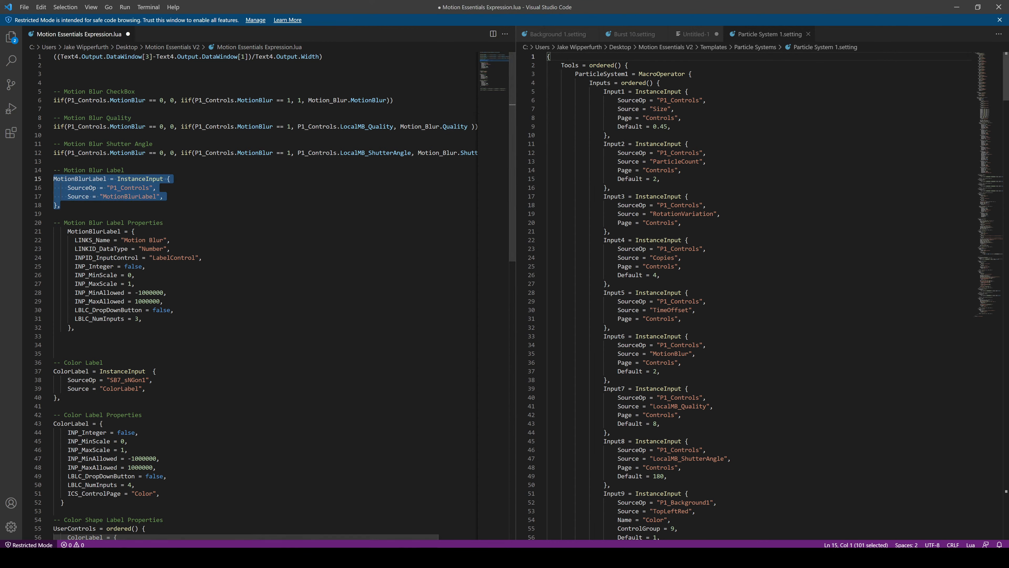
left_click(612, 327)
key("Return")
type("MotionBlurLabel = InstanceInput {     SourceOp = \"P1_Controls\",     Source = \"MotionBlurLabel\", },")
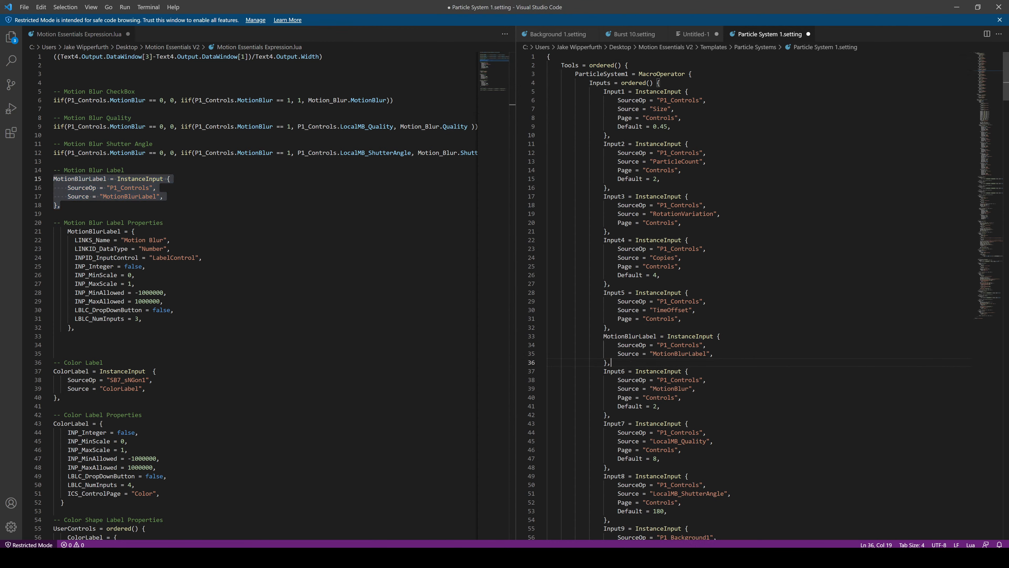
double_click(680, 380)
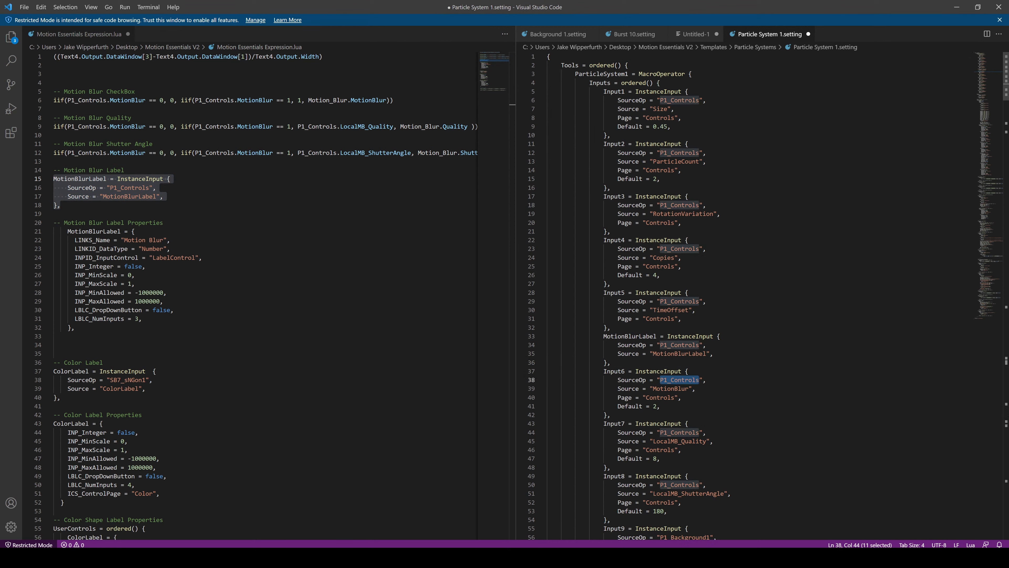
double_click(671, 389)
Copy the ColorLabel InstanceInput block from the Lua file into Particle System 1.setting between Input8 and Input9.
left_click_drag(61, 397, 51, 373)
key("ctrl+c")
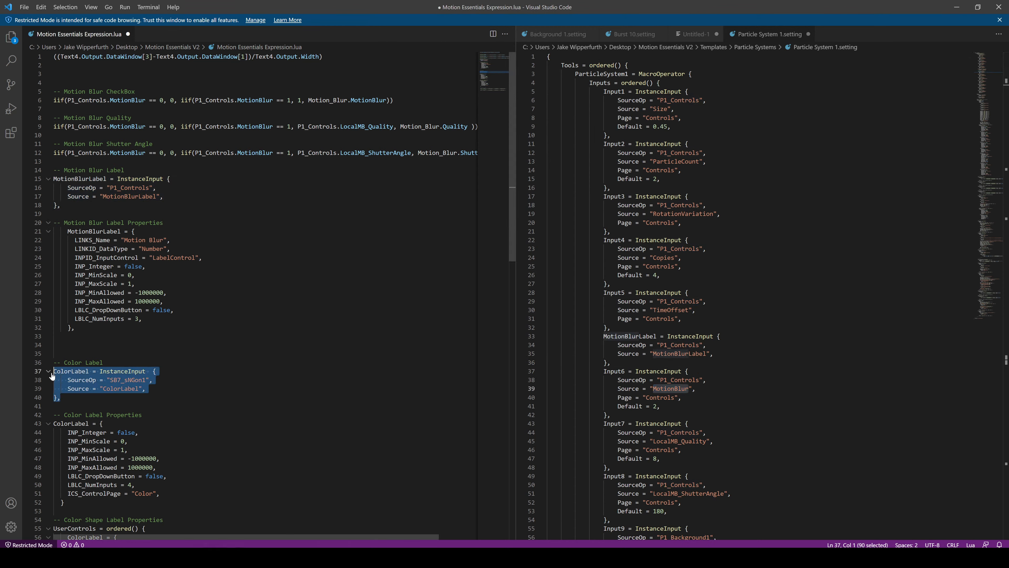
scroll(755, 278, "down", 2)
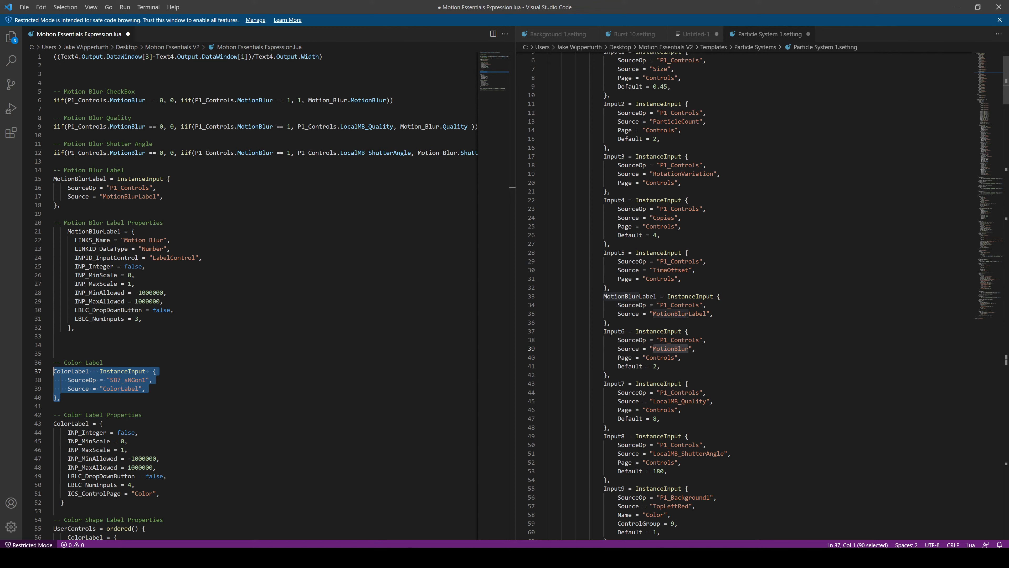
left_click(611, 480)
key("Return")
key("ctrl+v")
Change the SourceOp of the pasted ColorLabel block to P1_Background1.
scroll(675, 453, "down", 4)
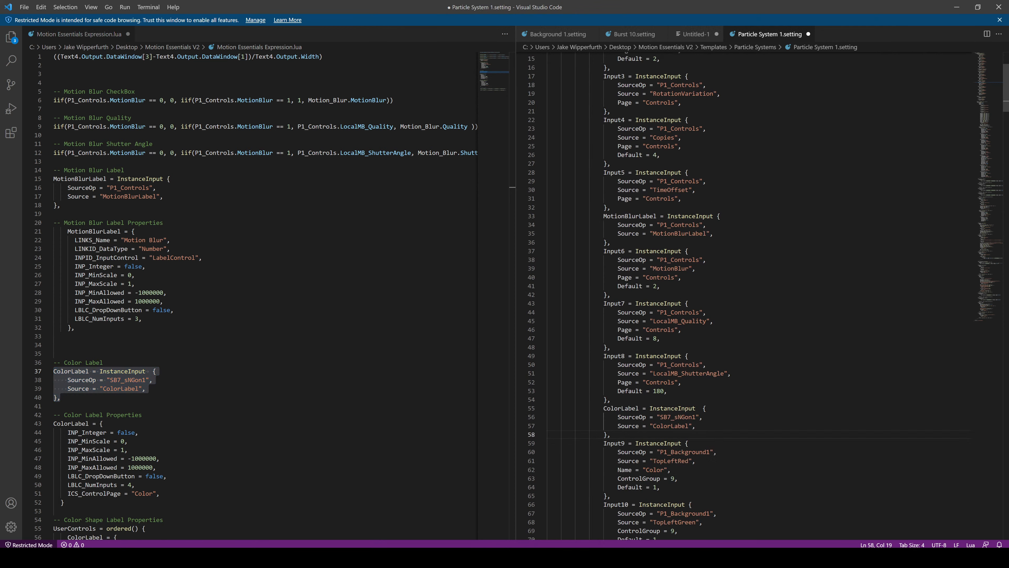
double_click(678, 417)
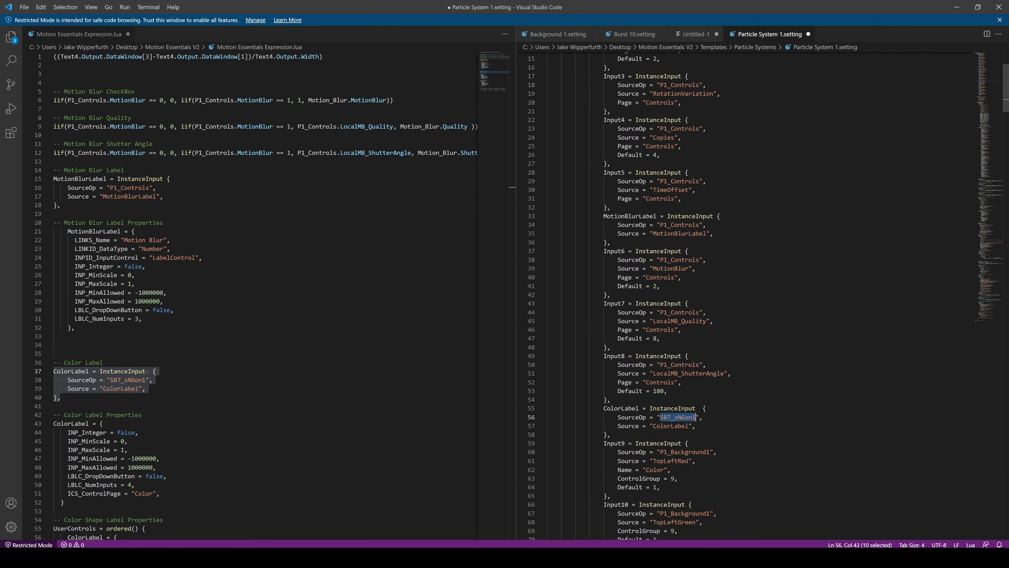
type("P1_Backgrou")
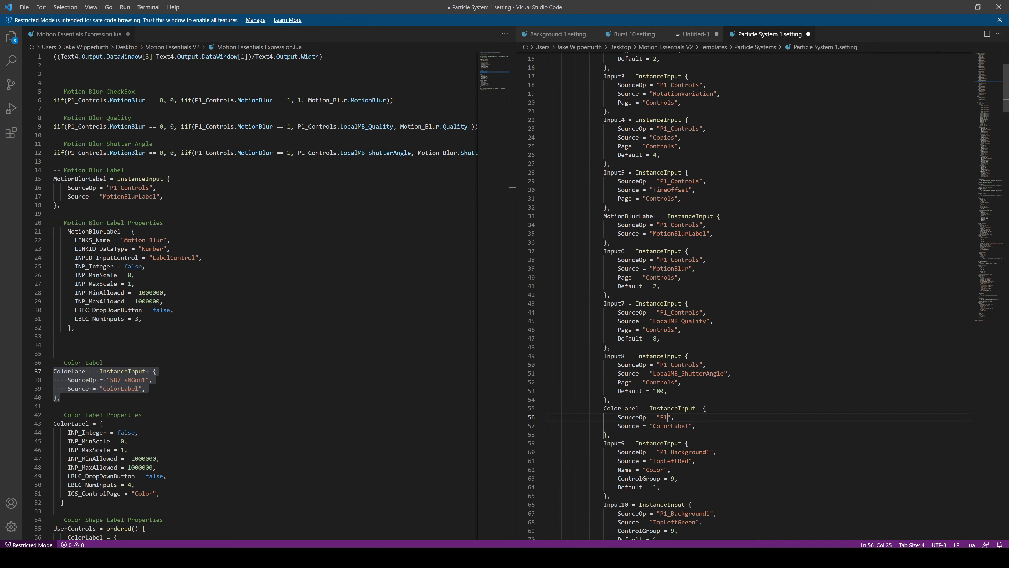
type("nd1")
Copy the MotionBlurLabel properties block from the Lua file into Particle System 1.setting between the TimeOffset and MotionBlur user controls.
scroll(755, 297, "down", 20)
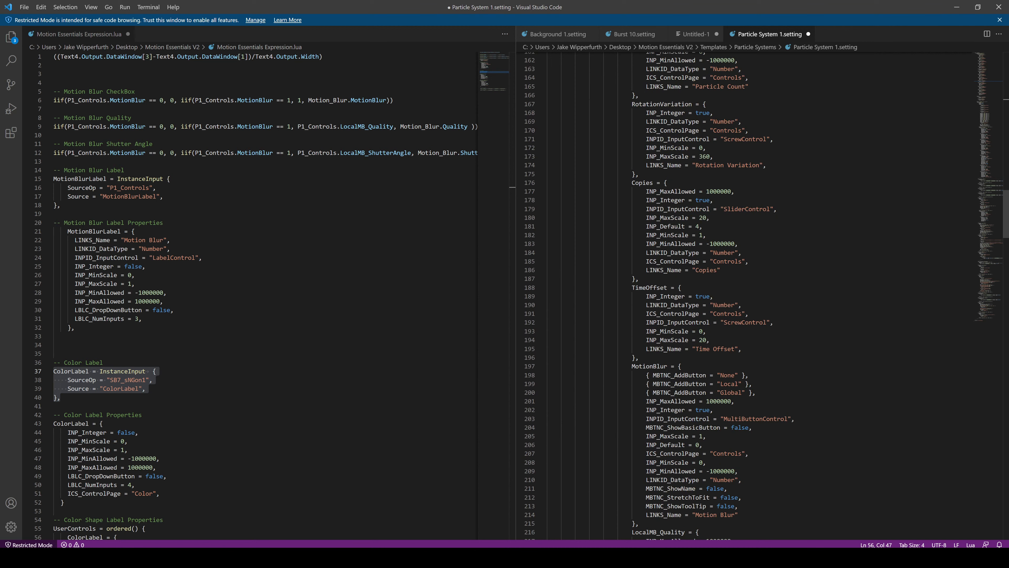
left_click_drag(75, 327, 67, 231)
key("ctrl+c")
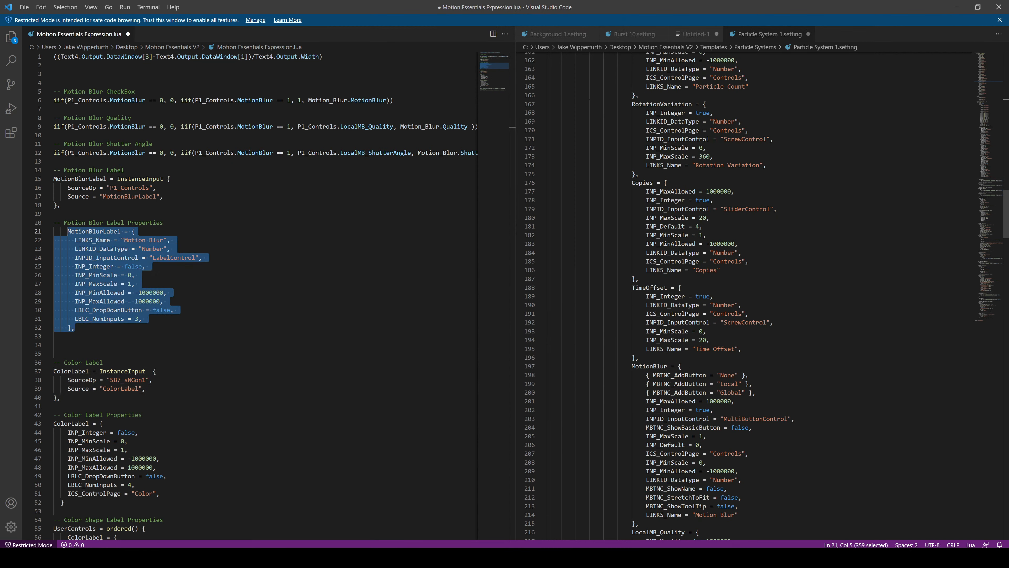
left_click(640, 357)
key("Return")
key("ctrl+v")
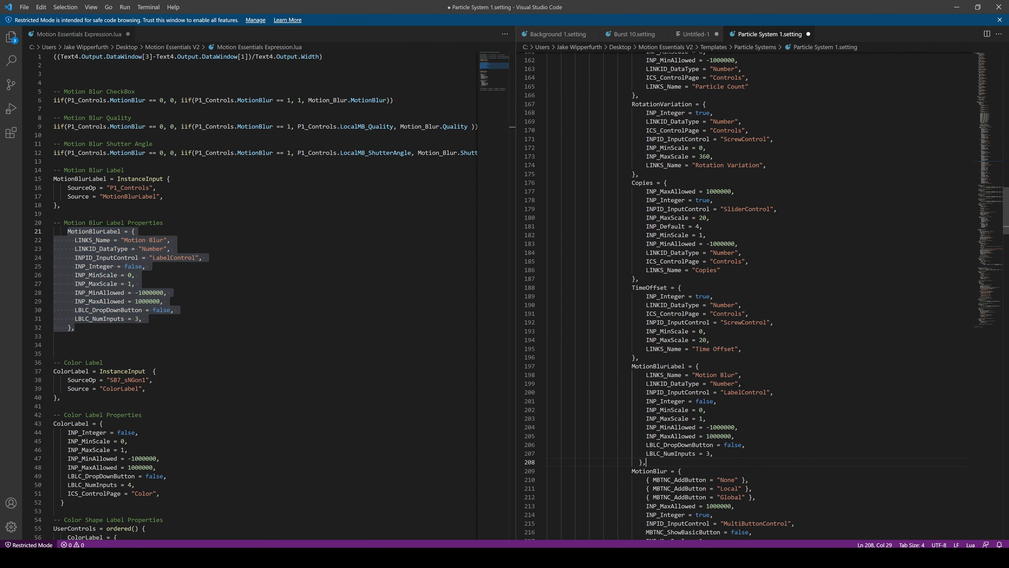
Check the ColorLabel block in the P1_Background1 user controls and save Particle System 1.setting.
scroll(747, 294, "down", 8)
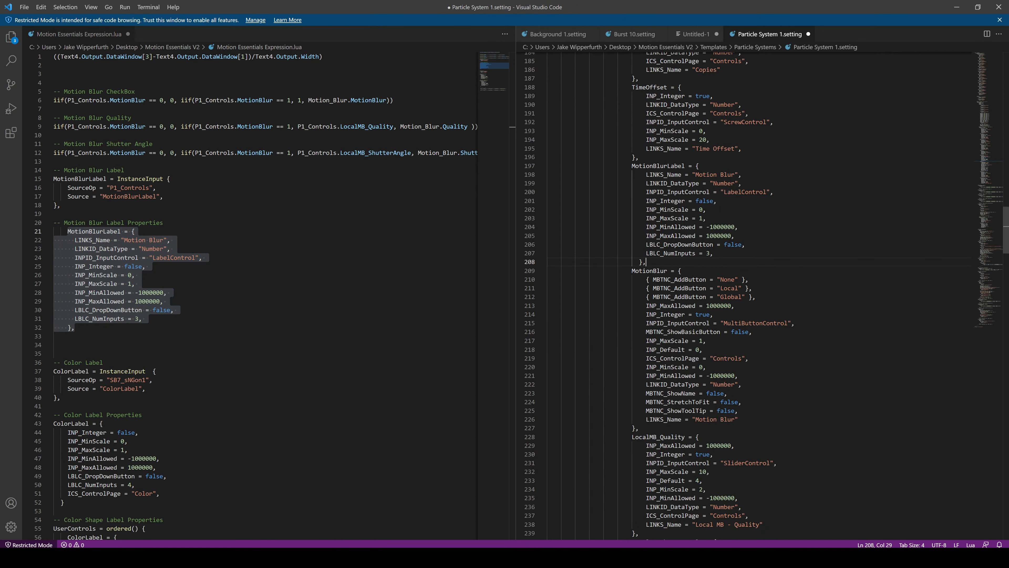
double_click(649, 271)
scroll(649, 270, "down", 20)
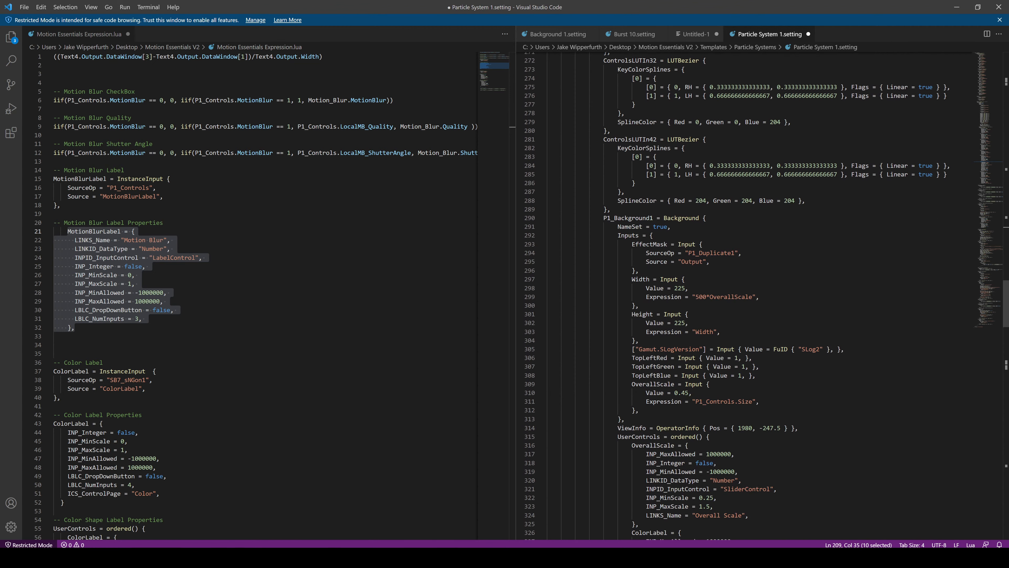
scroll(263, 294, "down", 5)
scroll(755, 294, "down", 3)
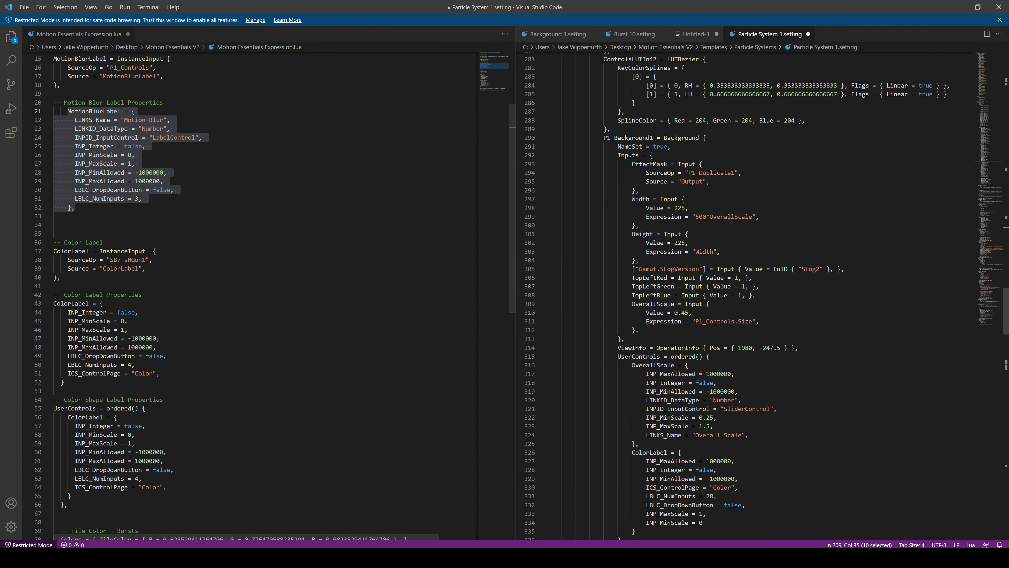
scroll(746, 294, "down", 2)
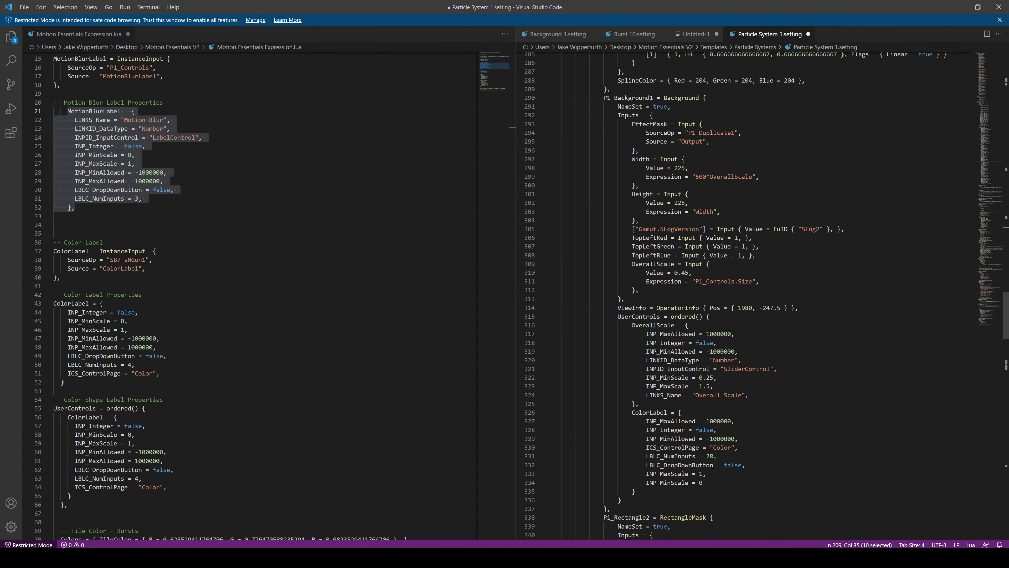
left_click(685, 394)
left_click_drag(631, 412, 635, 491)
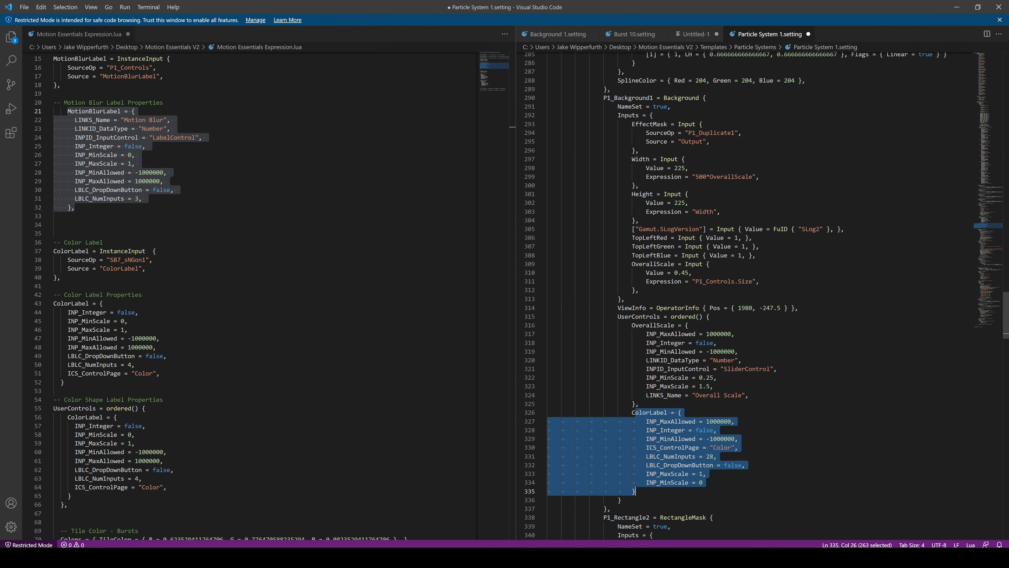
left_click(739, 448)
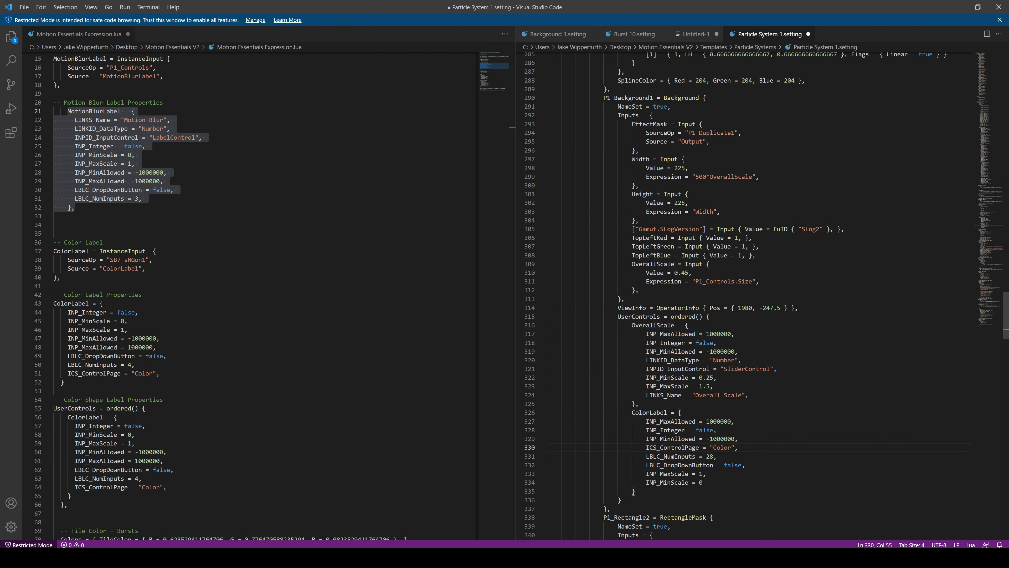
key("ctrl+s")
key("alt+Tab")
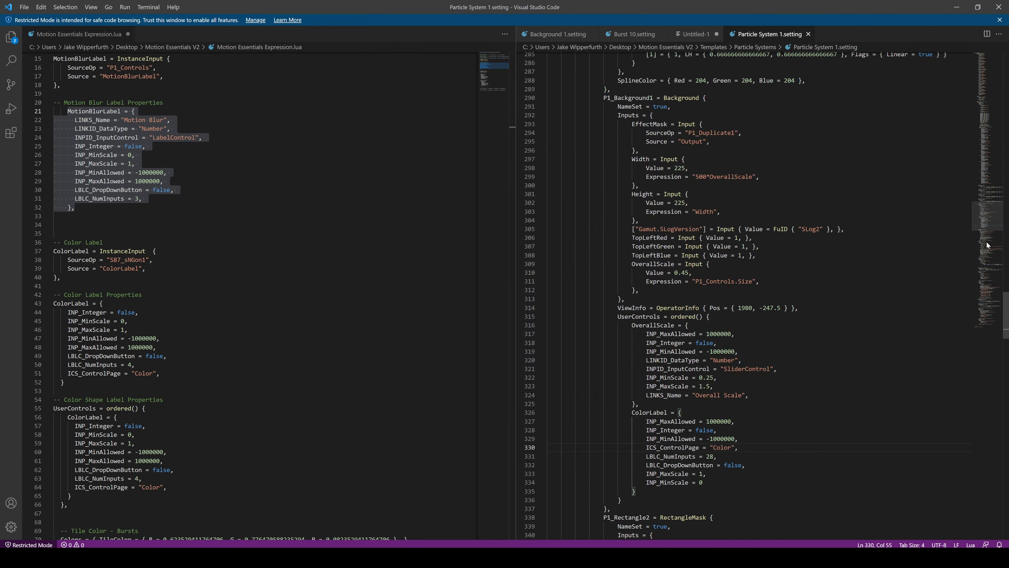
Change the ParticleSystem1 type at the start of the setting file from MacroOperator to GroupOperator.
left_click_drag(986, 219, 984, 63)
left_click_drag(638, 74, 658, 74)
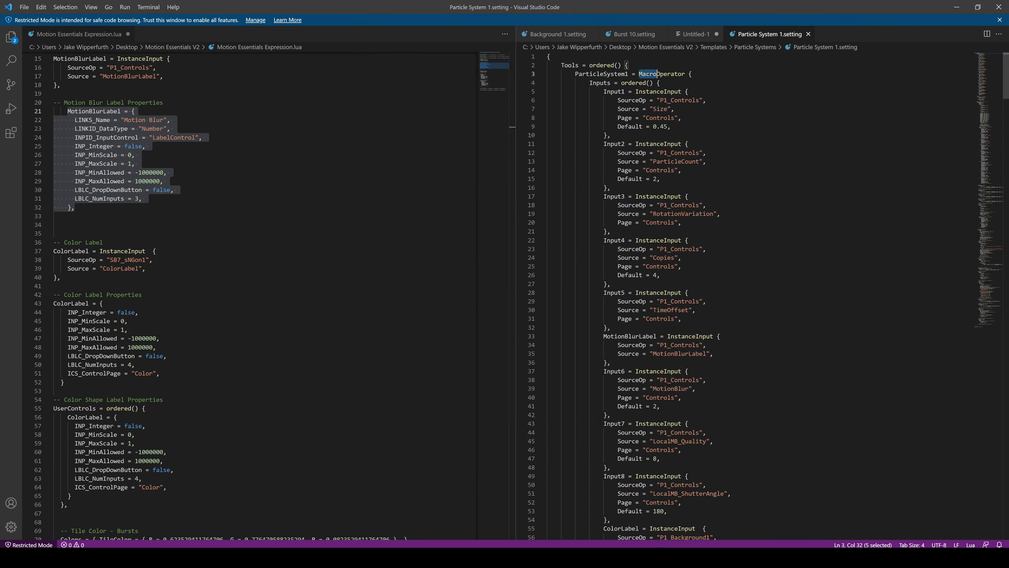
type("Group")
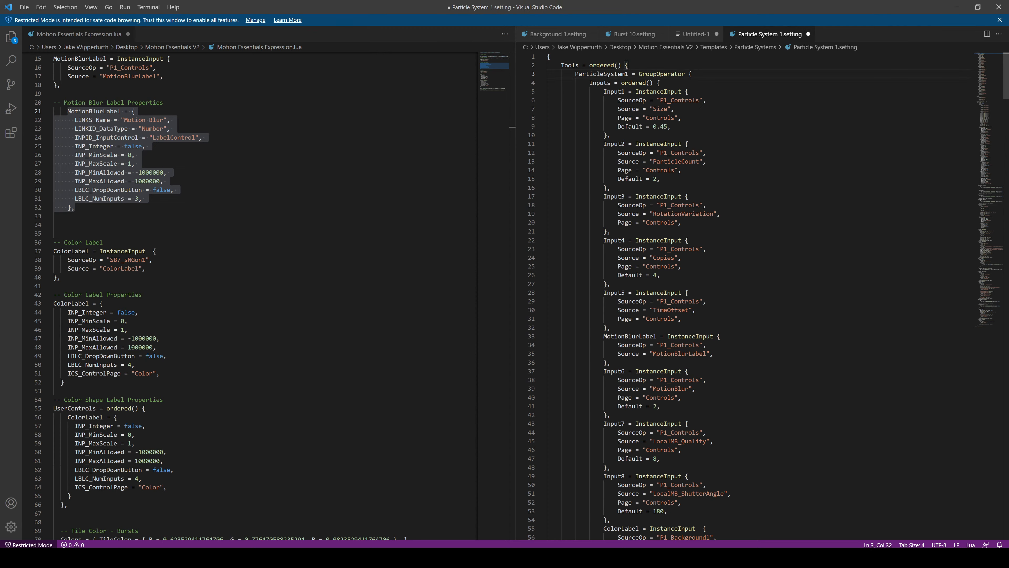
Switch to Fusion Studio, add the edited Particle System 1 template above the existing ParticleSystem1 node, and check its Controls and Color pages.
key("alt+Tab")
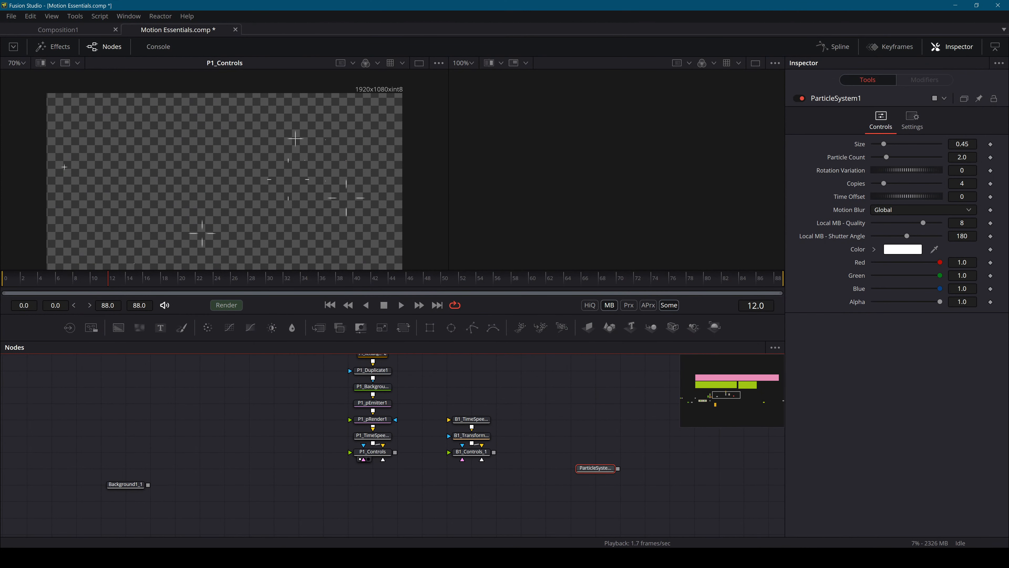
left_click_drag(582, 464, 584, 439)
left_click(608, 421)
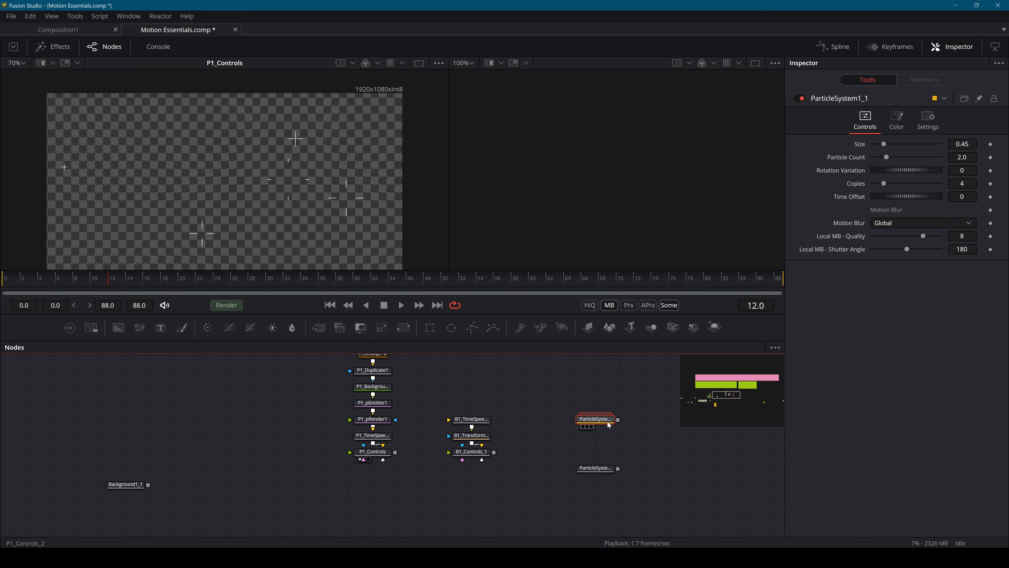
left_click(896, 117)
left_click(865, 117)
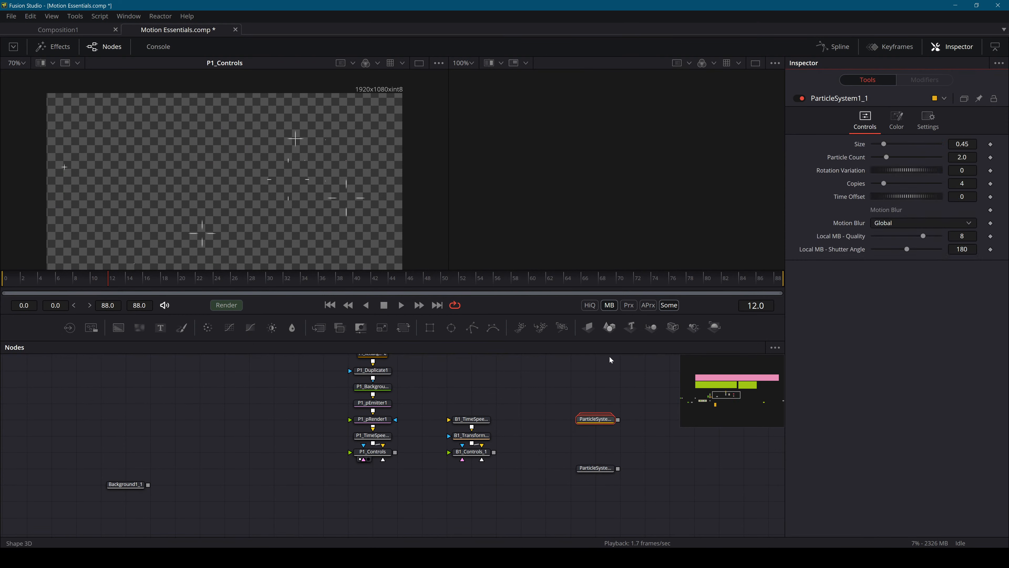
right_click(602, 419)
mouse_move(645, 364)
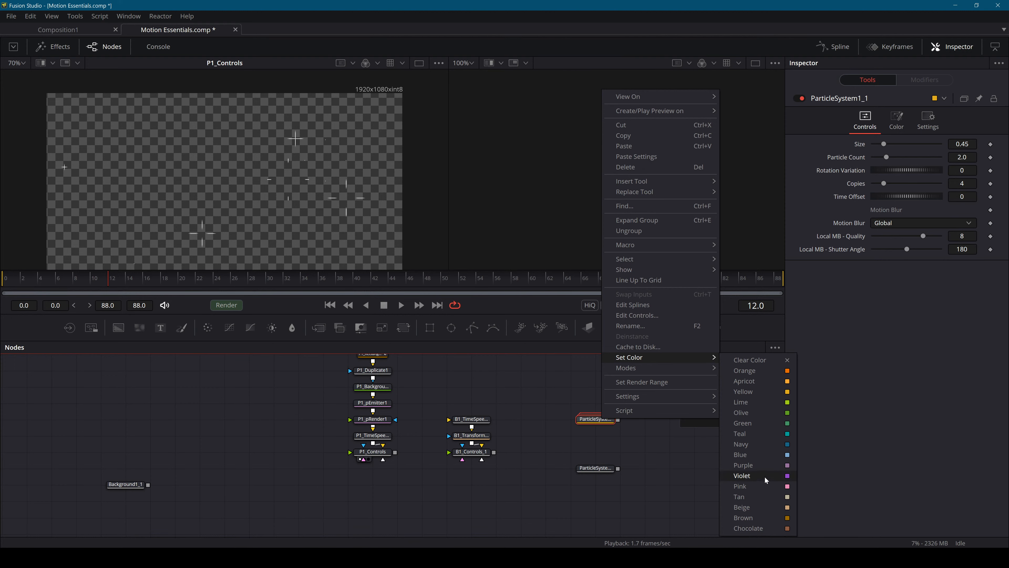
left_click(745, 528)
Examine the overall node graph layout, including the pink group and the green burst groups above the particle system nodes.
scroll(605, 401, "up", 3)
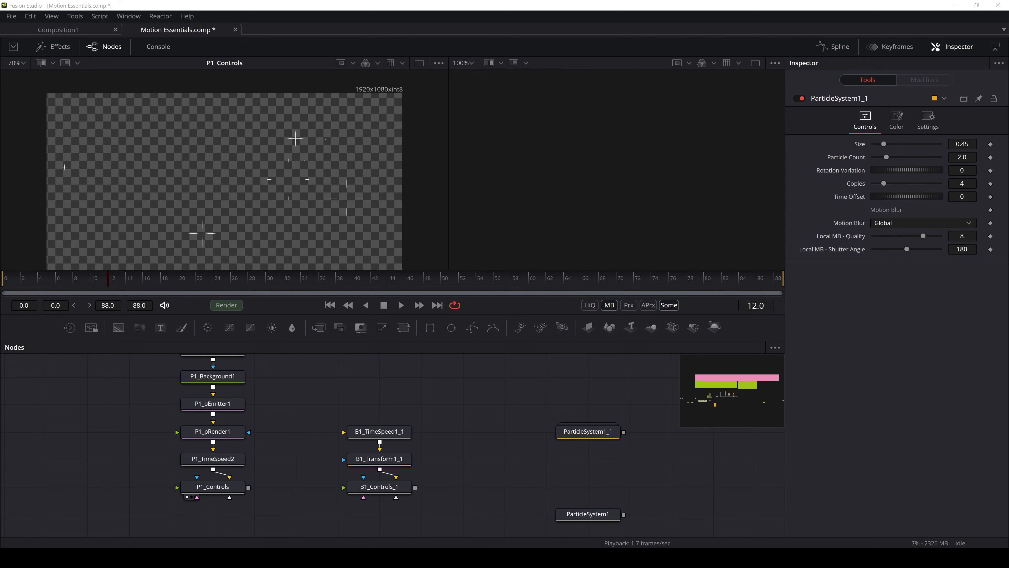
left_click(471, 391)
scroll(464, 381, "down", 3)
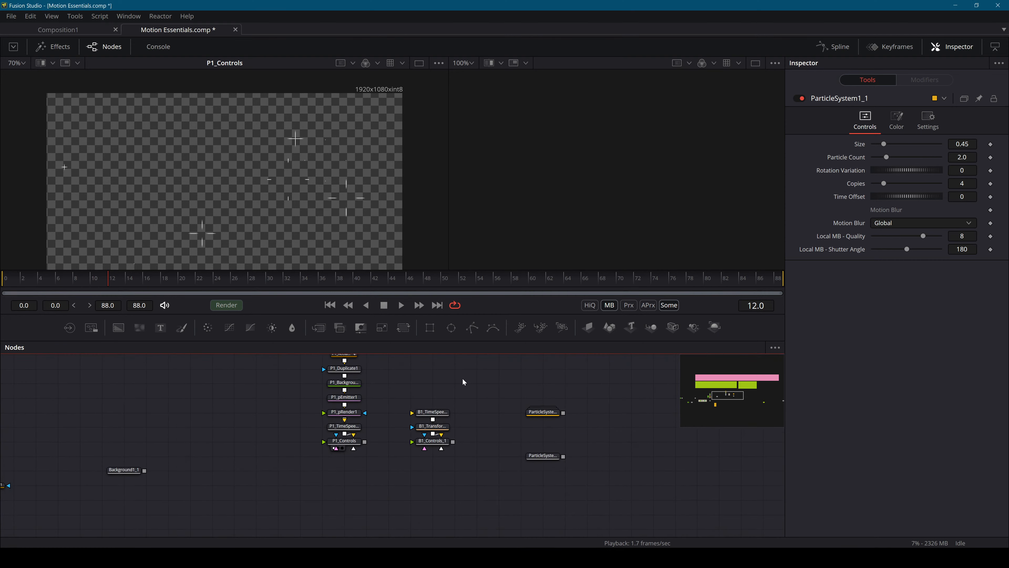
scroll(512, 457, "up", 10)
scroll(556, 445, "up", 7)
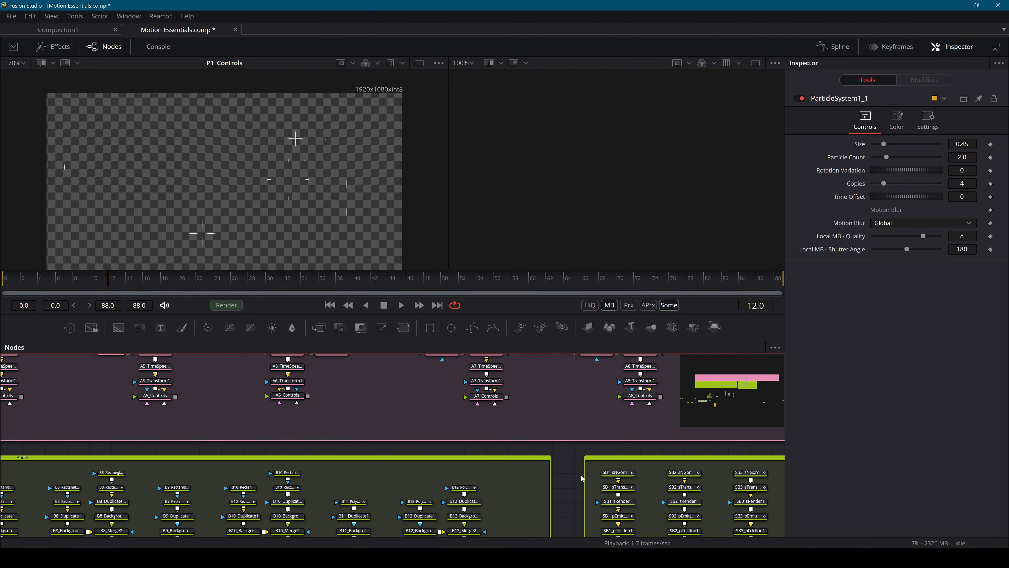
scroll(520, 457, "down", 5)
left_click_drag(396, 464, 392, 464)
left_click_drag(727, 463, 605, 448)
scroll(596, 451, "down", 1)
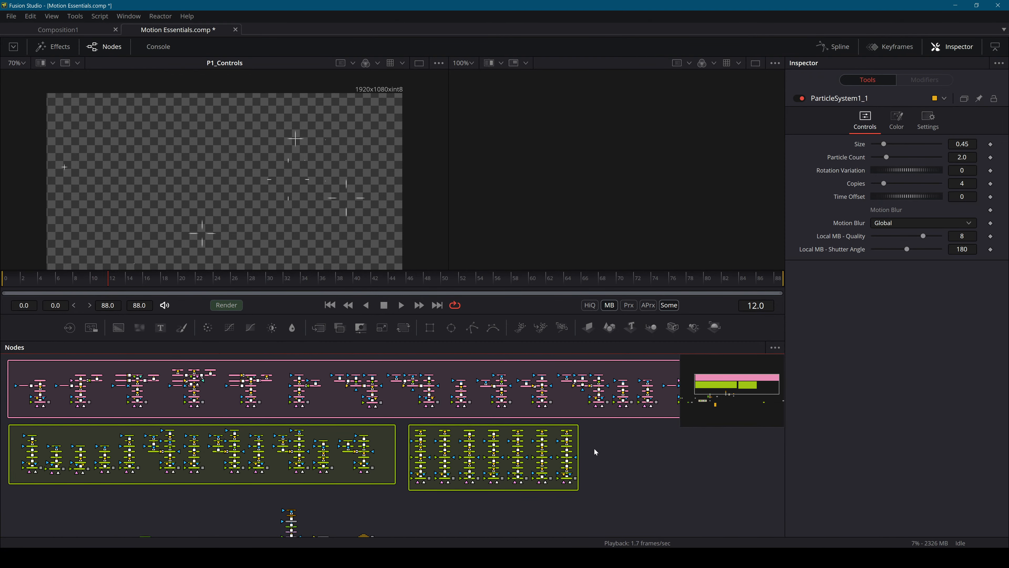